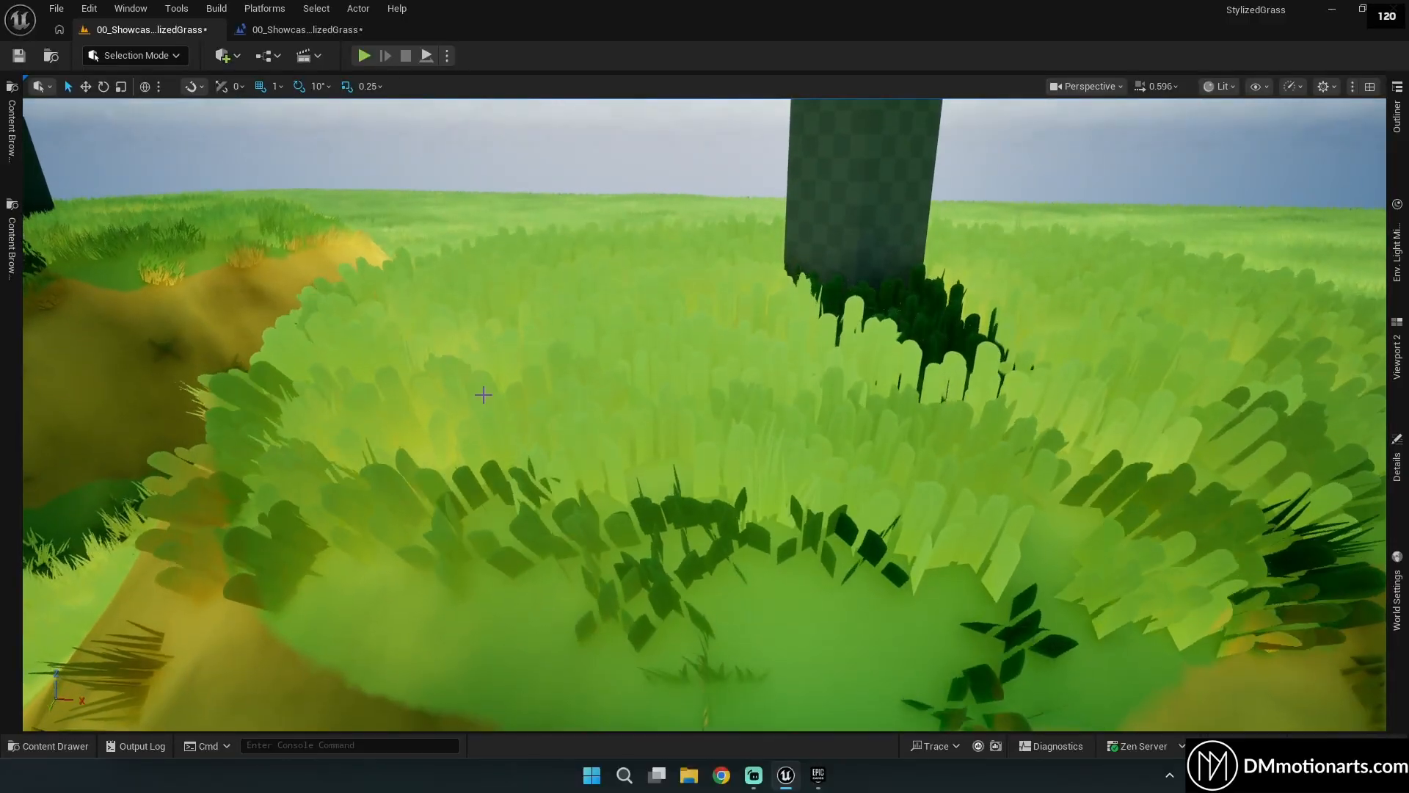
Examine the stylized grass, mounds, blocks and credit text across the showcase level from several viewpoints.
right_drag(545, 430, 580, 440)
key(w)
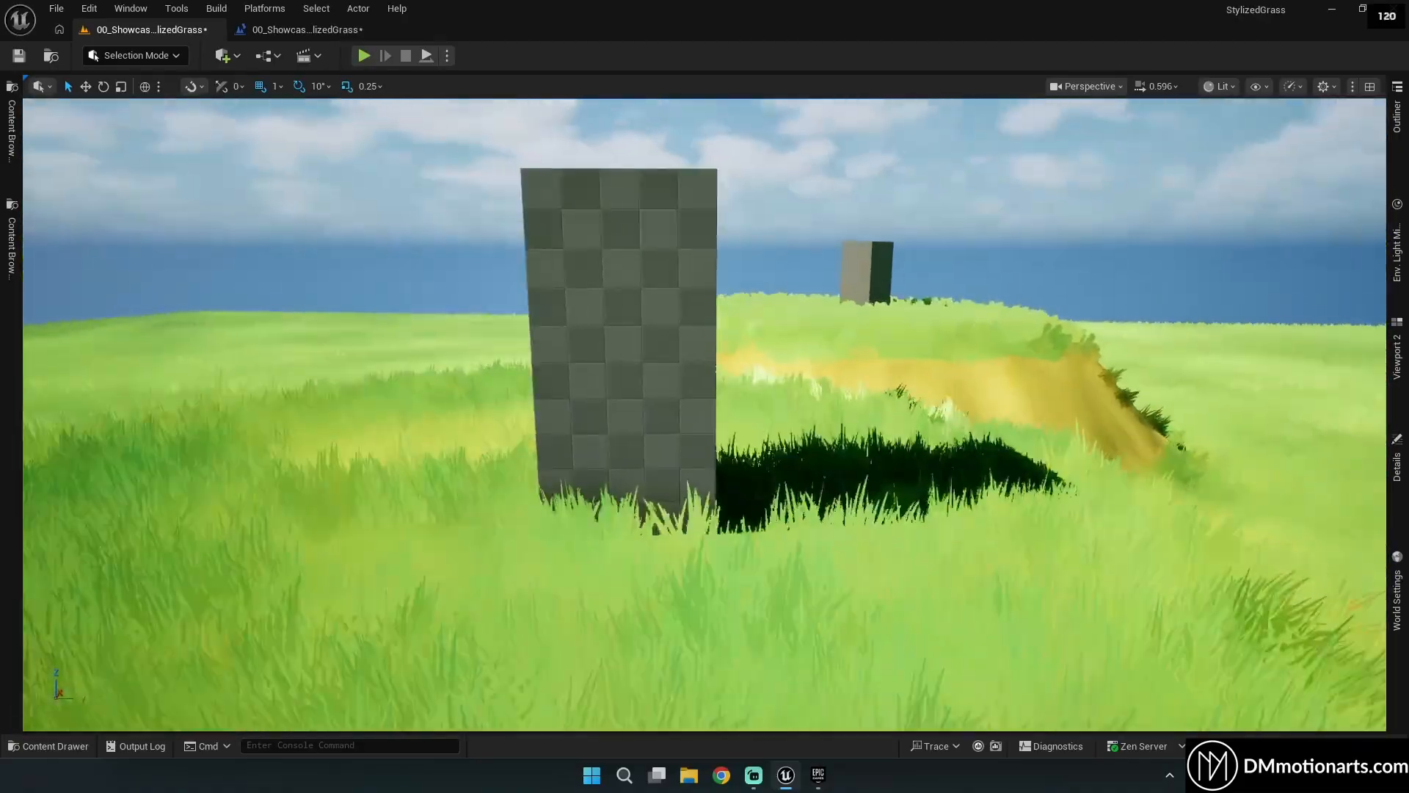
key(w)
right_drag(674, 354, 673, 353)
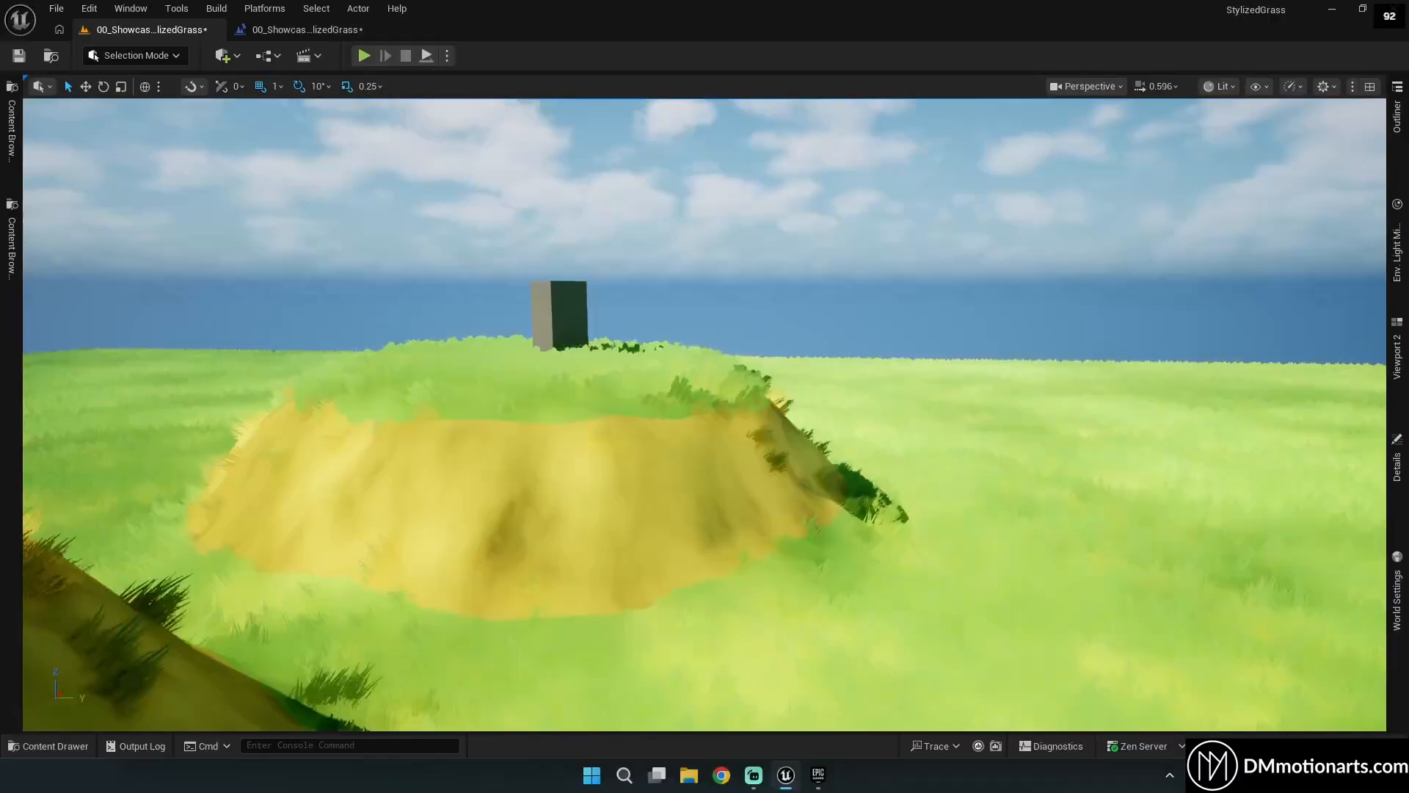
key(w)
right_drag(673, 353, 674, 353)
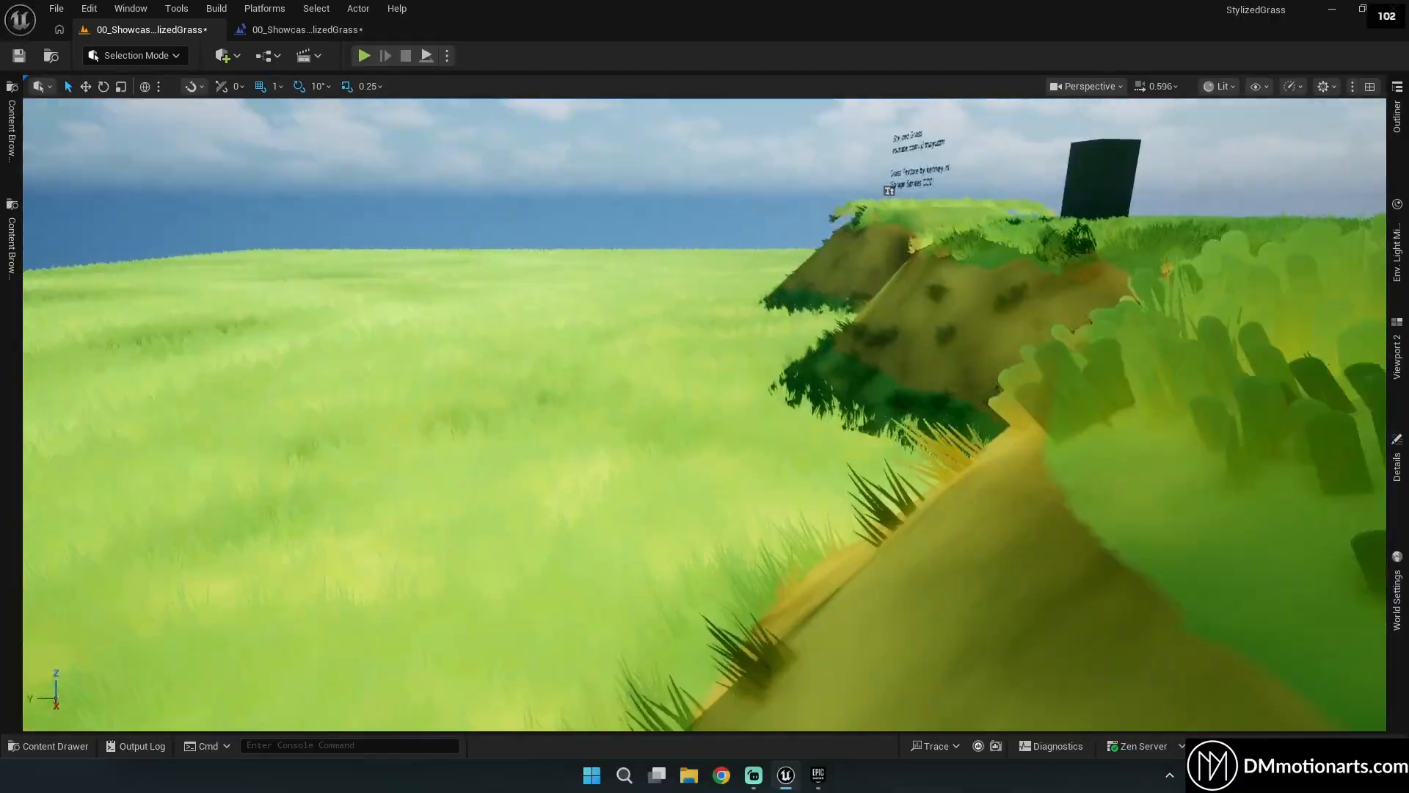
right_drag(673, 354, 673, 354)
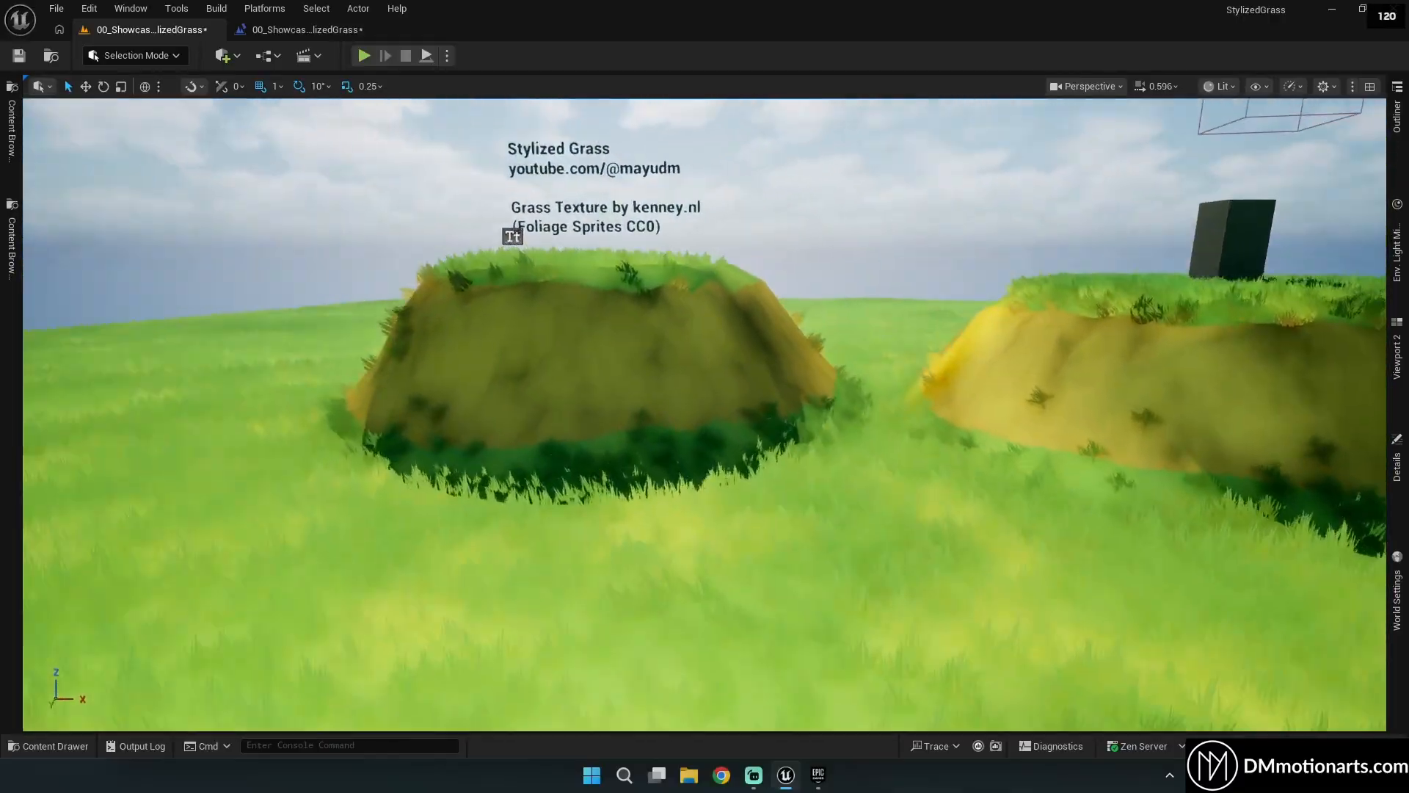
key(w)
right_drag(574, 367, 575, 366)
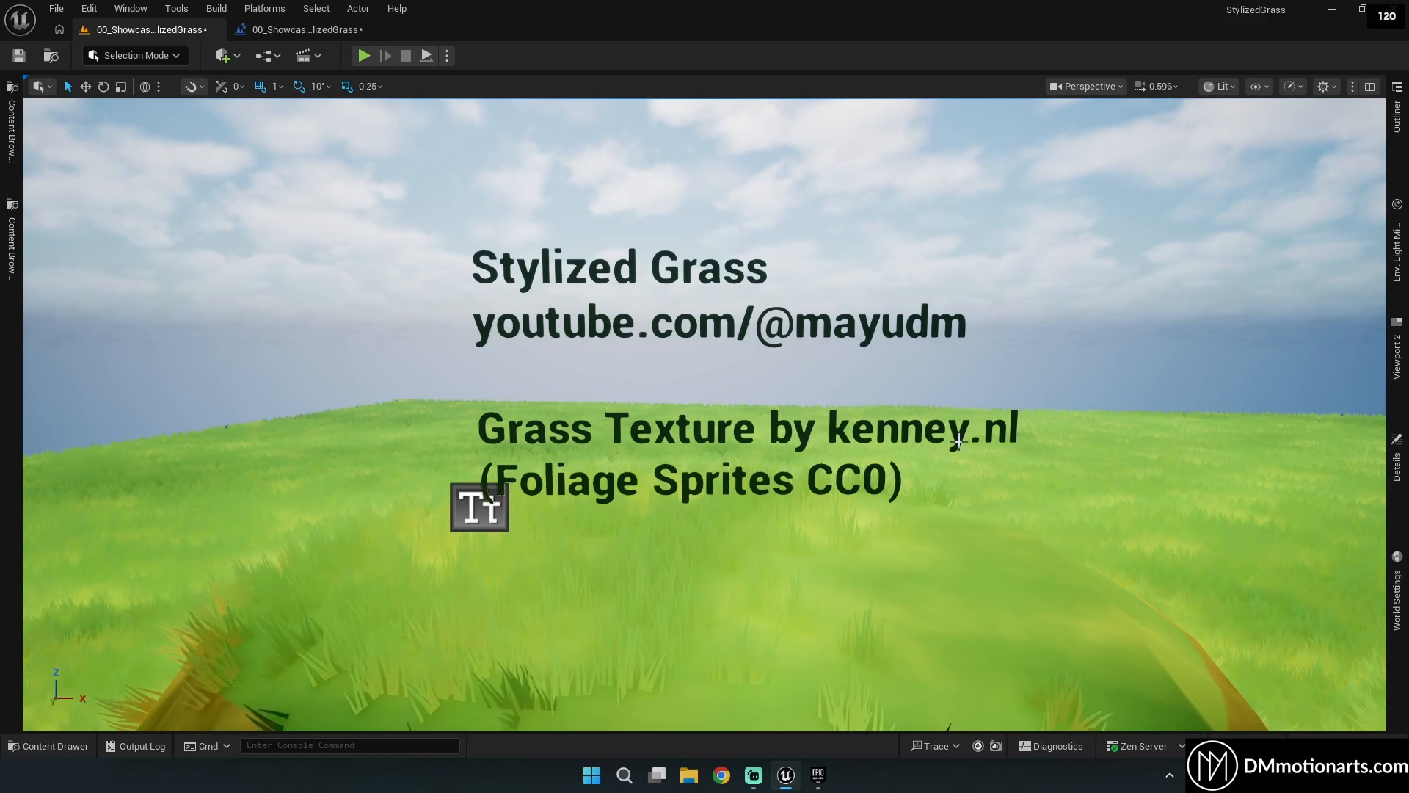
right_drag(822, 504, 822, 505)
key(a)
key(w)
key(e)
key(w)
right_drag(524, 363, 524, 362)
key(s)
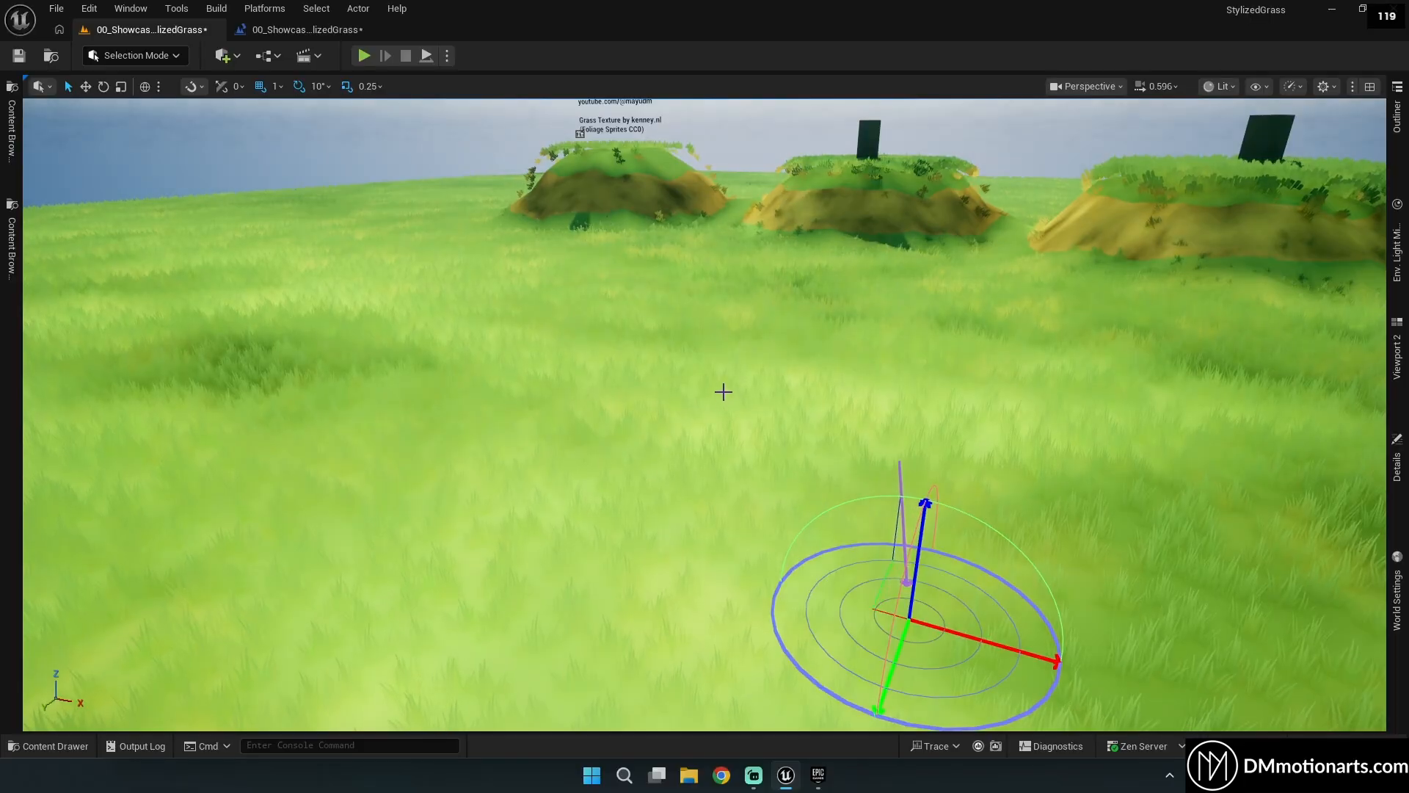
Rotate the sun's direction several times to compare the grass and mounds under different lighting angles.
key(ctrl+l)
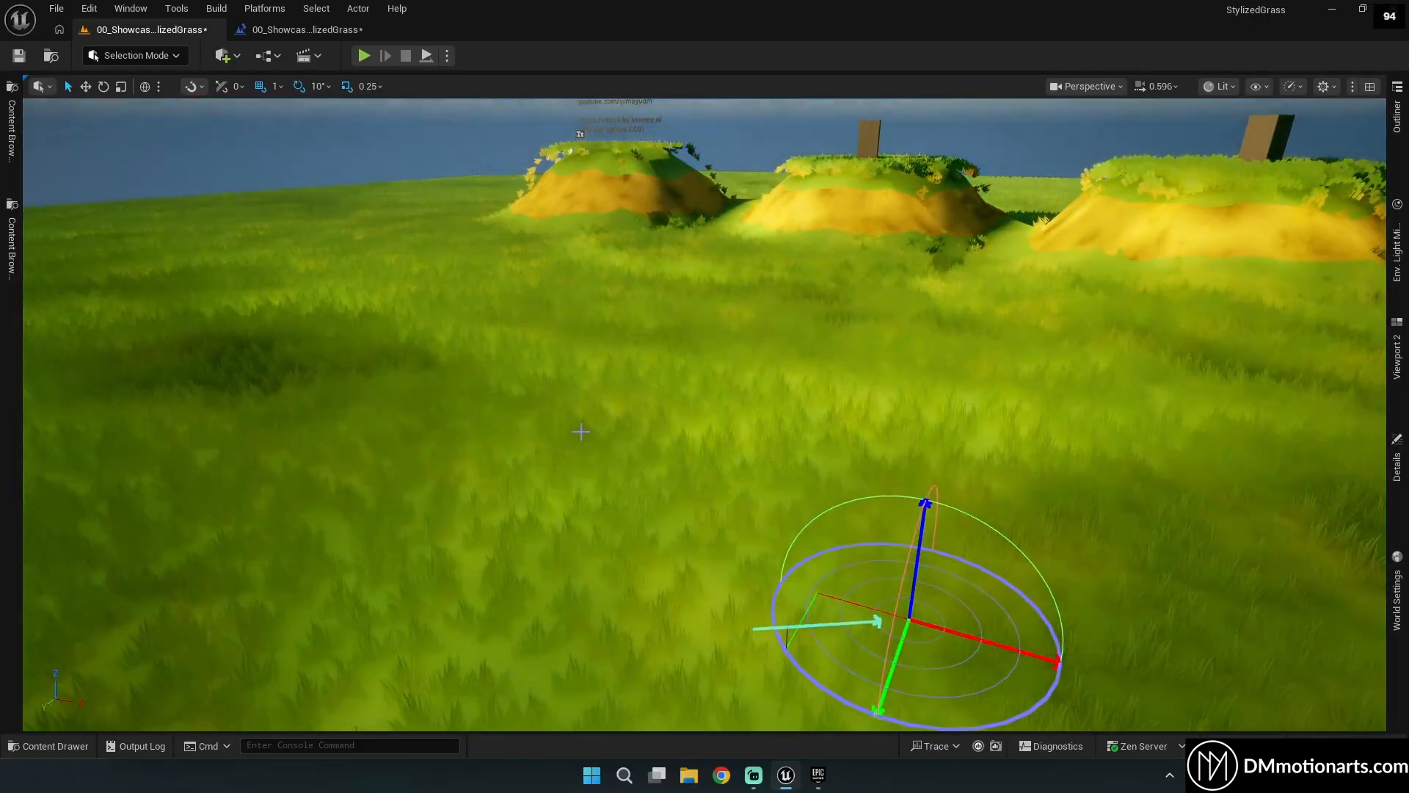
key(ctrl+l)
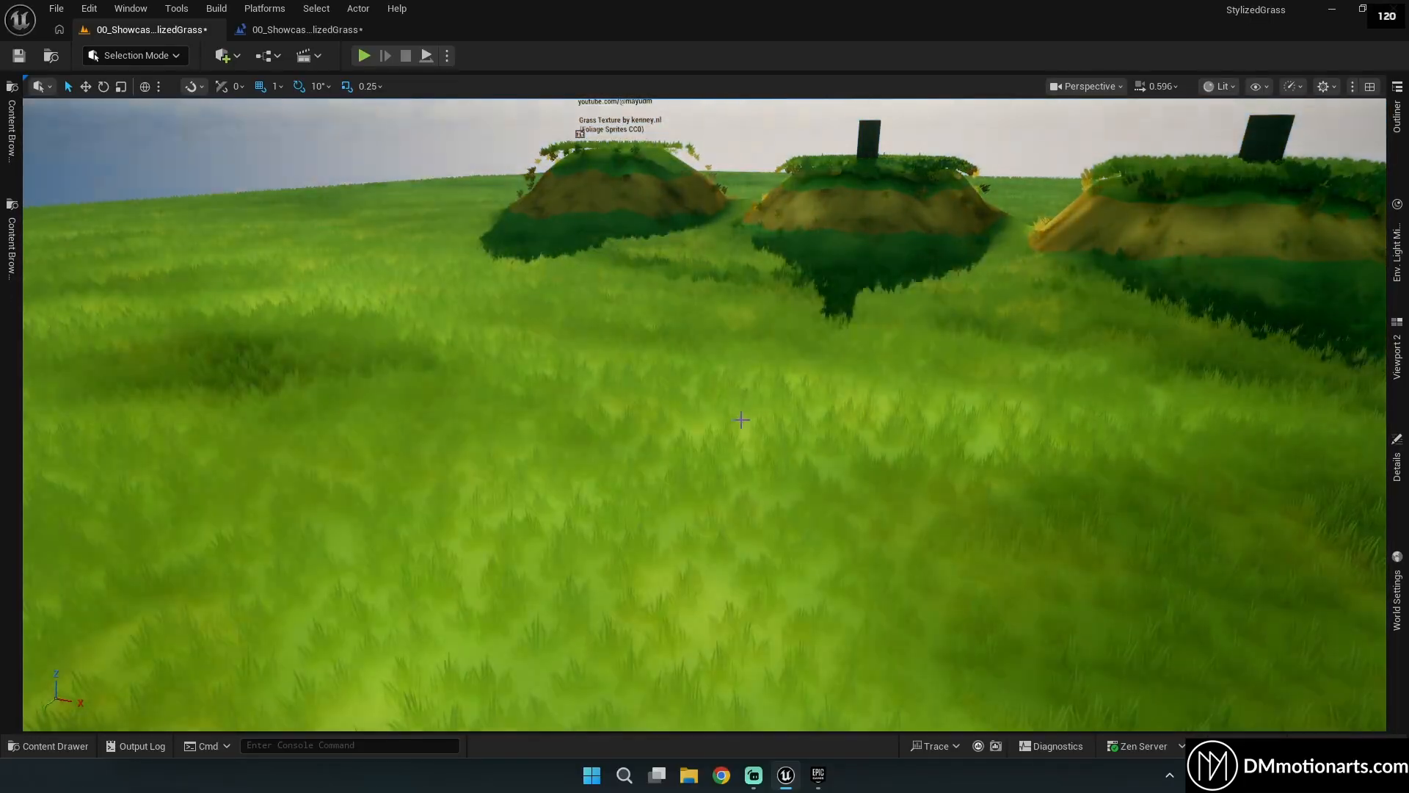
key(ctrl+l)
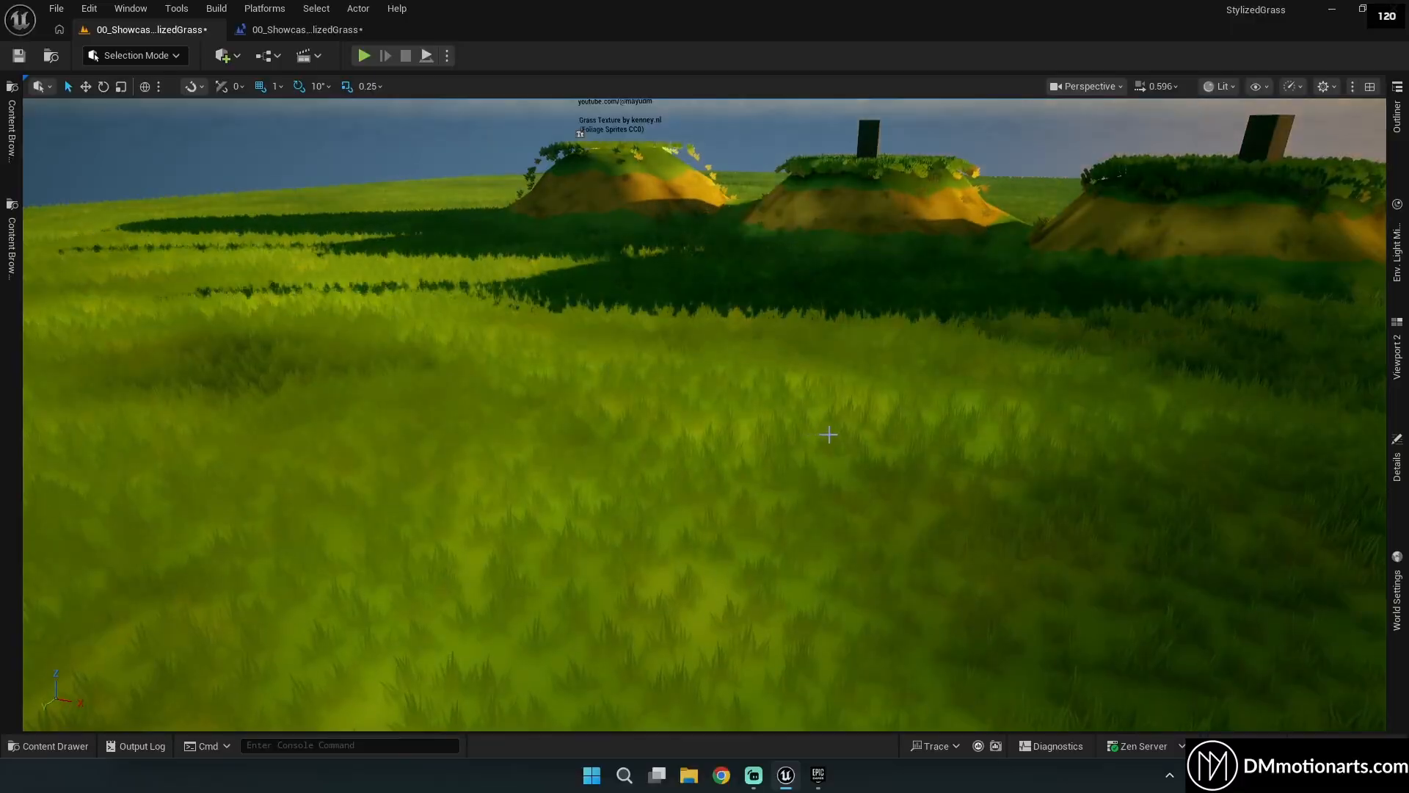
key(ctrl+l)
key(ctrl+l)
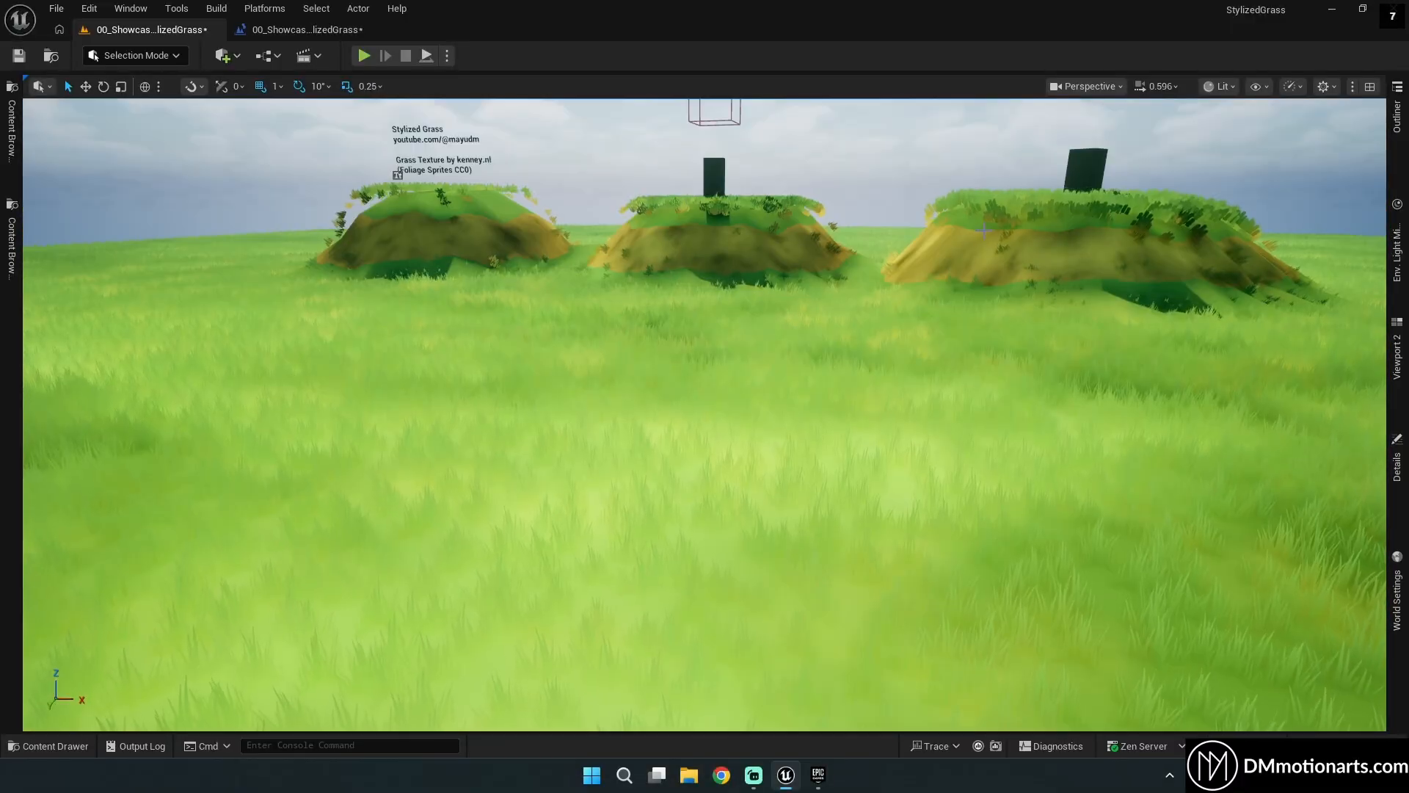
Restore the full editor layout and set the viewport scalability to Low for all groups.
key(F10)
click(1006, 87)
mouse_move(1030, 172)
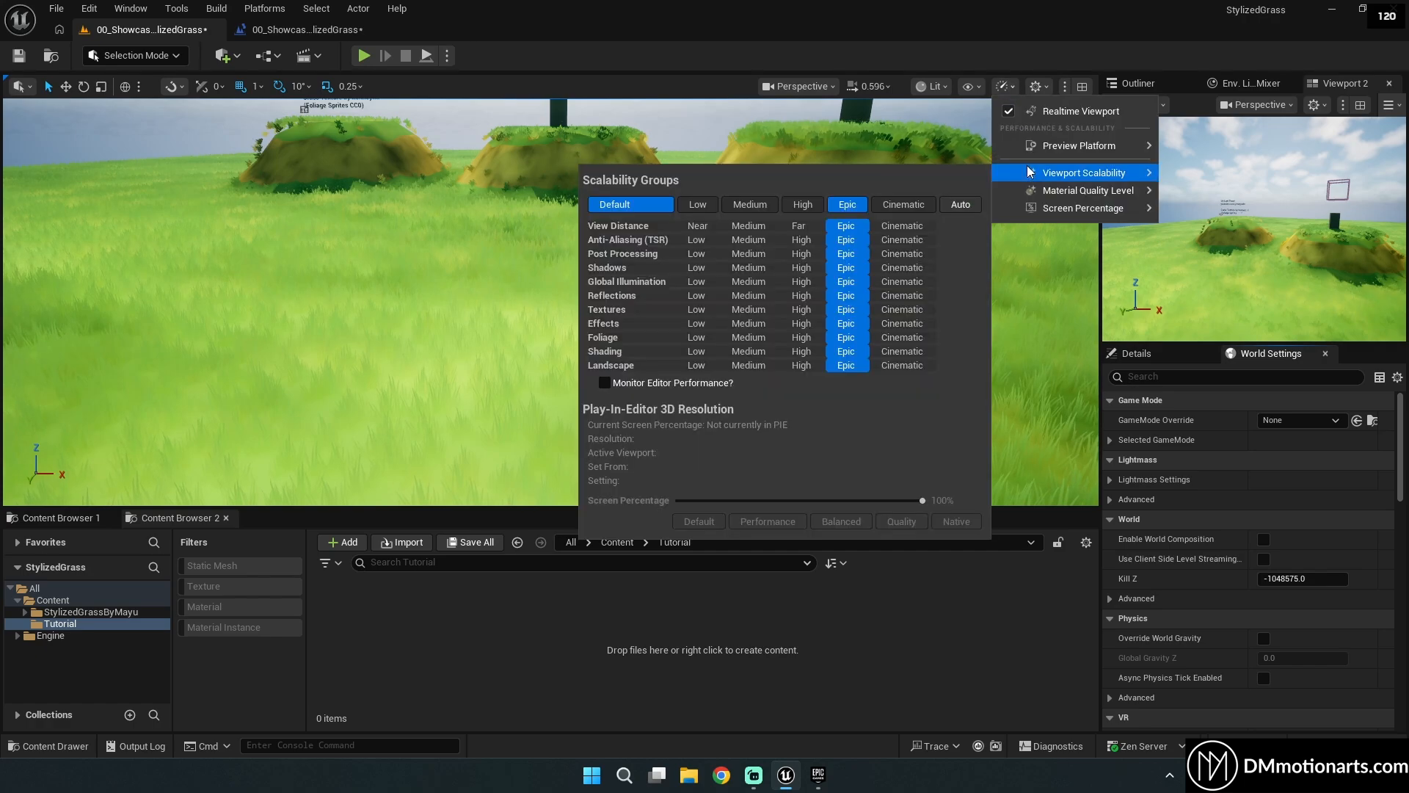
click(697, 204)
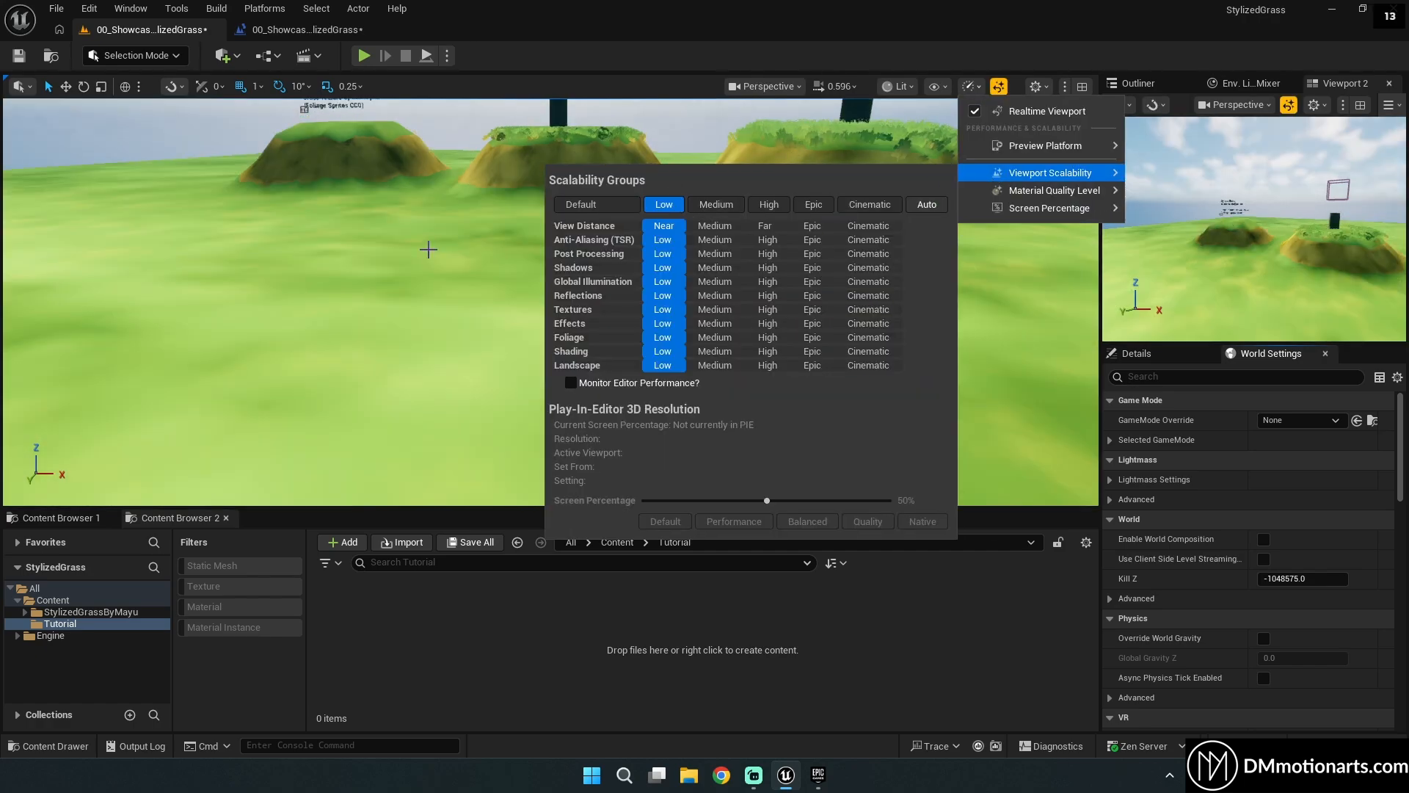
right_drag(503, 280, 418, 301)
right_drag(506, 316, 540, 297)
Show the level's Outliner and set the viewport scalability back to Epic.
click(1146, 85)
click(973, 87)
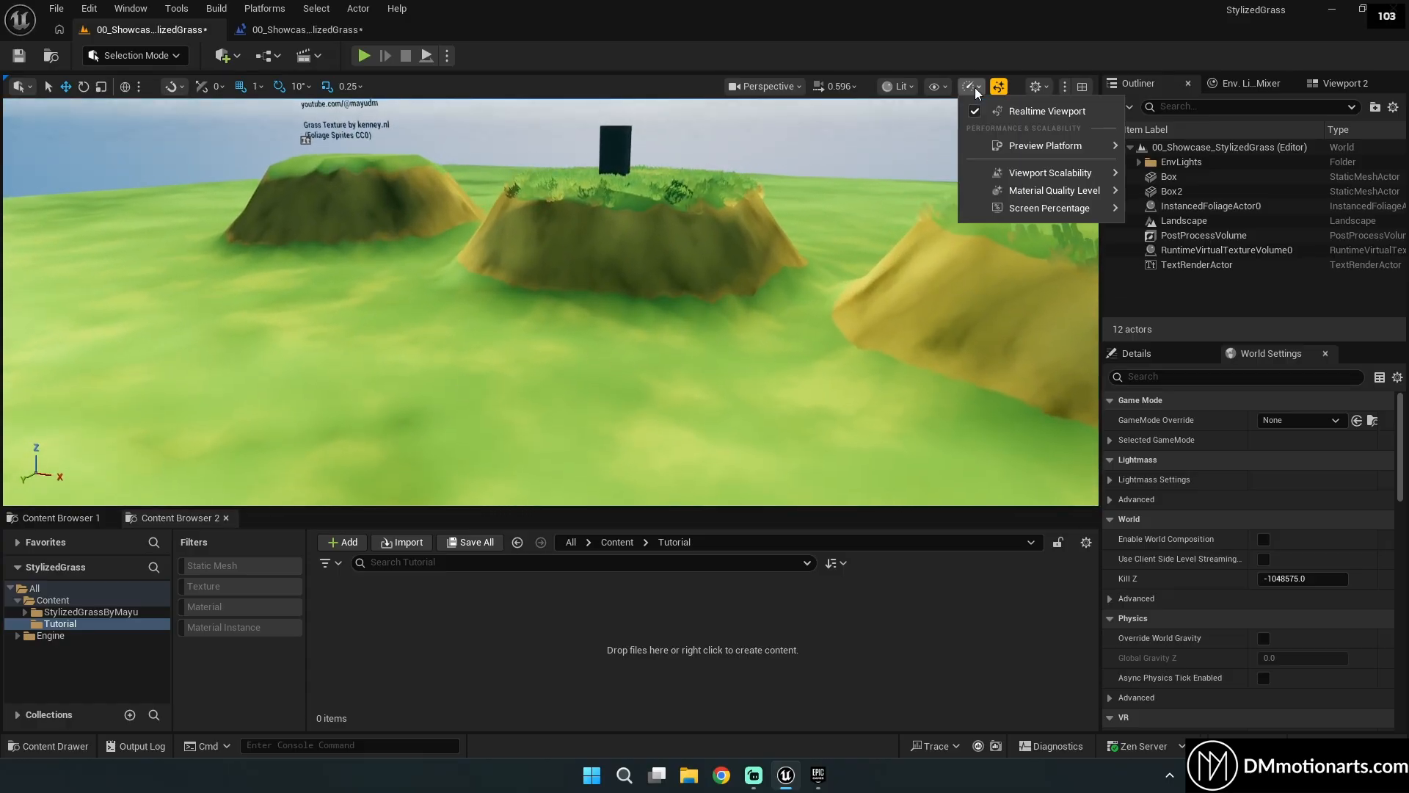
mouse_move(1057, 172)
Examine up close how the grass blades blend with the landscape color at Epic quality.
right_drag(526, 311, 413, 410)
key(w)
key(w)
scroll(396, 405, down, 2)
key(s)
key(w)
scroll(609, 240, down, 2)
right_drag(603, 233, 612, 244)
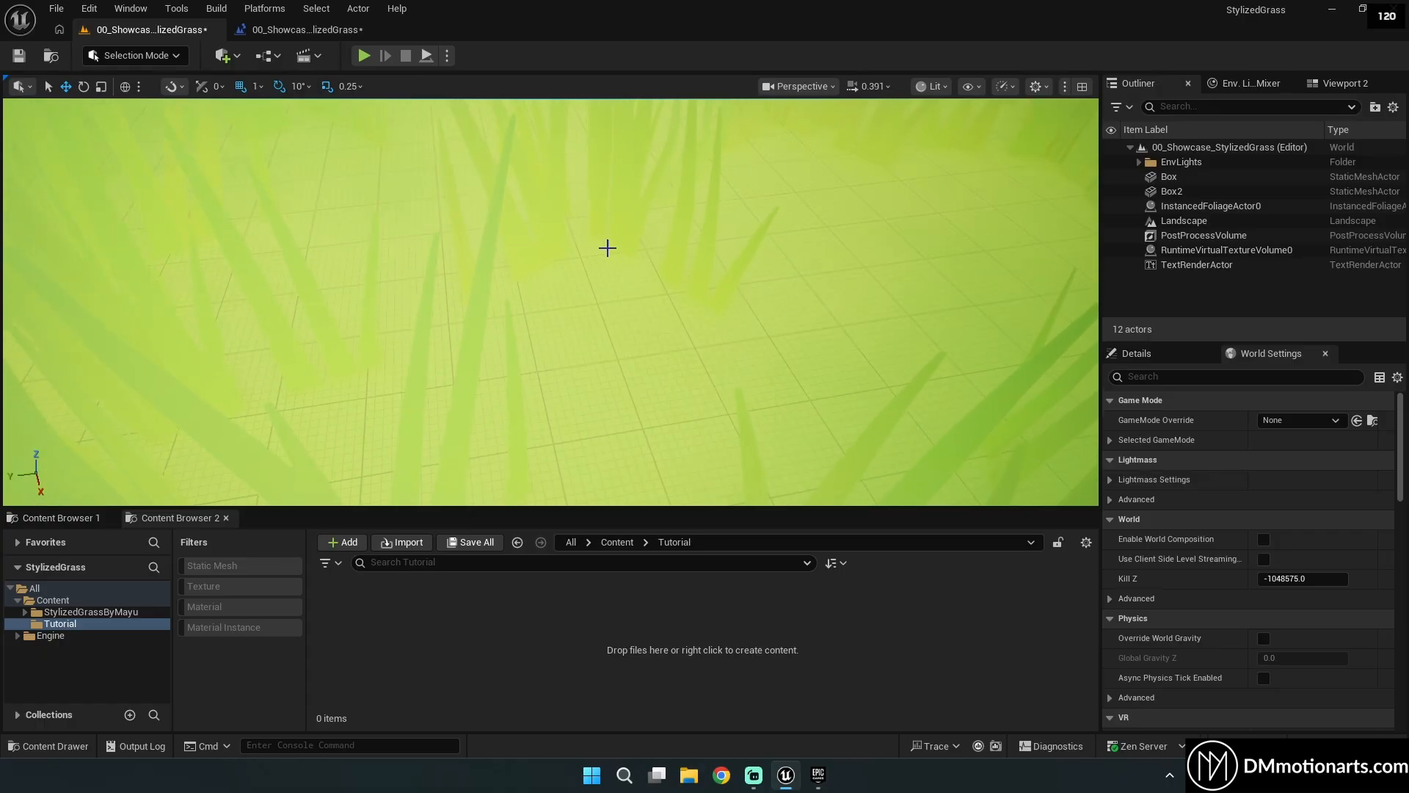
key(s)
right_drag(600, 253, 582, 352)
key(w)
key(w)
key(w)
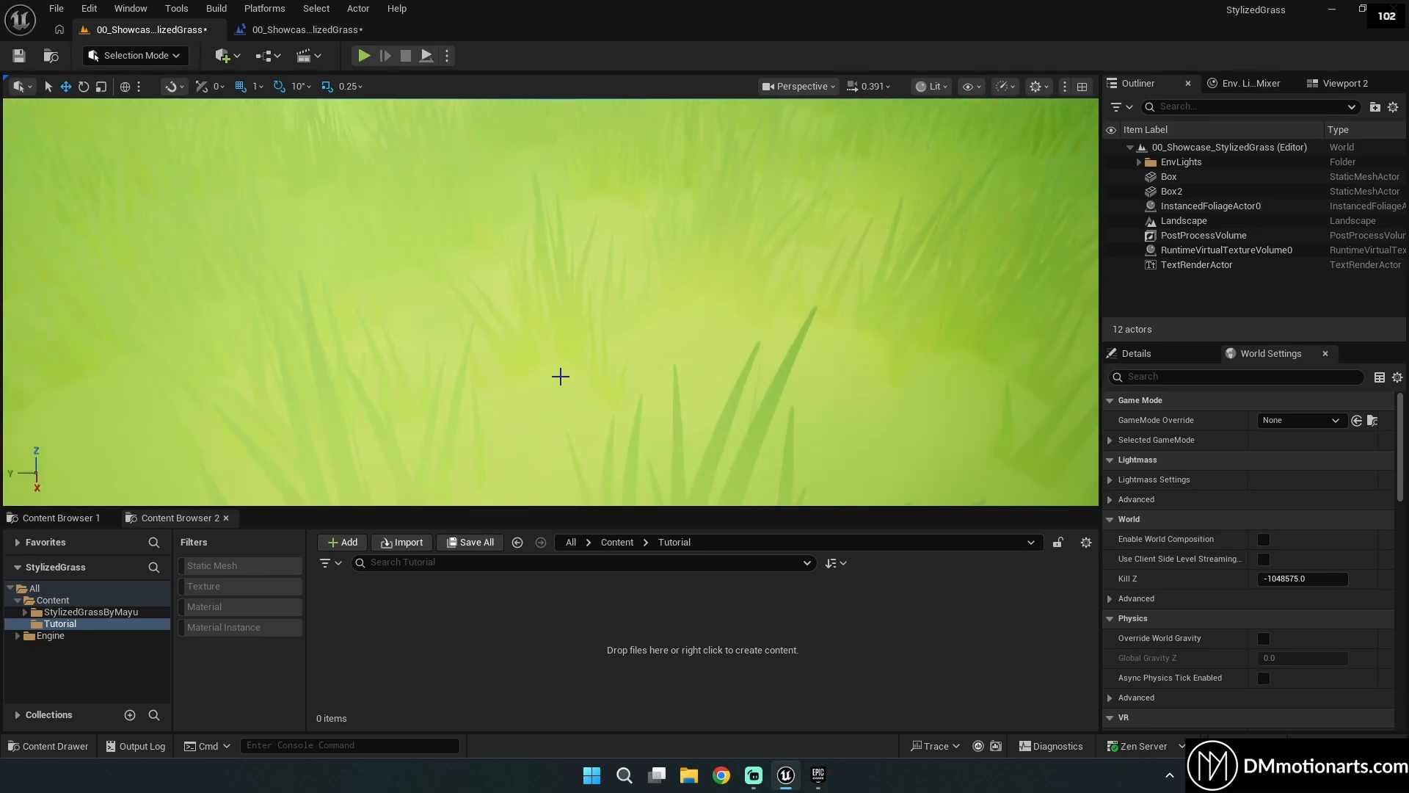
Lower the viewport scalability to Low for all groups.
click(1006, 86)
mouse_move(1040, 174)
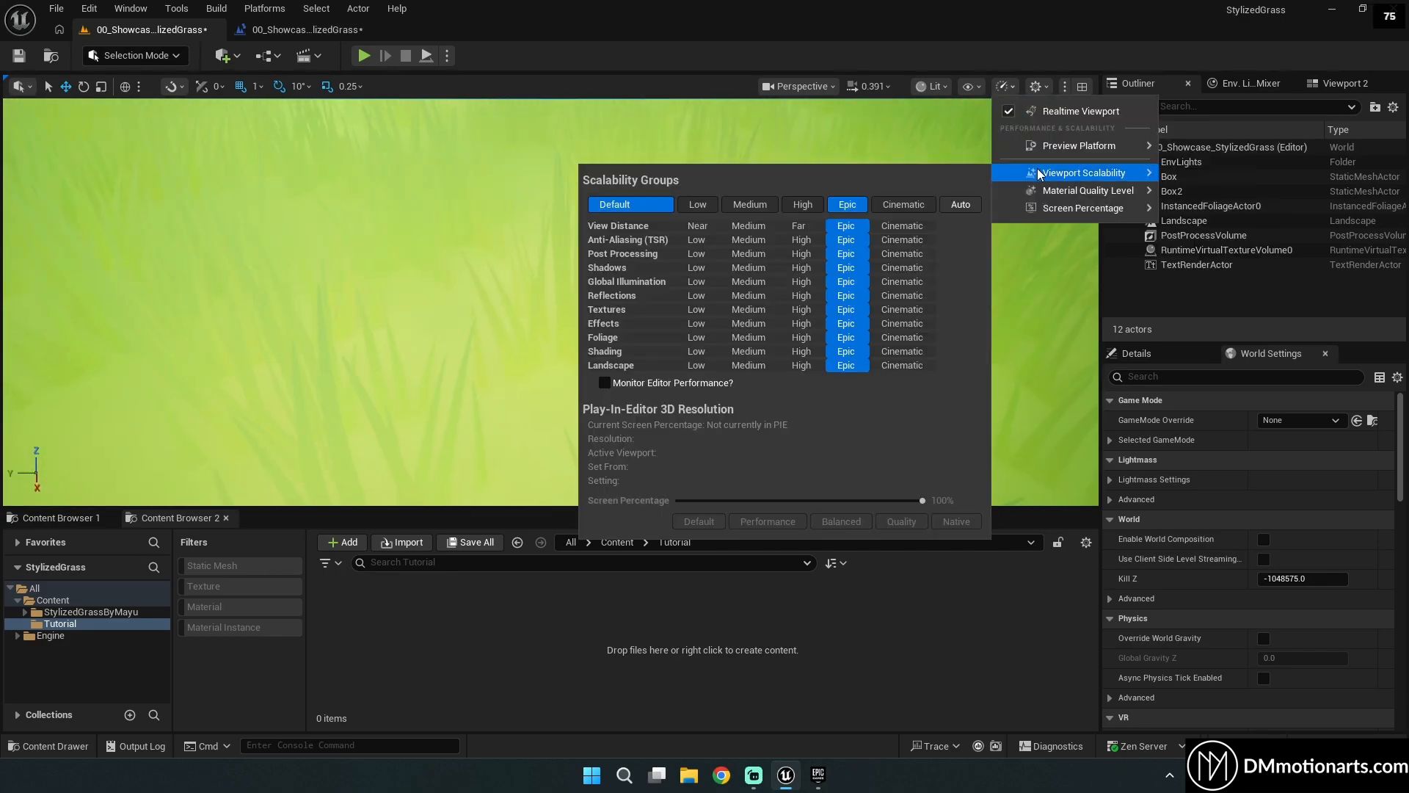
click(708, 210)
Save the showcase level and its other open editor document, and return to the level viewport.
click(4, 61)
click(13, 56)
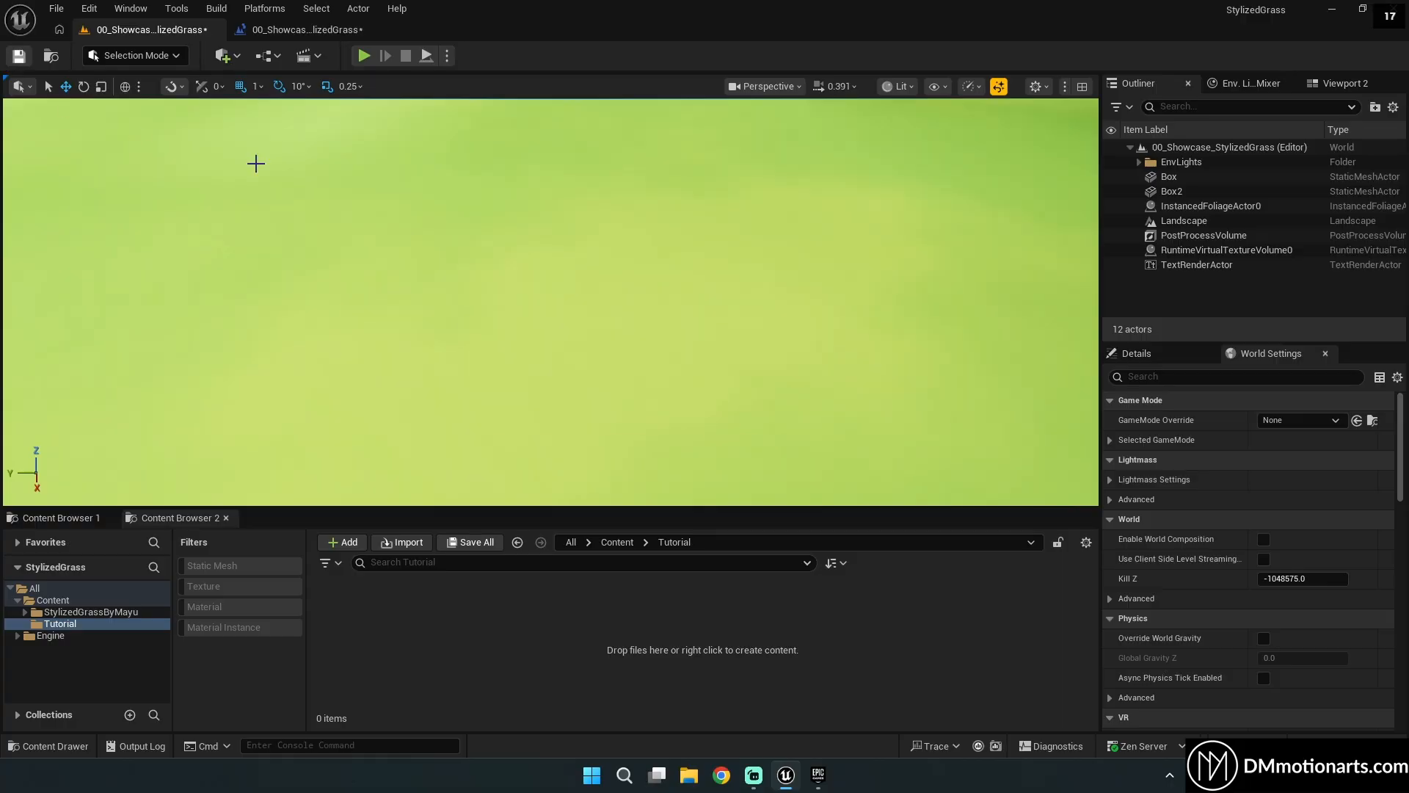
click(303, 31)
click(116, 33)
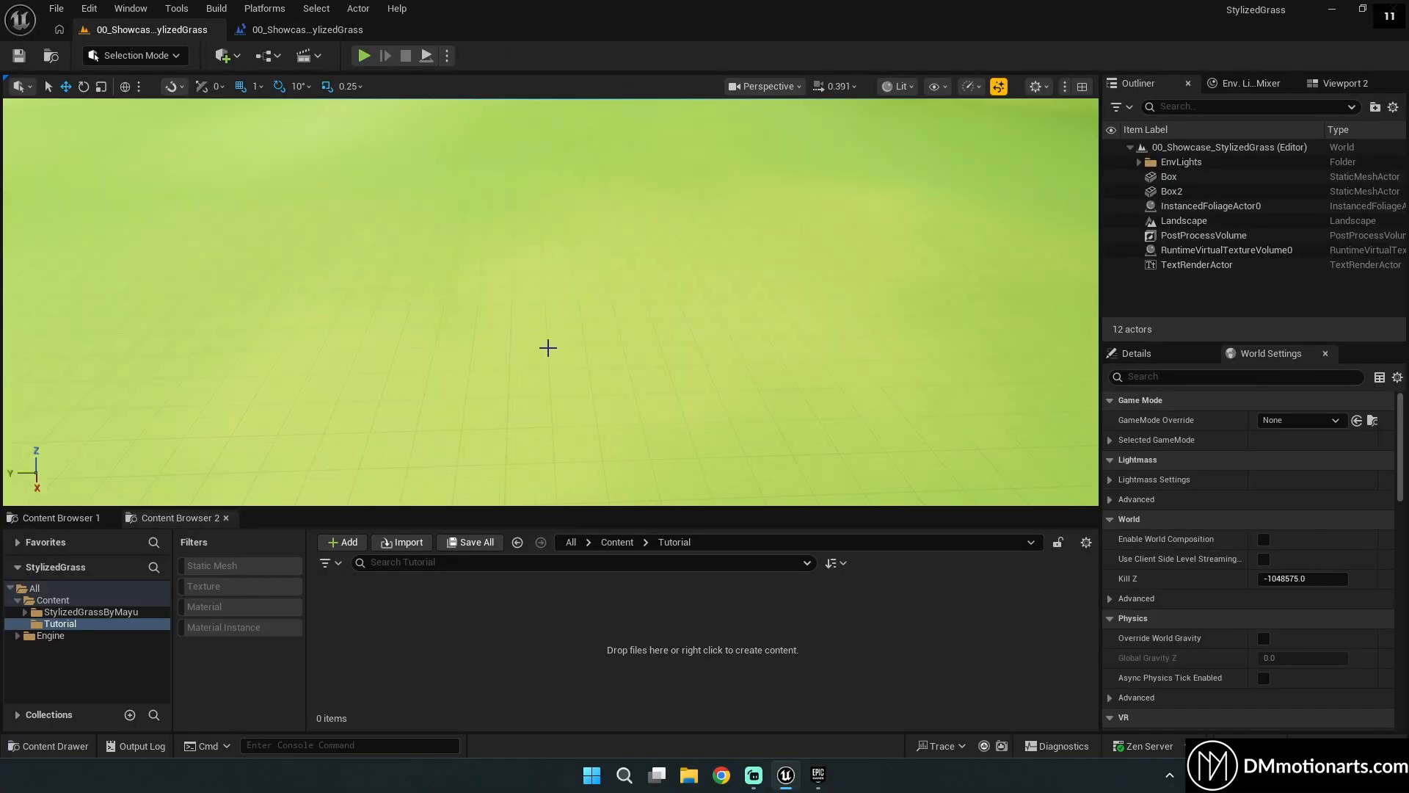
right_drag(784, 303, 784, 234)
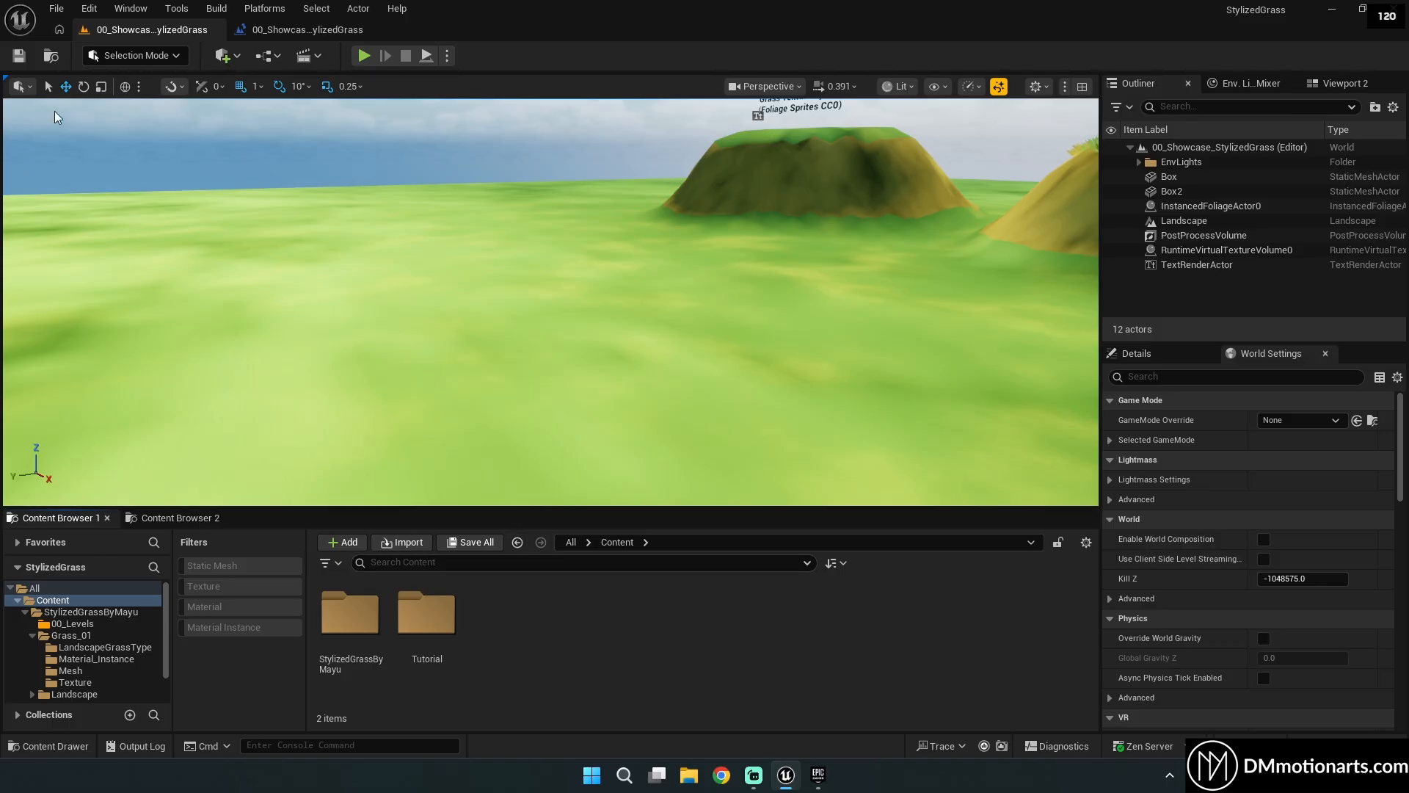
Switch to the Epic Games Launcher, start adding Mayu's Basic VFX Pack to the StylizedGrass project, and decline the addition.
click(819, 777)
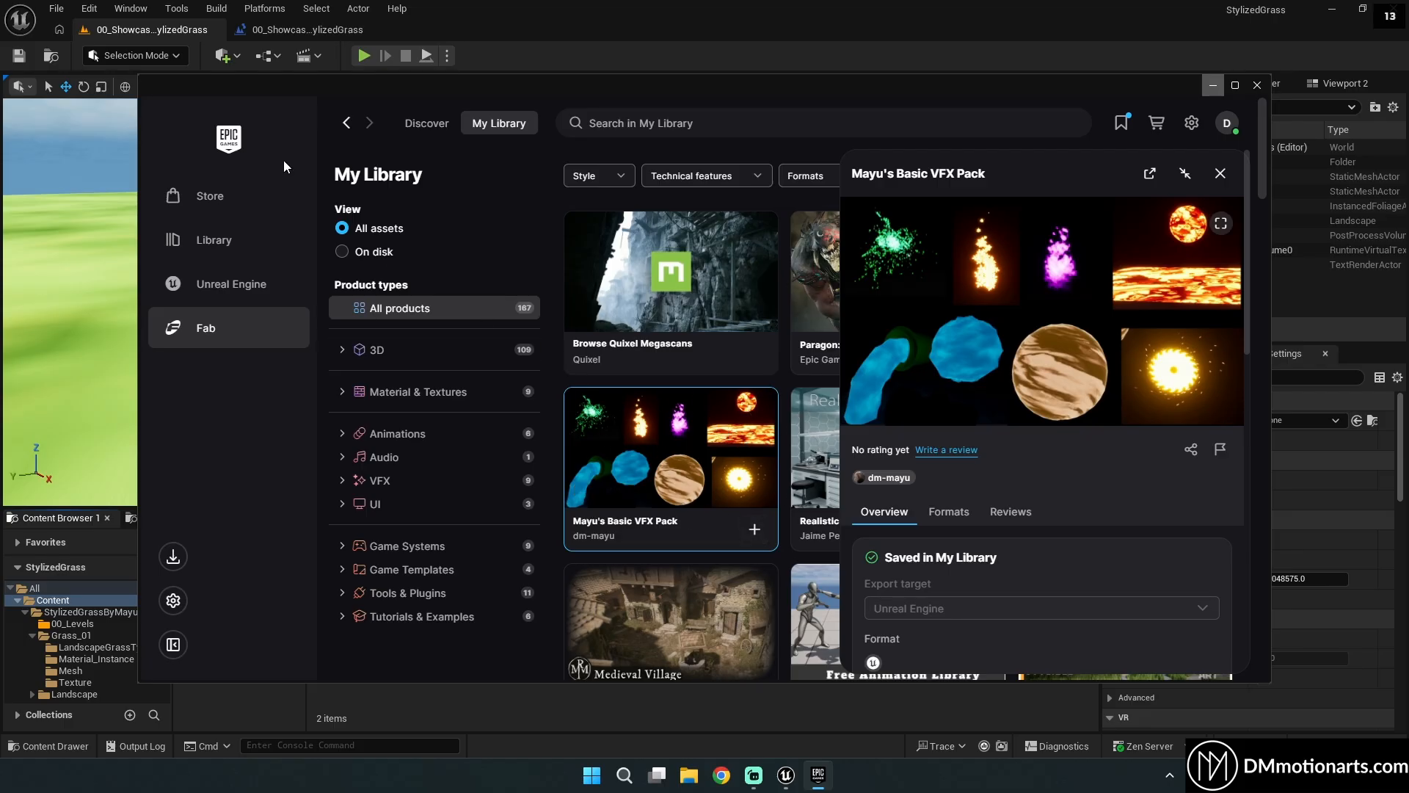
scroll(891, 488, down, 5)
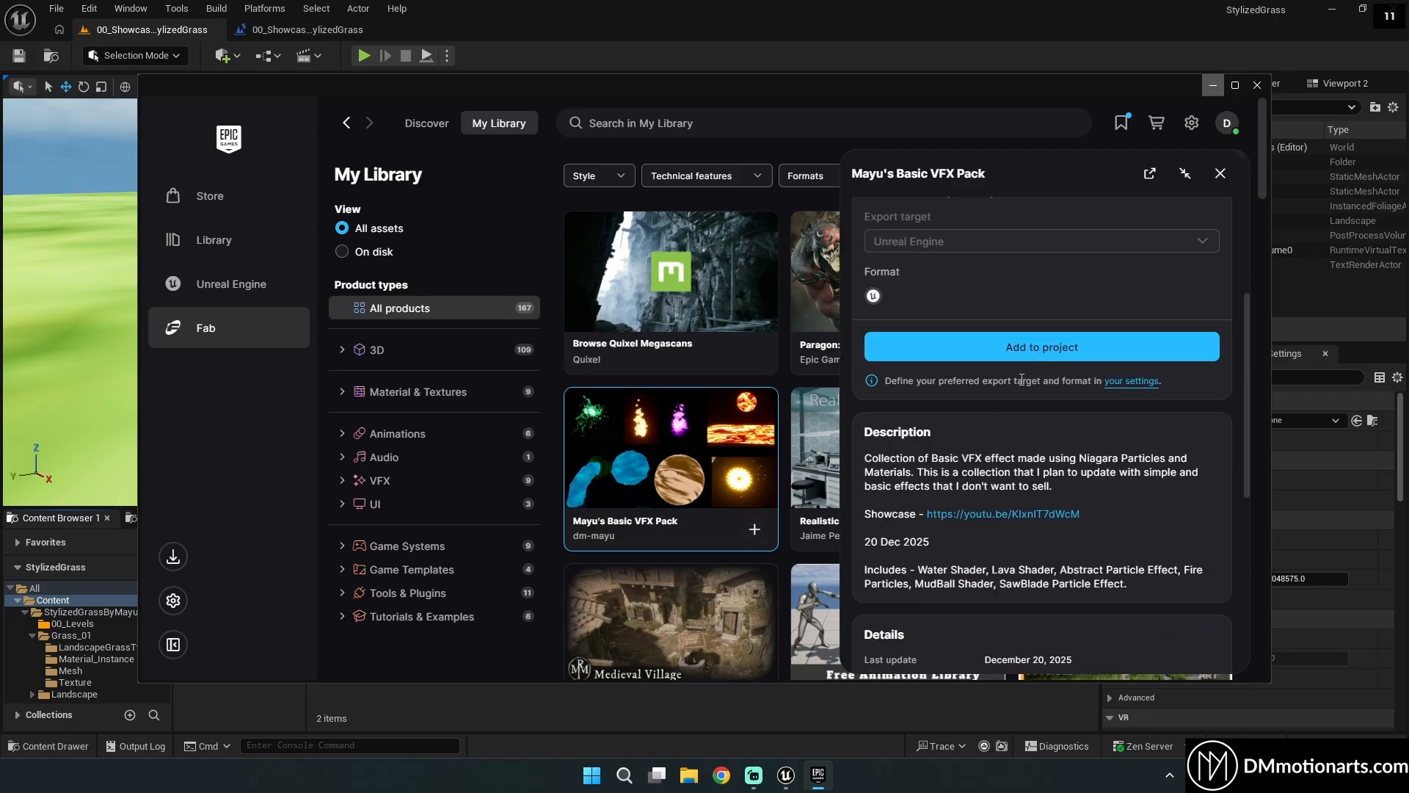
click(1030, 355)
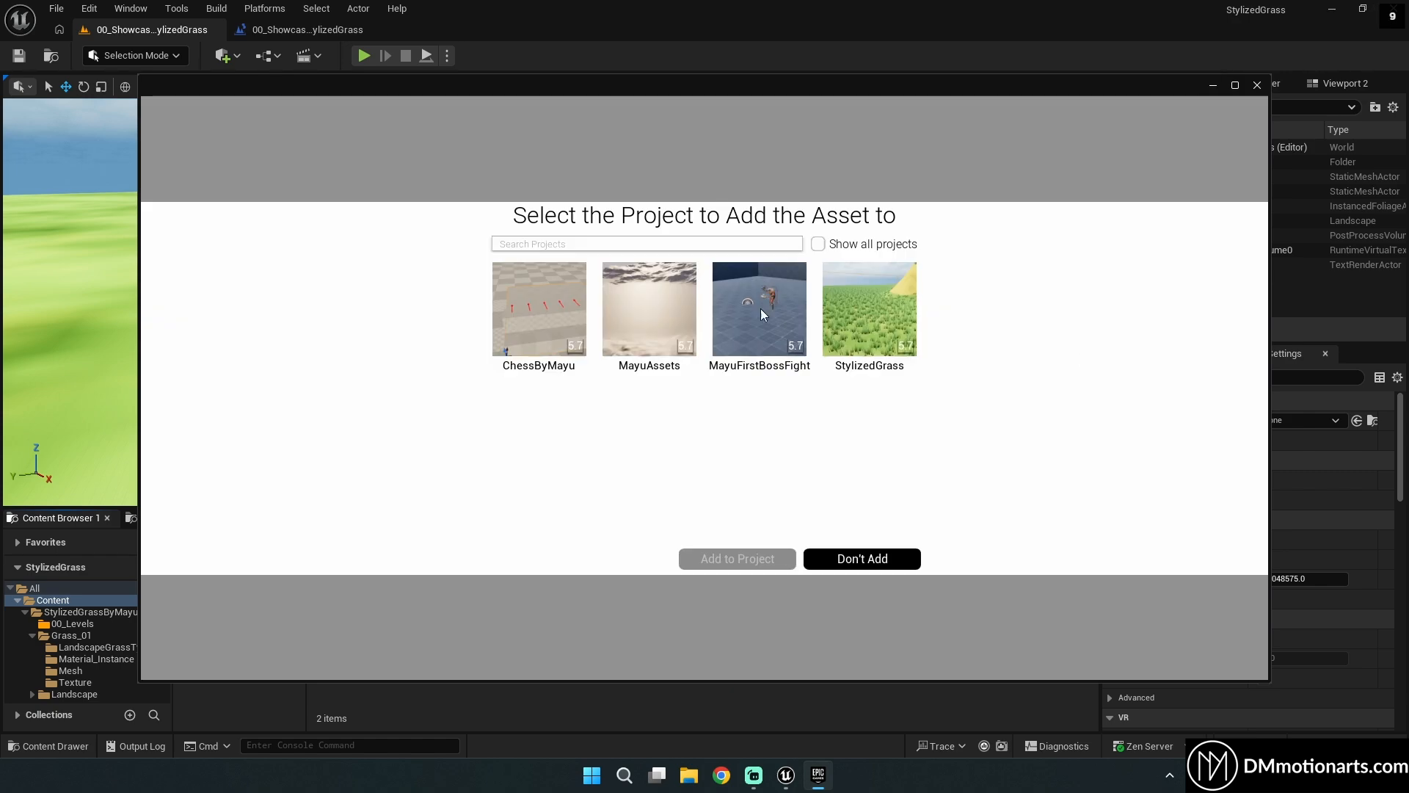
click(875, 339)
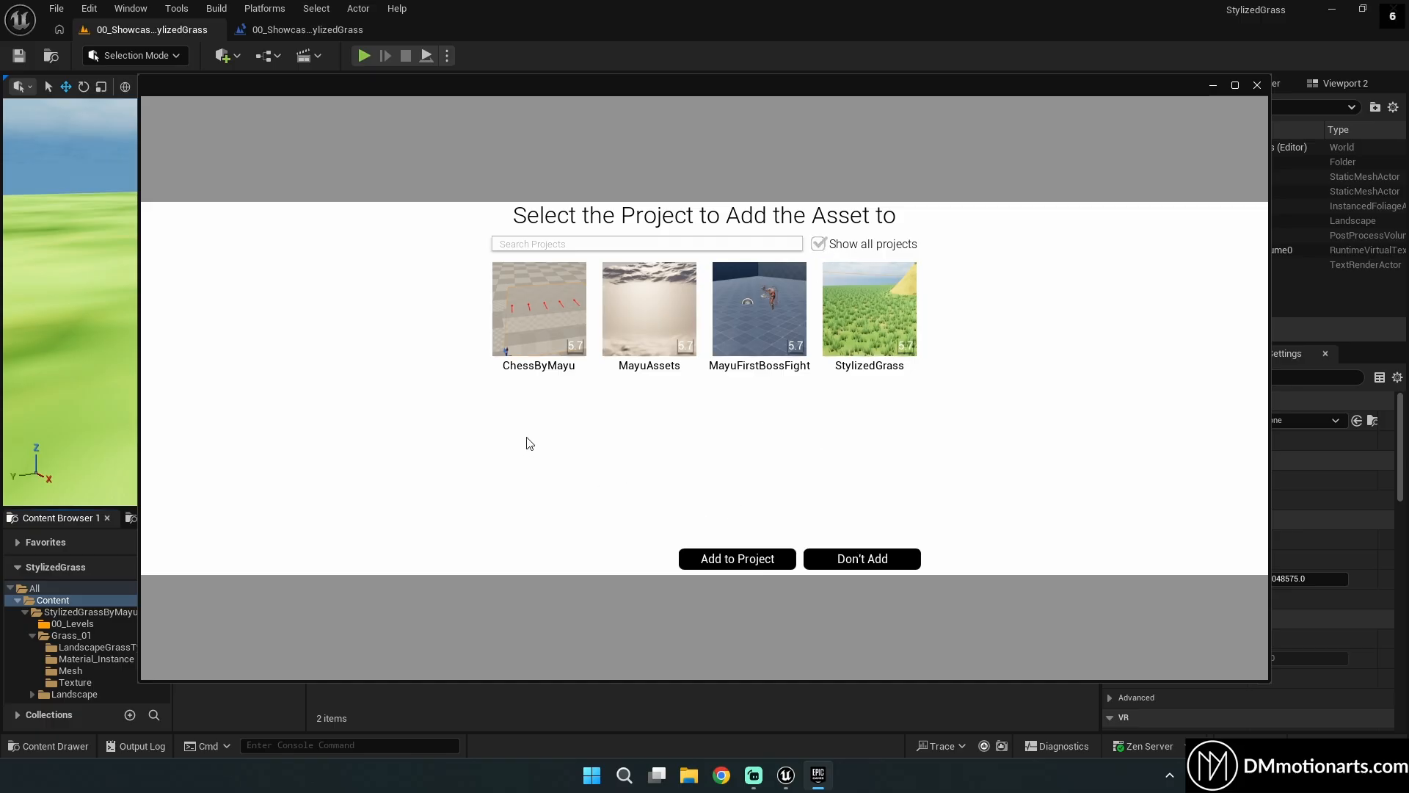
click(870, 562)
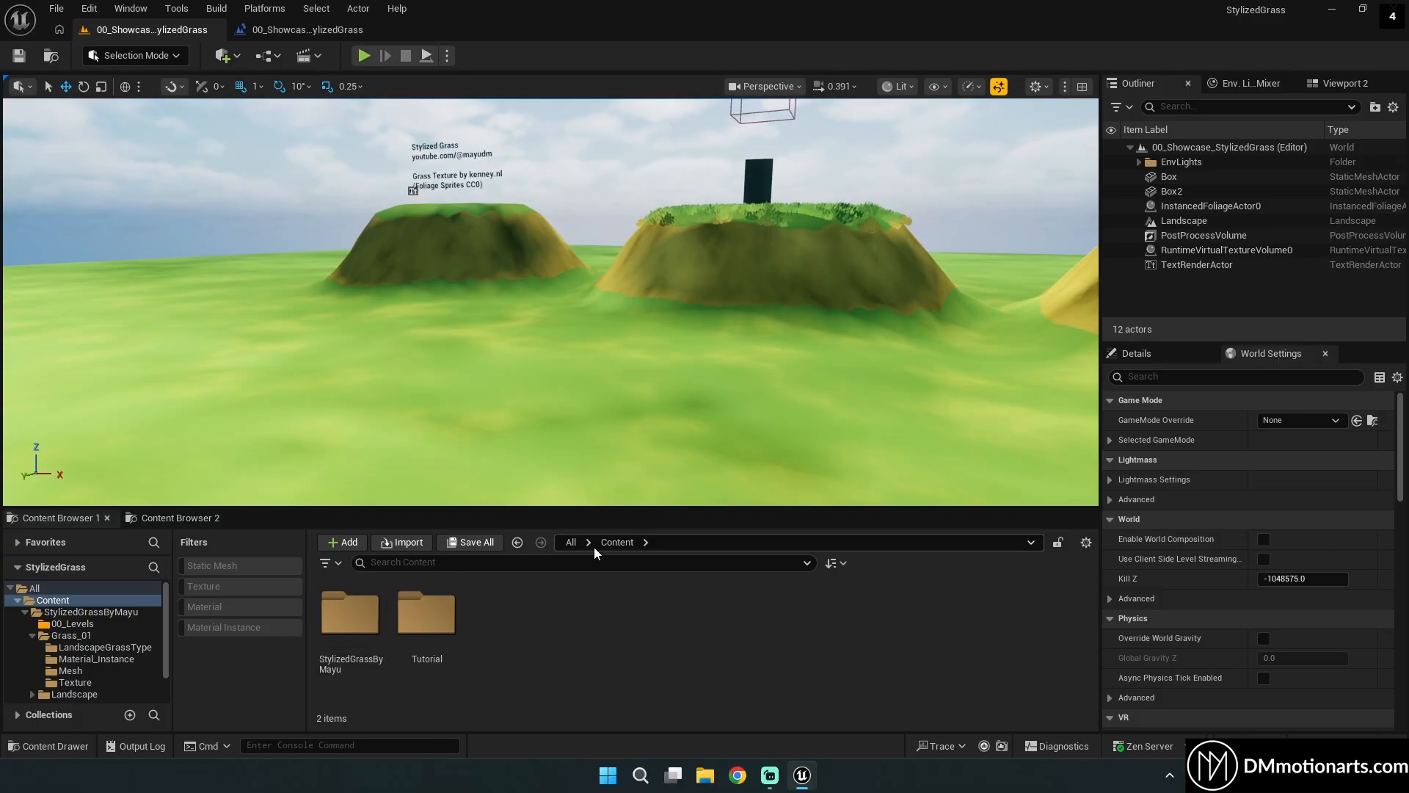
Look through the YouTube channel's videos in Chrome for the related stylized grass, auto-cliff and landscape material tutorials.
click(349, 613)
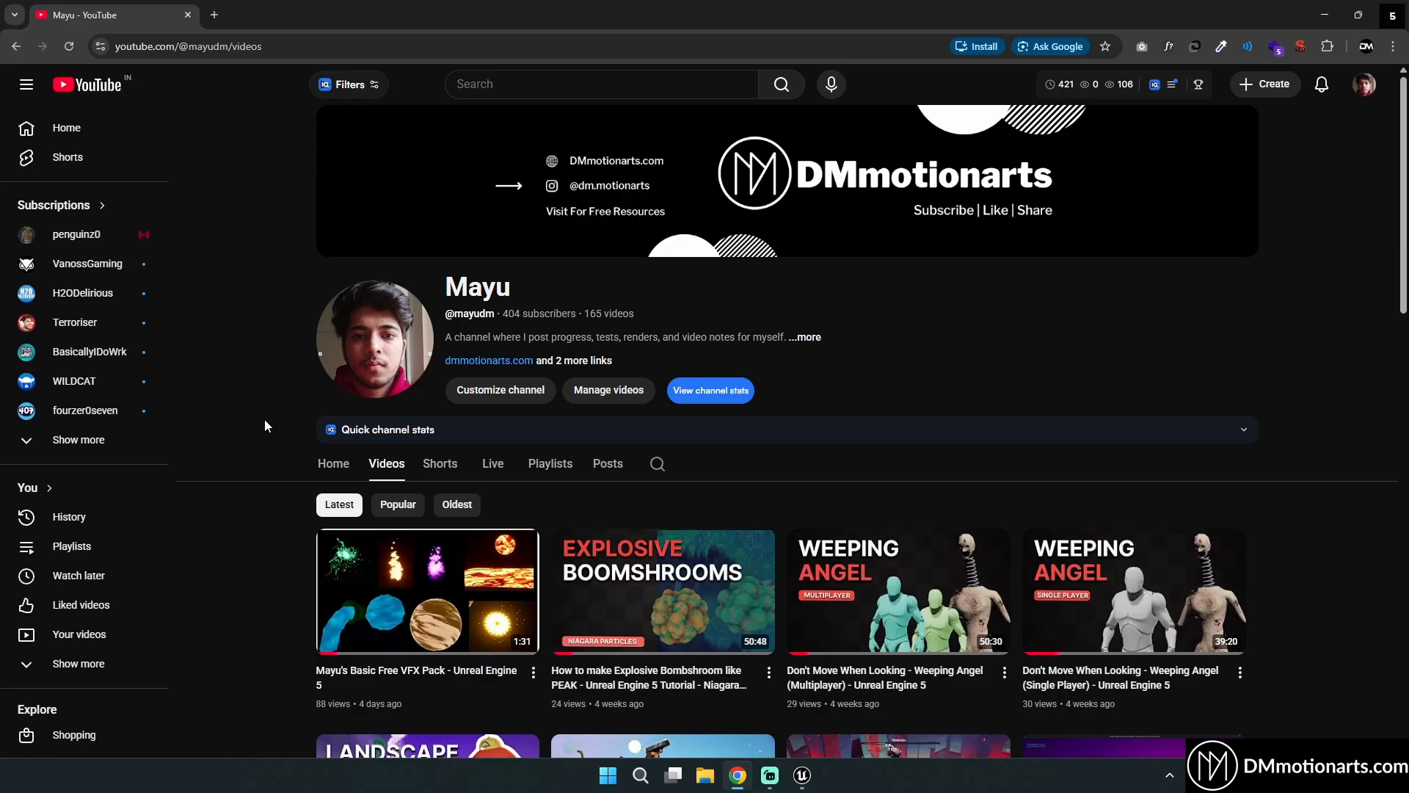
scroll(265, 426, down, 2)
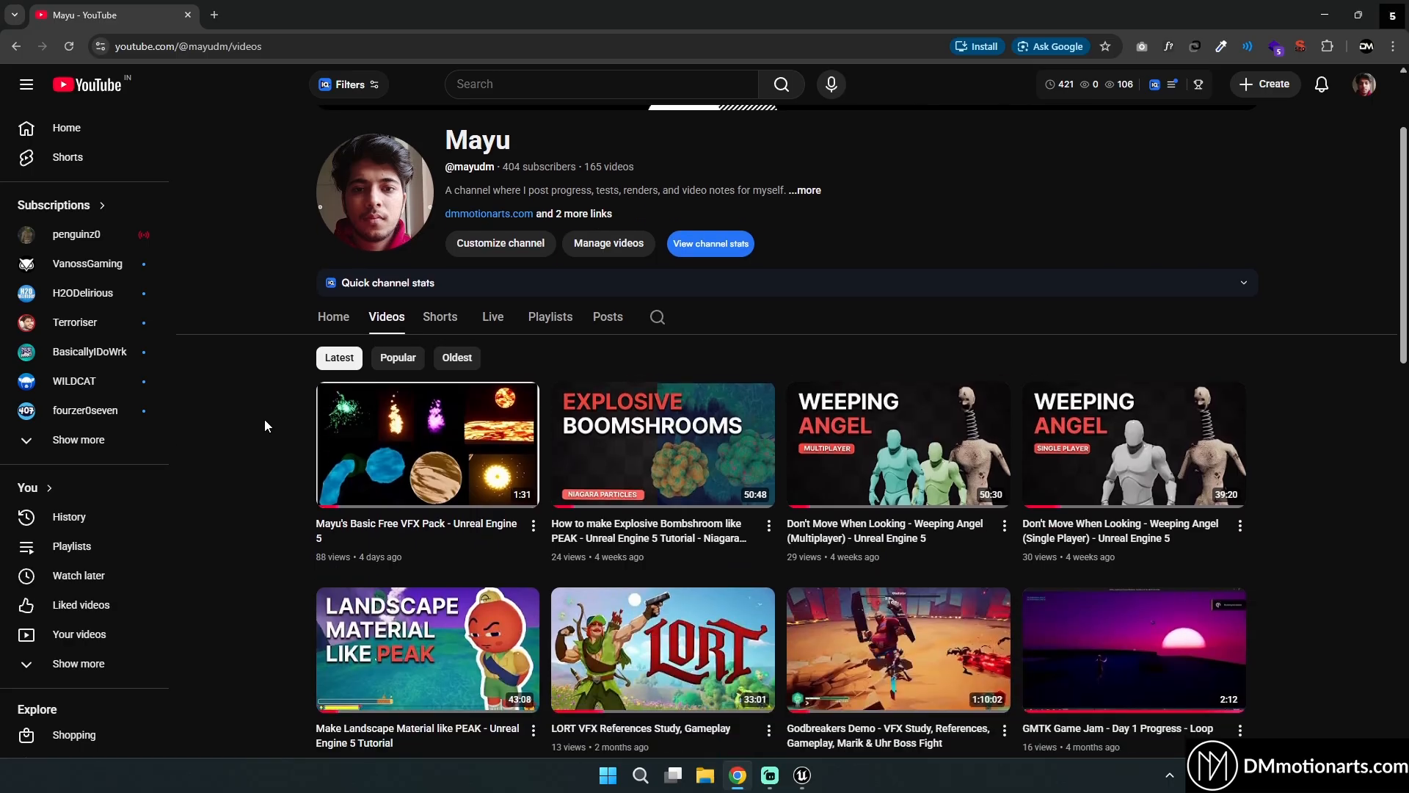
scroll(264, 424, down, 5)
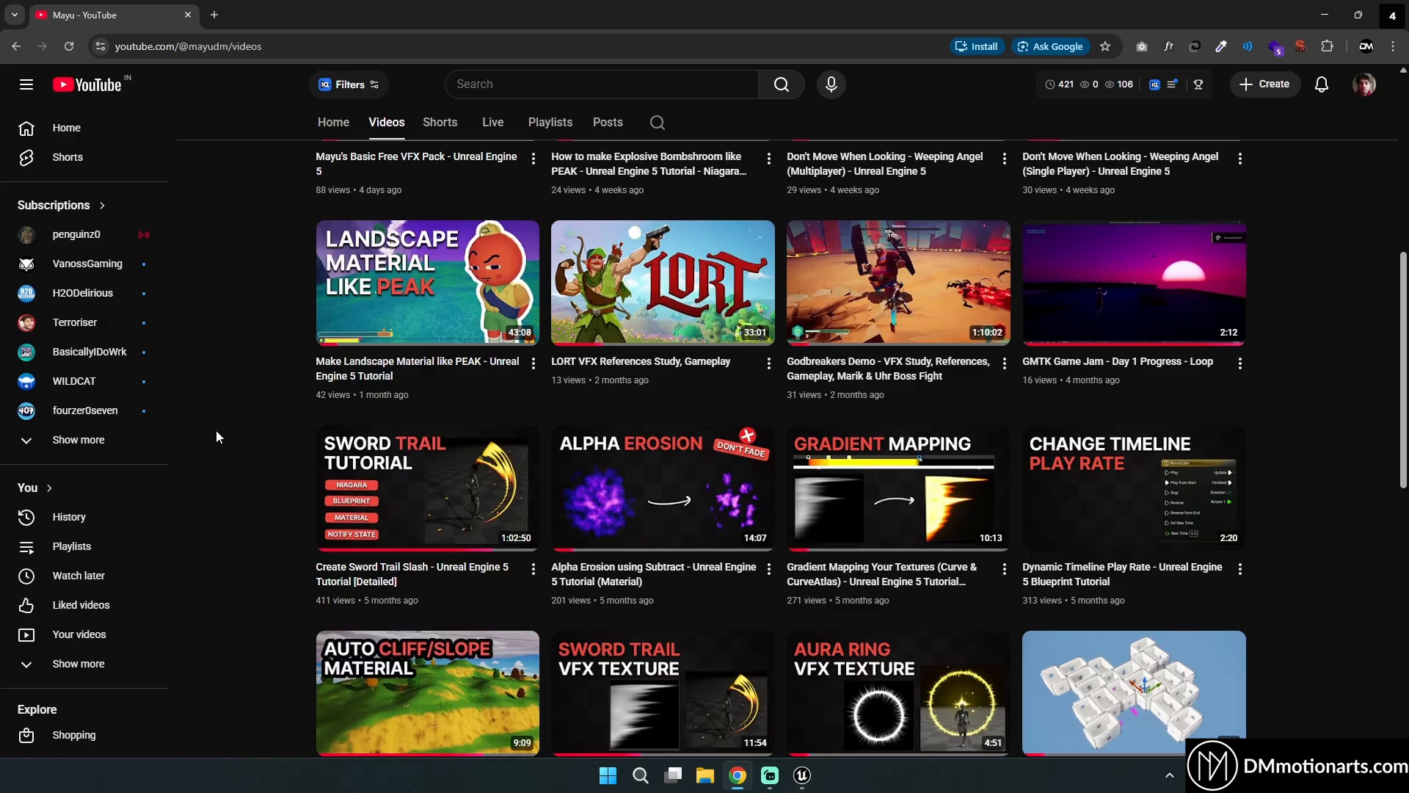
scroll(216, 430, down, 5)
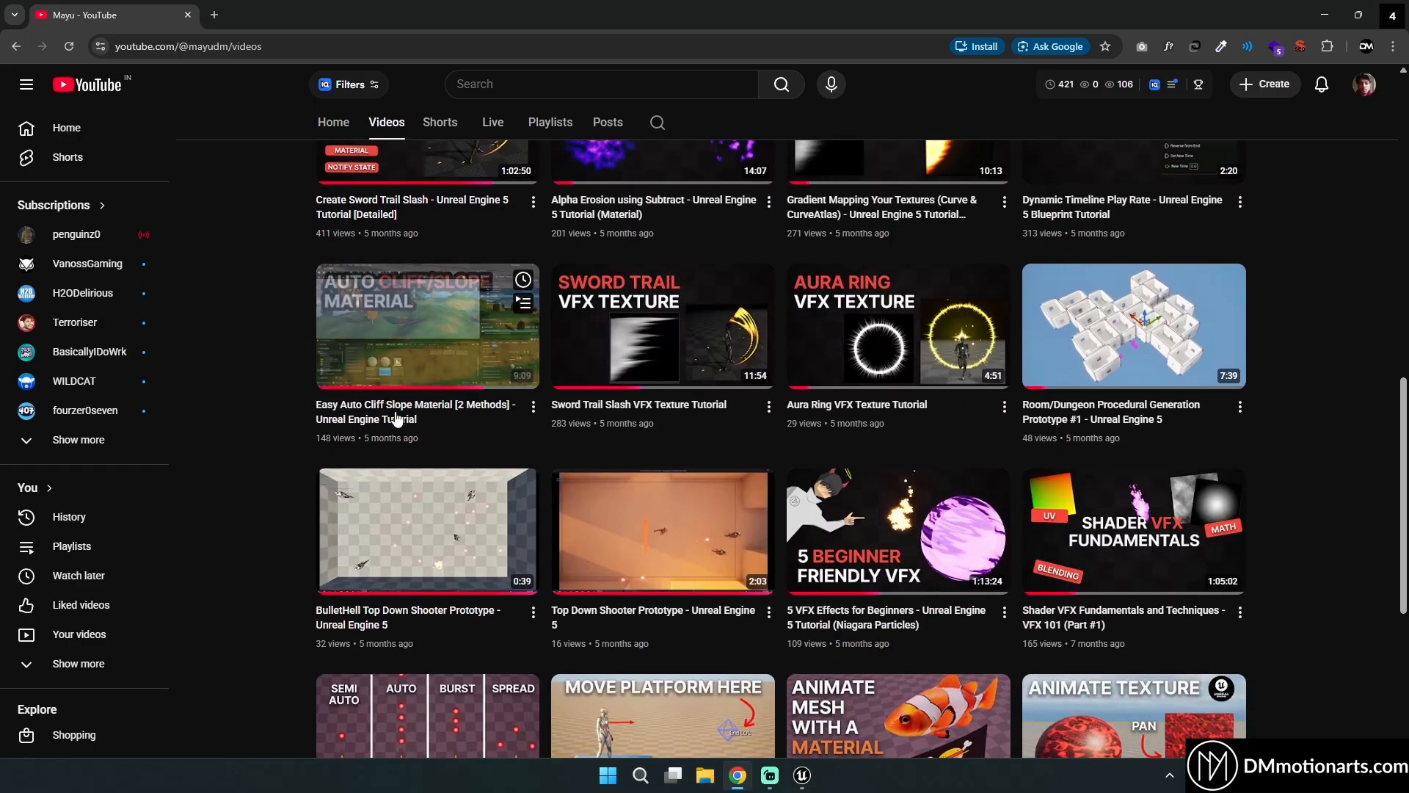
scroll(257, 420, down, 4)
scroll(262, 400, down, 1)
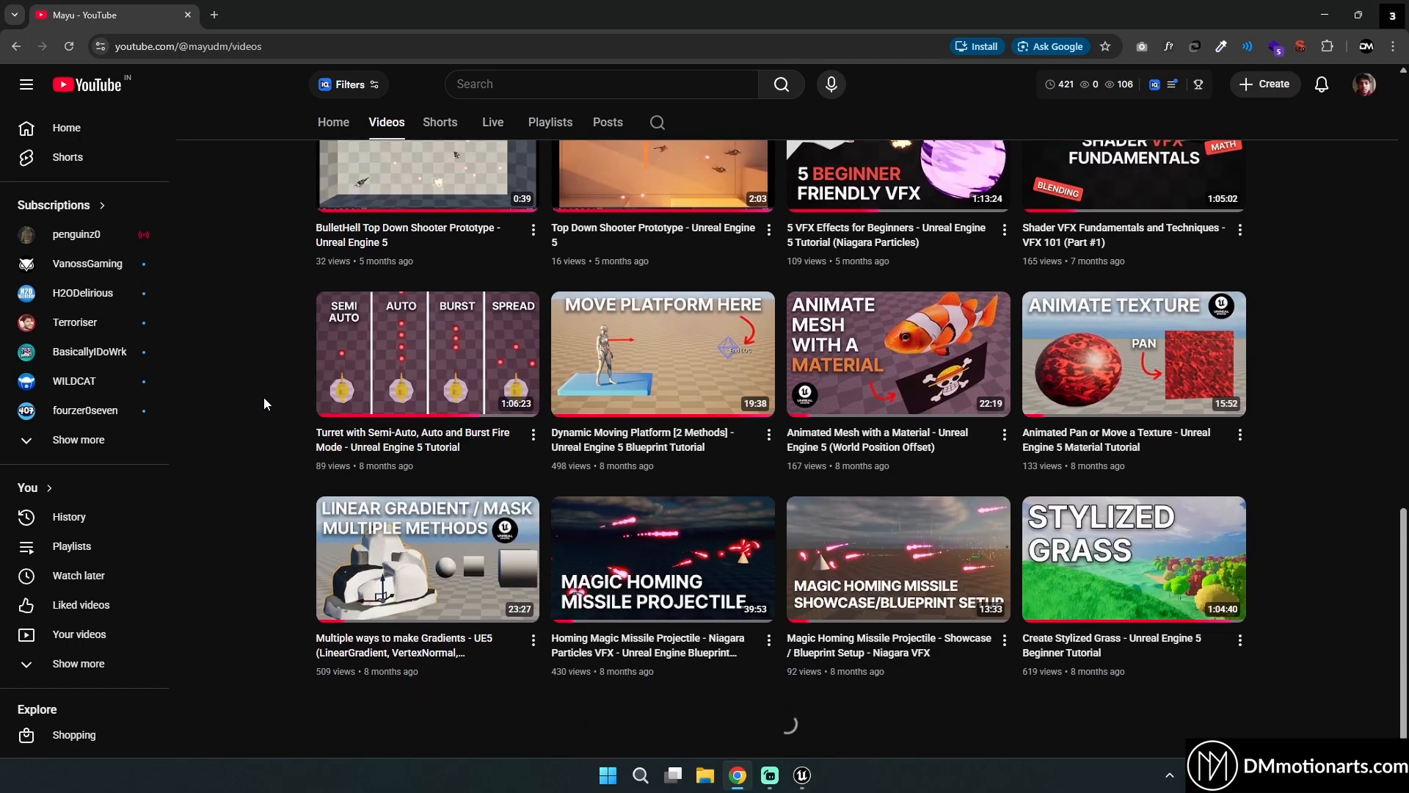
scroll(1123, 525, down, 2)
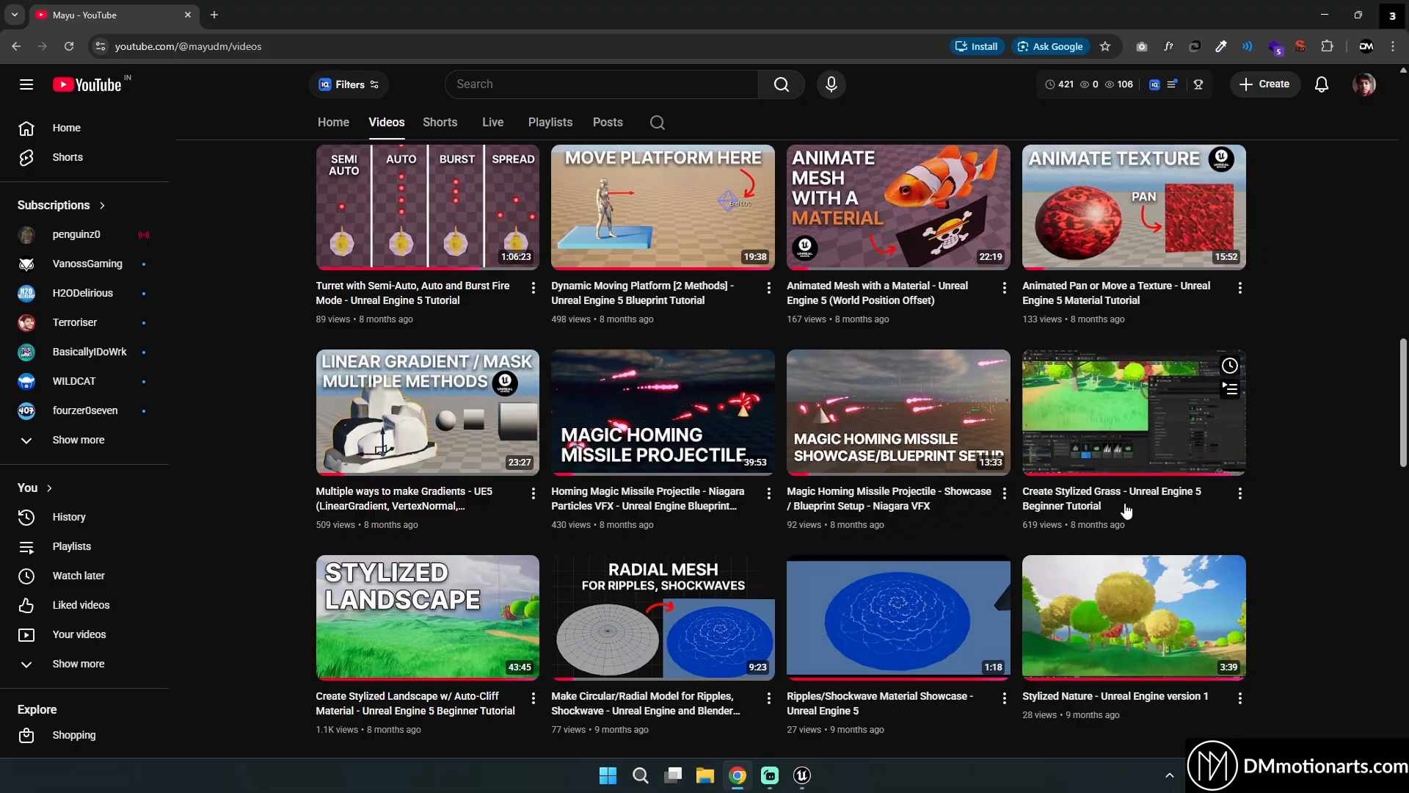
scroll(222, 482, down, 3)
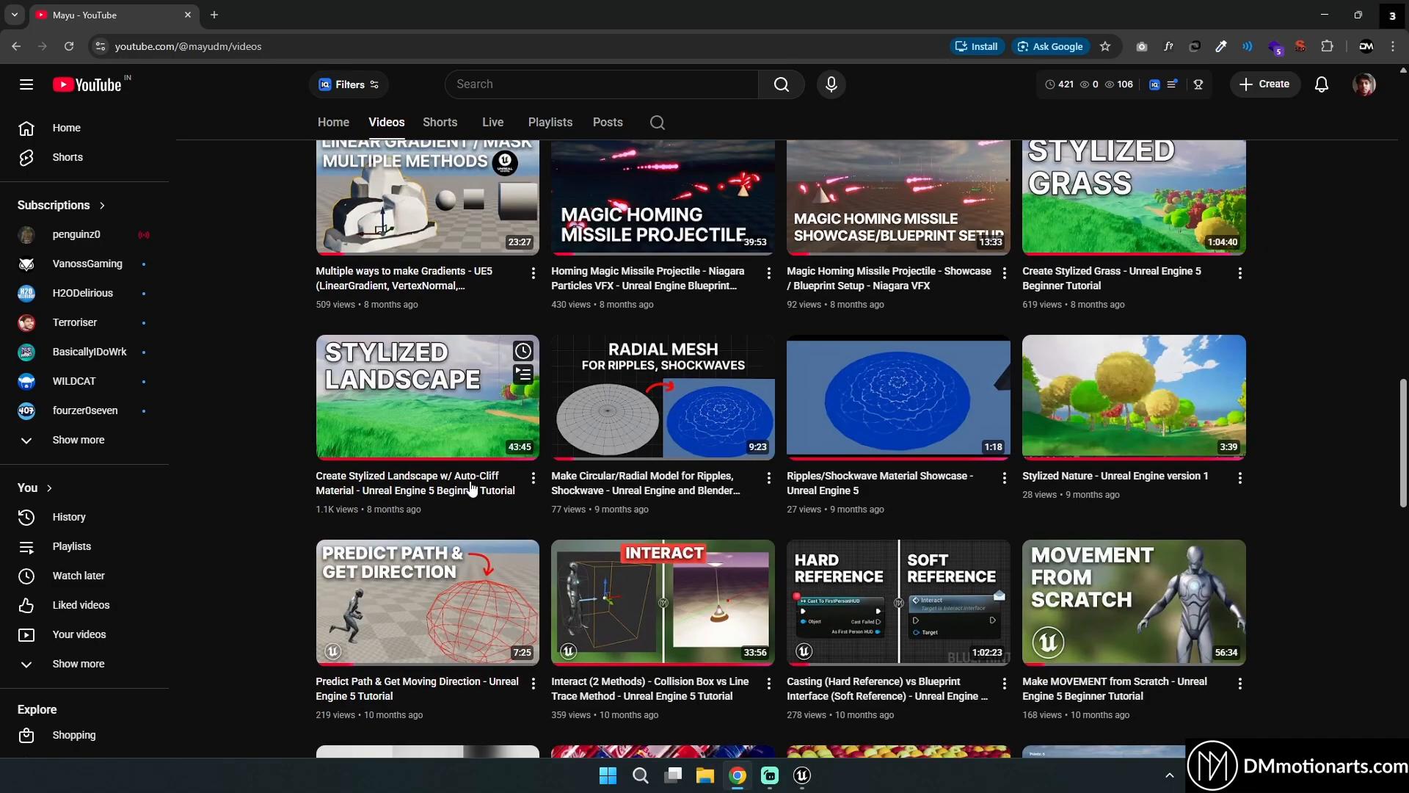
scroll(251, 268, up, 20)
scroll(232, 395, down, 5)
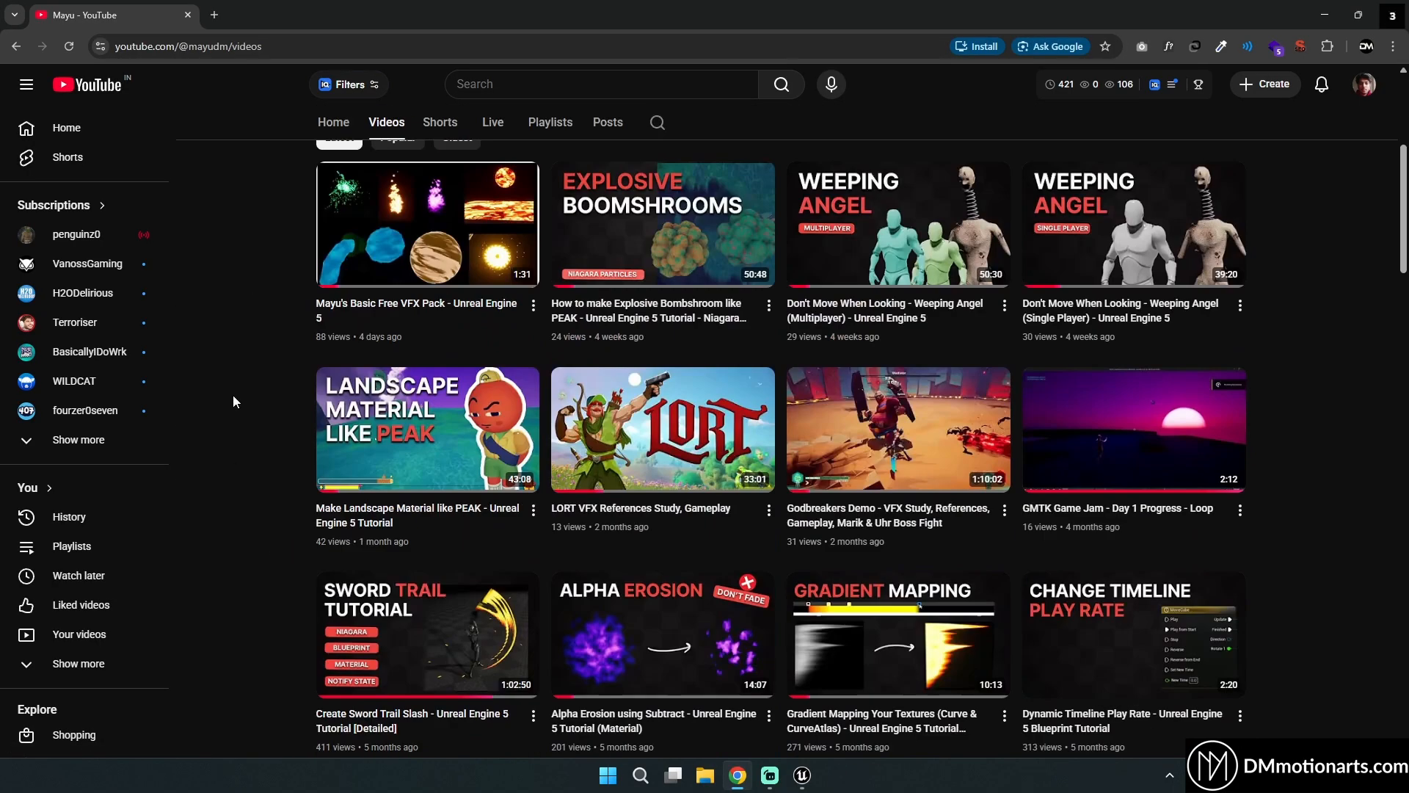
mouse_move(439, 451)
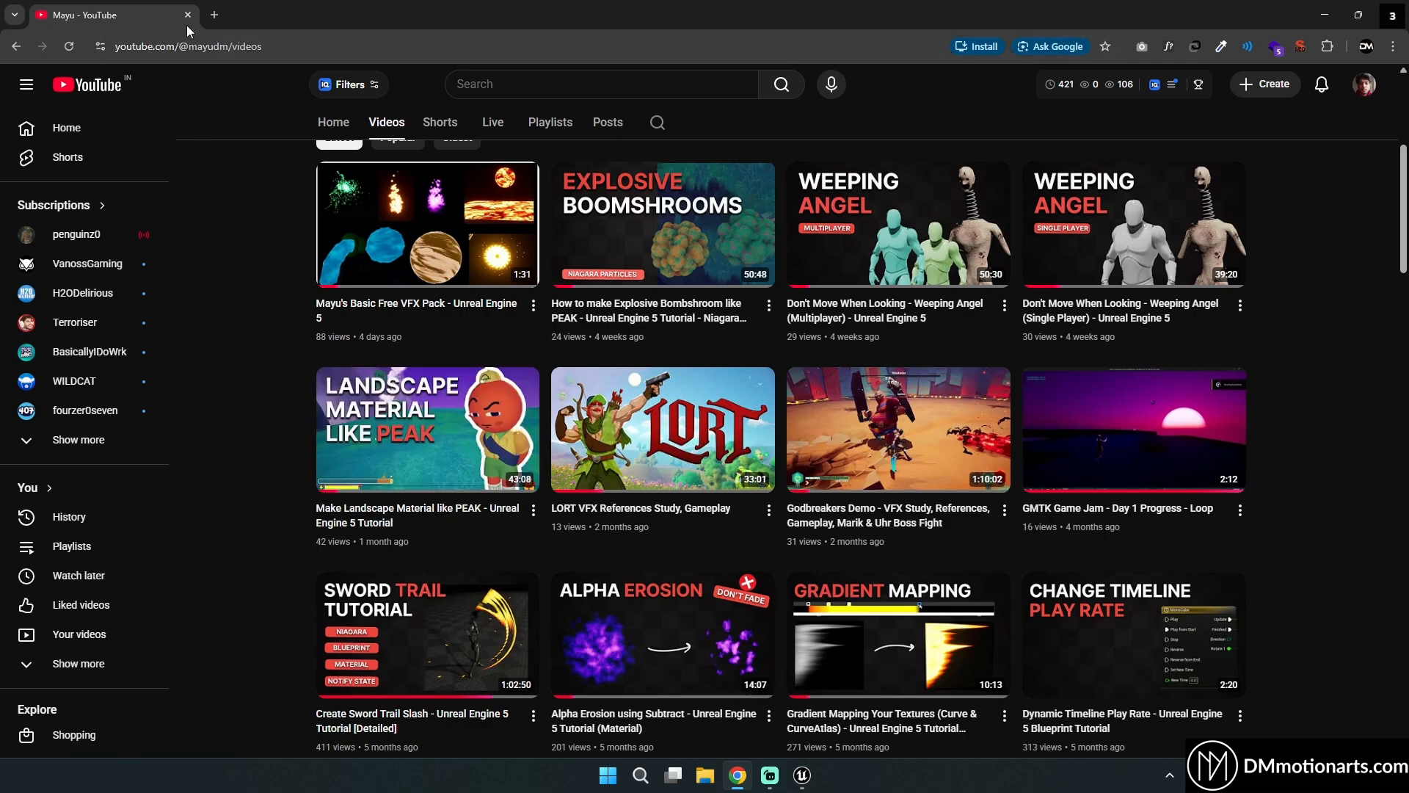
Switch to Unreal Editor and examine the layer blend and output nodes in the M_StylizedWorld_Landscape material graph.
click(810, 780)
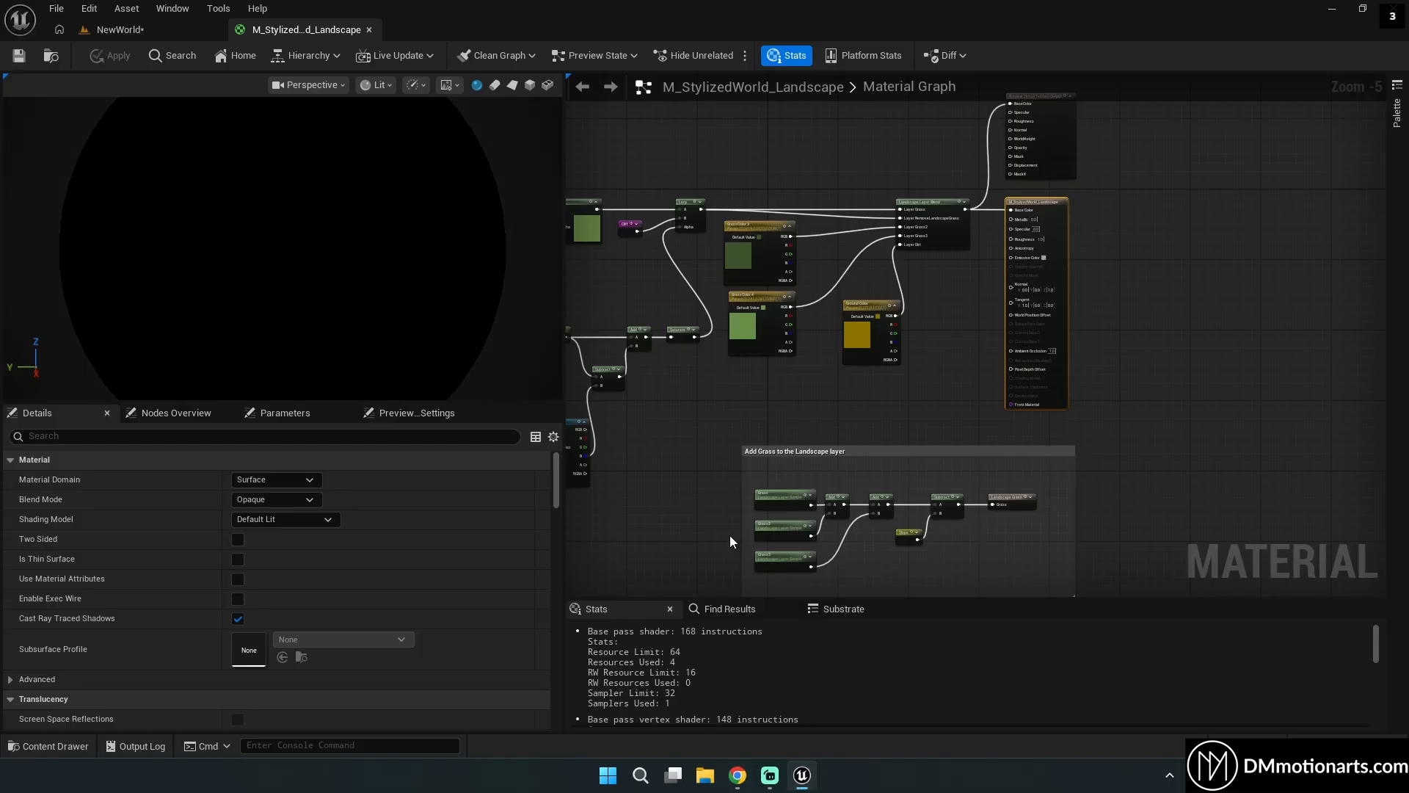
right_drag(710, 482, 796, 505)
scroll(797, 507, up, 3)
right_drag(996, 342, 670, 549)
scroll(670, 549, down, 2)
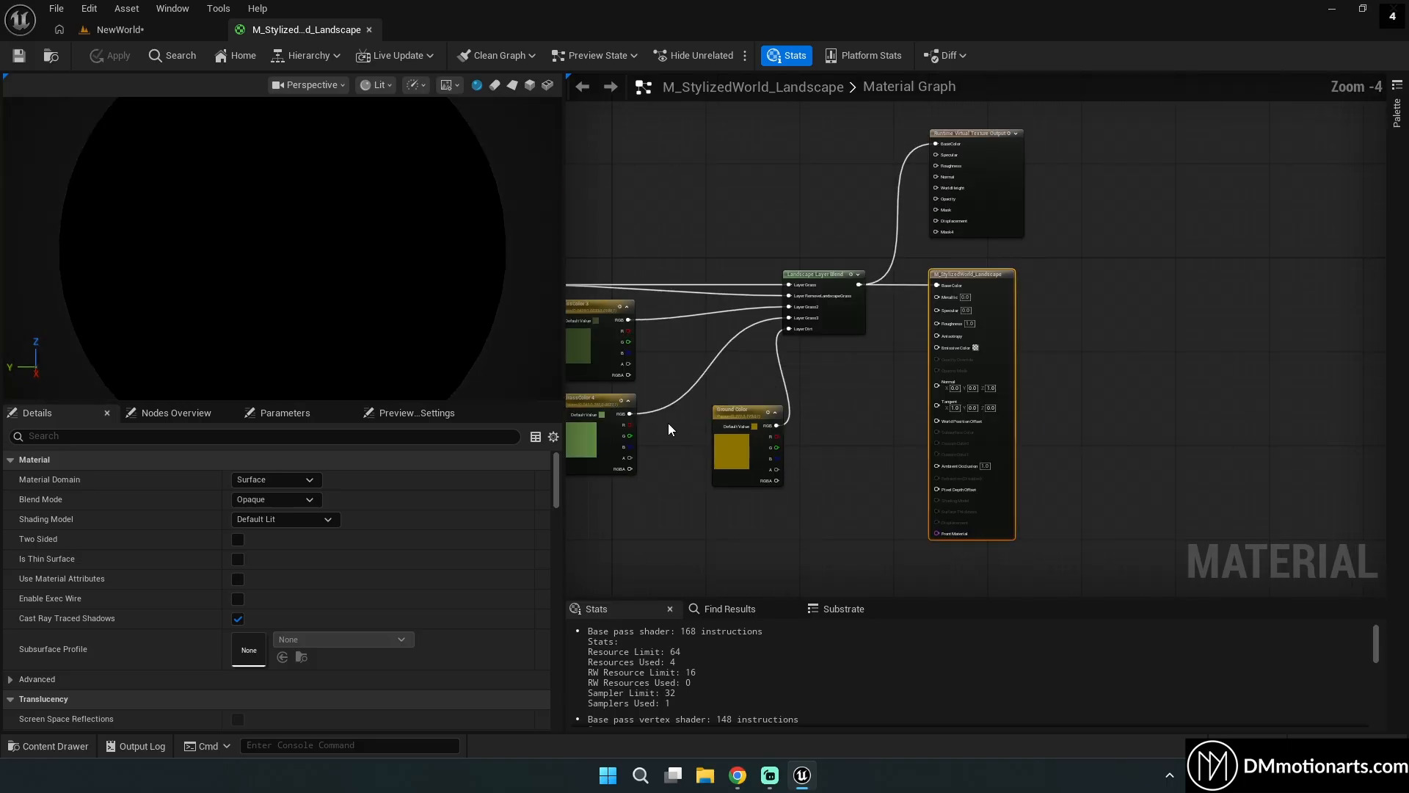
Examine the overall layout and commented node groups in the M_StylizedWorld_Landscape material graph.
right_drag(742, 511, 1035, 457)
scroll(869, 448, down, 2)
scroll(1023, 424, up, 2)
scroll(1035, 457, down, 5)
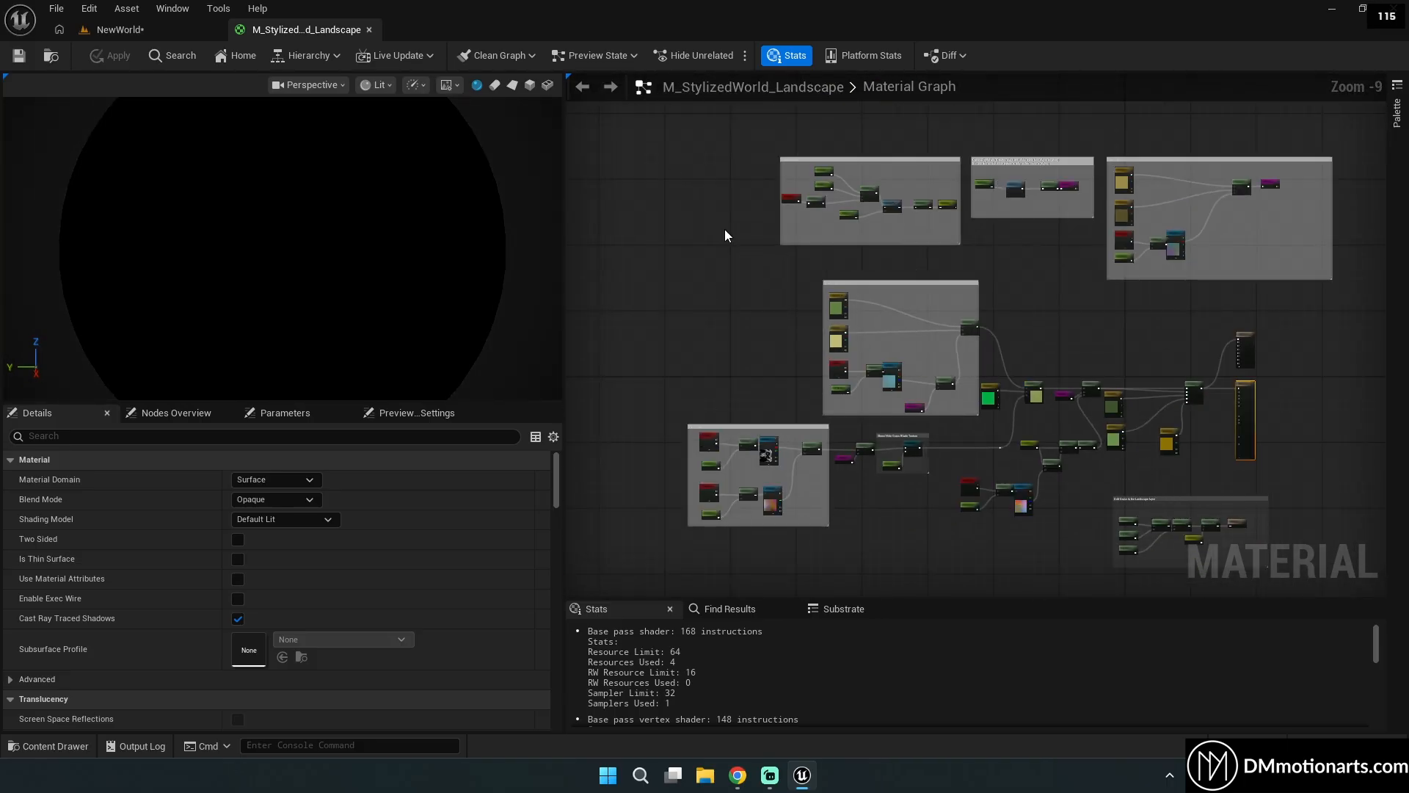
drag(693, 177, 1327, 505)
click(1028, 408)
right_drag(1108, 259, 847, 471)
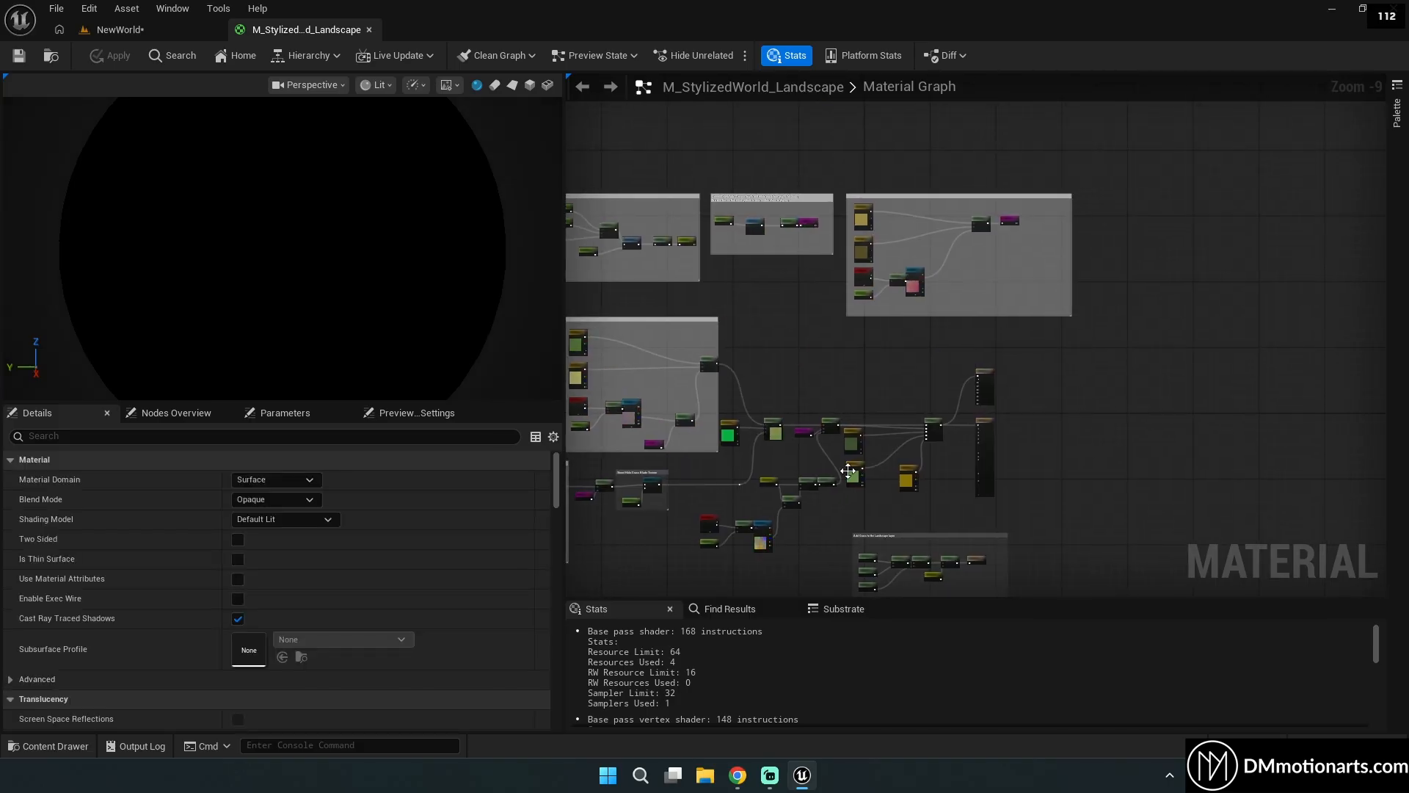
scroll(848, 470, up, 6)
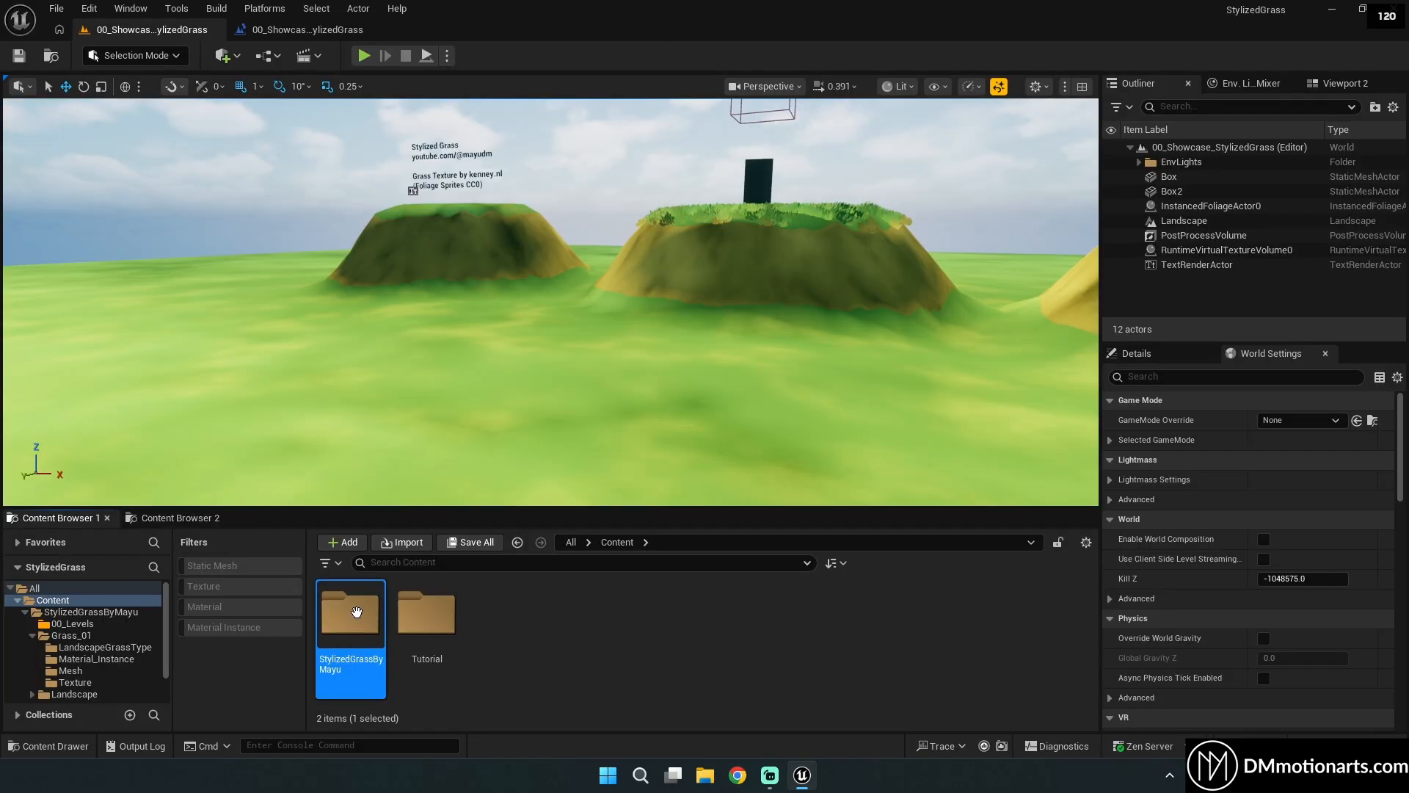
Look through the 00_Levels and Grass_01 folders inside StylizedGrassByMayu.
double_click(356, 612)
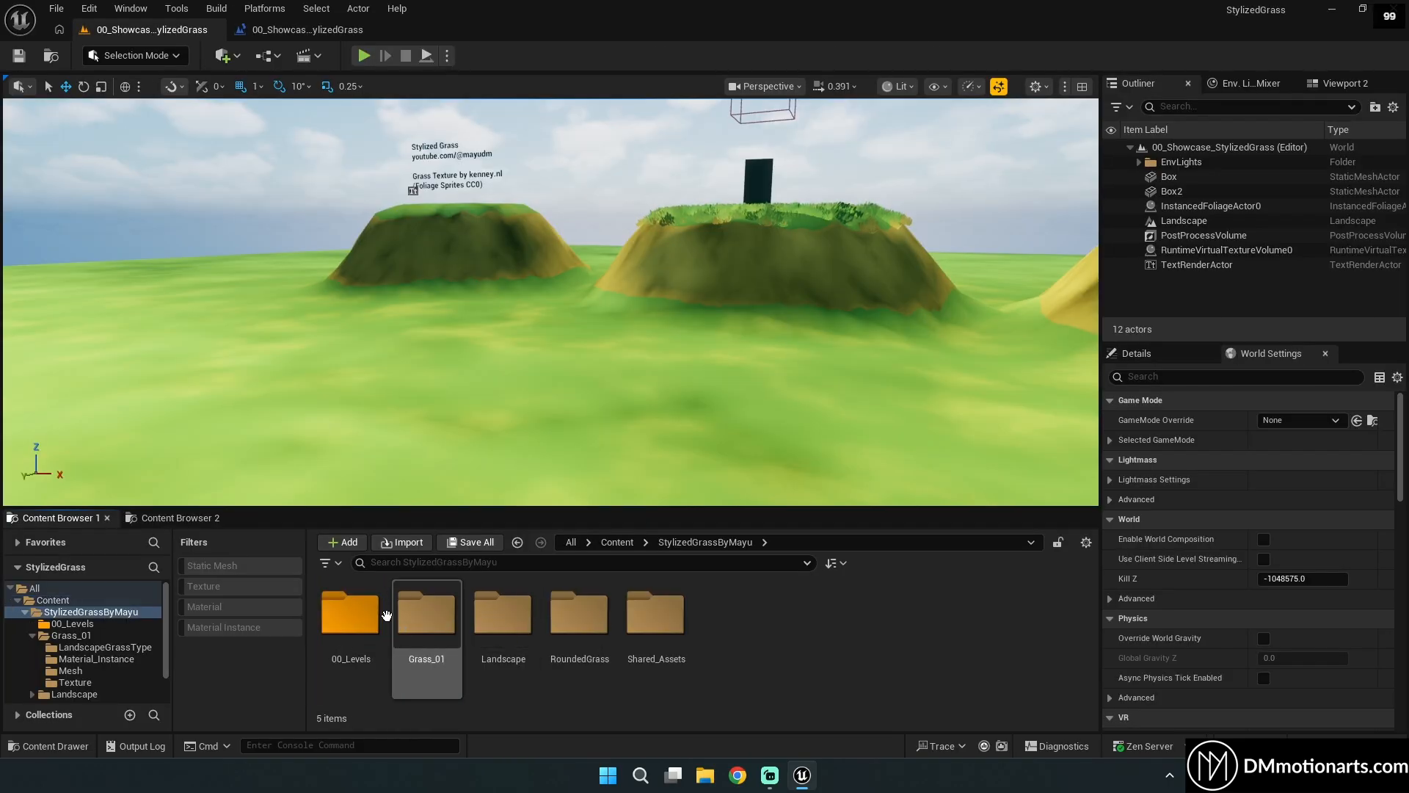
double_click(350, 613)
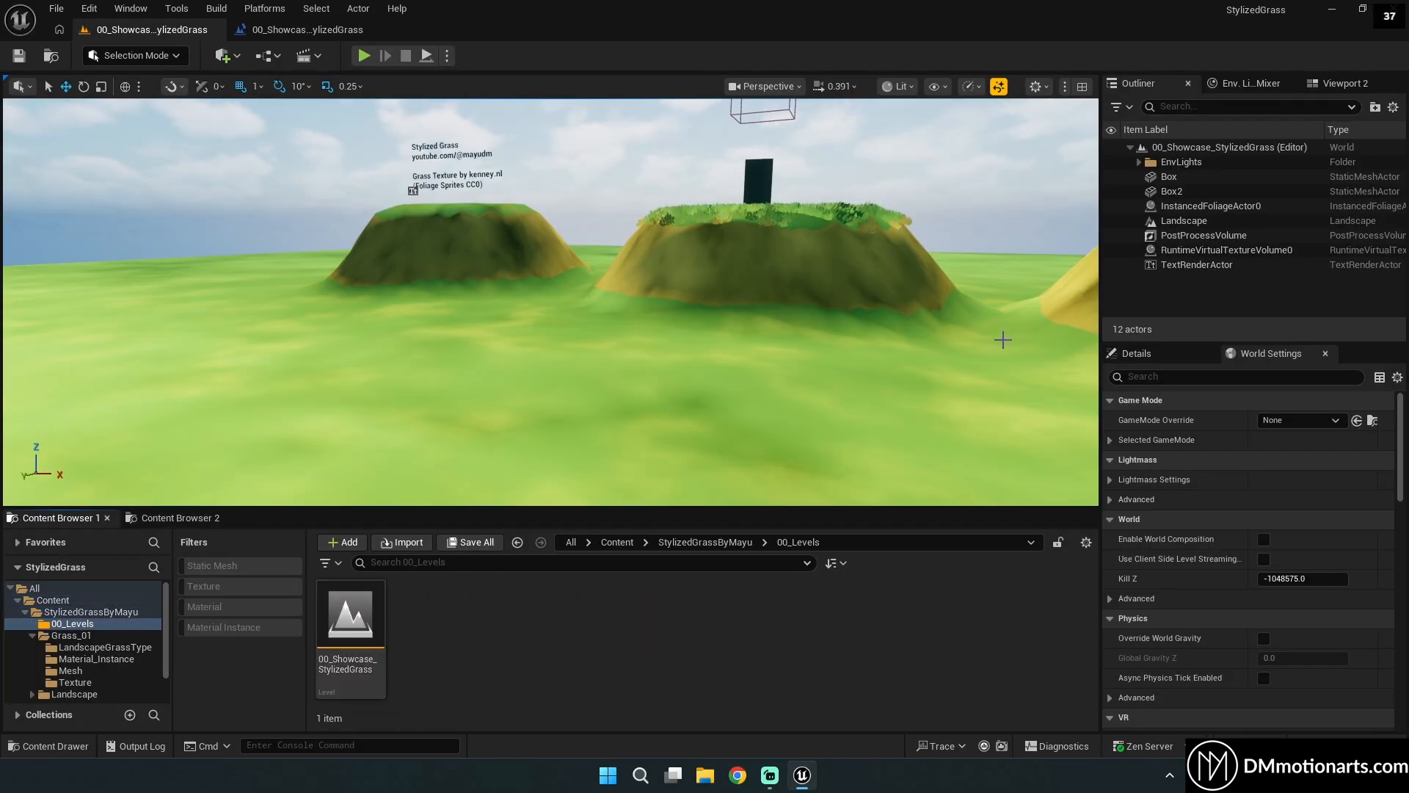
click(517, 542)
double_click(425, 613)
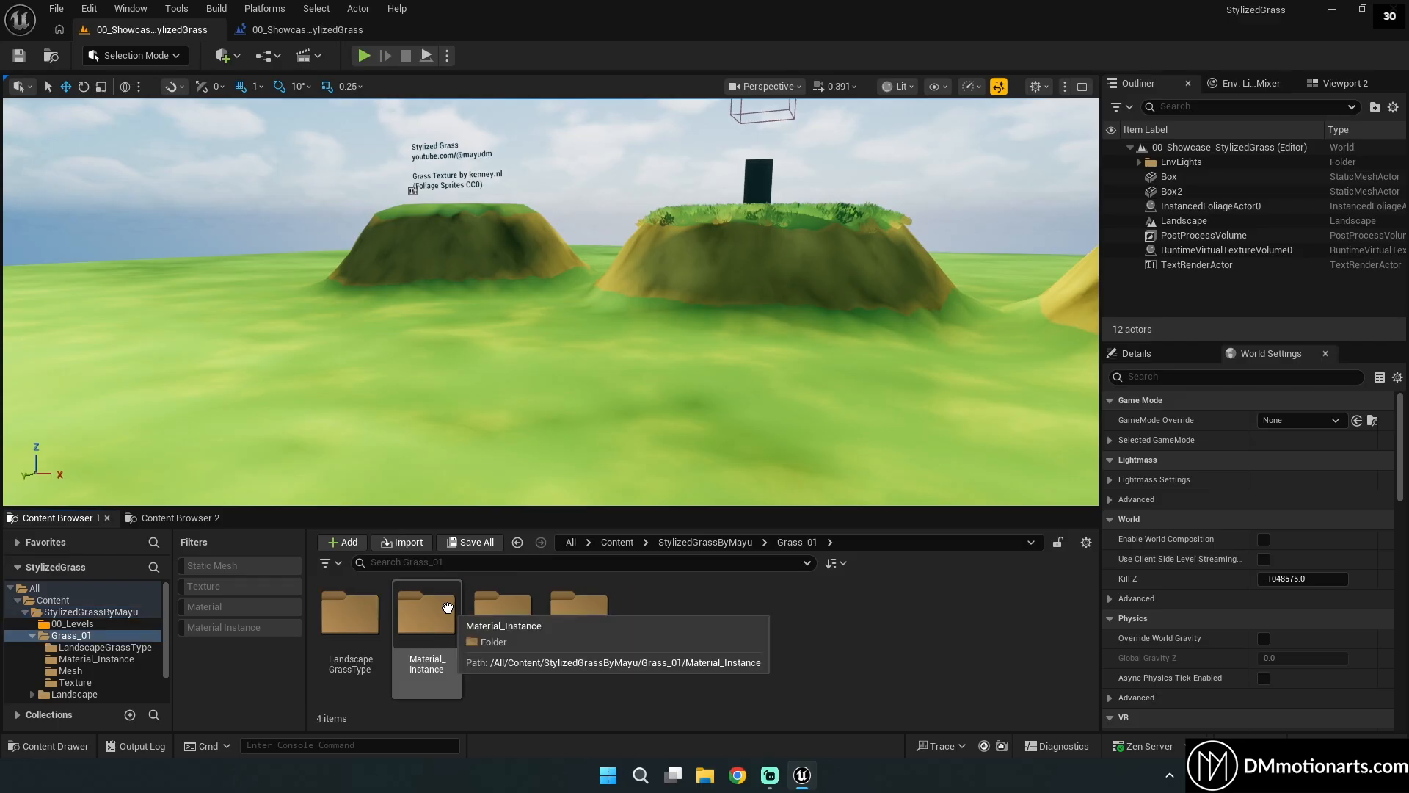
Set the viewport scalability to Epic and view the grass around the landscape mounds.
right_drag(572, 382, 587, 422)
key(w)
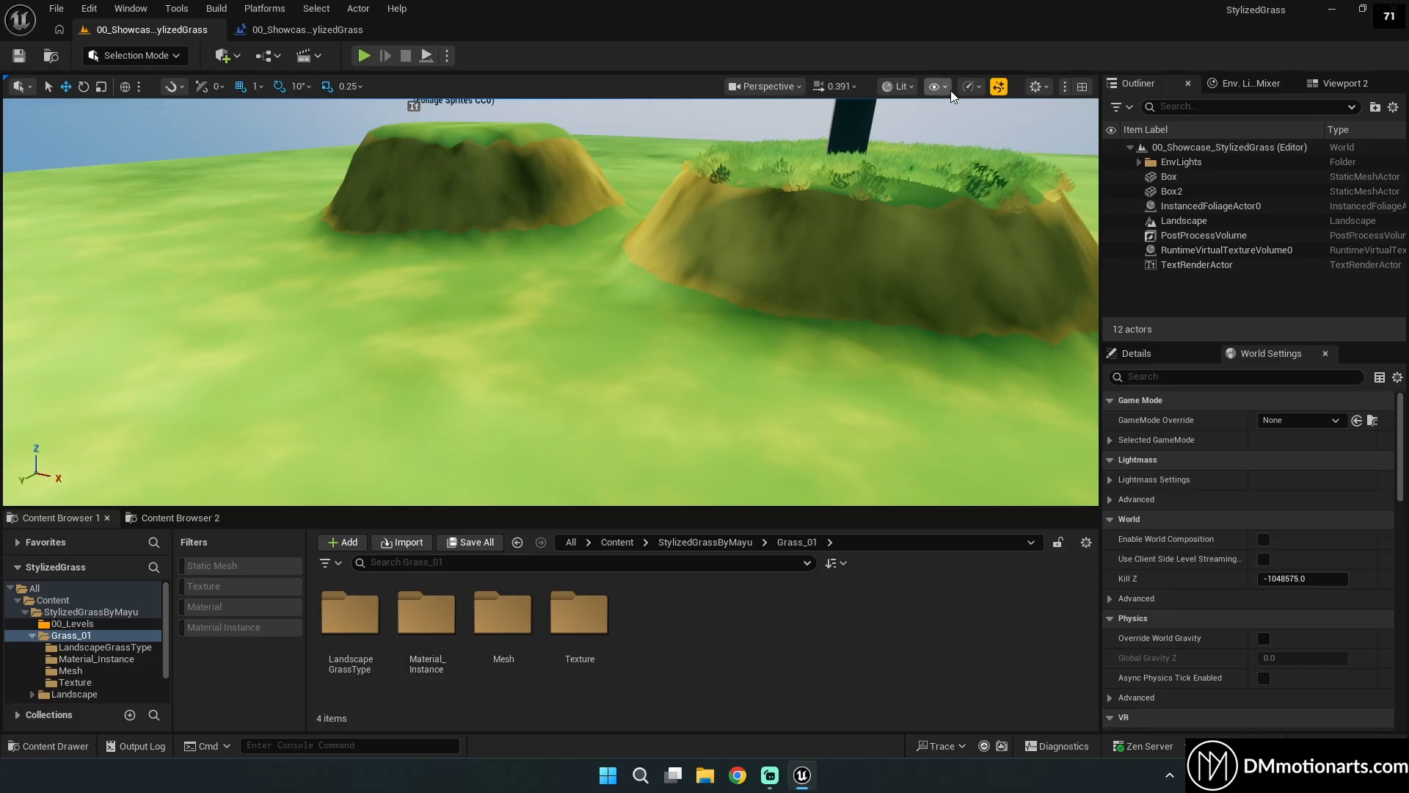
click(973, 86)
mouse_move(1049, 172)
click(777, 212)
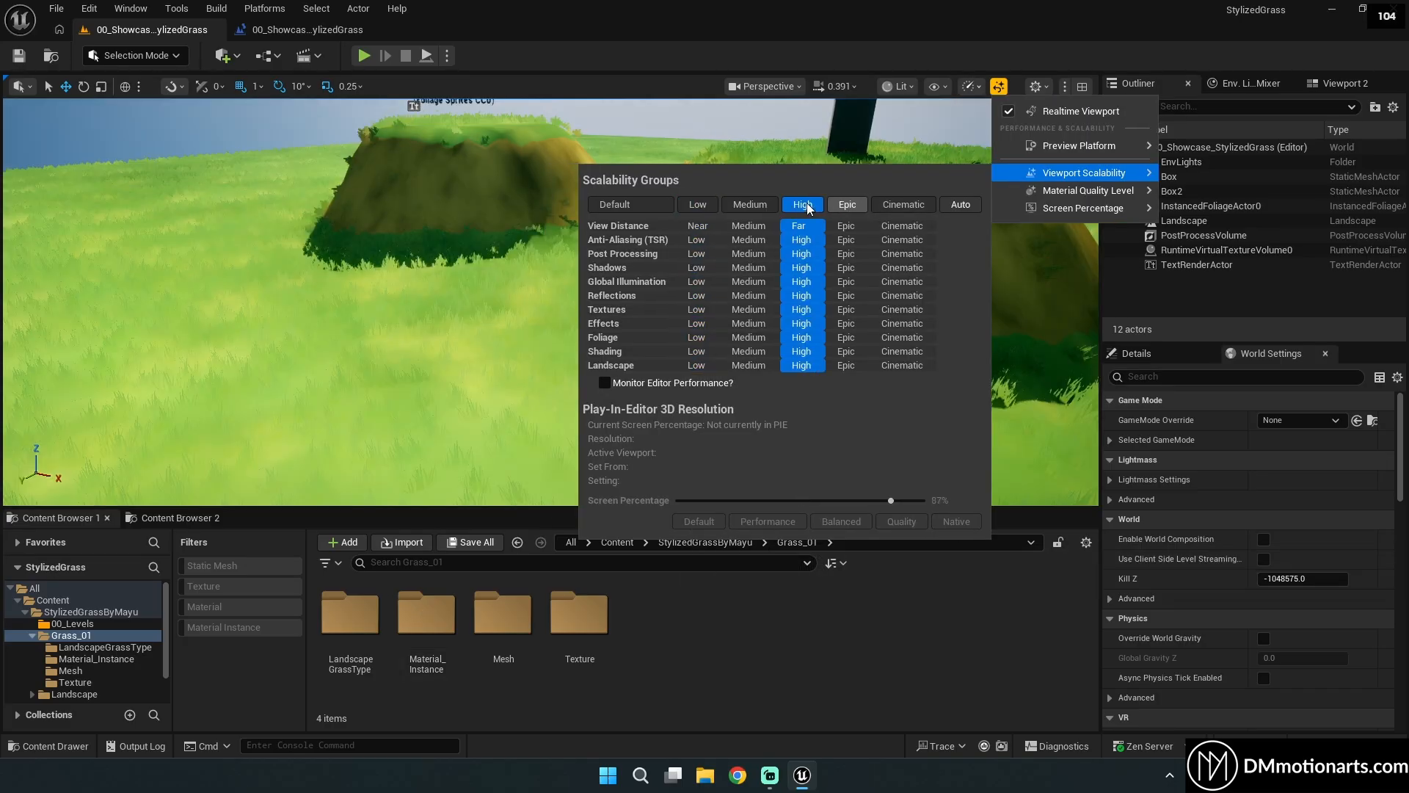
click(841, 209)
right_drag(484, 323, 422, 330)
right_drag(422, 279, 406, 288)
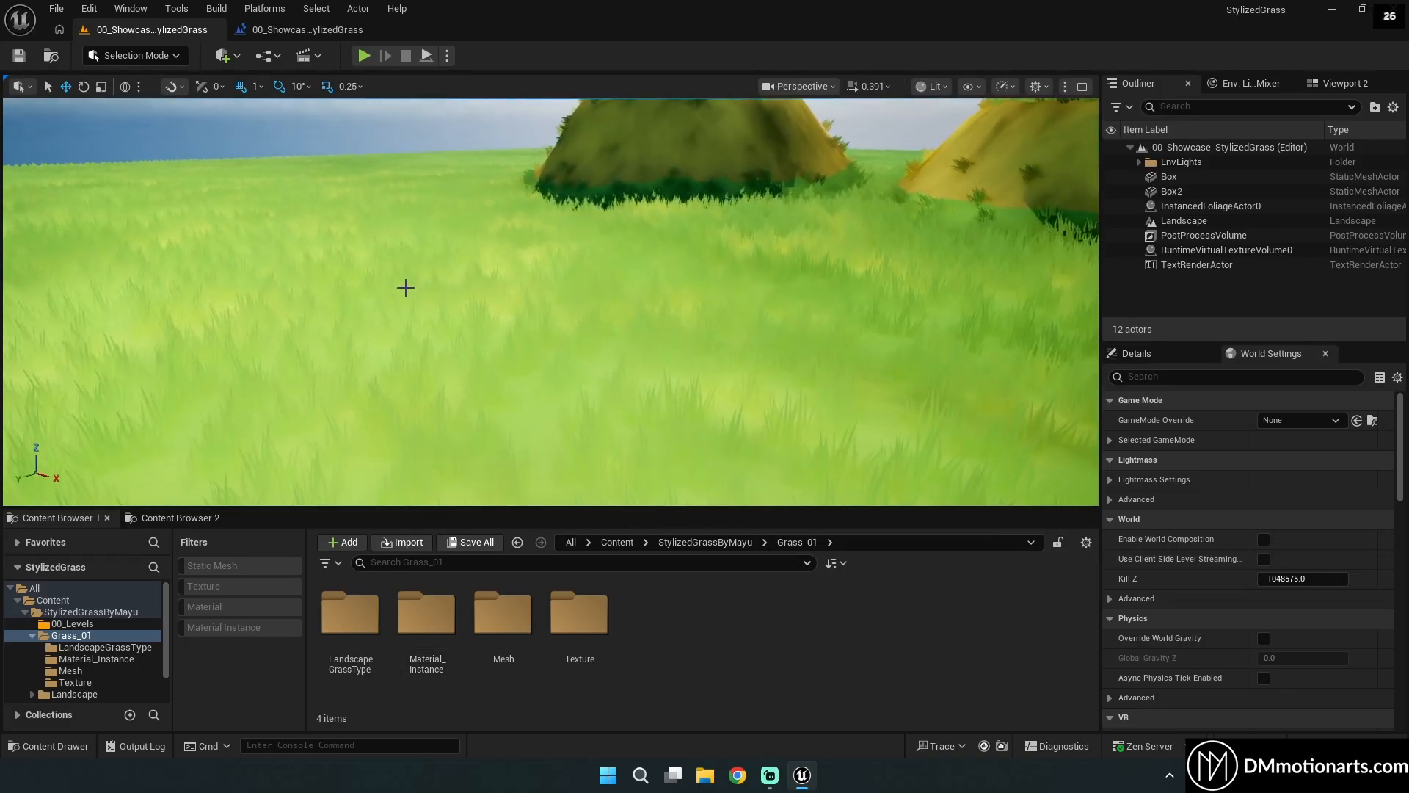
Look through the LandscapeLayerInfo, Materials and RVT folders inside the StylizedGrassByMayu Landscape folder.
key(alt+Left)
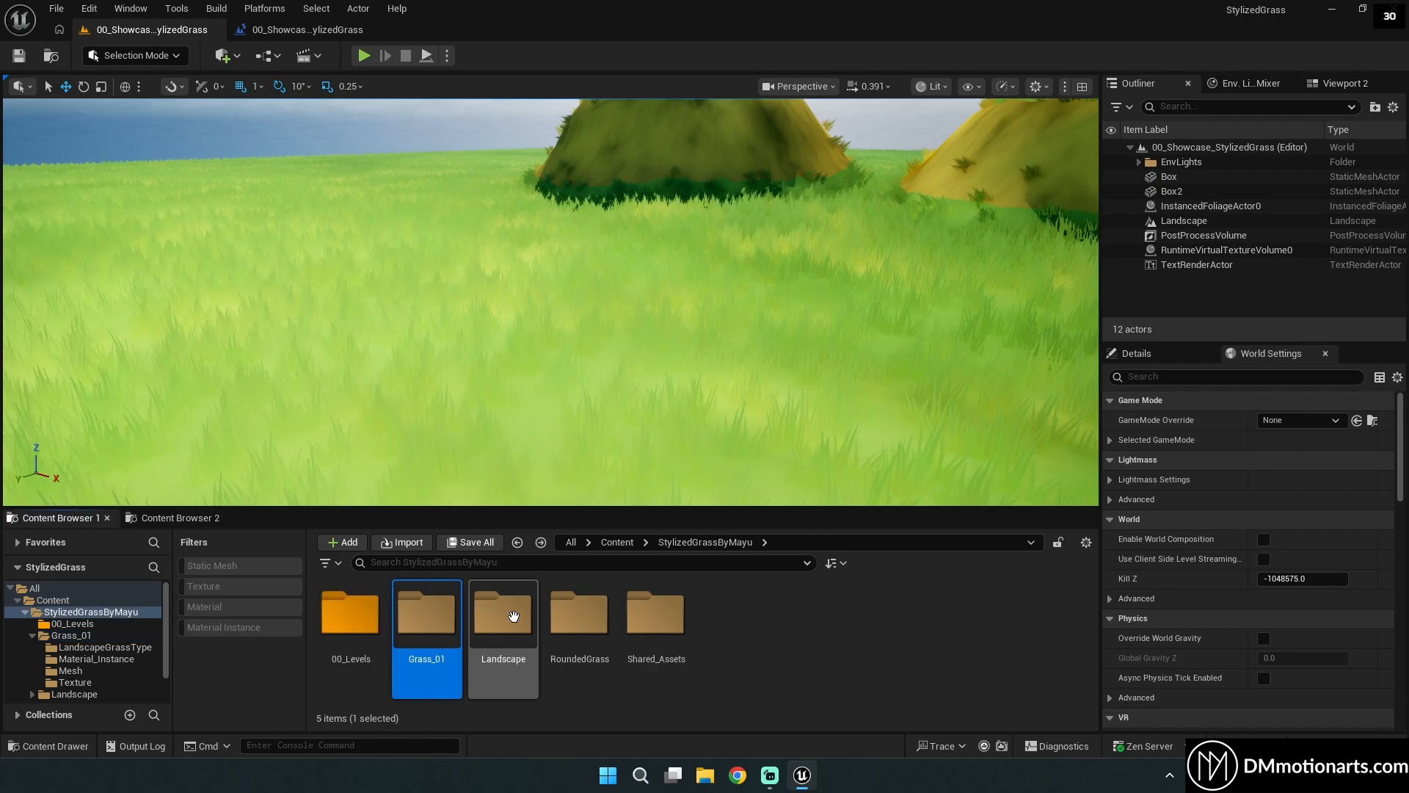
double_click(504, 615)
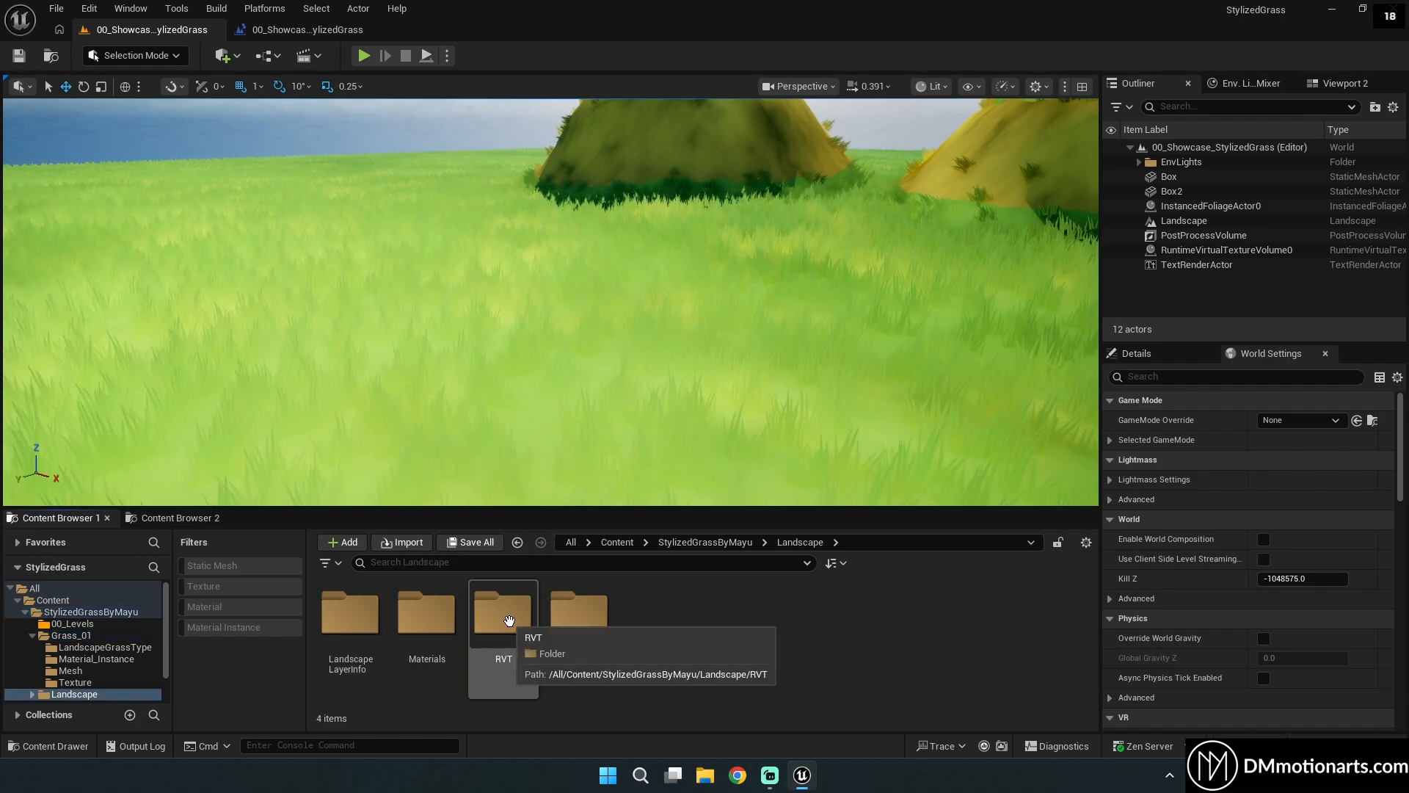
double_click(352, 616)
key(alt+Left)
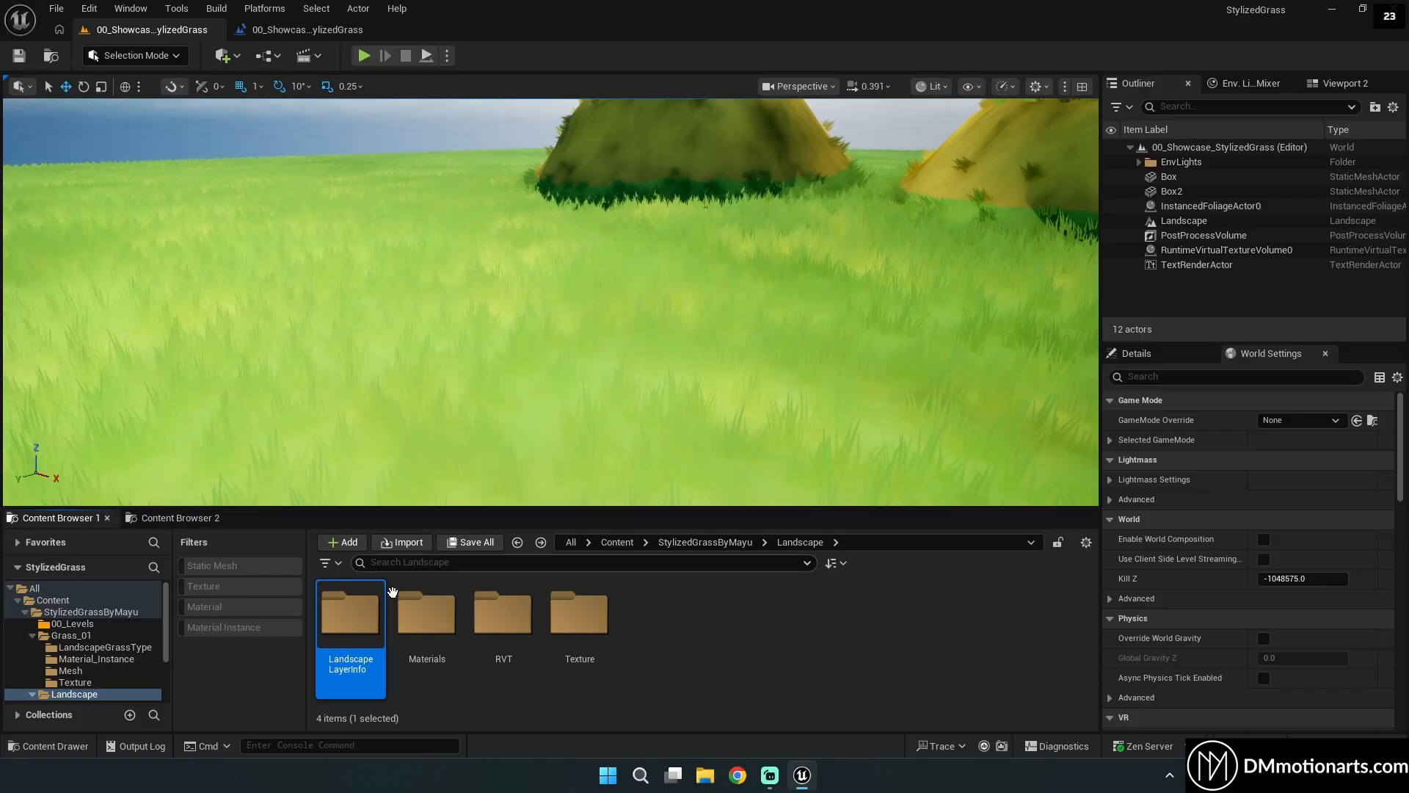
double_click(426, 614)
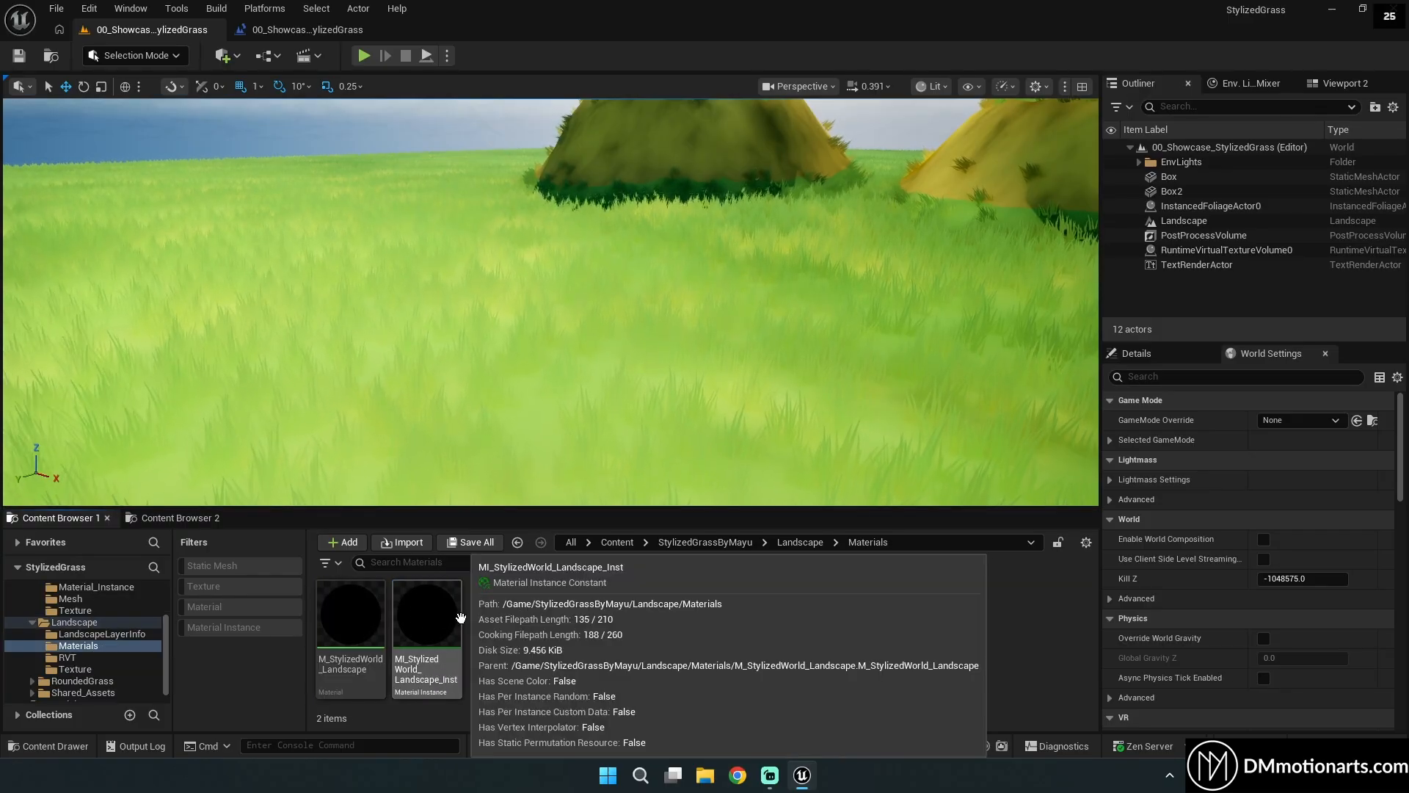
key(alt+Left)
double_click(523, 617)
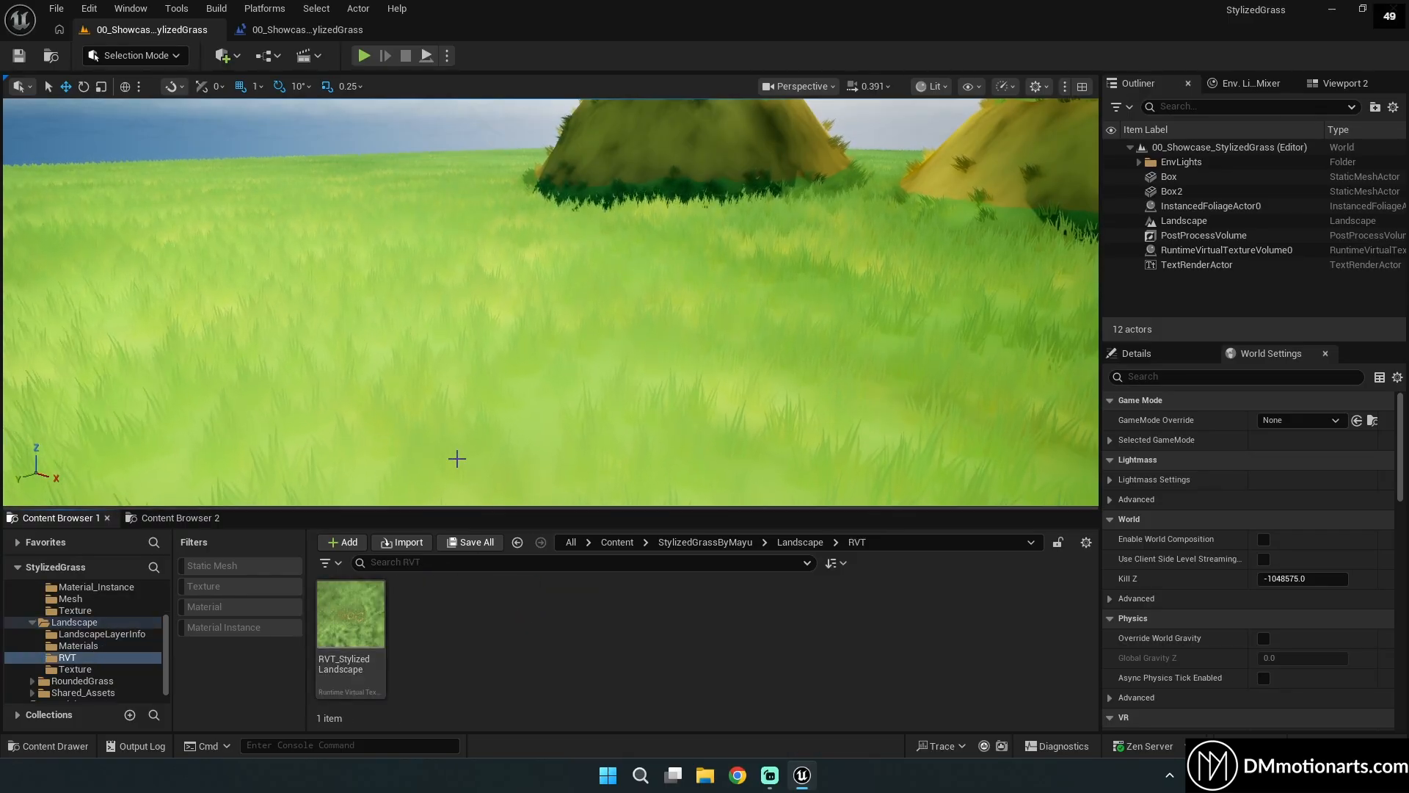
Set the viewport scalability to Low to view the bare landscape.
key(e)
mouse_move(309, 294)
right_down()
mouse_move(310, 282)
mouse_move(309, 294)
right_up()
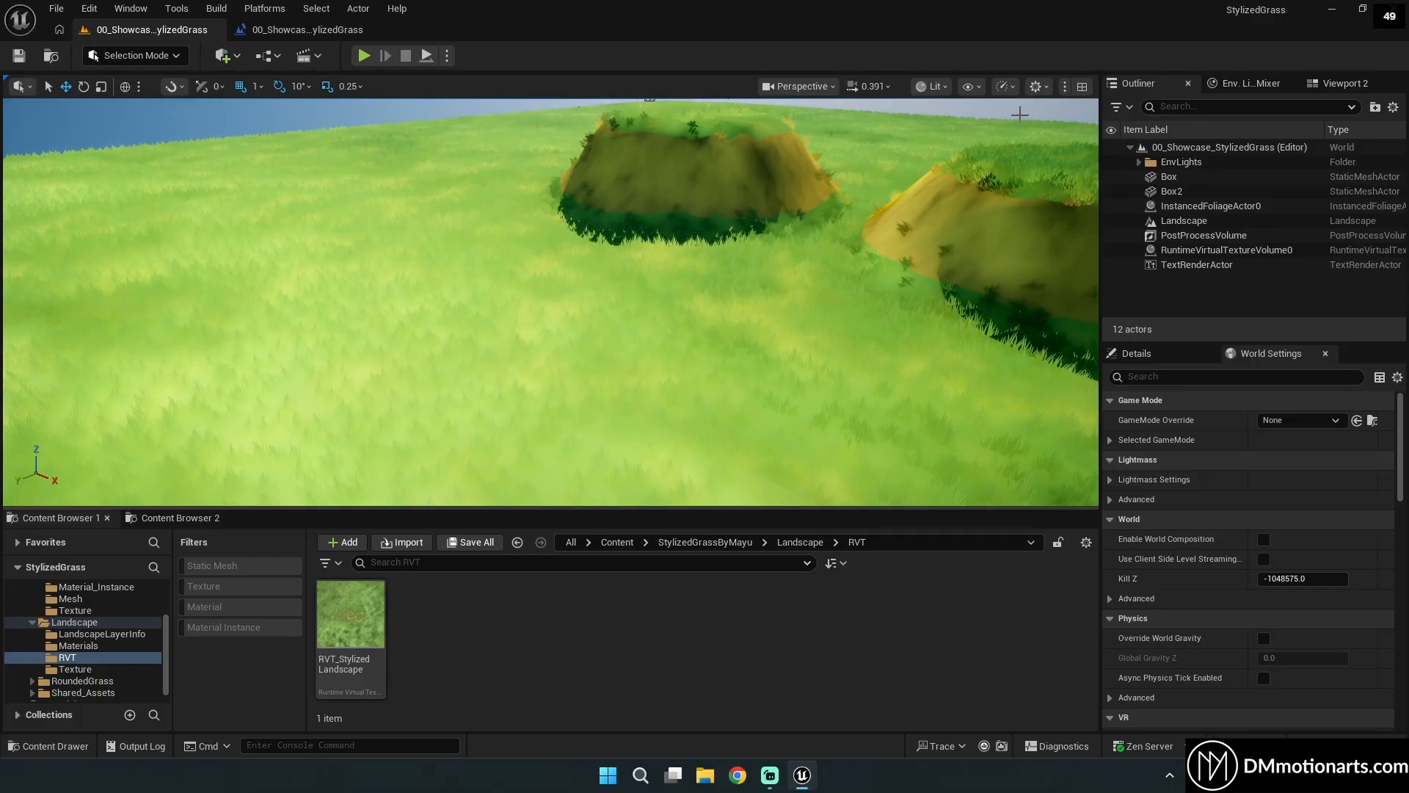
click(937, 87)
click(1005, 87)
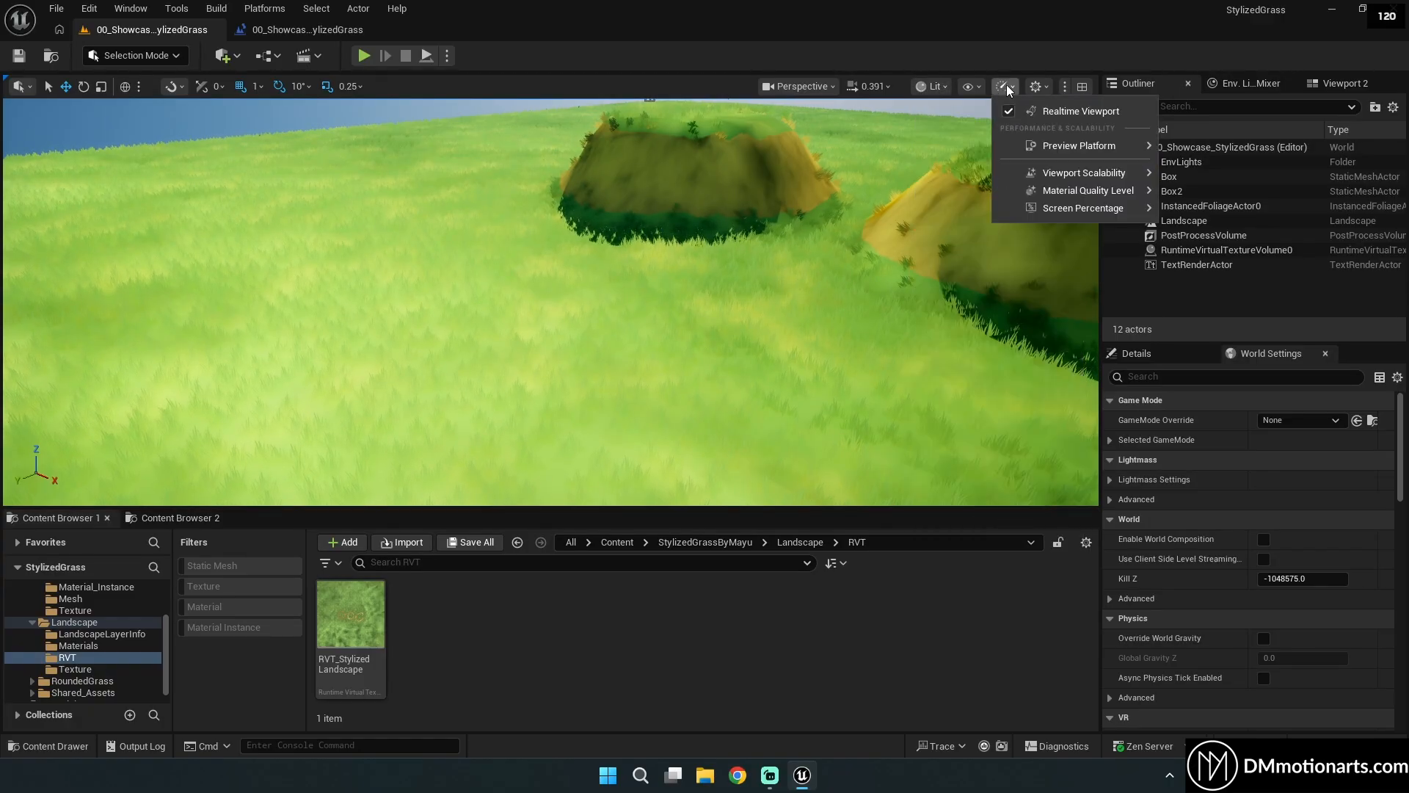
mouse_move(1021, 172)
click(698, 205)
click(441, 254)
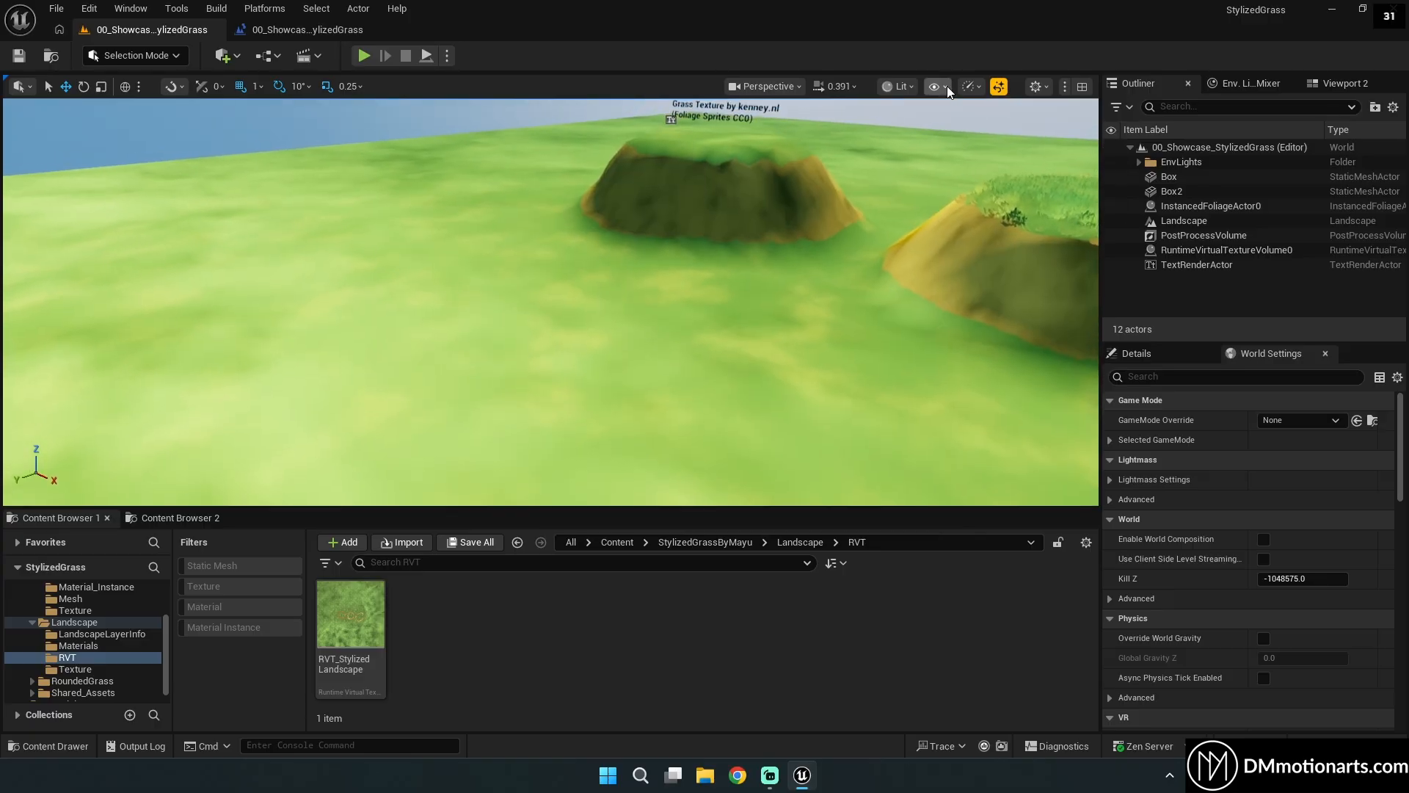
Inspect the whole landscape in the Top orthographic view and return to the Perspective view.
click(763, 86)
click(788, 175)
scroll(597, 314, down, 6)
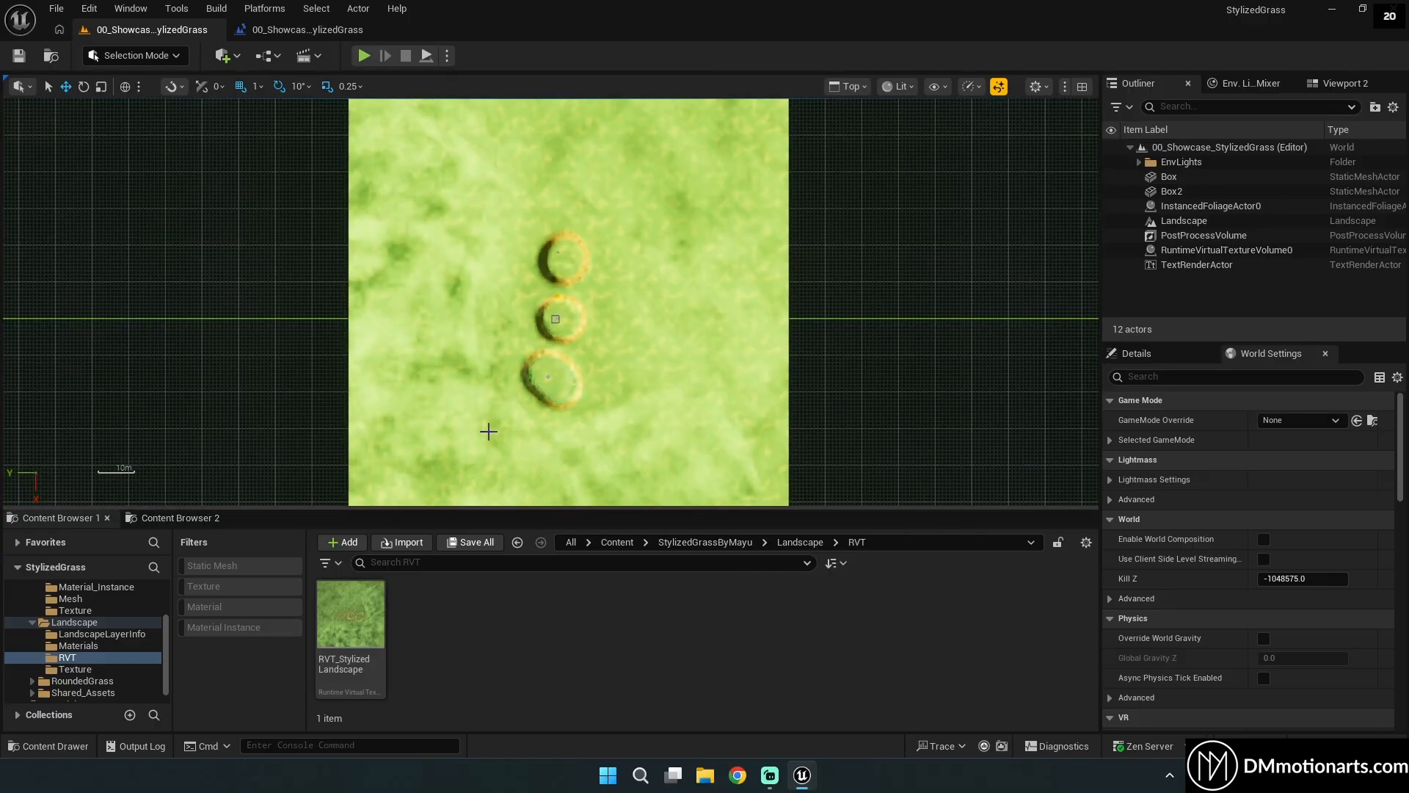
click(851, 87)
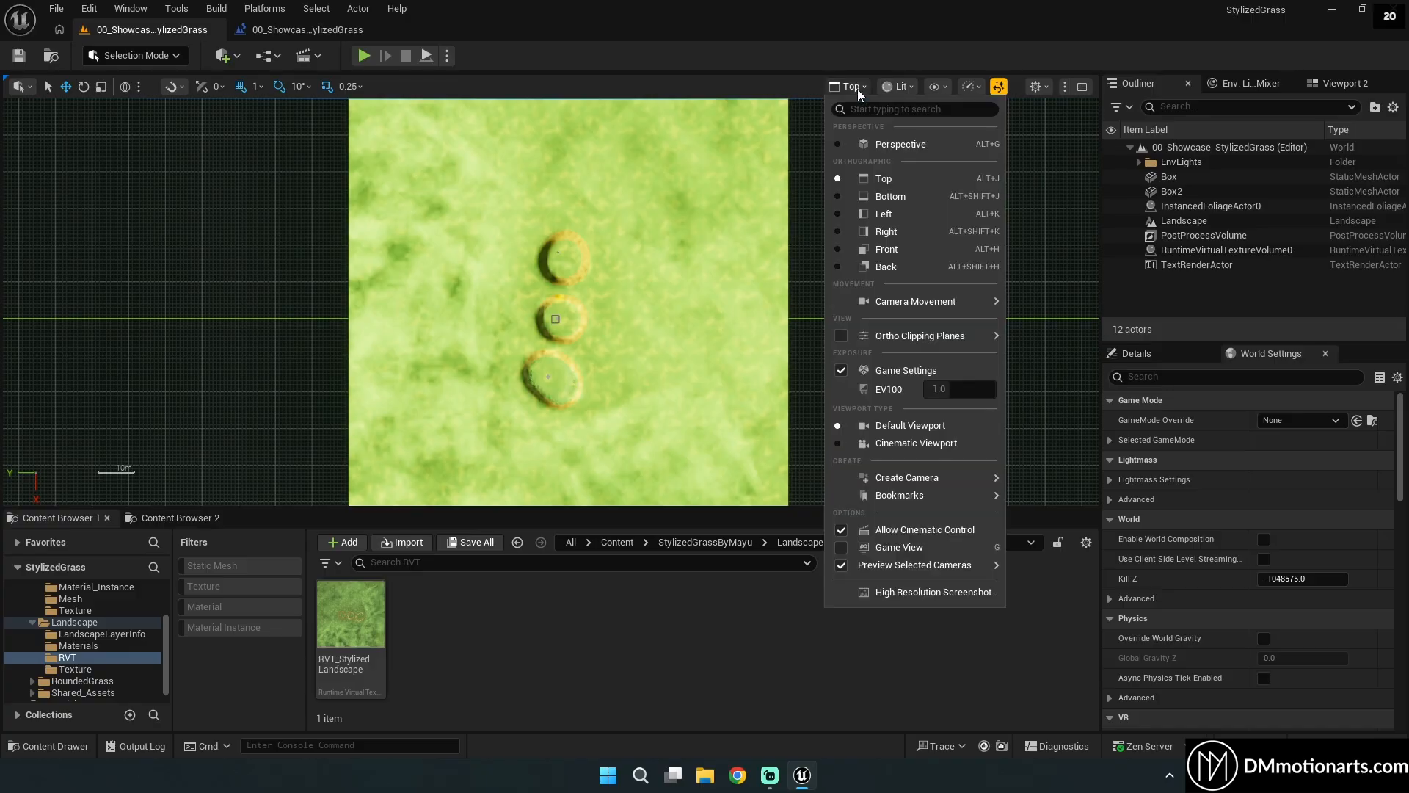
click(869, 136)
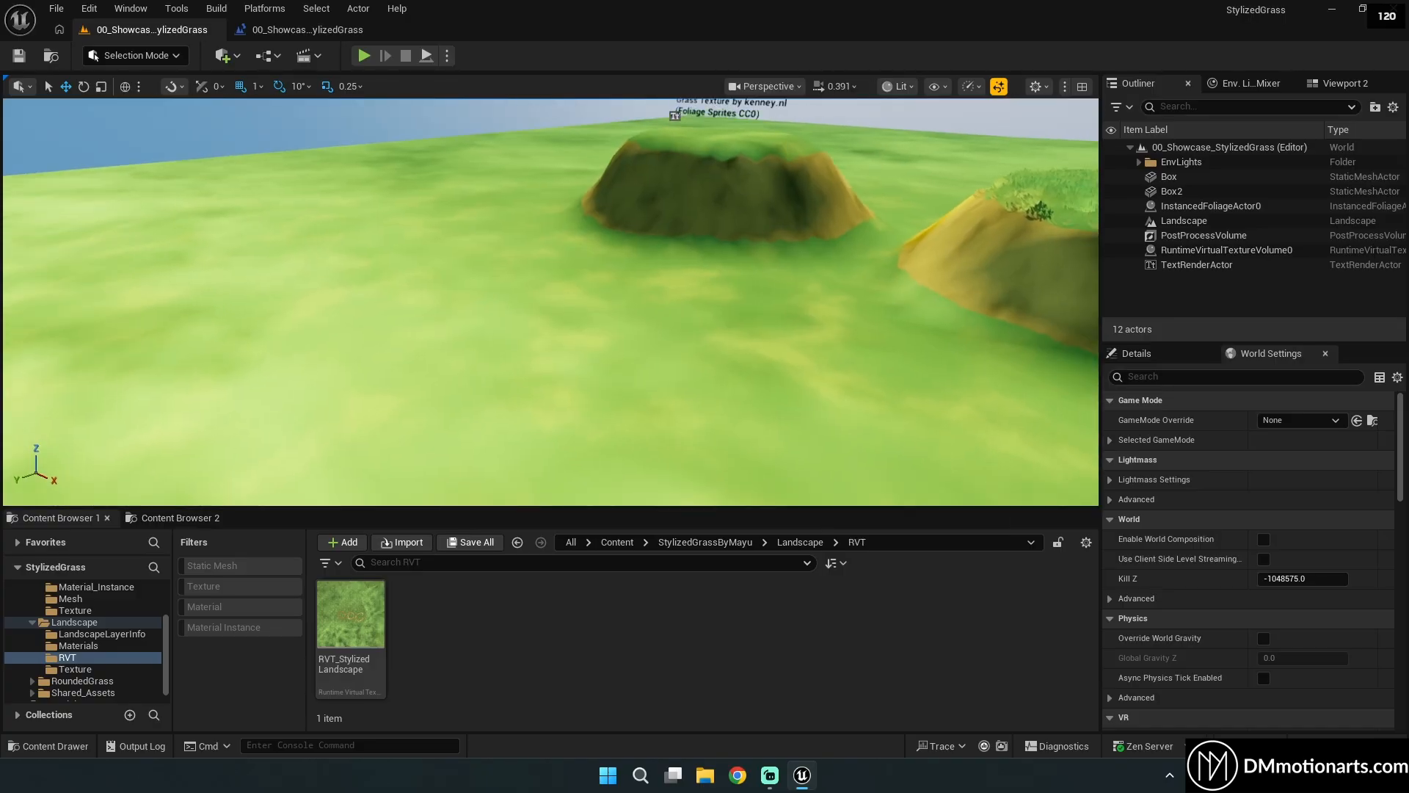
Look at T_LandscapeGrassTexture in the Landscape Texture folder and compare it with the landscape's color pattern.
click(799, 542)
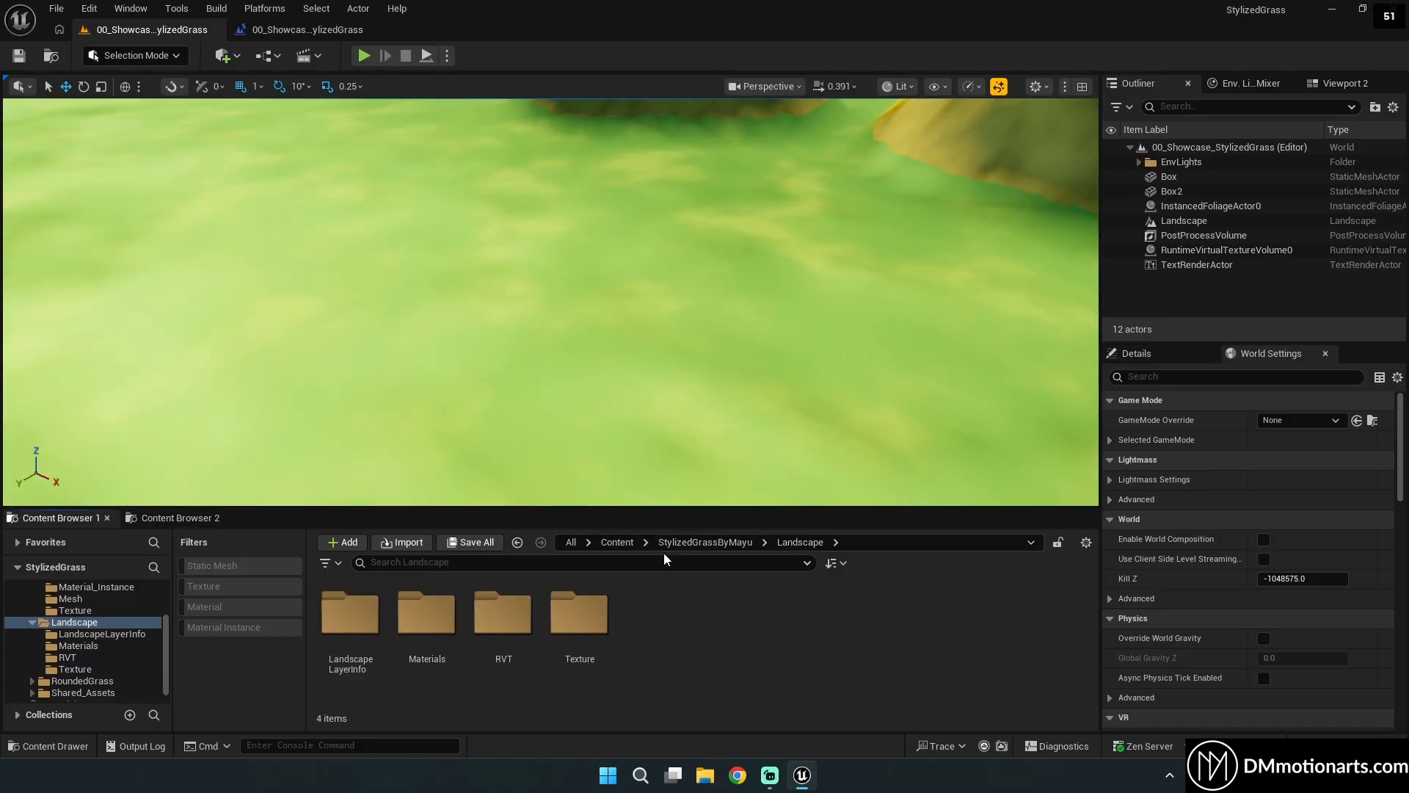
double_click(606, 626)
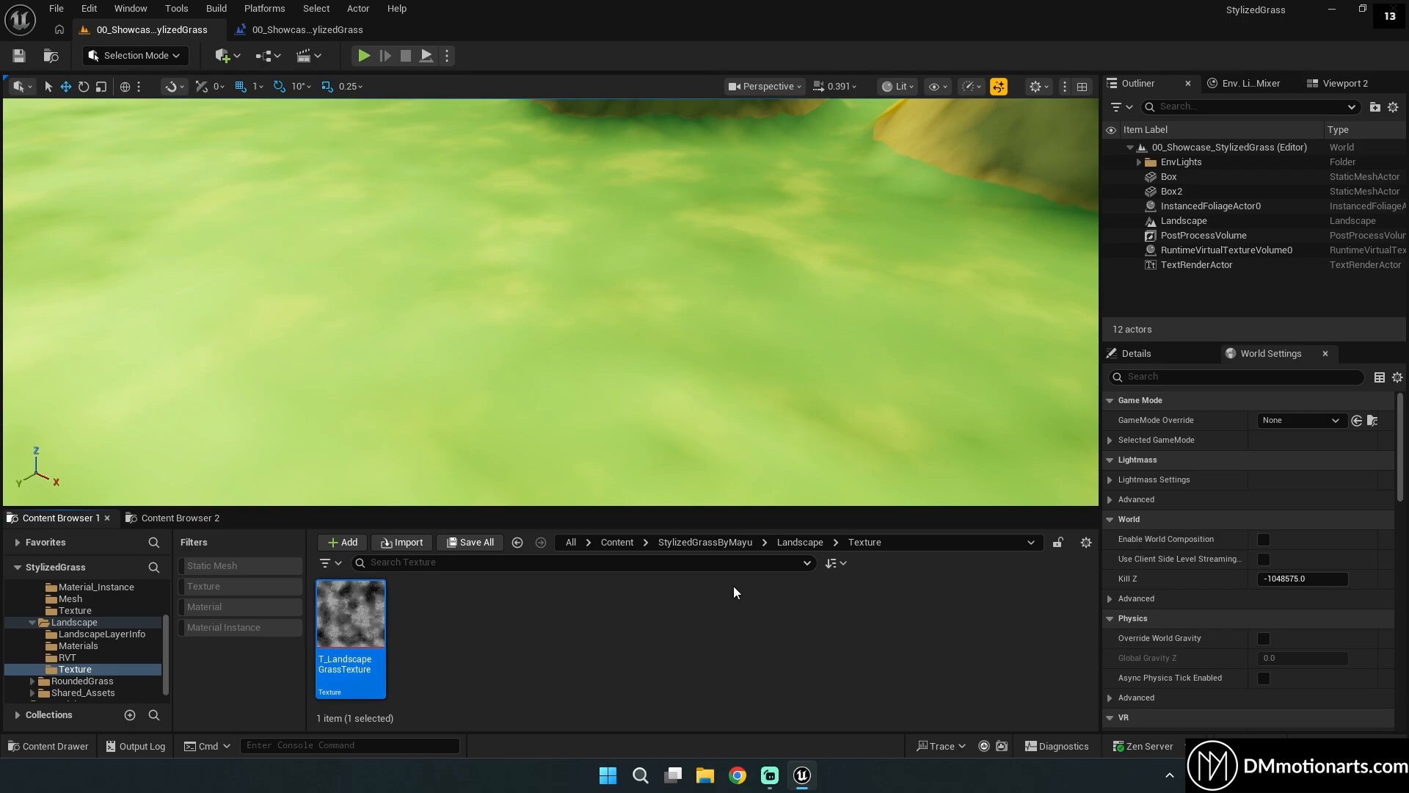
right_drag(658, 294, 663, 293)
right_drag(623, 339, 787, 420)
key(q)
Open M_StylizedWorld_Landscape from the Landscape Materials folder and select its Landscape Grass output node.
click(802, 543)
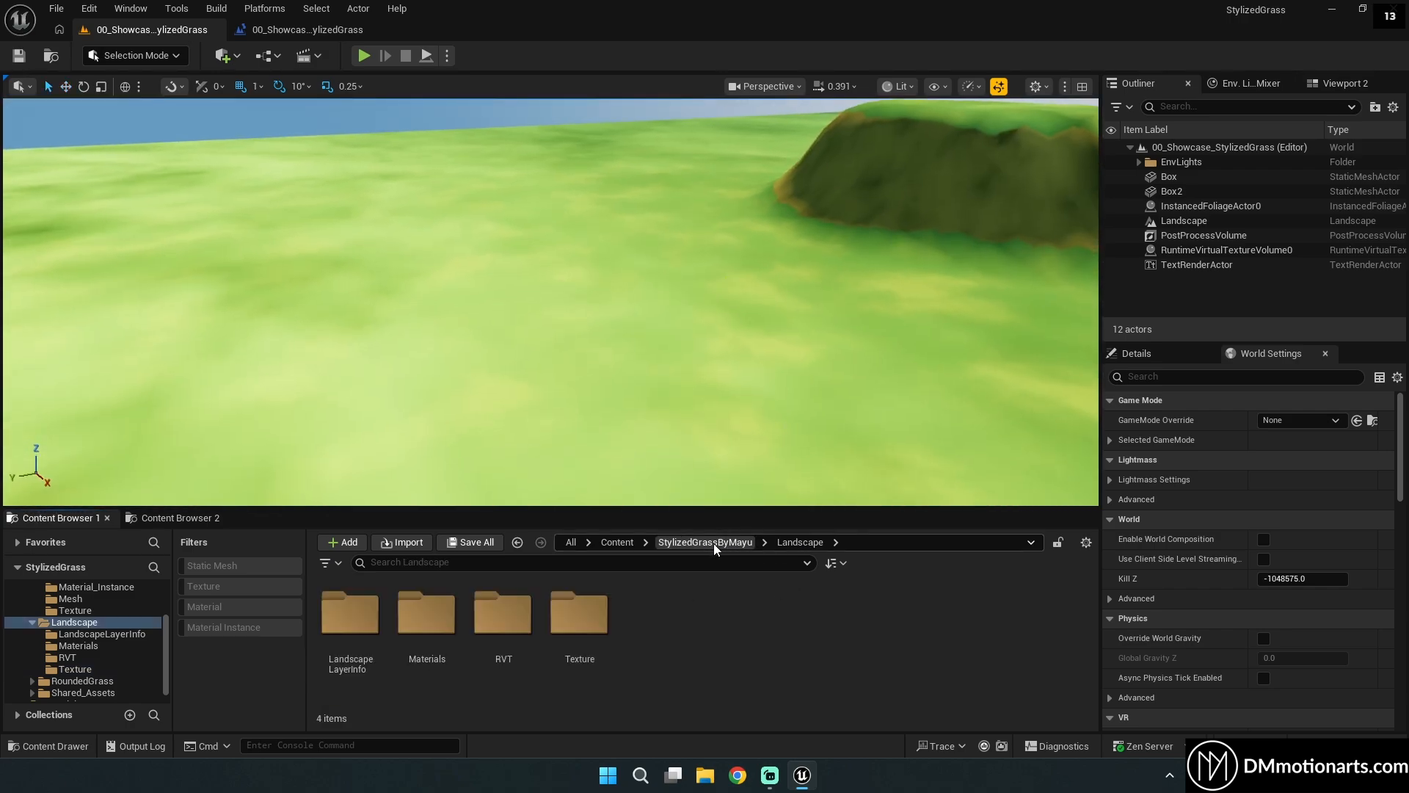
double_click(427, 615)
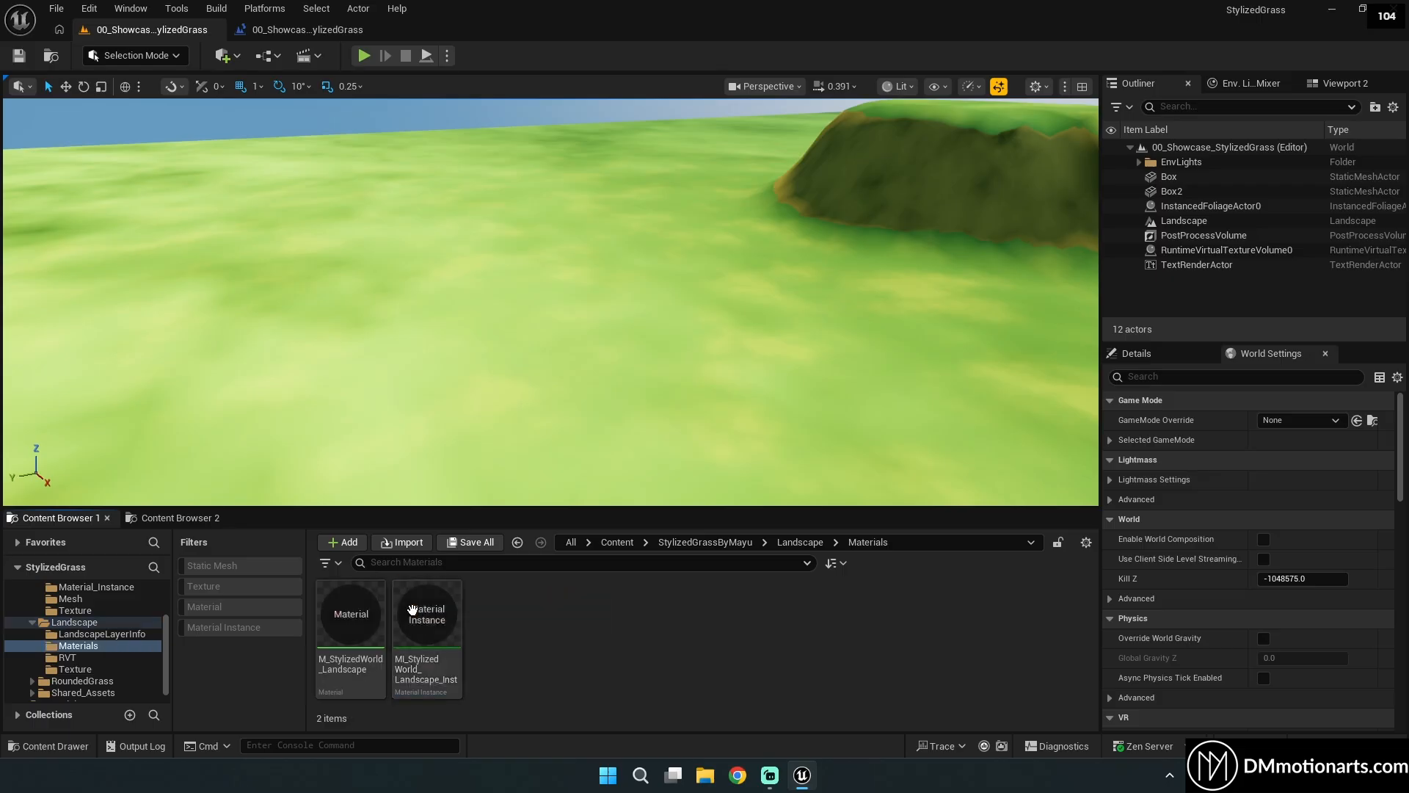
double_click(369, 618)
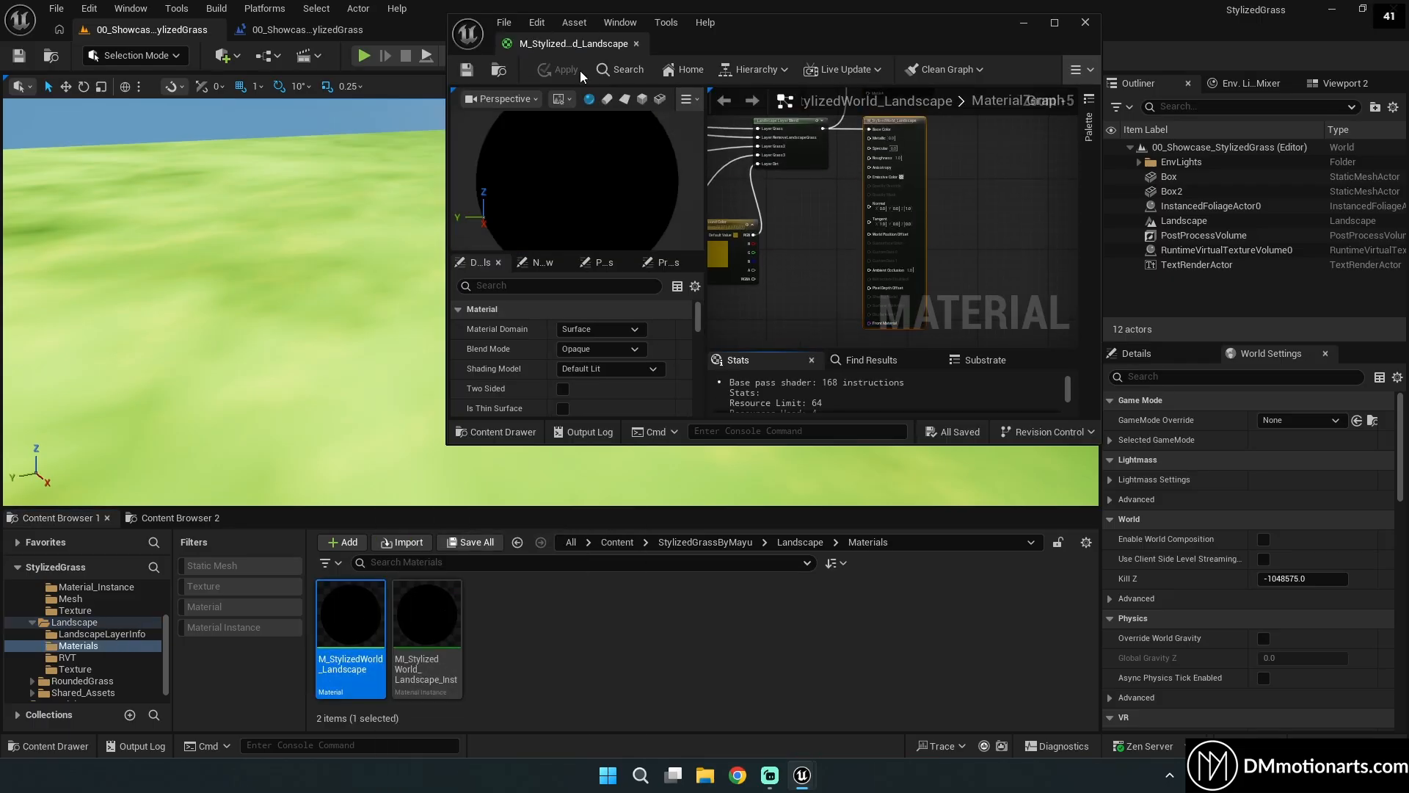
right_drag(772, 249, 888, 163)
right_drag(830, 344, 847, 269)
scroll(895, 244, up, 4)
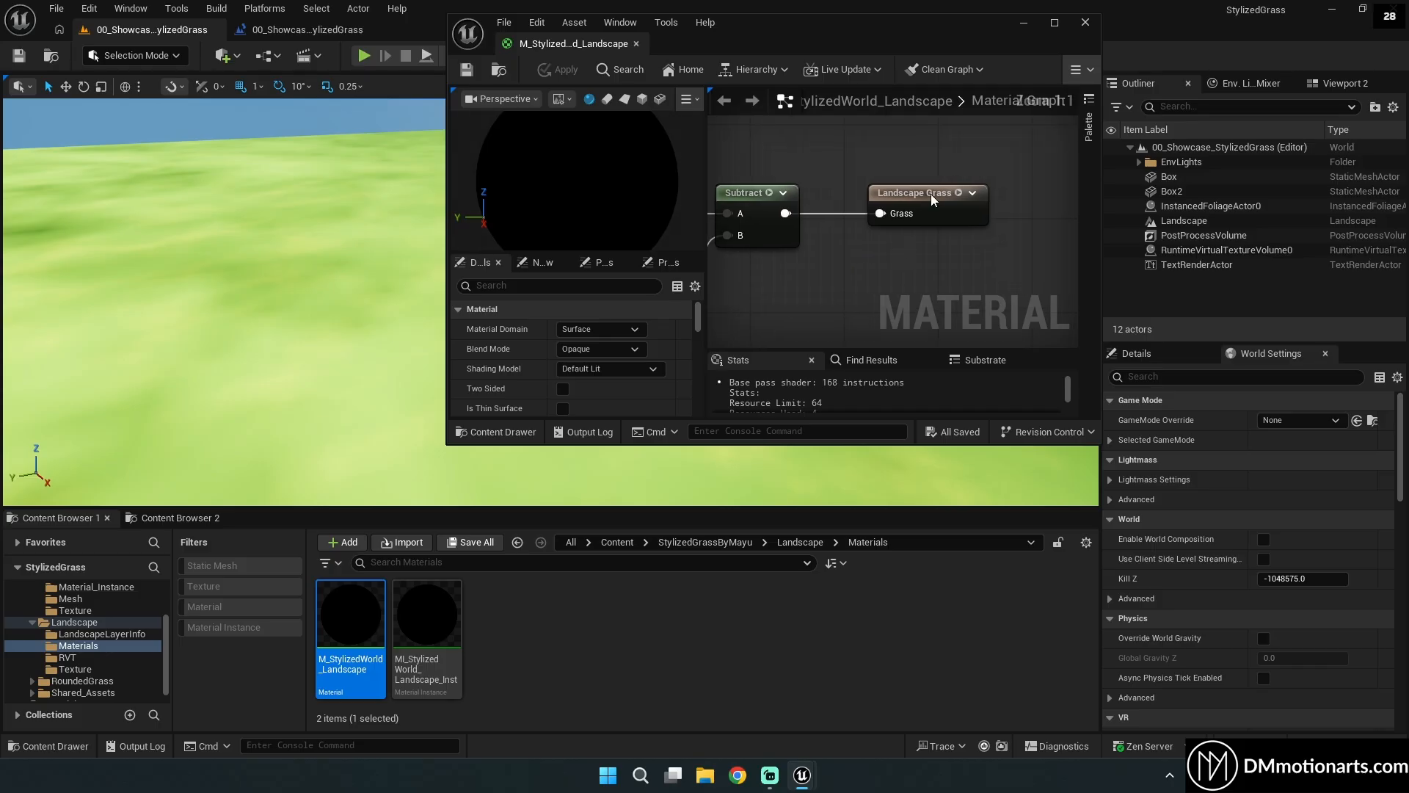
click(931, 194)
Move the material editor window clear of the level view and set the viewport scalability to Epic.
drag(853, 26, 1090, 258)
click(999, 86)
mouse_move(1055, 191)
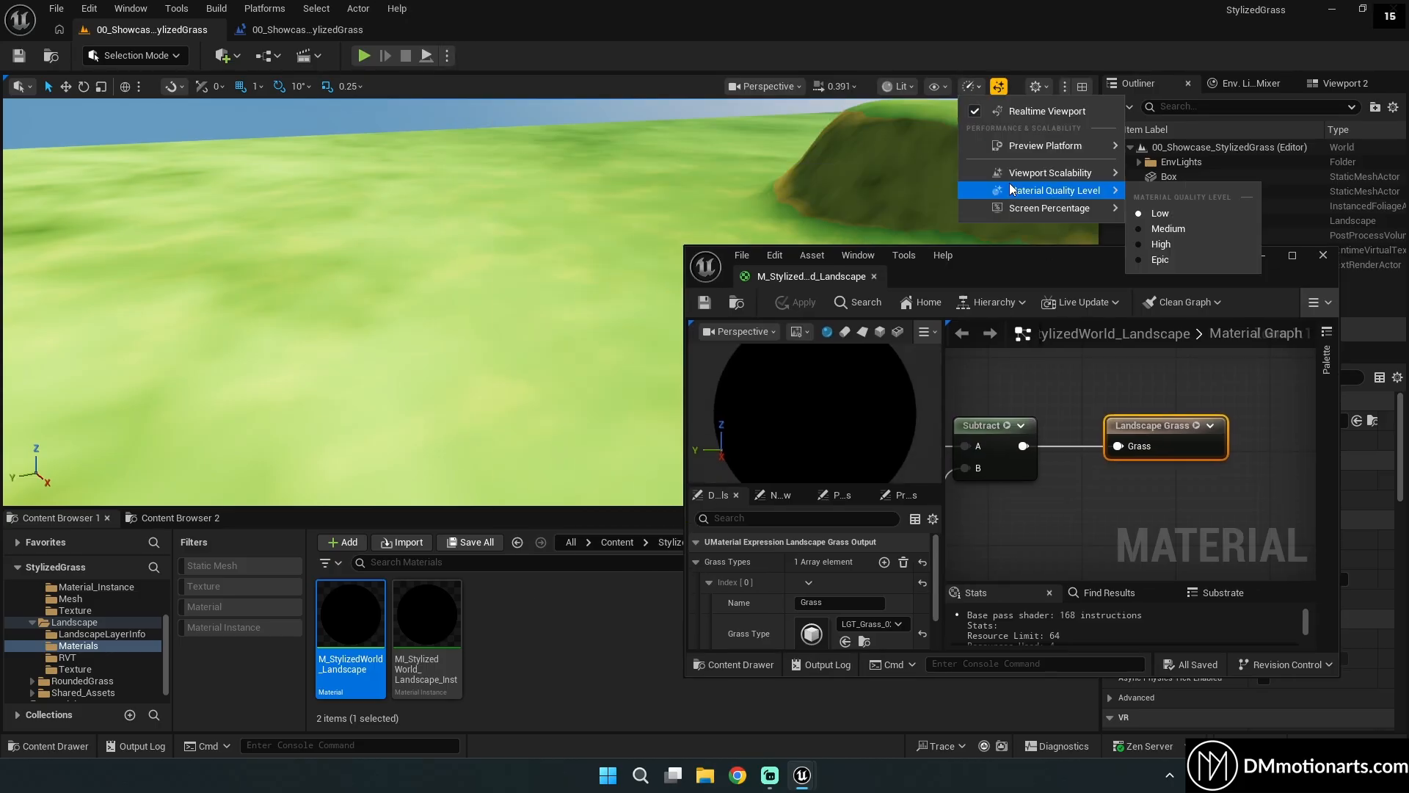
click(814, 204)
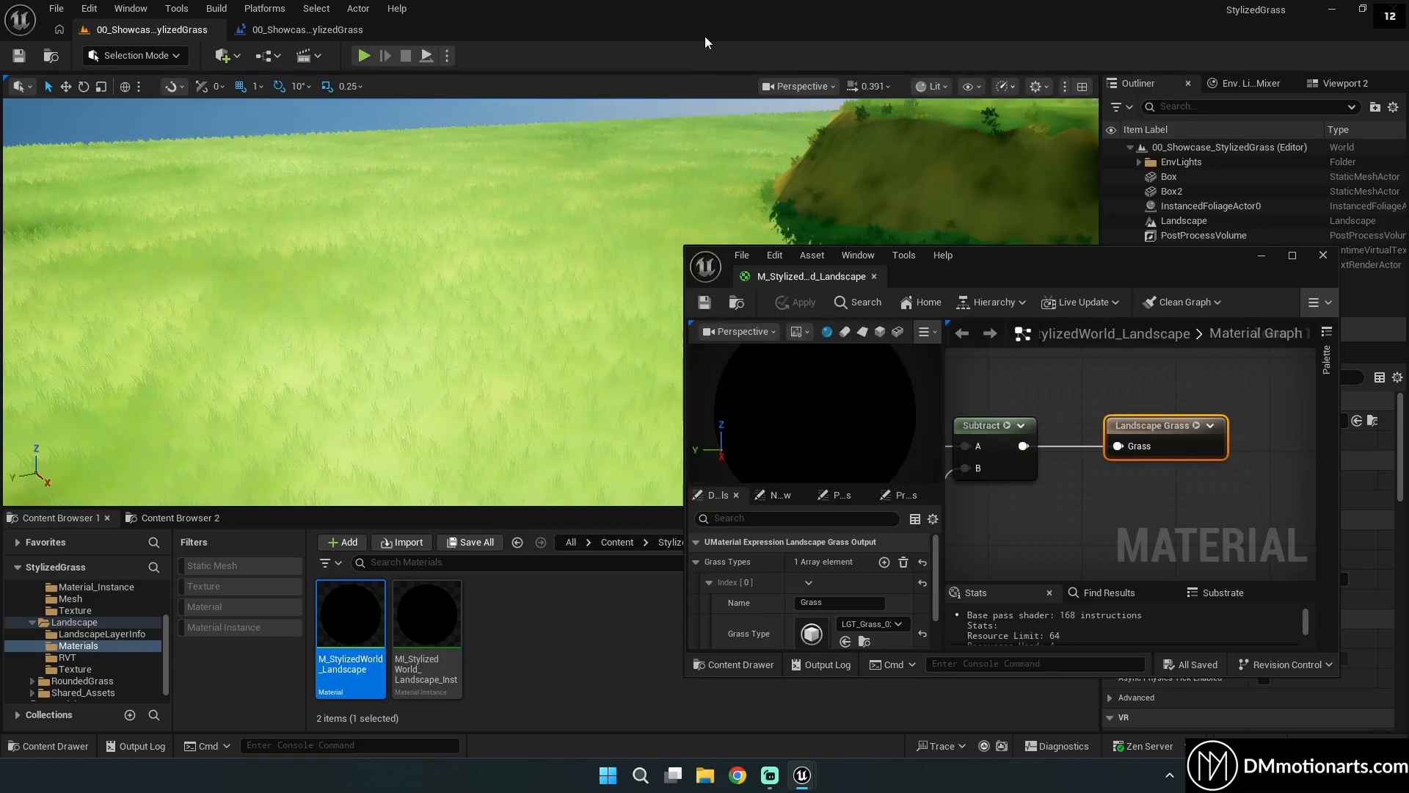
Set the Landscape Grass node's grass type to LGT_Grass_01, apply the material and view the grass around the mounds.
scroll(910, 580, down, 2)
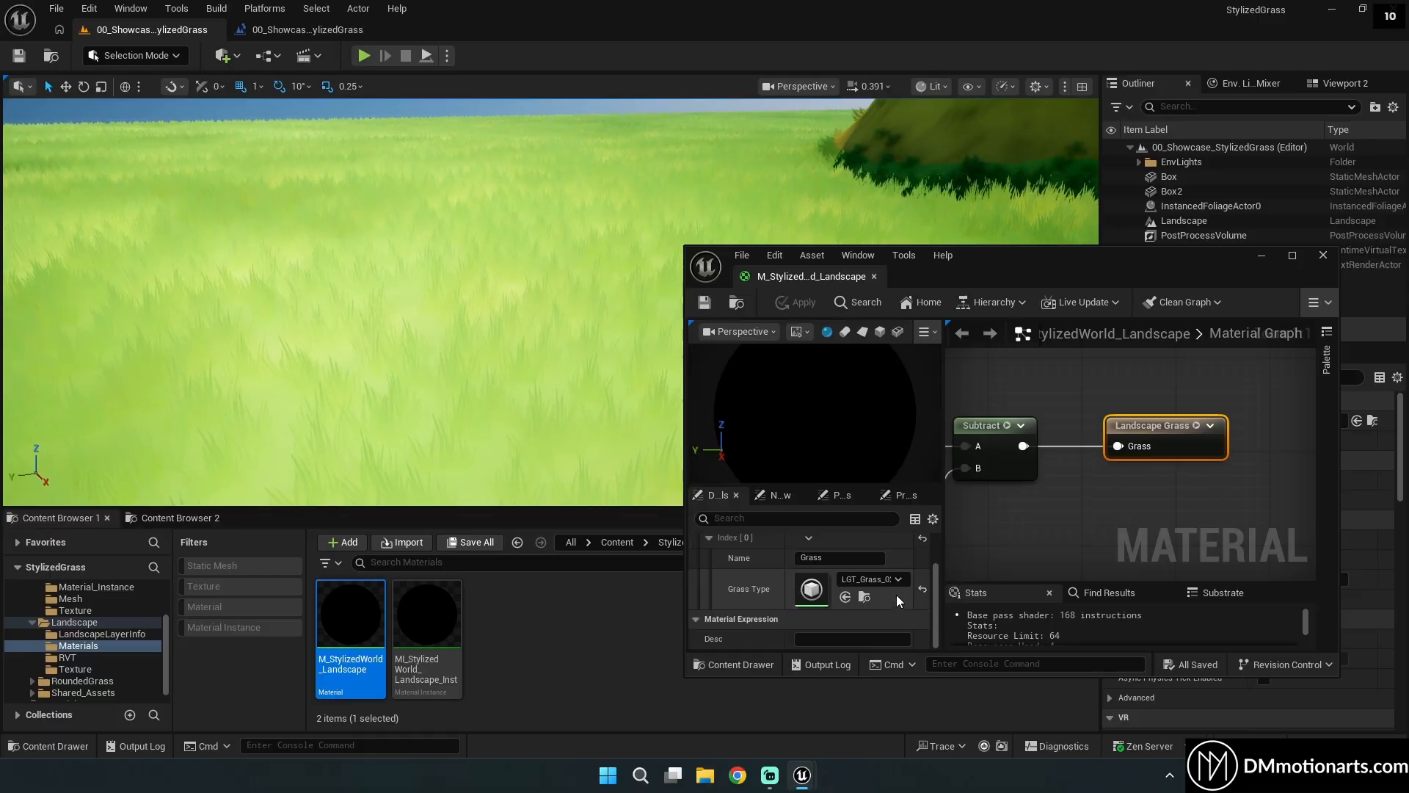
click(895, 588)
click(941, 403)
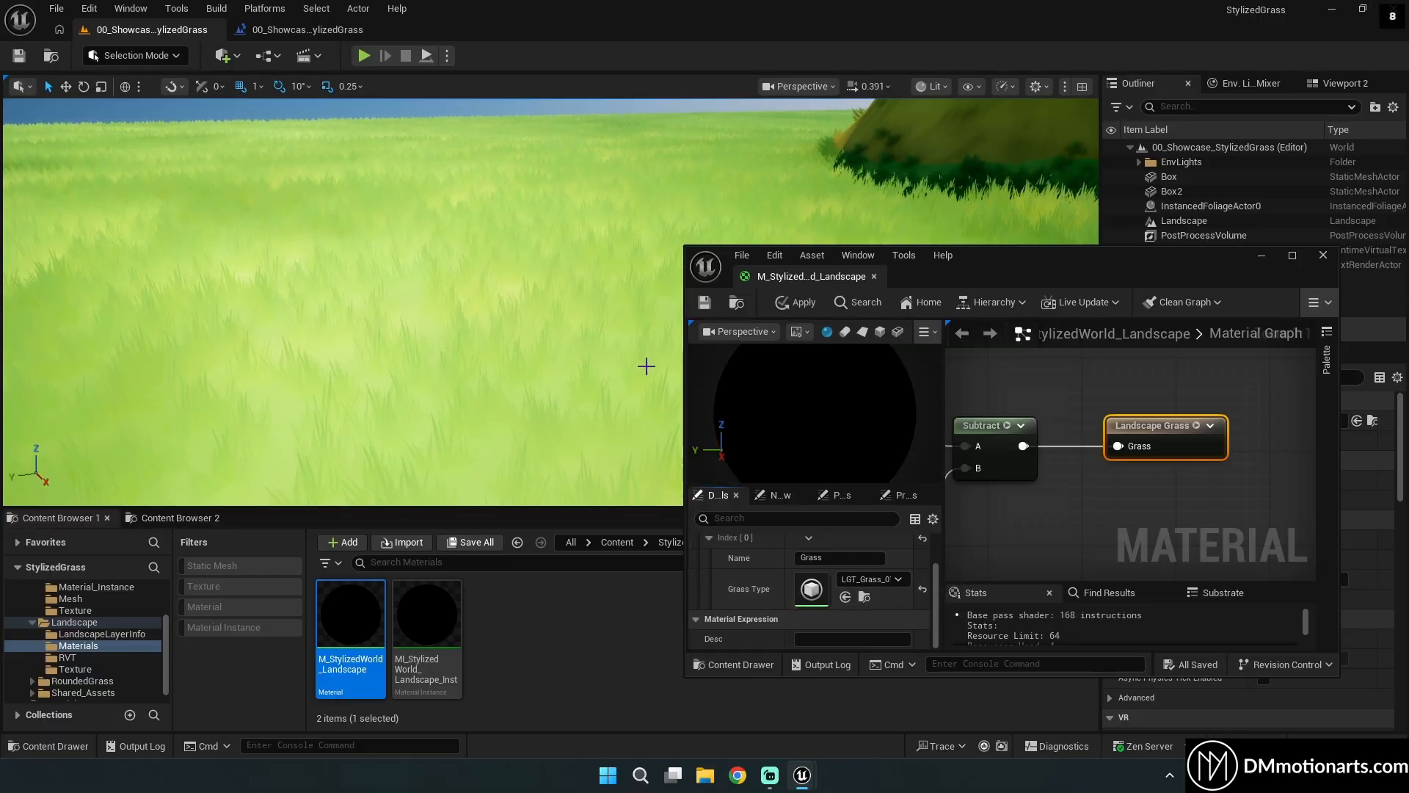
click(777, 306)
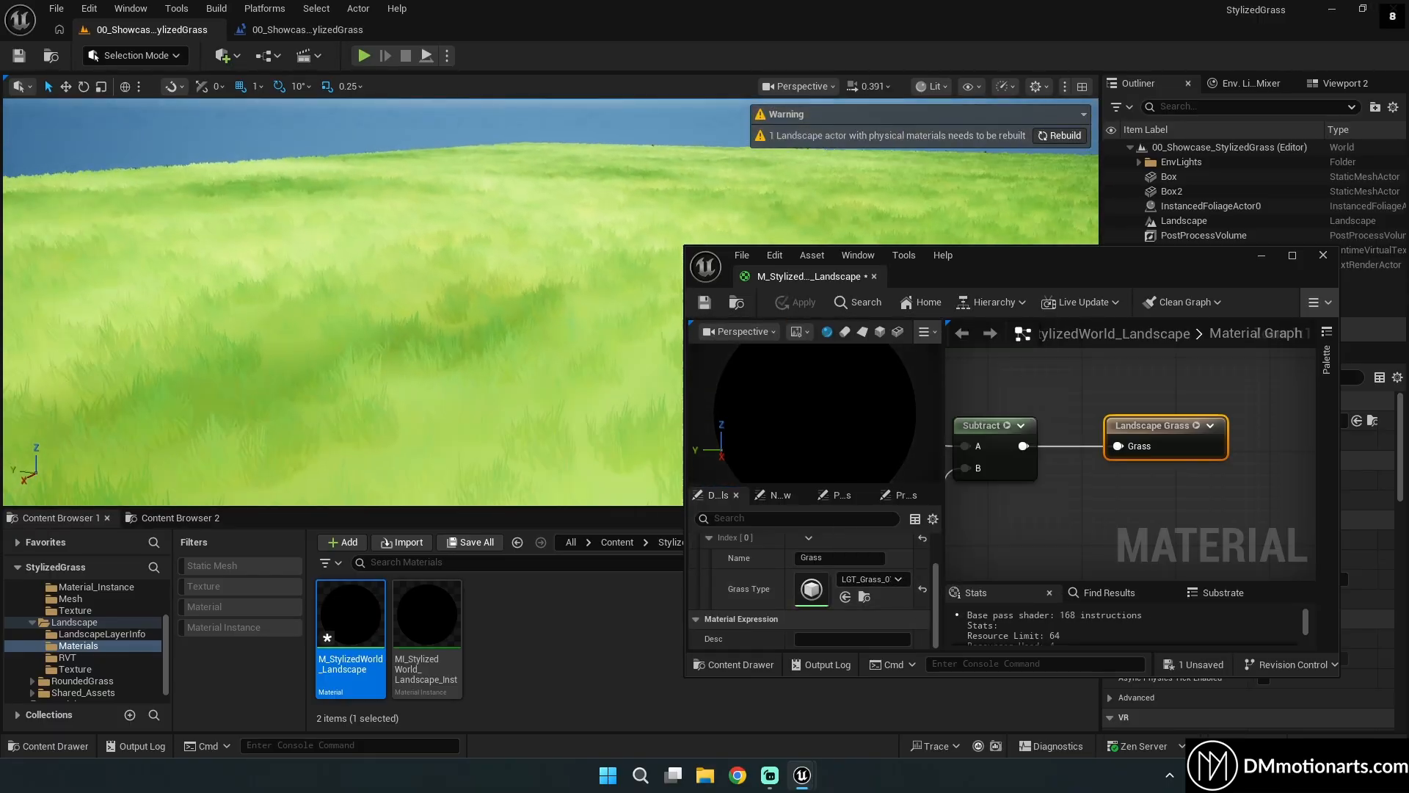
right_drag(387, 315, 646, 287)
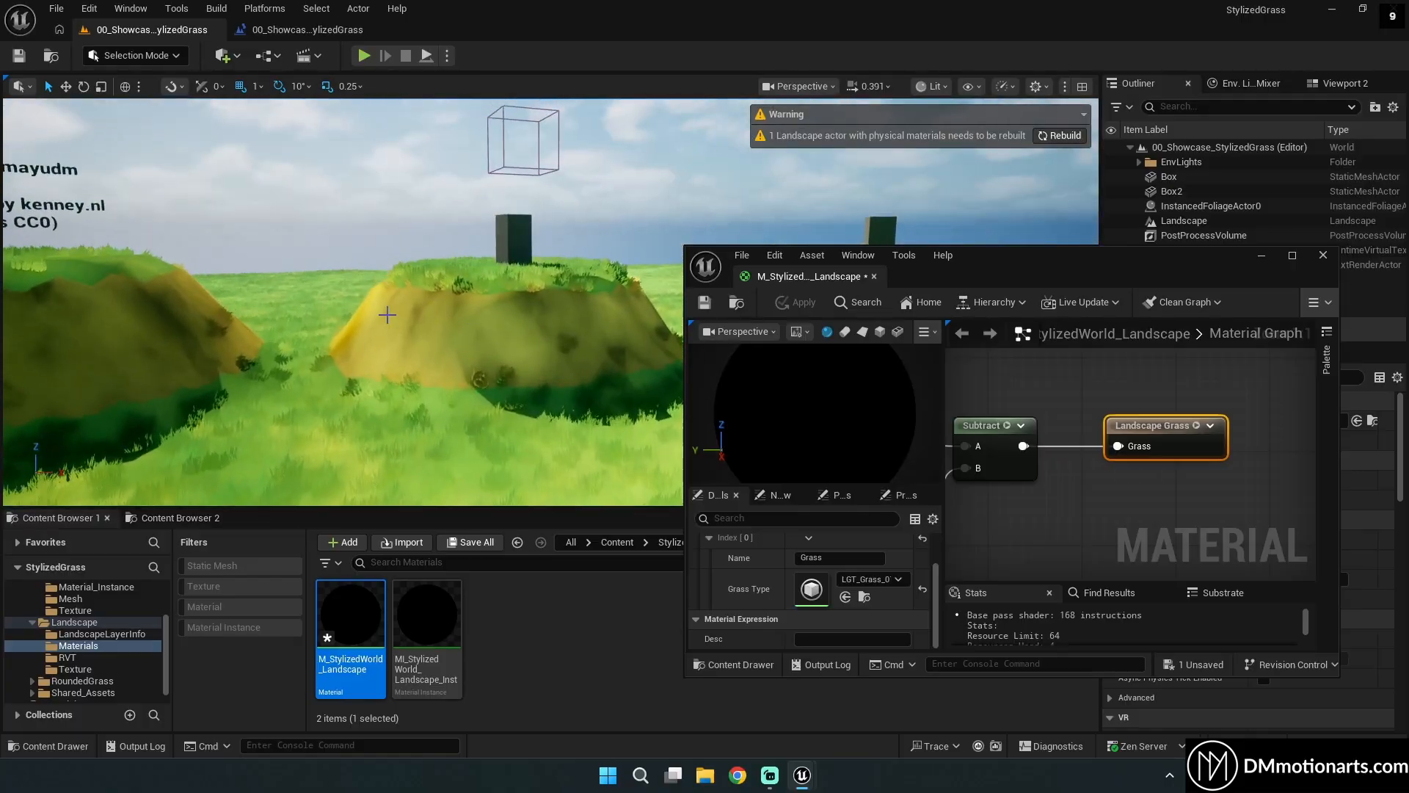
right_drag(540, 272, 504, 330)
Change the Landscape Grass node's grass type to LGT_RoundedGrass and view the grass in the level.
click(869, 579)
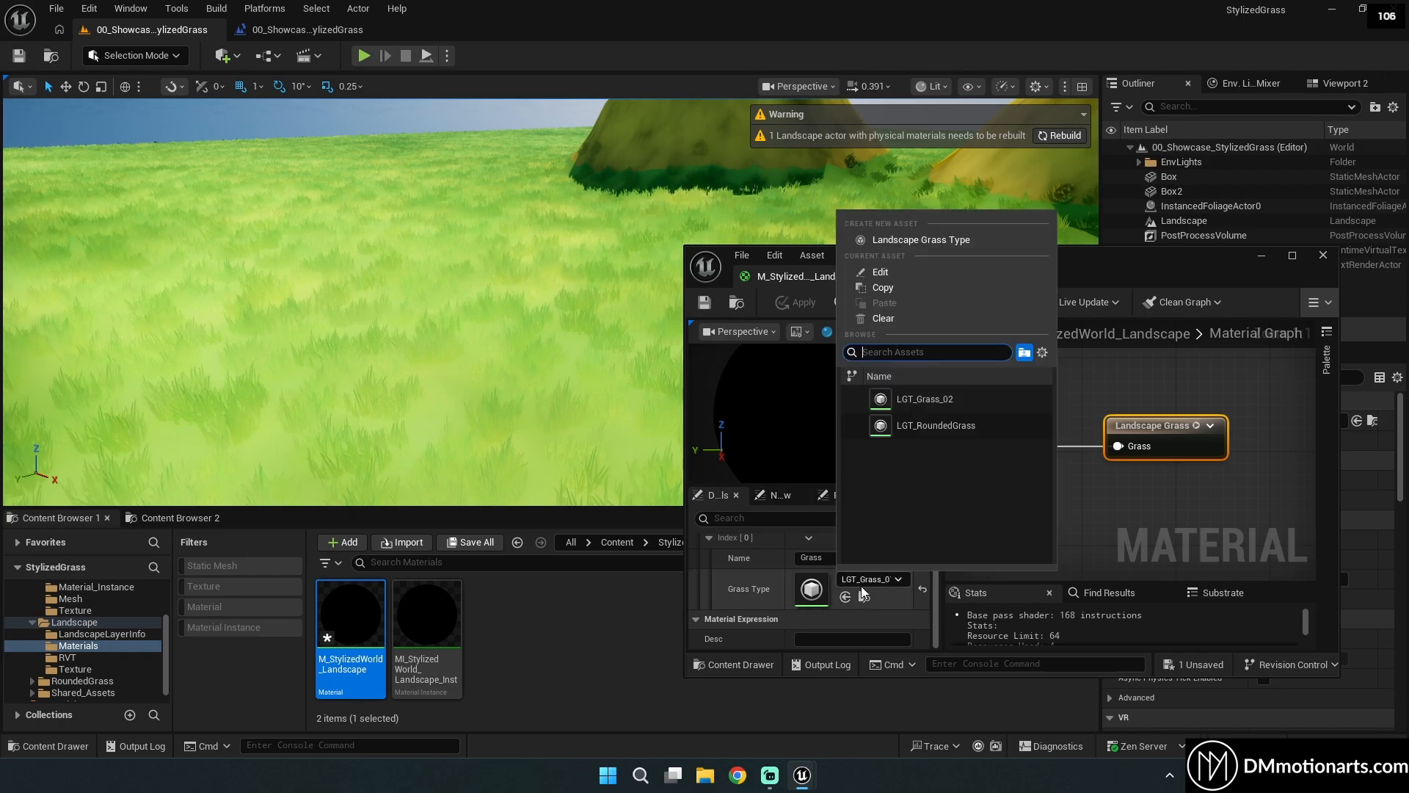
click(901, 426)
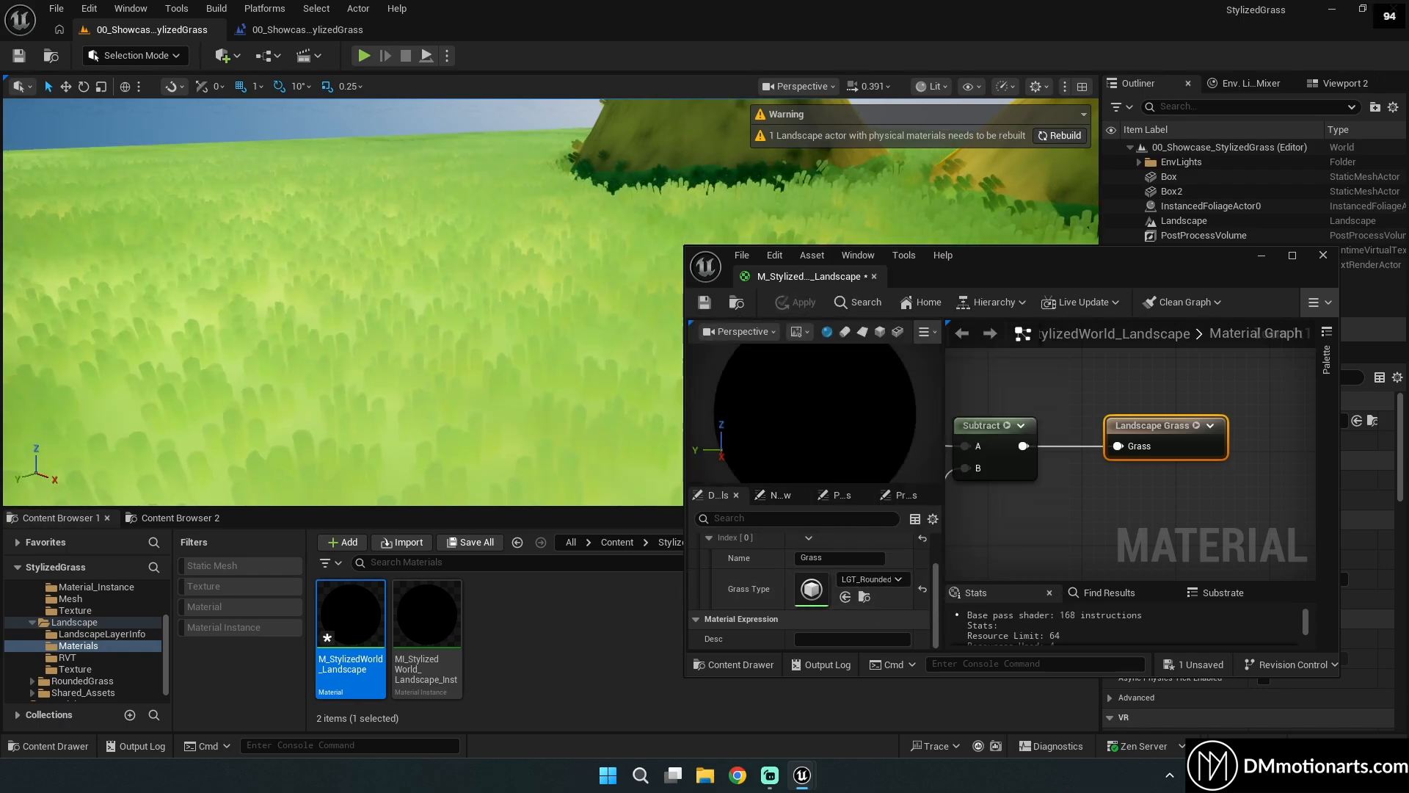
right_drag(441, 308, 572, 294)
Set the Landscape Grass node's grass type to LGT_Grass_02, apply the material and view the grass around the mounds.
click(869, 579)
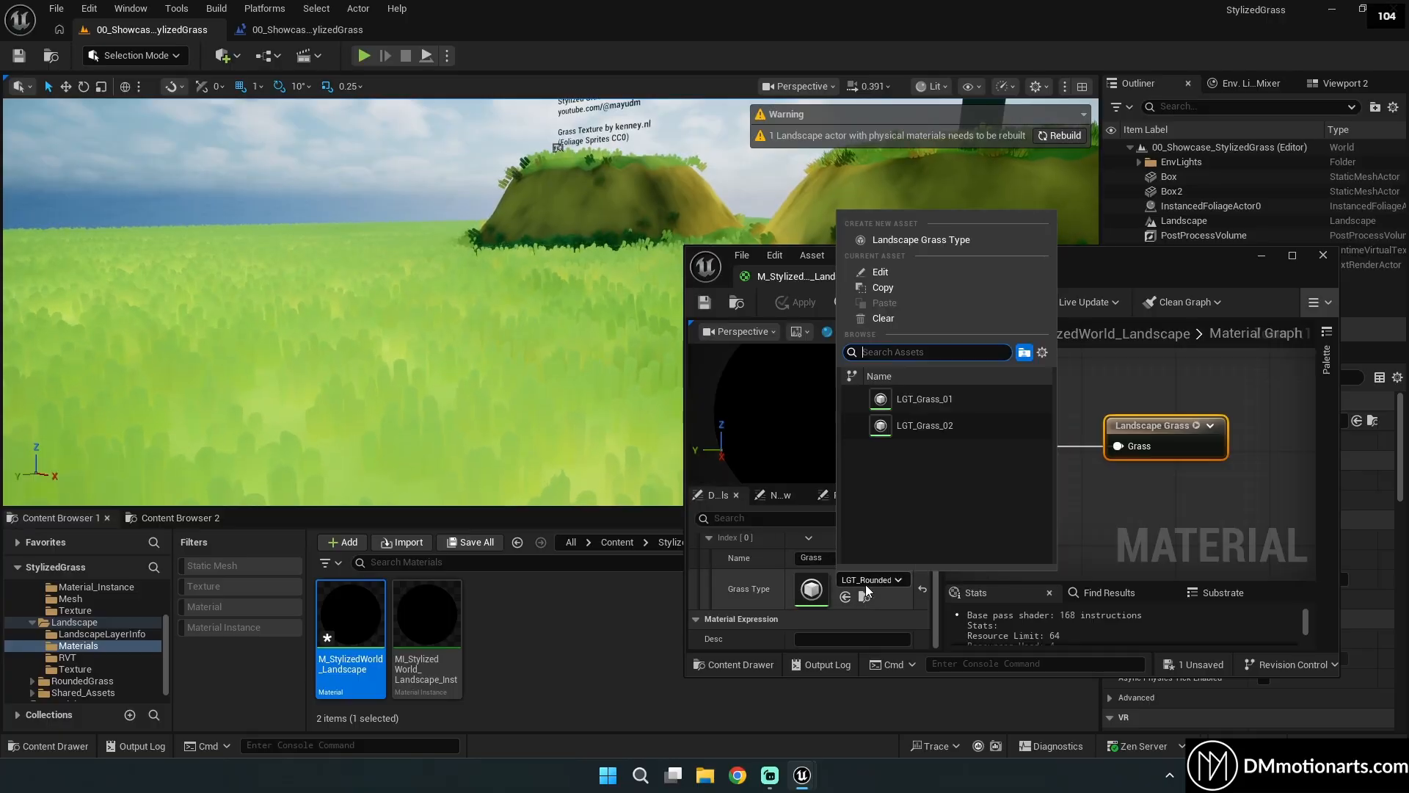
click(934, 423)
click(783, 309)
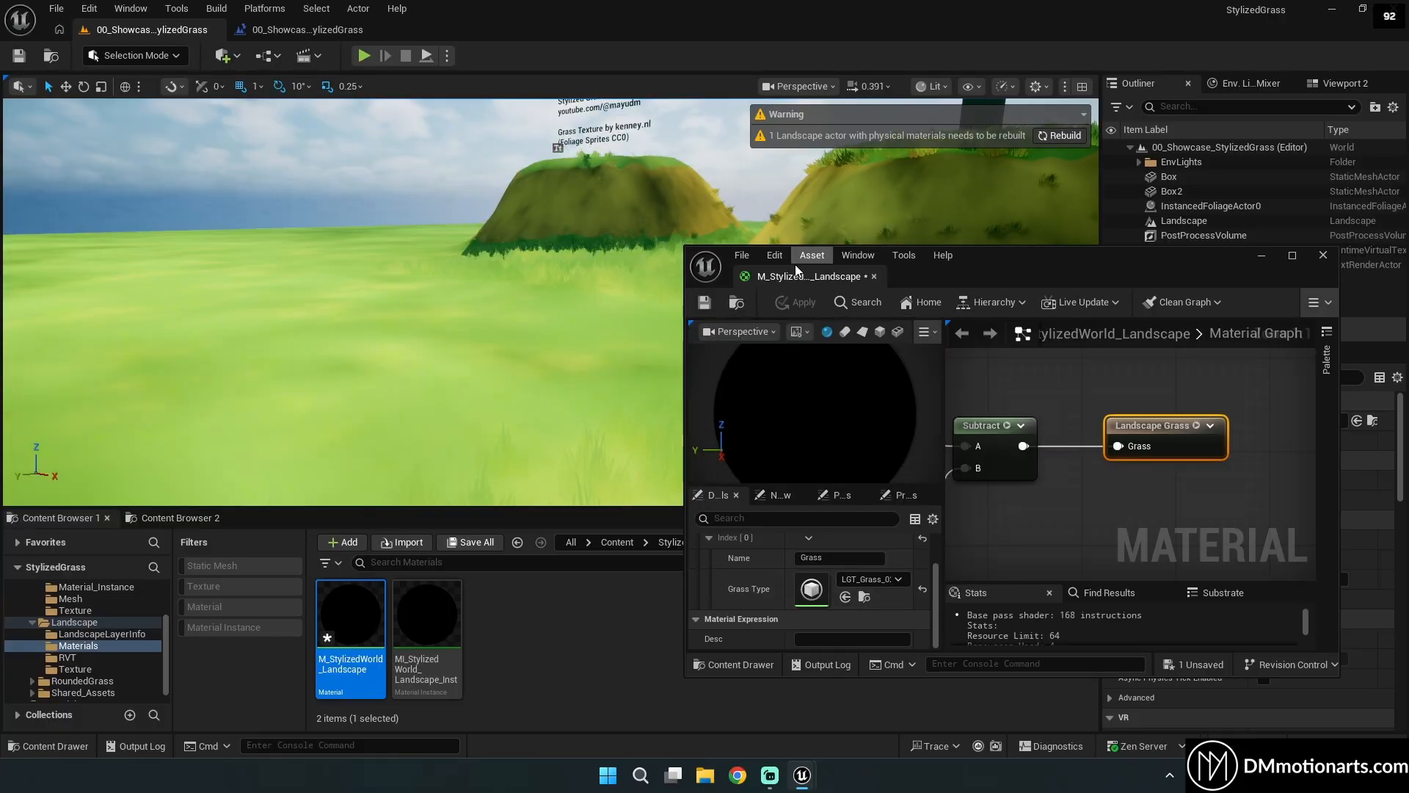
right_drag(683, 316, 760, 310)
key(w)
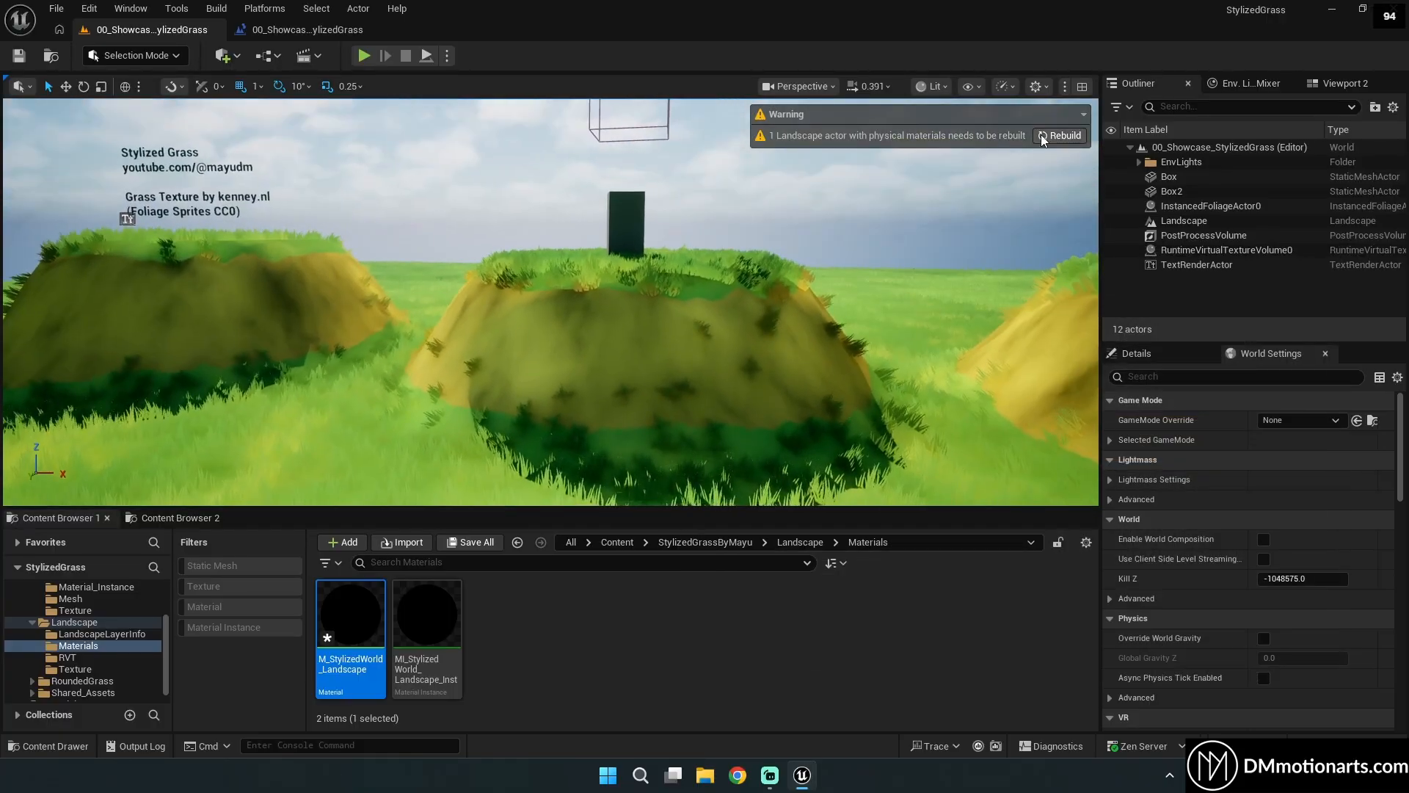
Rebuild the landscape's physical materials and save the level.
click(1047, 137)
key(ctrl+s)
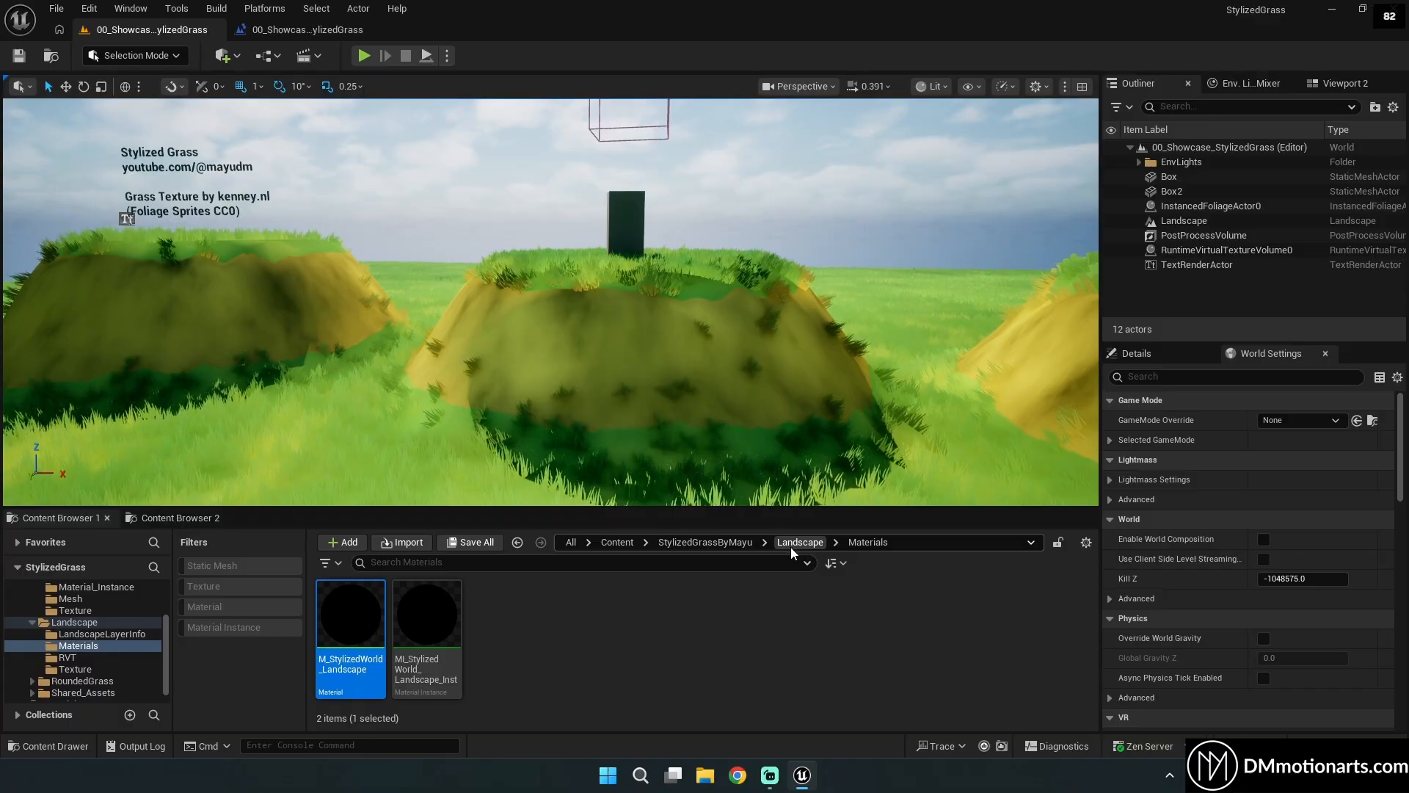
Look at LGT_Grass_01 and LGT_Grass_02 in the Grass_01 LandscapeGrassType folder, then return to Grass_01.
click(797, 543)
click(705, 542)
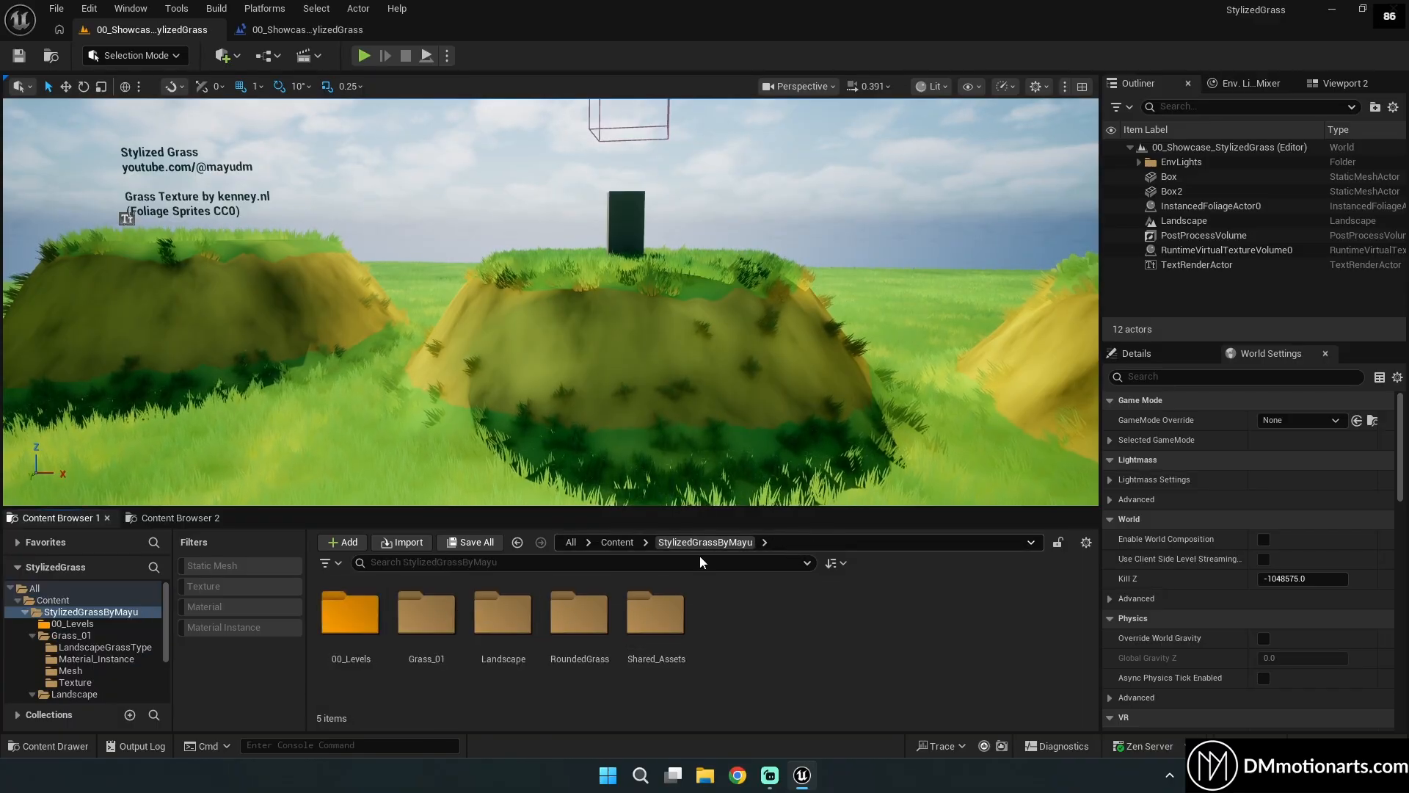
double_click(426, 618)
double_click(350, 616)
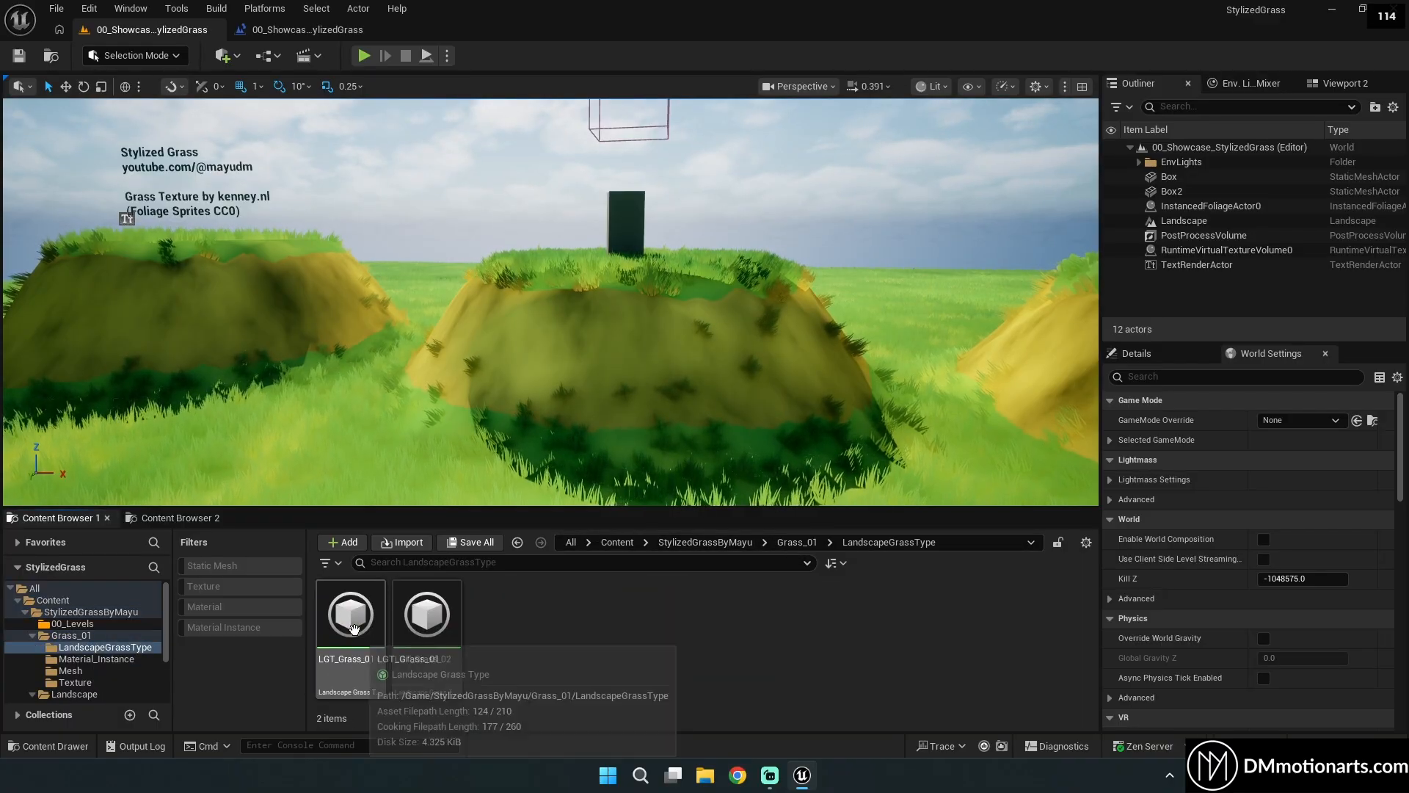
click(423, 621)
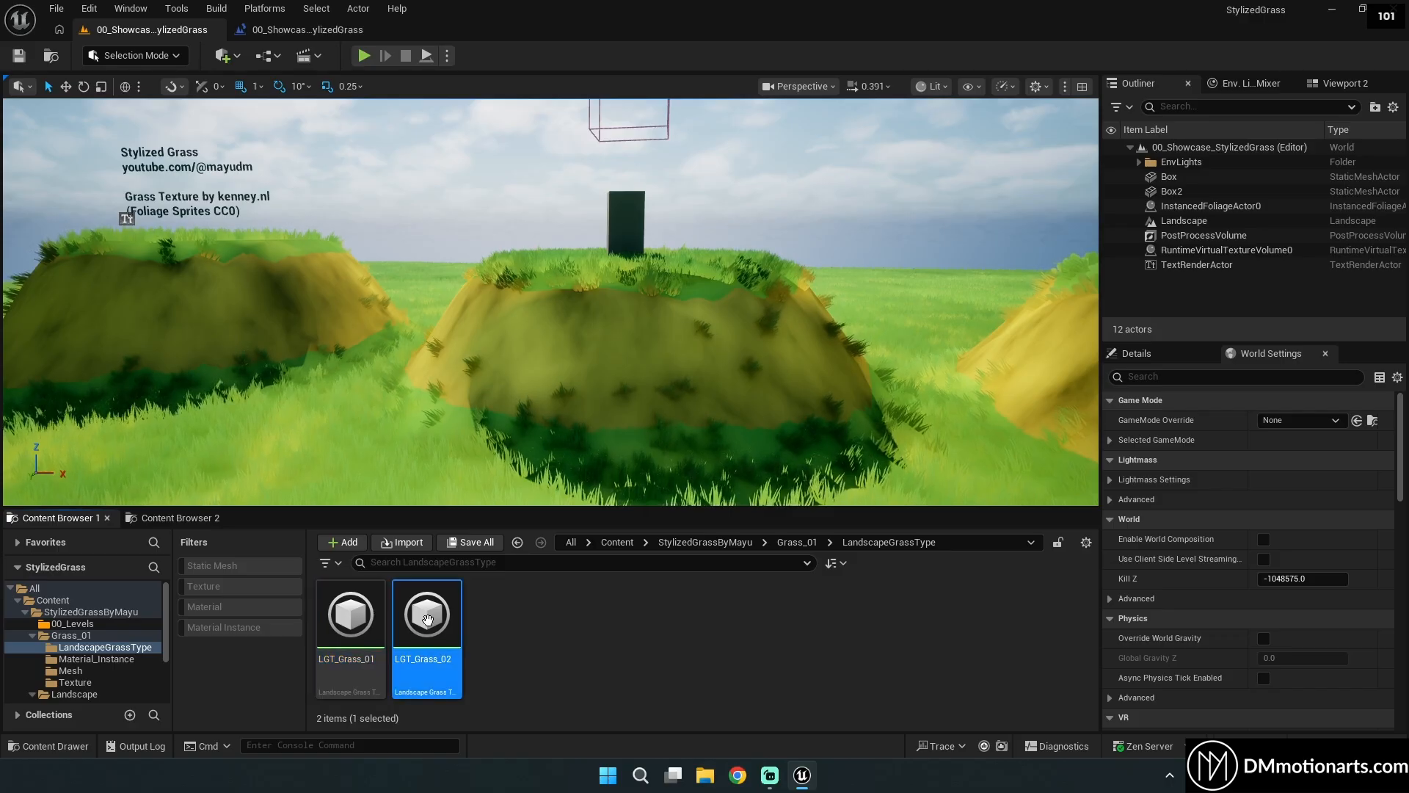
key(alt+Left)
Look at the MI_StylizedGrass_01 and MI_StylizedGrass_02 material instances in Grass_01's Material_Instance folder, and go back to Grass_01.
double_click(414, 613)
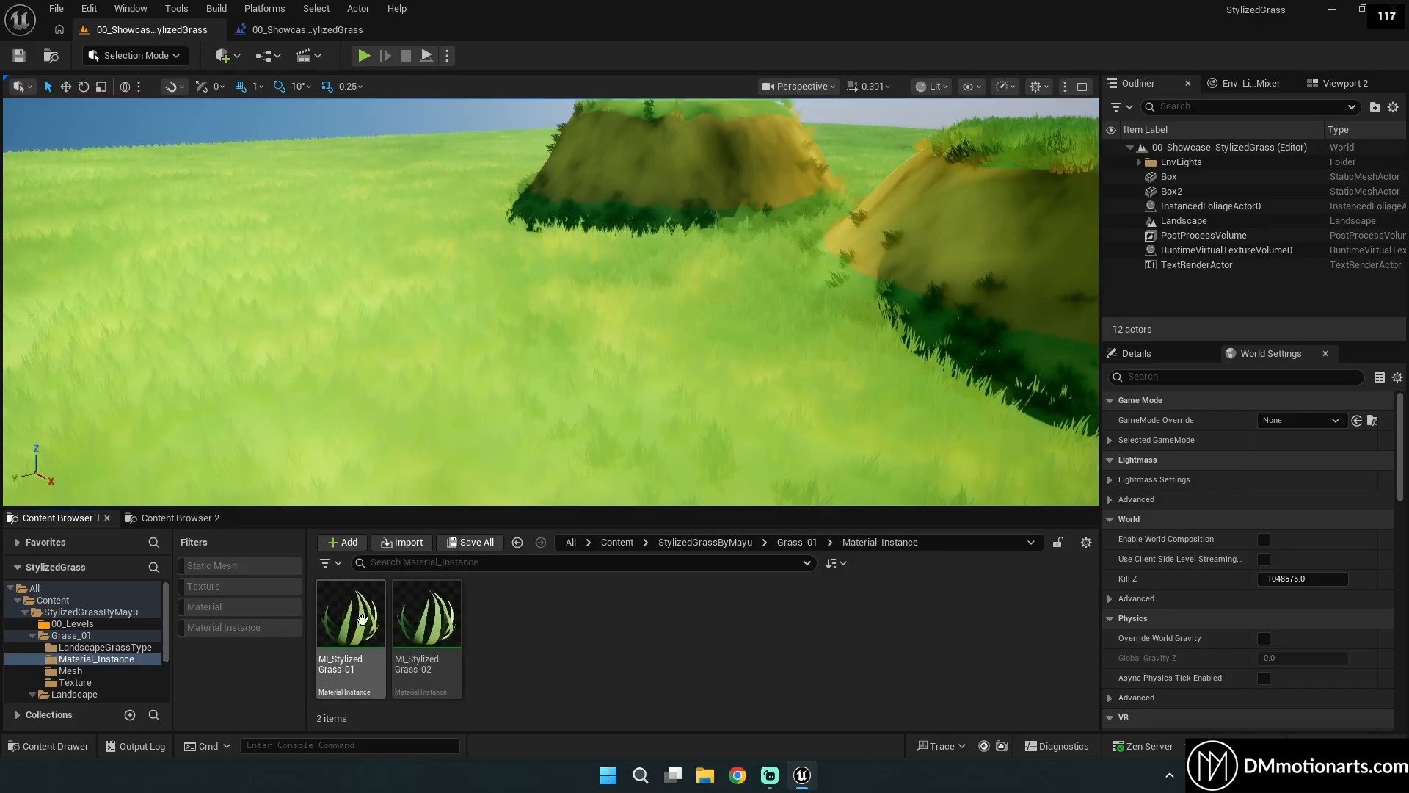
click(353, 618)
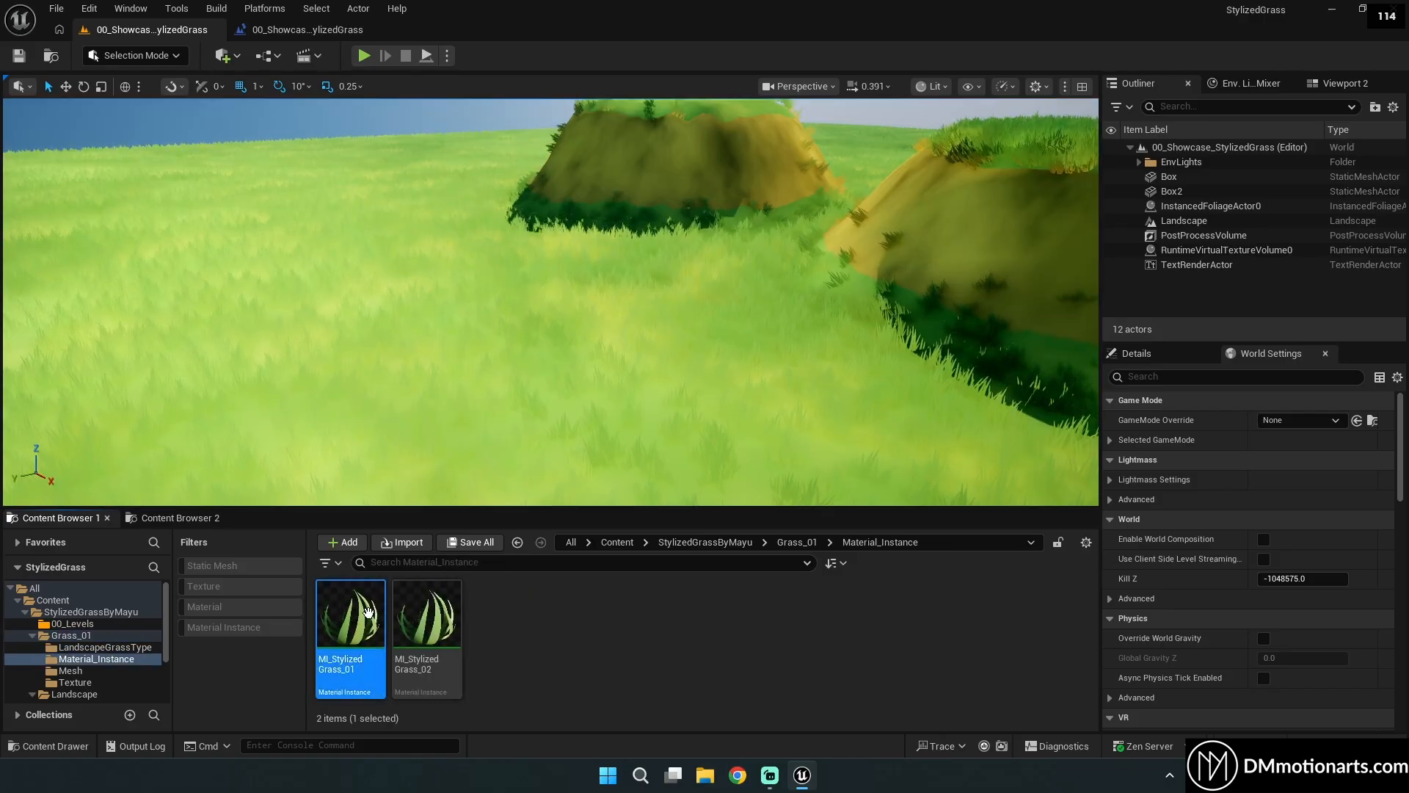
click(425, 621)
key(alt+Left)
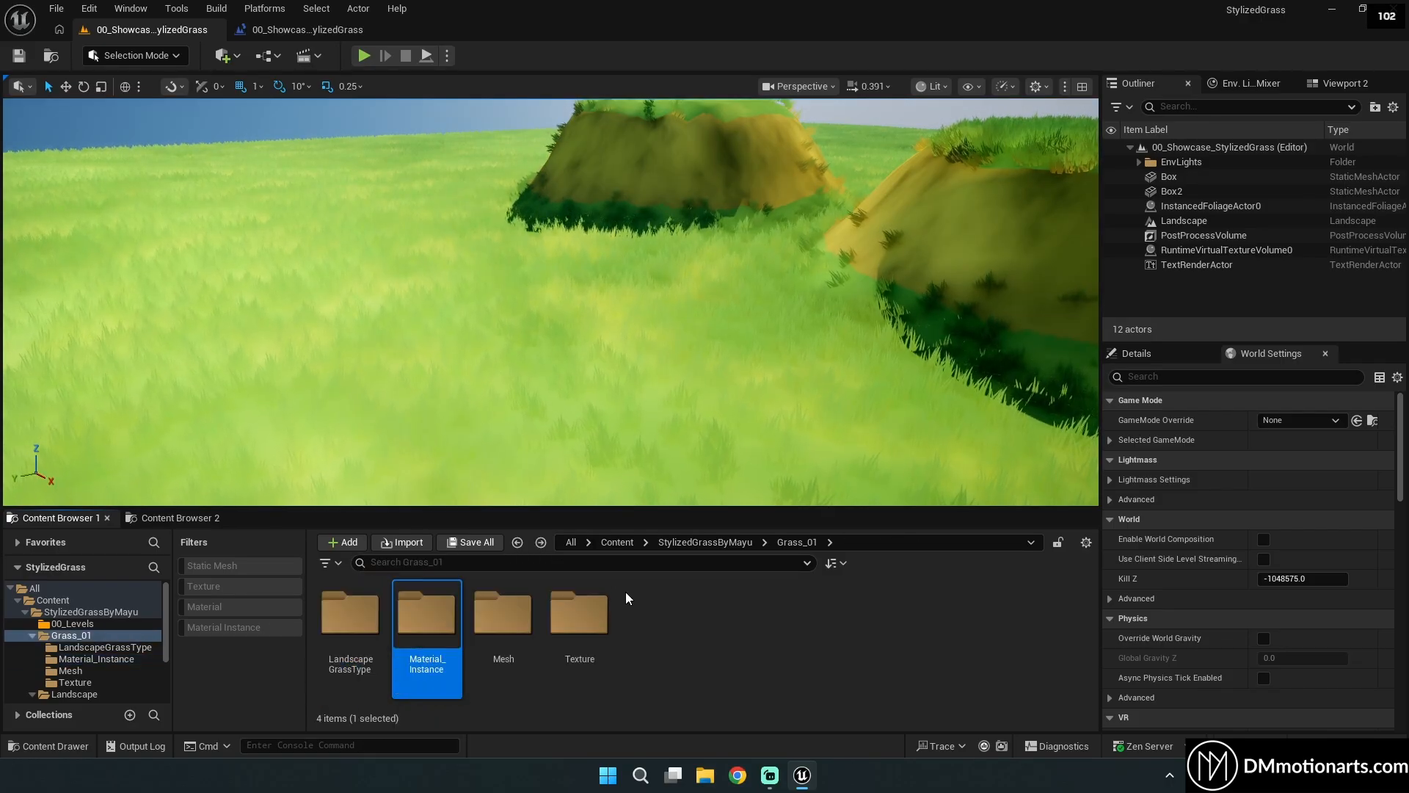
Look through the grass meshes in Grass_01's Mesh folder and the grass sprite in its Texture folder.
double_click(504, 610)
click(357, 611)
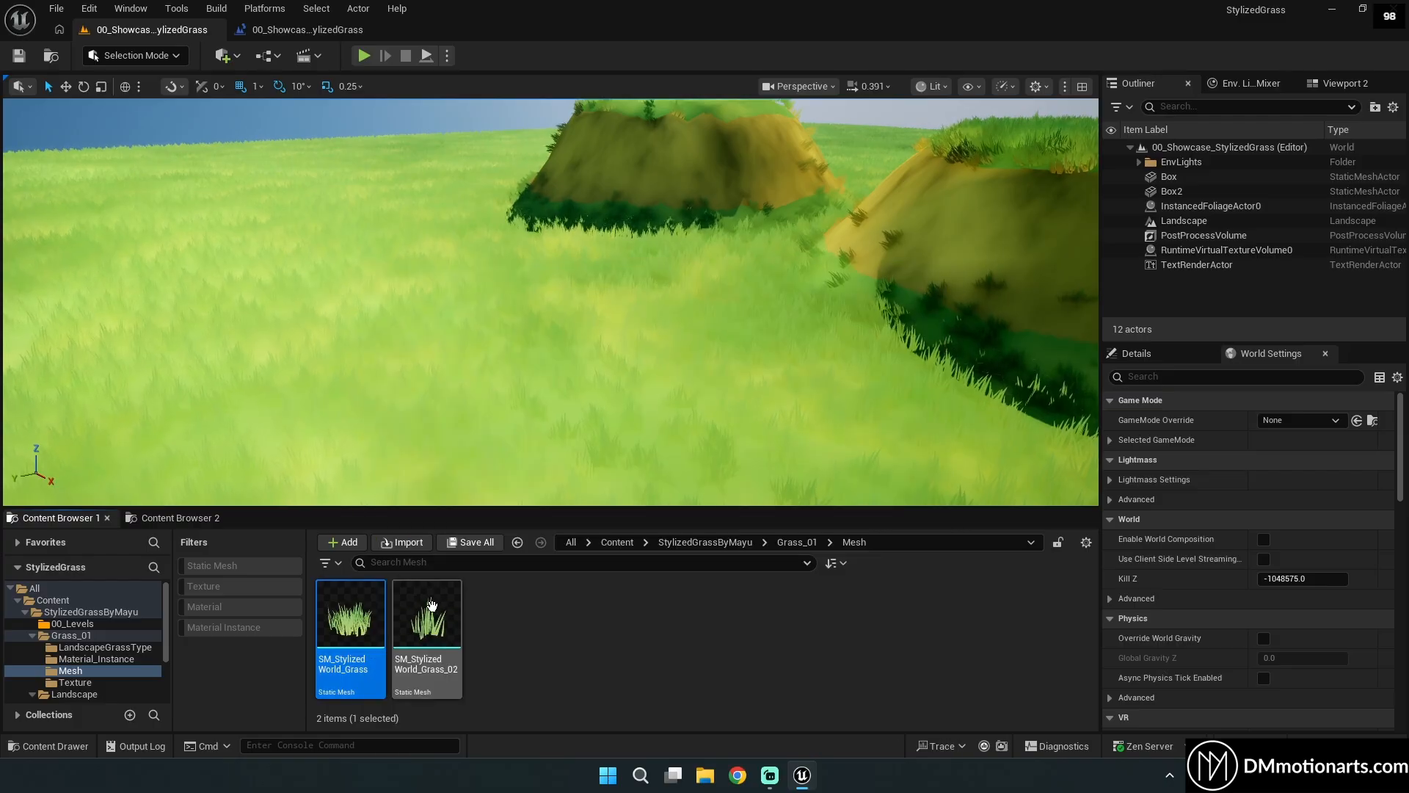
click(436, 621)
key(alt+Left)
double_click(580, 613)
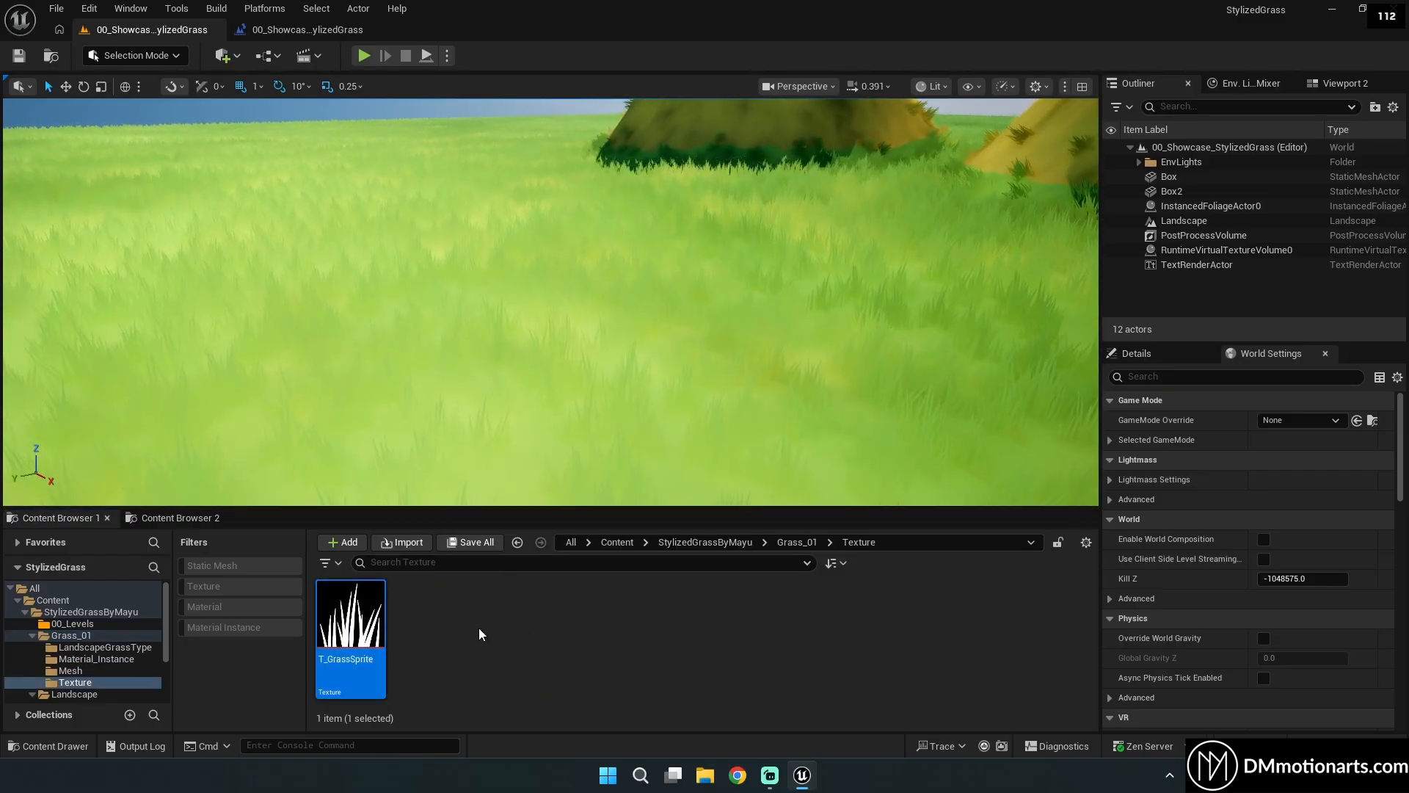
key(alt+Left)
double_click(499, 611)
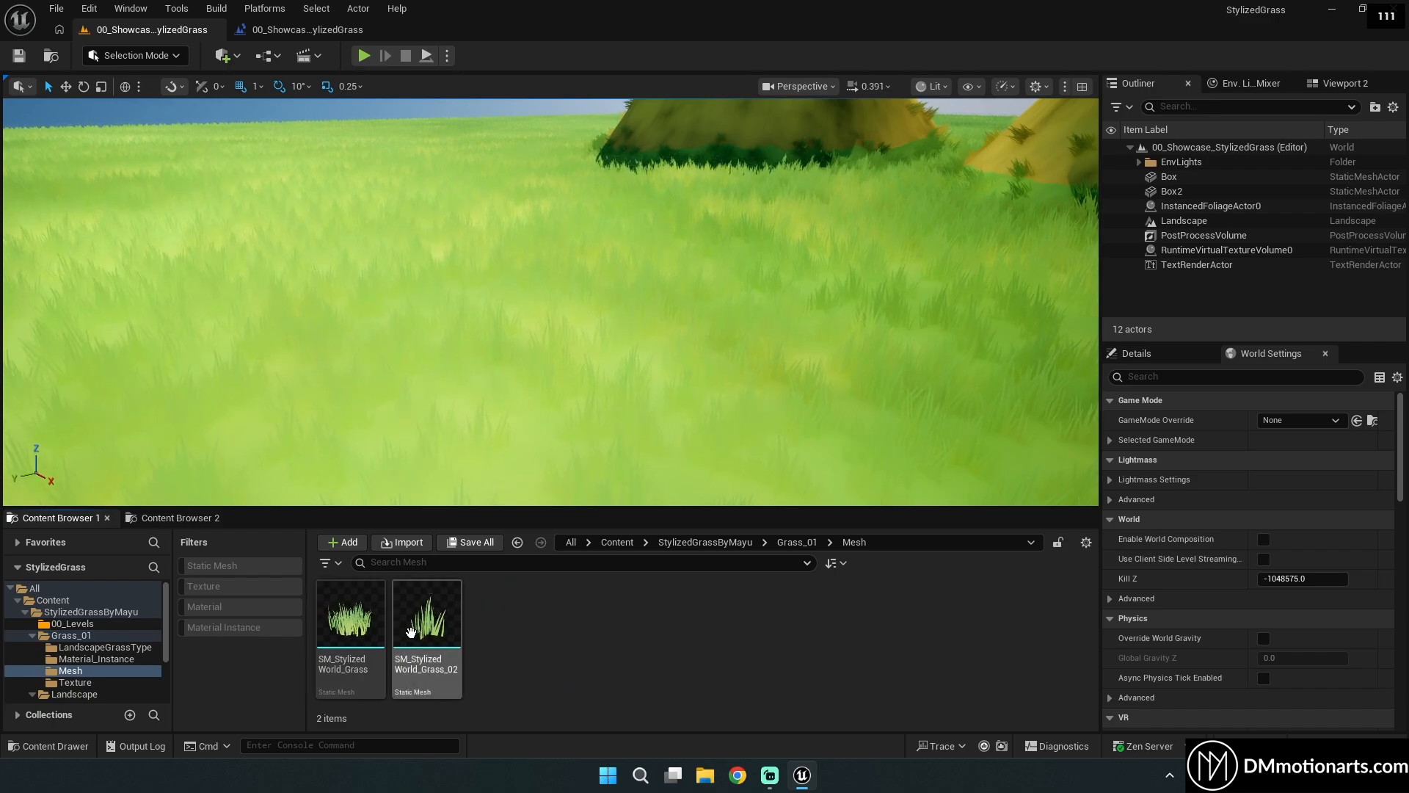
key(alt+Left)
key(alt+Left)
Open the RoundedGrass folder and look at its landscape grass type and its material instance.
click(711, 543)
double_click(585, 614)
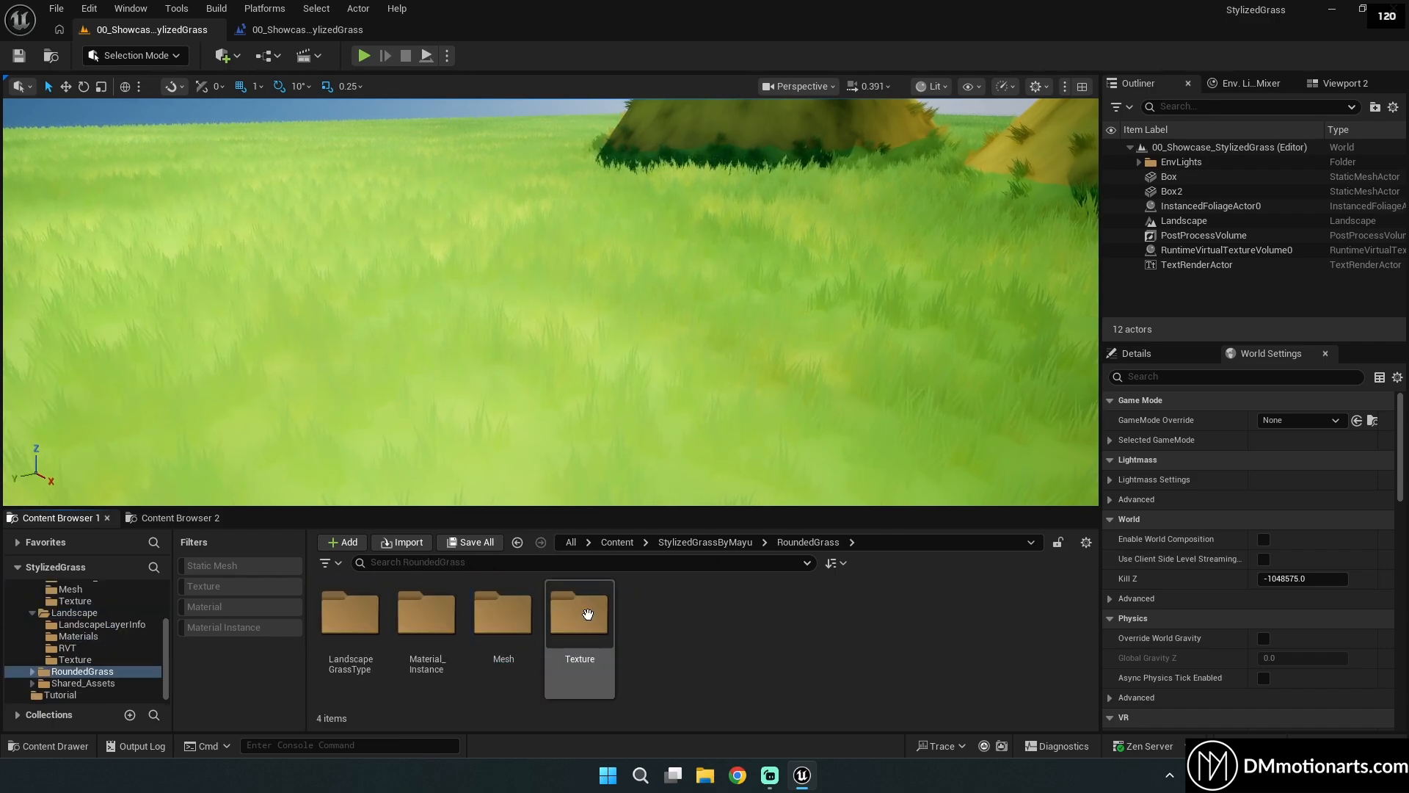
double_click(352, 616)
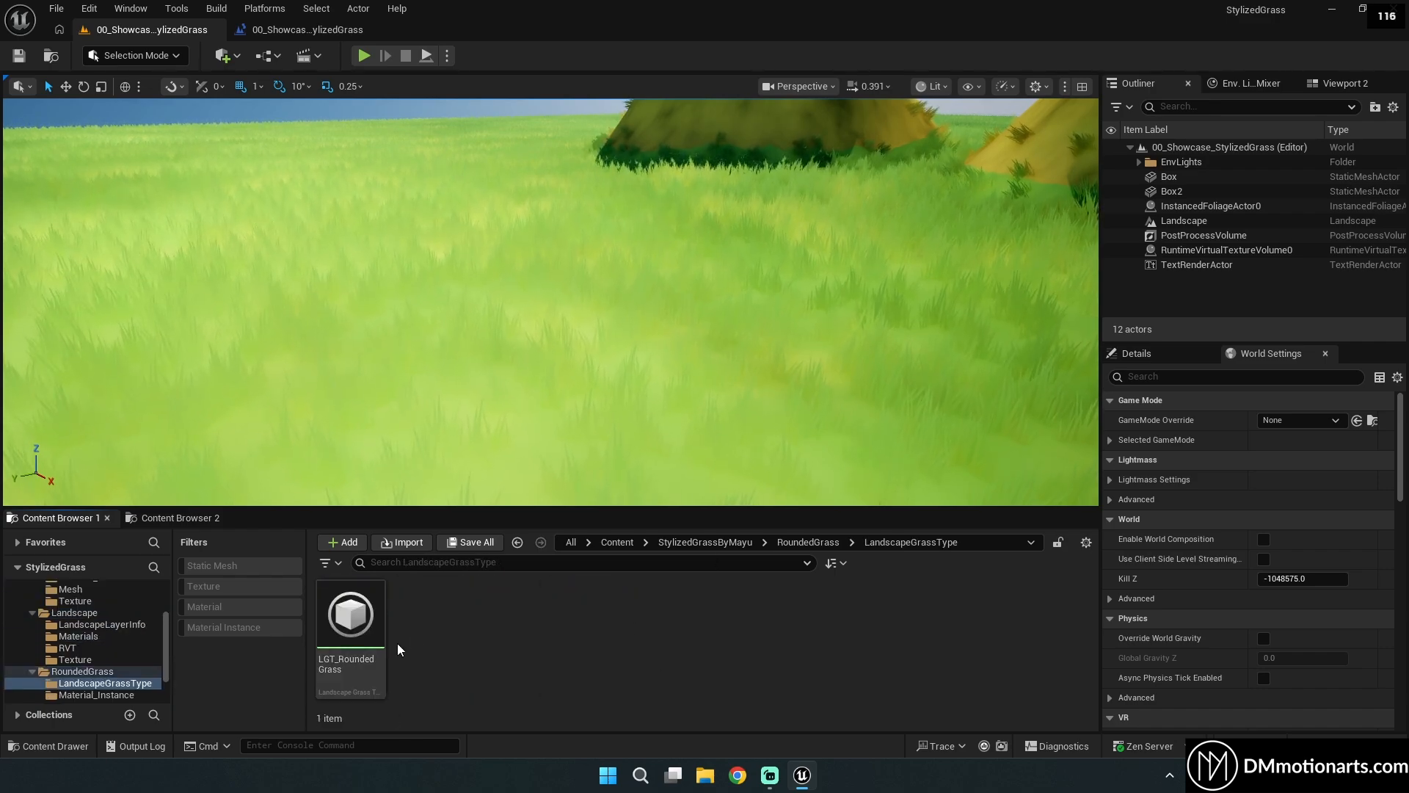
key(alt+Left)
double_click(426, 613)
click(350, 615)
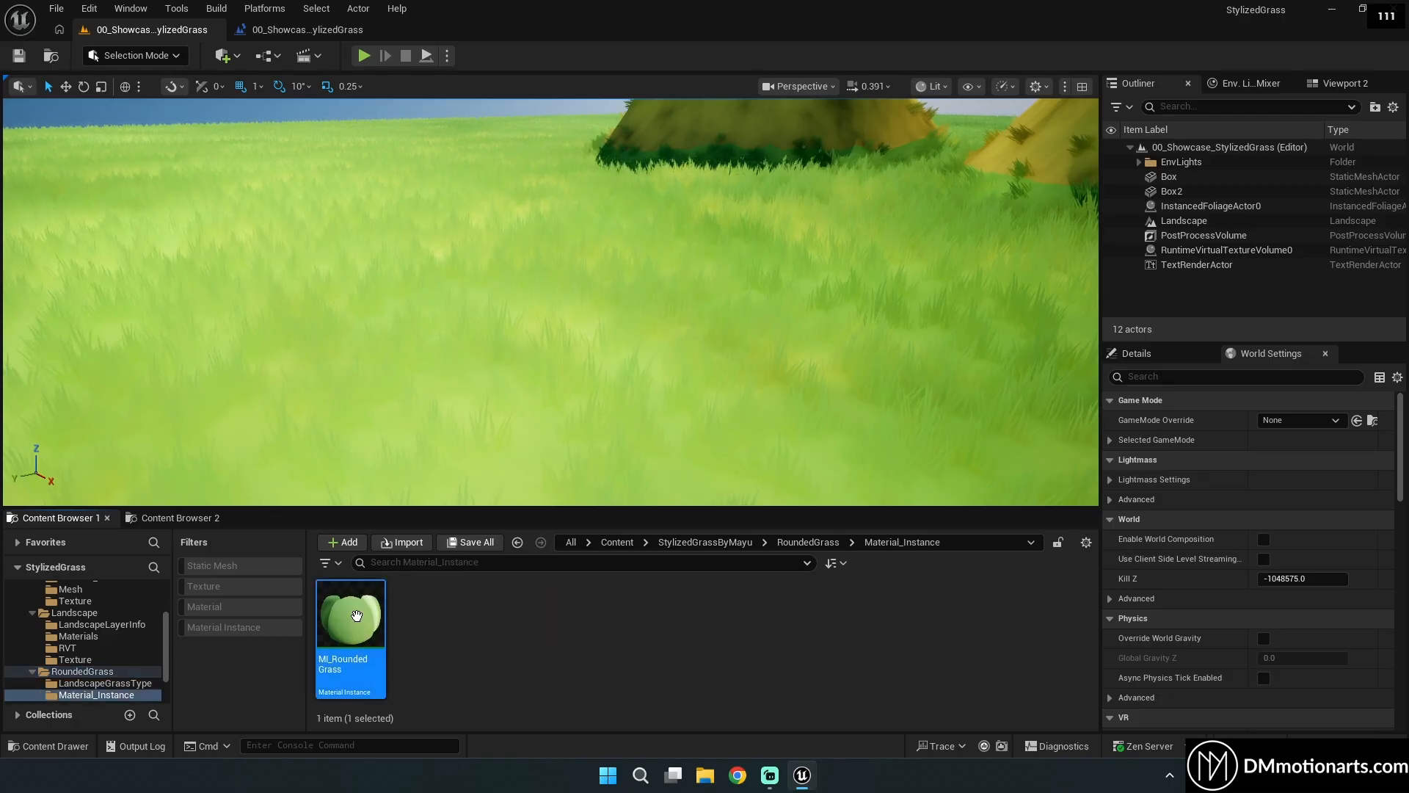
key(alt+Left)
Look into RoundedGrass's Mesh and Texture folders, and return to the project's main grass folder.
double_click(498, 618)
key(alt+Left)
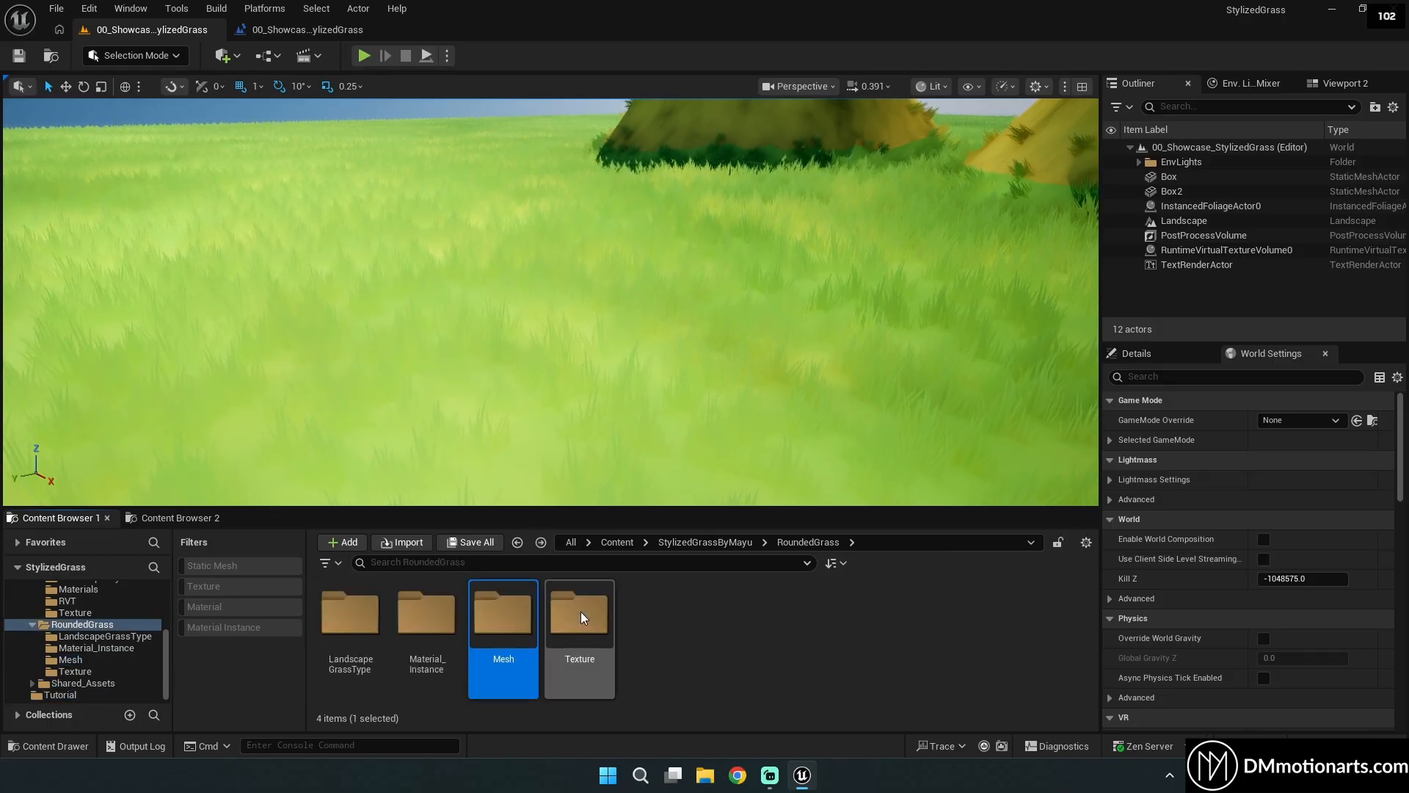
double_click(580, 610)
key(alt+Left)
key(alt+Left)
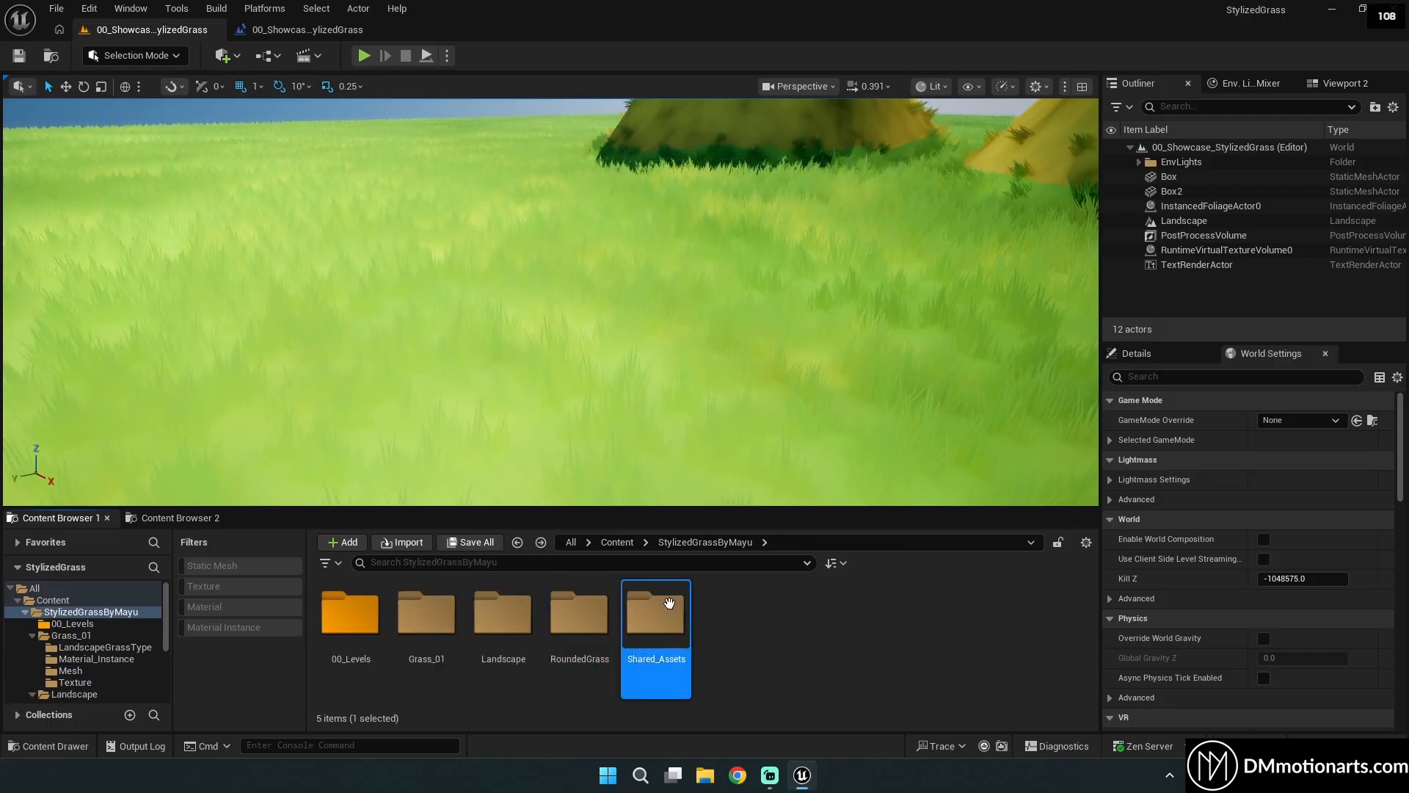
Open the Materials folder inside Shared_Assets and select the M_StylizedGrass master material.
double_click(685, 624)
double_click(367, 615)
click(332, 618)
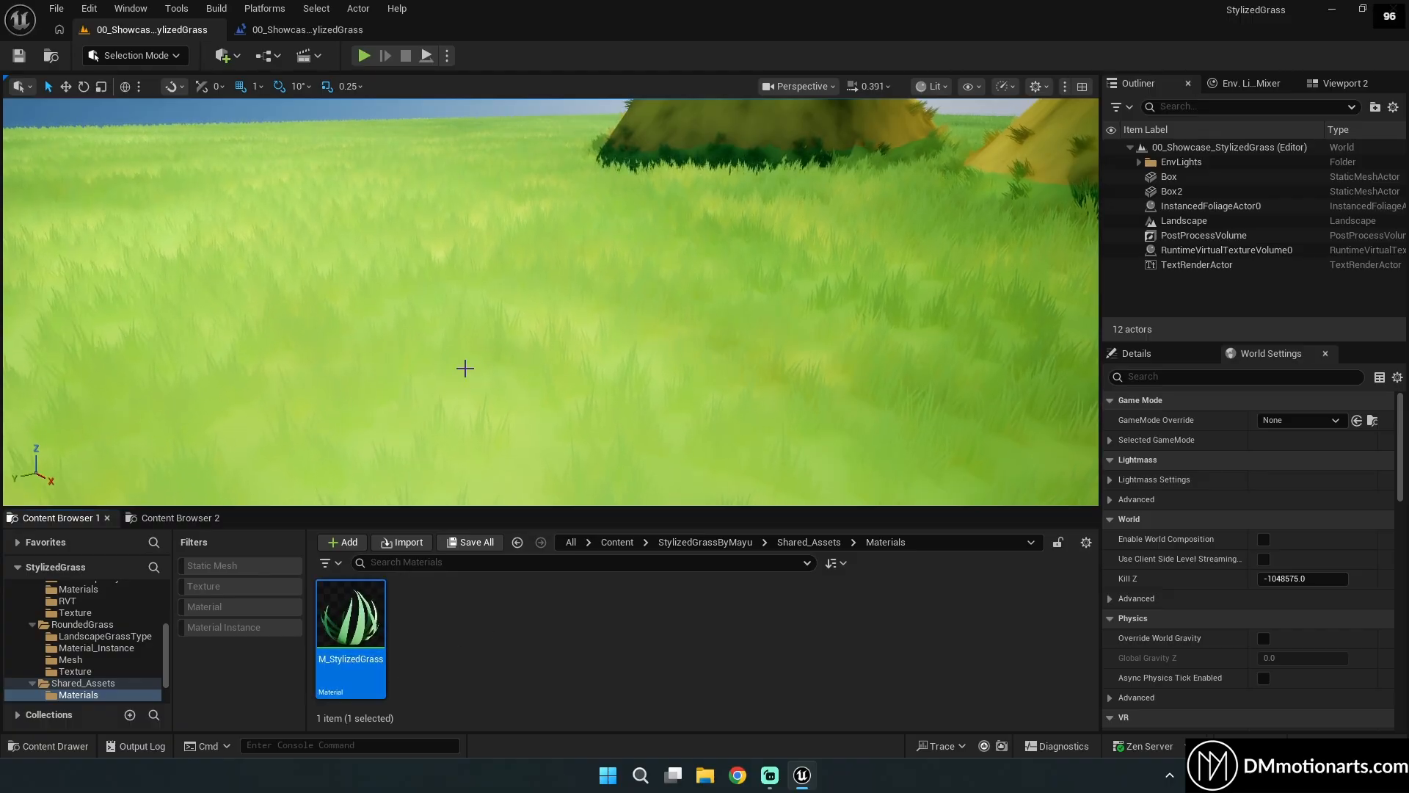
Revisit the two material instances in Grass_01 for comparison with the shared material, and return to the main grass folder.
click(705, 542)
click(521, 612)
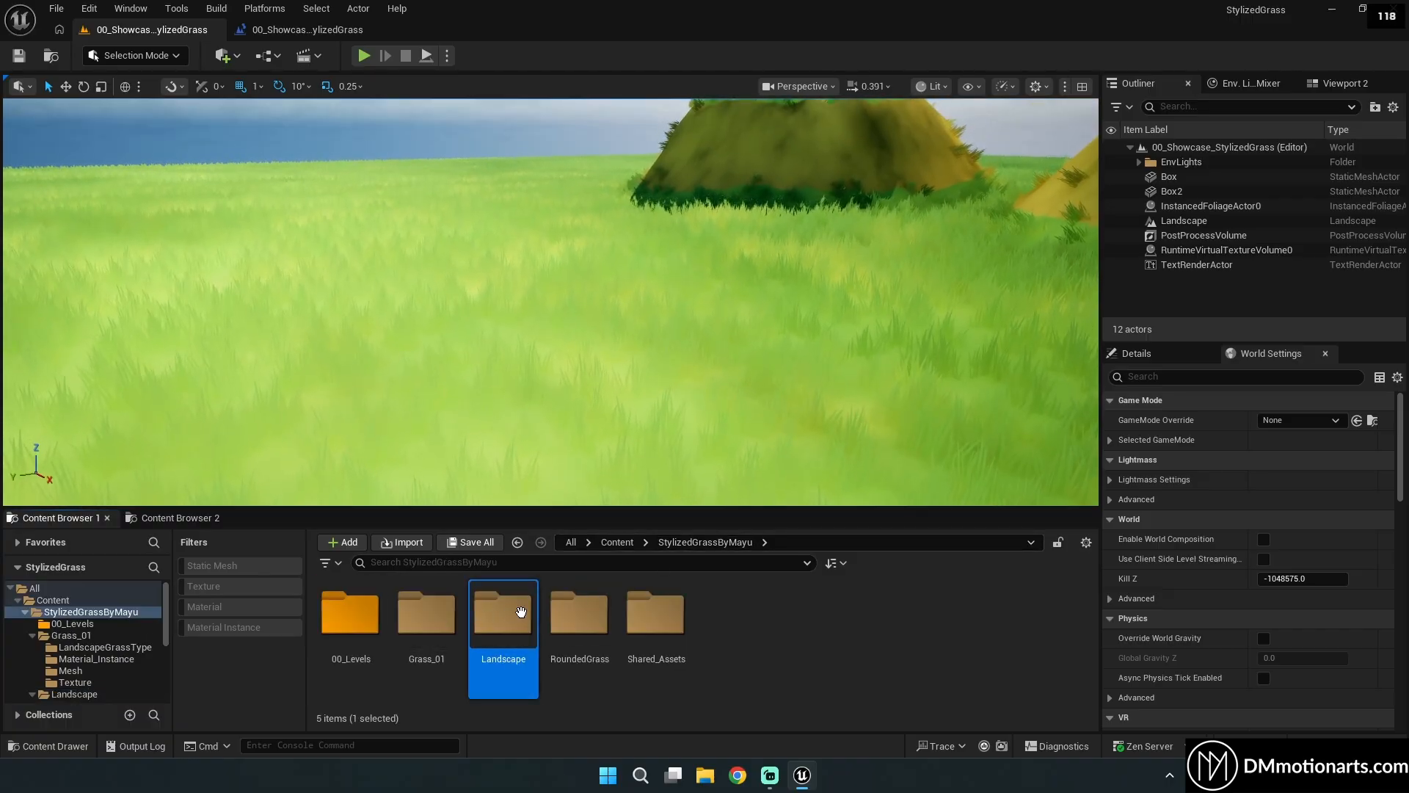
double_click(427, 613)
double_click(418, 615)
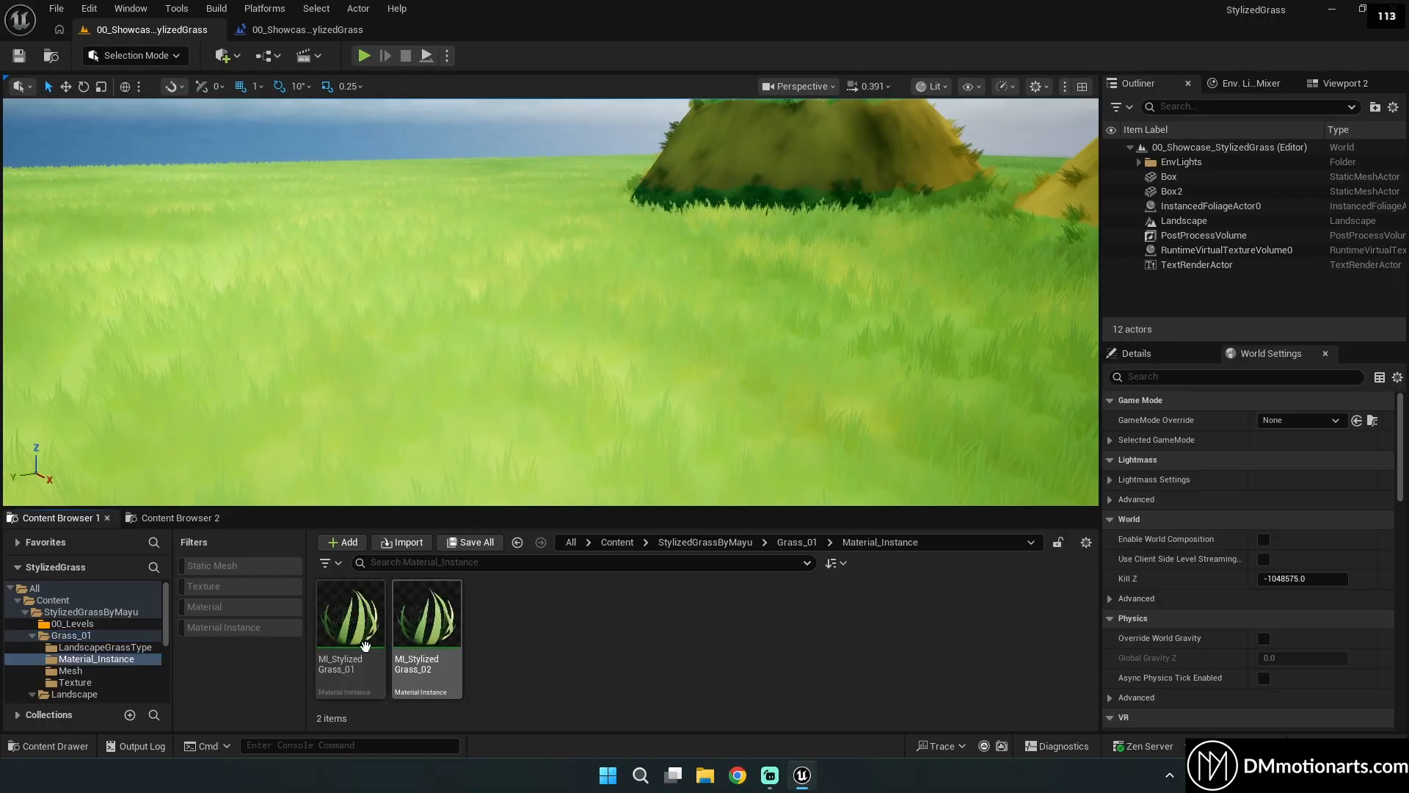
key(alt+Left)
click(710, 543)
Go back to M_StylizedGrass in Shared_Assets' Materials folder, enlarging the content browser area for a better view.
double_click(631, 614)
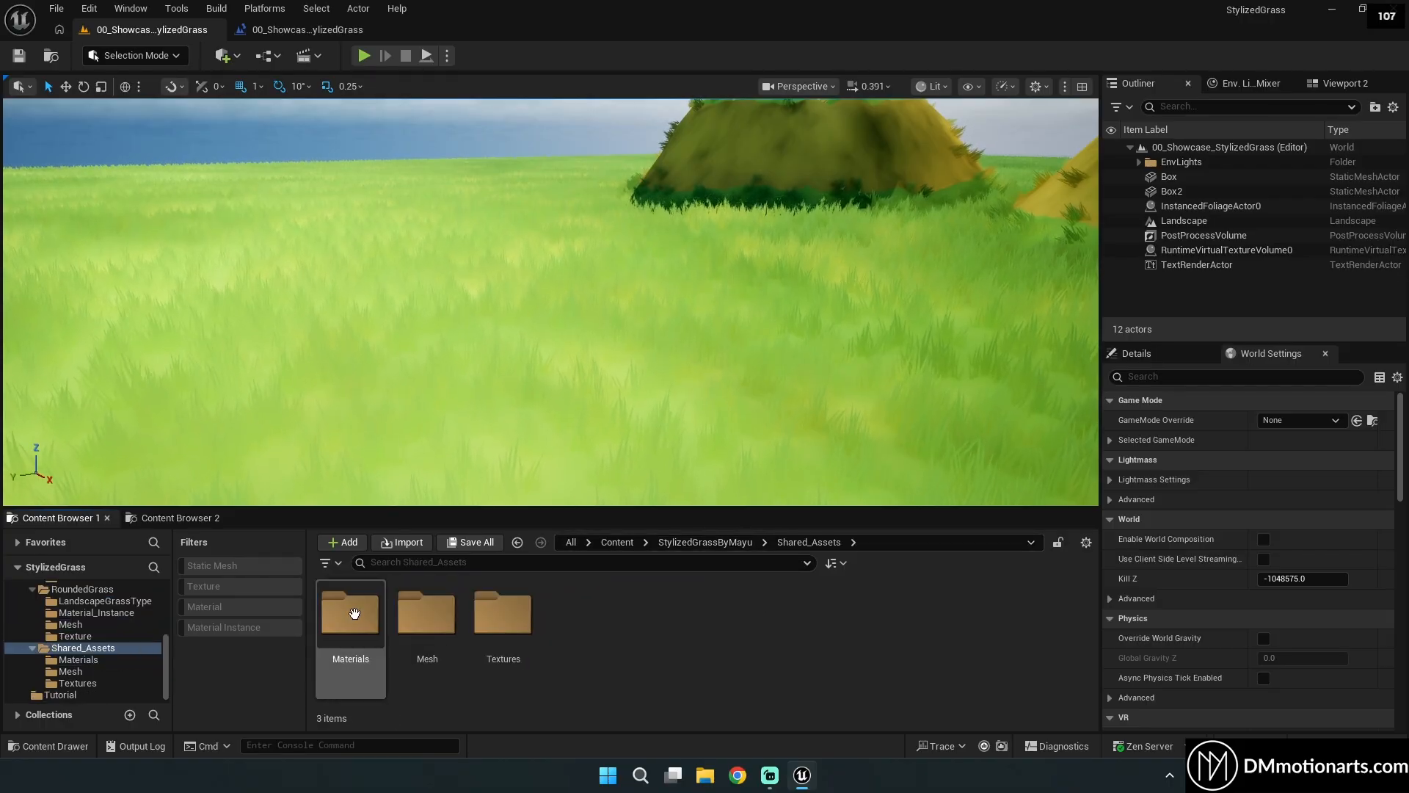
double_click(354, 613)
key(alt+Left)
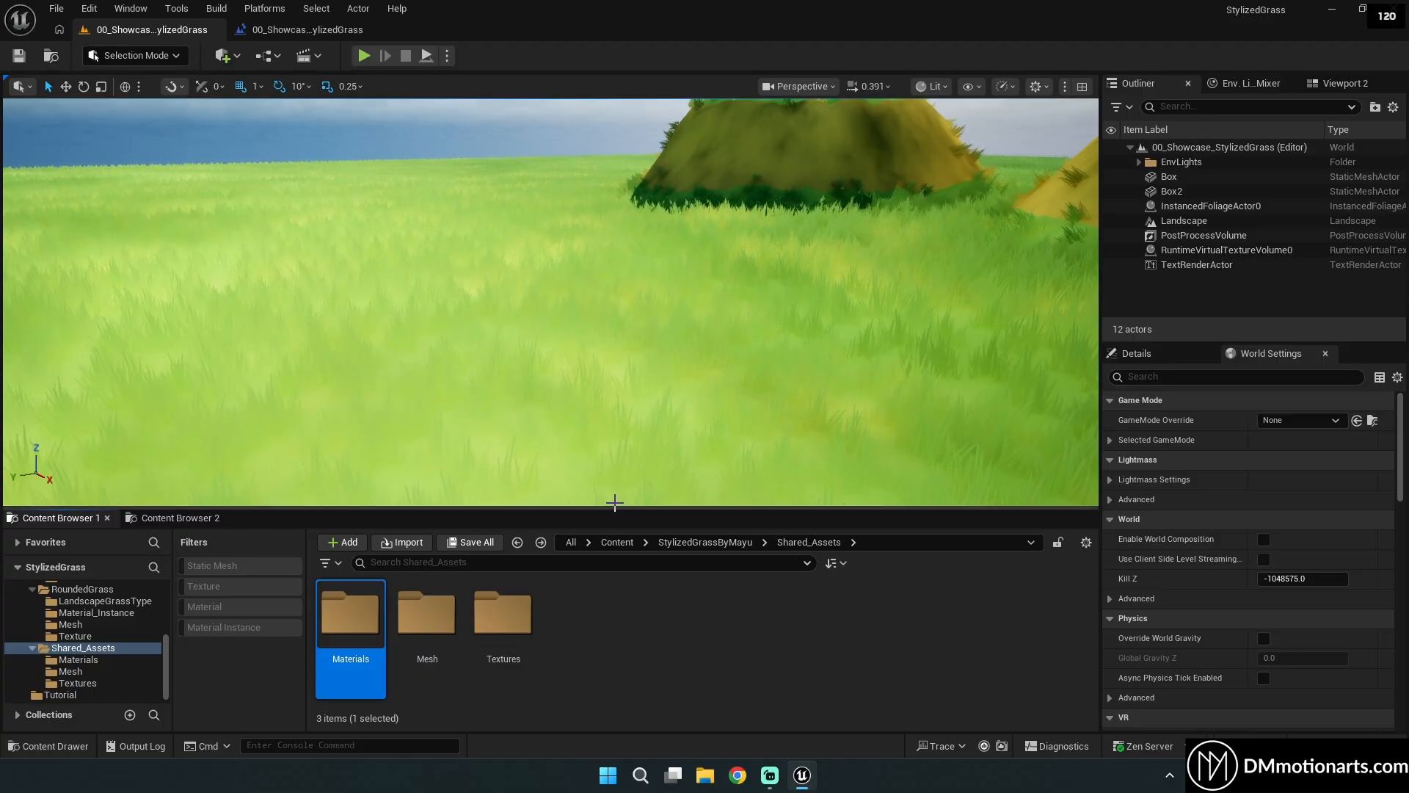
drag(617, 508, 614, 476)
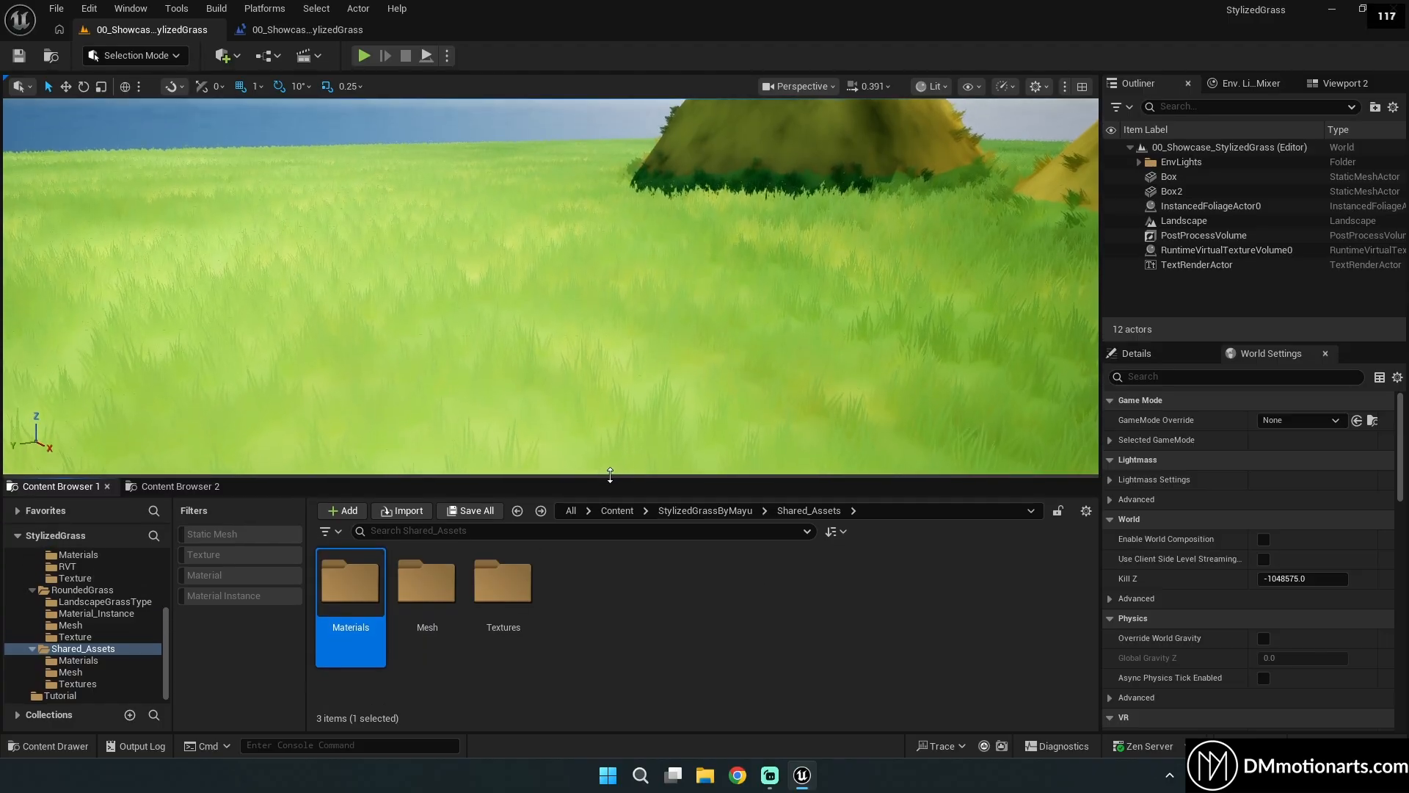
double_click(356, 582)
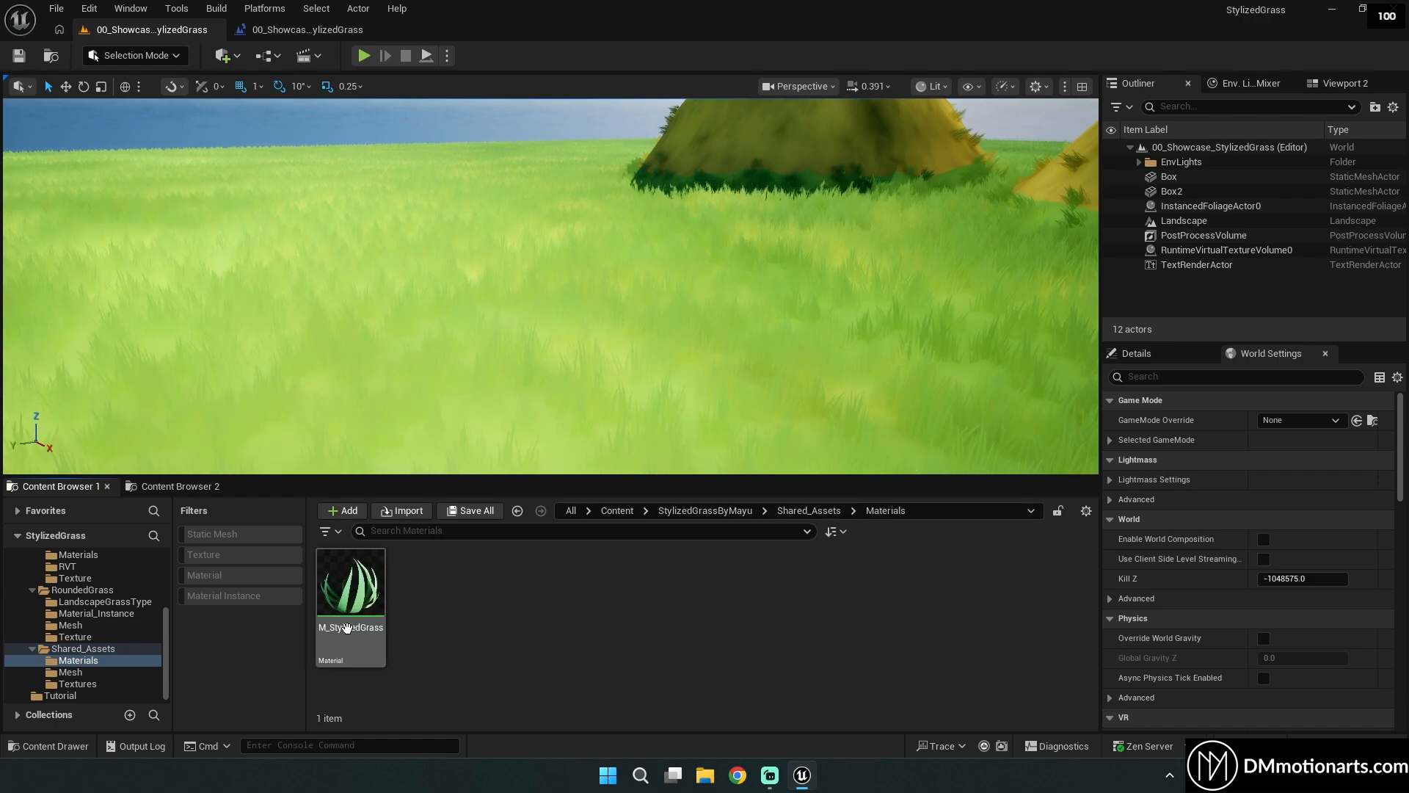
key(alt+Left)
Look at the size reference mesh in the Mesh folder of Shared_Assets, and return to Shared_Assets.
double_click(427, 582)
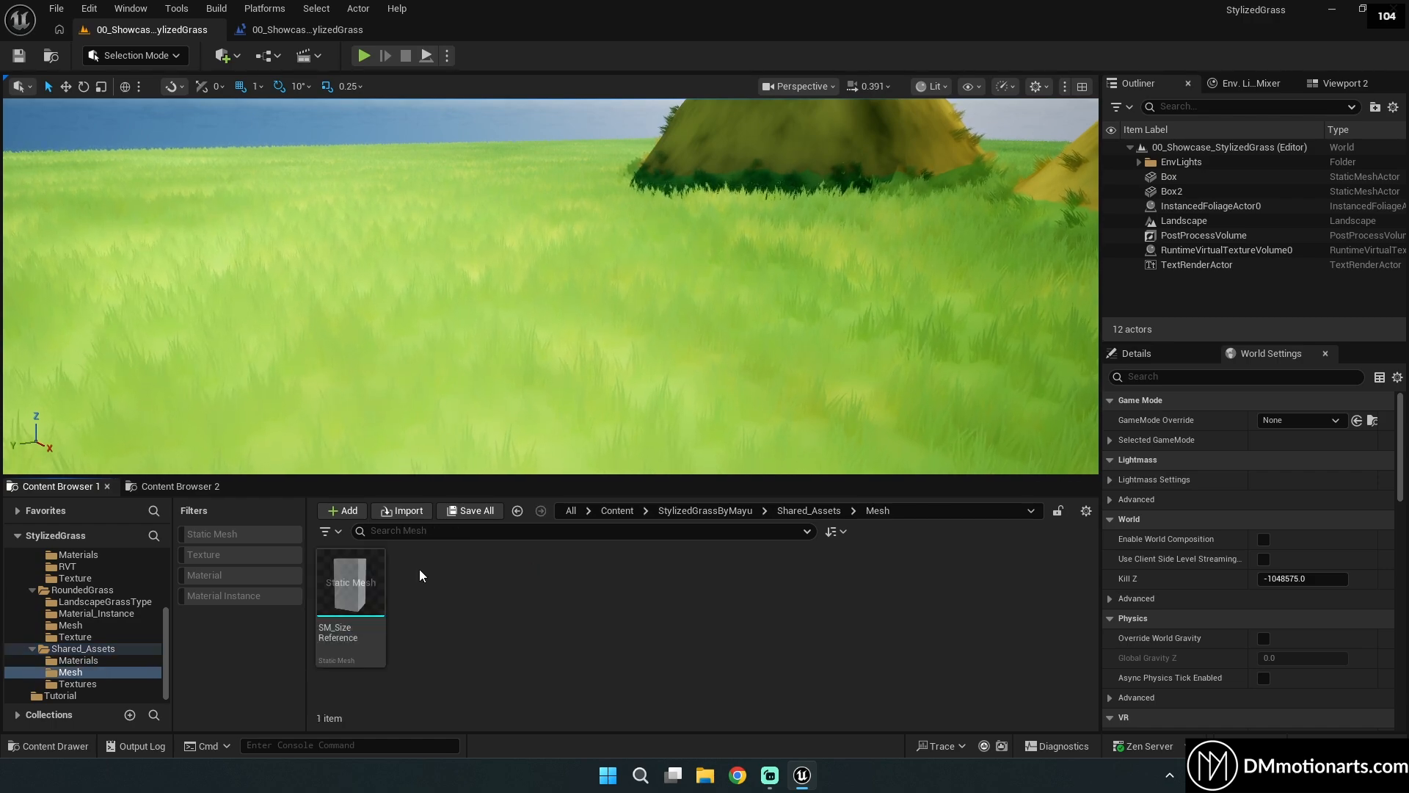
key(alt+Left)
click(549, 585)
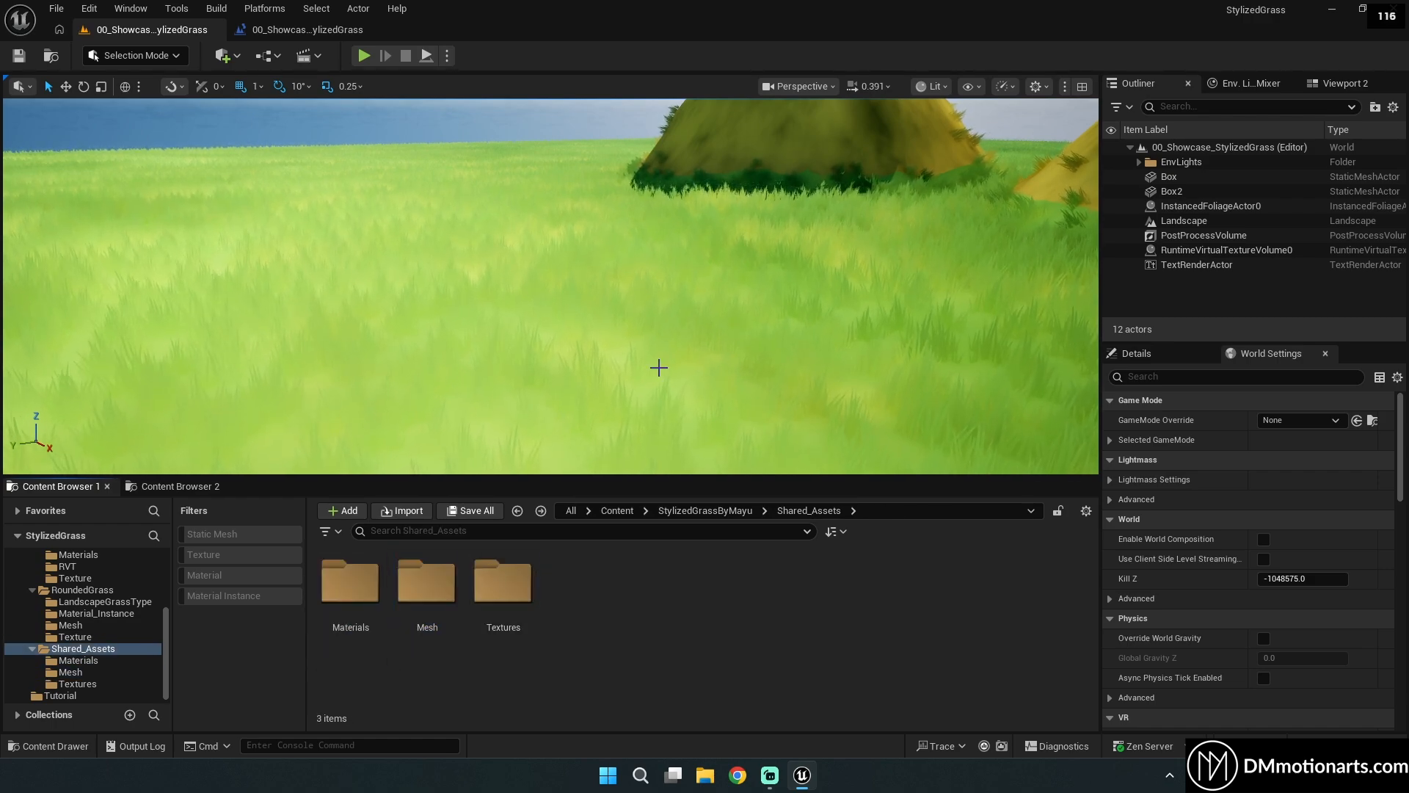
Open T_Cloud_Texture from Shared_Assets' Textures folder and dock its editor in the main window.
right_drag(658, 368, 739, 244)
double_click(475, 629)
click(356, 580)
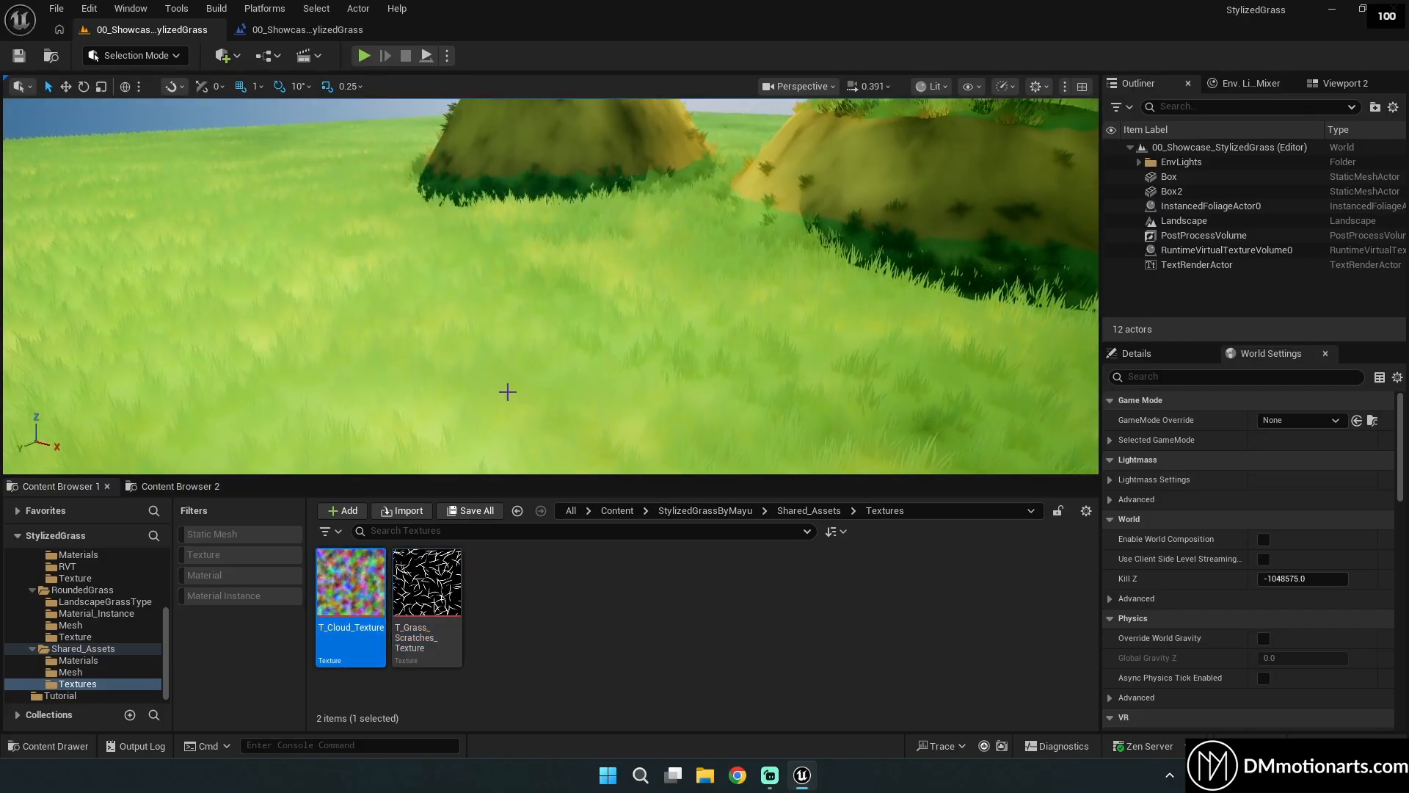
right_drag(508, 391, 433, 393)
double_click(375, 561)
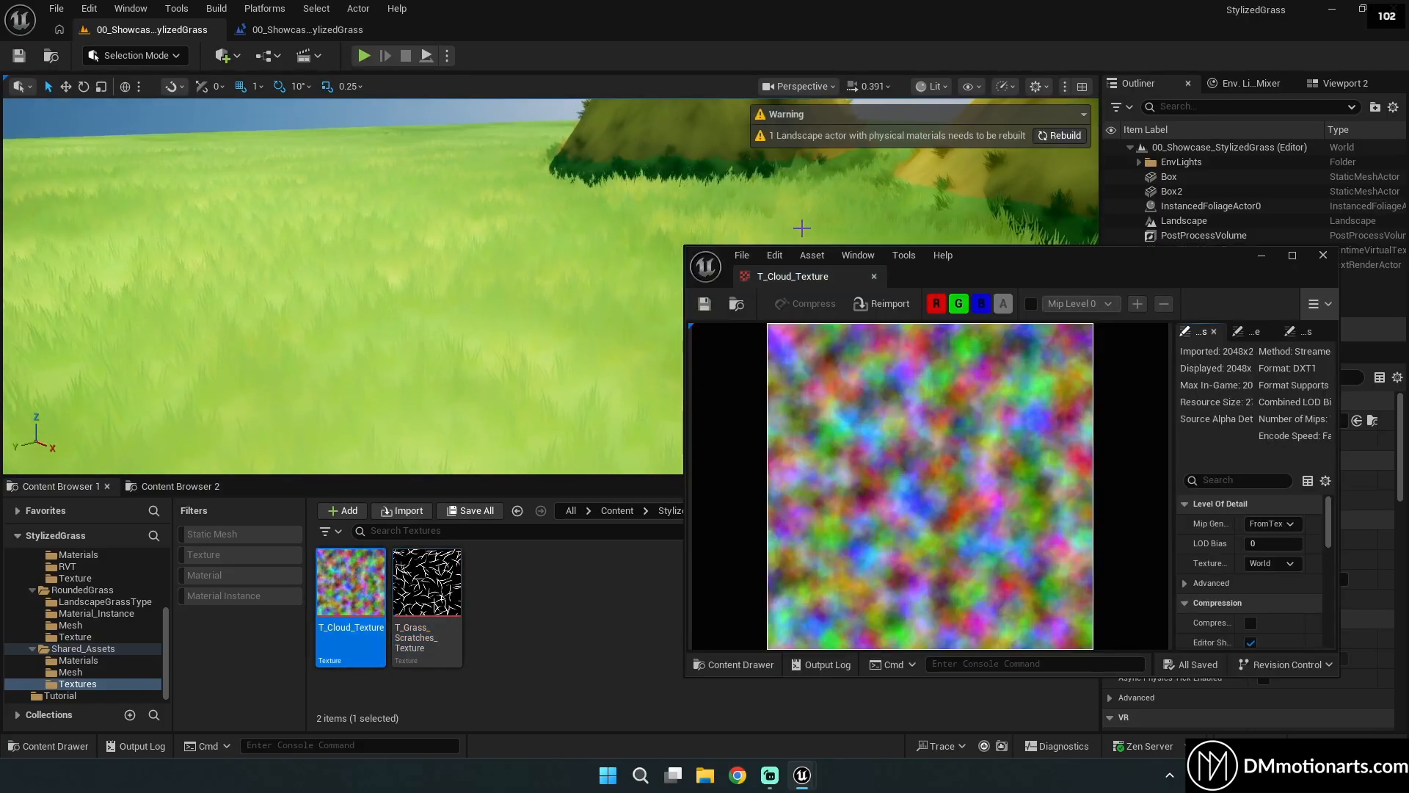
drag(810, 279, 586, 32)
scroll(367, 104, down, 2)
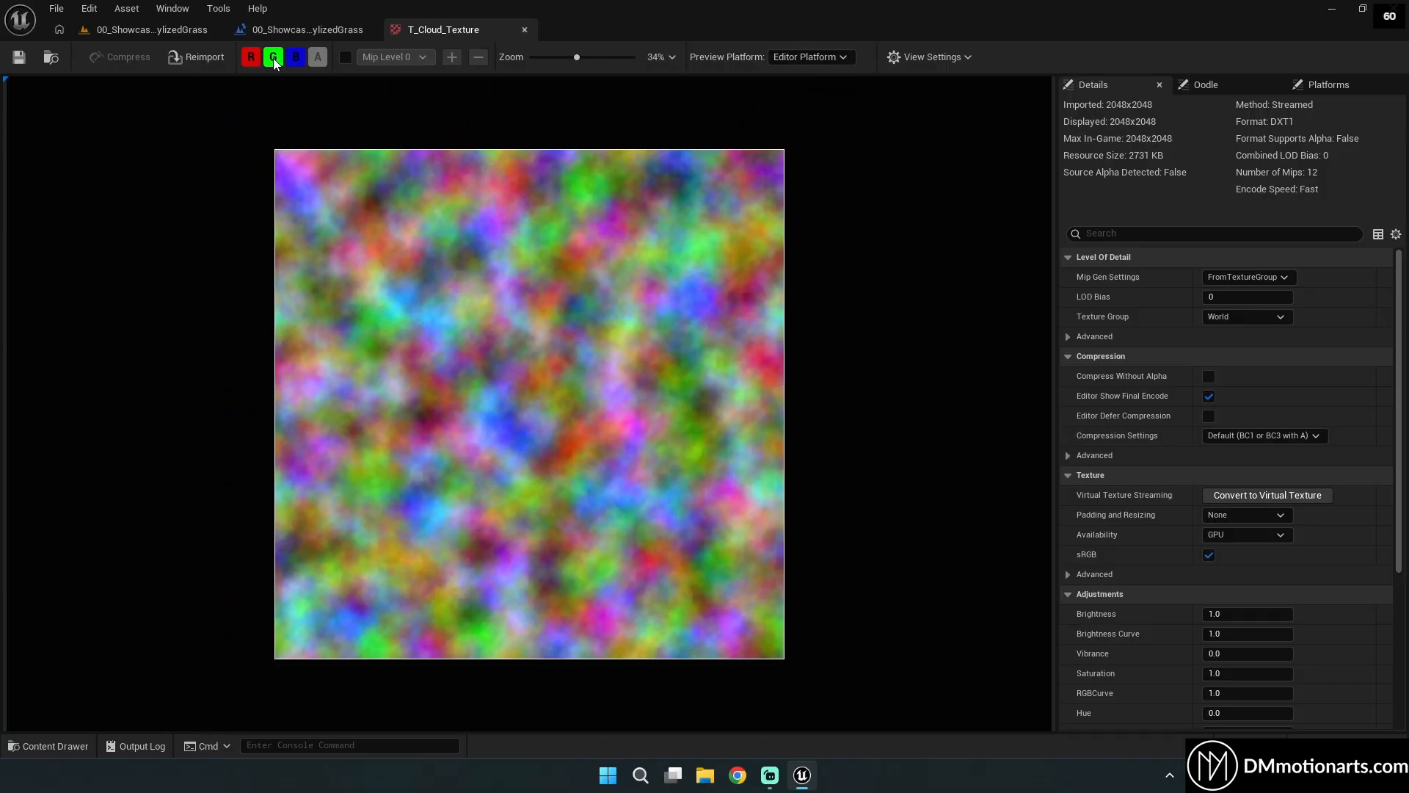
Inspect T_Cloud_Texture's red, green and blue channels one at a time, close the texture and return to the showcase level.
click(273, 57)
click(295, 58)
click(251, 57)
click(273, 57)
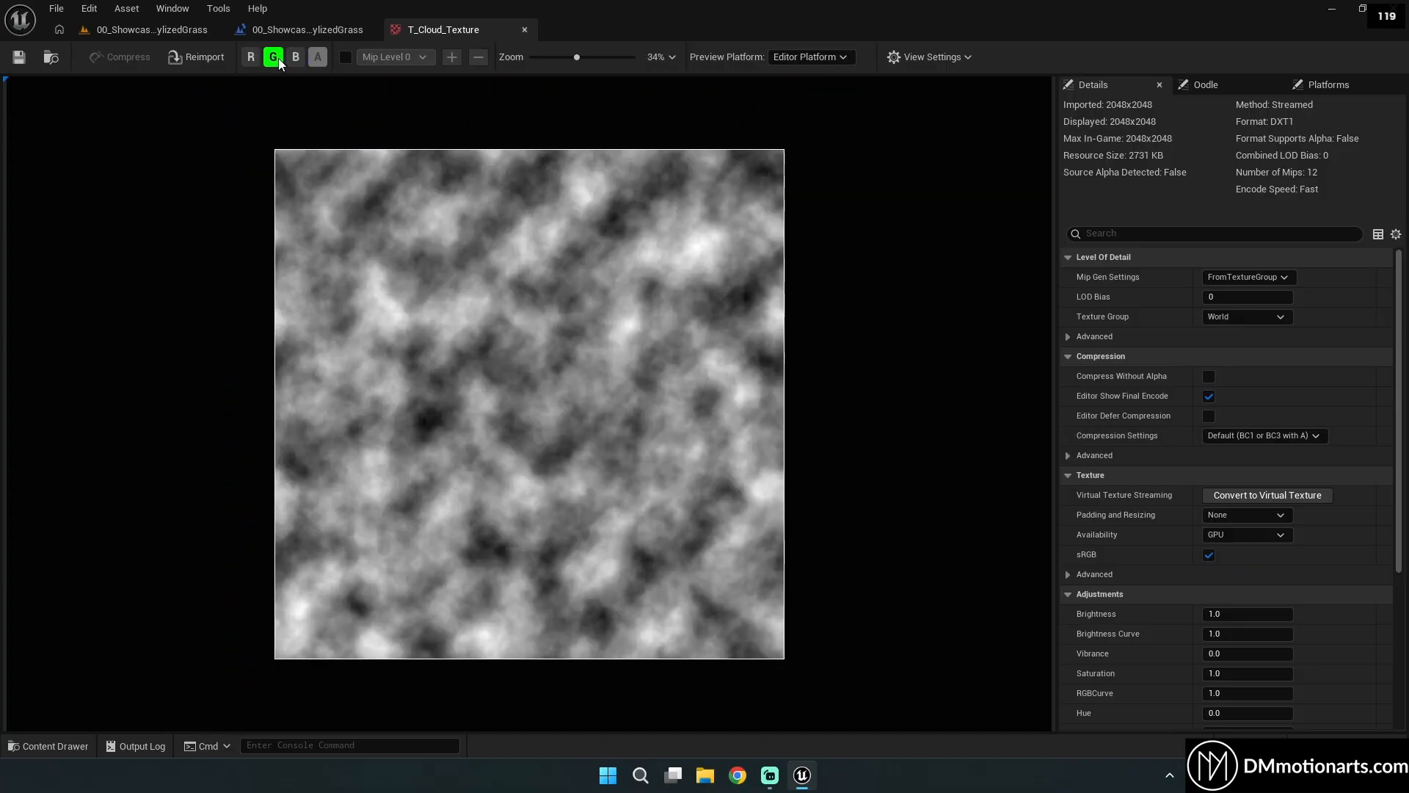
click(273, 57)
click(296, 58)
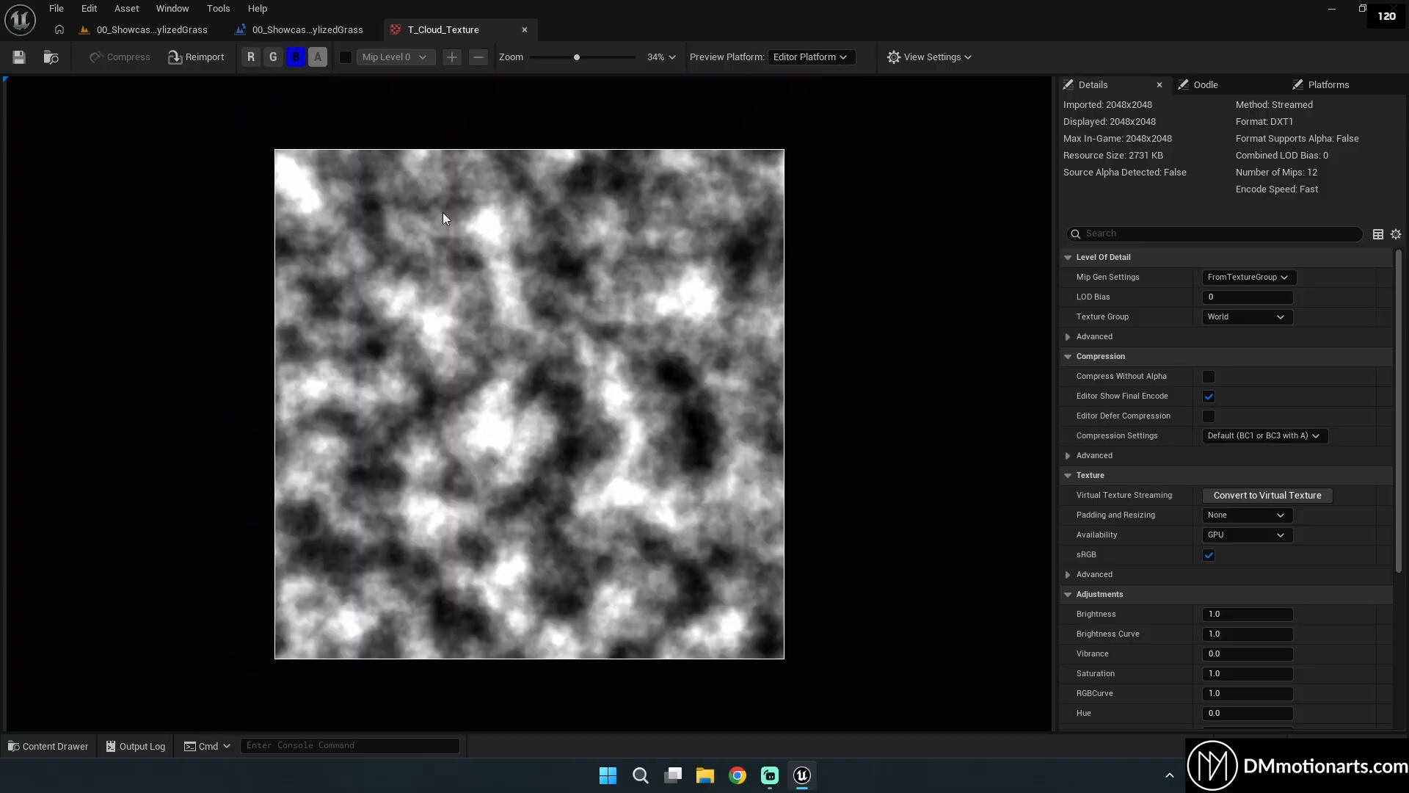
middle_click(422, 32)
click(158, 30)
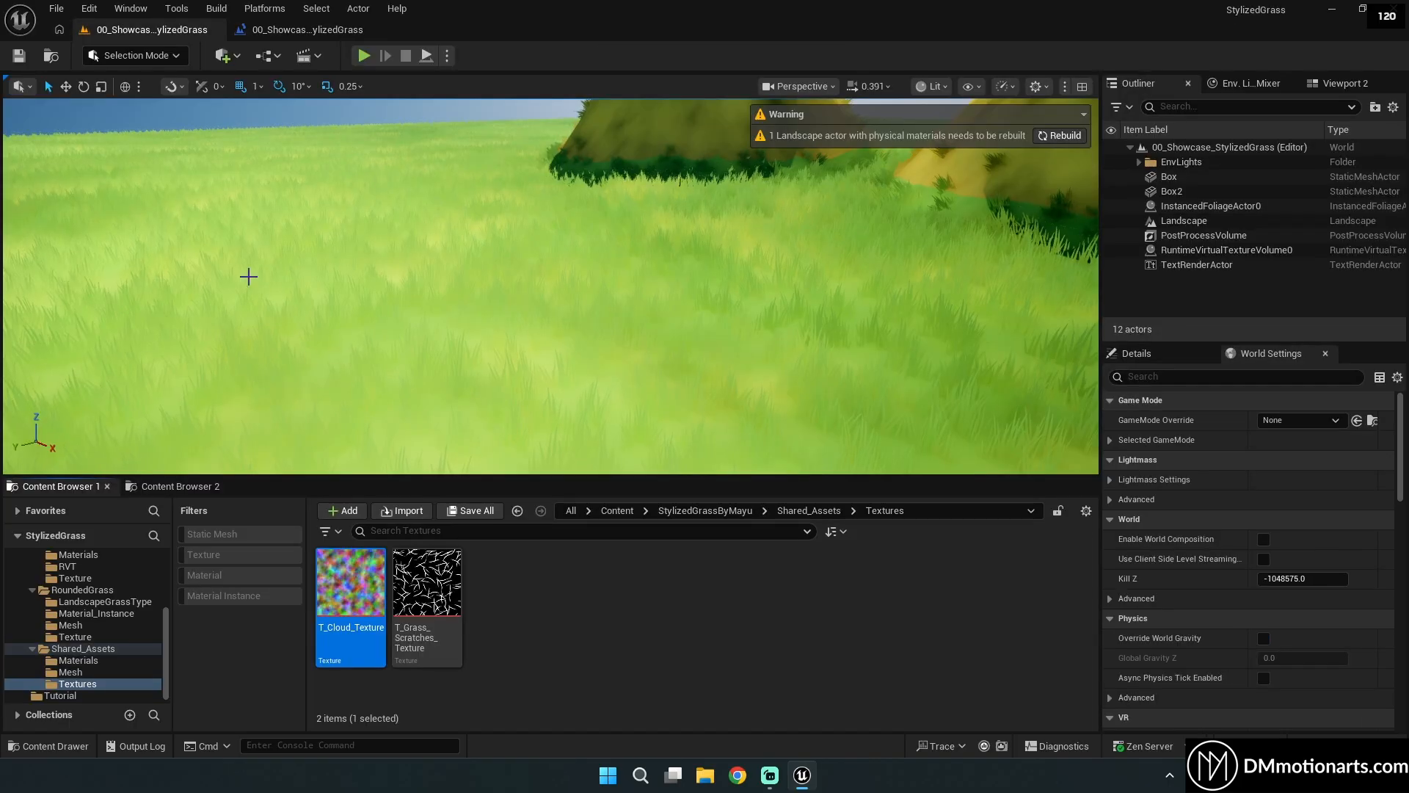
Look at T_Grass_Scratches_Texture in the shared Textures folder and at the grass surface in the level.
double_click(430, 595)
right_drag(516, 351, 516, 418)
right_drag(553, 321, 553, 279)
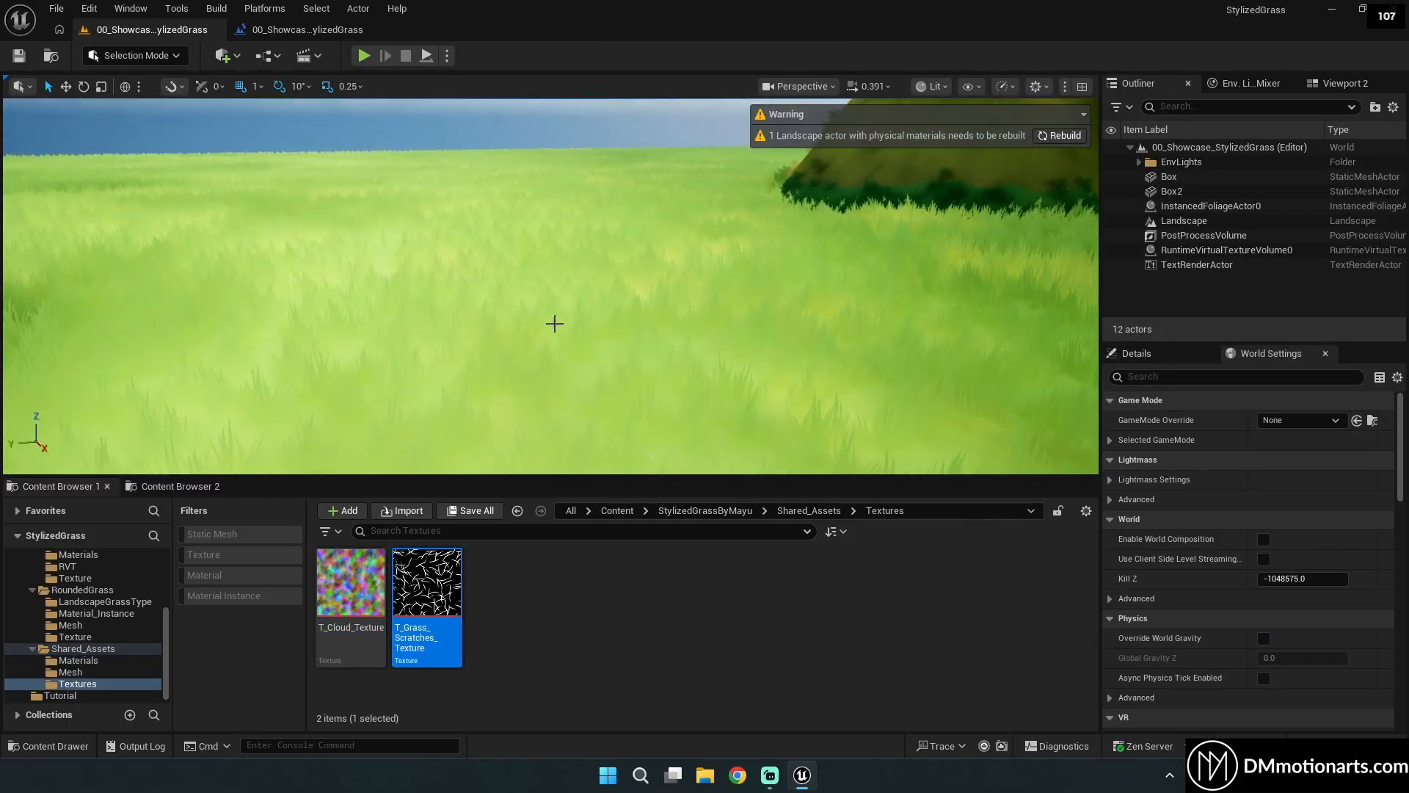
Rebuild the landscape's physical materials again and turn the level view toward the mounds.
click(1062, 136)
right_drag(599, 358, 675, 382)
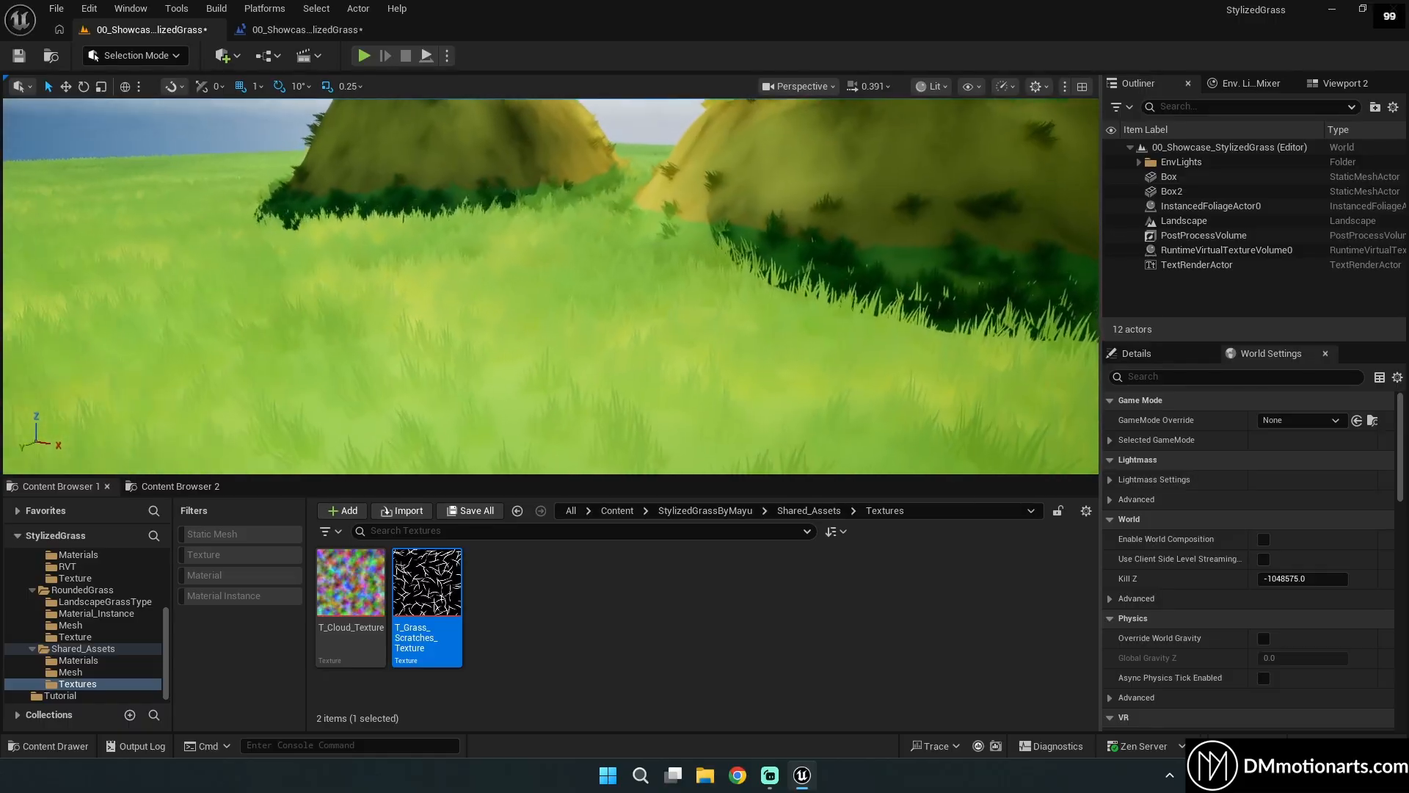
Go up to the Content folder in the first content browser and open its StylizedGrassByMayu folder.
click(672, 513)
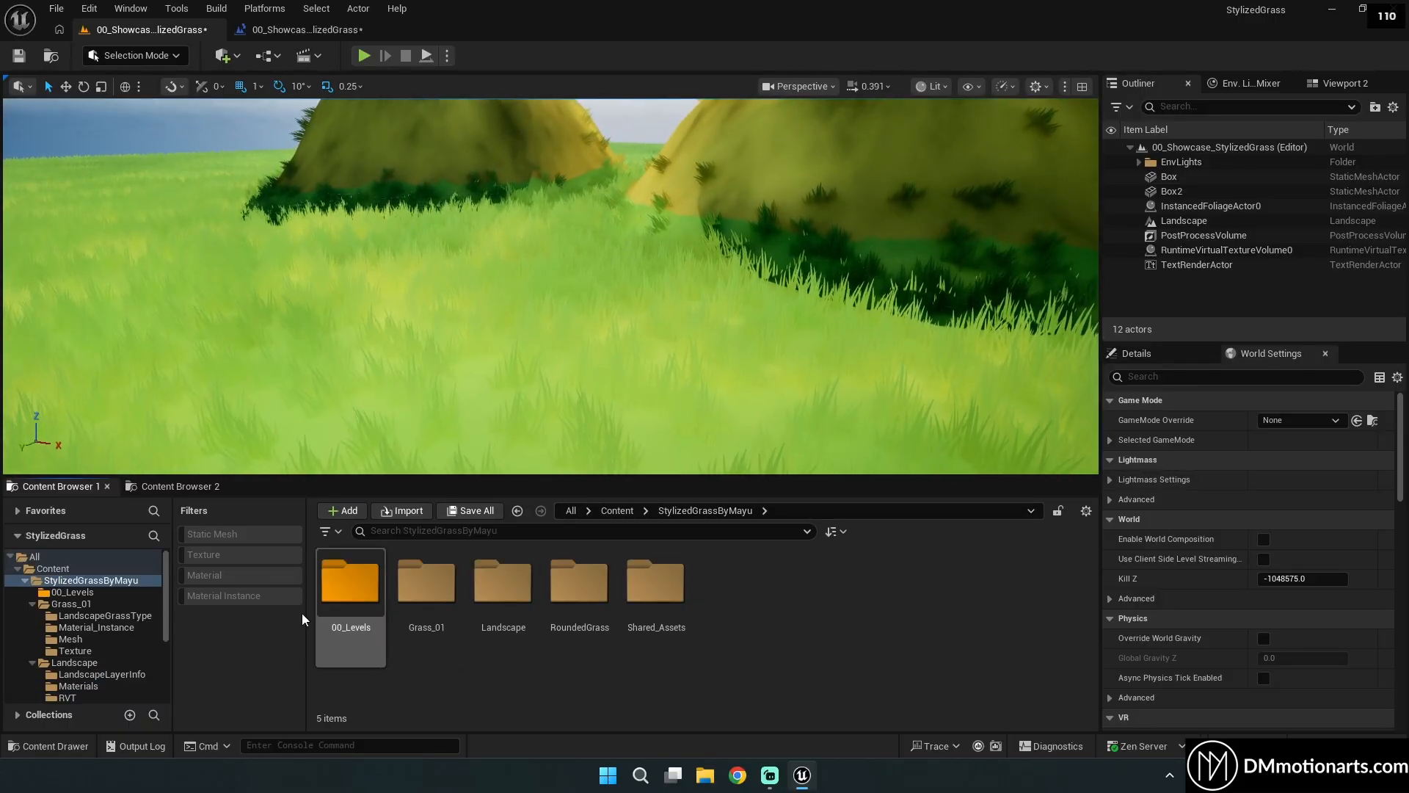
click(614, 512)
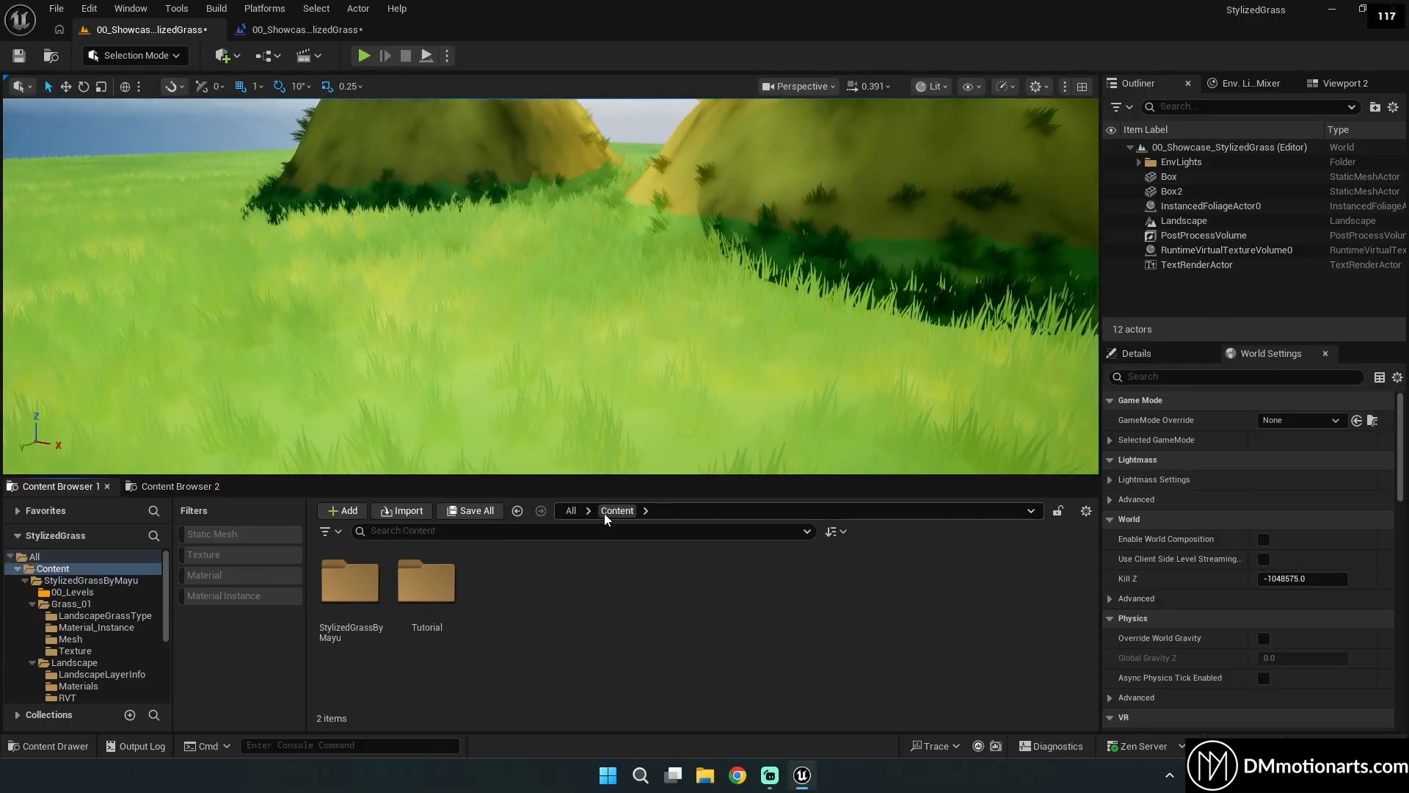
click(418, 589)
double_click(348, 588)
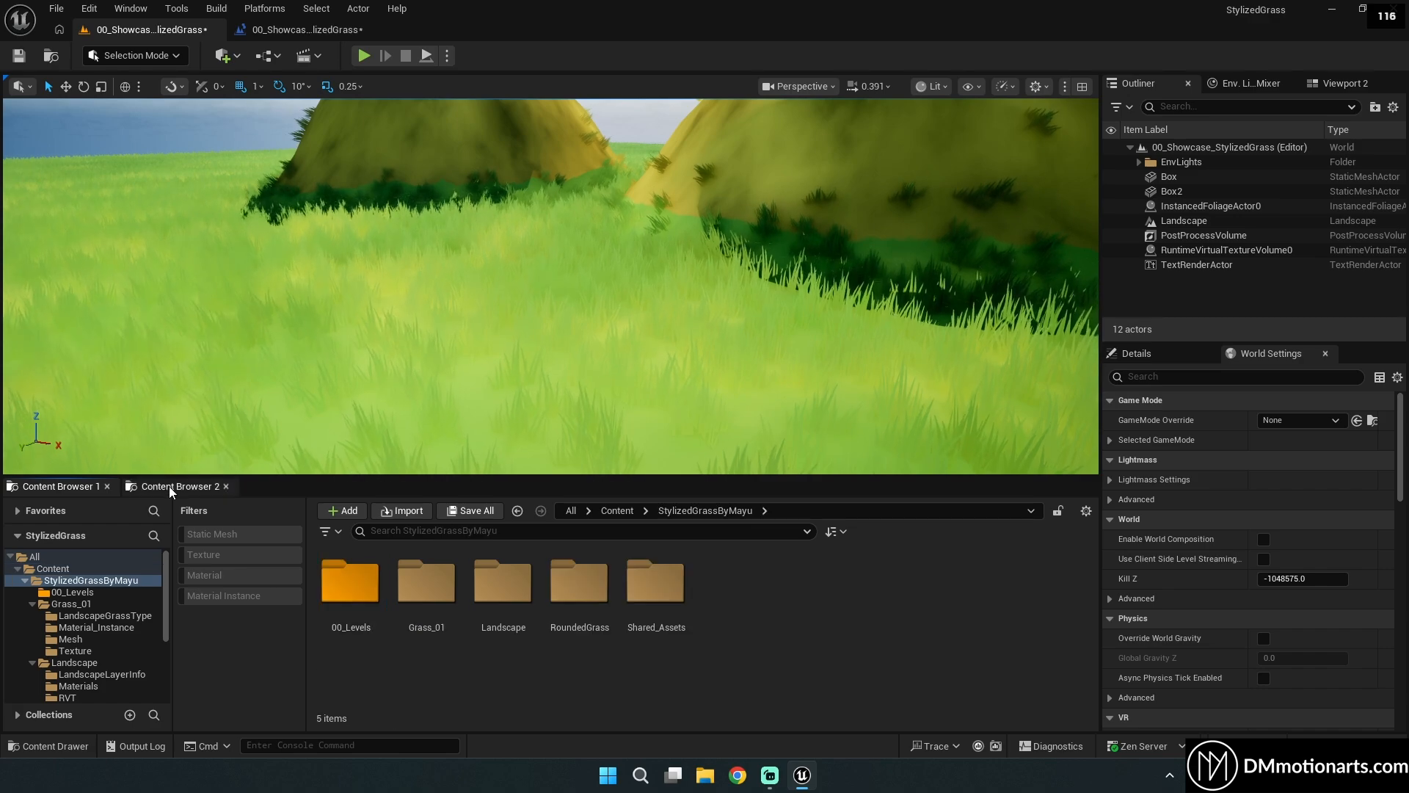
Show the Content folder in Content Browser 2 while keeping StylizedGrassByMayu open in Content Browser 1.
click(167, 486)
click(41, 487)
click(172, 490)
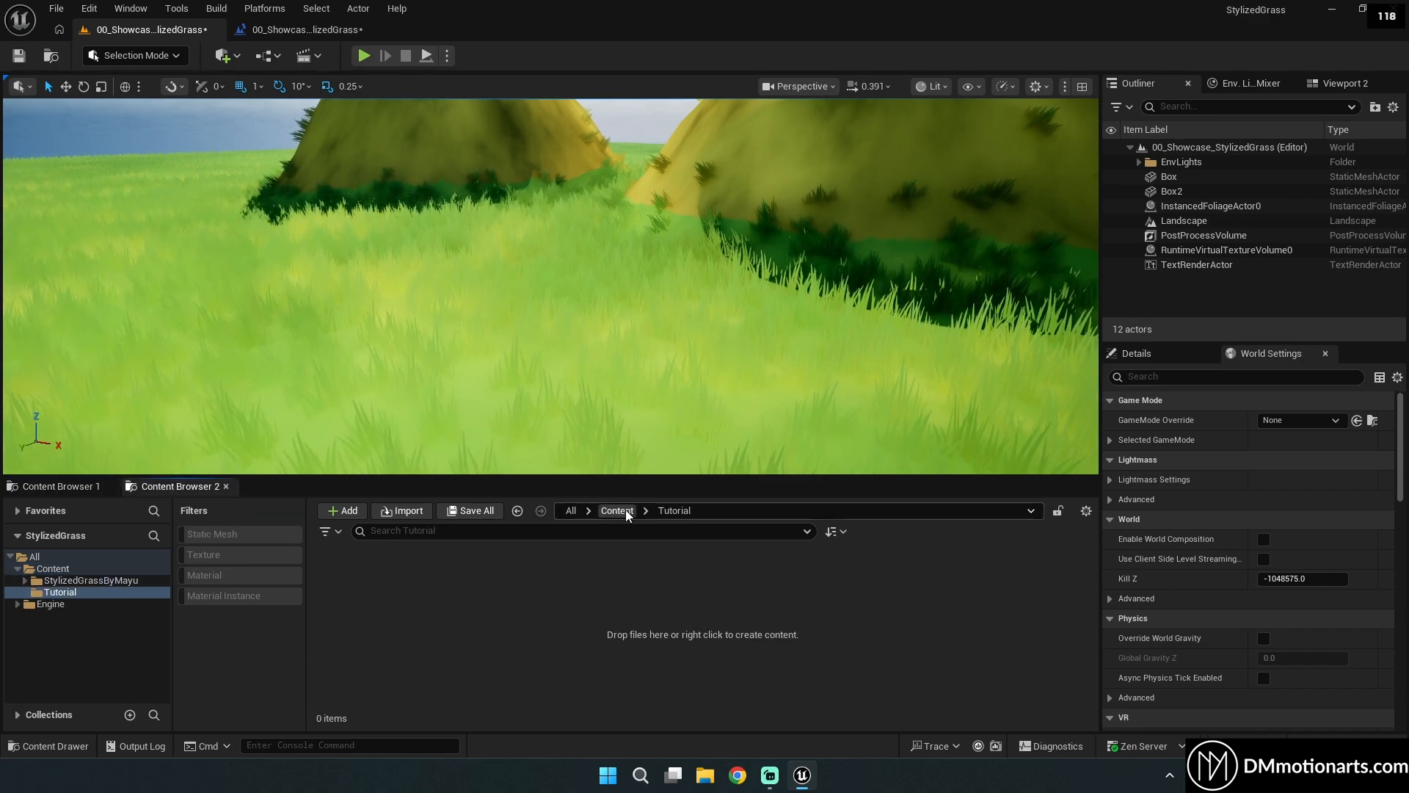
click(626, 509)
click(37, 482)
click(146, 484)
click(65, 487)
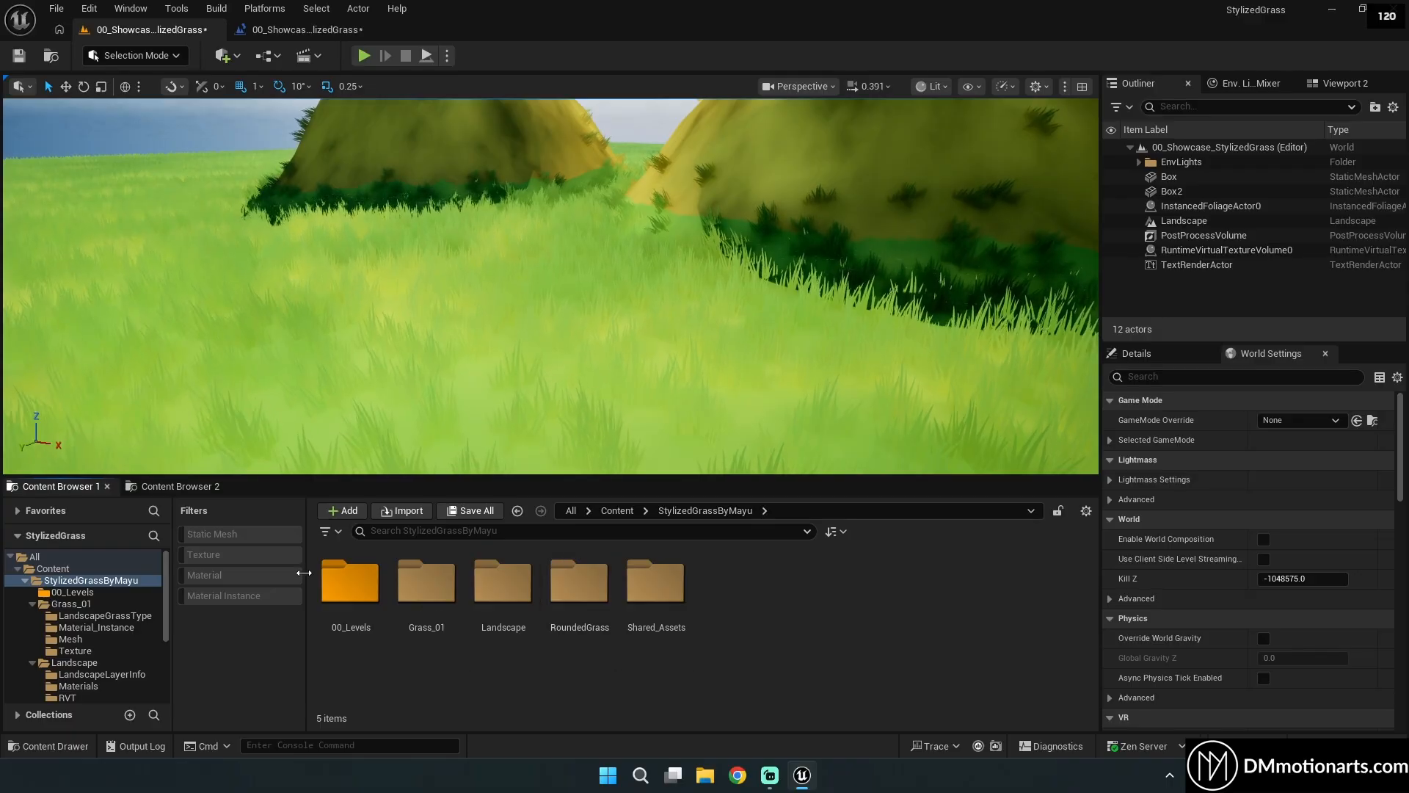
click(165, 487)
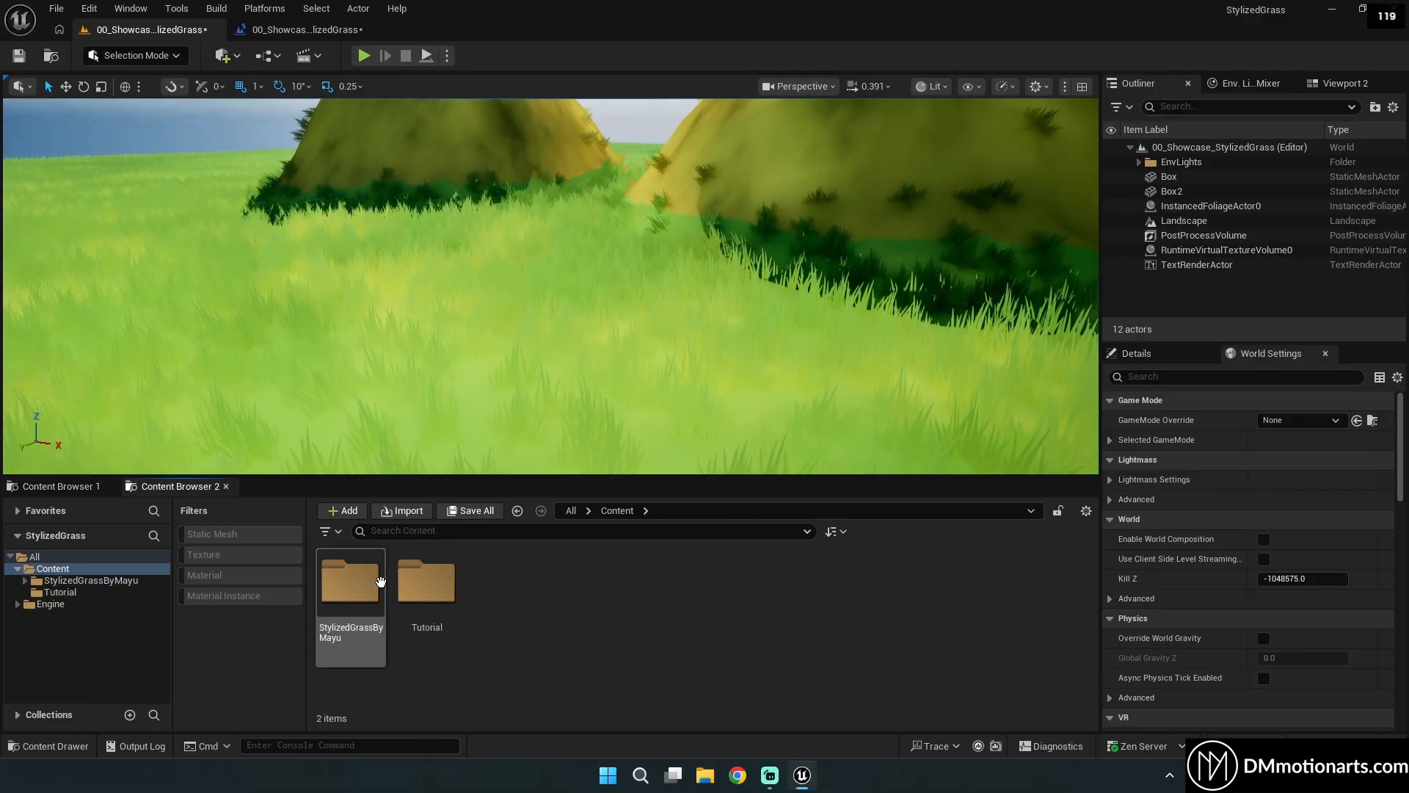
Create a folder named Level inside the Tutorial folder and open it.
double_click(404, 608)
right_click(542, 624)
click(614, 149)
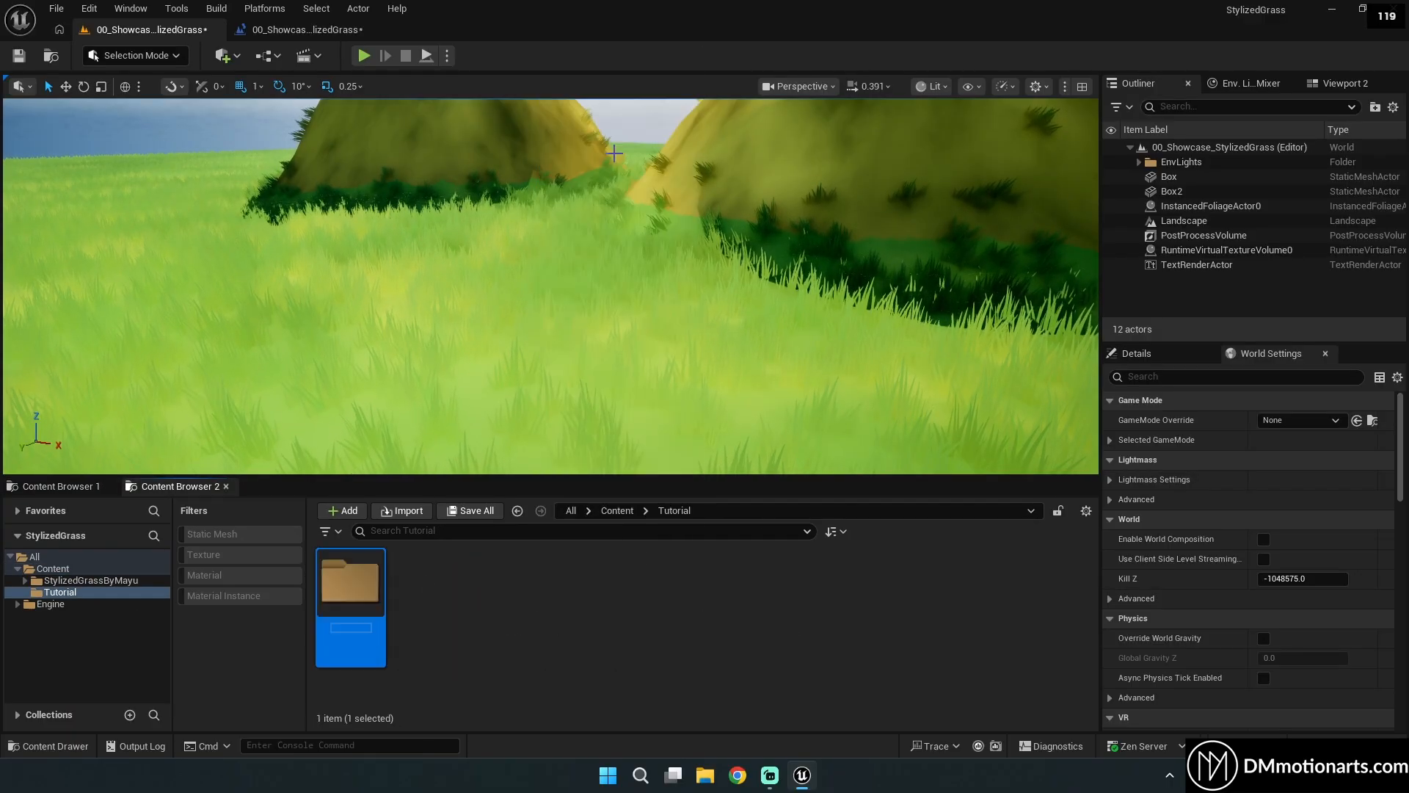
text(Level)
key(Return)
key(Return)
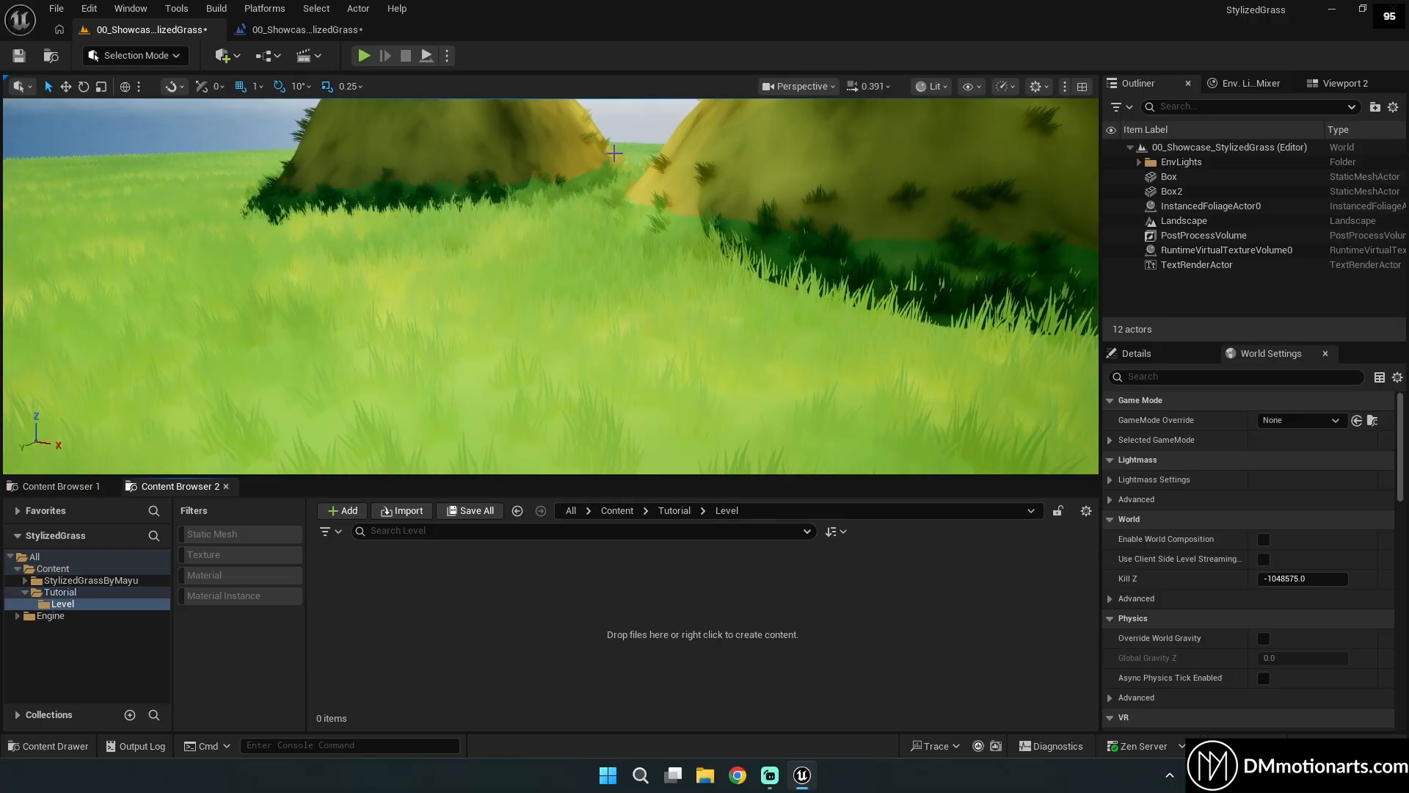
Create a new level asset with its default name in the Level folder and open it.
right_click(535, 646)
click(613, 248)
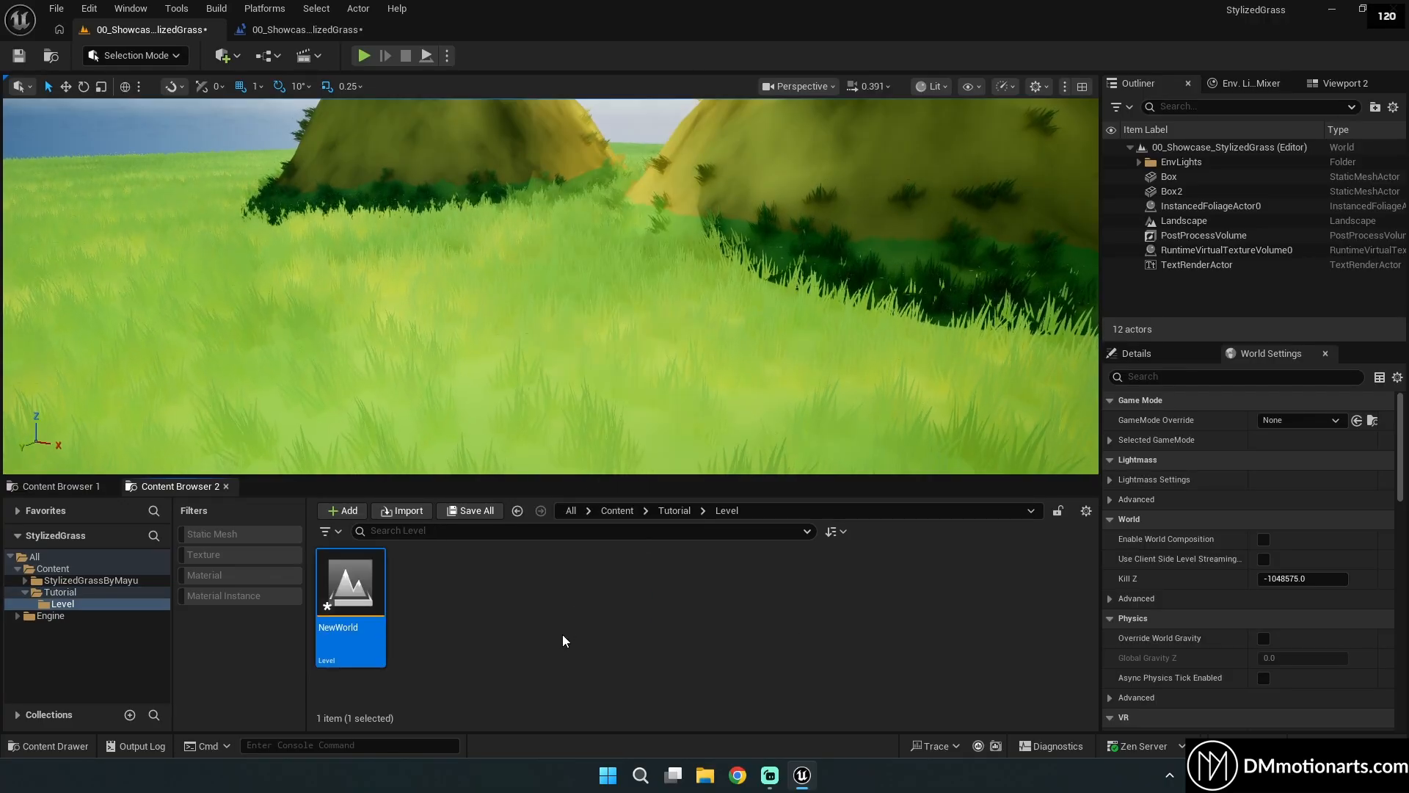
key(Return)
key(Return)
click(778, 553)
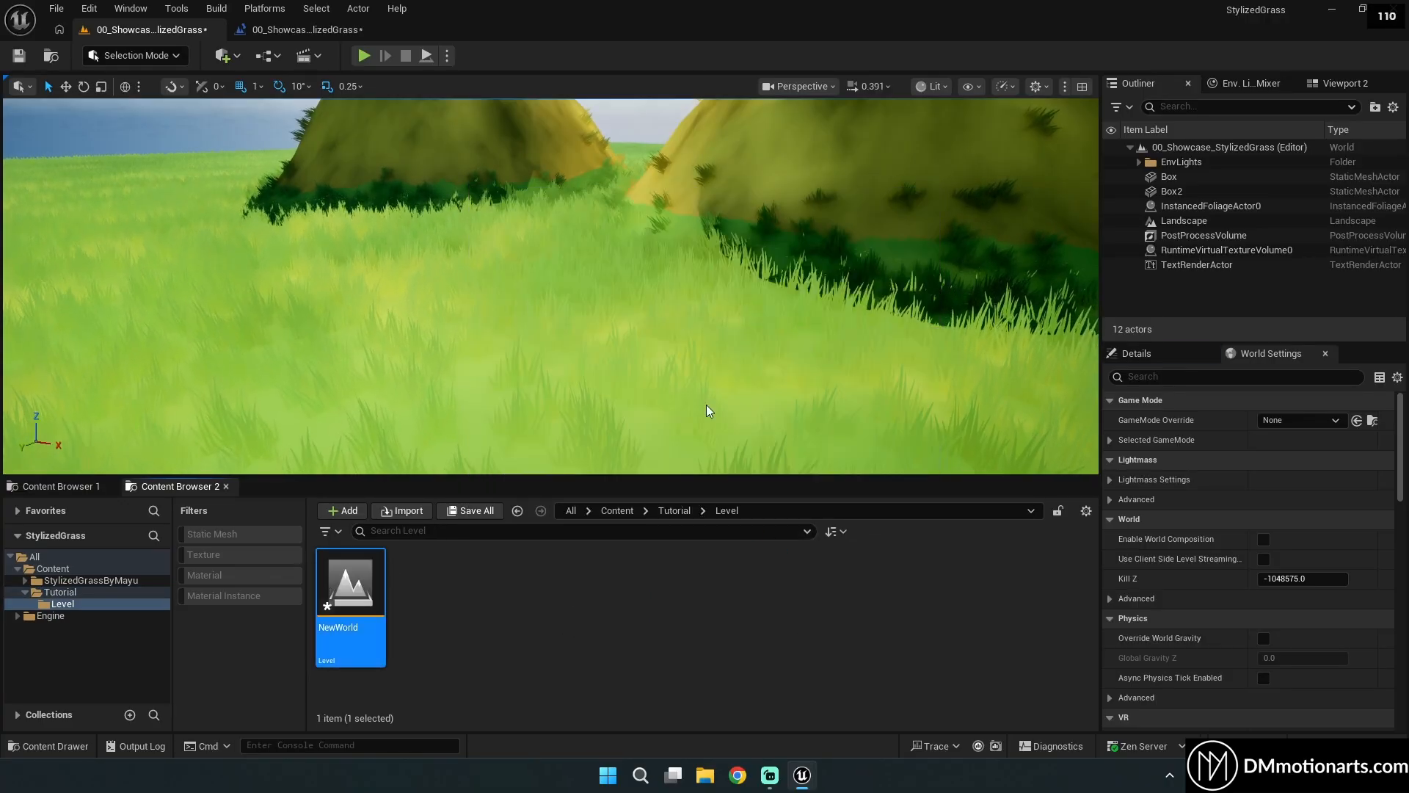
Create a new landscape in the empty level with the section size set to 7×7 quads.
click(163, 55)
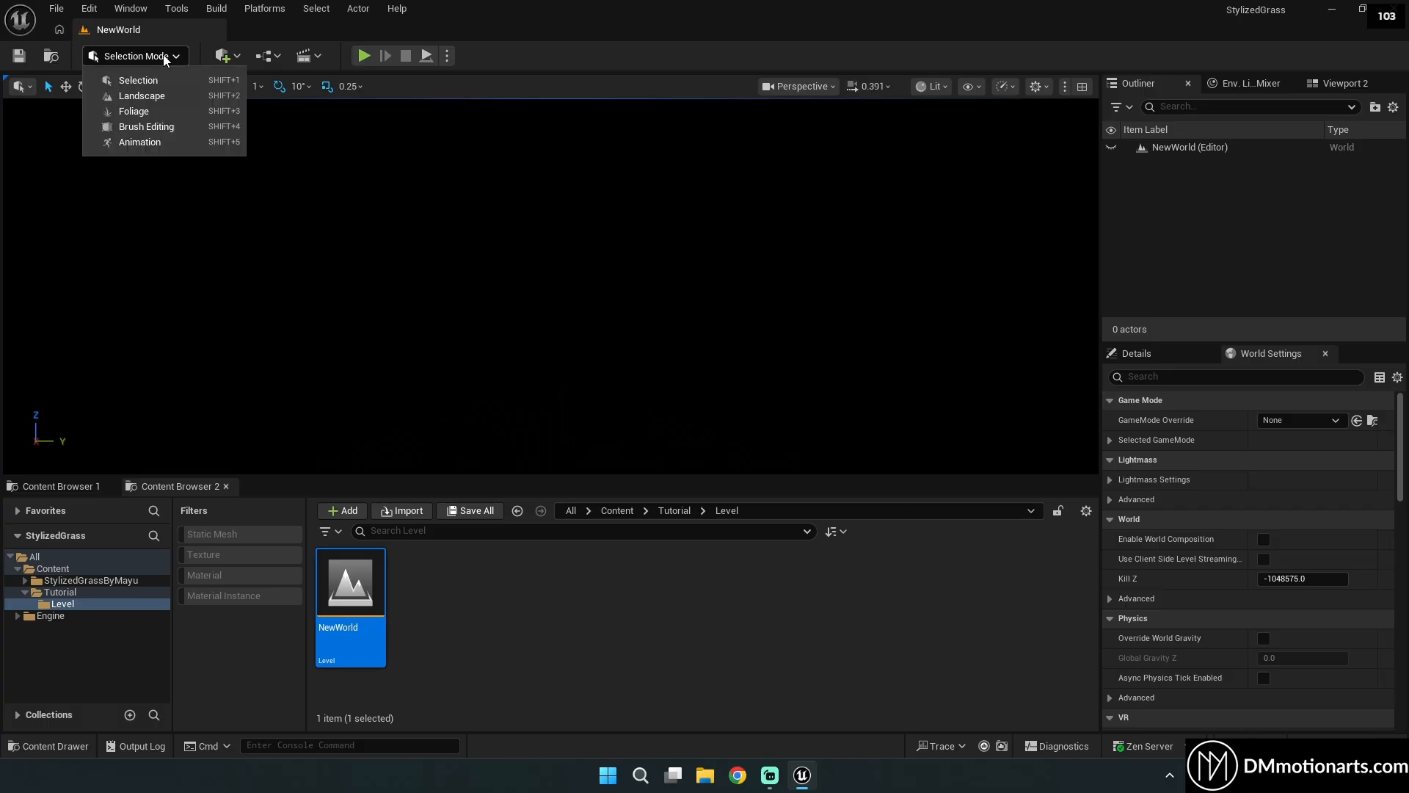
click(161, 100)
scroll(152, 350, down, 2)
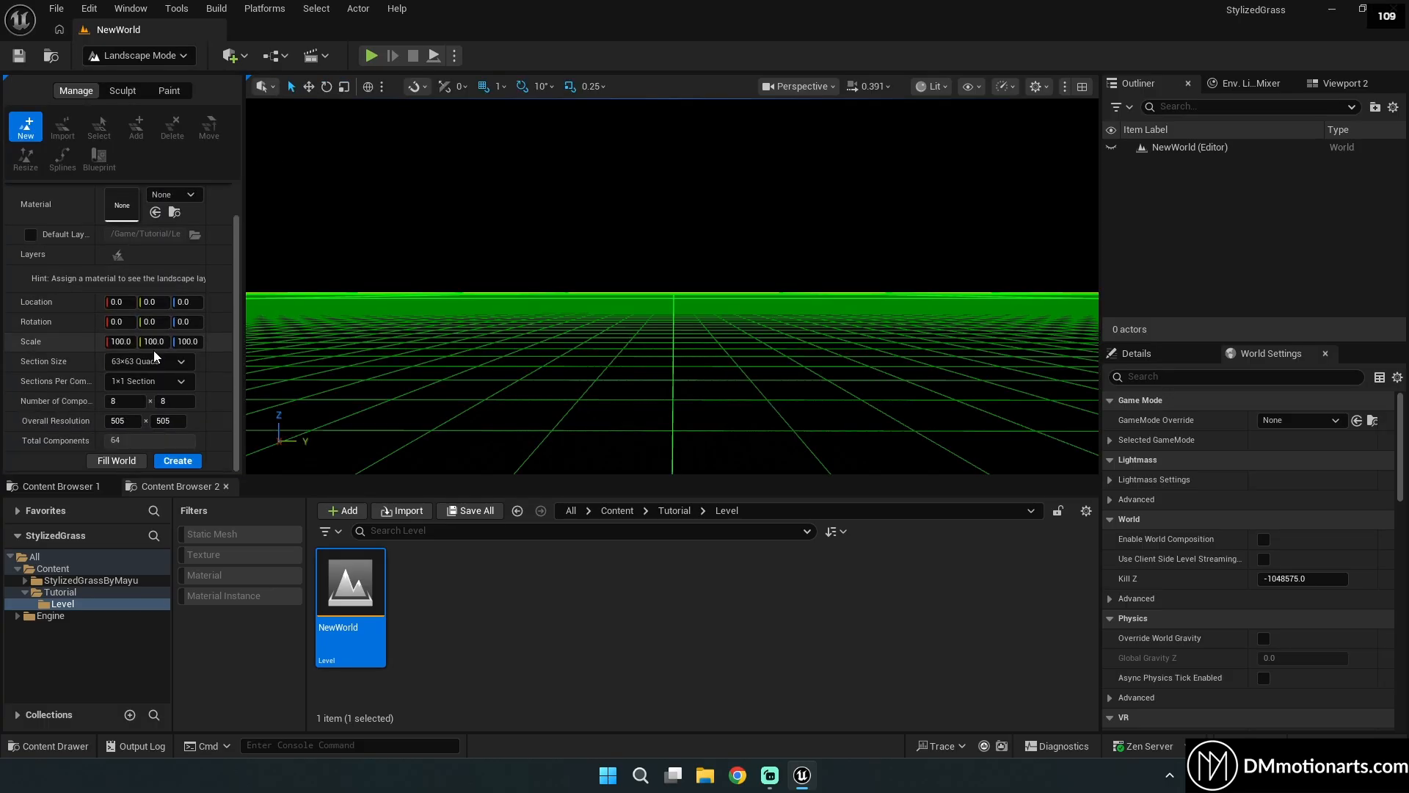
scroll(170, 399, up, 2)
click(169, 403)
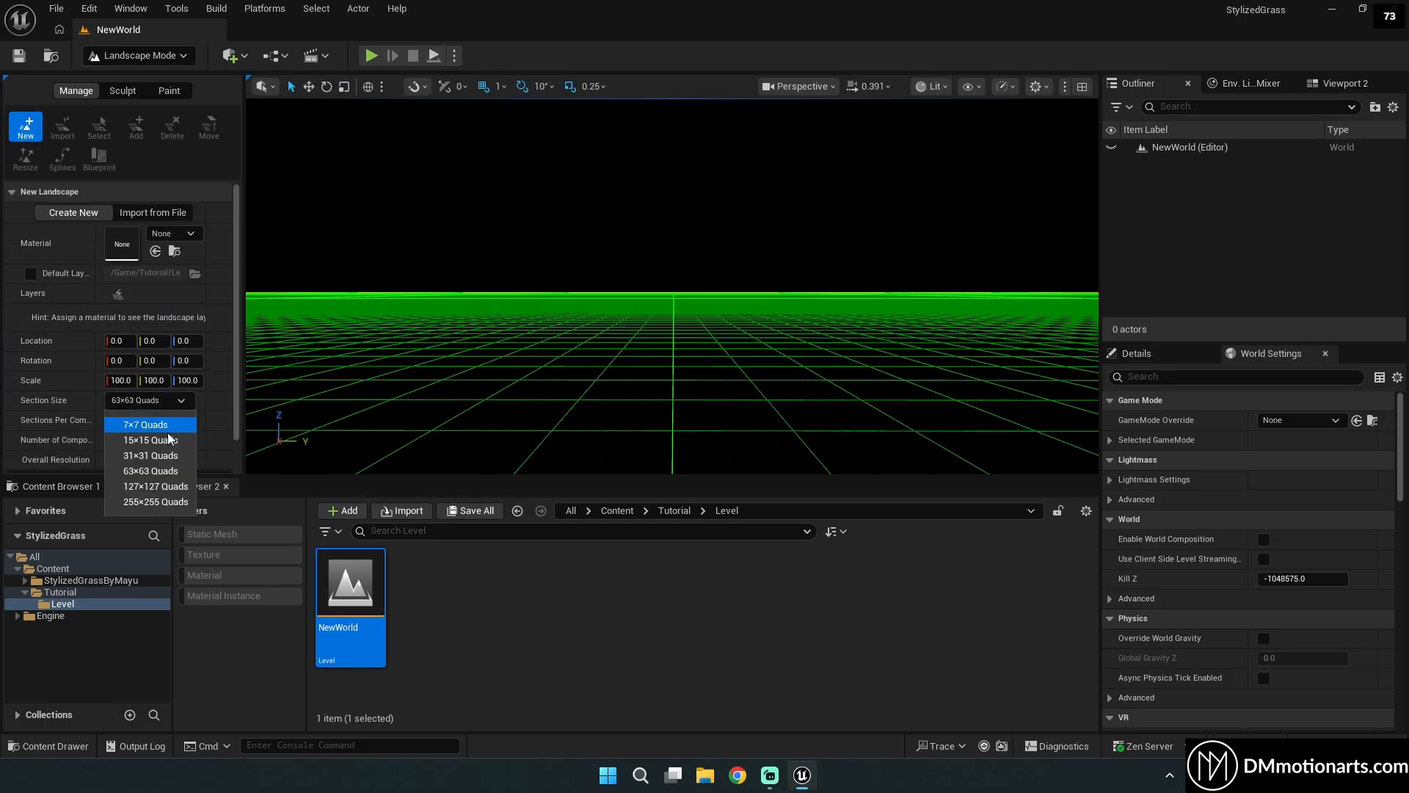
click(125, 430)
scroll(184, 440, down, 1)
click(184, 463)
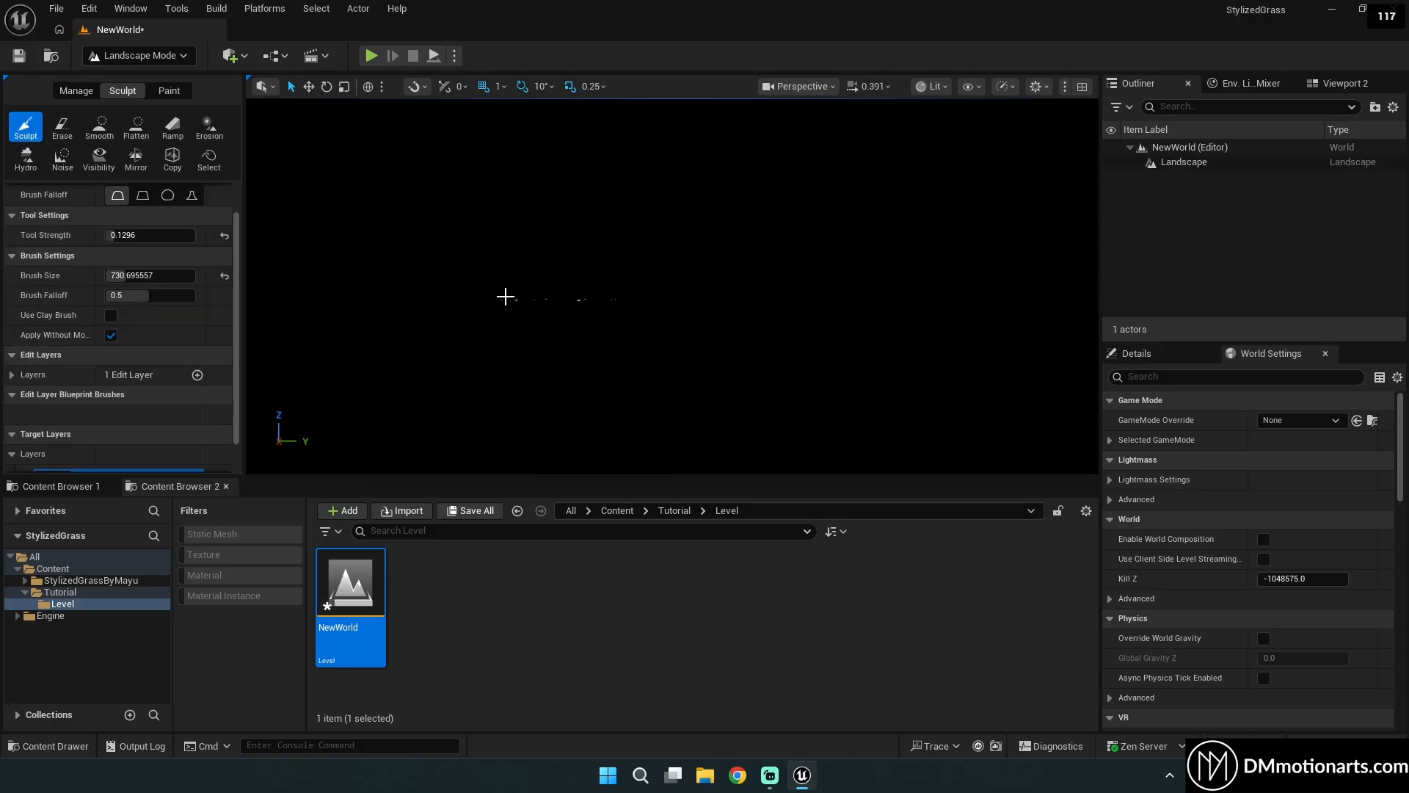
Return to Selection mode, bring up the Env. Light Mixer and check its entry among the editor windows.
click(156, 57)
click(161, 73)
click(1223, 83)
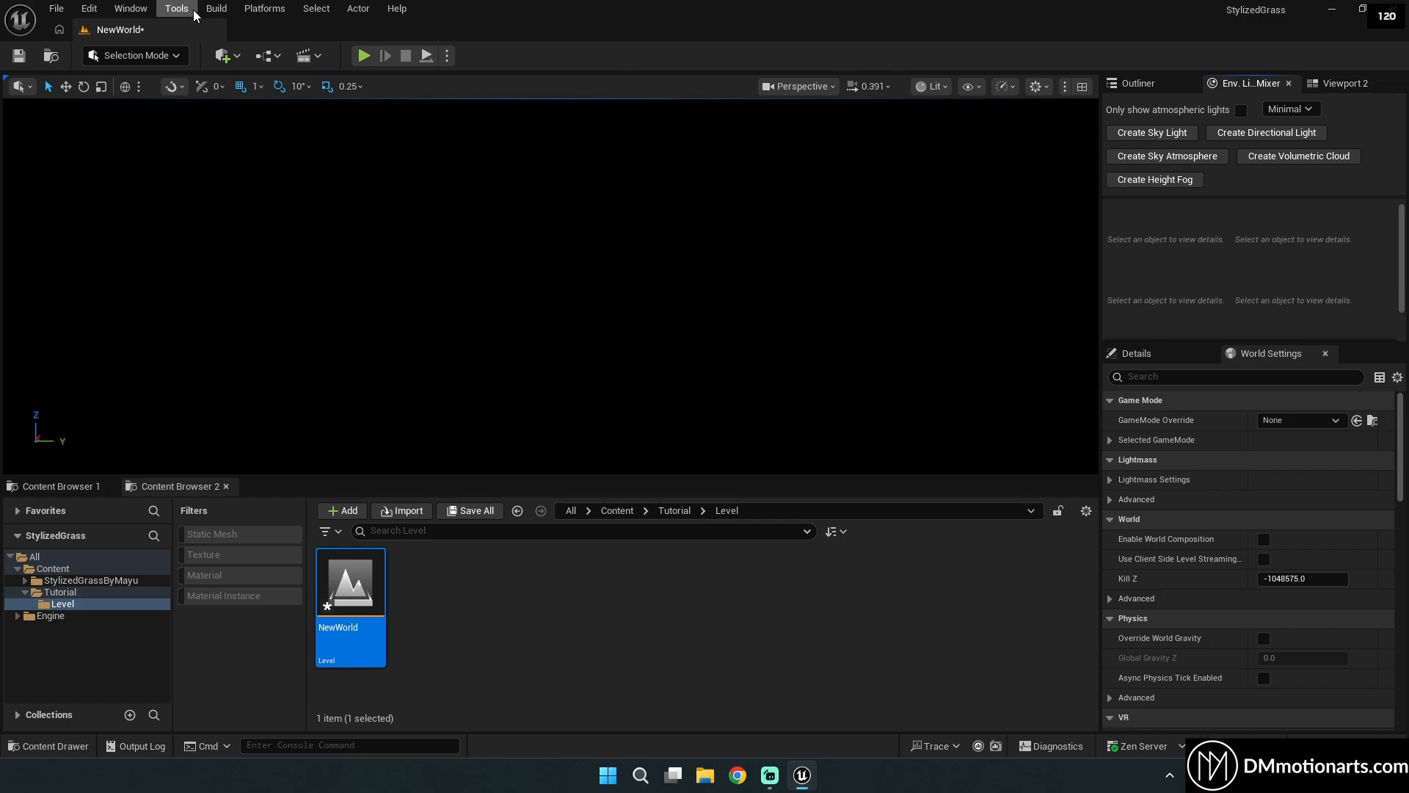
click(130, 8)
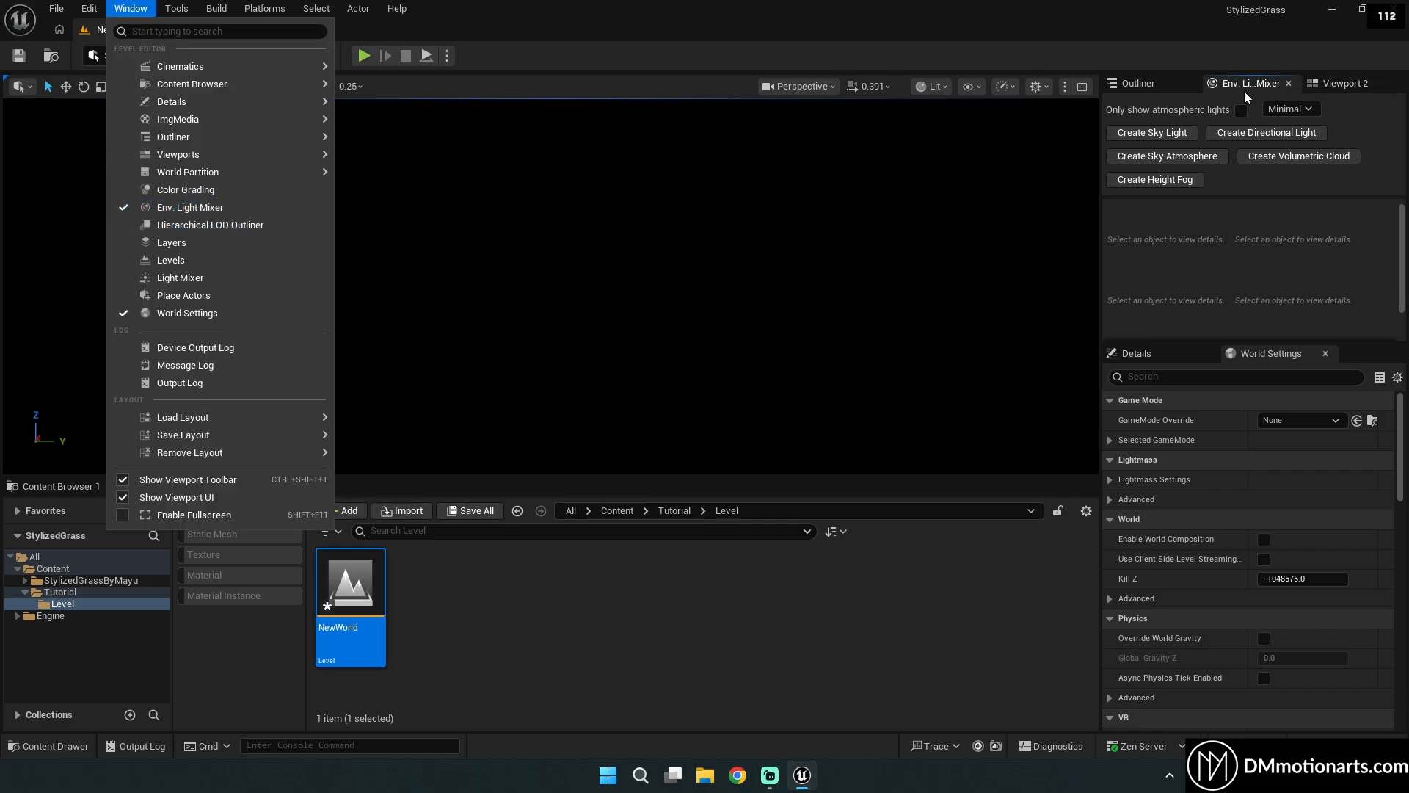
click(1155, 252)
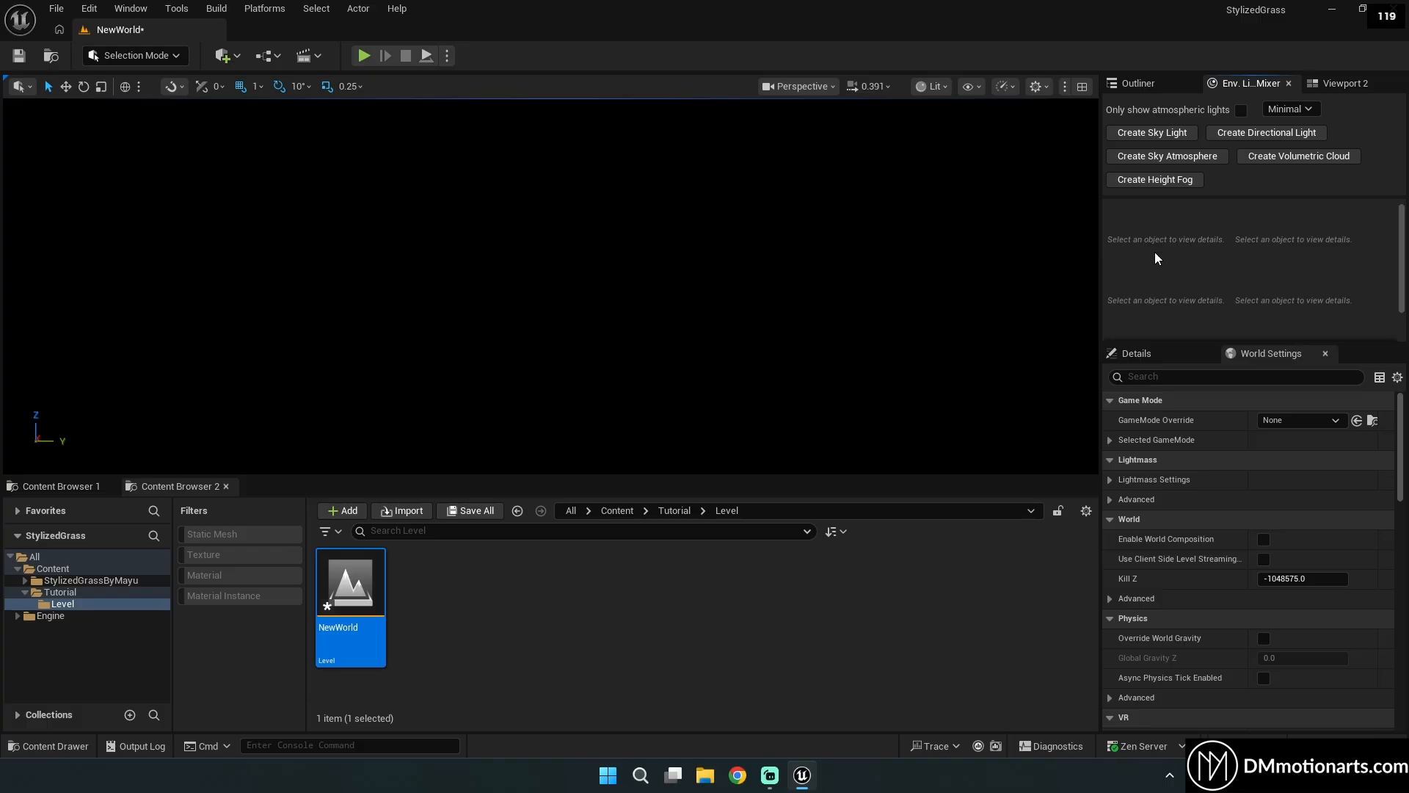
Create a sky light, directional light, sky atmosphere, volumetric cloud and height fog with the Env. Light Mixer.
click(1150, 133)
click(1167, 133)
click(1180, 134)
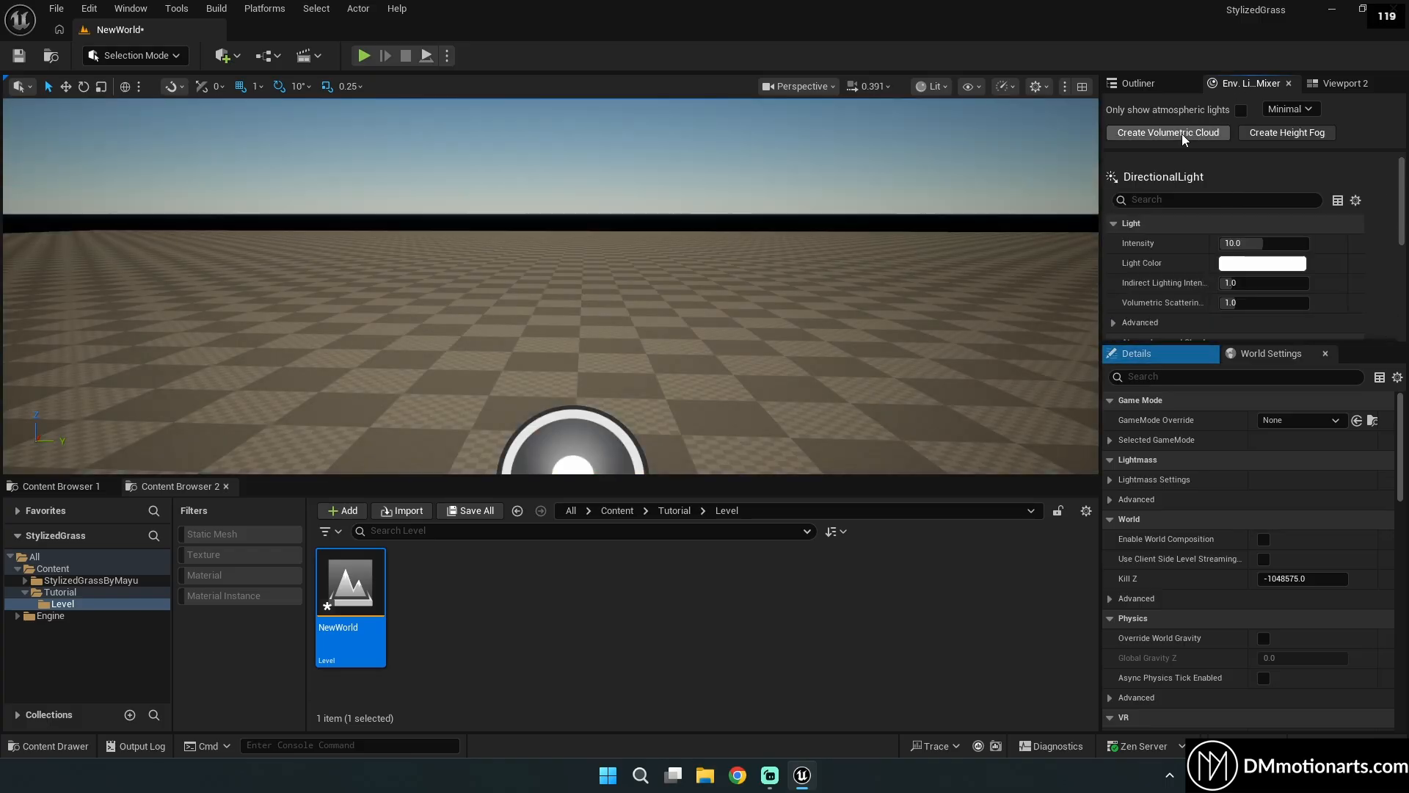
click(1181, 133)
click(1190, 134)
right_drag(551, 286, 527, 451)
key(s)
key(w)
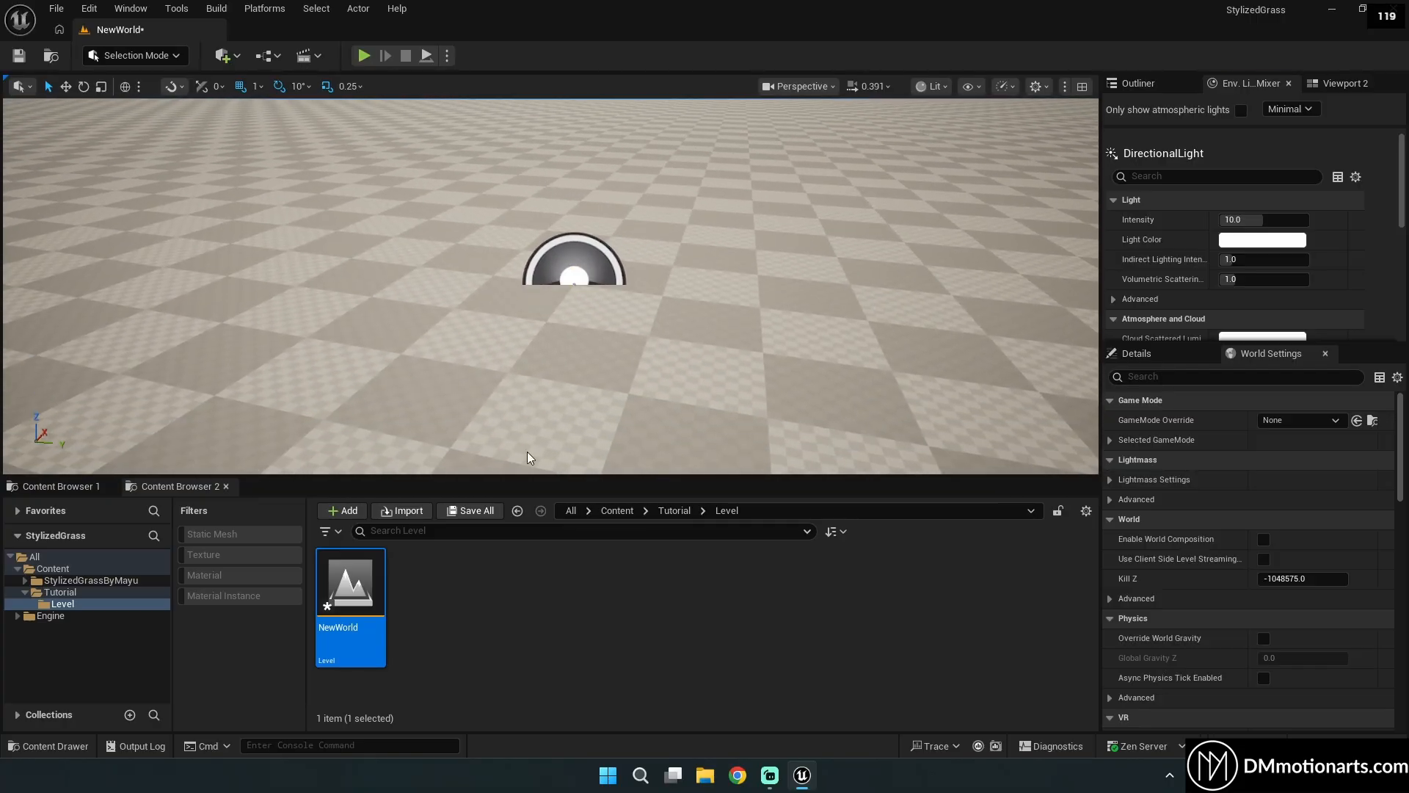
Save the new level and create a folder named Landscape inside the Tutorial folder.
click(671, 618)
right_click(657, 614)
click(585, 590)
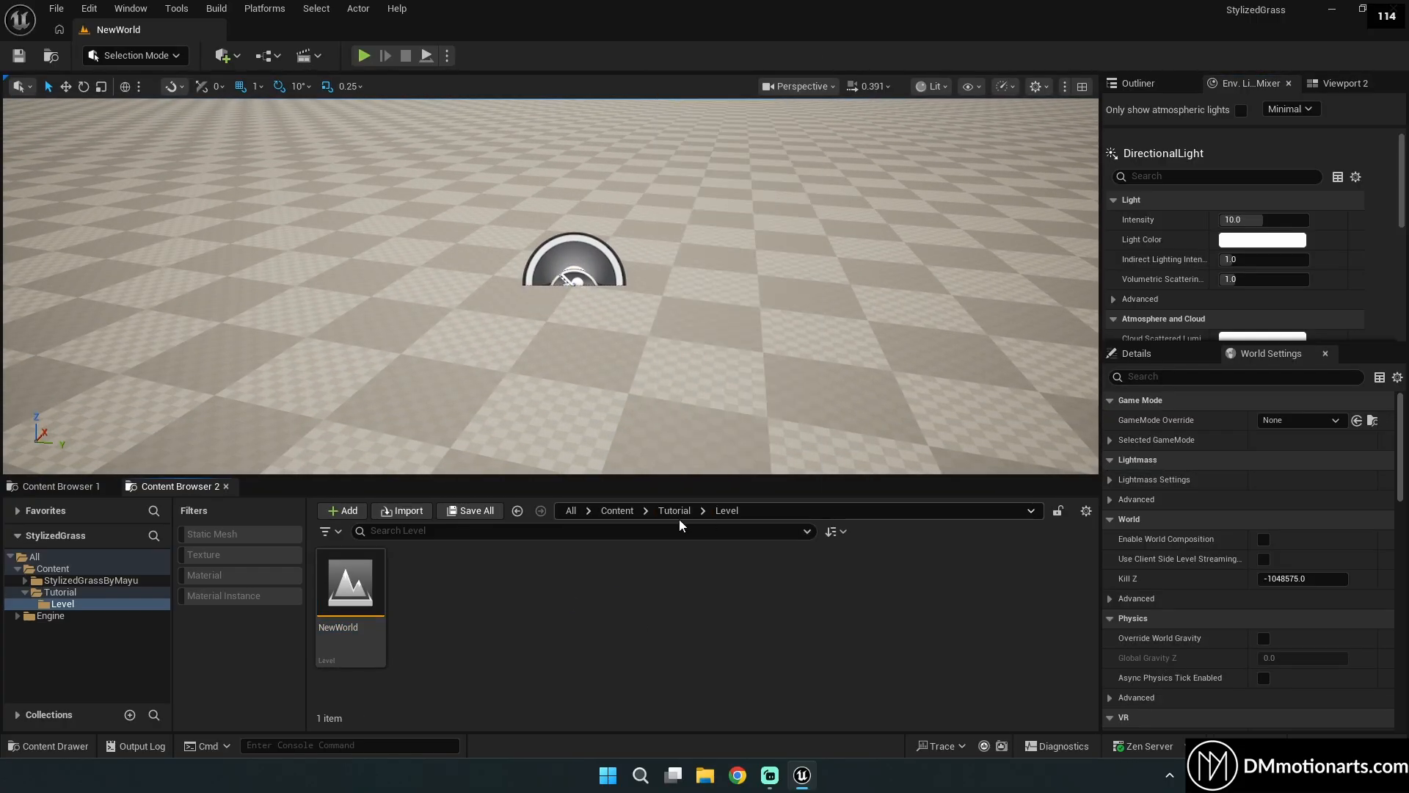
click(680, 518)
click(690, 516)
click(677, 511)
right_click(600, 610)
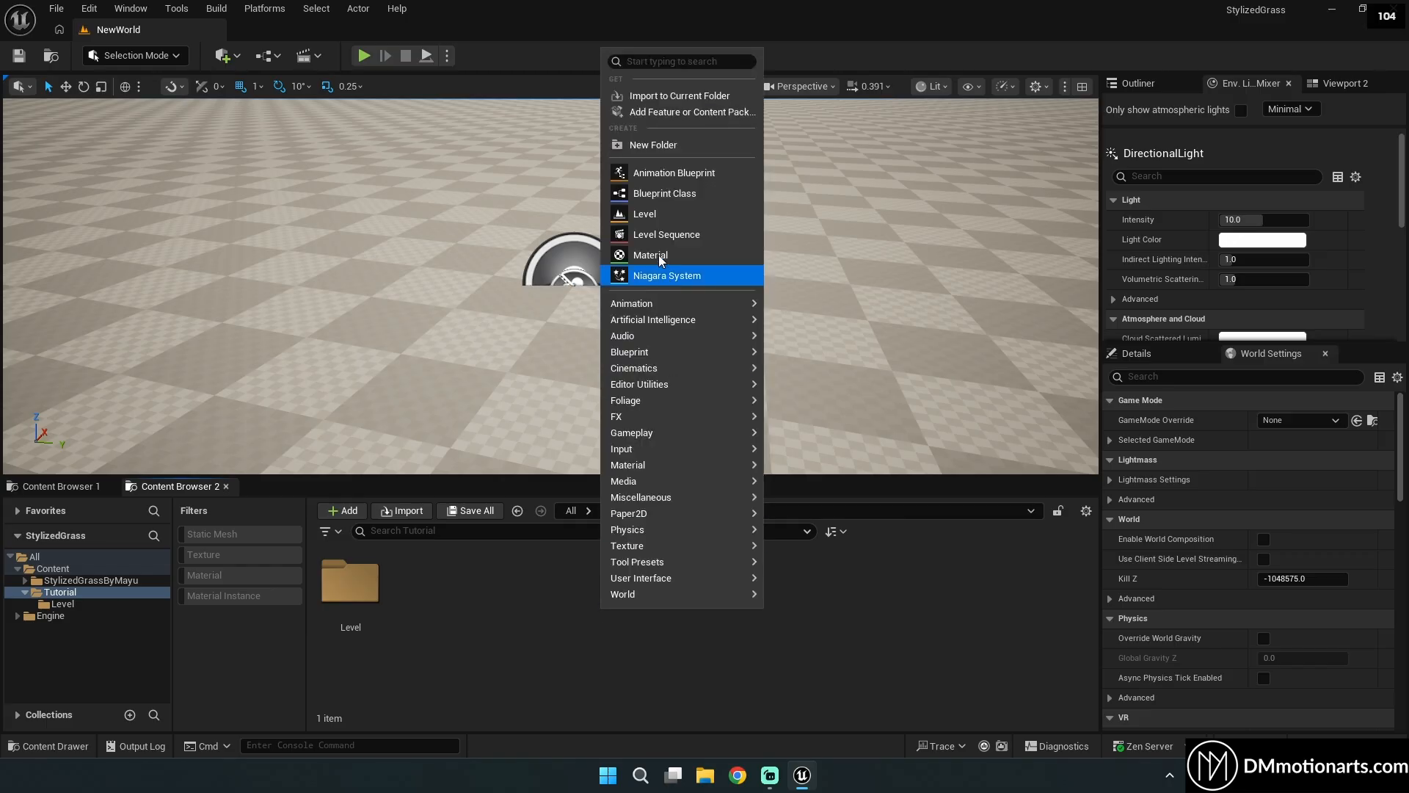
click(666, 146)
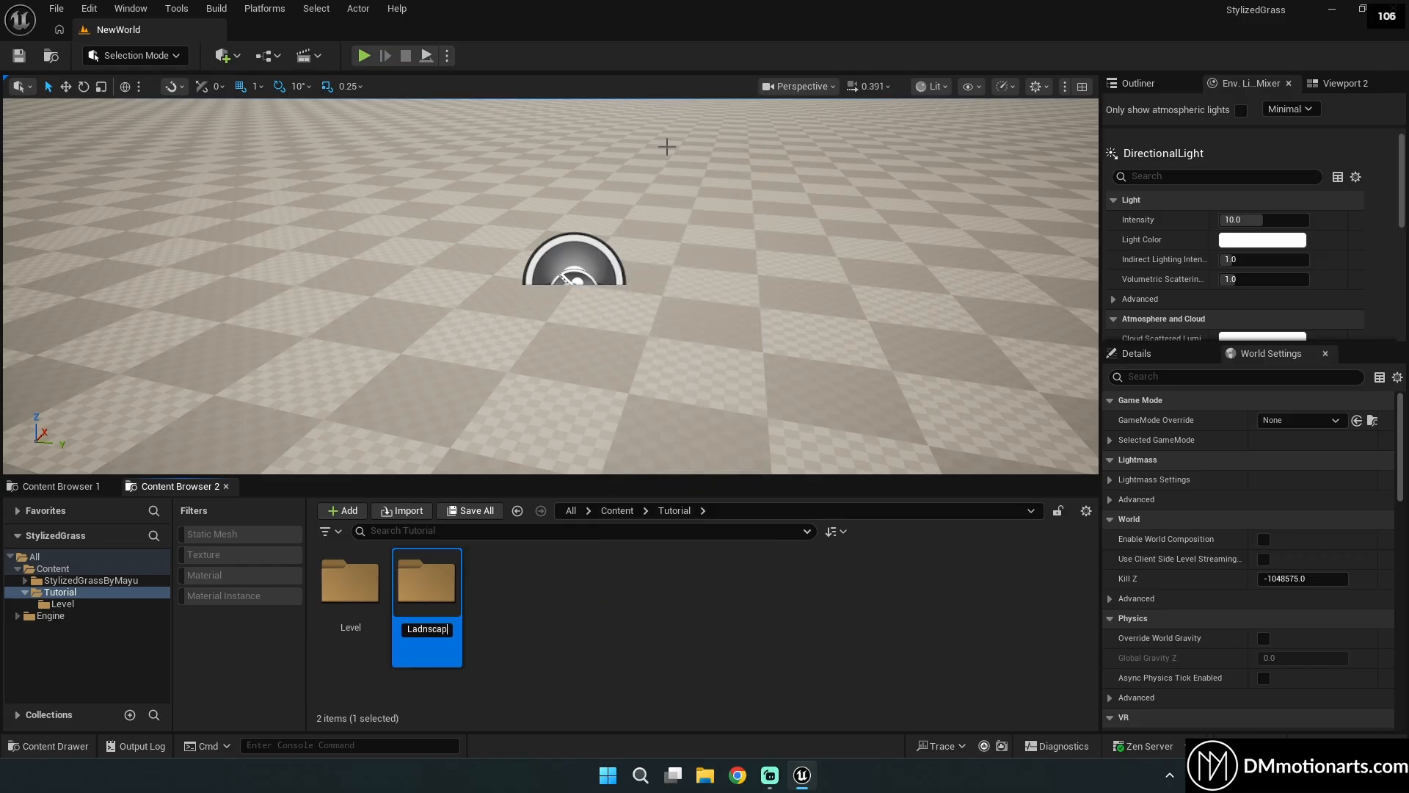
text(Landscape)
key(Return)
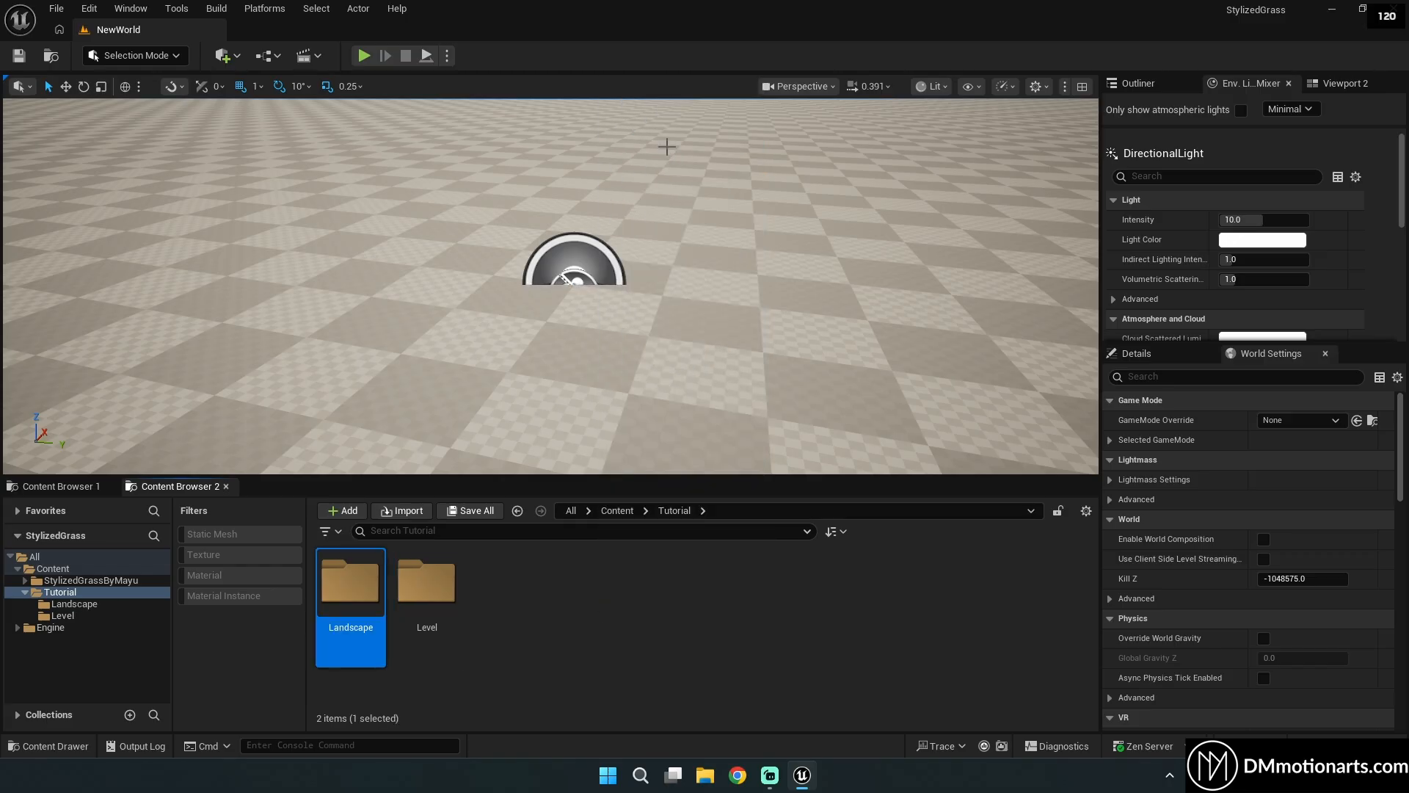
Copy M_StylizedWorld_Landscape from StylizedGrassByMayu's Landscape/Materials folder into the Tutorial/Landscape folder.
click(89, 488)
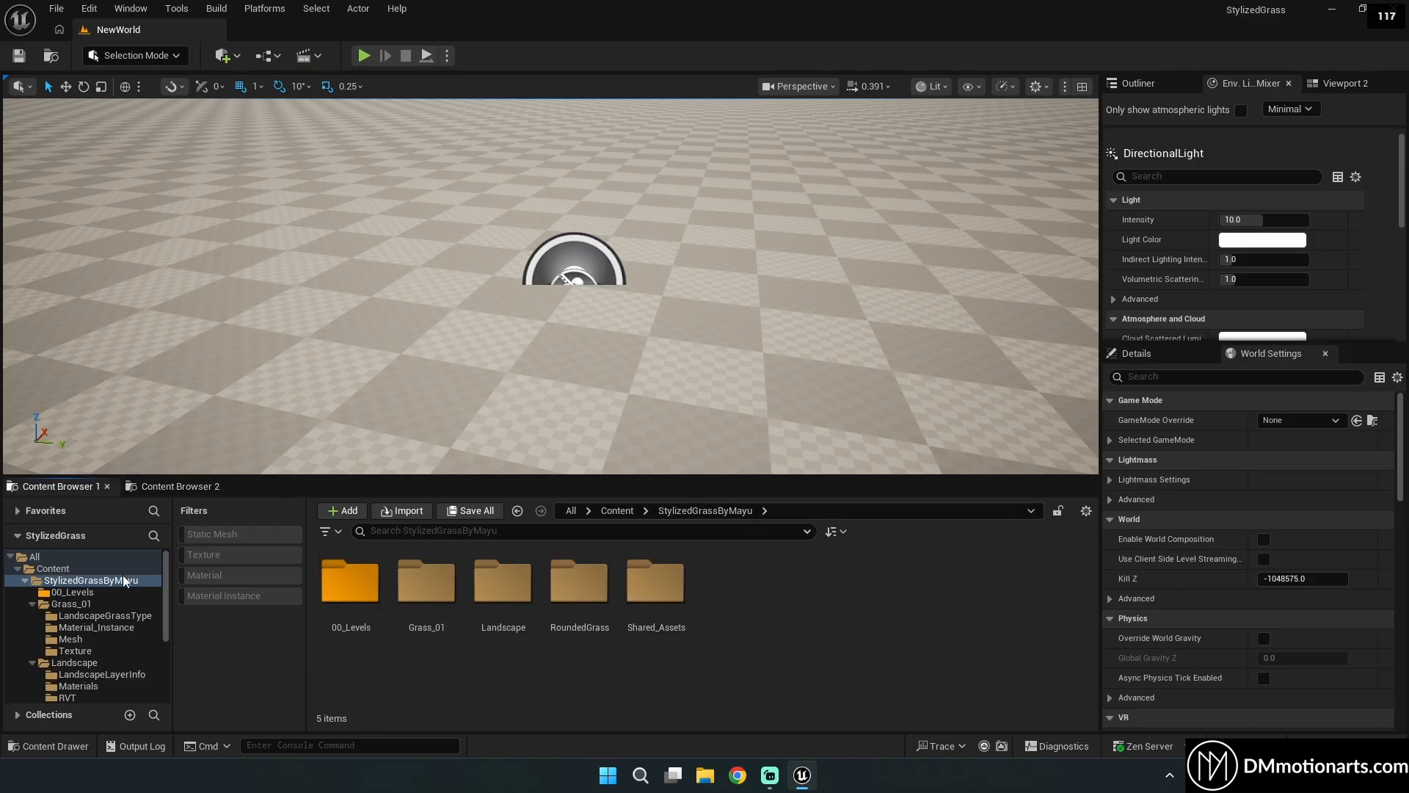
double_click(480, 578)
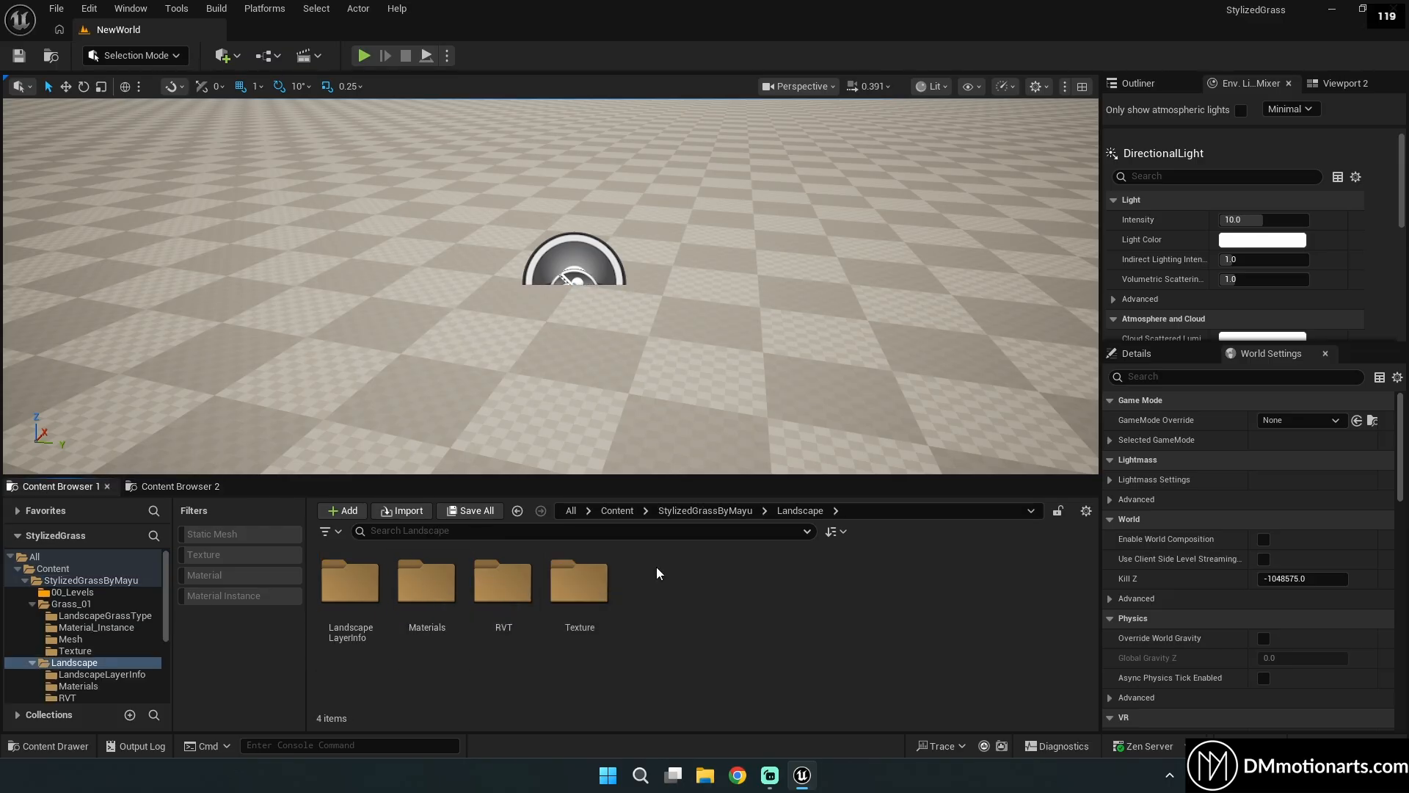
double_click(422, 583)
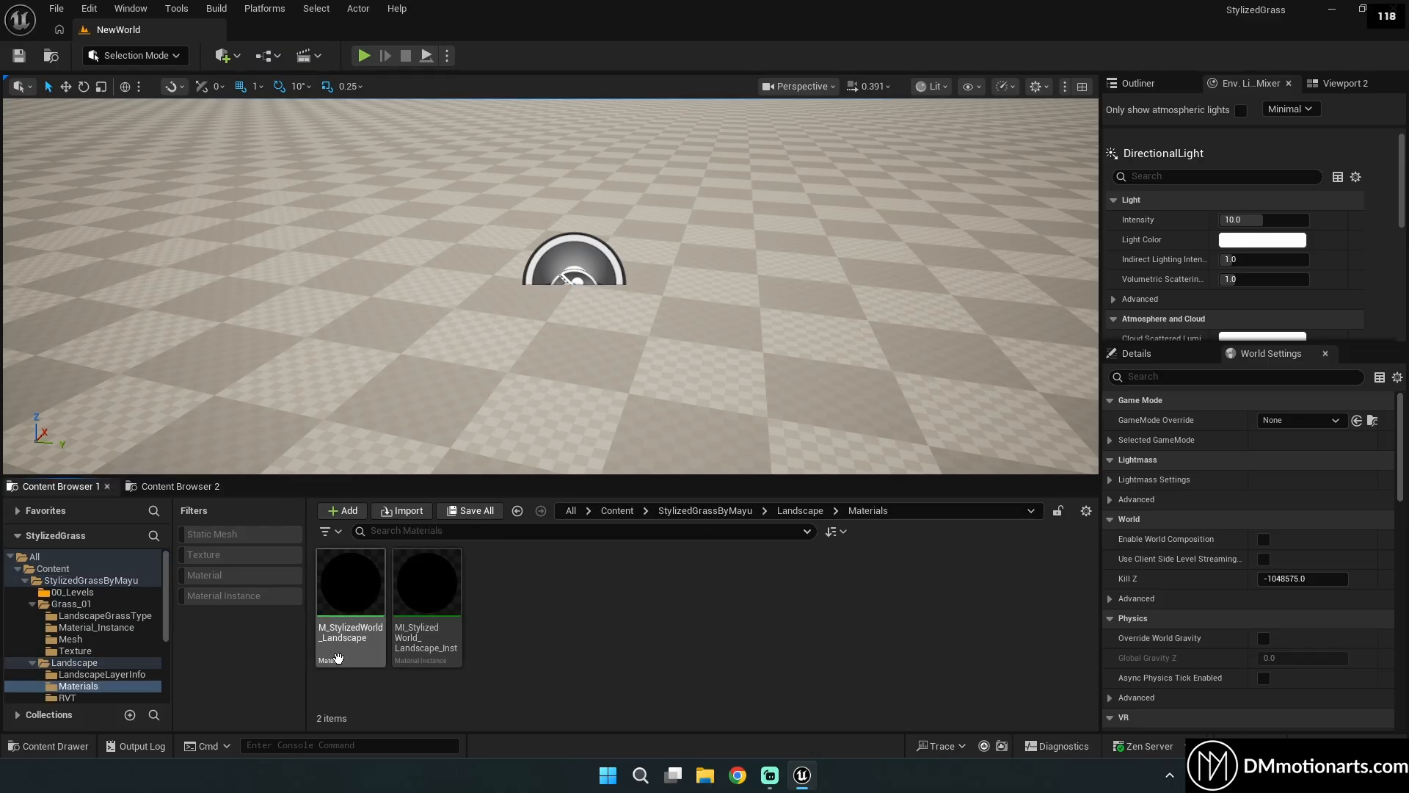
click(364, 593)
click(175, 485)
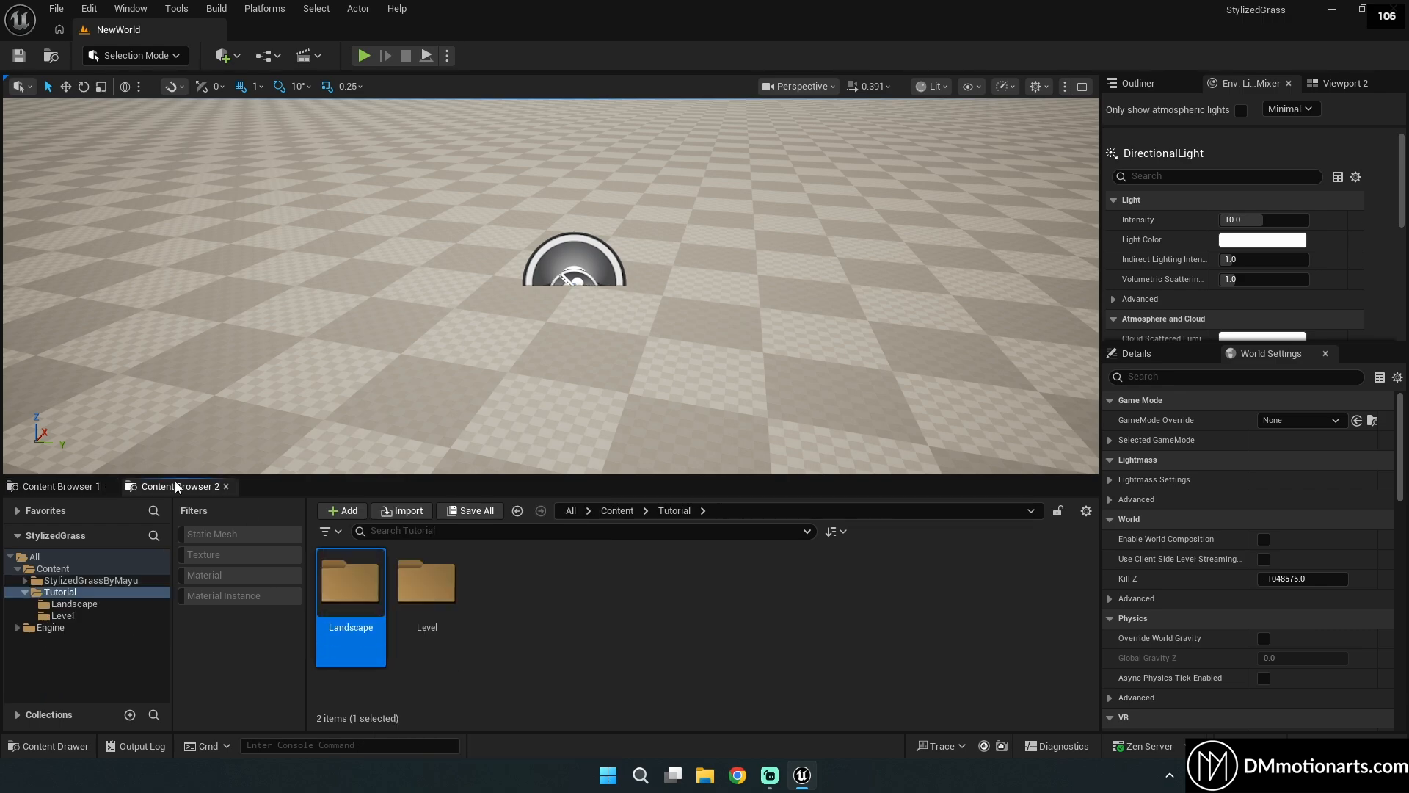
double_click(365, 586)
key(ctrl+v)
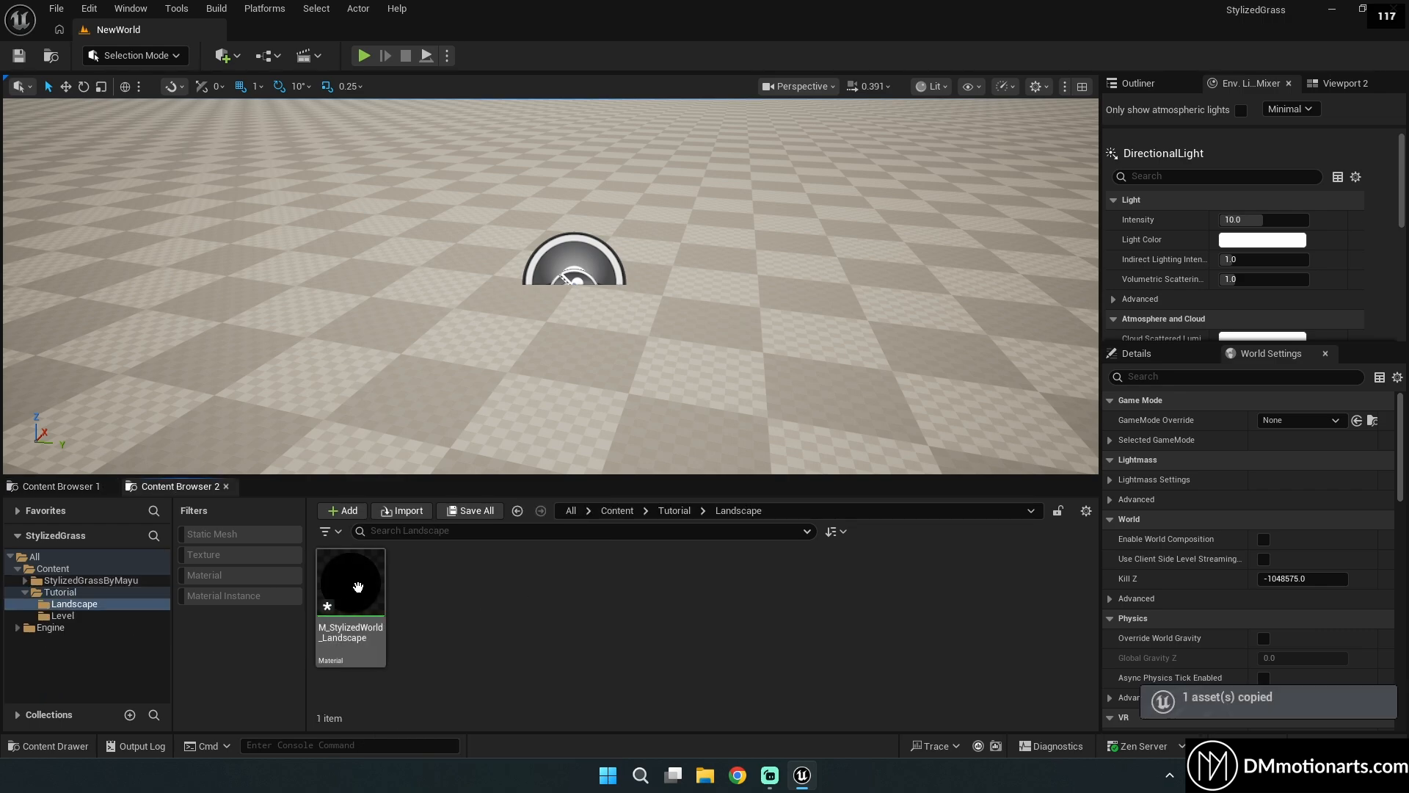
Create a material instance of the copied M_StylizedWorld_Landscape and assign it as the landscape's Landscape Material.
right_click(351, 583)
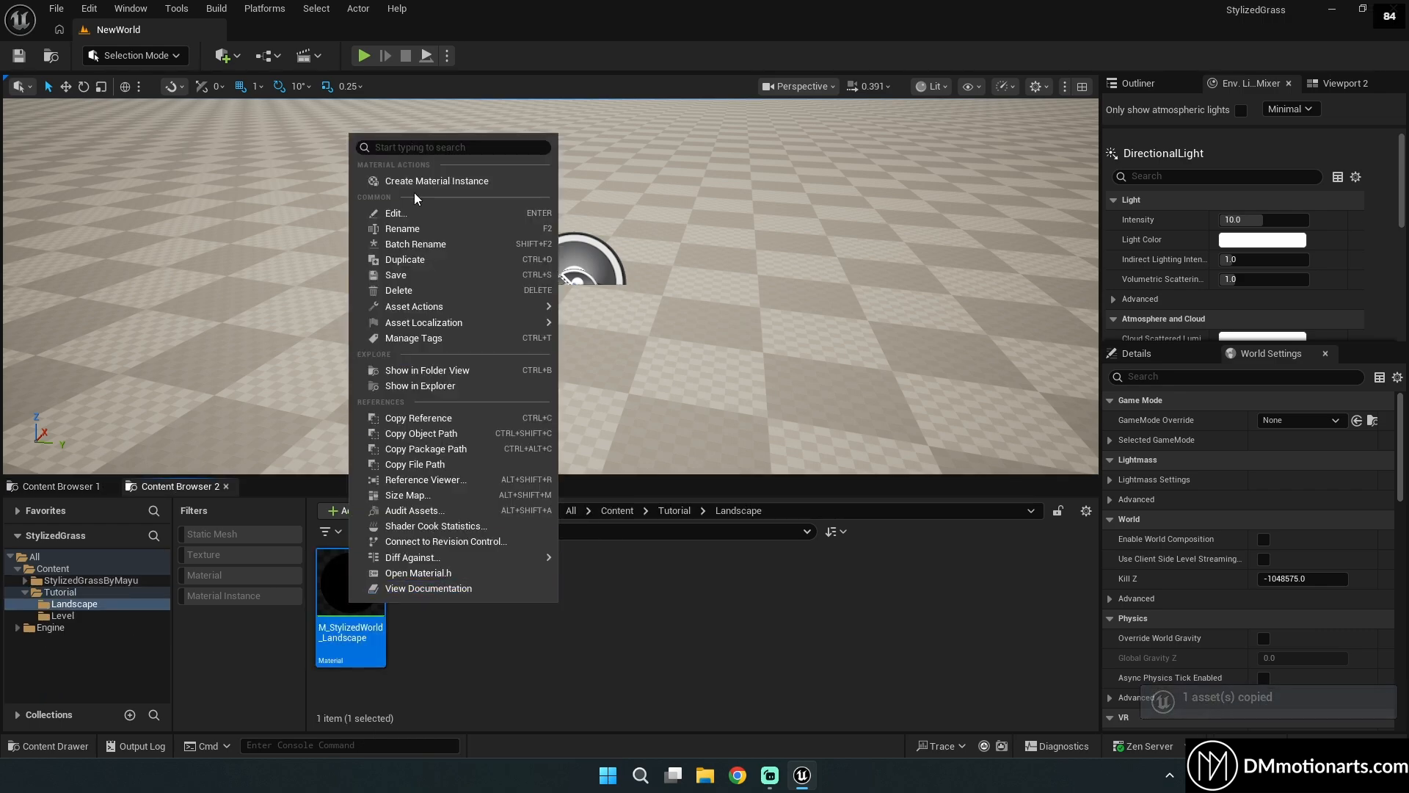
click(382, 189)
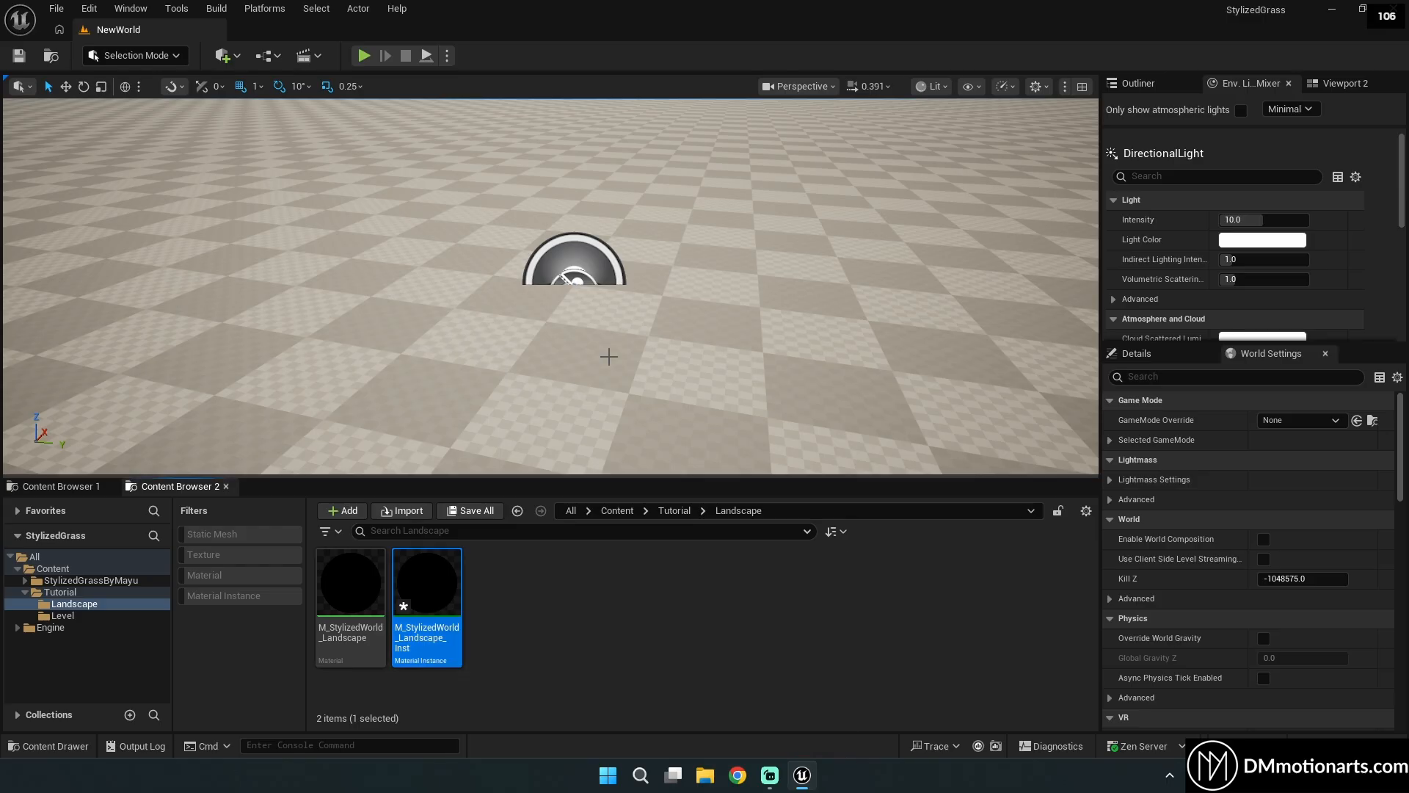
click(1124, 90)
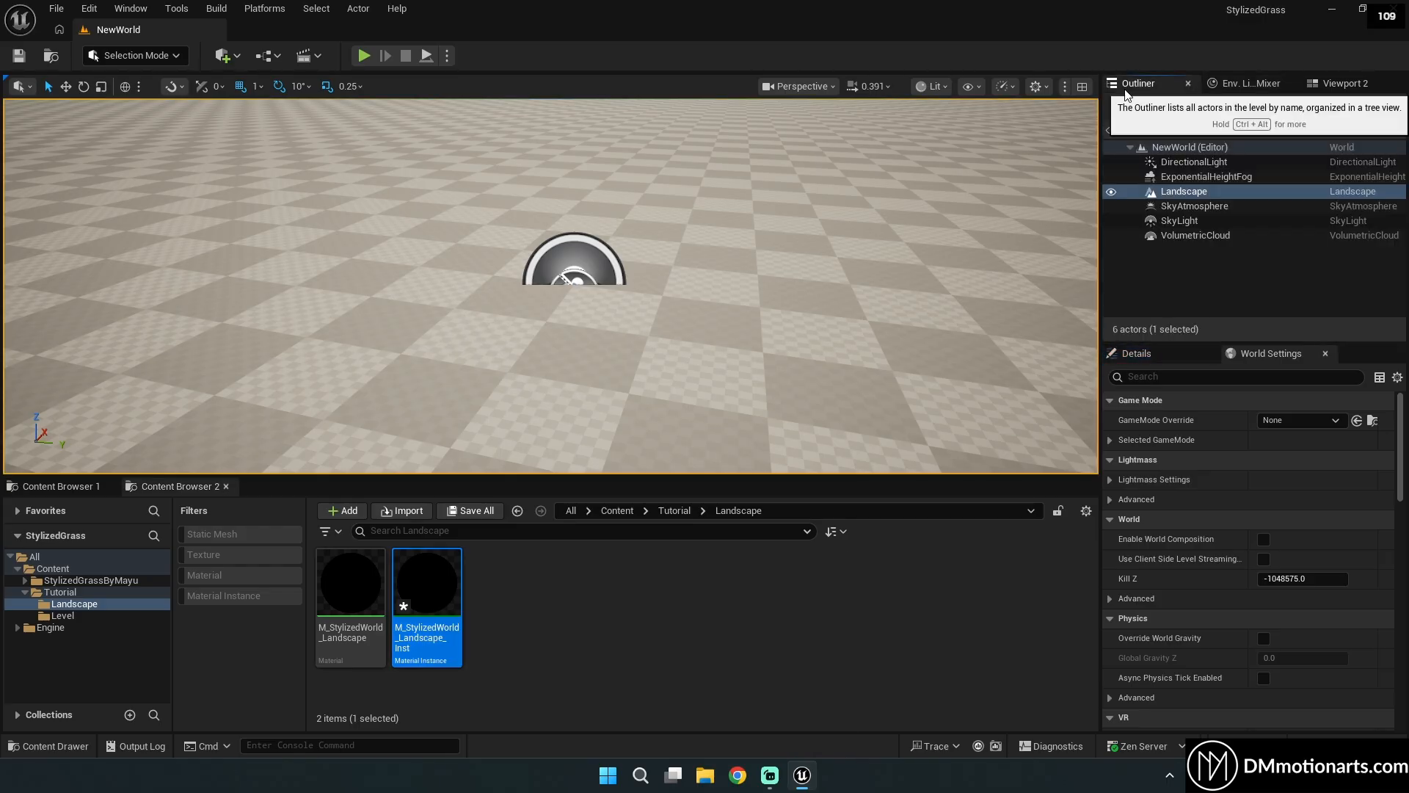
click(1126, 354)
scroll(1164, 609, down, 10)
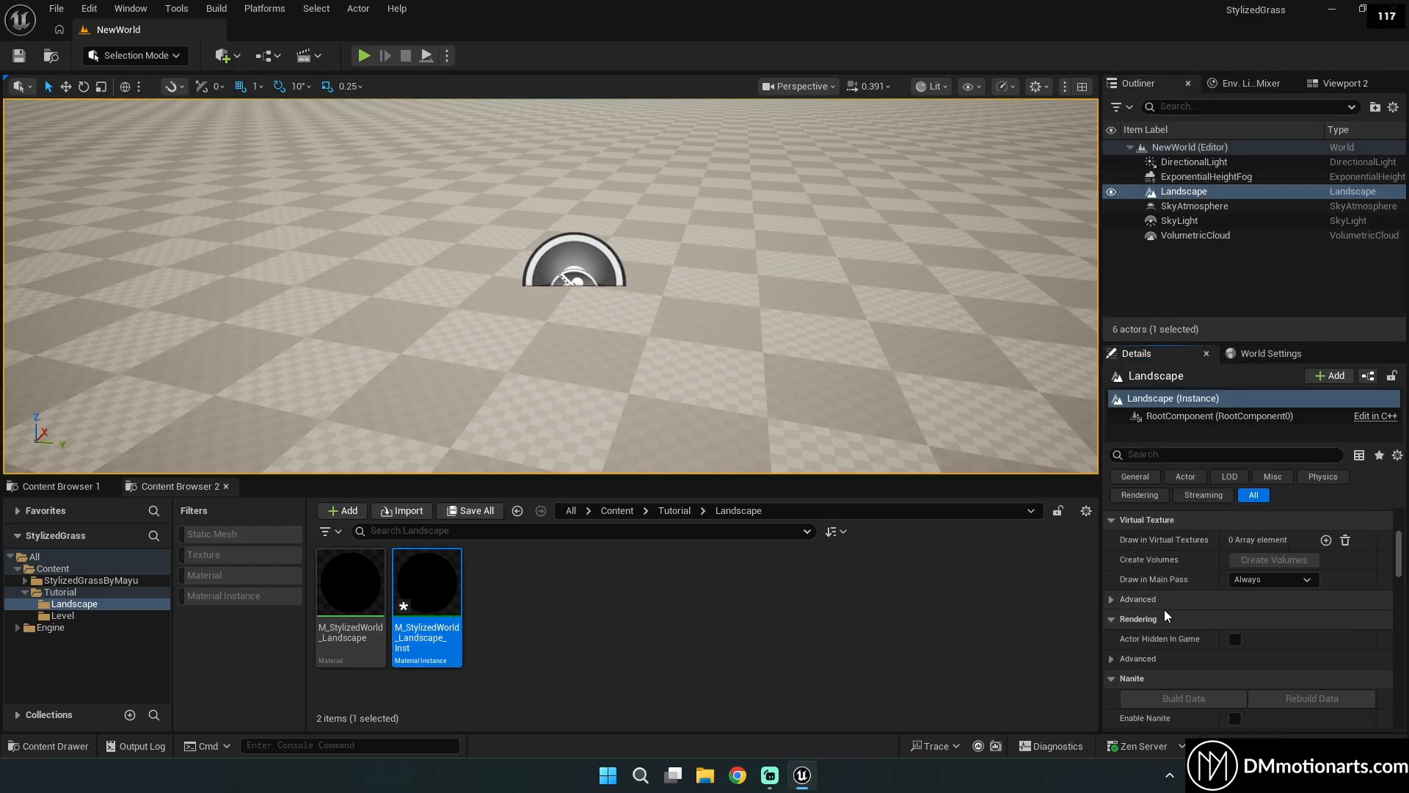
drag(426, 584, 1246, 611)
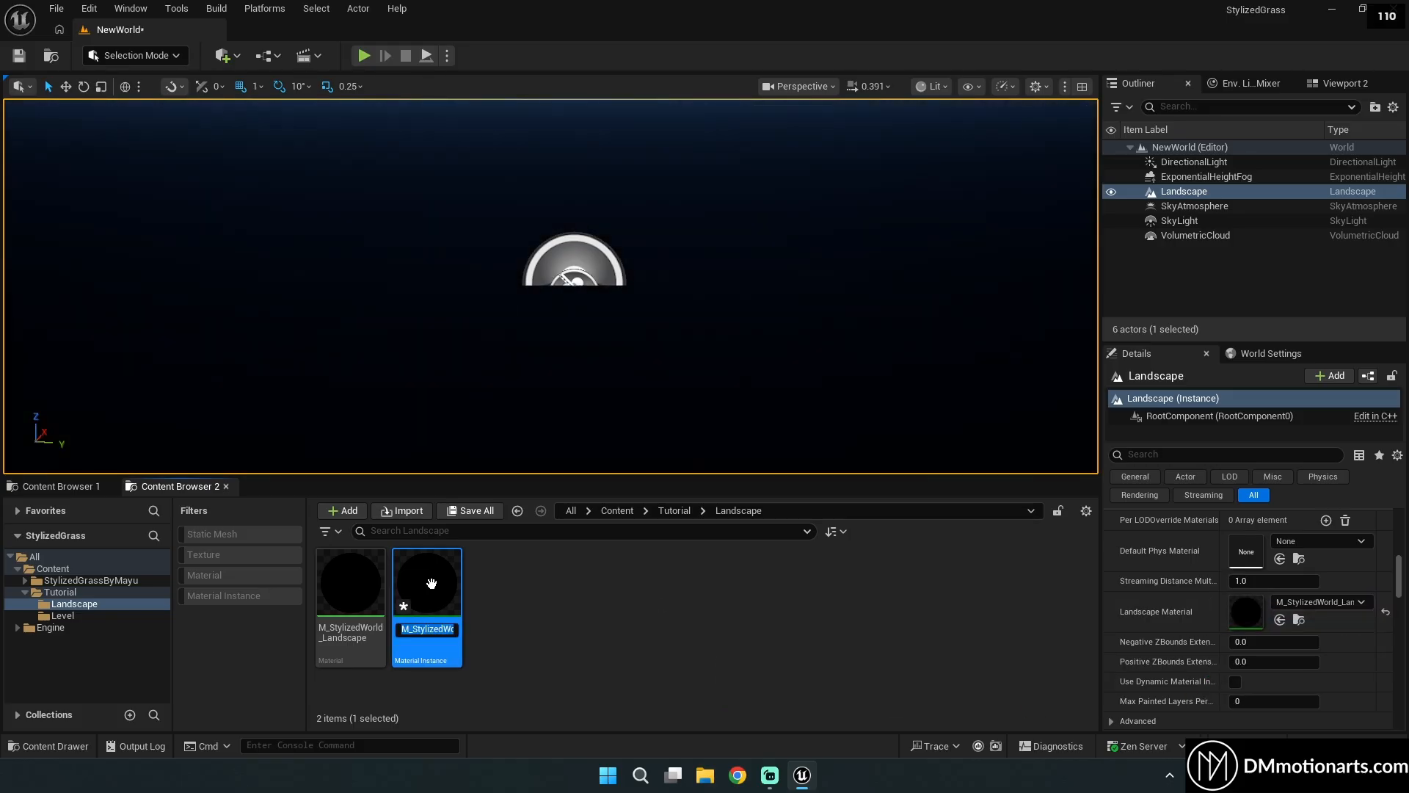
Rename the material instance as MI_StylizedWorld_Landscape_Inst.
text(I)
key(Return)
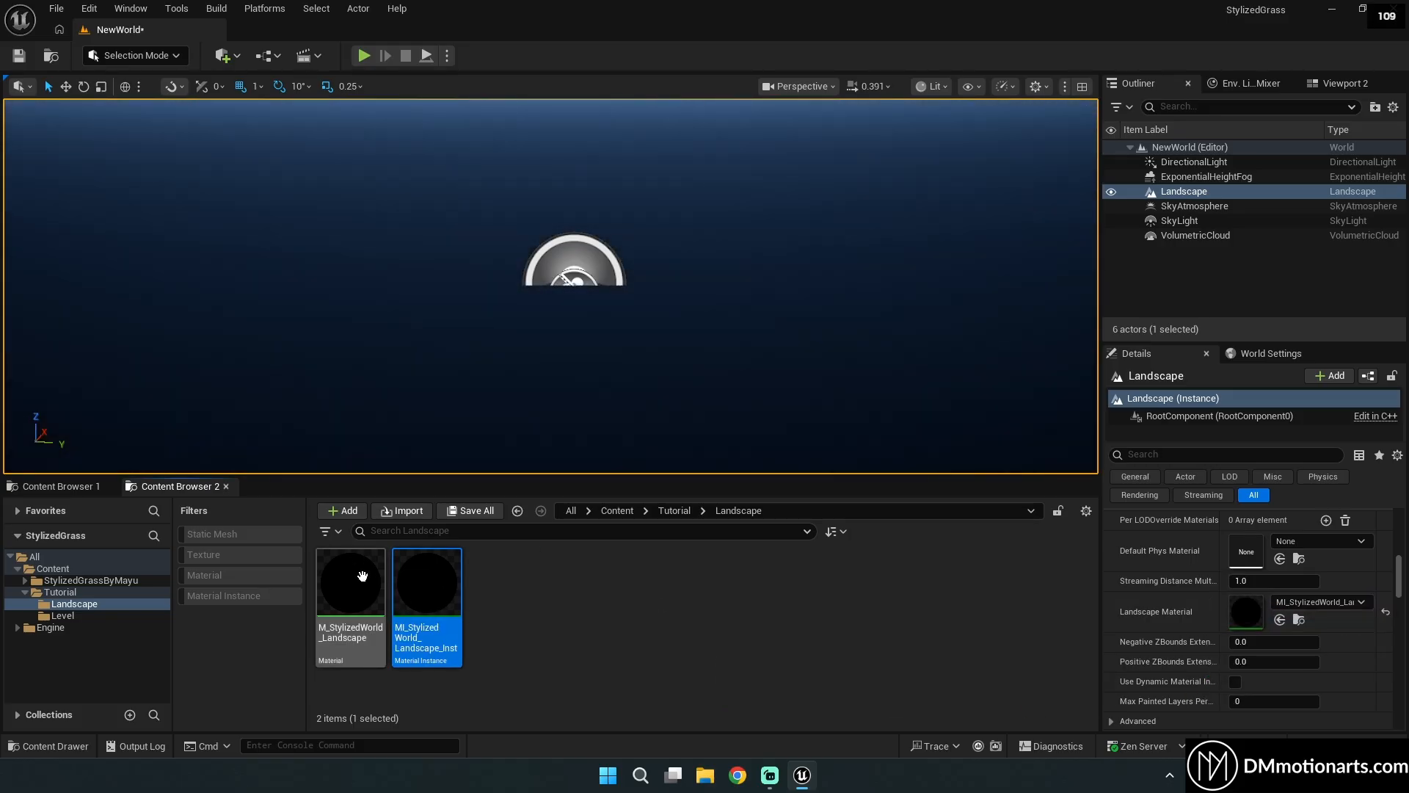
Switch to landscape painting and create the landscape's target layers from its assigned material.
key(s)
mouse_move(470, 382)
right_down()
mouse_move(454, 342)
mouse_move(451, 364)
right_up()
key(w)
click(185, 58)
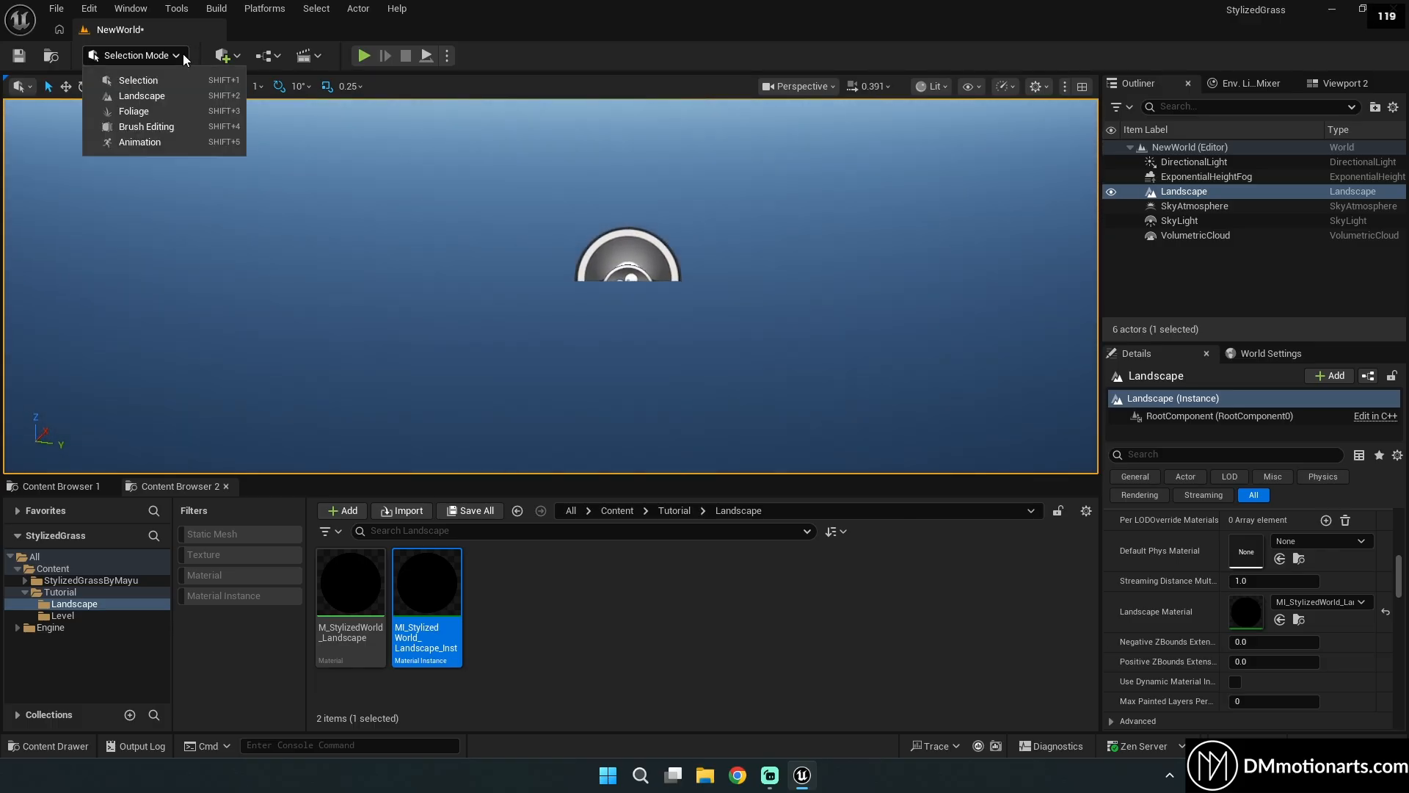
click(141, 96)
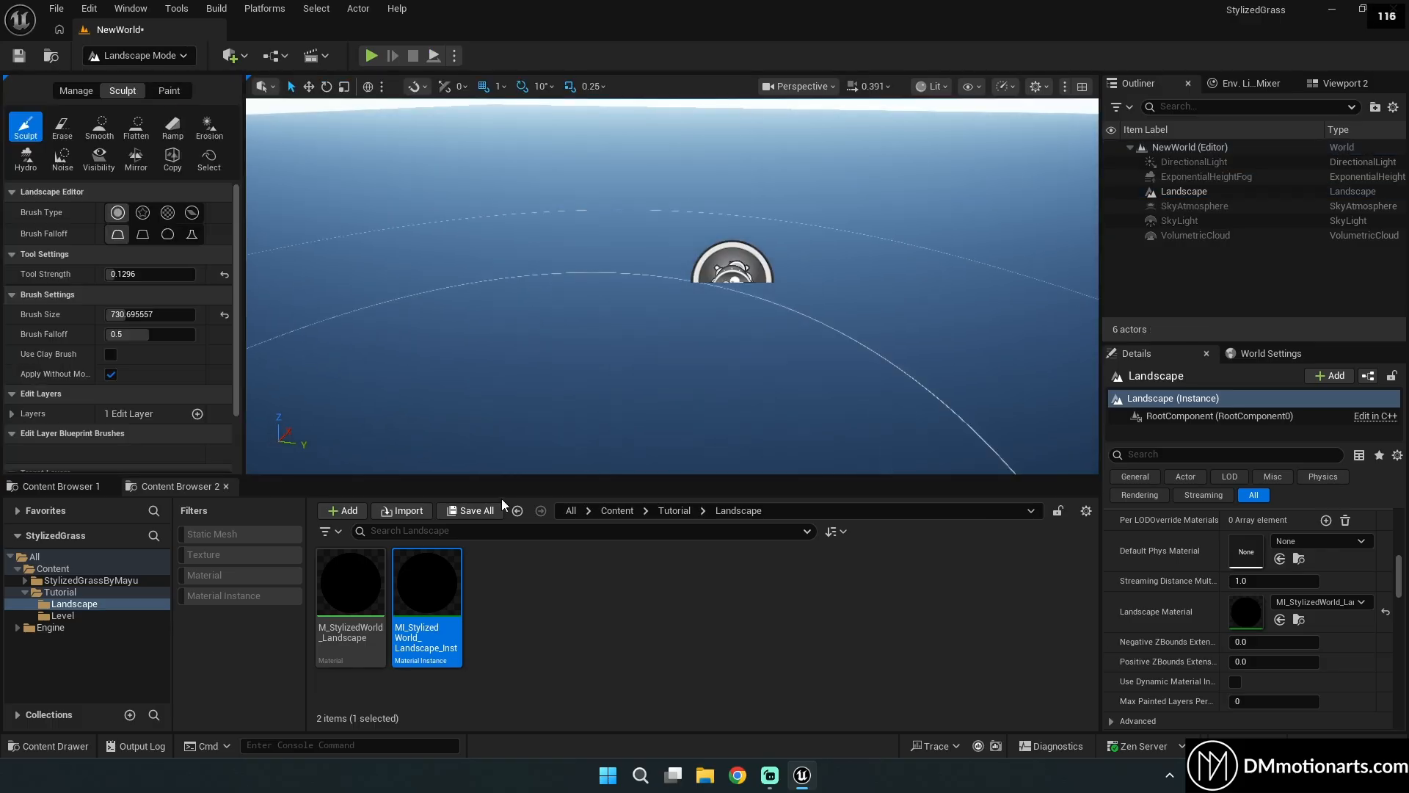
drag(541, 478, 541, 569)
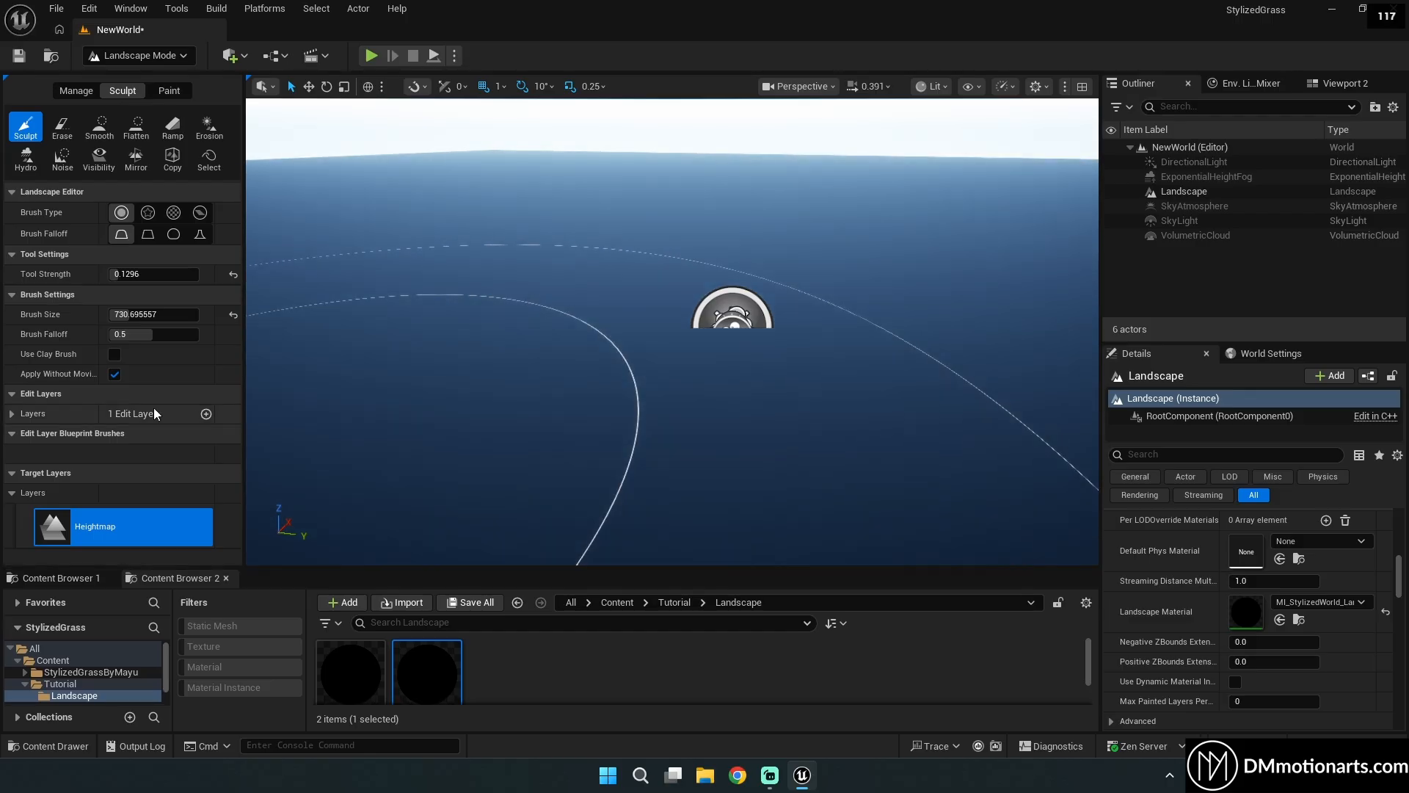
click(156, 94)
scroll(124, 404, down, 1)
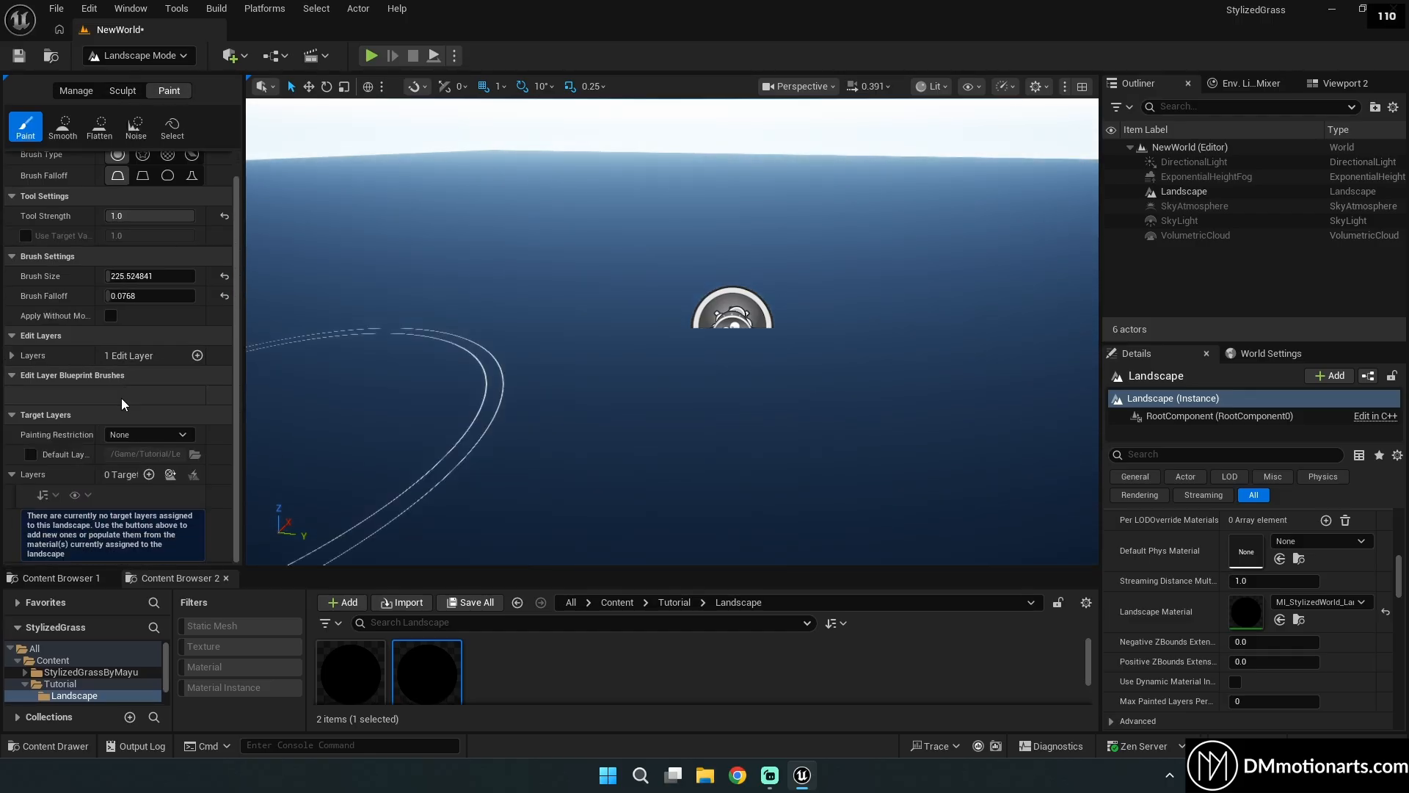
click(171, 474)
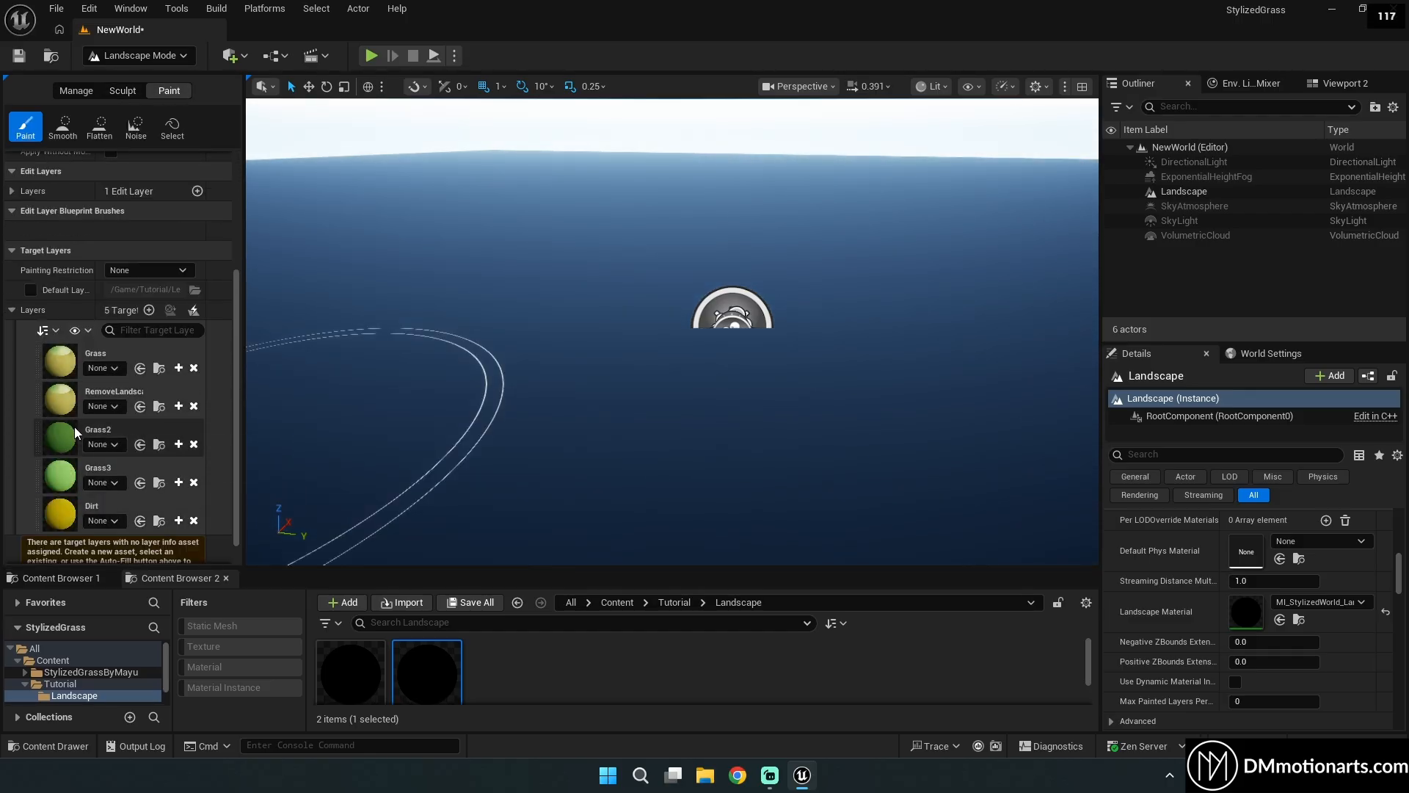
click(64, 439)
click(63, 514)
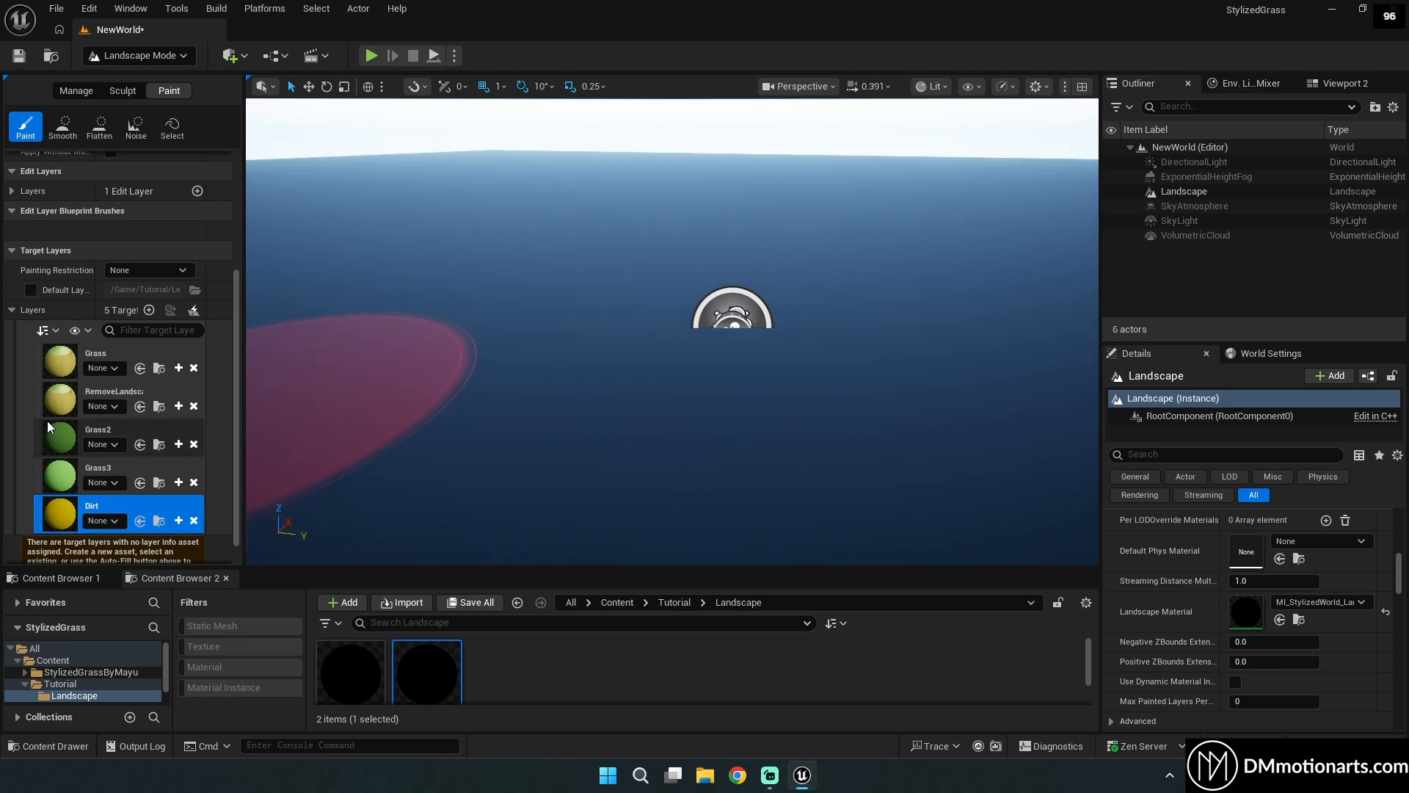
Open M_StylizedWorld_Landscape and examine the layer inputs of its Landscape Layer Blend node, returning to the level.
drag(539, 569, 539, 438)
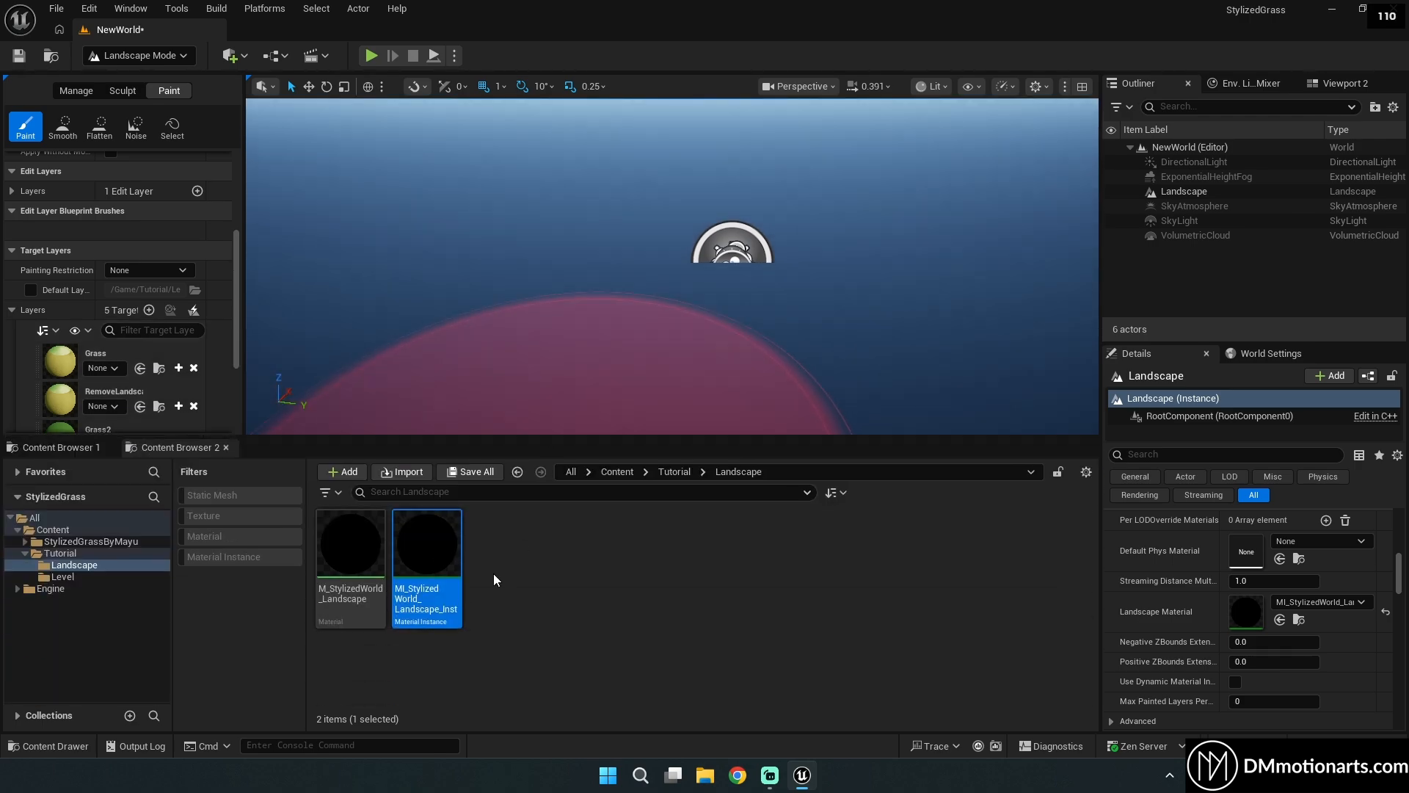
scroll(121, 345, down, 4)
click(352, 562)
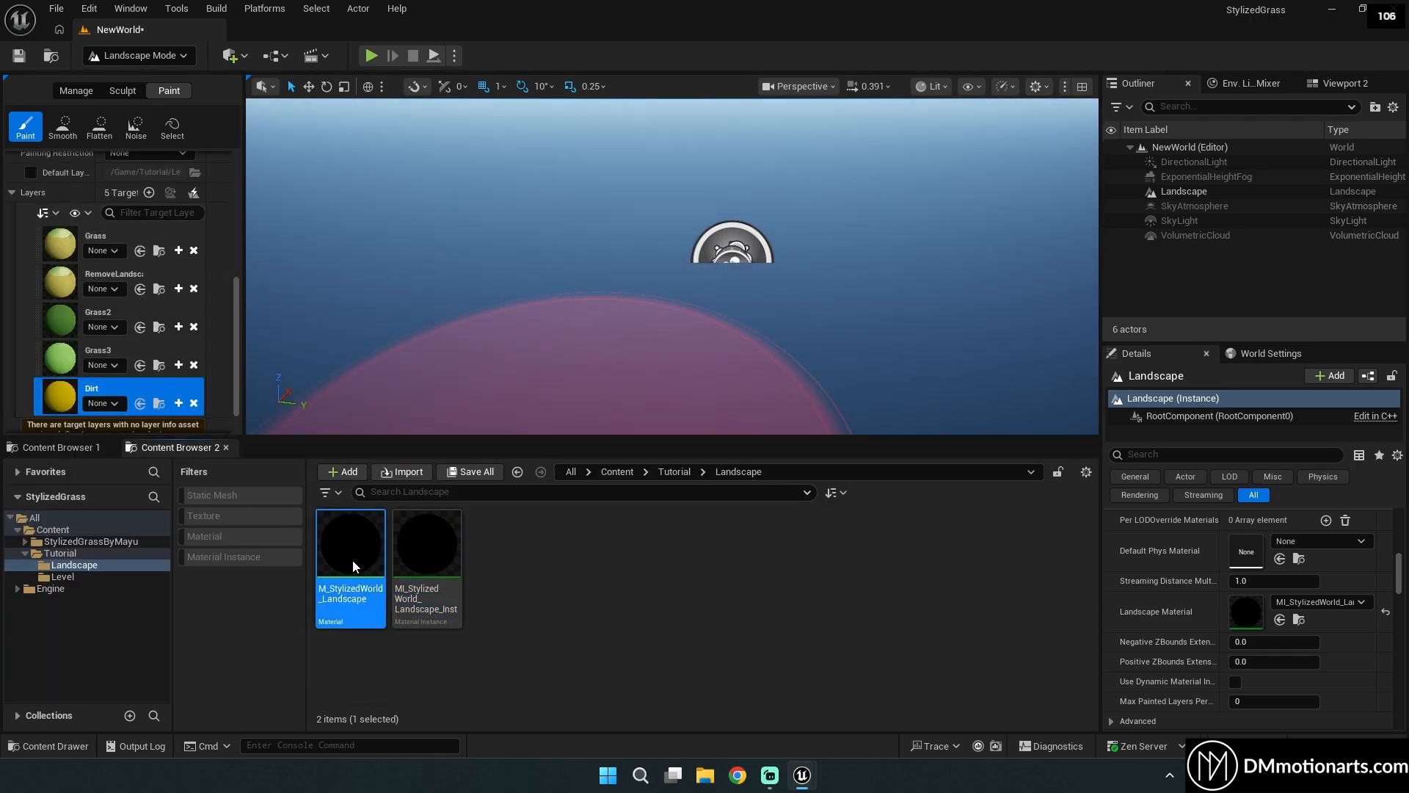
double_click(351, 556)
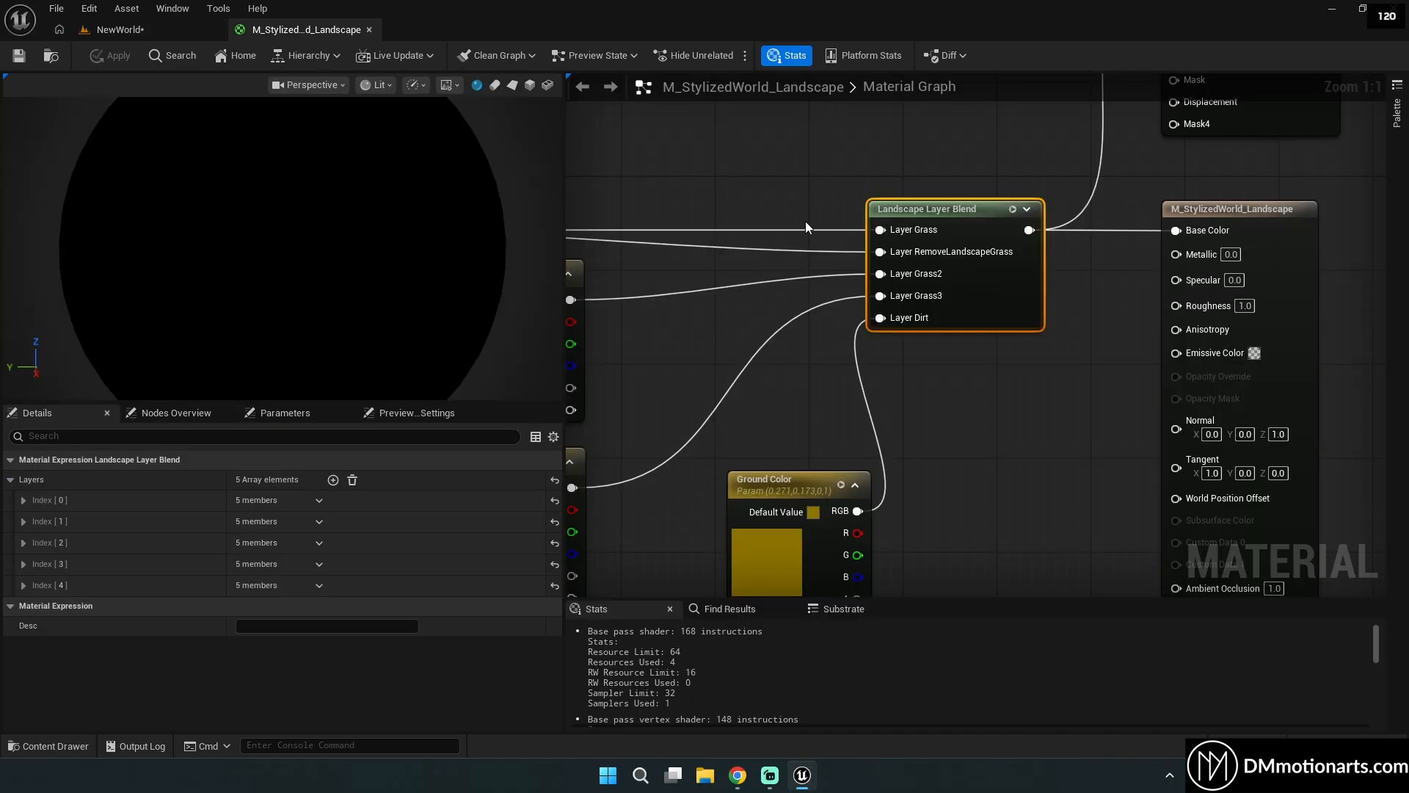
drag(1045, 339, 1048, 342)
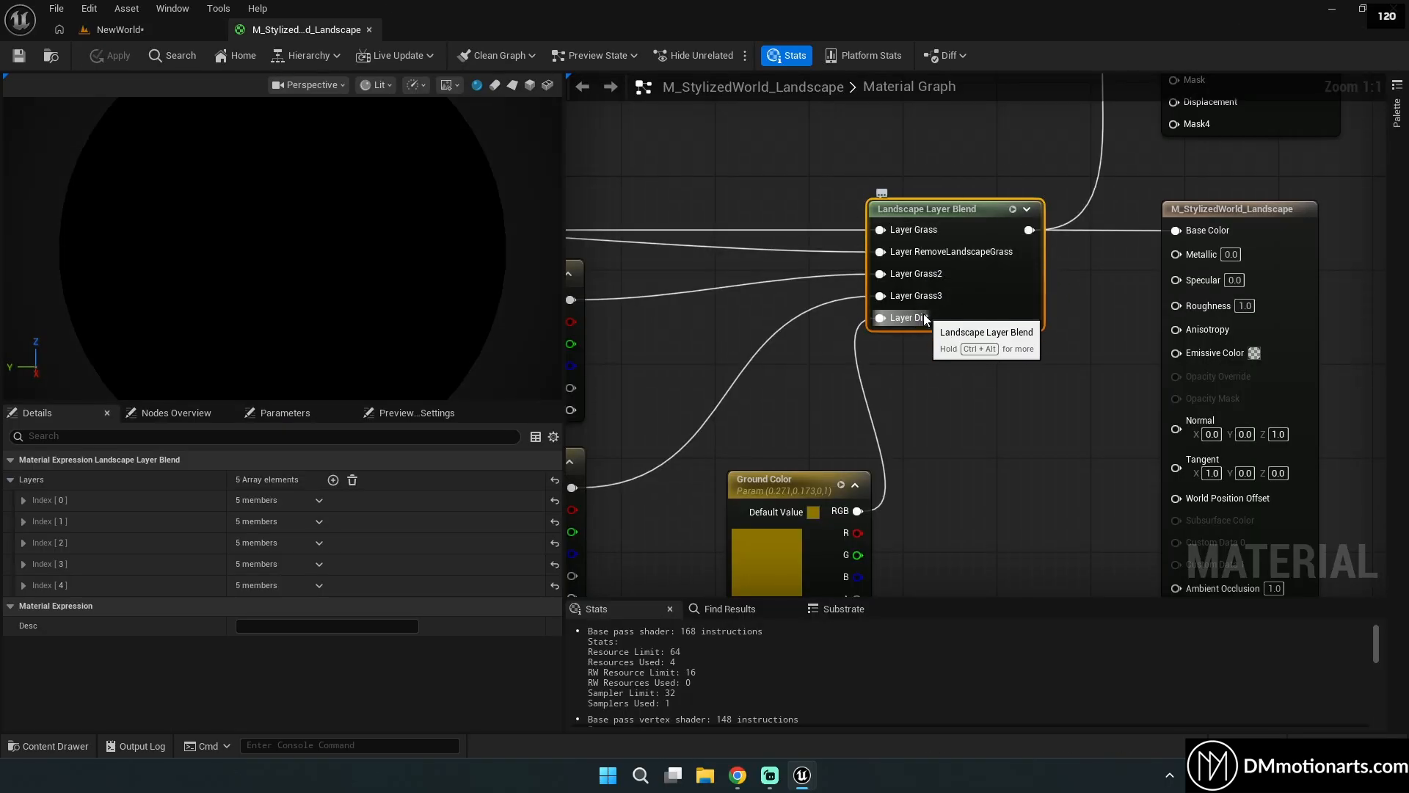
click(120, 30)
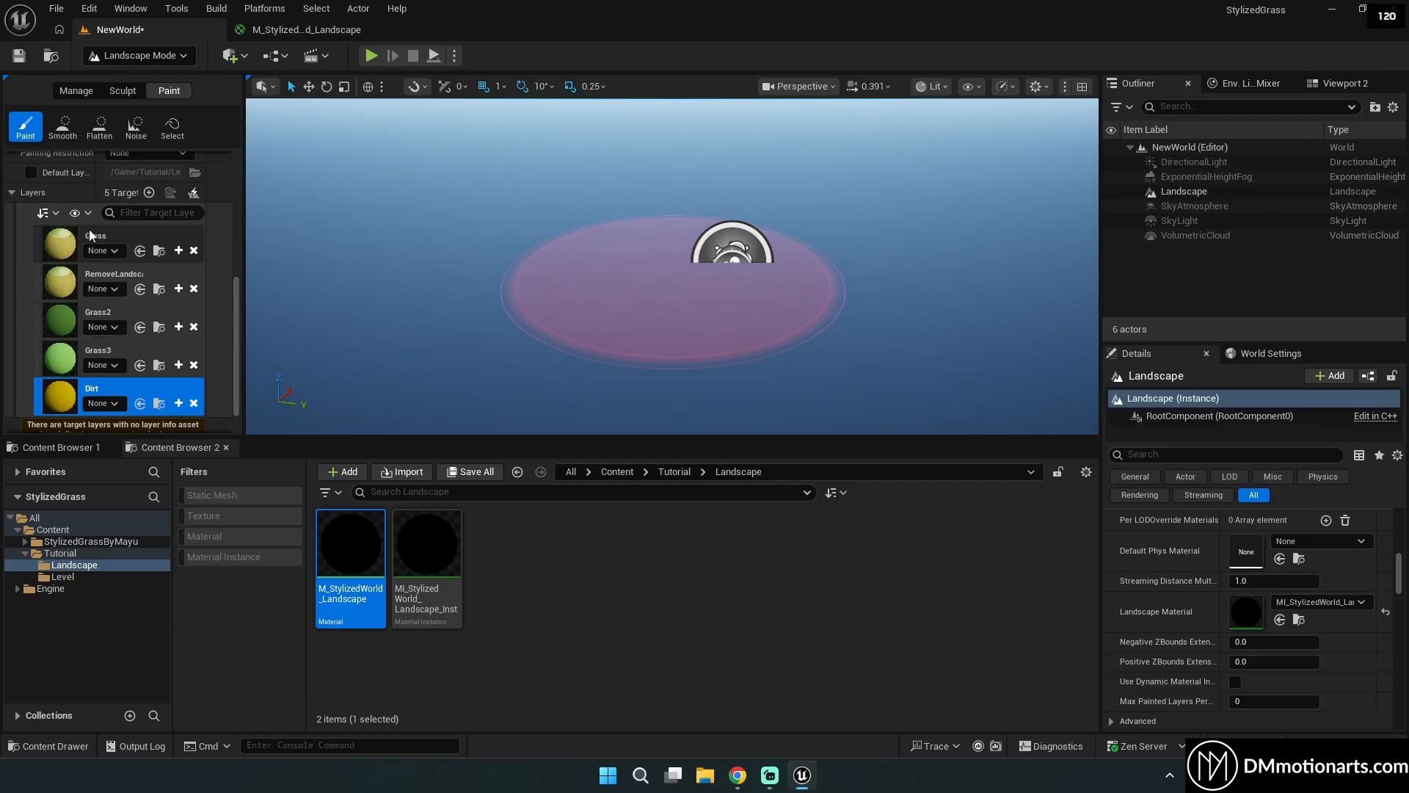
Create a layer info object for the Grass layer, saved as Grass_LayerInfo in Tutorial/Level/NewWorld_sharedassets.
click(75, 249)
right_drag(469, 308, 485, 238)
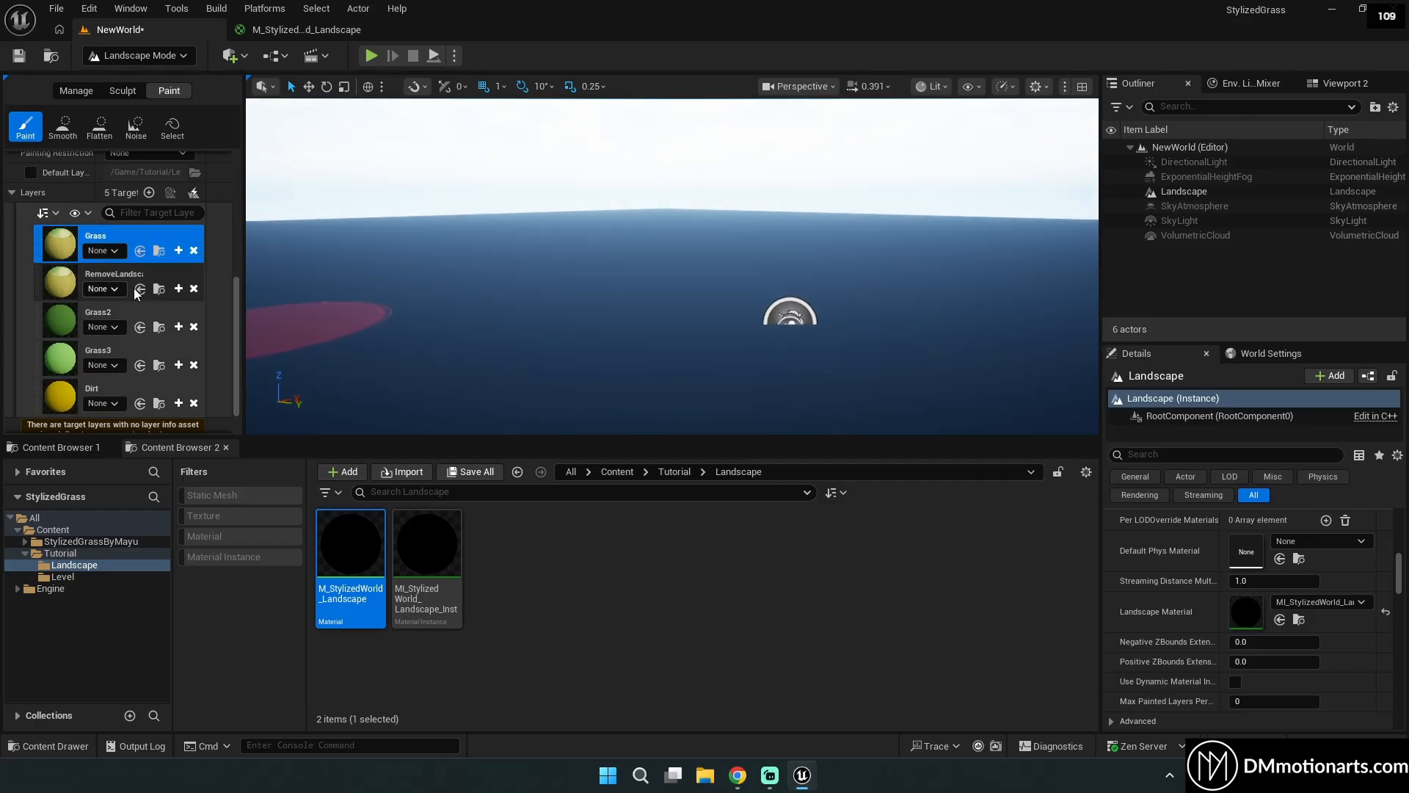
right_drag(582, 311, 617, 346)
key(w)
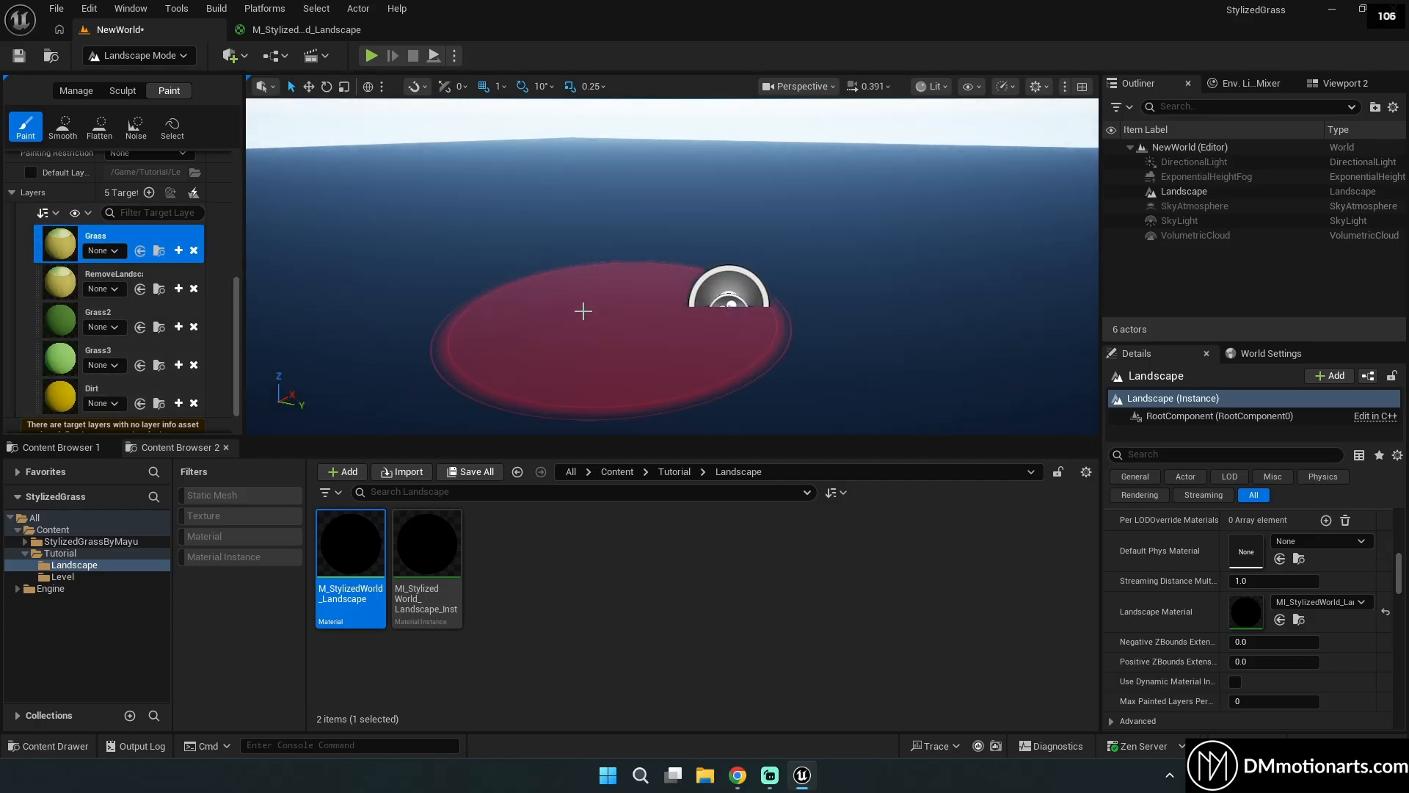
right_drag(345, 319, 346, 344)
key(s)
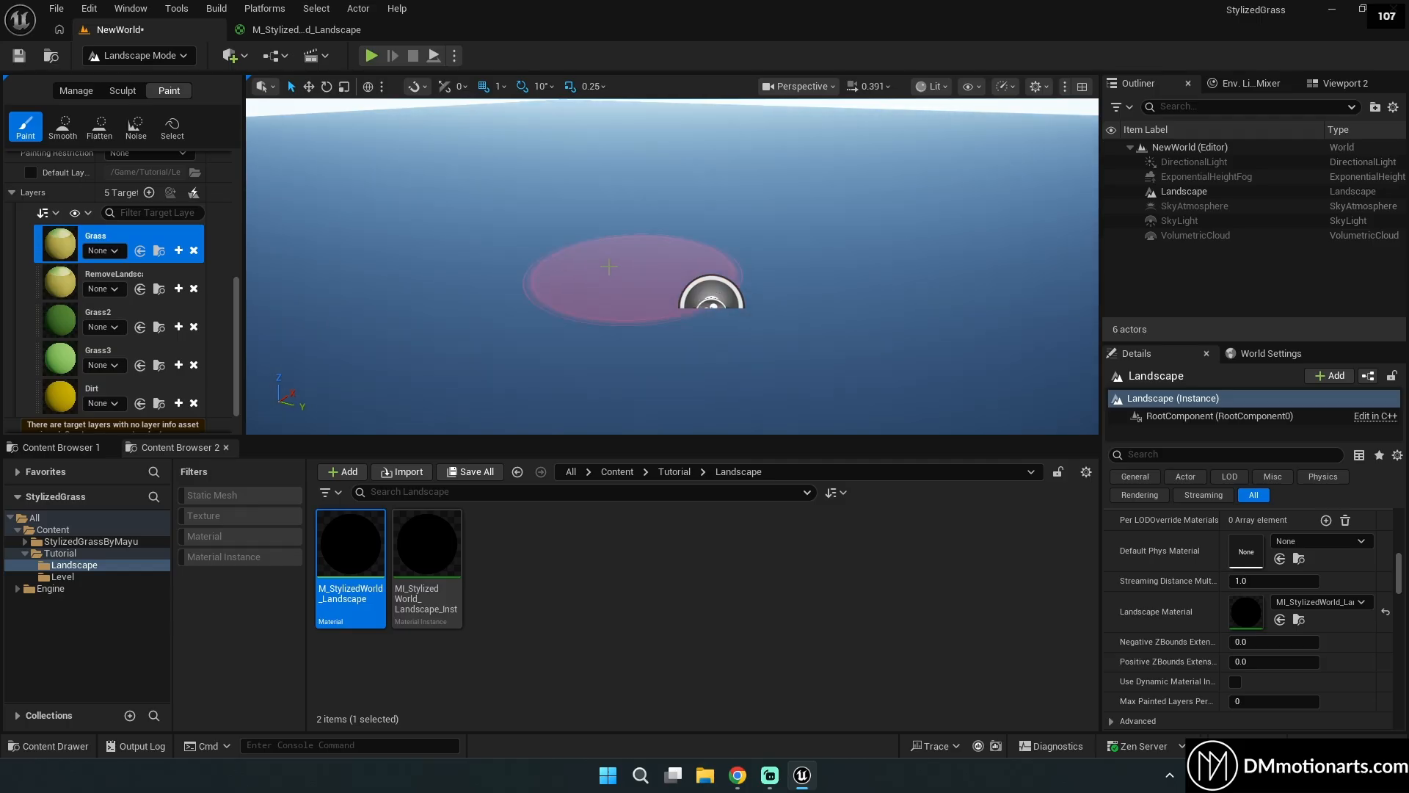
click(177, 253)
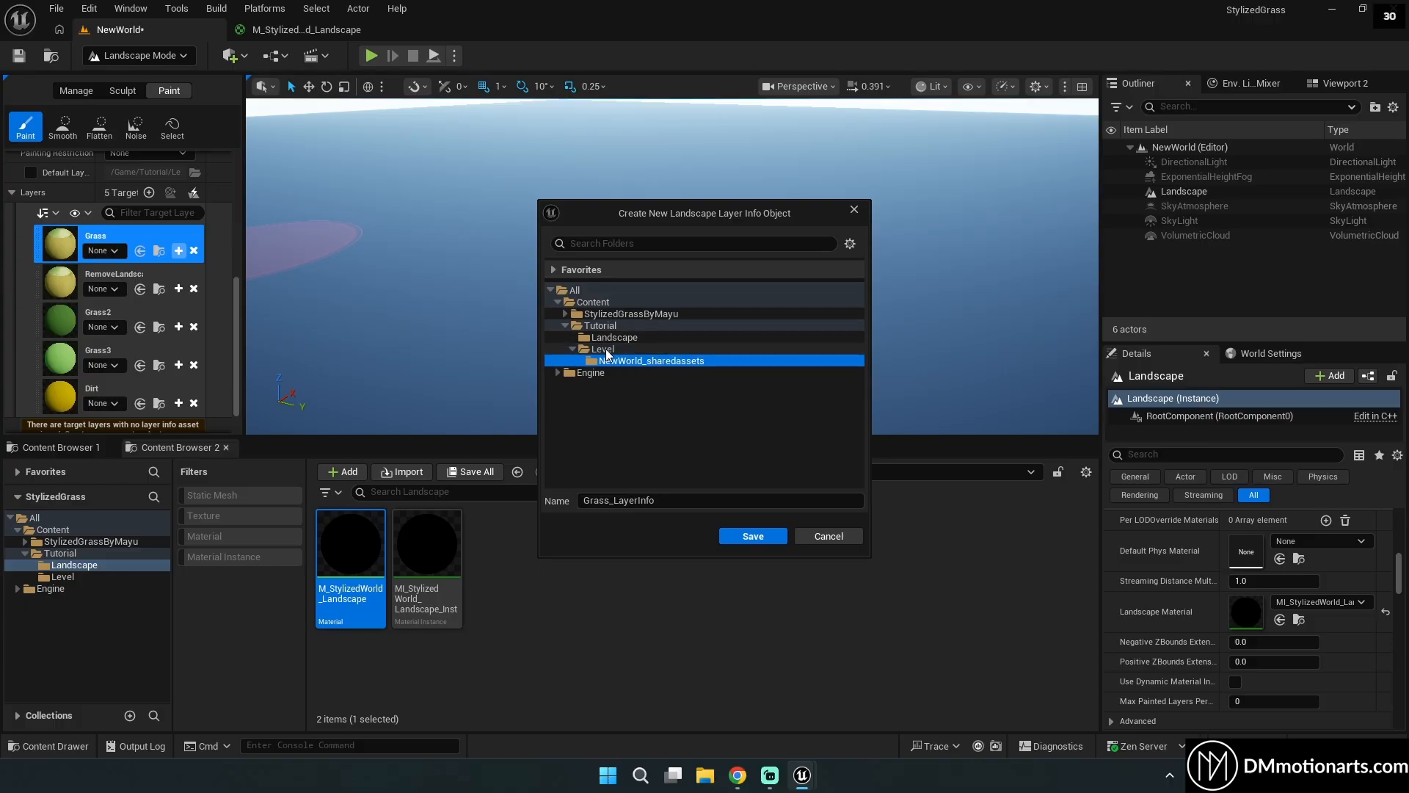
click(759, 538)
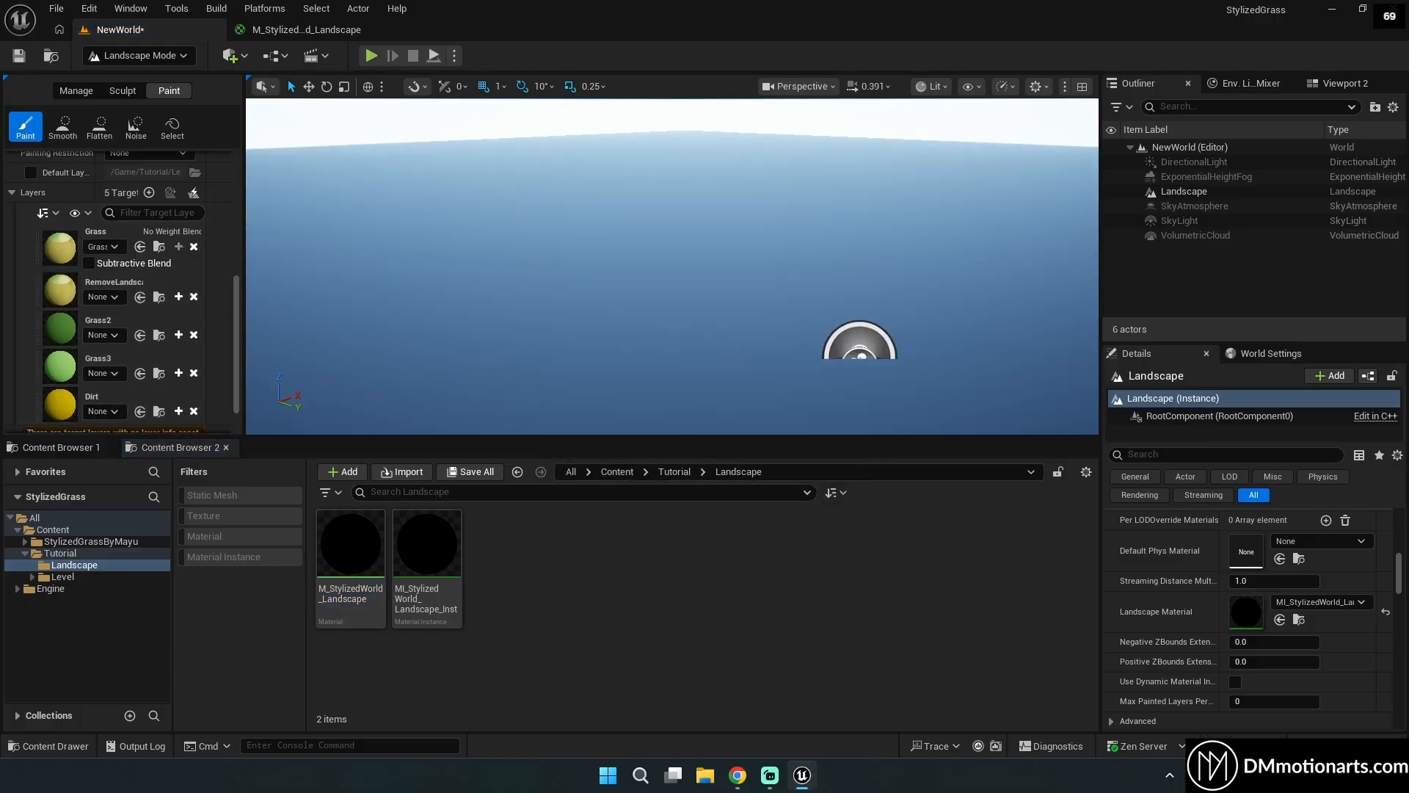
Enlarge the viewport in height and width and bring the whole landscape into view for painting.
scroll(87, 277, up, 2)
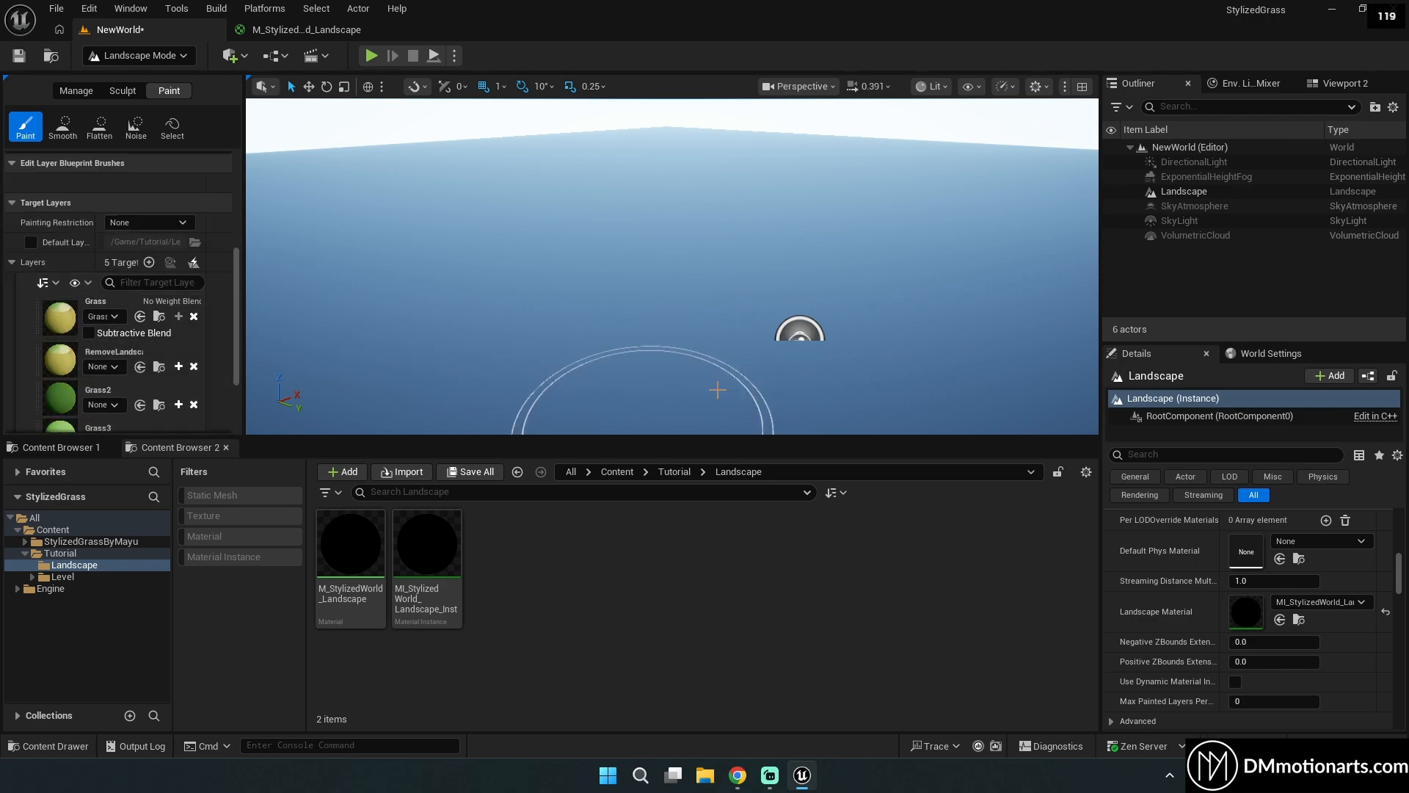
drag(767, 437, 767, 552)
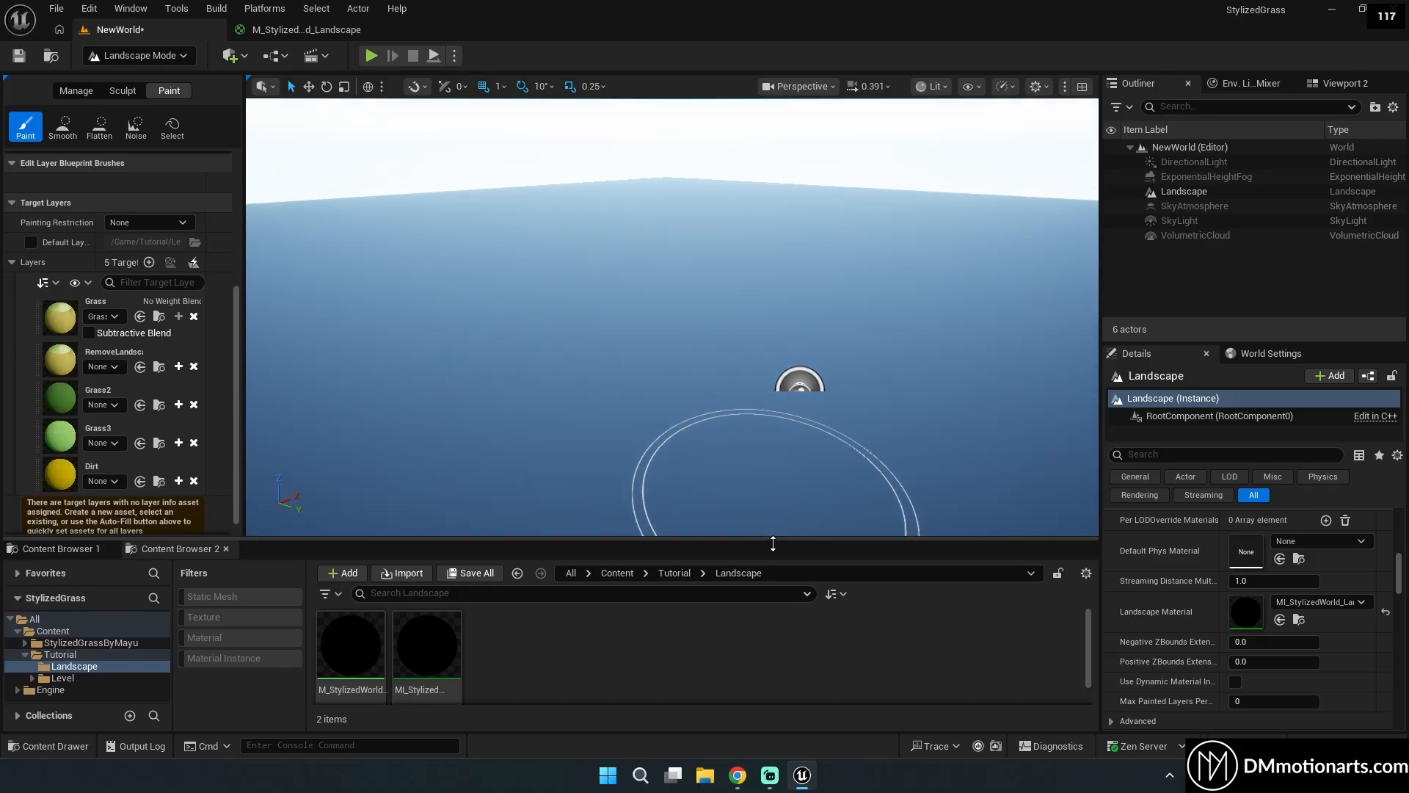
mouse_move(697, 386)
right_down()
mouse_move(638, 381)
mouse_move(642, 363)
right_up()
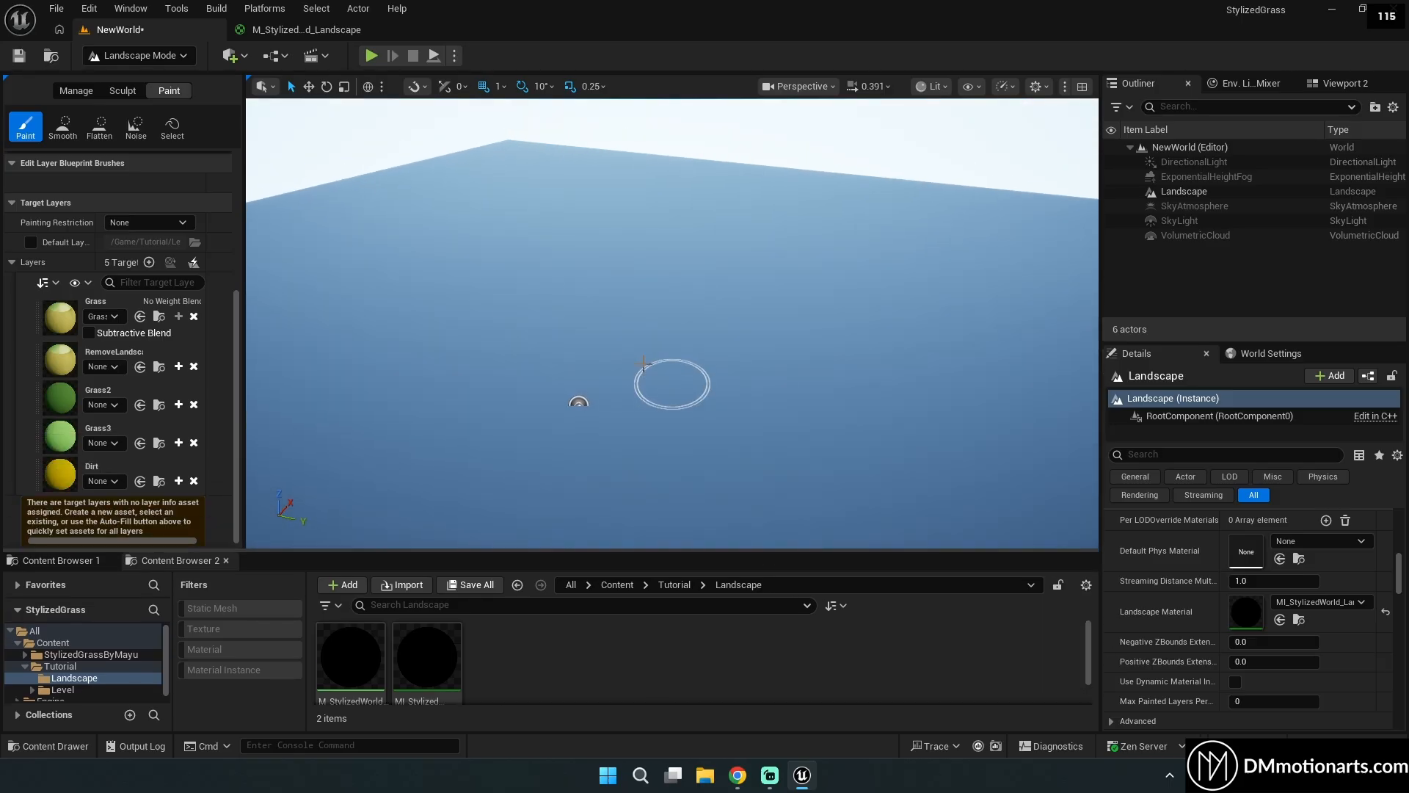
drag(1100, 290, 1163, 292)
right_drag(888, 292, 829, 291)
scroll(132, 242, up, 4)
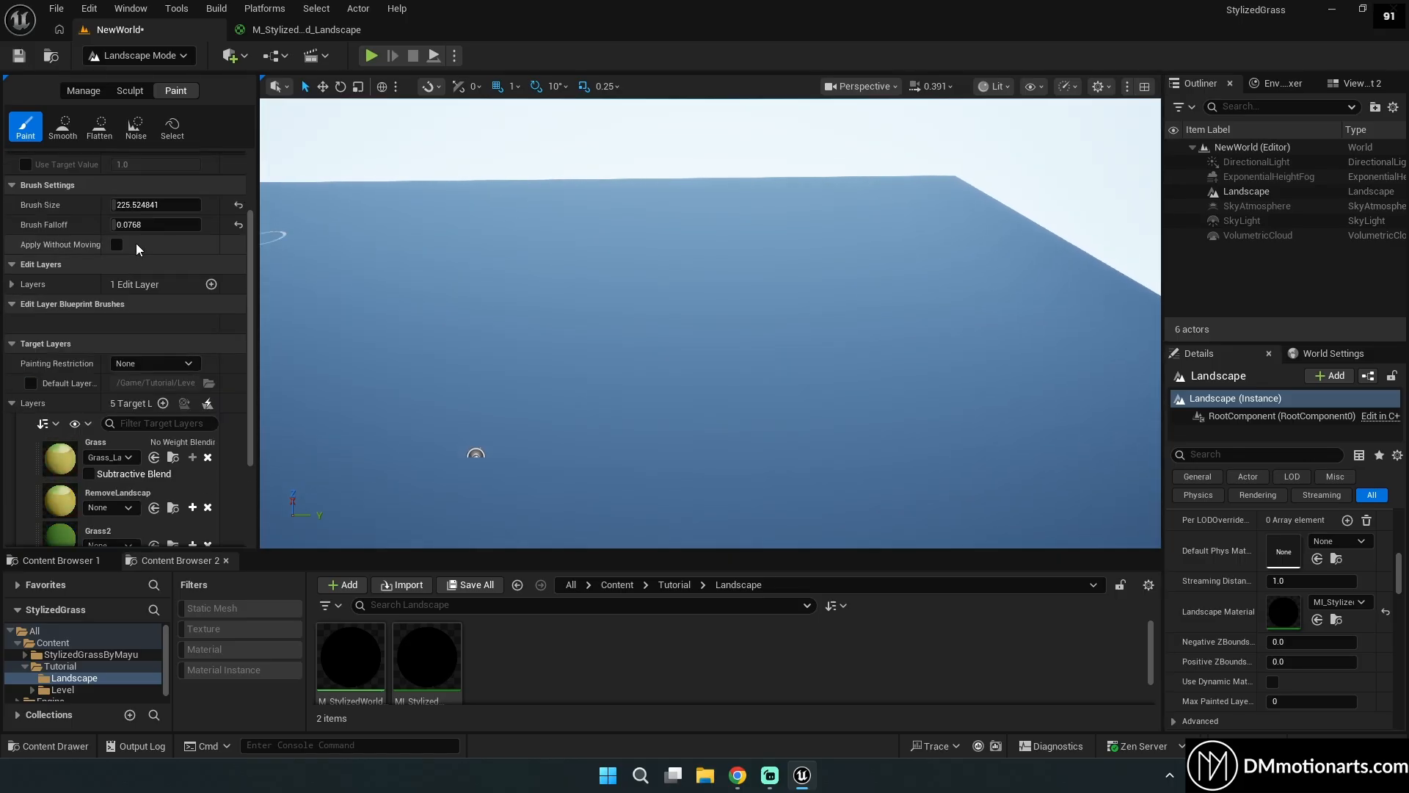
click(204, 181)
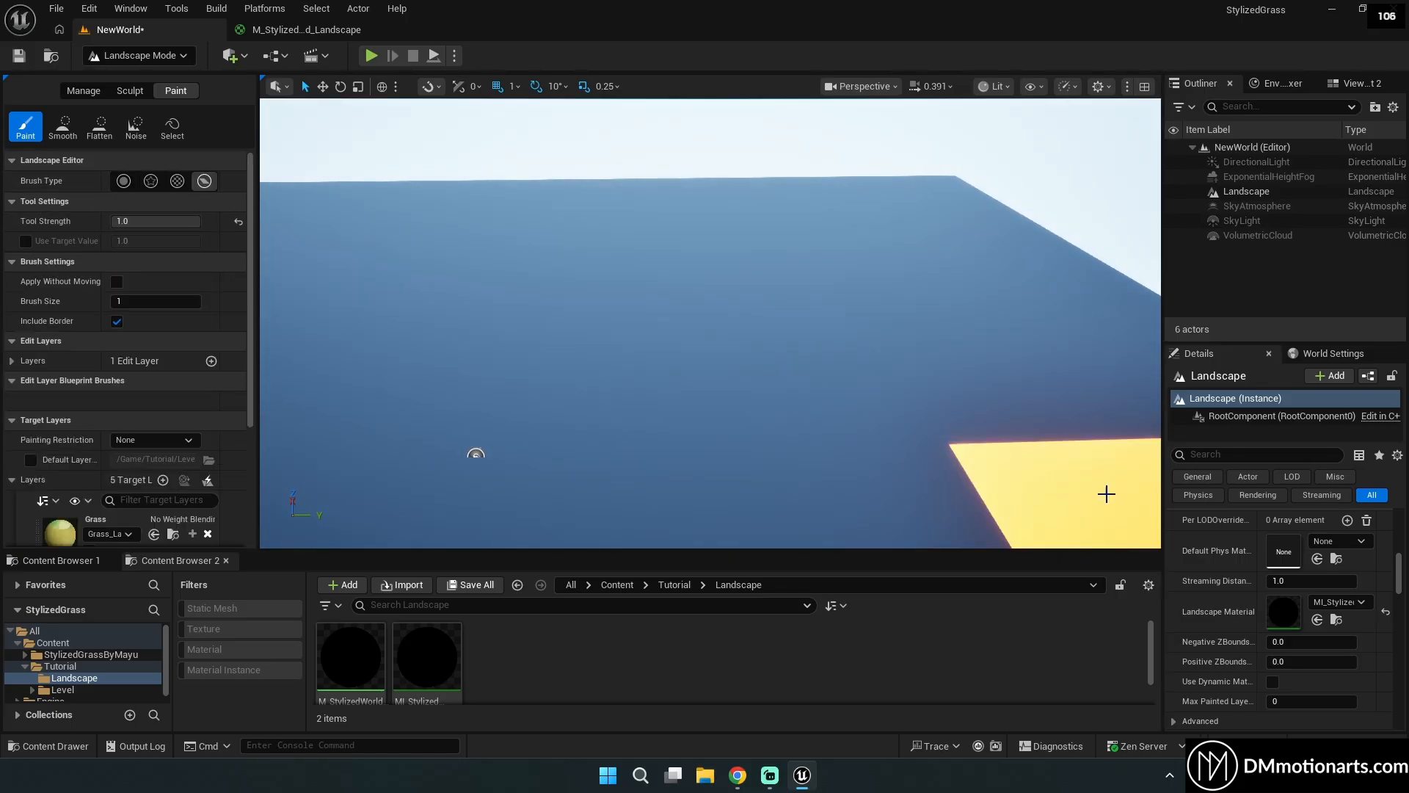
mouse_move(1105, 494)
right_down()
mouse_move(923, 529)
mouse_move(1033, 501)
right_up()
right_drag(440, 297, 490, 299)
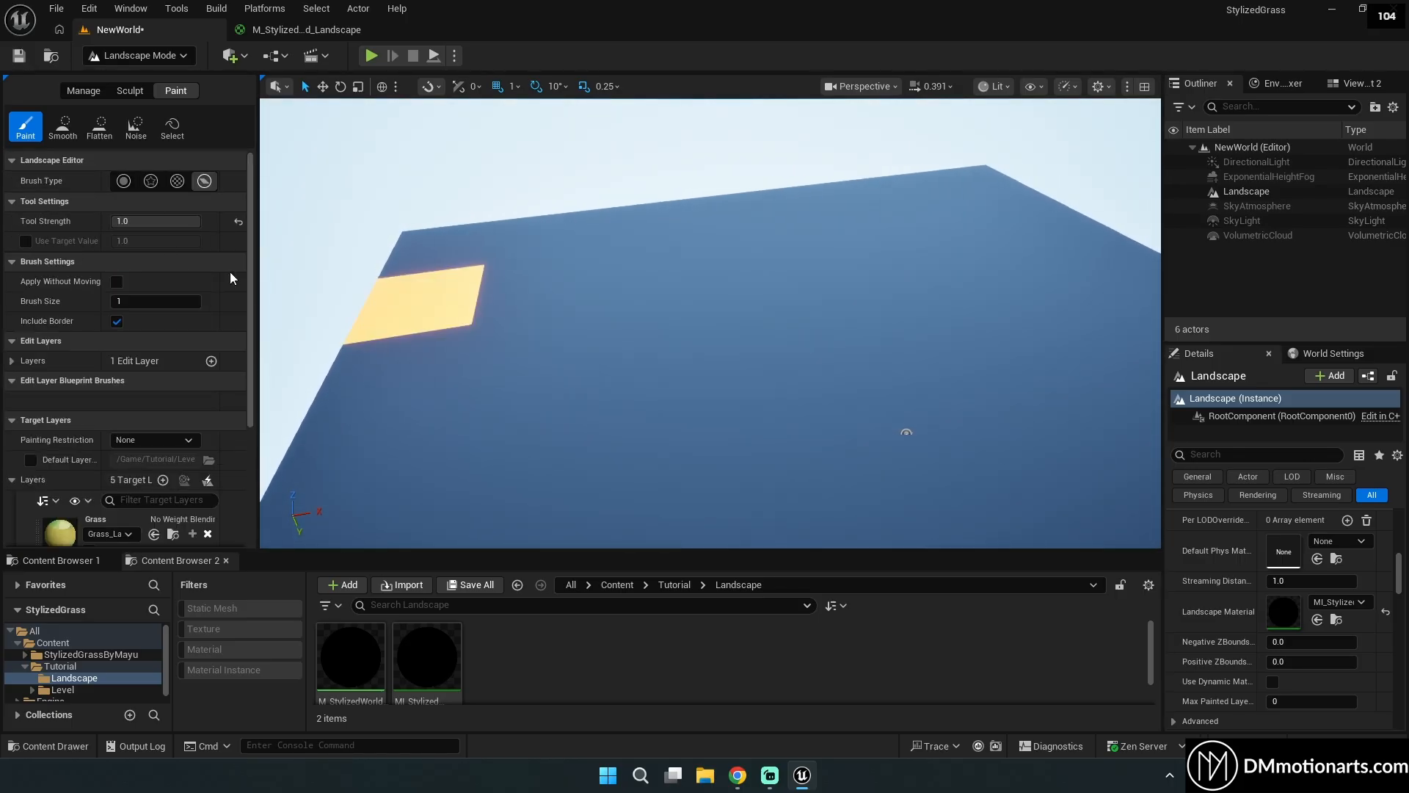
mouse_move(906, 431)
right_down()
mouse_move(497, 472)
mouse_move(780, 362)
mouse_move(903, 393)
mouse_move(381, 258)
right_up()
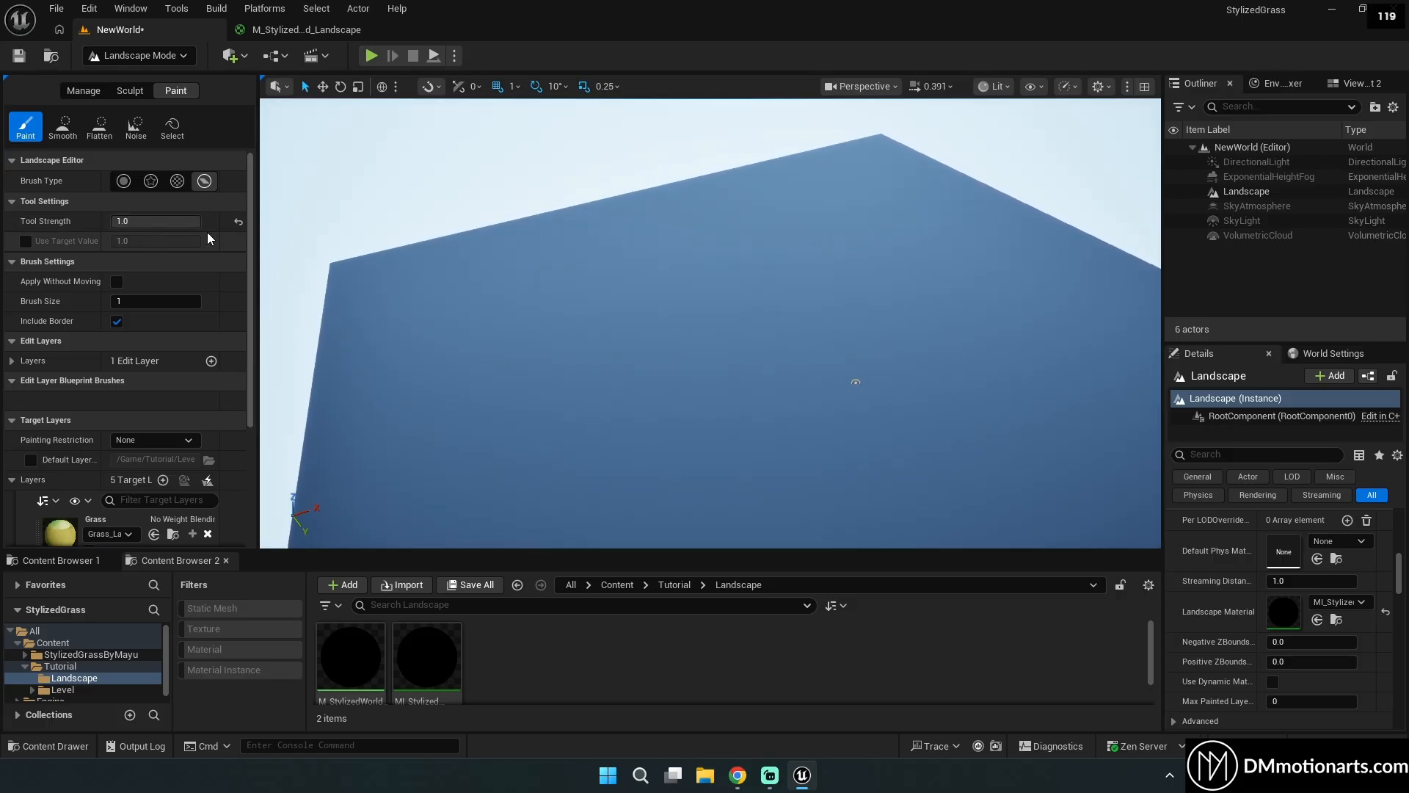
click(125, 182)
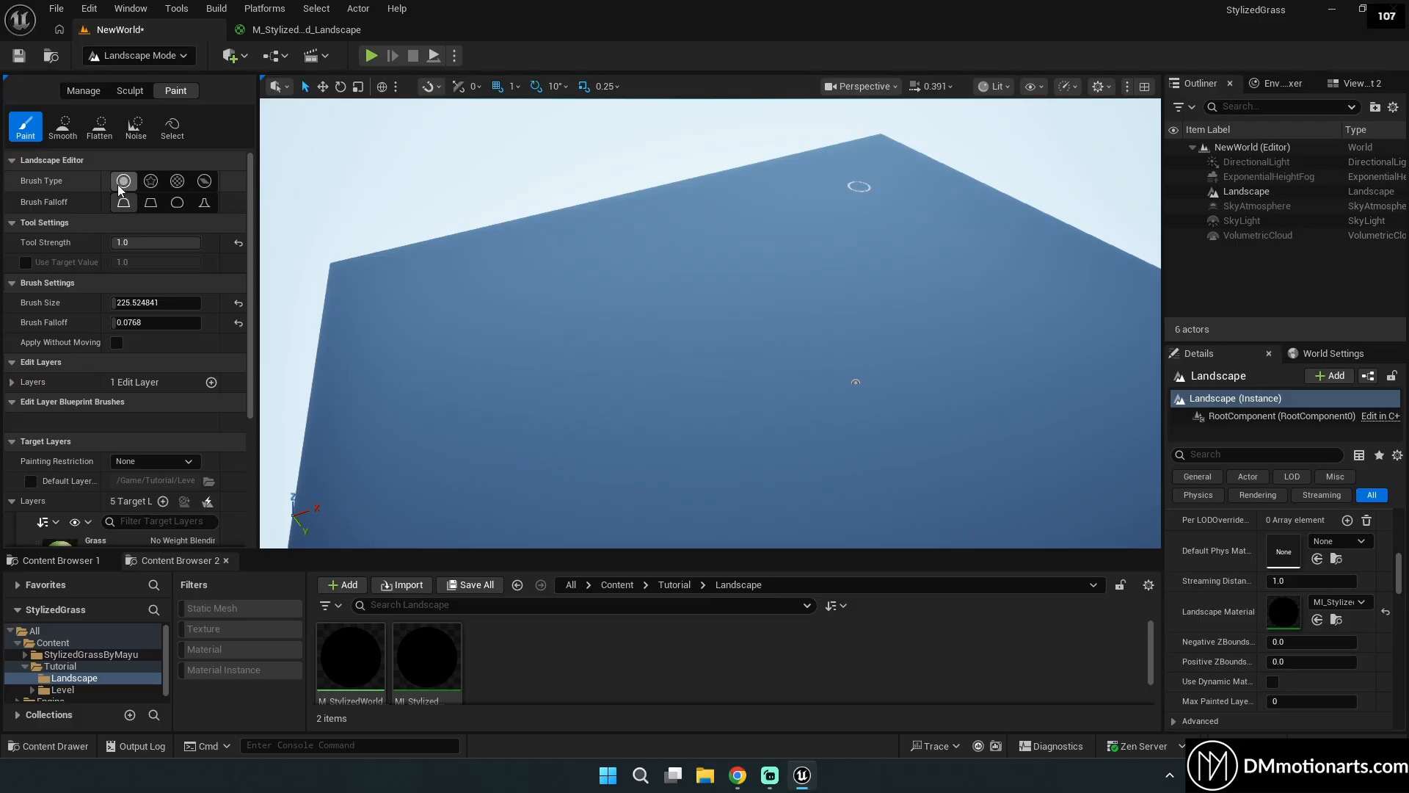
Select the Grass target layer and paint a small test patch near the middle of the landscape with the circular brush.
right_drag(596, 327, 597, 357)
scroll(66, 382, down, 8)
click(60, 373)
Paint the Grass layer across the far part of the landscape in wide strips, using the component brush with size 1.
scroll(97, 356, up, 7)
scroll(98, 357, up, 1)
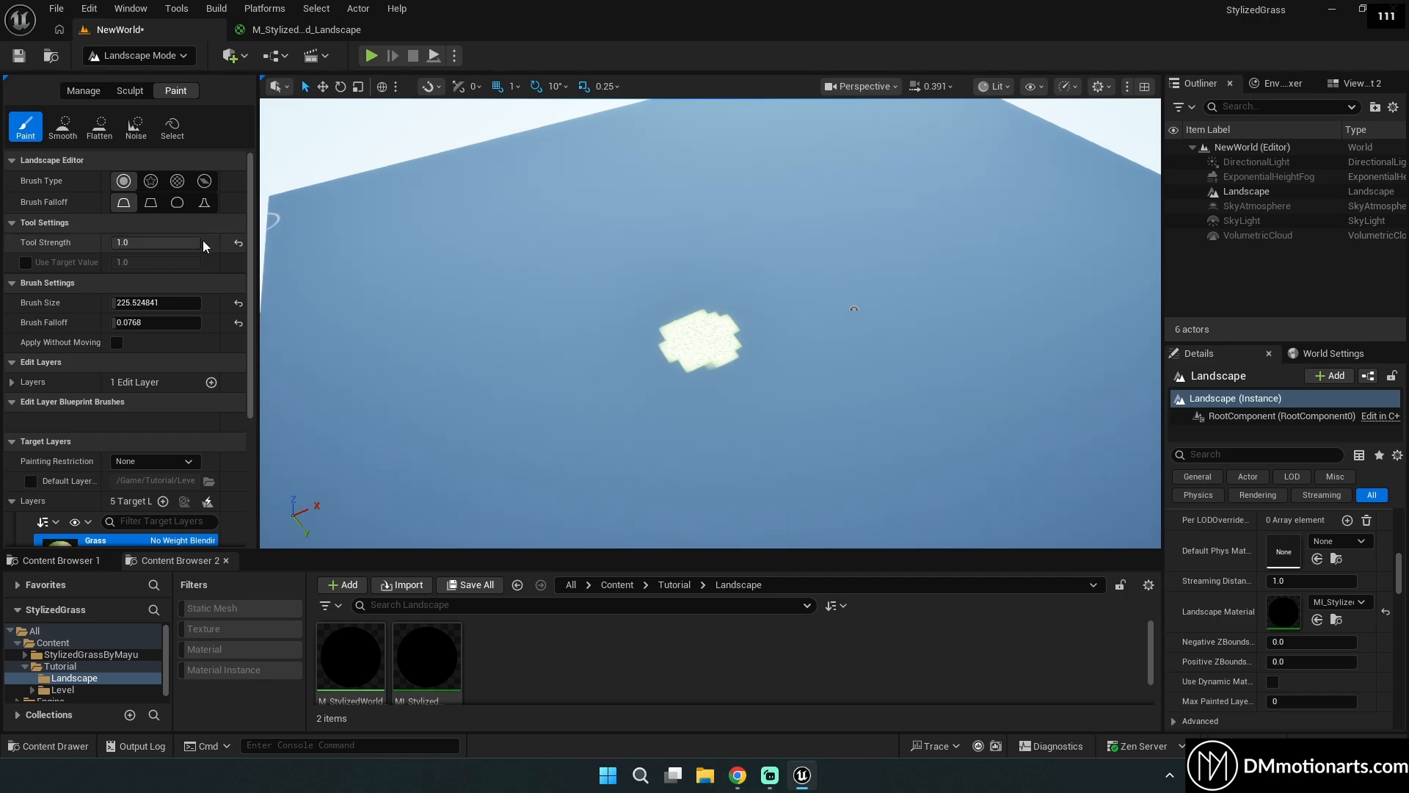
click(209, 189)
right_drag(425, 249, 415, 236)
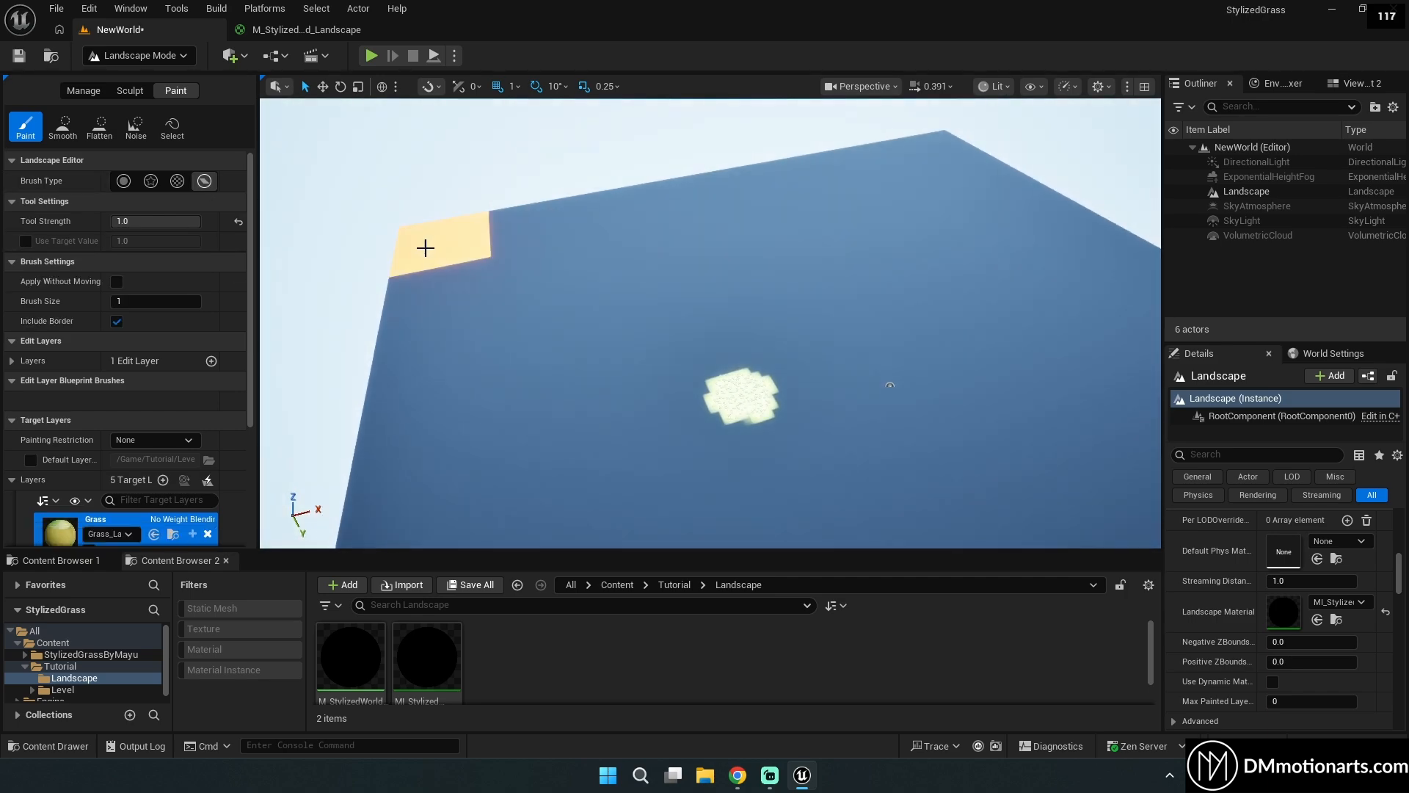
mouse_move(424, 249)
mouse_down()
mouse_move(947, 151)
mouse_move(632, 258)
mouse_move(377, 289)
mouse_up()
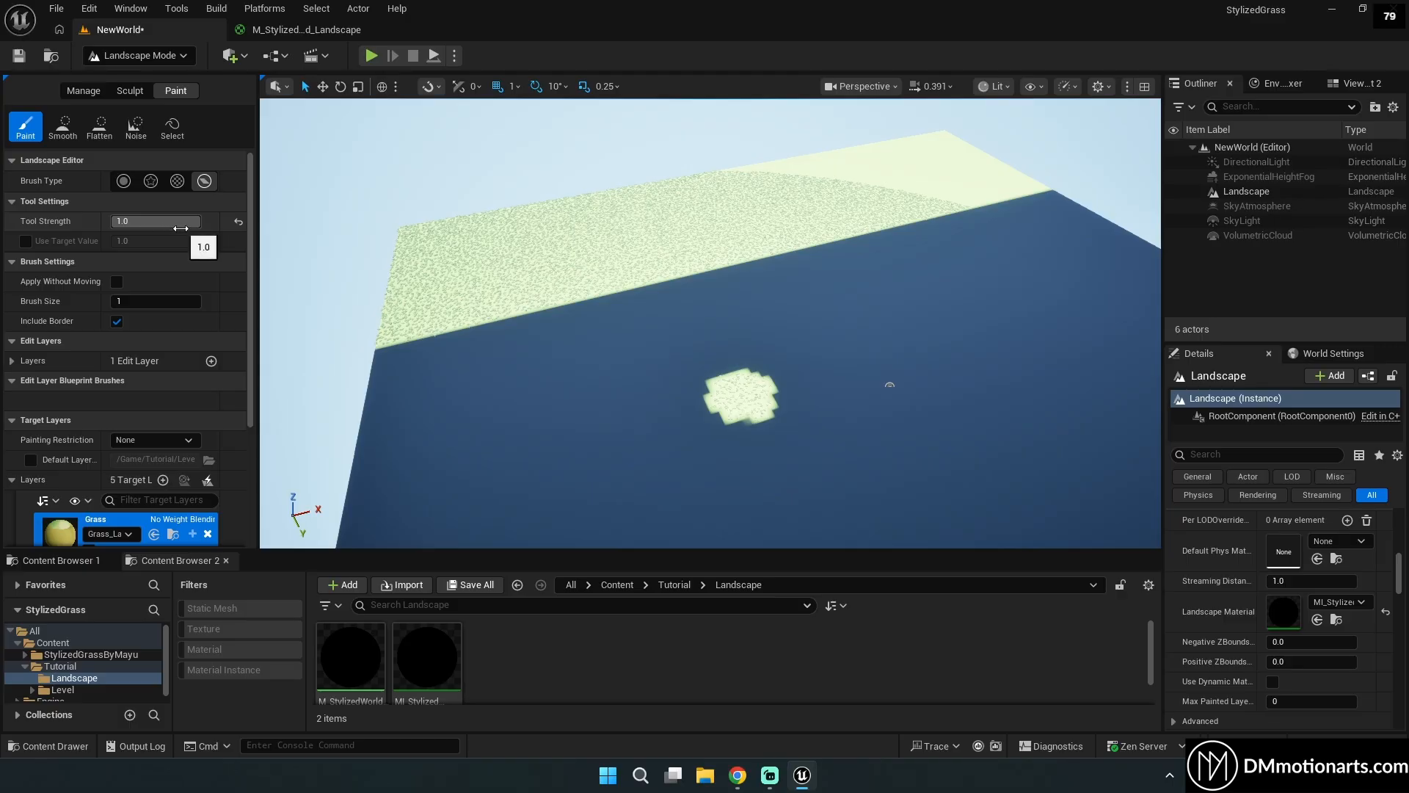
drag(403, 365, 919, 229)
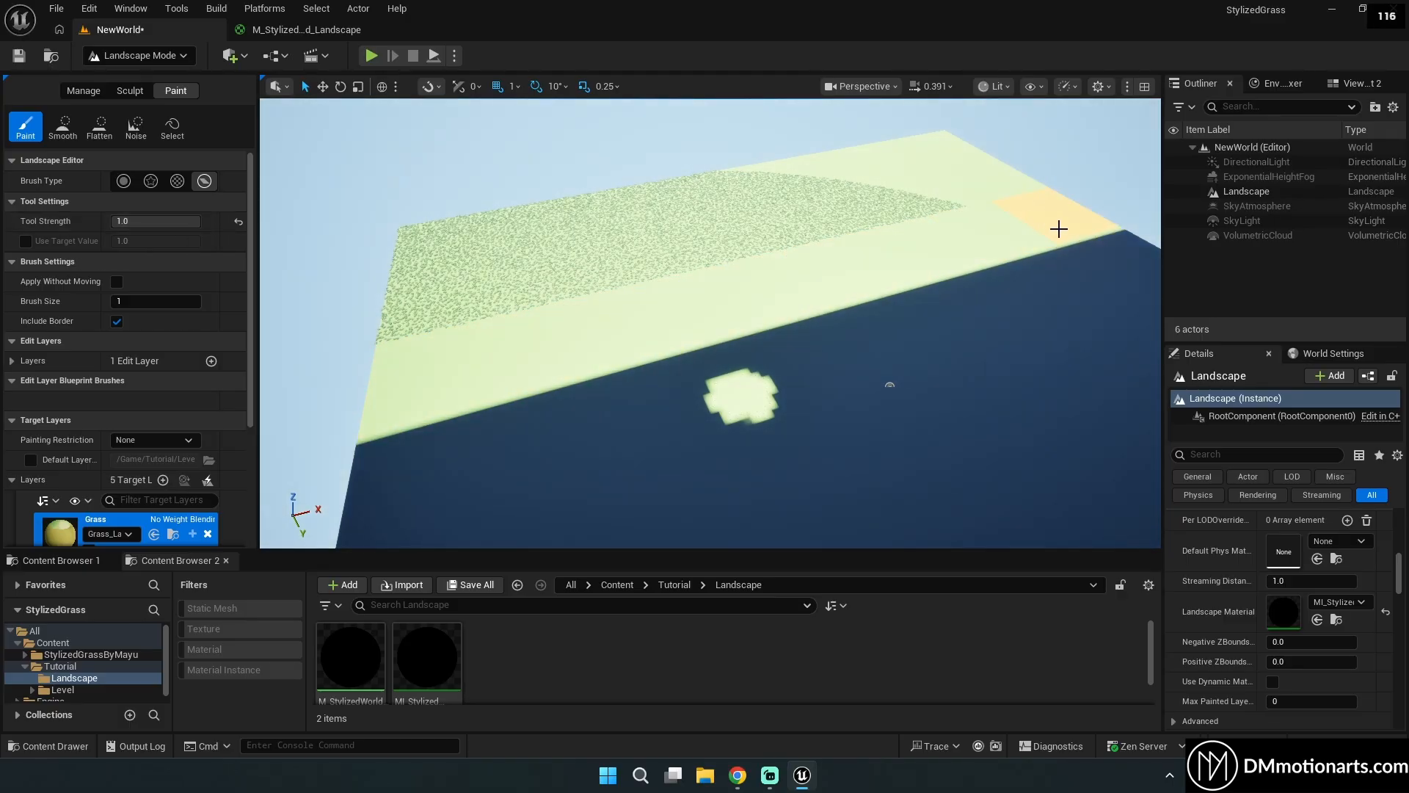
drag(1059, 229, 393, 473)
mouse_move(393, 473)
right_down()
mouse_move(513, 507)
mouse_move(389, 514)
mouse_move(717, 245)
right_up()
mouse_move(717, 245)
mouse_down()
mouse_move(1000, 174)
mouse_move(922, 214)
mouse_move(1068, 326)
mouse_move(793, 289)
mouse_up()
Set all viewport scalability groups to High.
click(1067, 86)
mouse_move(1094, 184)
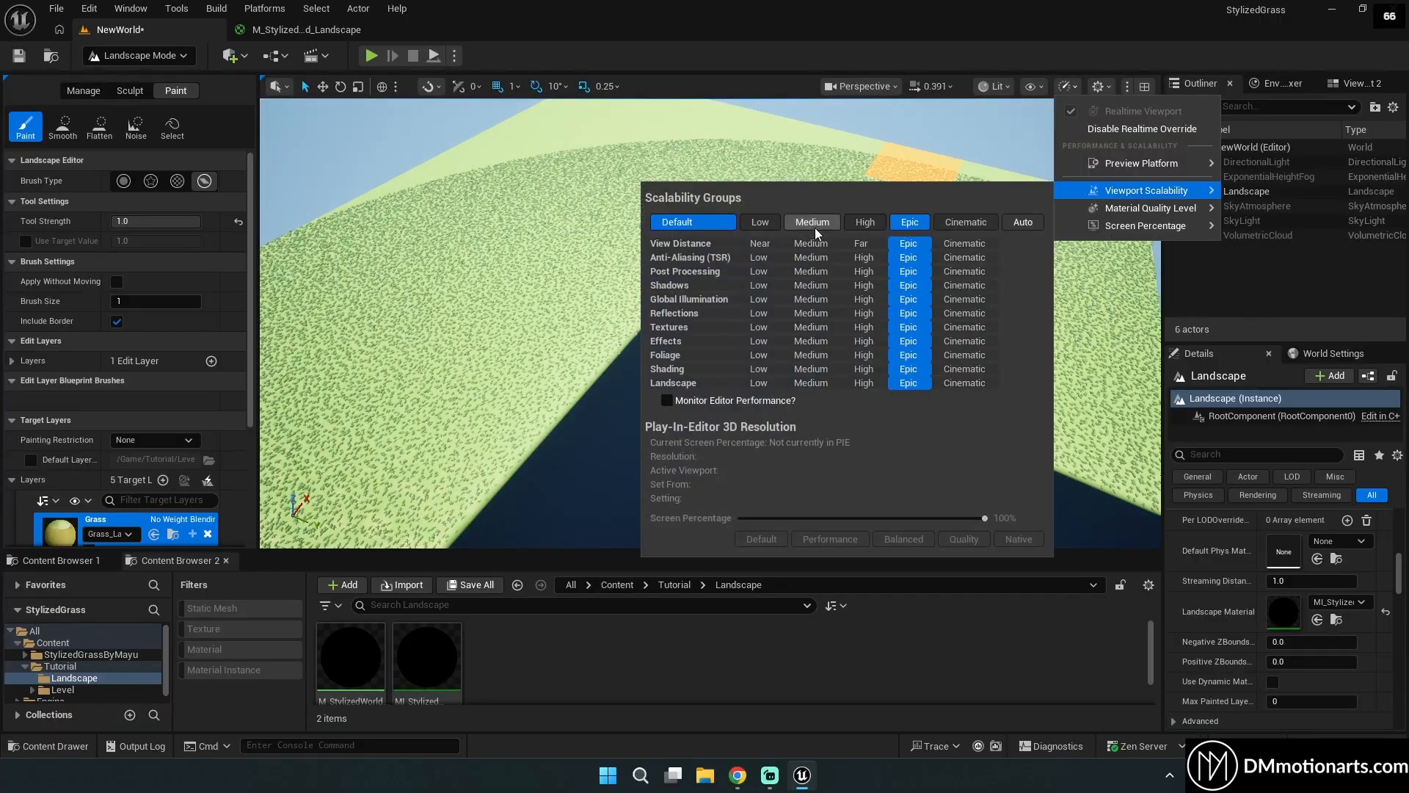
click(865, 222)
Paint the Grass layer over the remaining unpainted parts of the landscape with the component brush.
mouse_move(587, 220)
right_down()
mouse_move(514, 234)
mouse_move(646, 220)
right_up()
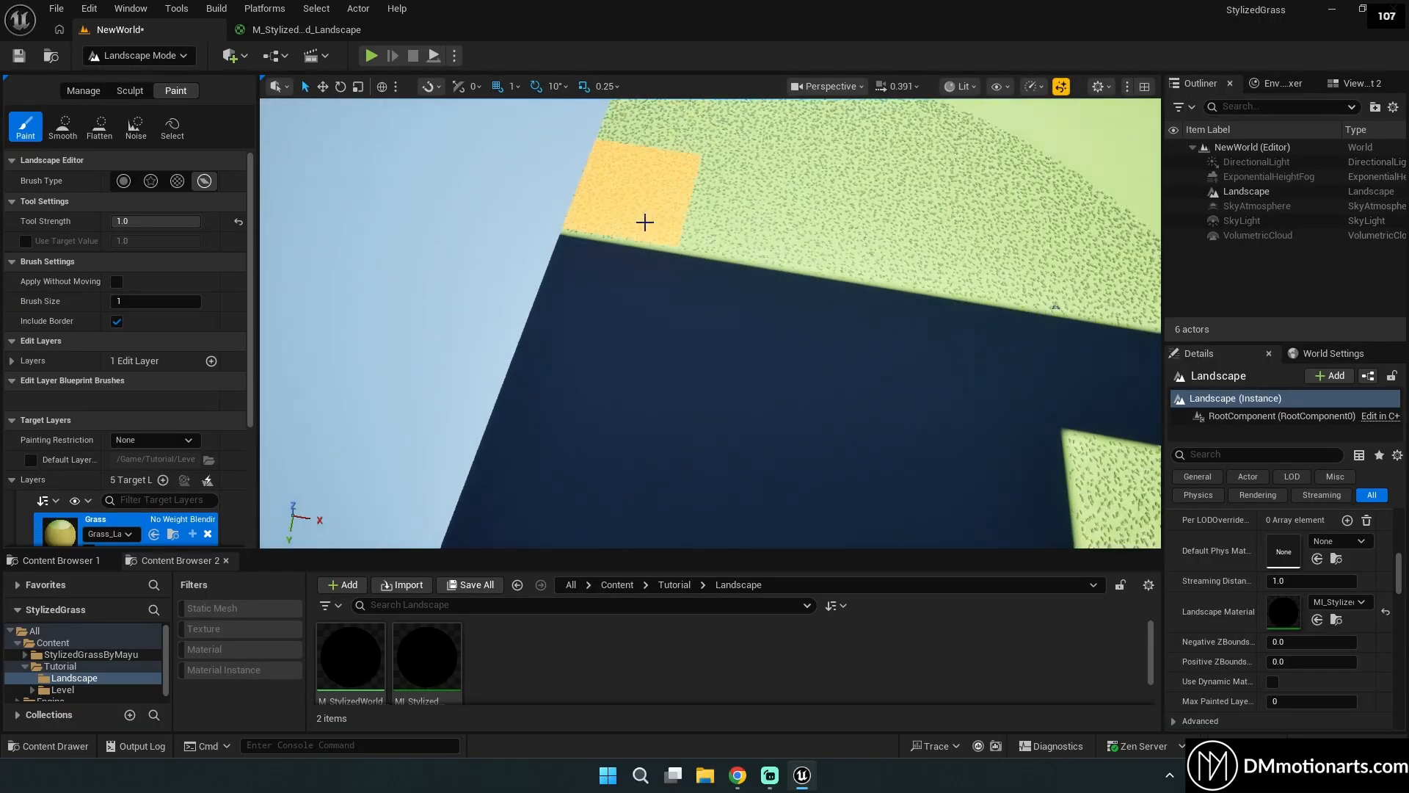
mouse_move(645, 220)
mouse_down()
mouse_move(959, 321)
mouse_move(513, 247)
mouse_up()
mouse_move(485, 246)
right_down()
mouse_move(734, 250)
mouse_move(712, 281)
right_up()
drag(484, 245, 1035, 244)
drag(715, 400, 984, 375)
right_drag(984, 374, 1123, 376)
drag(877, 328, 962, 331)
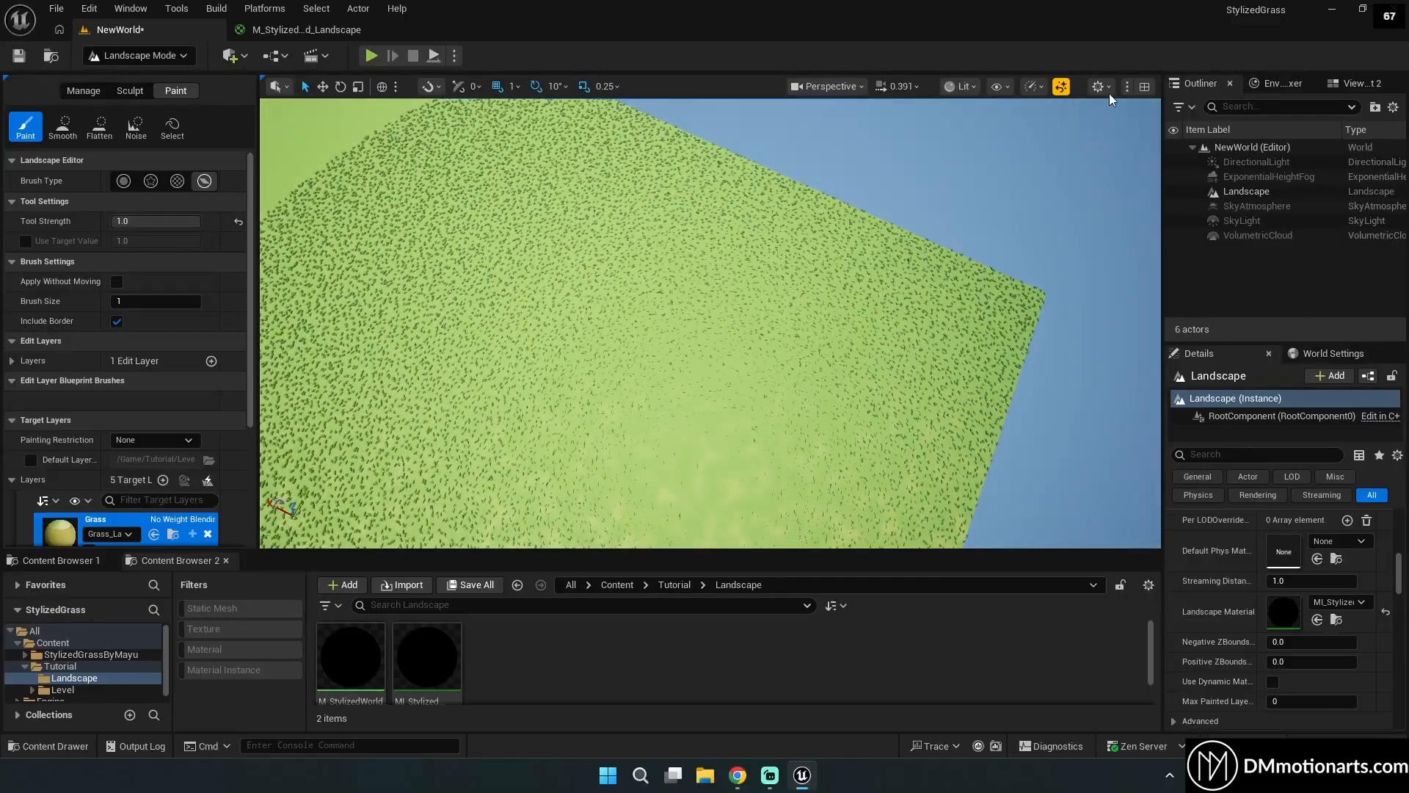
Check the viewport scalability options and inspect the painted grass from ground level.
click(1033, 86)
mouse_move(1112, 190)
click(820, 47)
right_drag(800, 220, 505, 204)
key(w)
key(w)
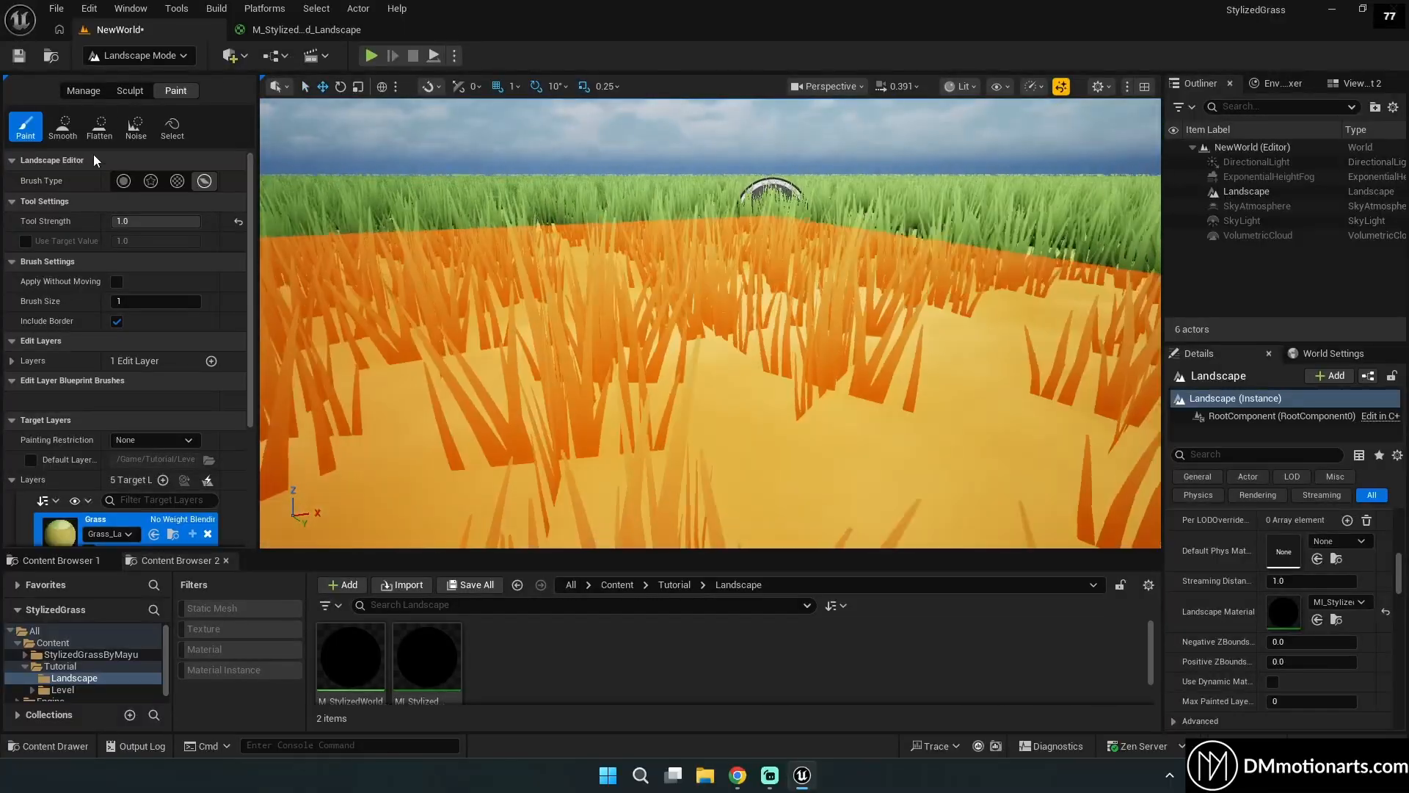
Restore the circular paint brush and switch back to Selection mode to view the grass up close.
click(121, 182)
click(154, 54)
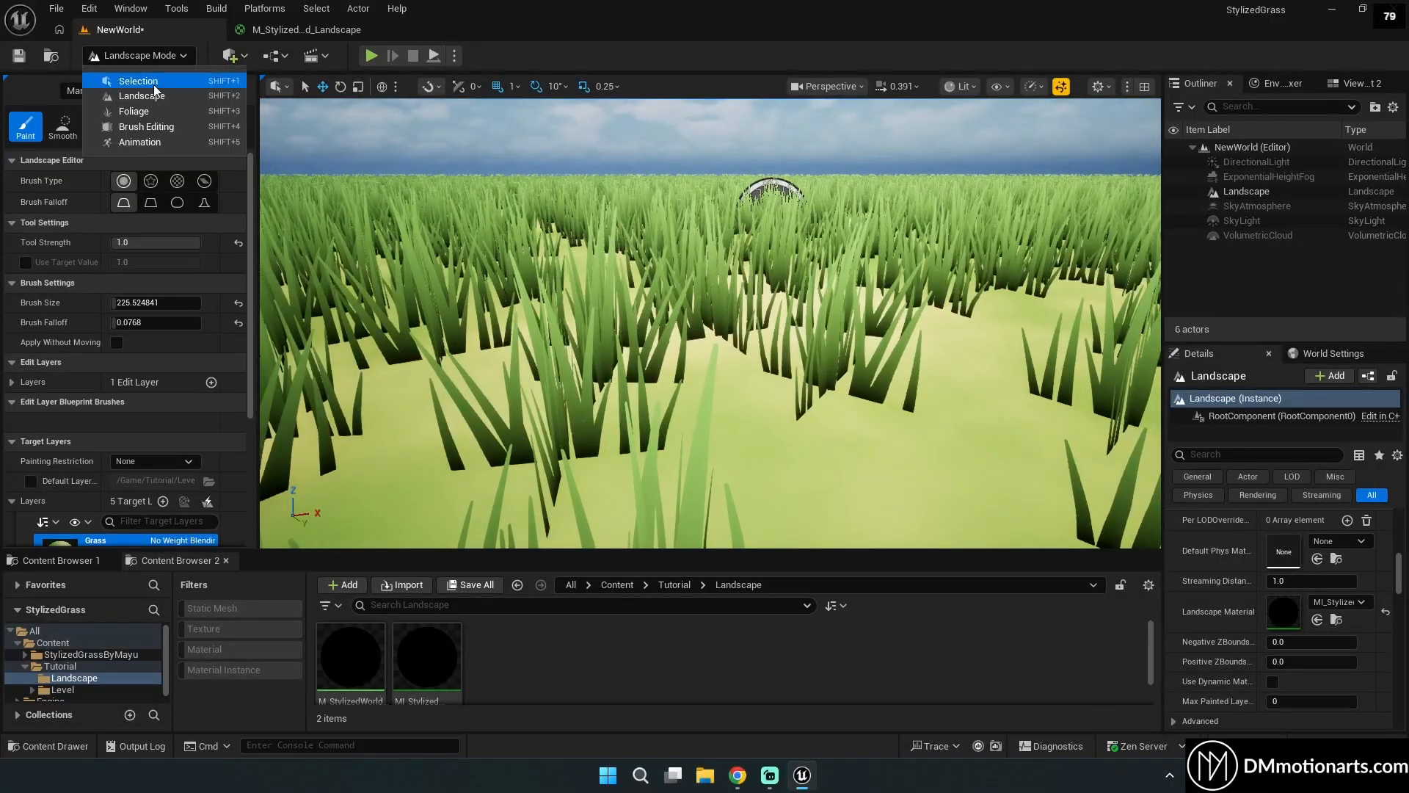
click(150, 82)
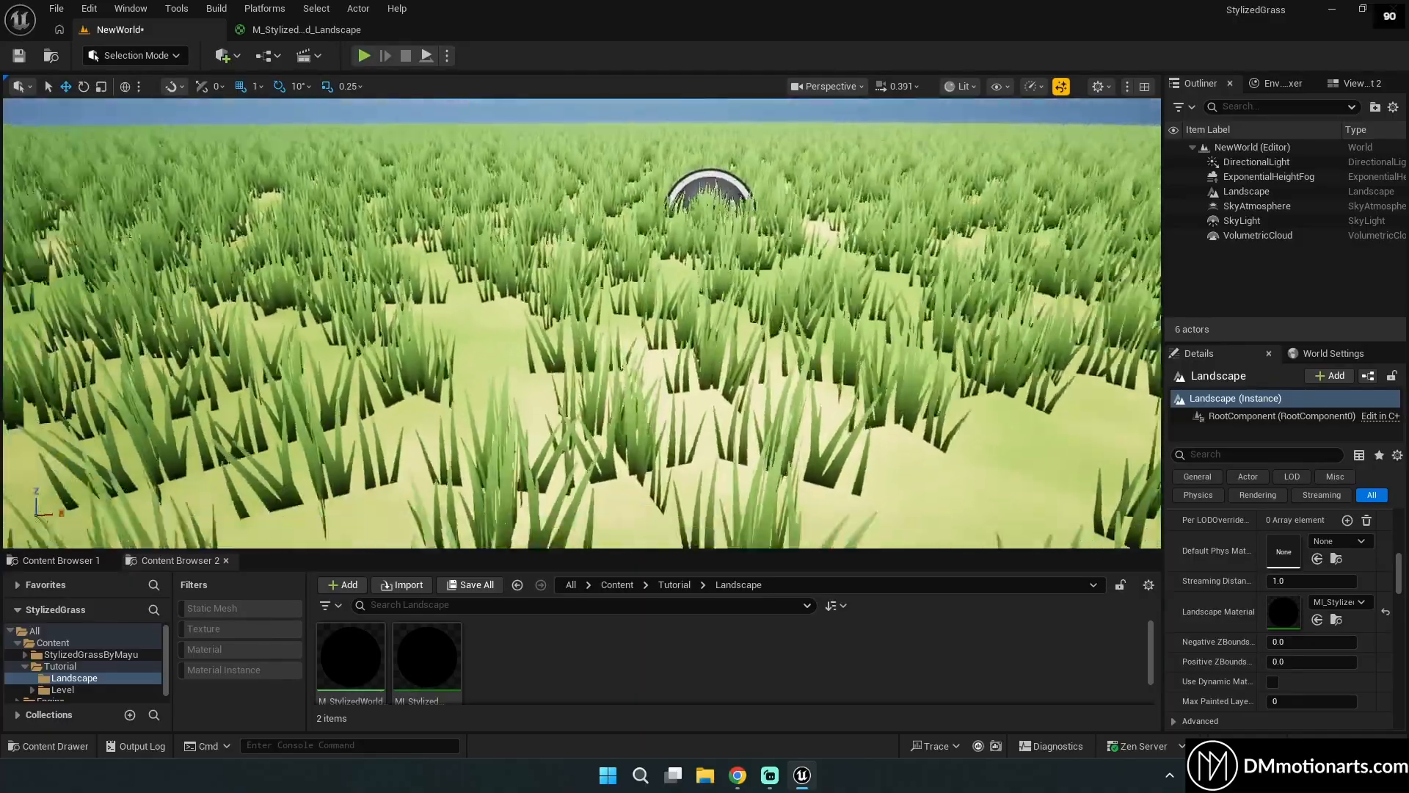
right_drag(733, 294, 723, 307)
key(w)
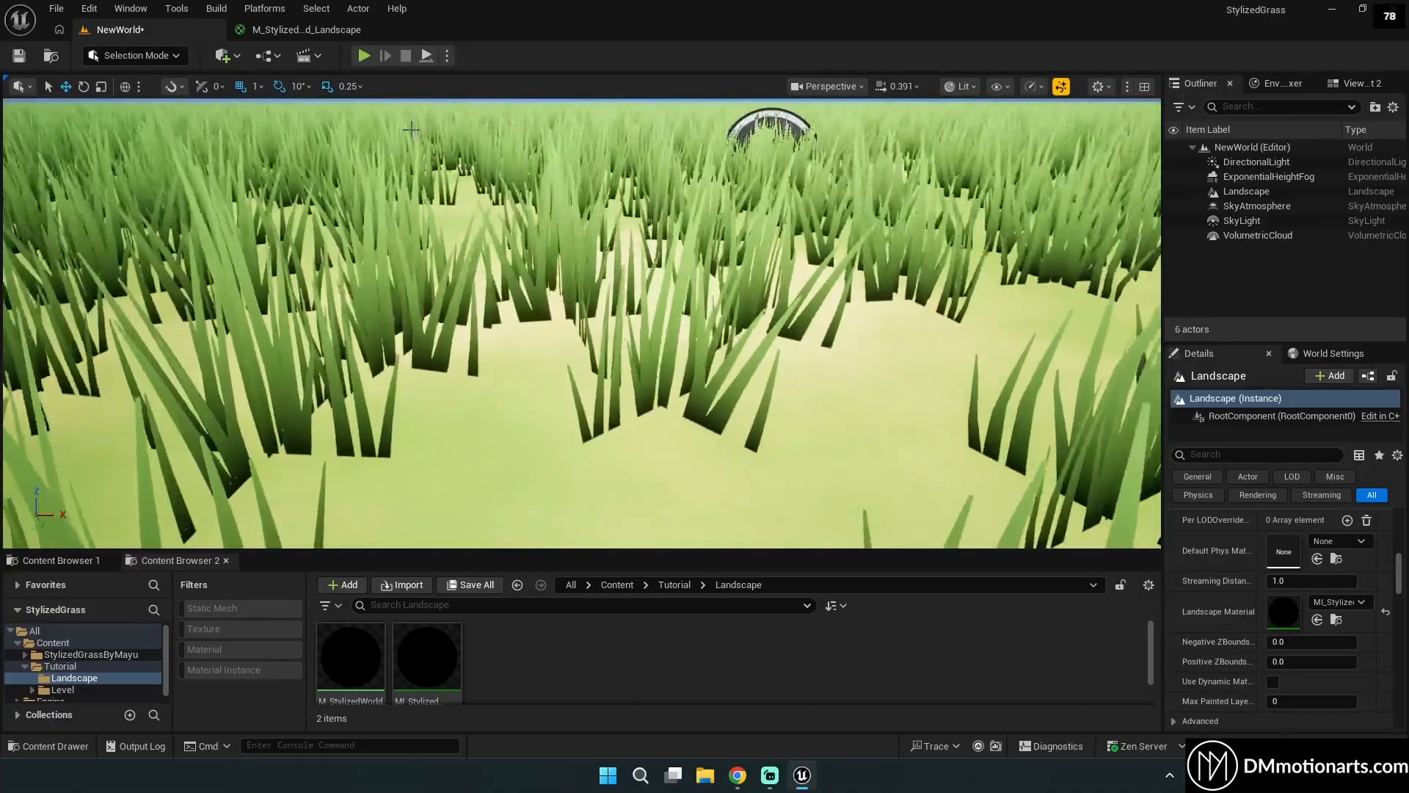
Inspect the painted grass in the level up close and from higher above.
click(320, 37)
click(175, 37)
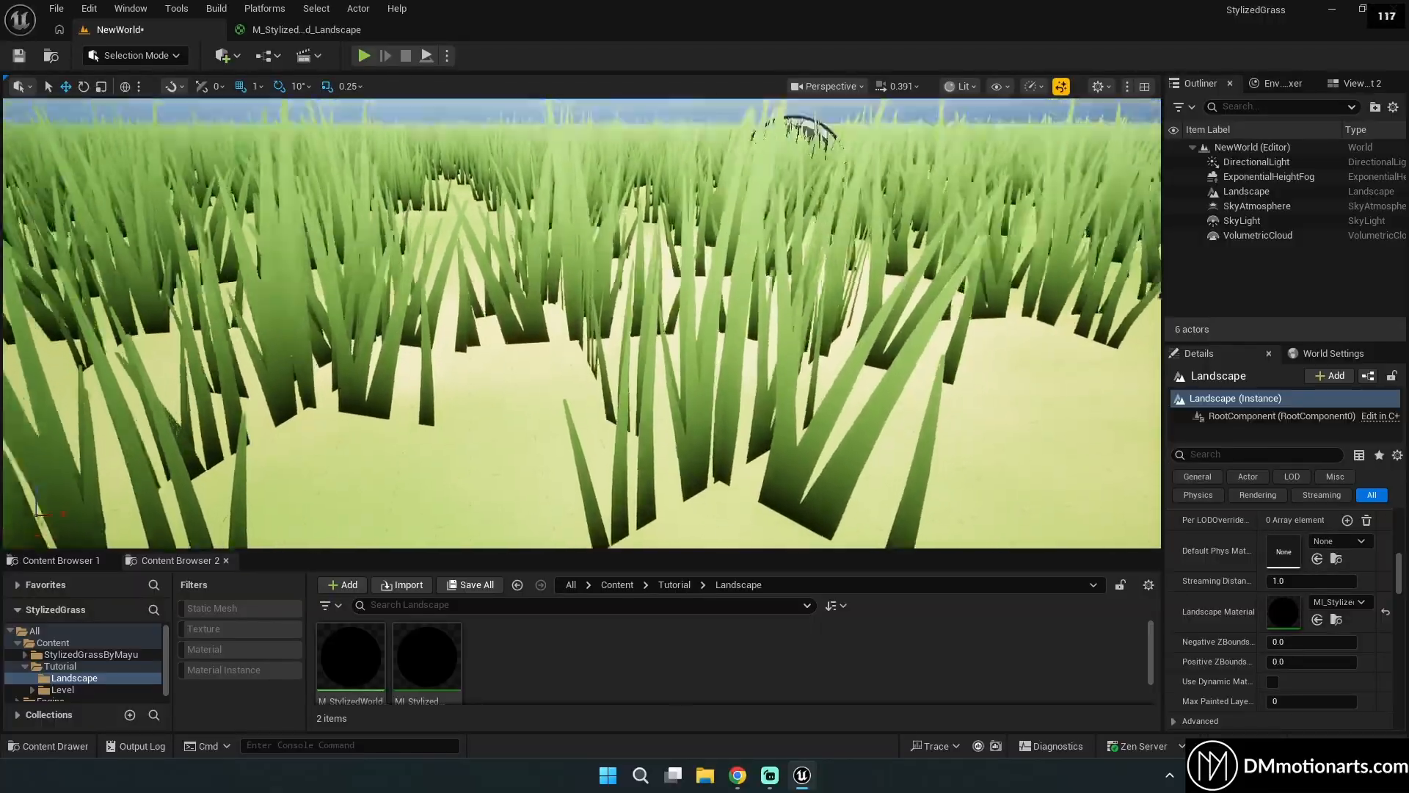
key(s)
right_drag(582, 323, 622, 344)
key(w)
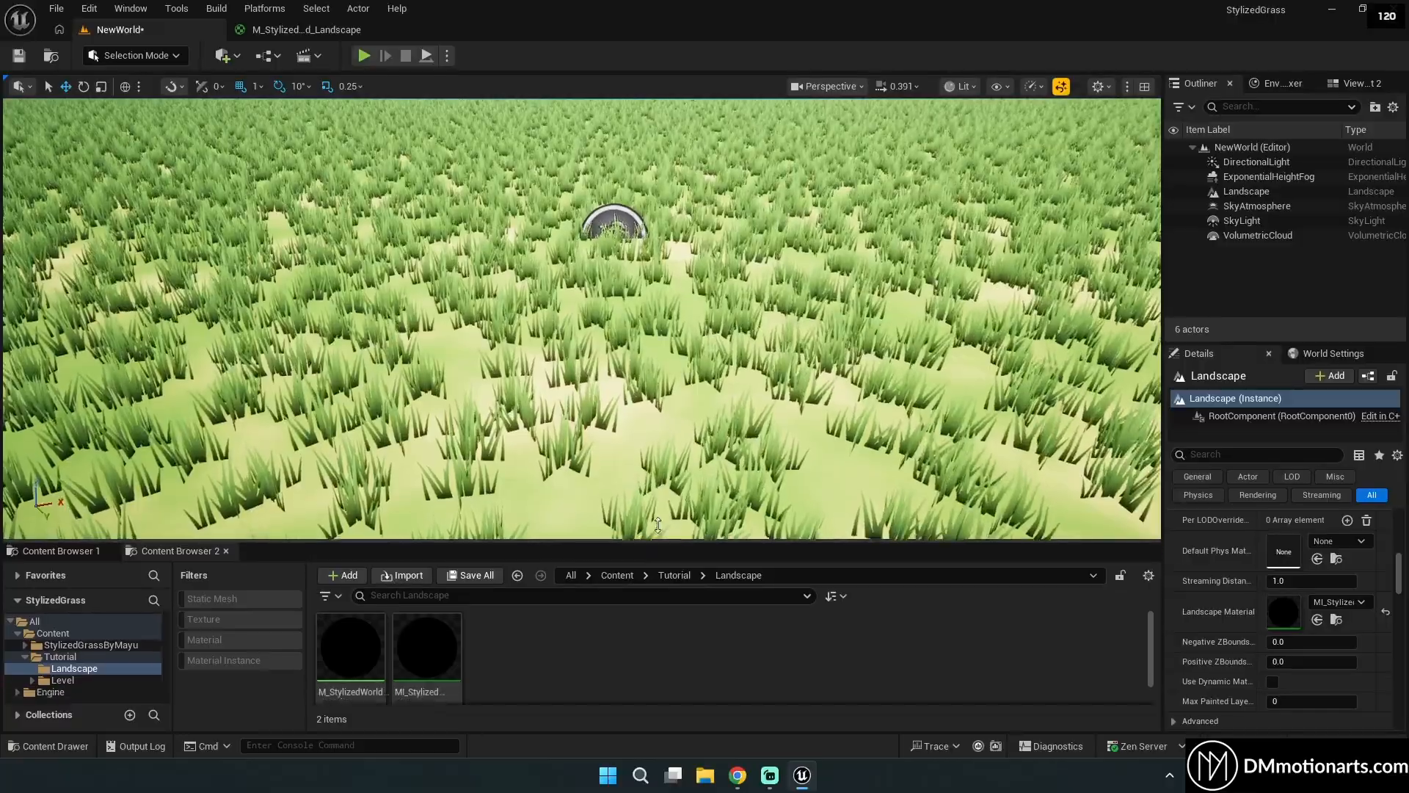
Switch to Landscape mode and resize the content browser so all paint target layers fit on screen.
drag(647, 552, 647, 475)
click(161, 59)
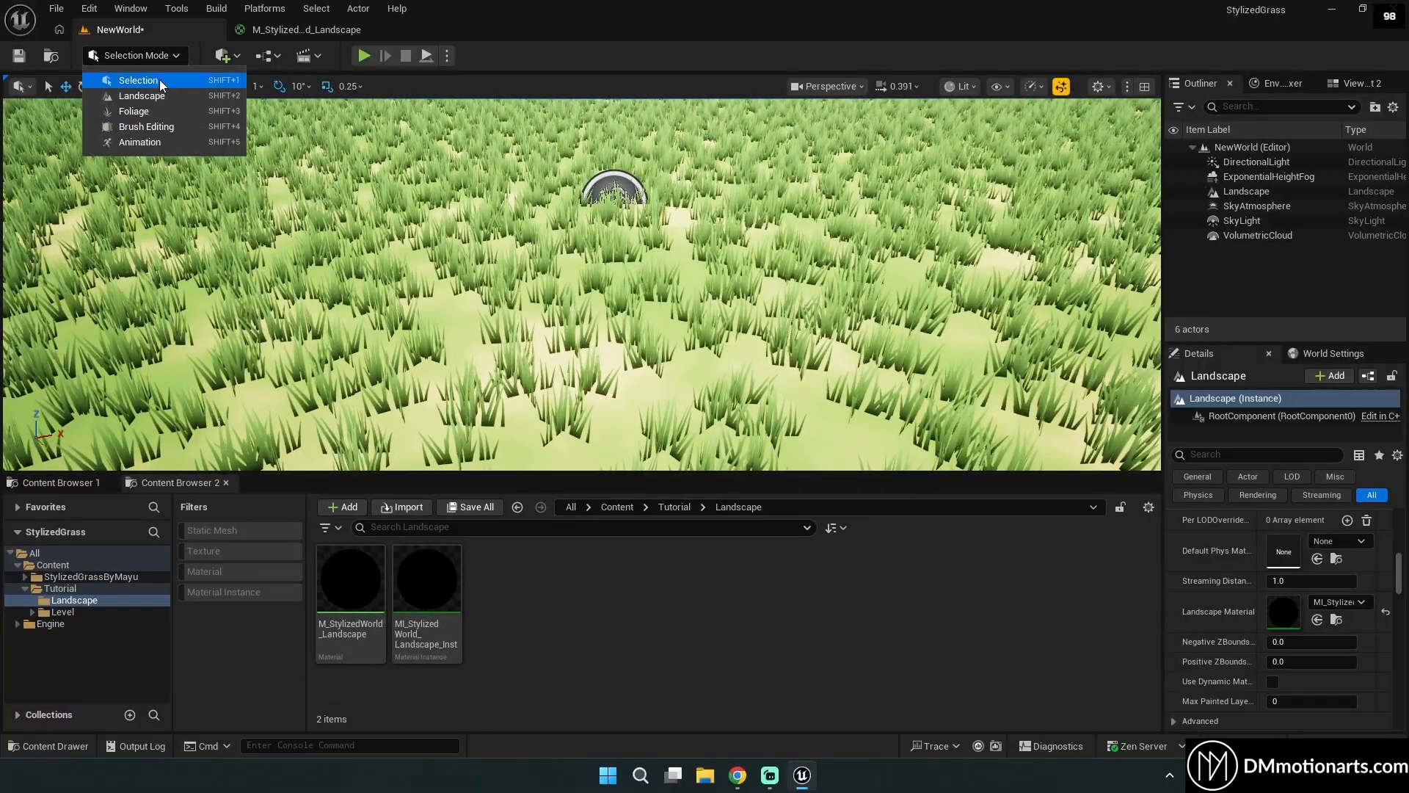
click(141, 97)
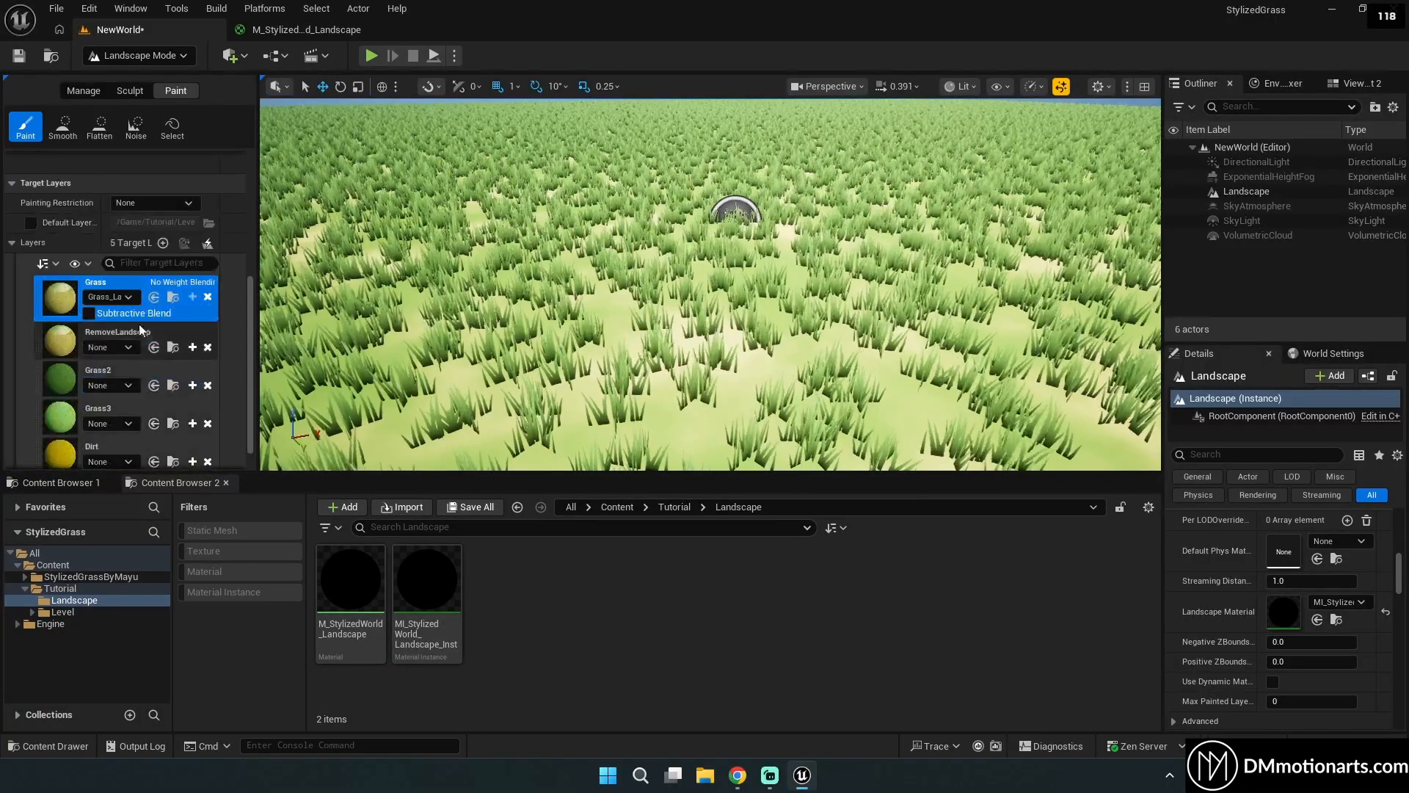
middle_drag(697, 400, 698, 343)
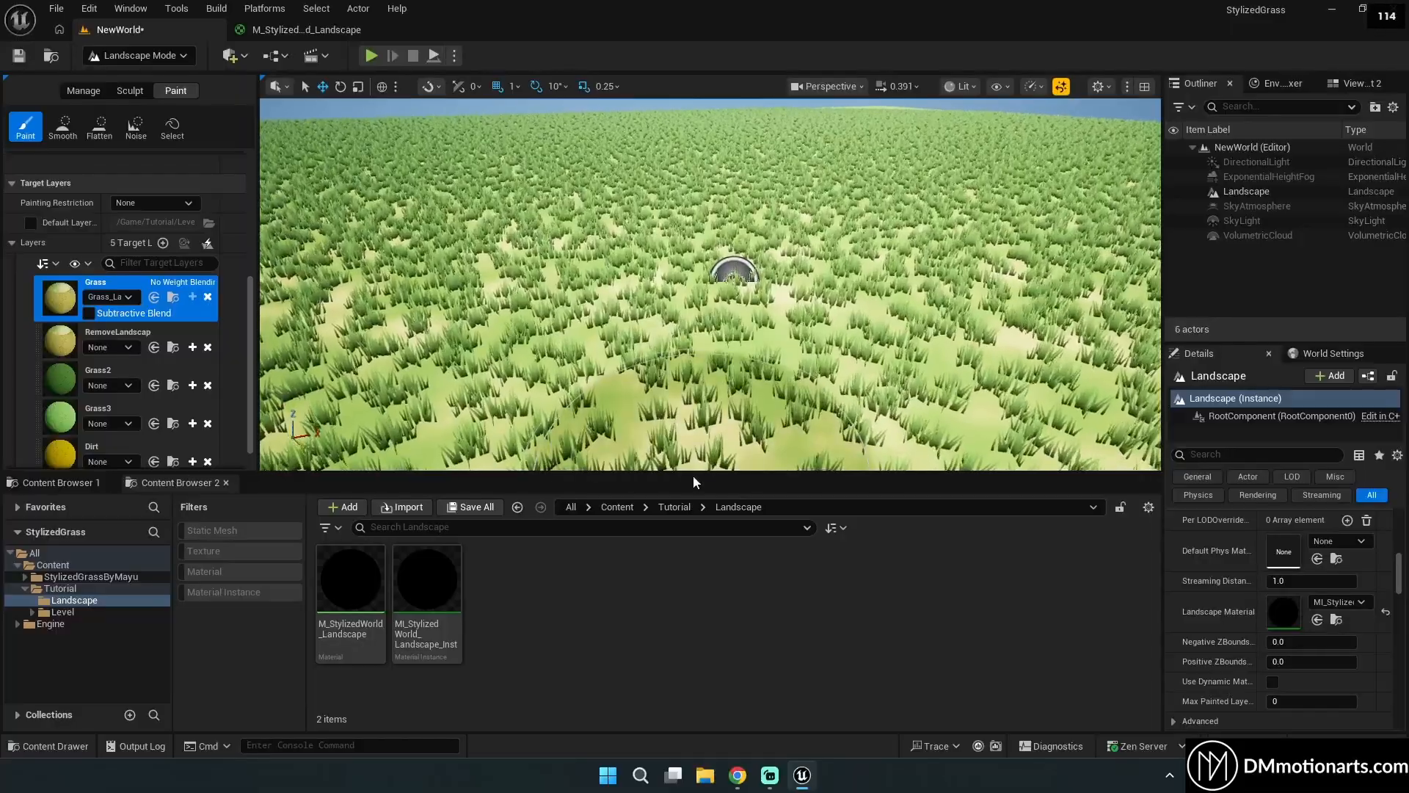
drag(707, 472, 706, 525)
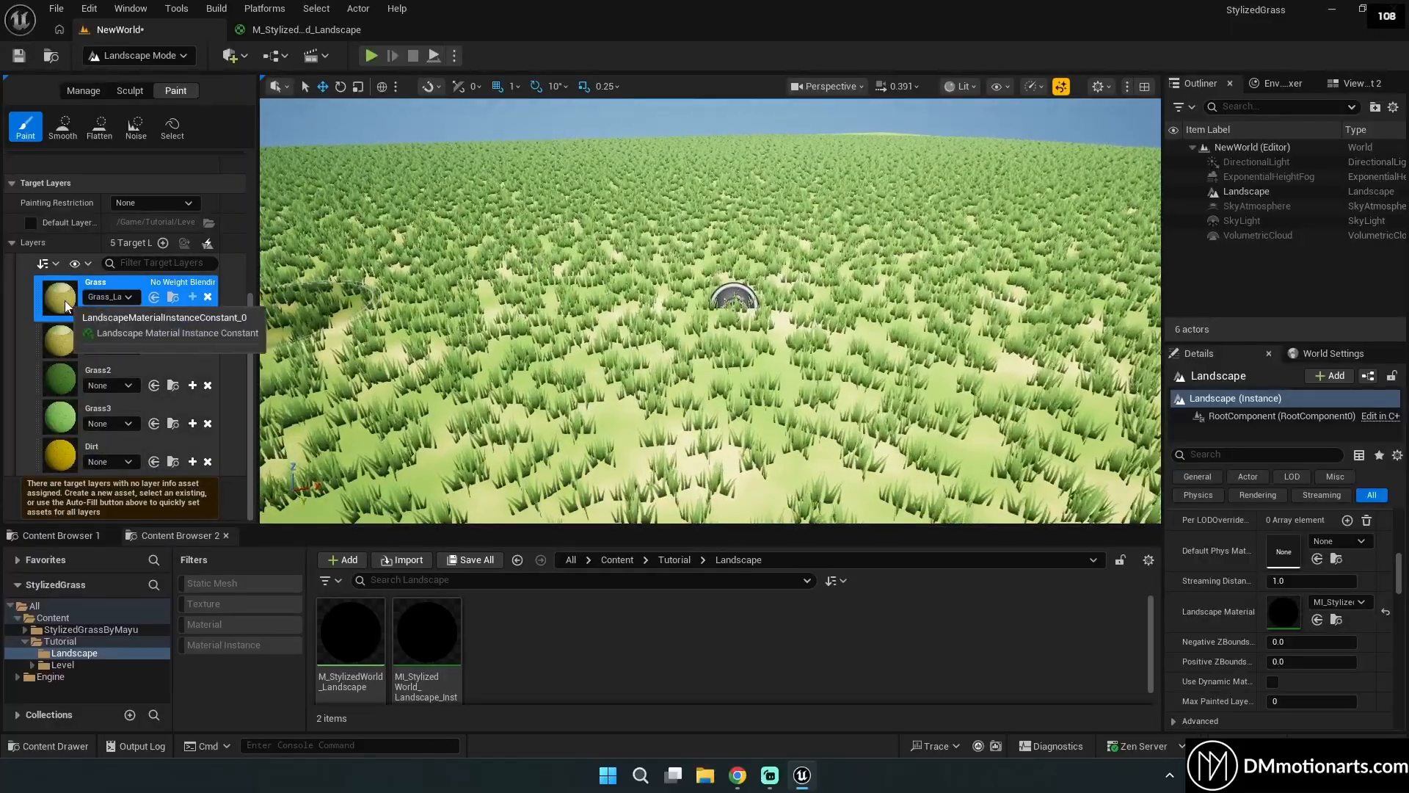
key(w)
right_drag(707, 330, 739, 342)
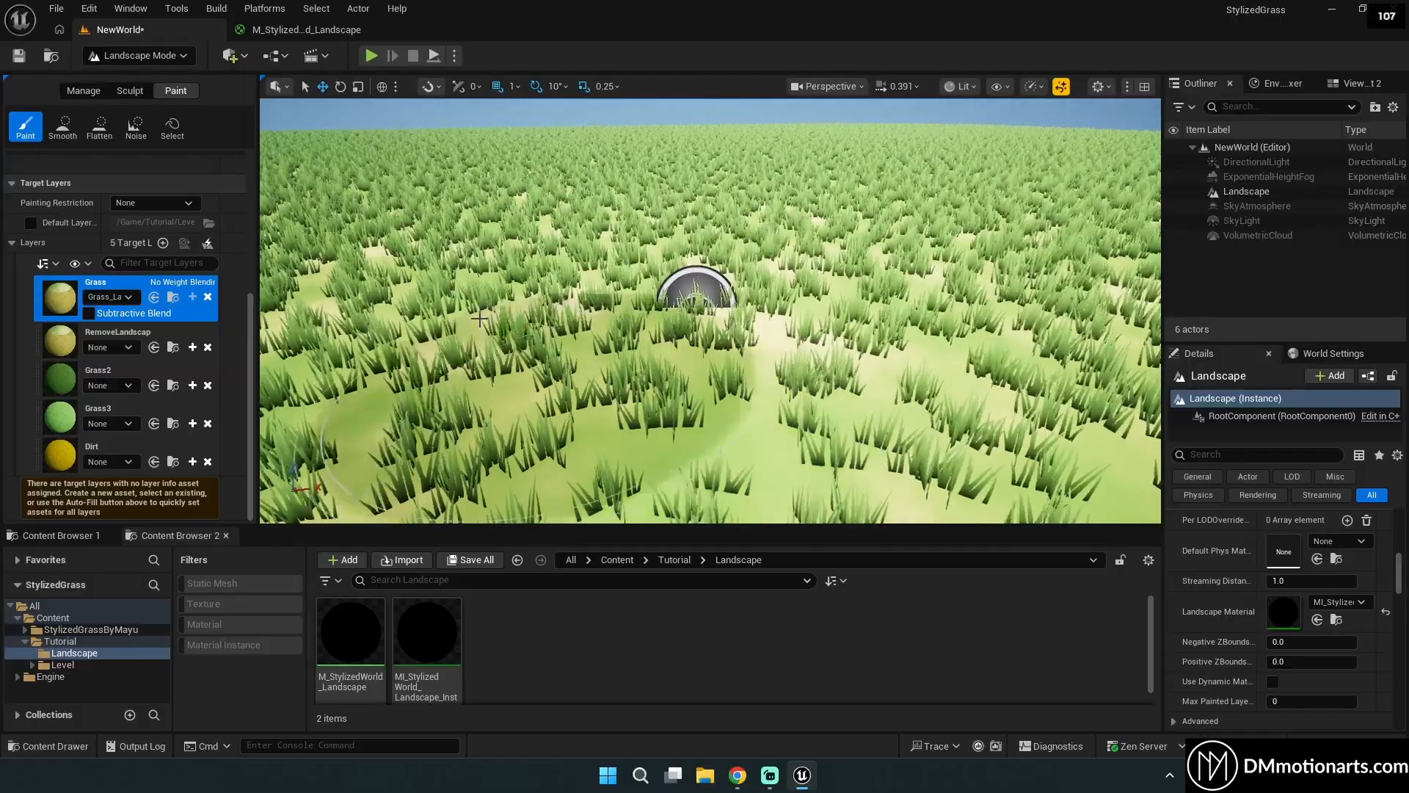
Examine the Add Grass to the Landscape layer group in M_StylizedWorld_Landscape, including the grass type of its Landscape Grass output.
click(297, 31)
scroll(782, 426, down, 6)
right_drag(775, 503, 807, 269)
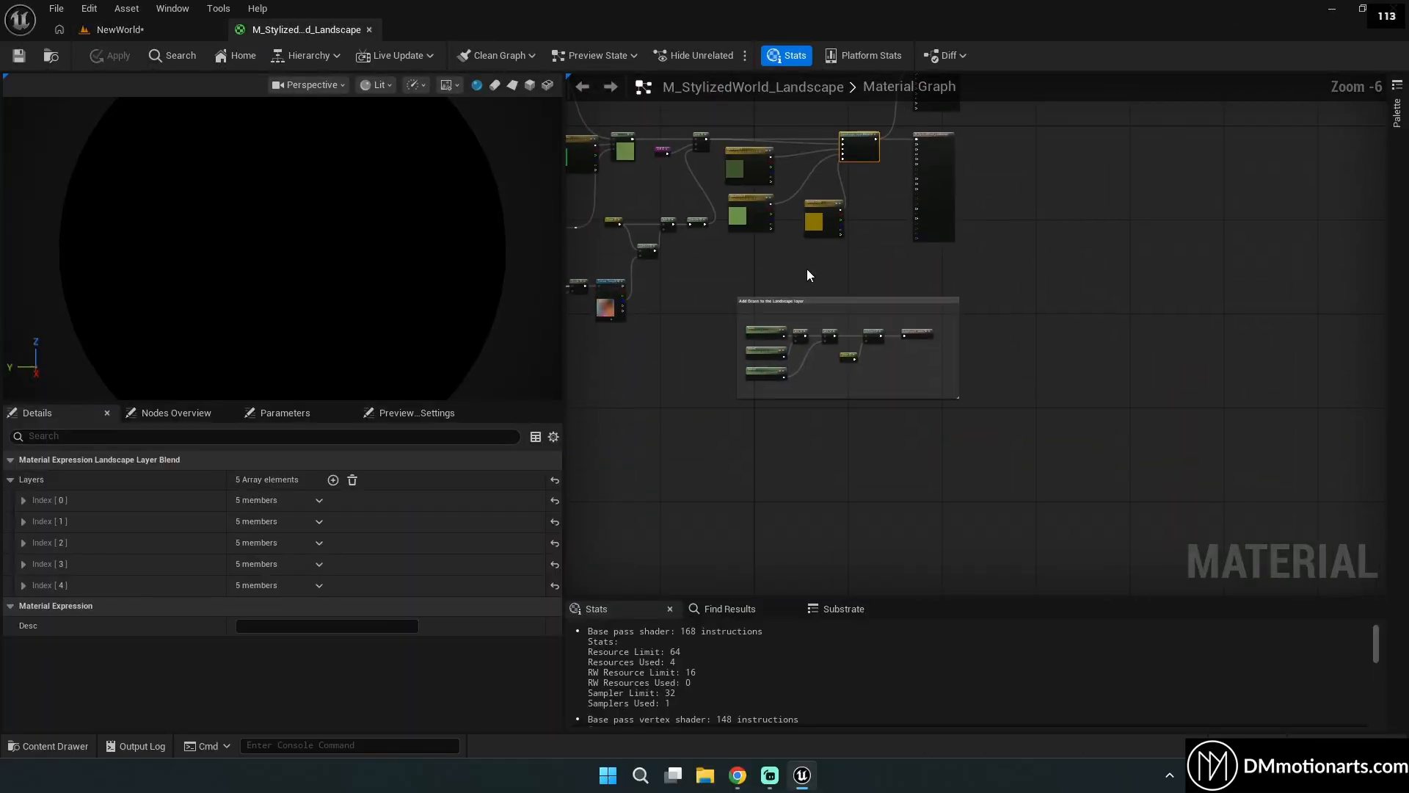
scroll(794, 291, up, 4)
right_drag(680, 306, 633, 182)
drag(607, 160, 1331, 563)
right_drag(770, 328, 888, 371)
scroll(888, 371, up, 2)
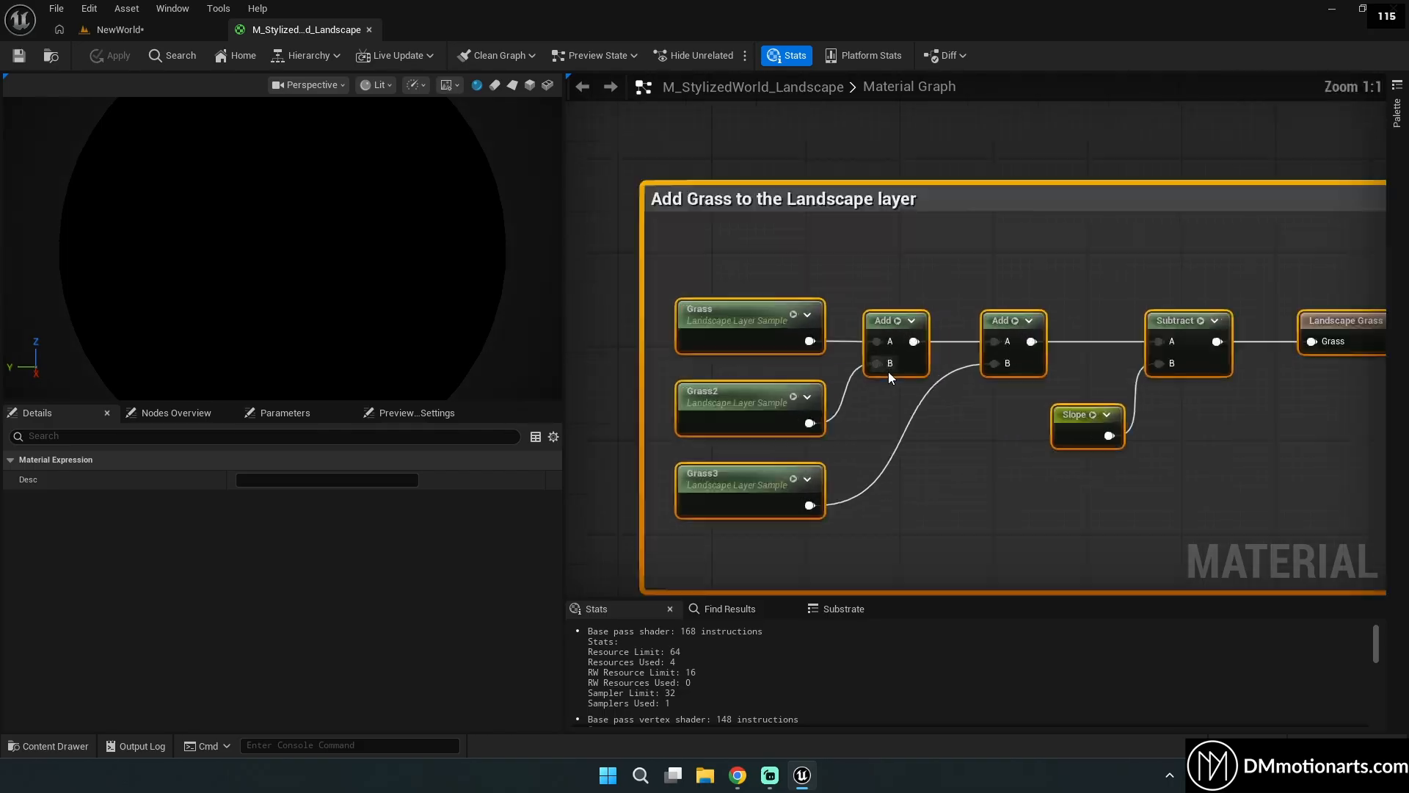
right_drag(973, 363, 782, 337)
click(1116, 299)
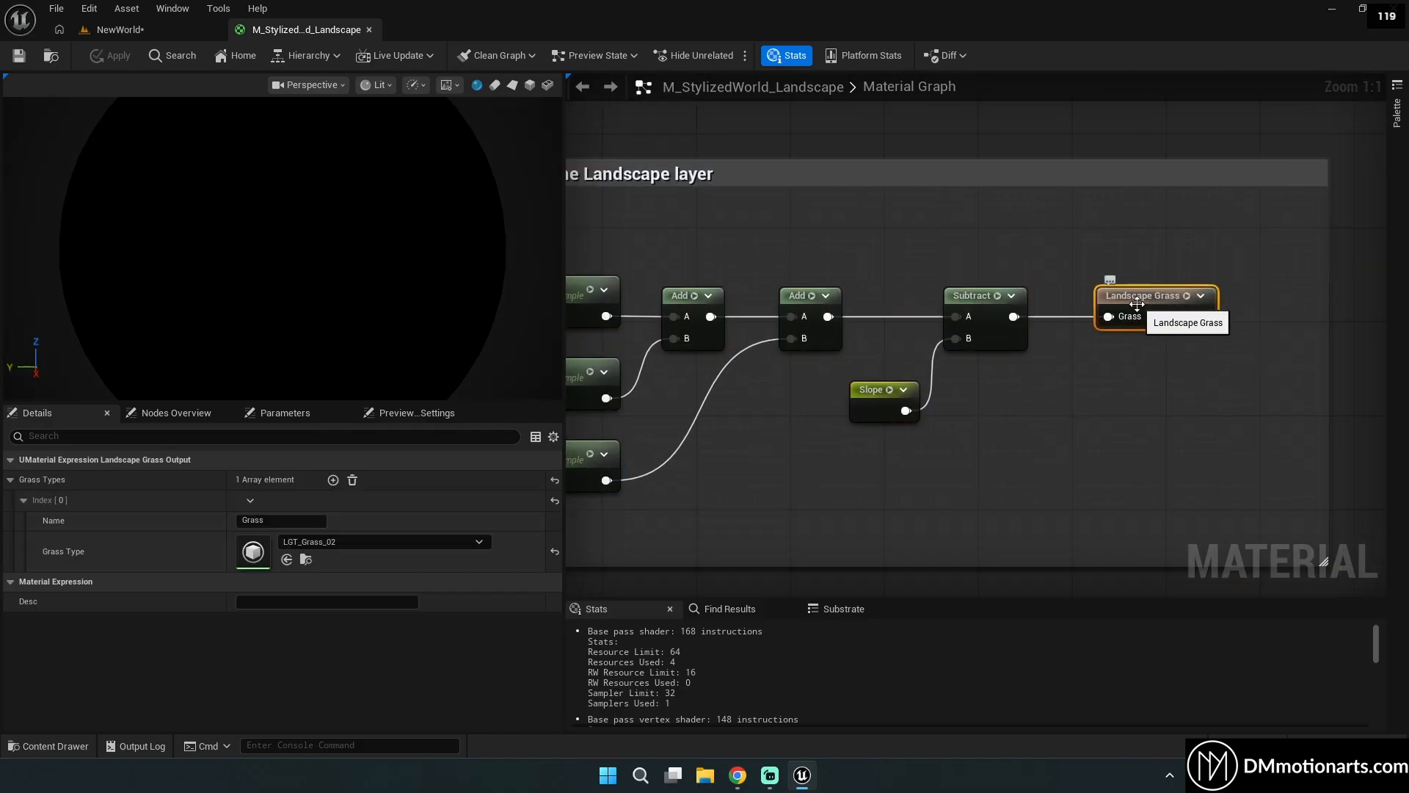
Examine how the Grass, Grass2 and Grass3 layer samples are added together and feed the Landscape Grass output.
scroll(1076, 335, down, 2)
right_drag(910, 301, 943, 152)
scroll(954, 367, down, 3)
scroll(903, 353, up, 5)
scroll(944, 152, down, 1)
right_drag(844, 440, 872, 275)
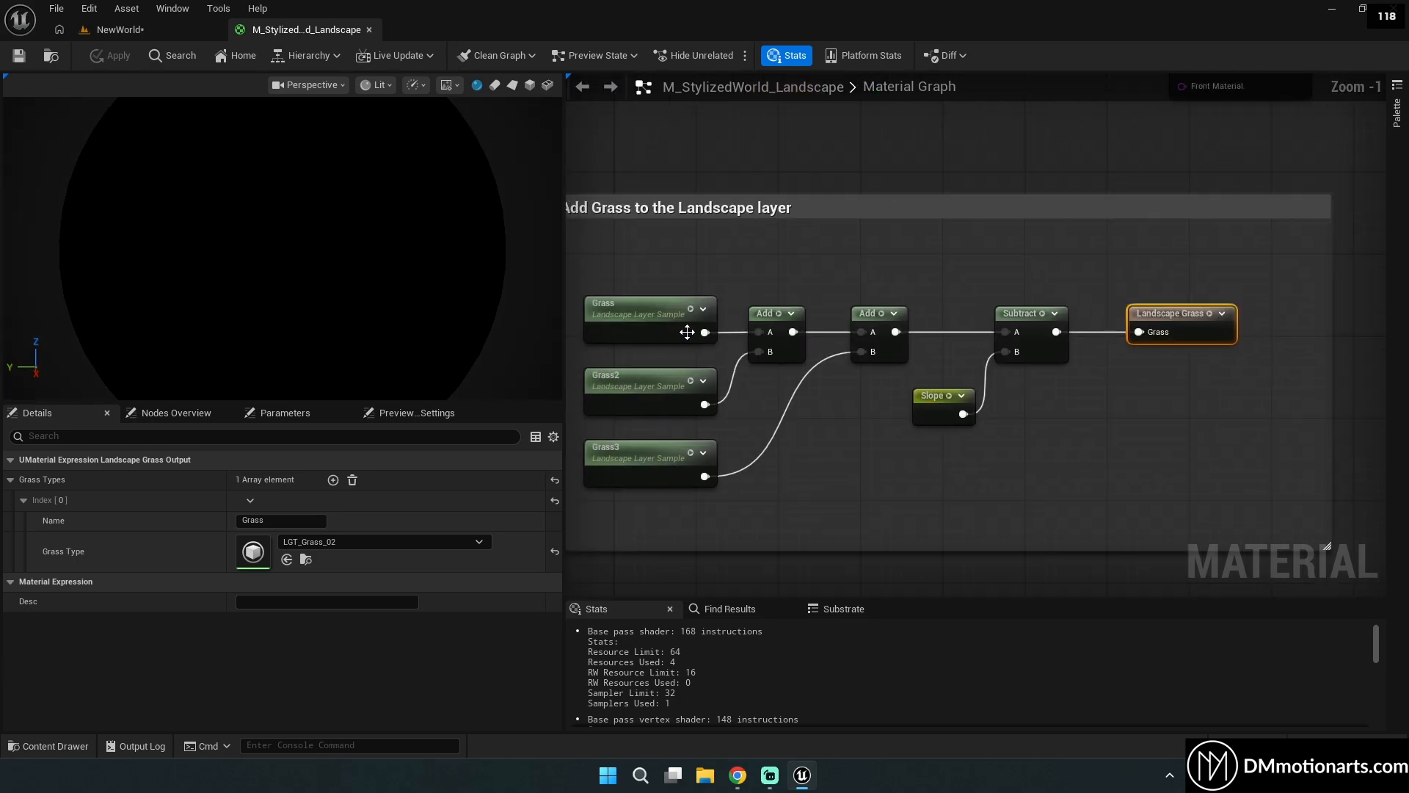
drag(1230, 361, 1236, 366)
right_drag(713, 388, 744, 349)
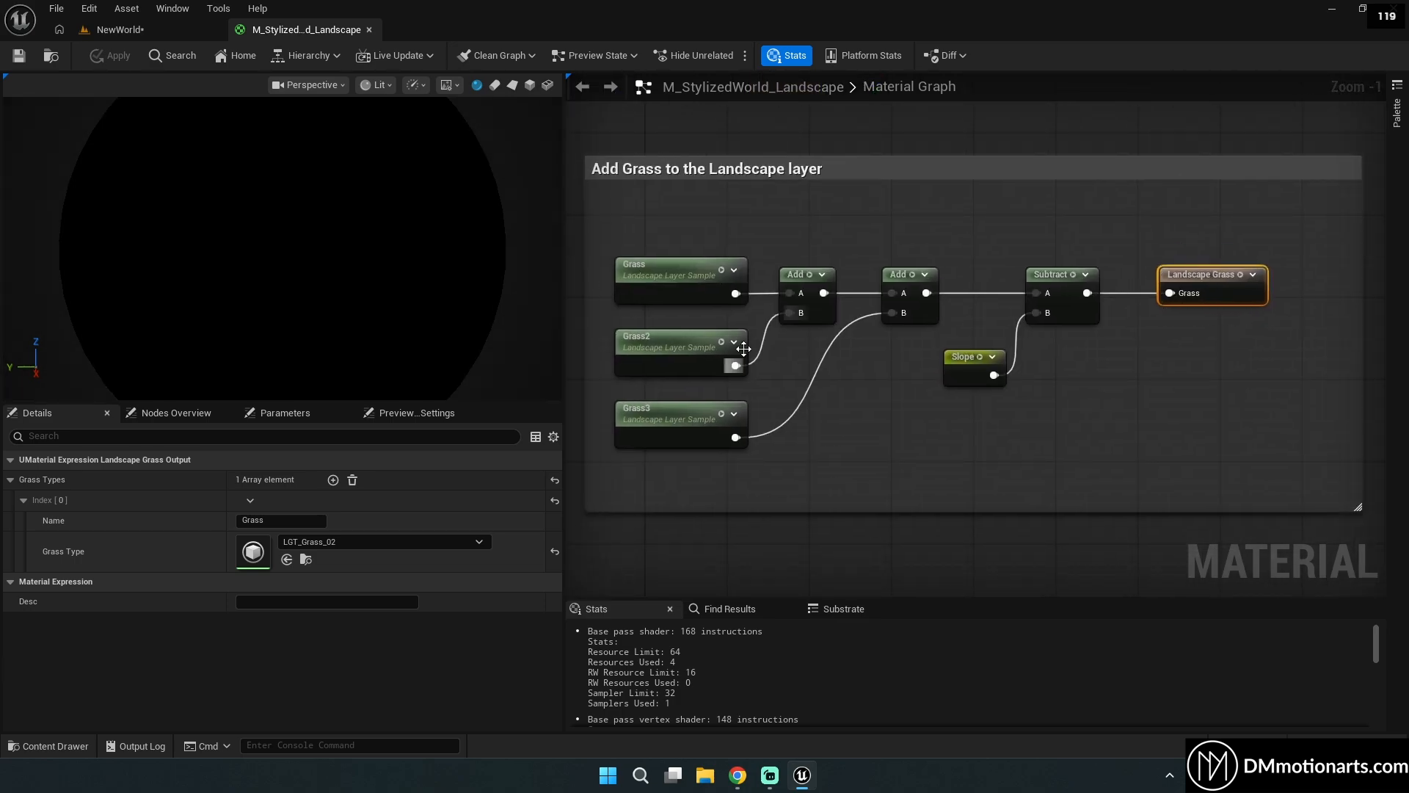
drag(728, 368, 729, 369)
click(731, 440)
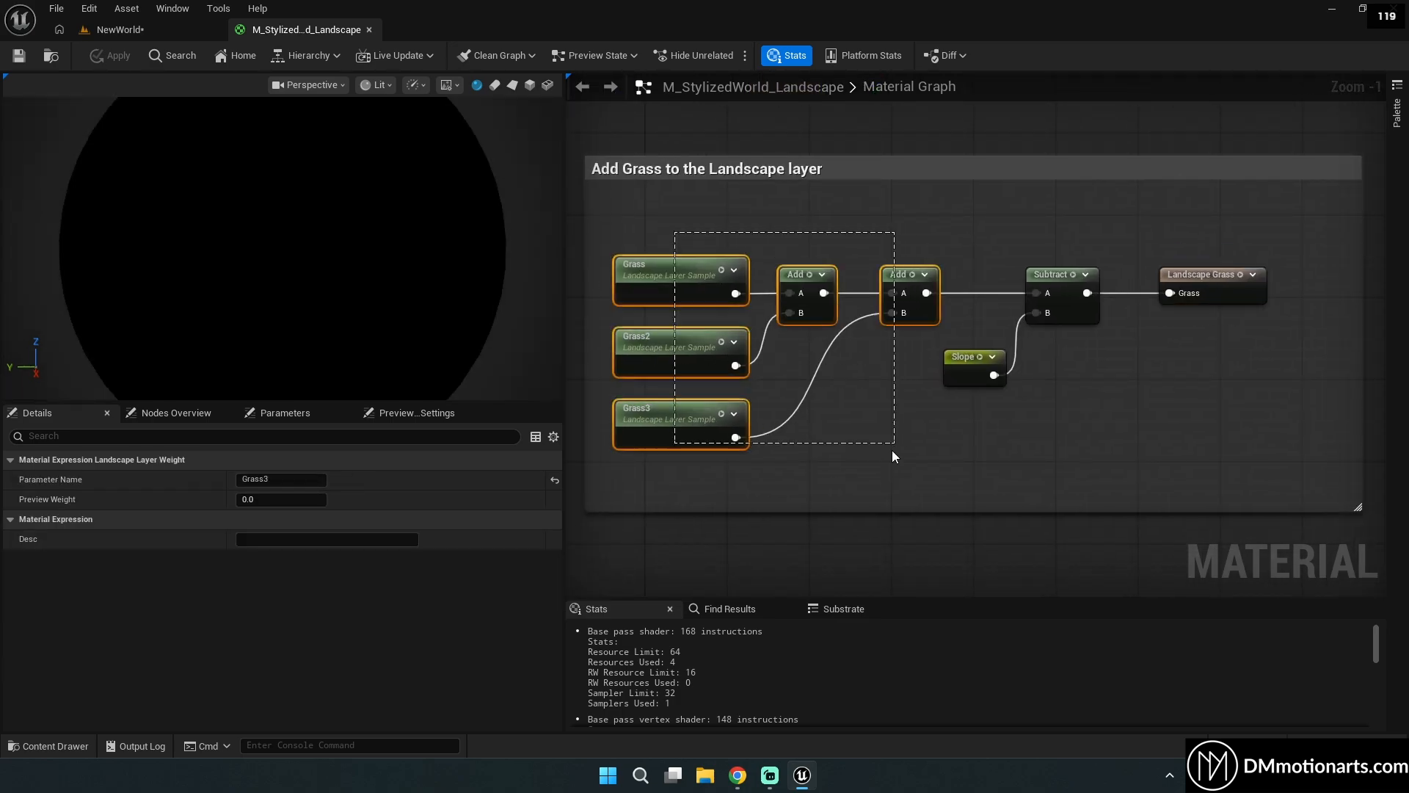
drag(892, 455, 890, 459)
click(838, 390)
Back in the NewWorld level, create the layer info Dirt_LayerInfo for the Dirt target layer in the NewWorld_sharedassets folder.
click(139, 10)
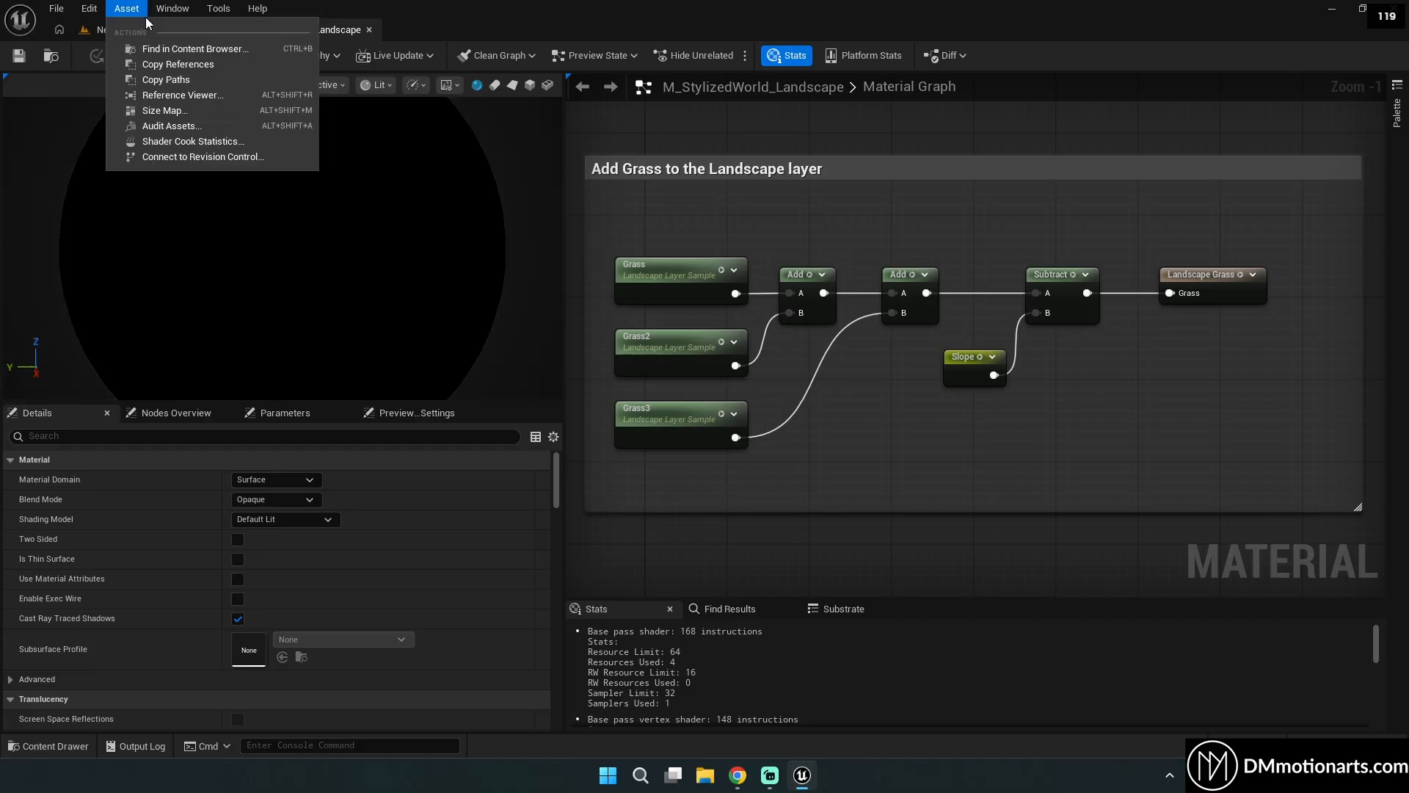
click(101, 30)
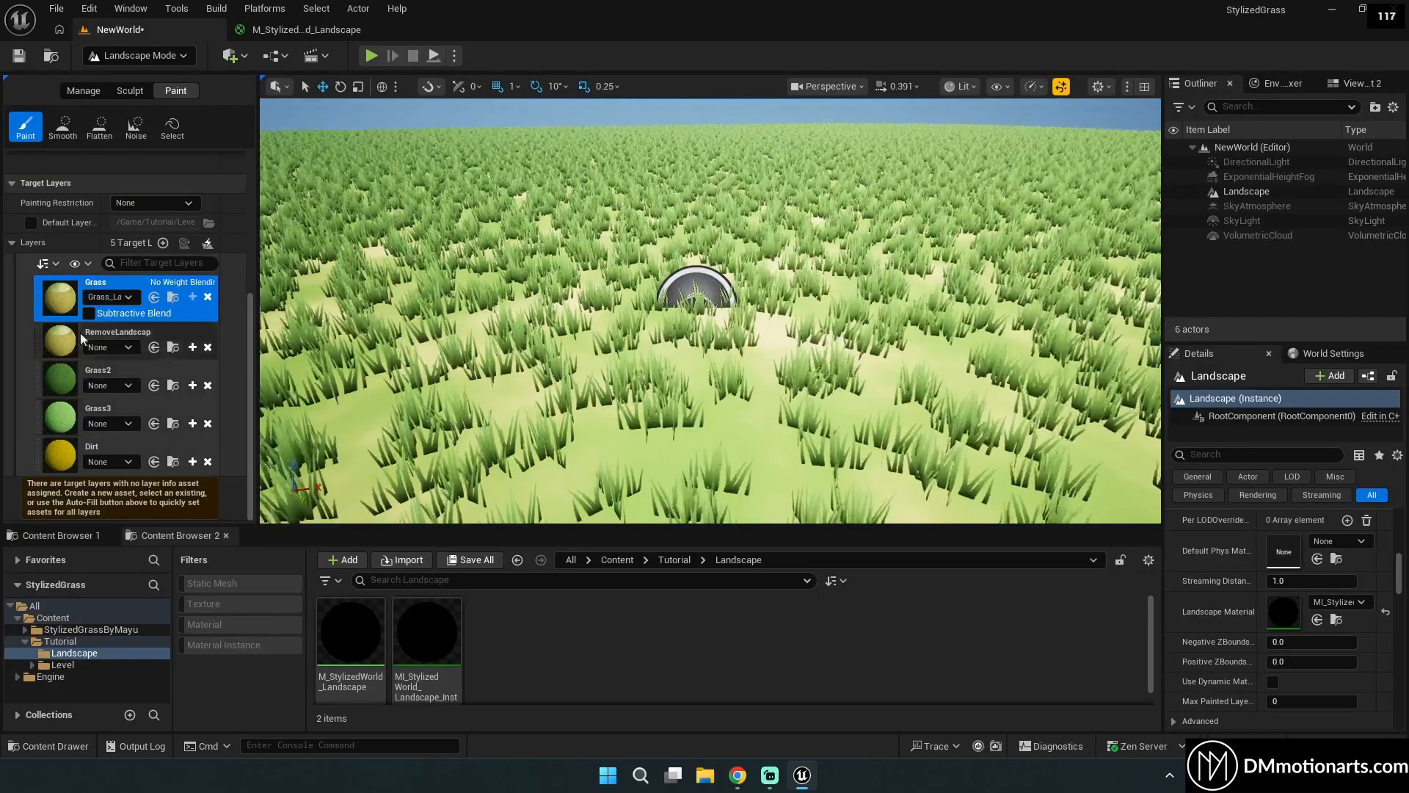
click(65, 448)
mouse_move(332, 391)
right_down()
mouse_move(319, 419)
mouse_move(332, 391)
right_up()
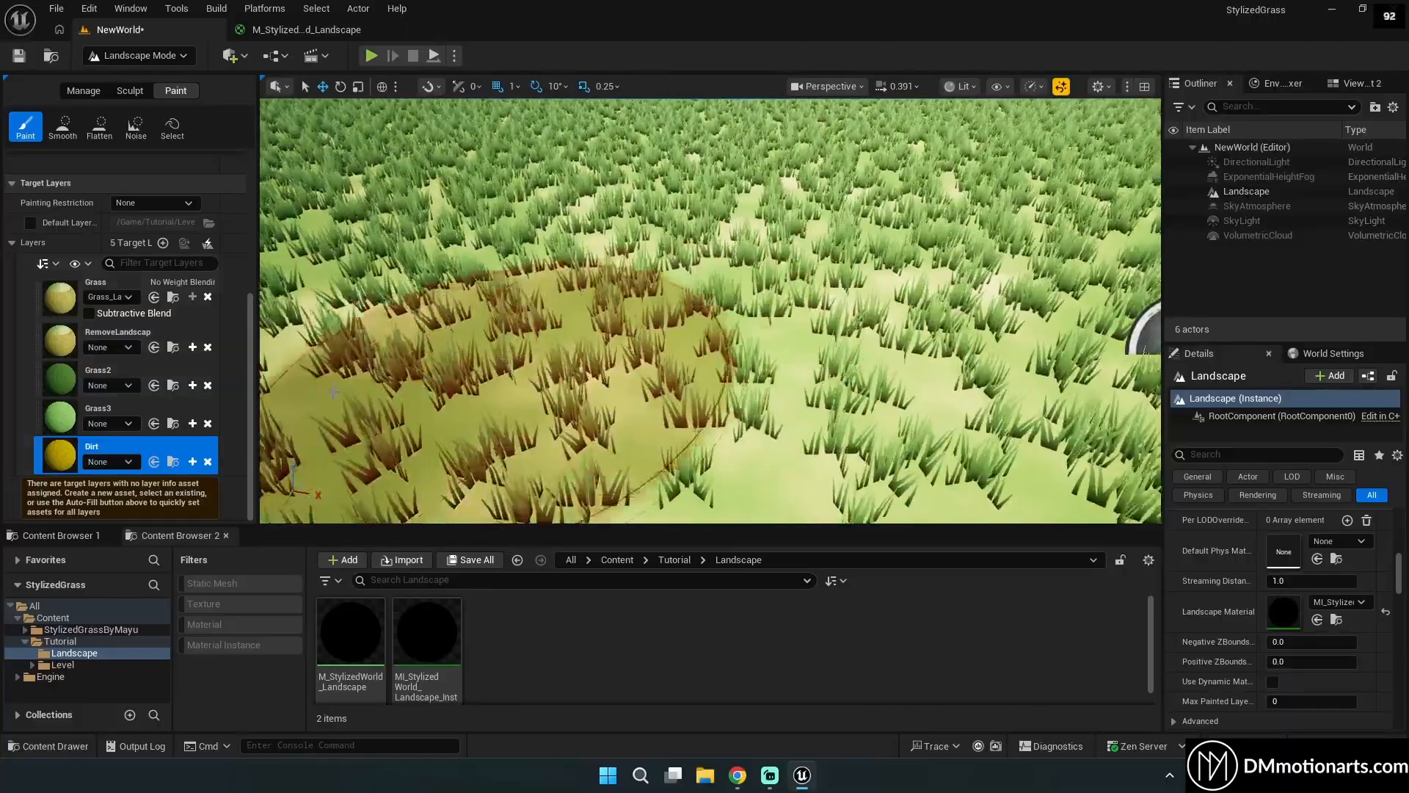
click(193, 461)
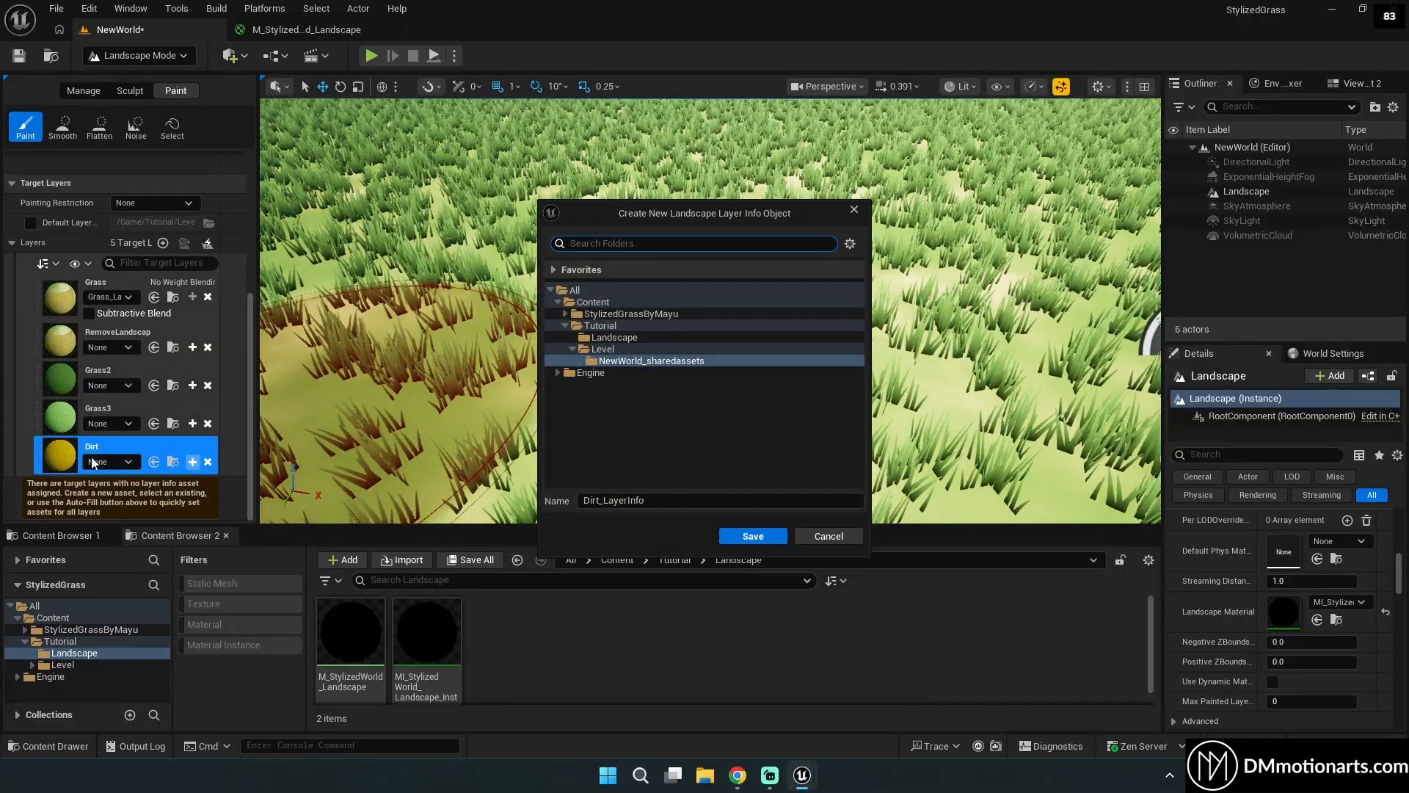
click(735, 536)
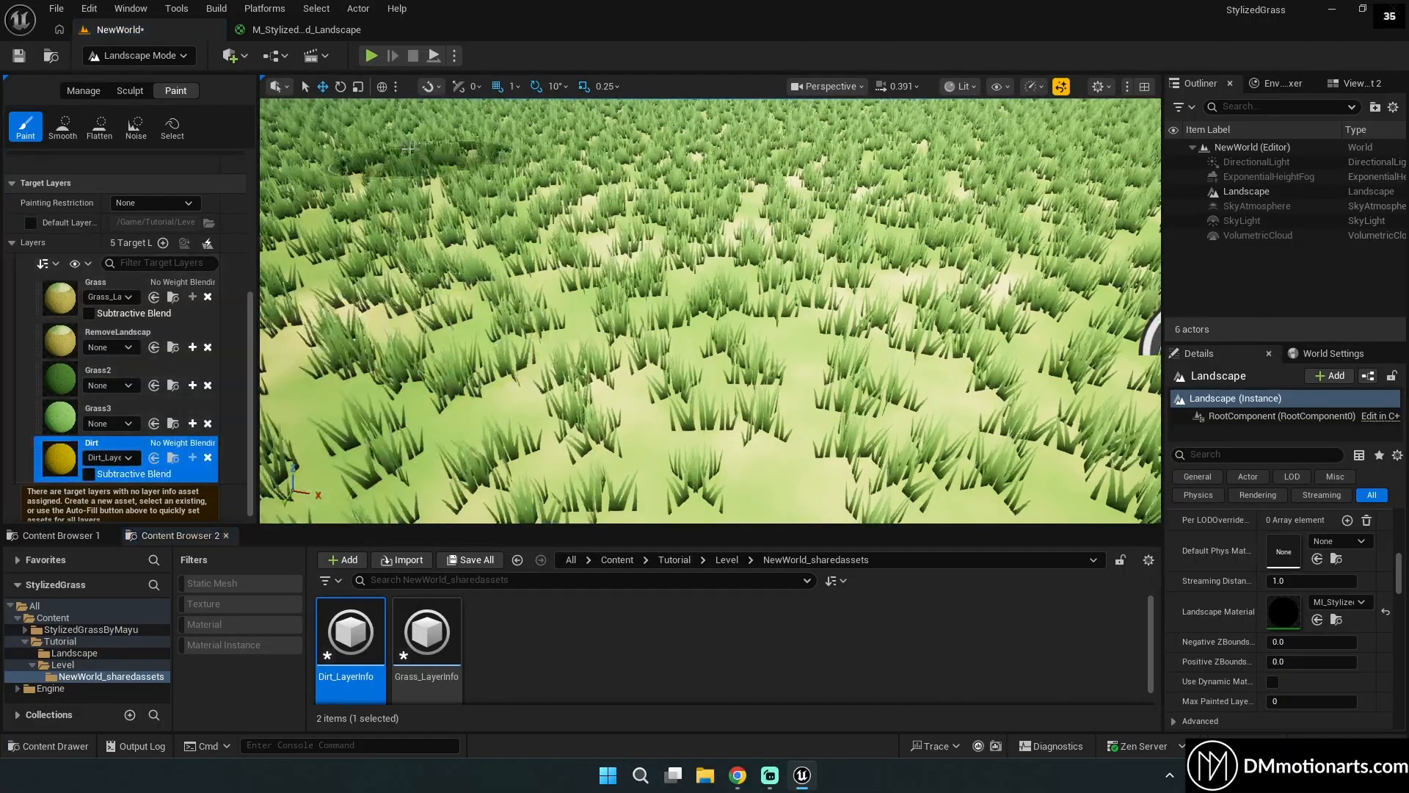
Examine the Ground Color parameter that feeds the Dirt input of the Landscape Layer Blend in the landscape material.
click(308, 29)
scroll(808, 377, down, 6)
right_drag(836, 233, 890, 355)
scroll(890, 351, up, 6)
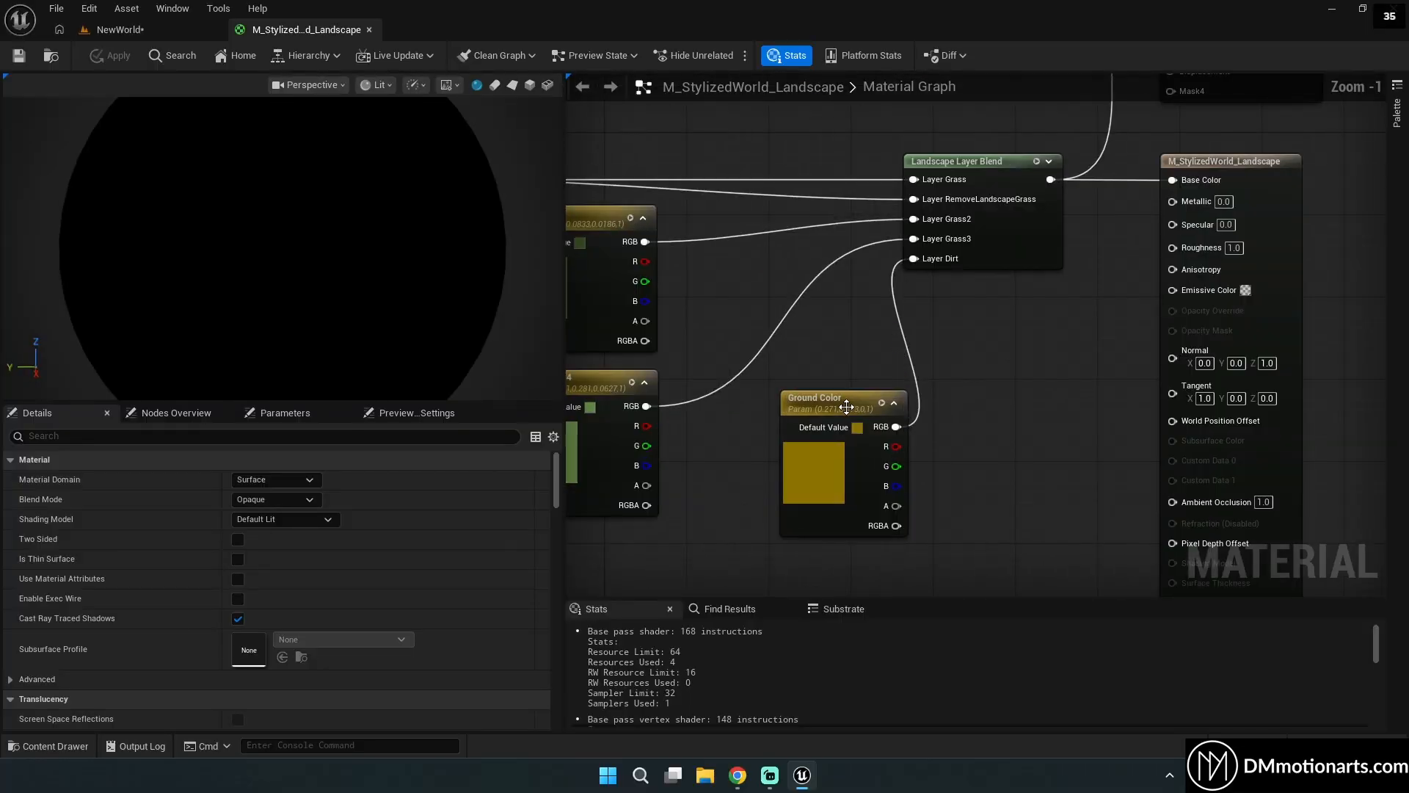
drag(840, 408, 820, 442)
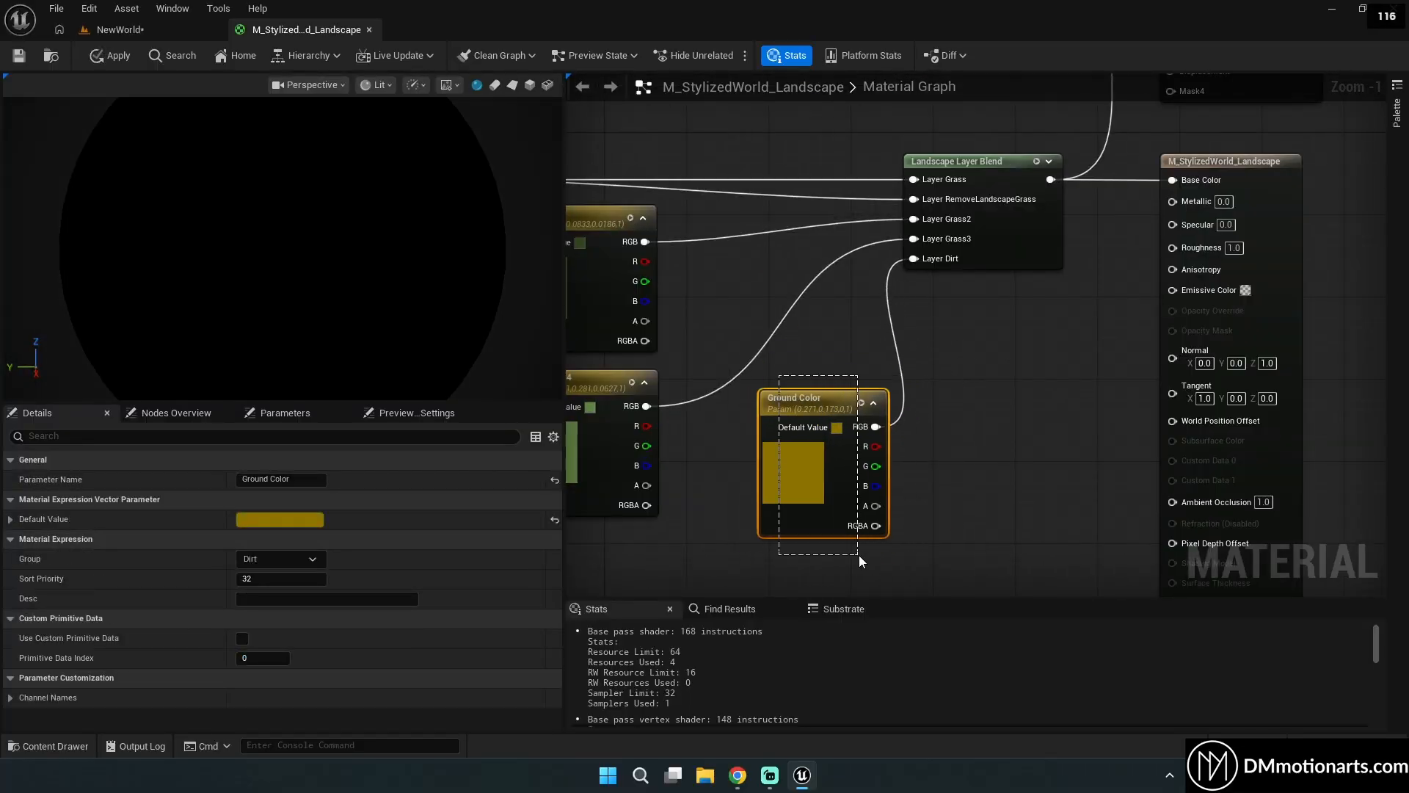
drag(858, 555, 861, 550)
drag(796, 408, 807, 411)
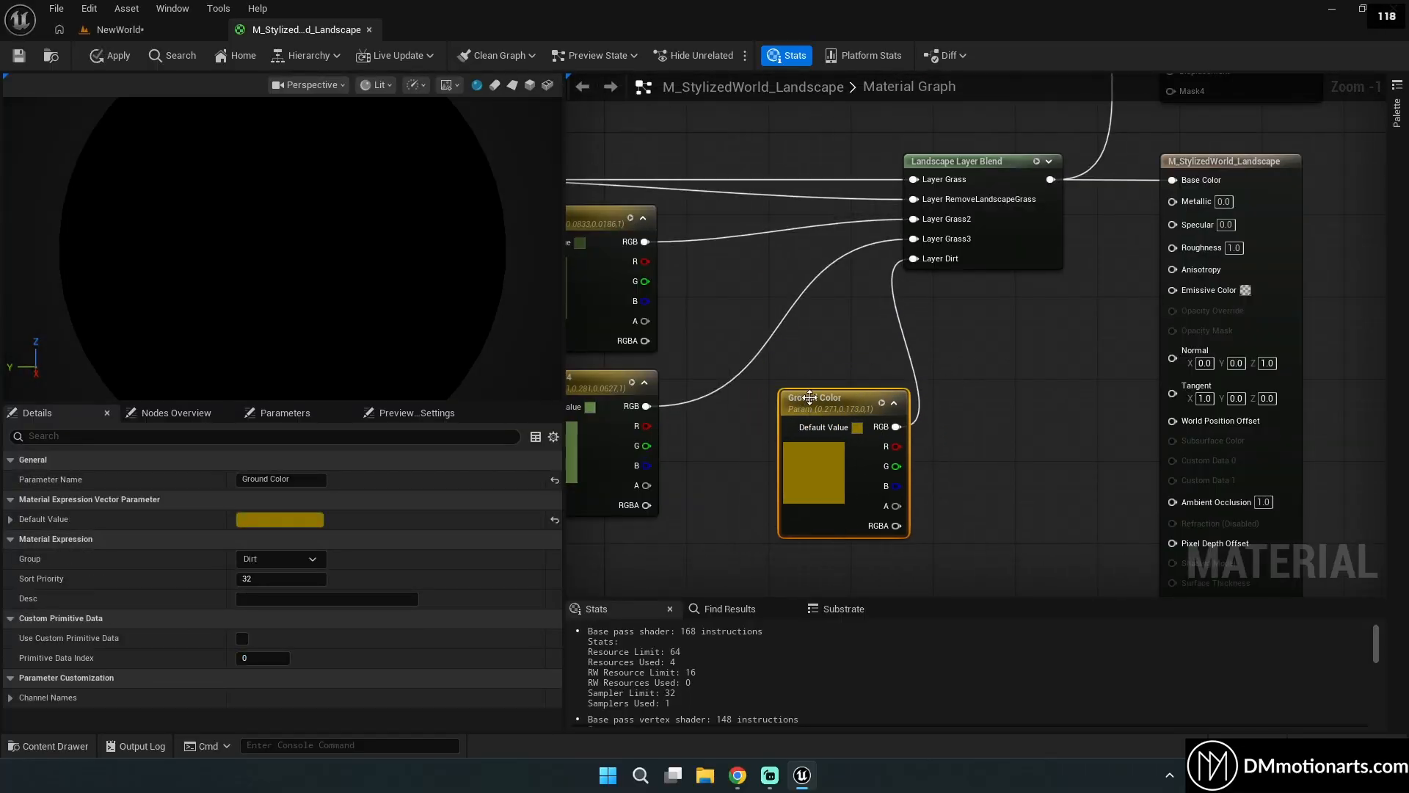
drag(855, 549, 852, 548)
right_drag(794, 477, 781, 262)
scroll(782, 267, down, 3)
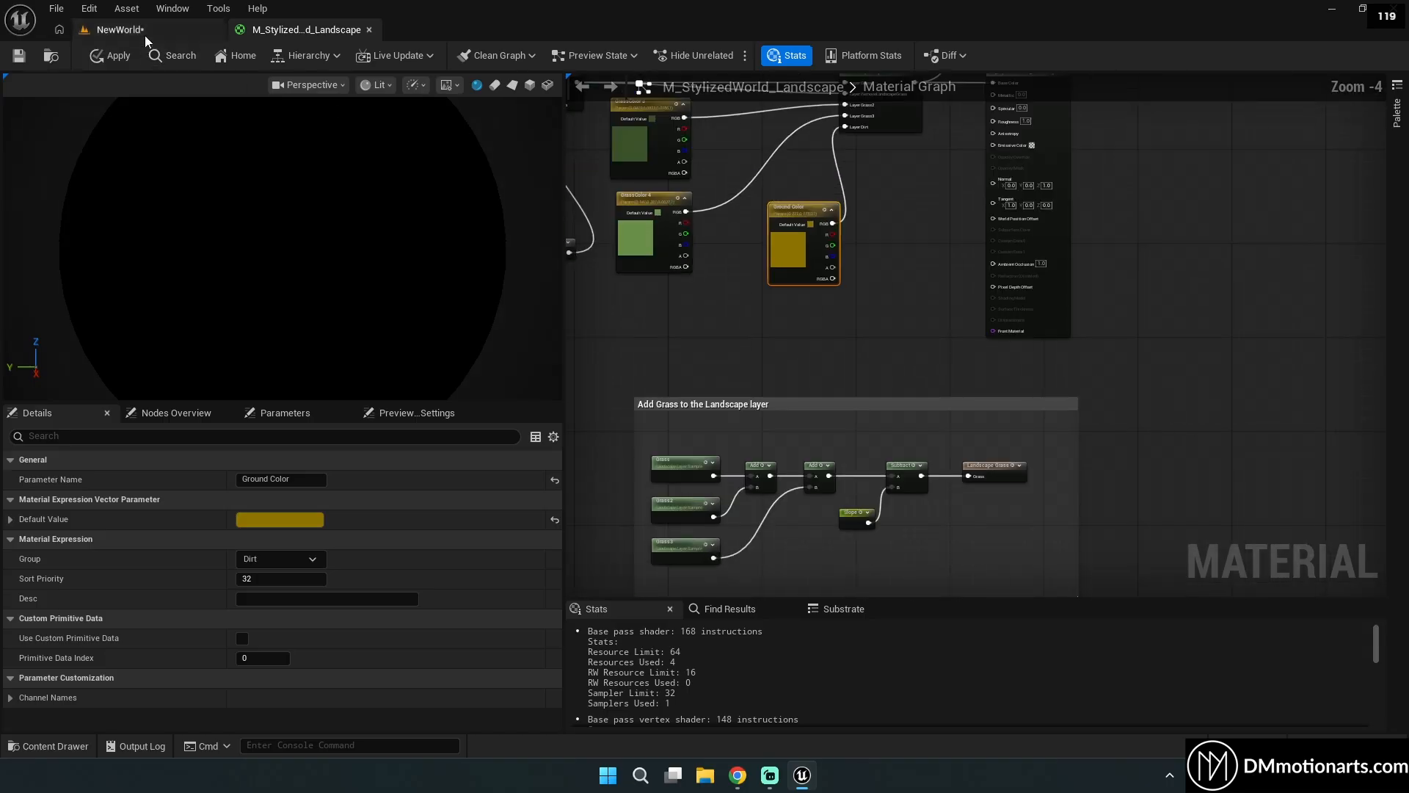
Return to the NewWorld level and paint a patch of the Dirt layer in the middle of the grass.
click(143, 34)
scroll(200, 326, up, 5)
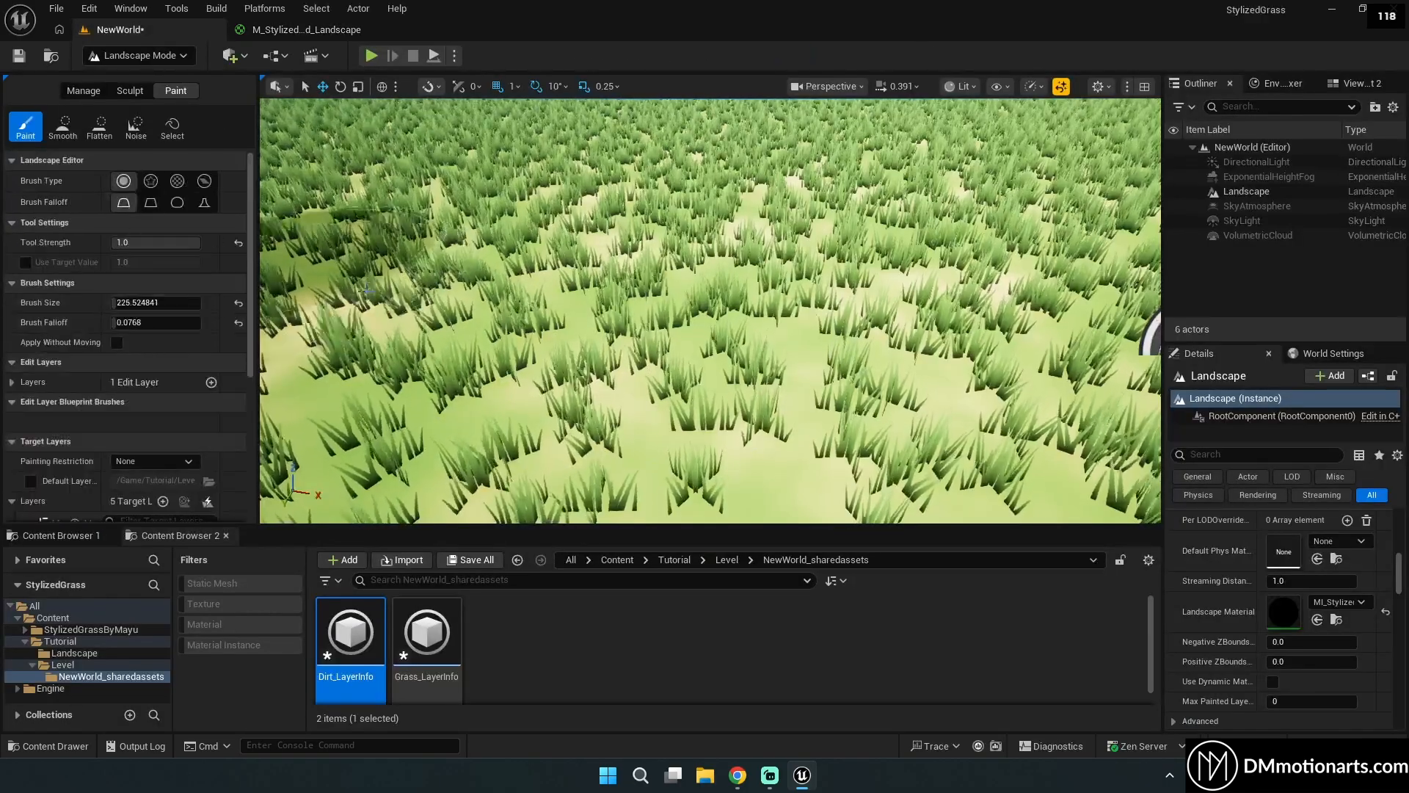
mouse_move(723, 371)
mouse_down()
mouse_move(661, 279)
mouse_move(707, 290)
mouse_up()
key(s)
mouse_move(708, 291)
right_down()
mouse_move(707, 272)
mouse_move(708, 308)
right_up()
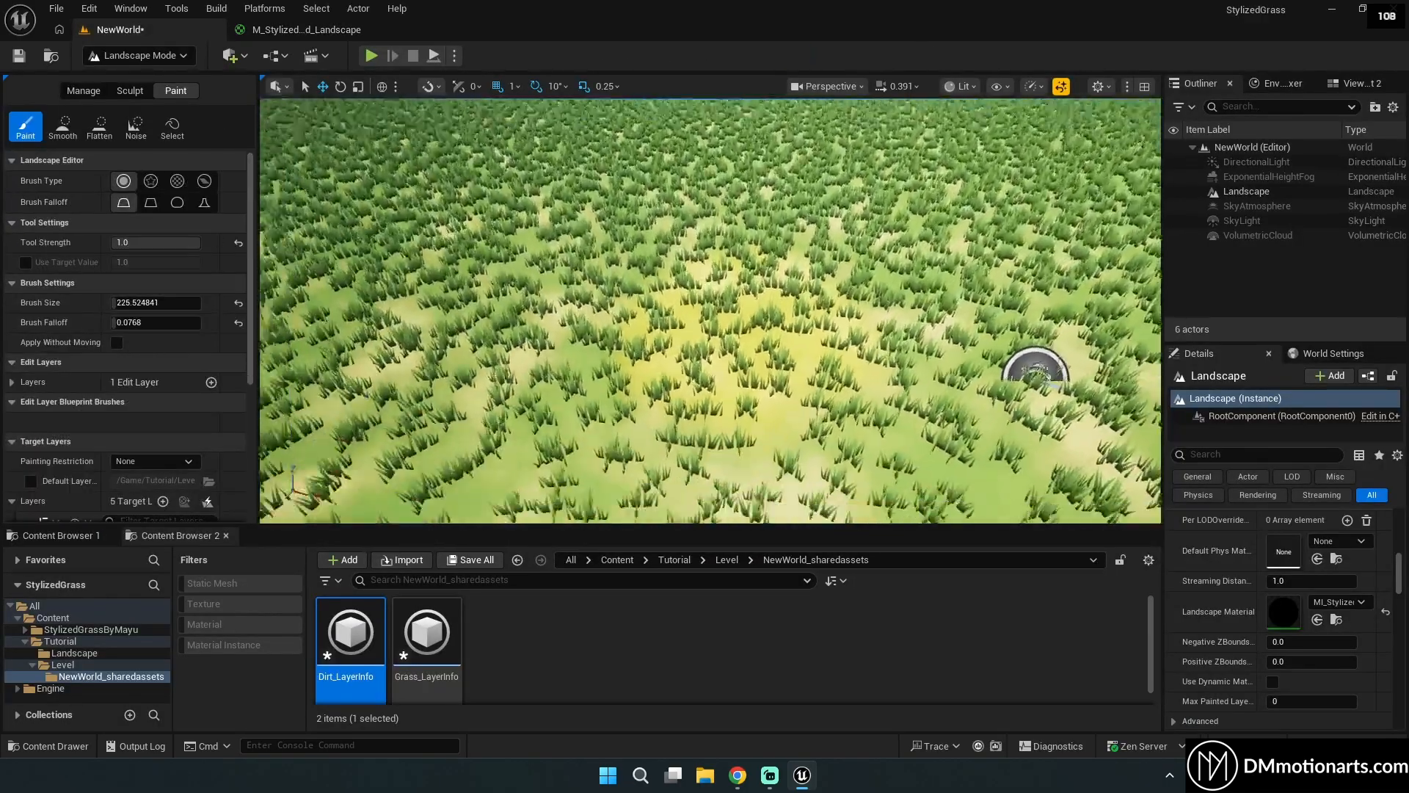
mouse_move(706, 292)
mouse_down()
mouse_move(676, 318)
mouse_move(708, 279)
mouse_move(677, 254)
mouse_up()
Set all viewport scalability groups to Low and inspect the painted dirt patch from several angles.
click(1032, 86)
mouse_move(1073, 197)
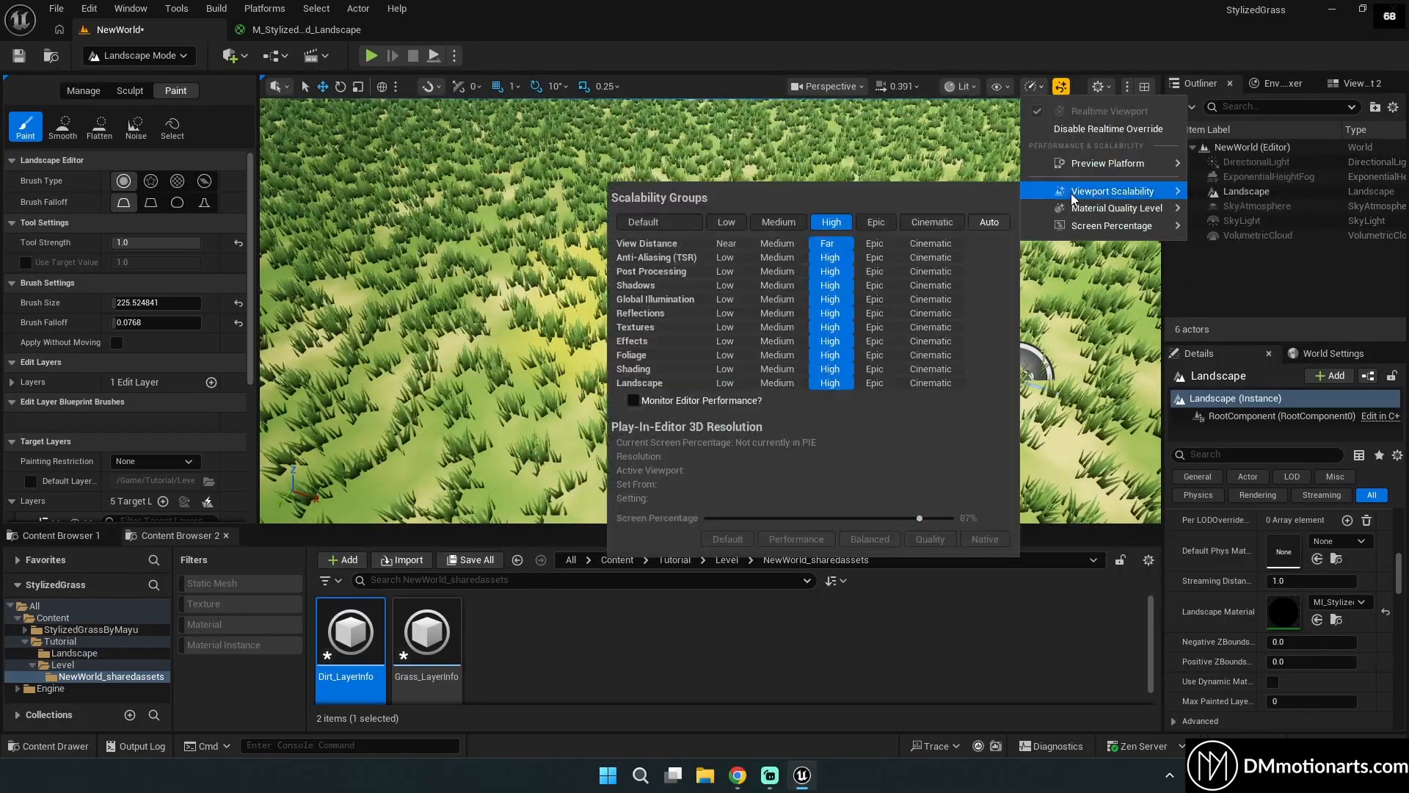
click(723, 222)
right_drag(667, 211, 669, 181)
right_drag(819, 239, 828, 238)
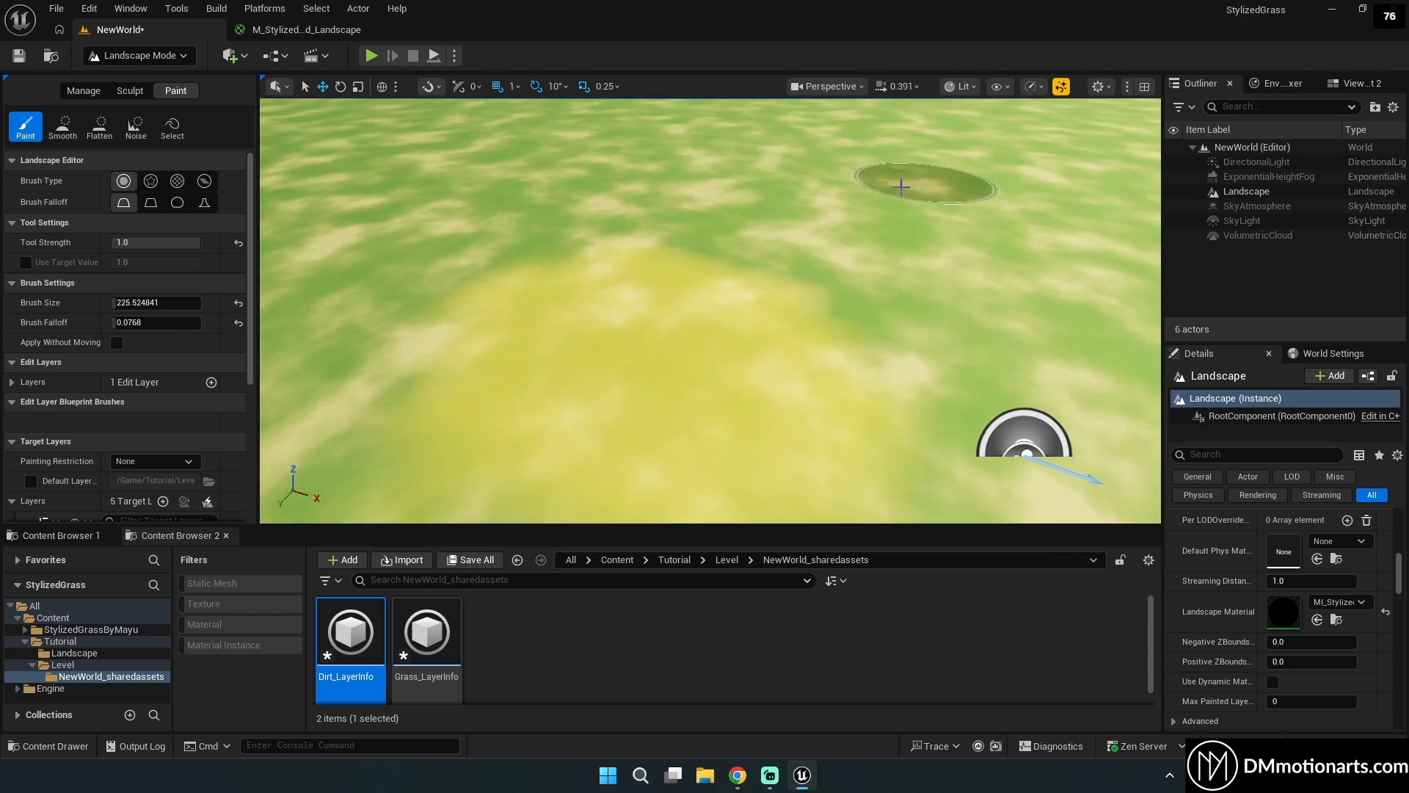
right_drag(979, 247, 834, 240)
right_drag(972, 334, 818, 360)
scroll(170, 446, down, 9)
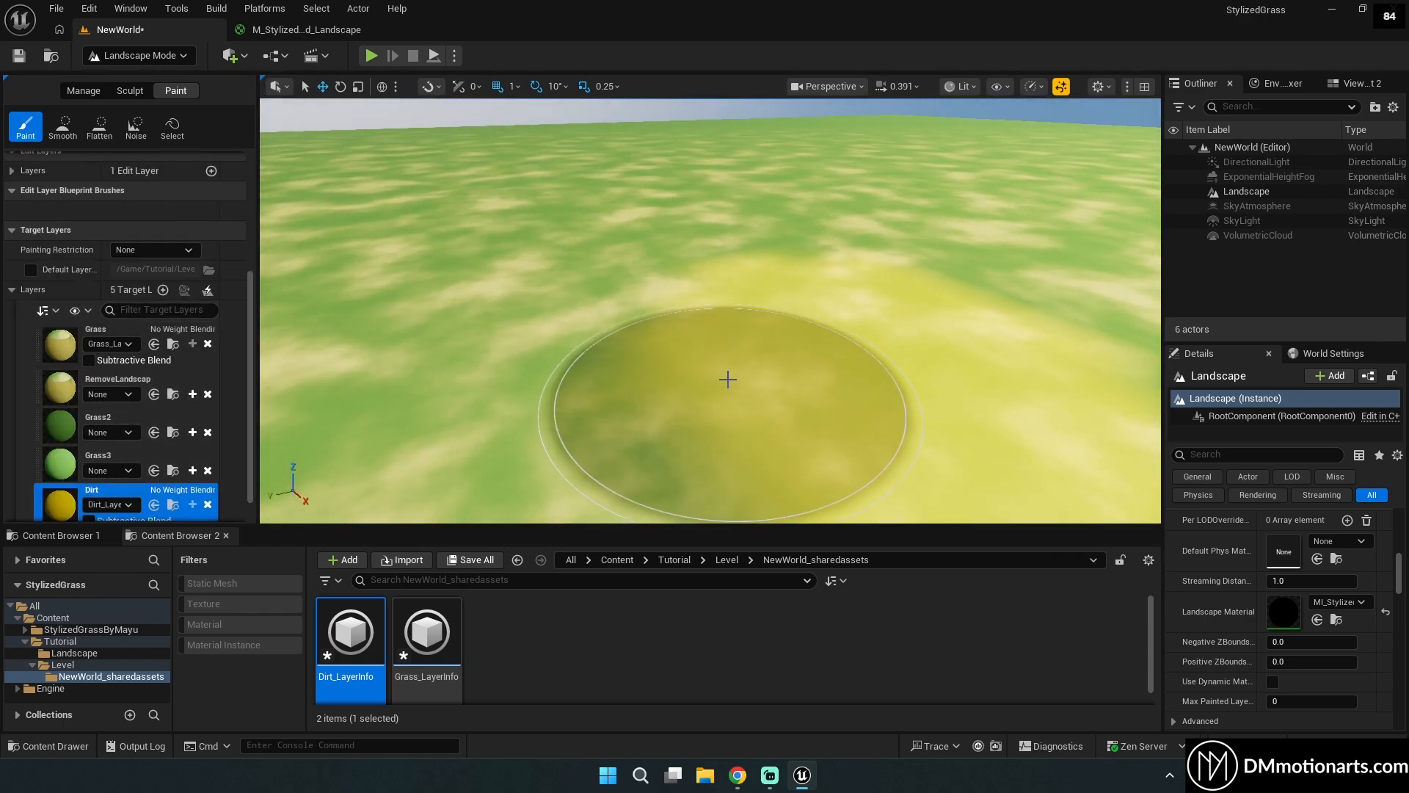
right_drag(727, 378, 854, 357)
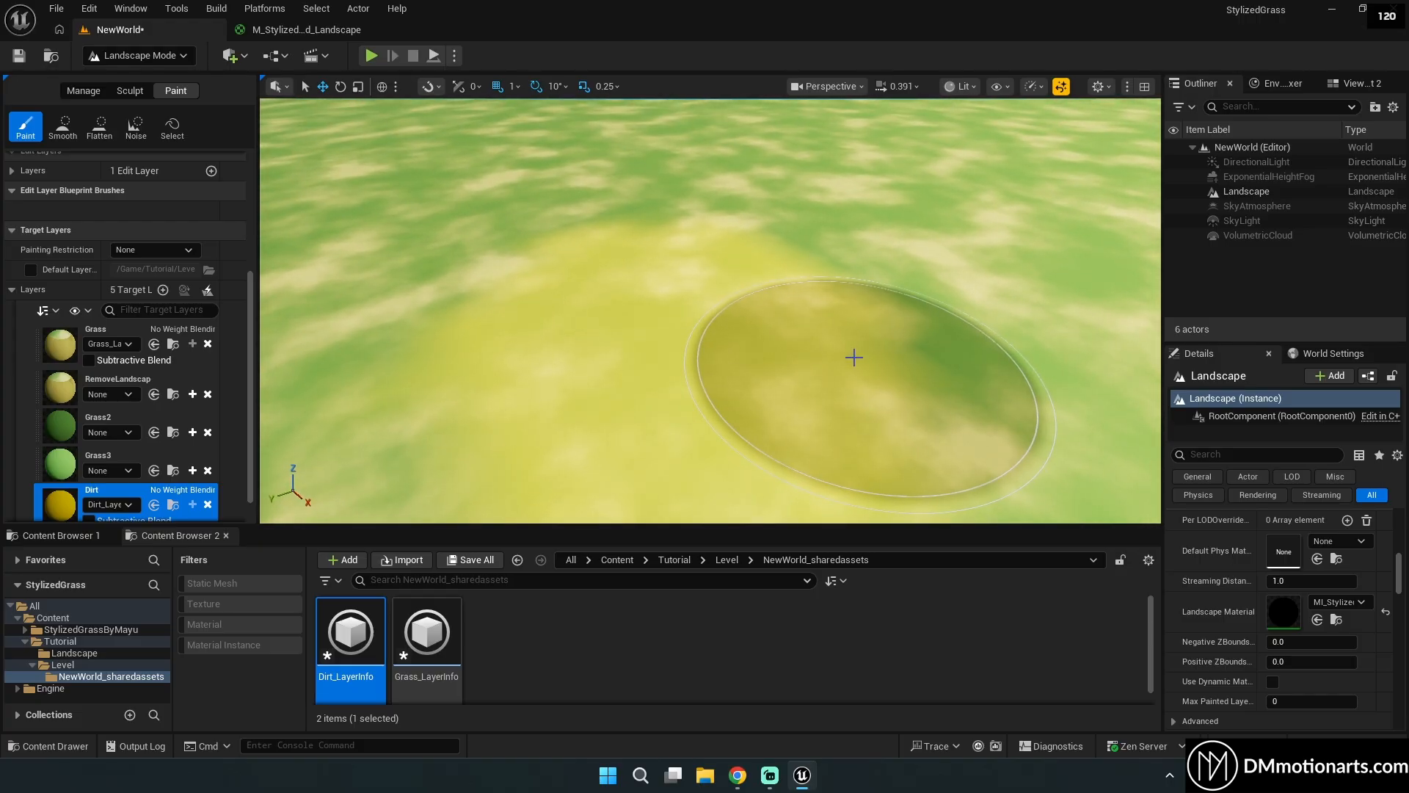
mouse_move(851, 358)
right_down()
mouse_move(965, 485)
mouse_move(918, 517)
mouse_move(959, 473)
mouse_move(930, 501)
mouse_move(629, 346)
right_up()
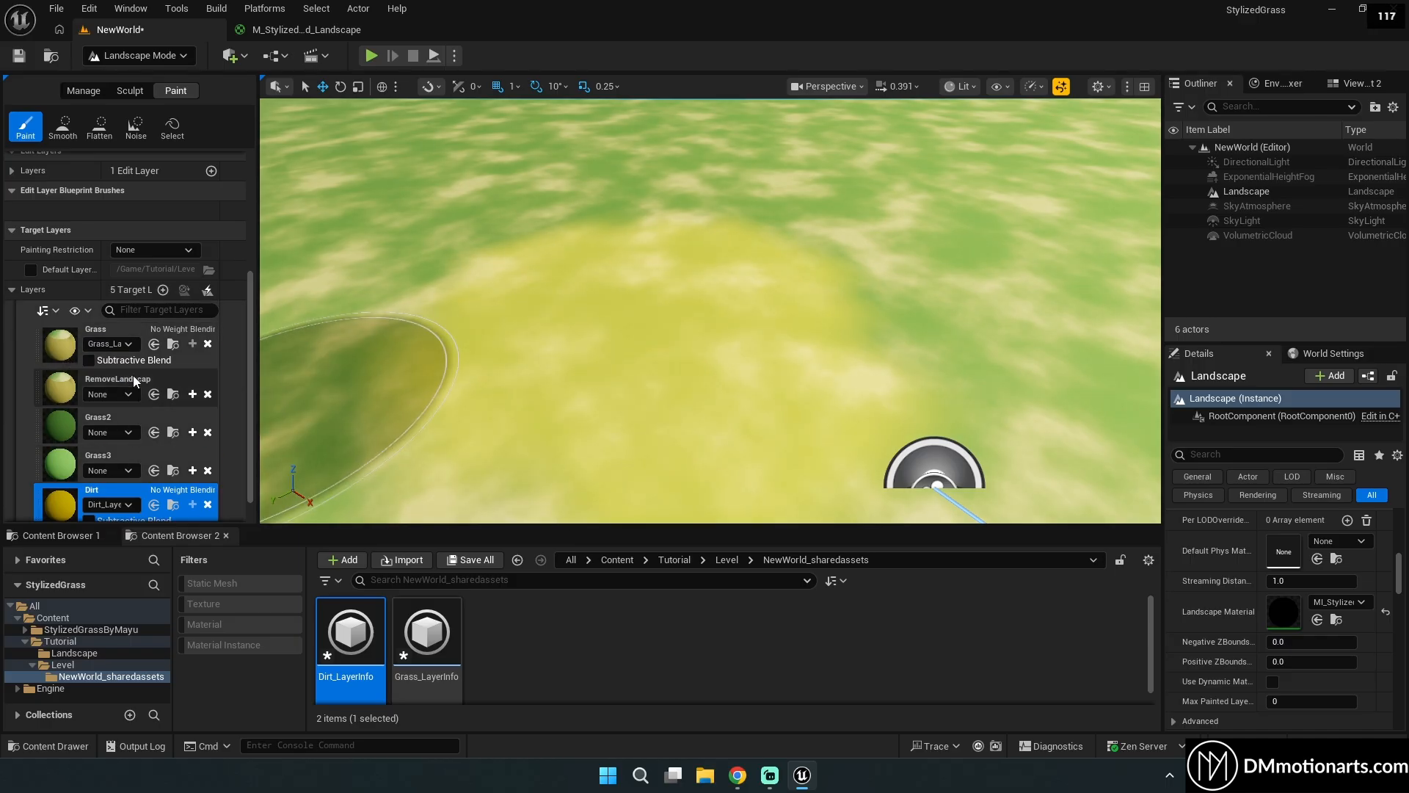
Paint the Grass layer over the dirt patch and the ground around it.
scroll(73, 352, up, 3)
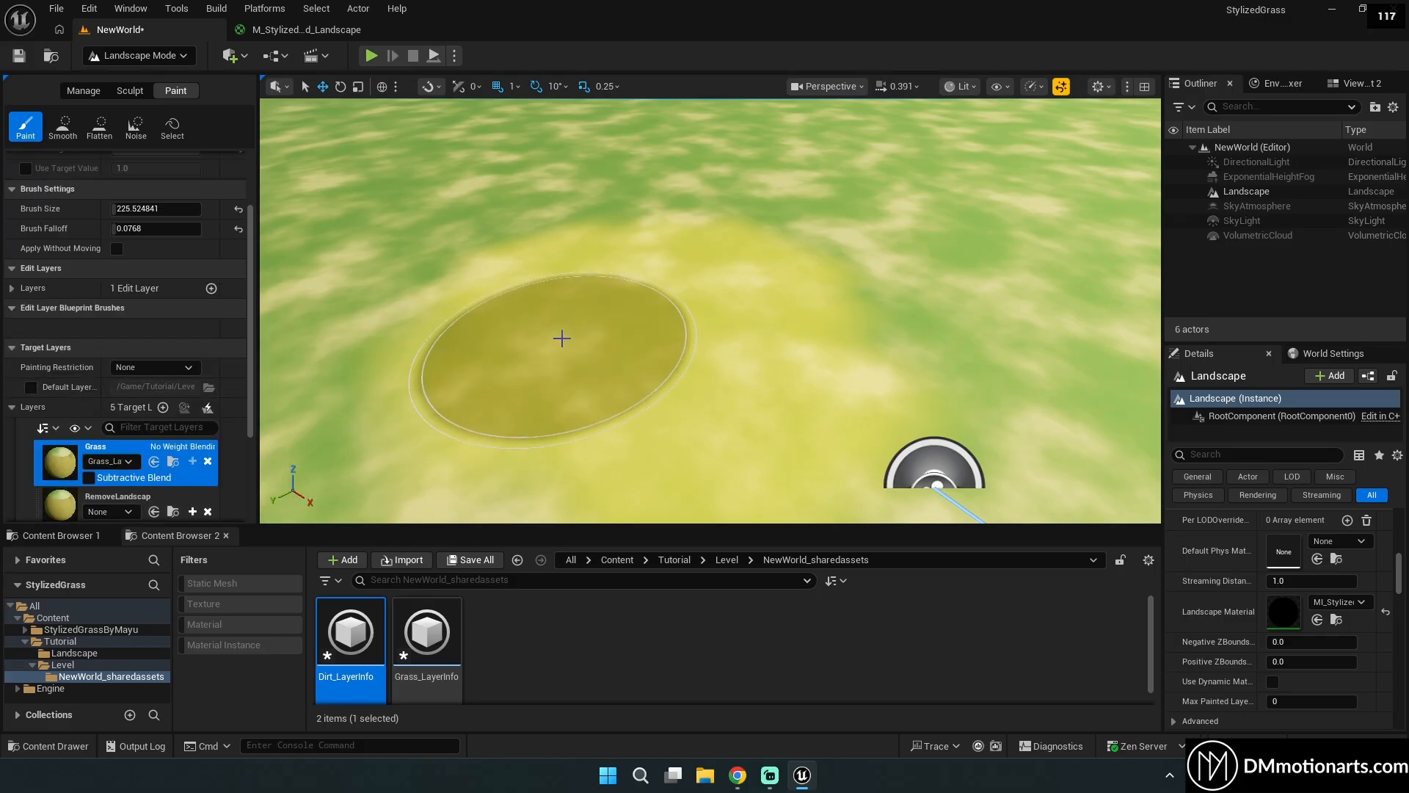
mouse_move(560, 337)
mouse_down()
mouse_move(560, 315)
mouse_move(679, 273)
mouse_move(667, 368)
mouse_up()
right_drag(667, 368, 550, 294)
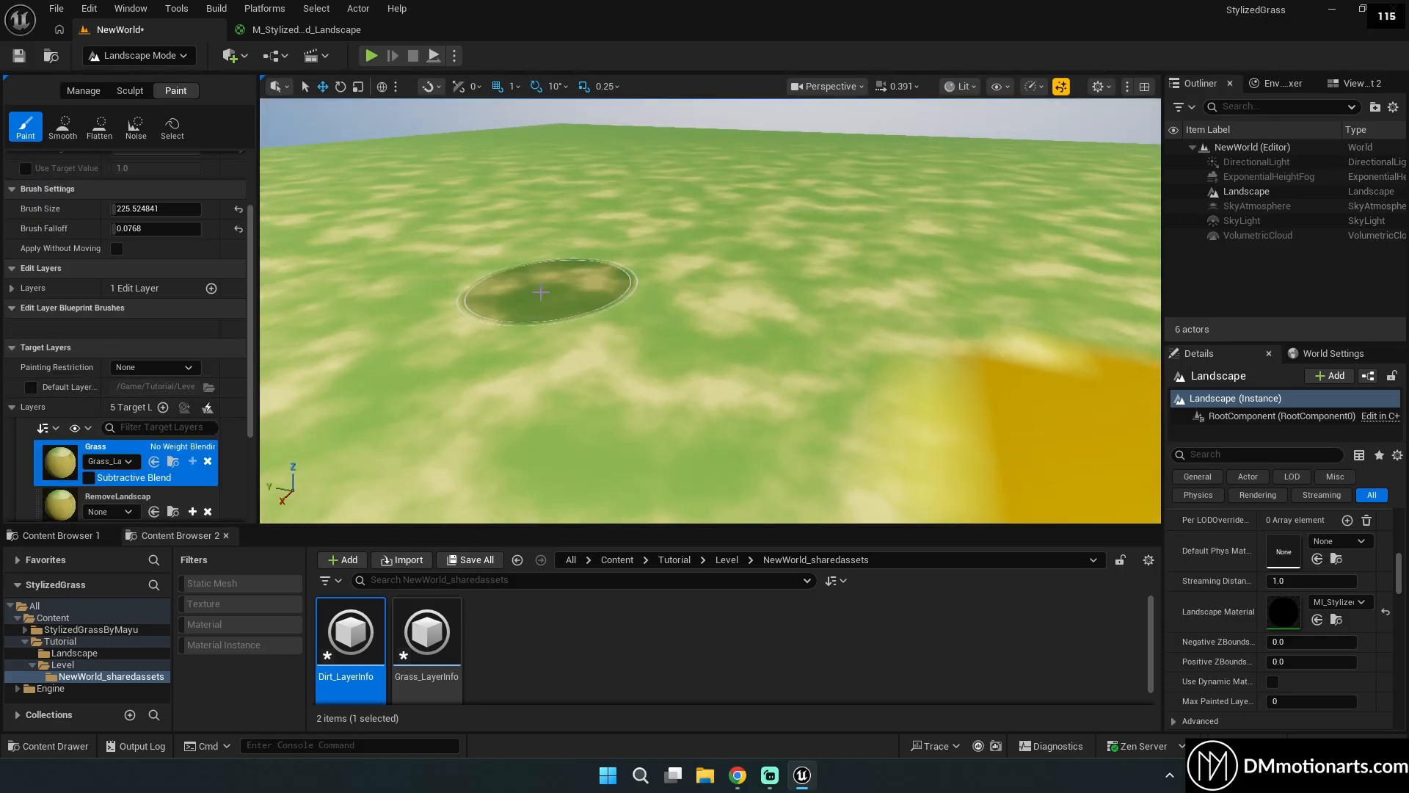
mouse_move(551, 286)
mouse_down()
mouse_move(587, 258)
mouse_move(477, 324)
mouse_move(632, 337)
mouse_move(686, 301)
mouse_up()
right_drag(689, 304, 851, 359)
mouse_move(688, 304)
mouse_down()
mouse_move(550, 283)
mouse_move(488, 315)
mouse_move(629, 382)
mouse_move(464, 295)
mouse_move(707, 339)
mouse_move(645, 251)
mouse_move(569, 502)
mouse_move(323, 411)
mouse_up()
Repaint the patch and its dark edges with the Dirt layer and inspect the outcome from a low angle.
scroll(61, 457, down, 5)
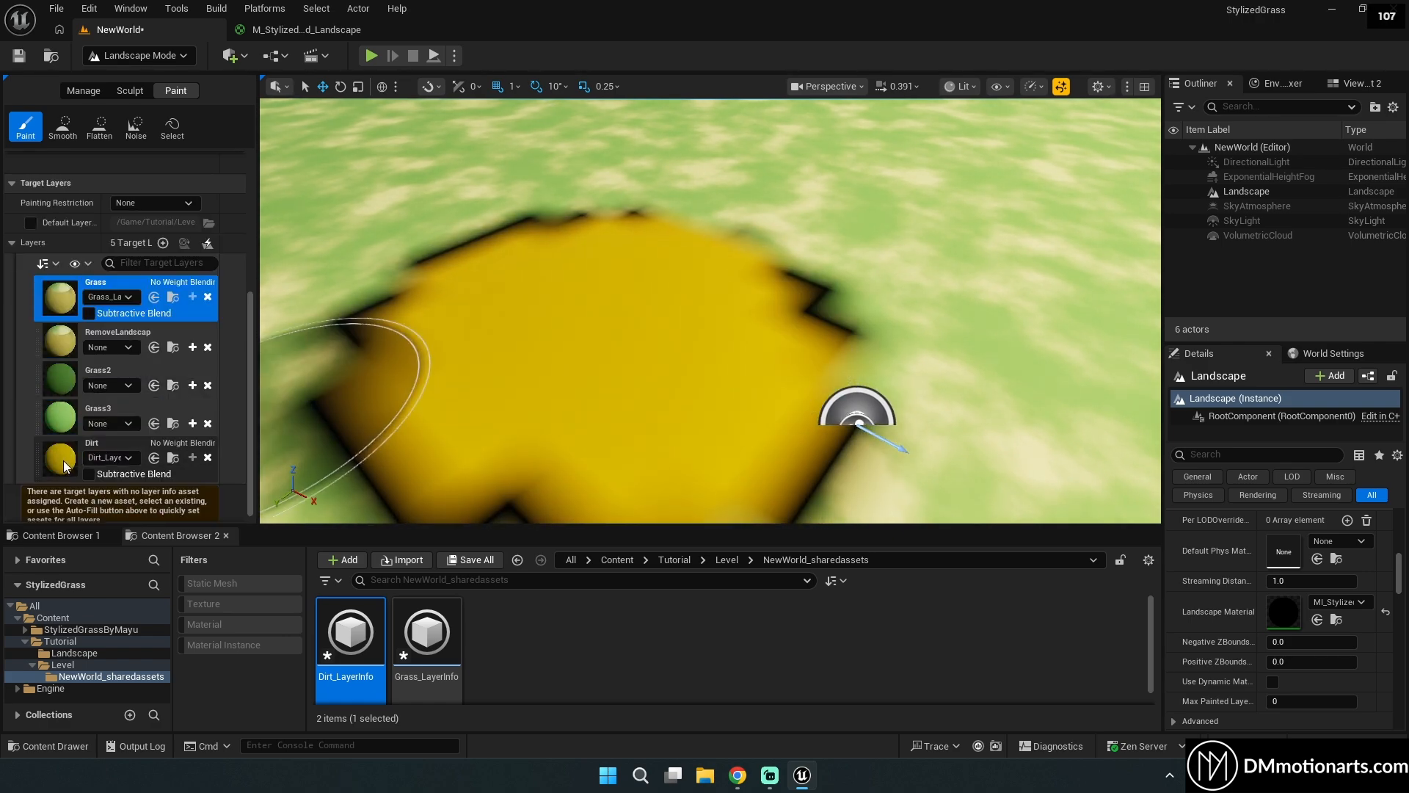
click(64, 458)
mouse_move(559, 346)
right_down()
mouse_move(525, 363)
mouse_move(535, 354)
right_up()
mouse_move(559, 346)
mouse_down()
mouse_move(575, 384)
mouse_move(538, 295)
mouse_move(606, 245)
mouse_up()
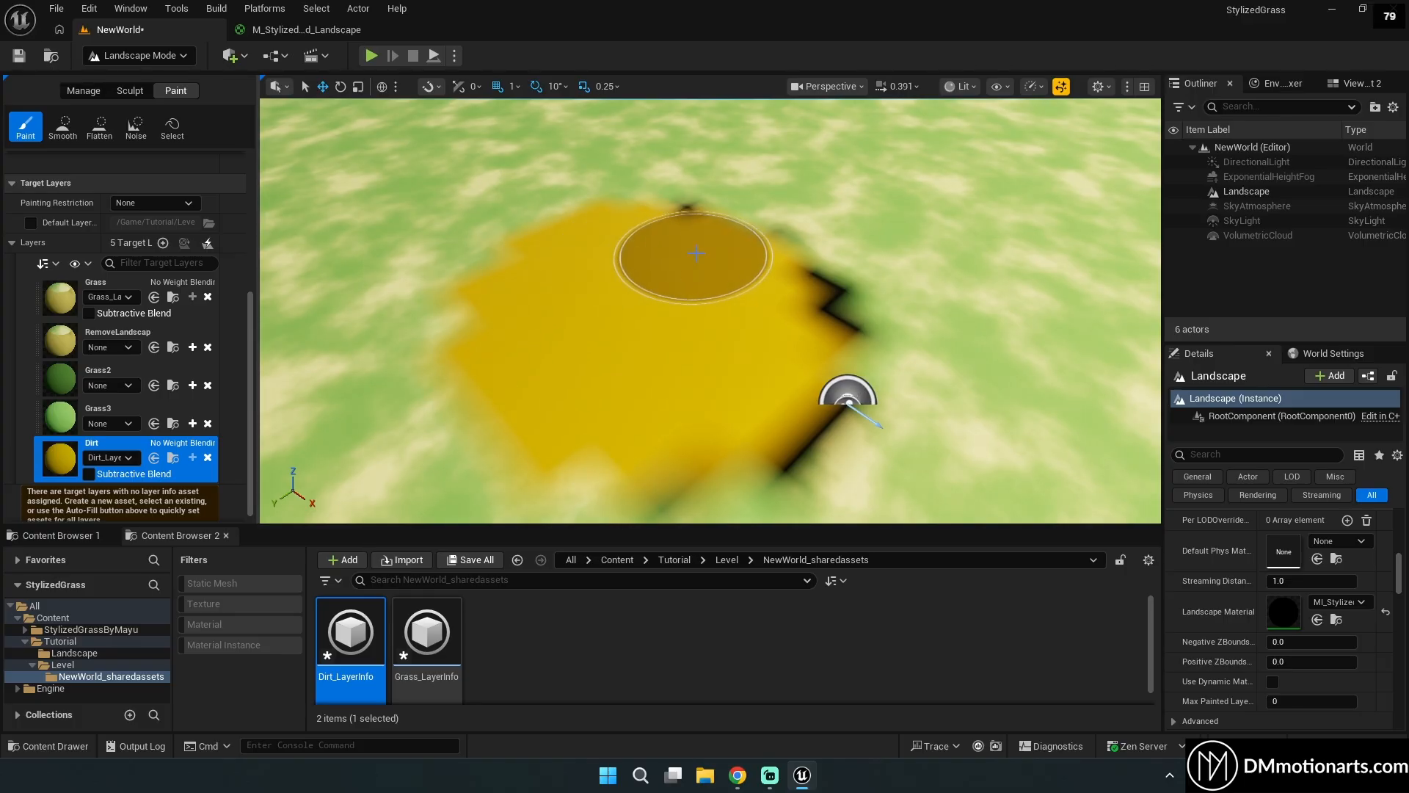
mouse_move(782, 295)
mouse_down()
mouse_move(739, 397)
mouse_move(695, 308)
mouse_up()
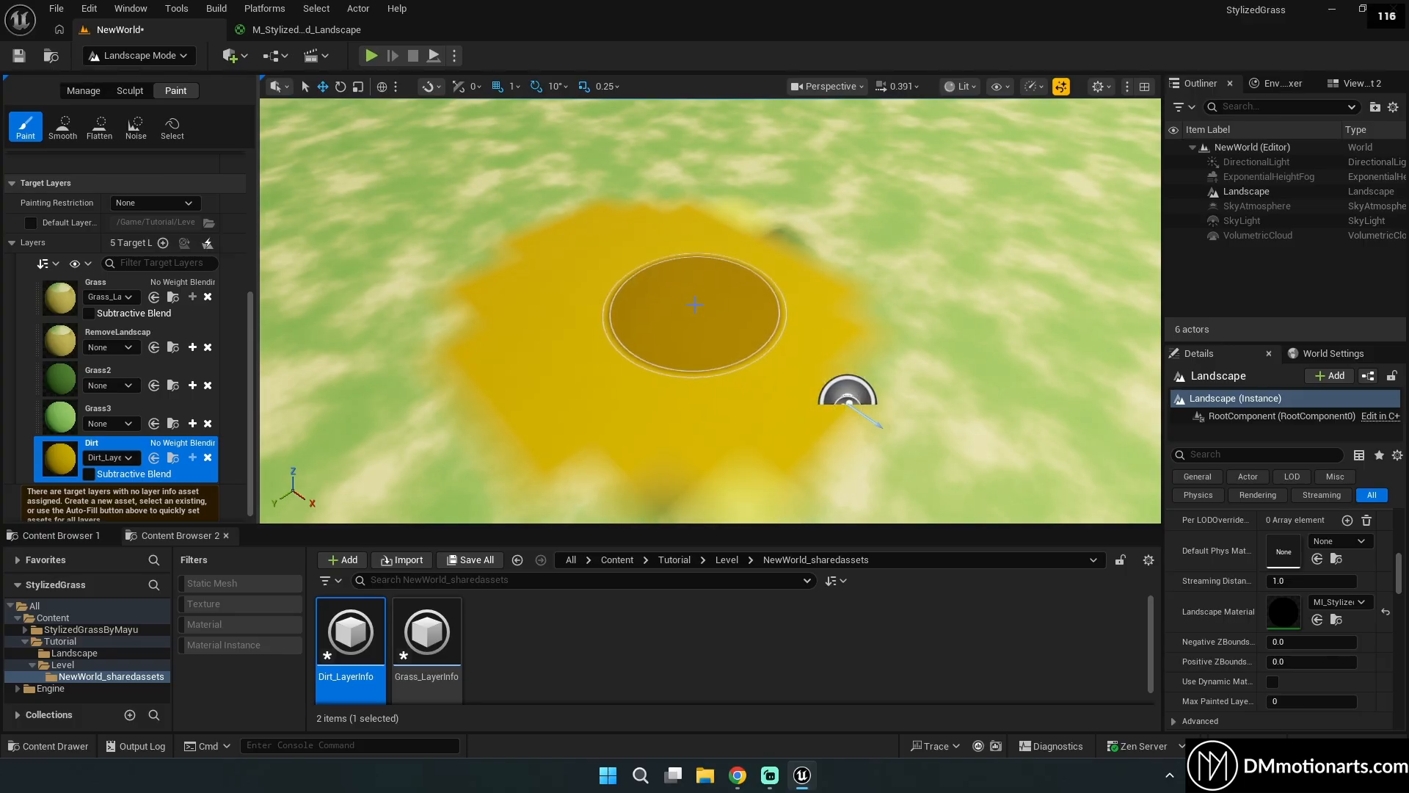
right_drag(695, 308, 674, 303)
right_drag(822, 277, 800, 308)
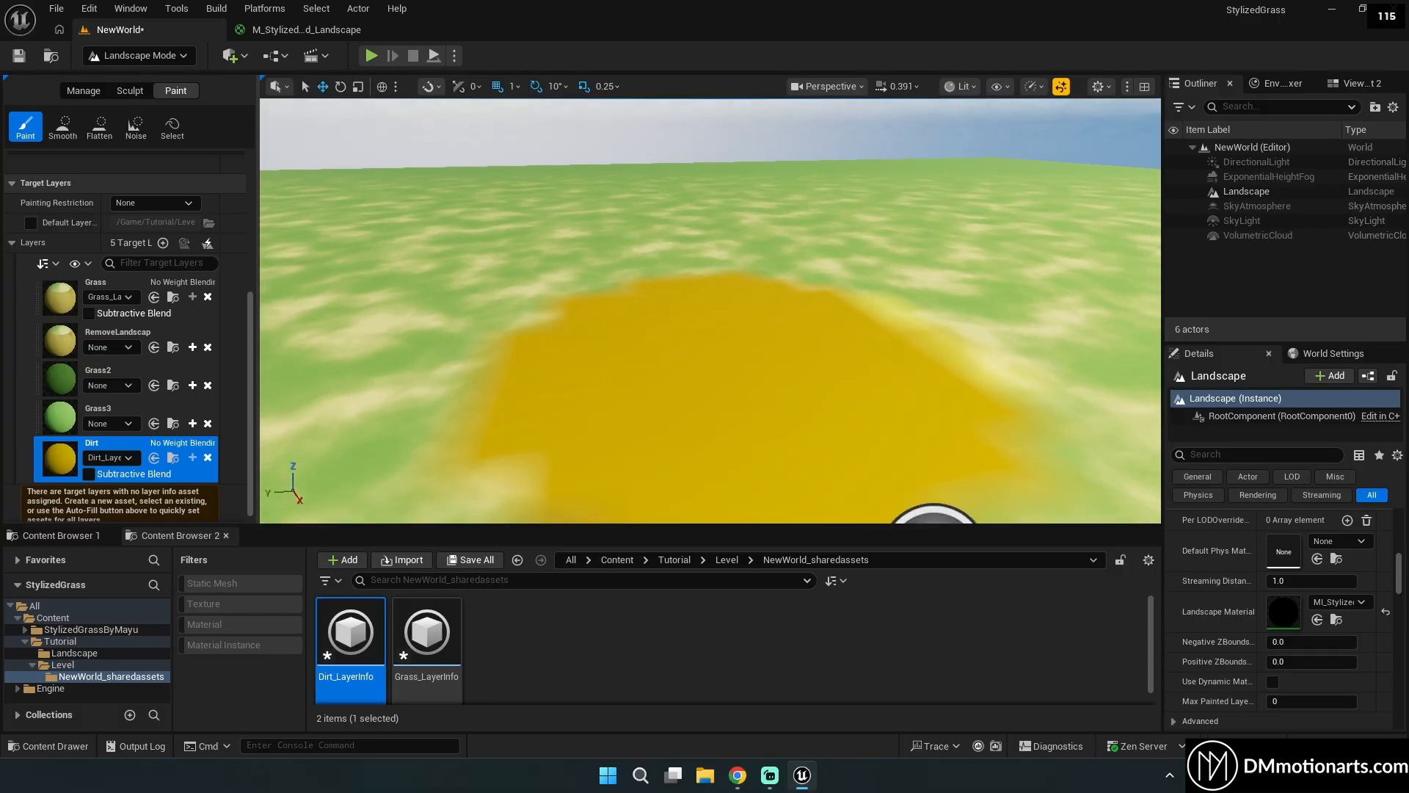
Raise the viewport scalability above Low and inspect the grass around the painted dirt patch.
click(1034, 86)
mouse_move(1084, 193)
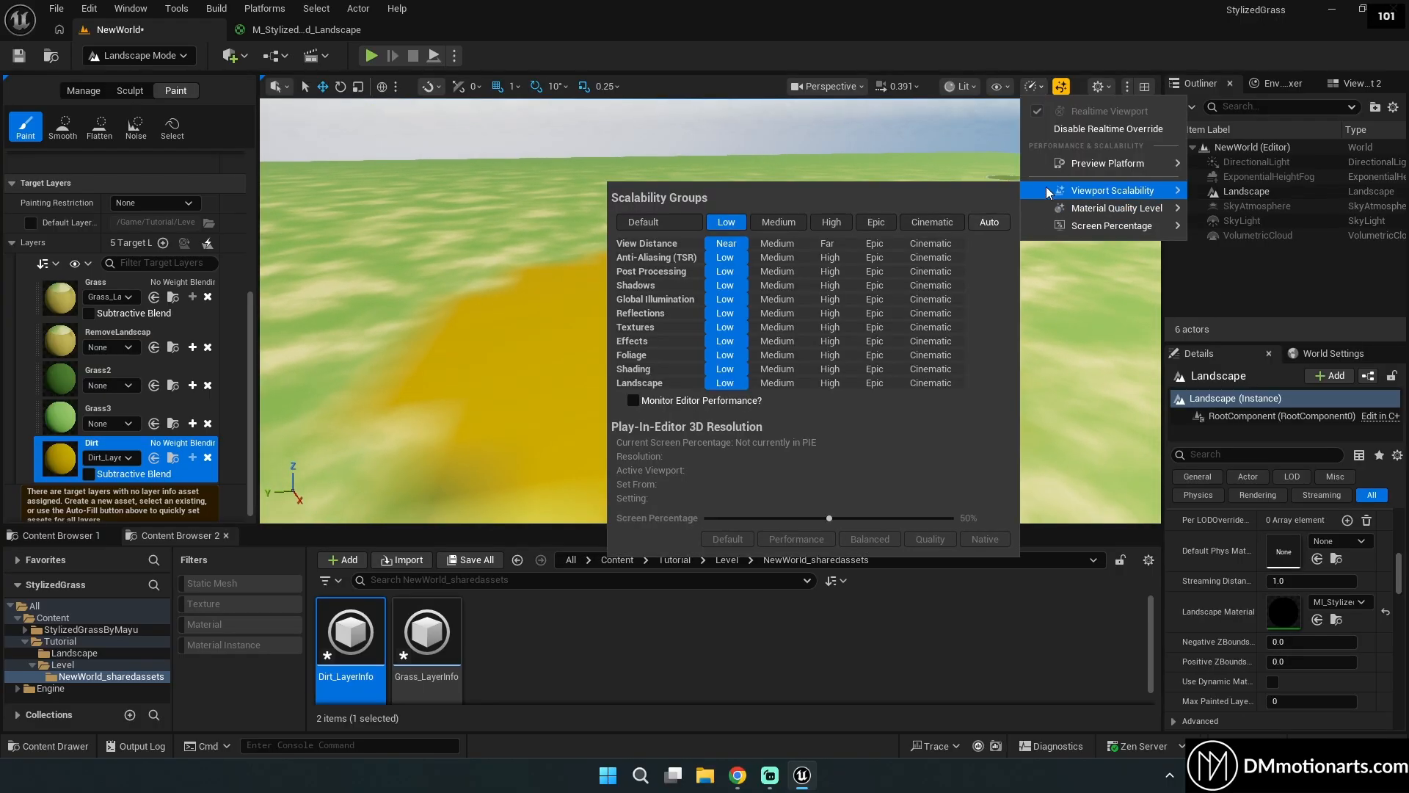
right_drag(556, 129, 546, 220)
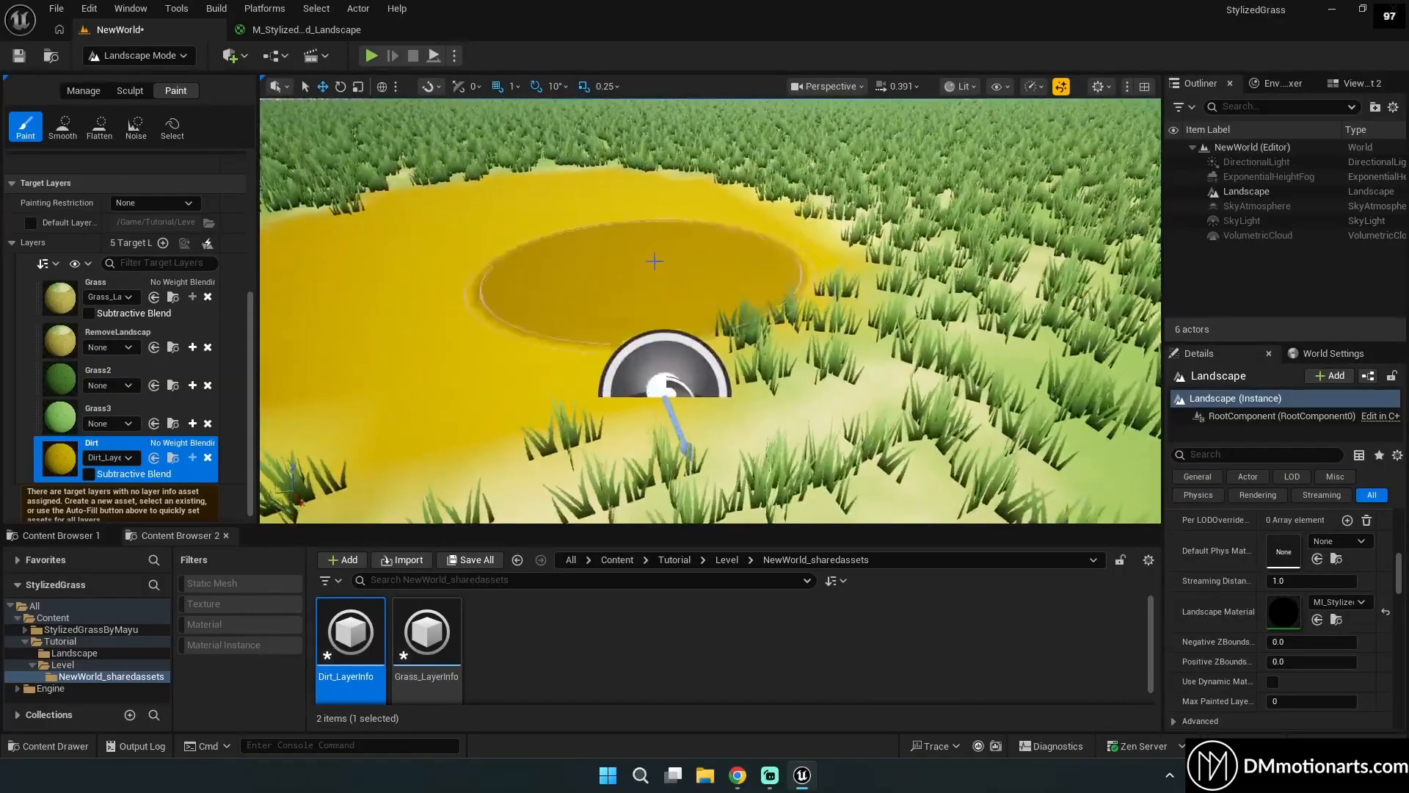
mouse_move(654, 261)
right_down()
mouse_move(654, 213)
mouse_move(631, 272)
mouse_move(642, 283)
right_up()
Switch from Landscape Mode to Selection Mode and inspect the dirt patch and surrounding grass from near and far.
click(66, 389)
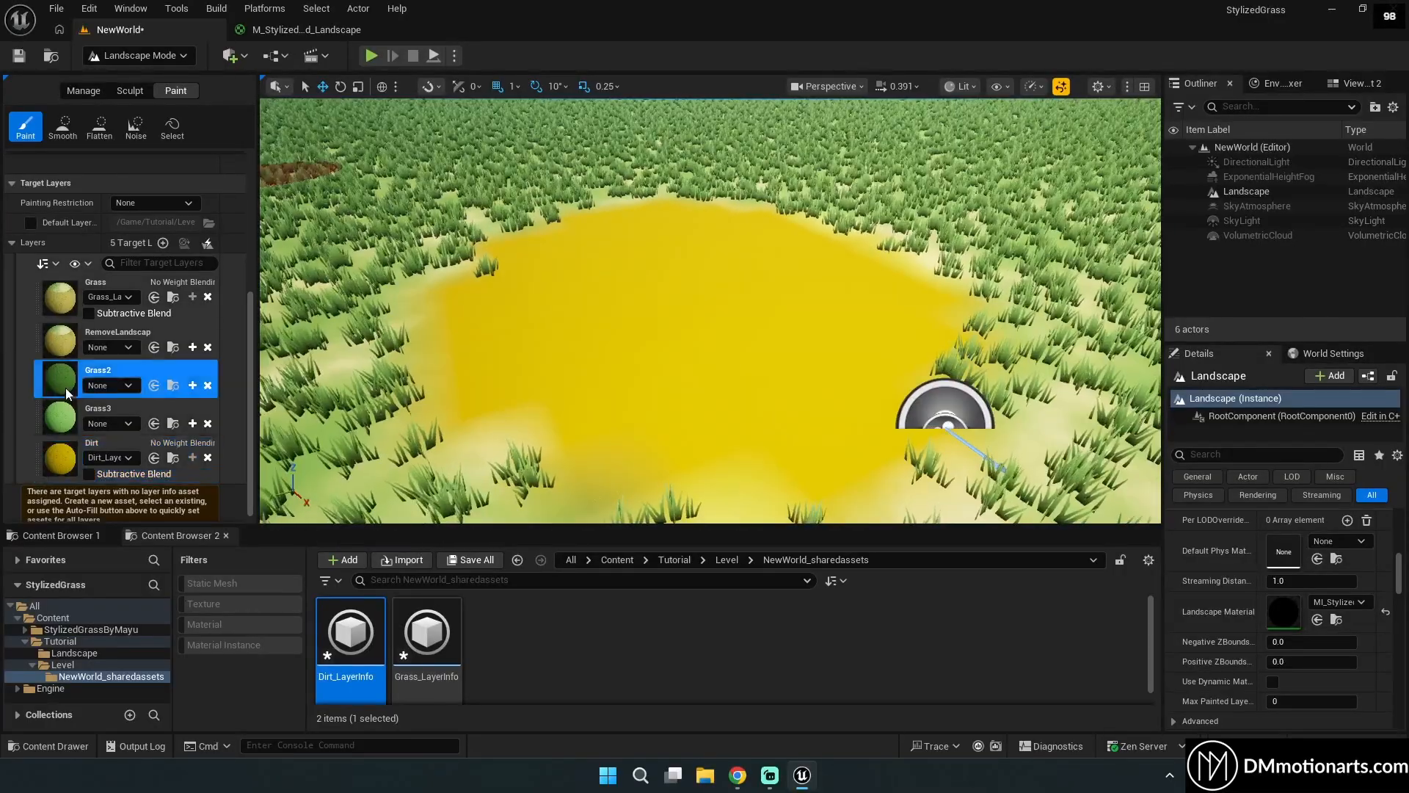
click(139, 55)
click(128, 71)
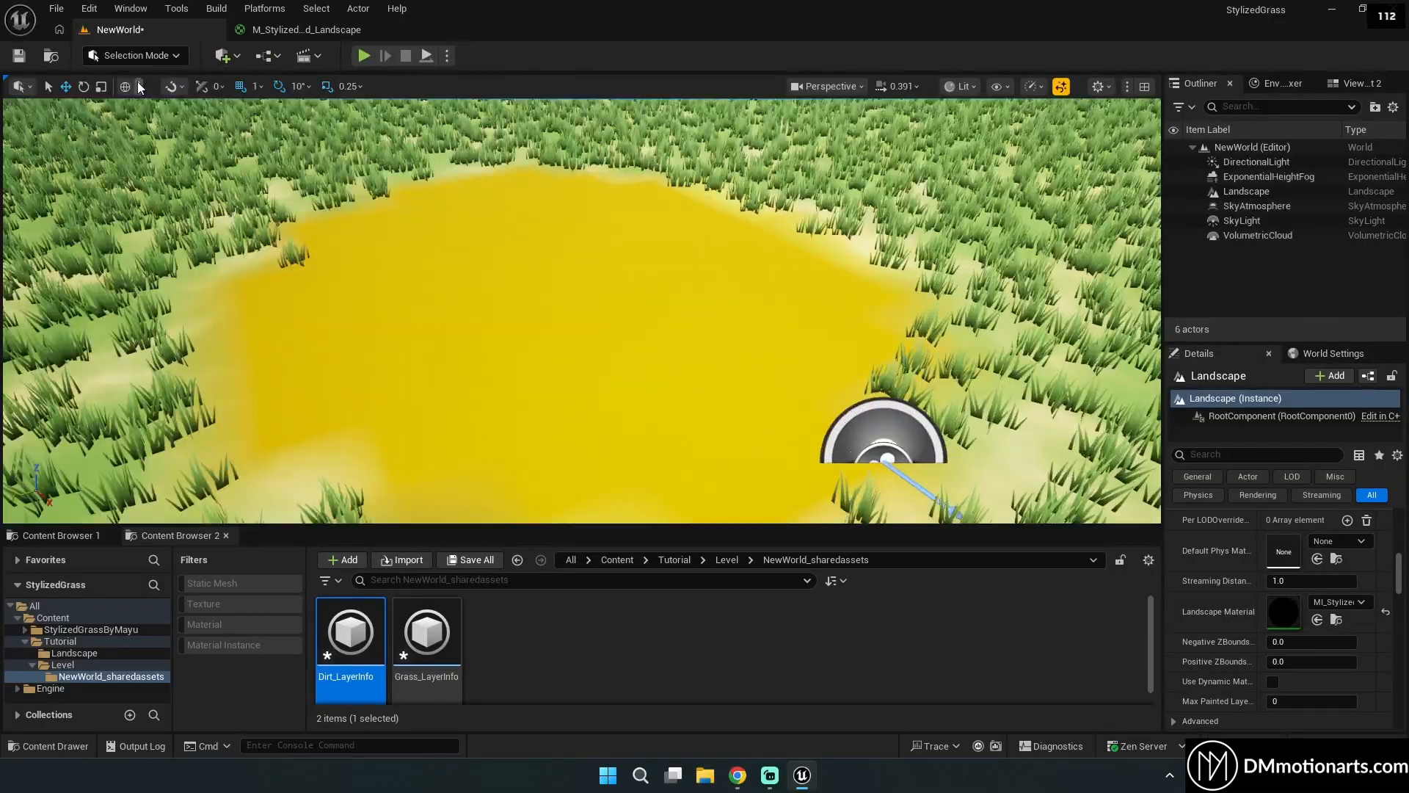
right_drag(582, 308, 528, 312)
mouse_move(626, 382)
right_down()
mouse_move(572, 337)
mouse_move(589, 386)
mouse_move(613, 320)
mouse_move(607, 412)
mouse_move(608, 400)
mouse_move(620, 419)
mouse_move(625, 388)
right_up()
key(w)
key(s)
click(1031, 87)
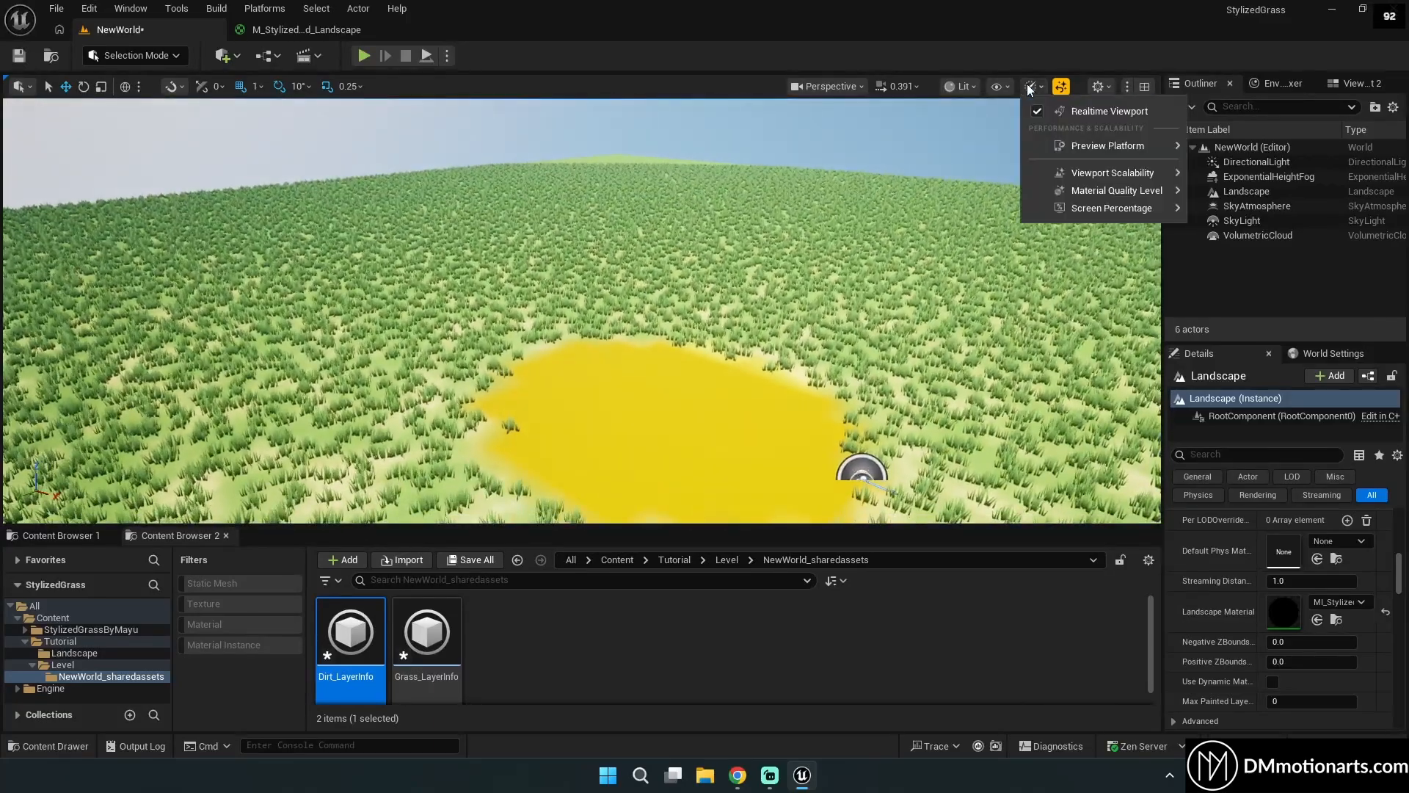
right_drag(883, 214, 851, 200)
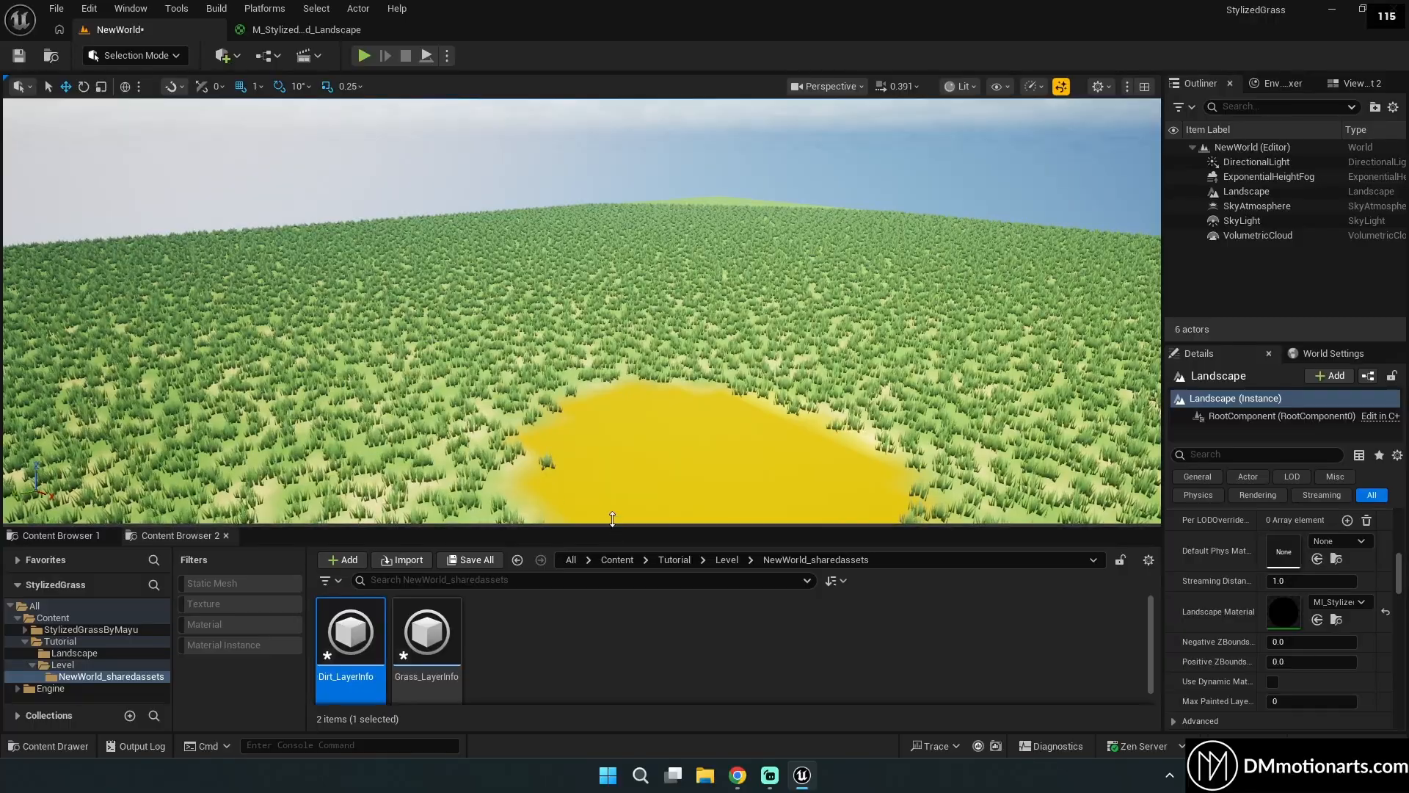
Create a folder named RVT inside the Tutorial project's Landscape folder and open it.
drag(612, 518, 645, 371)
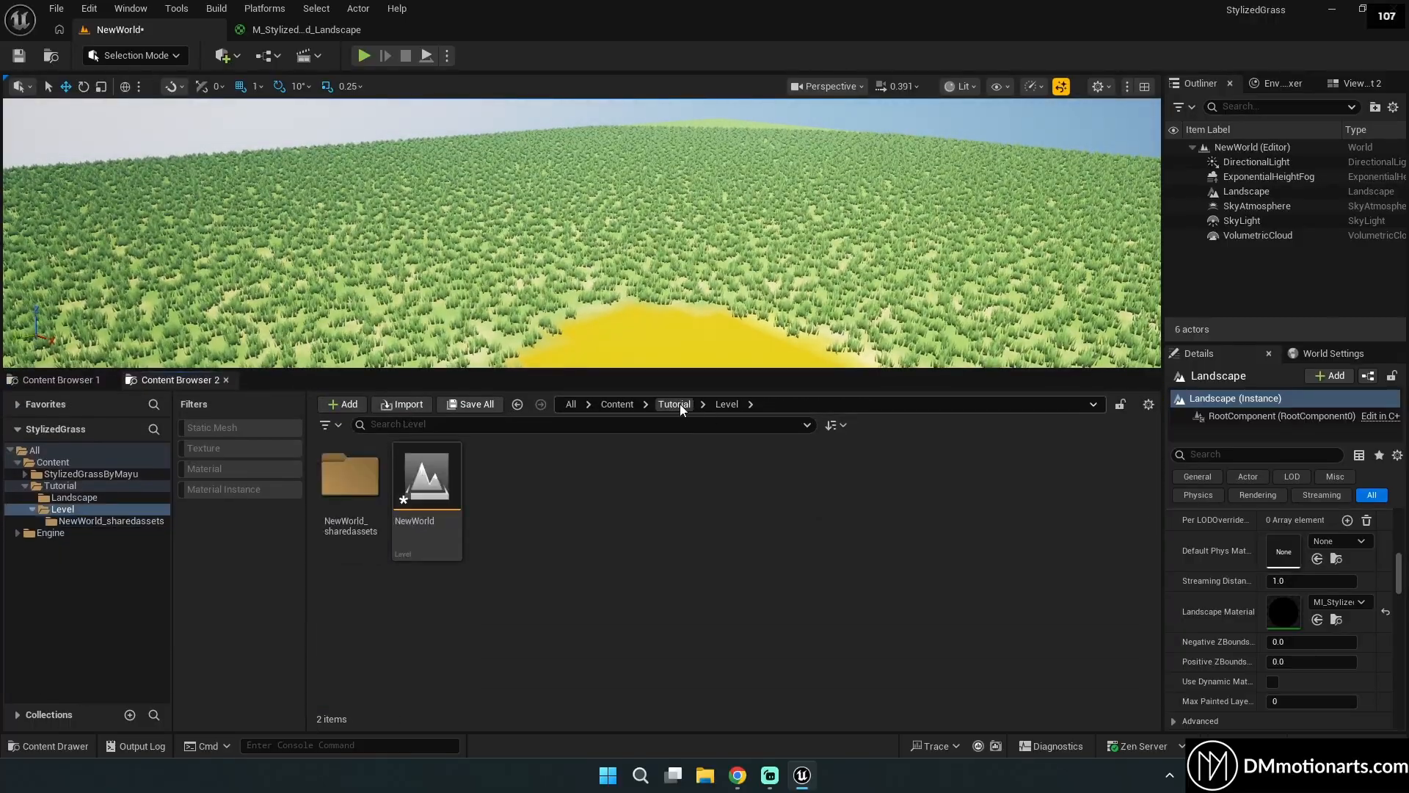
click(673, 404)
double_click(349, 467)
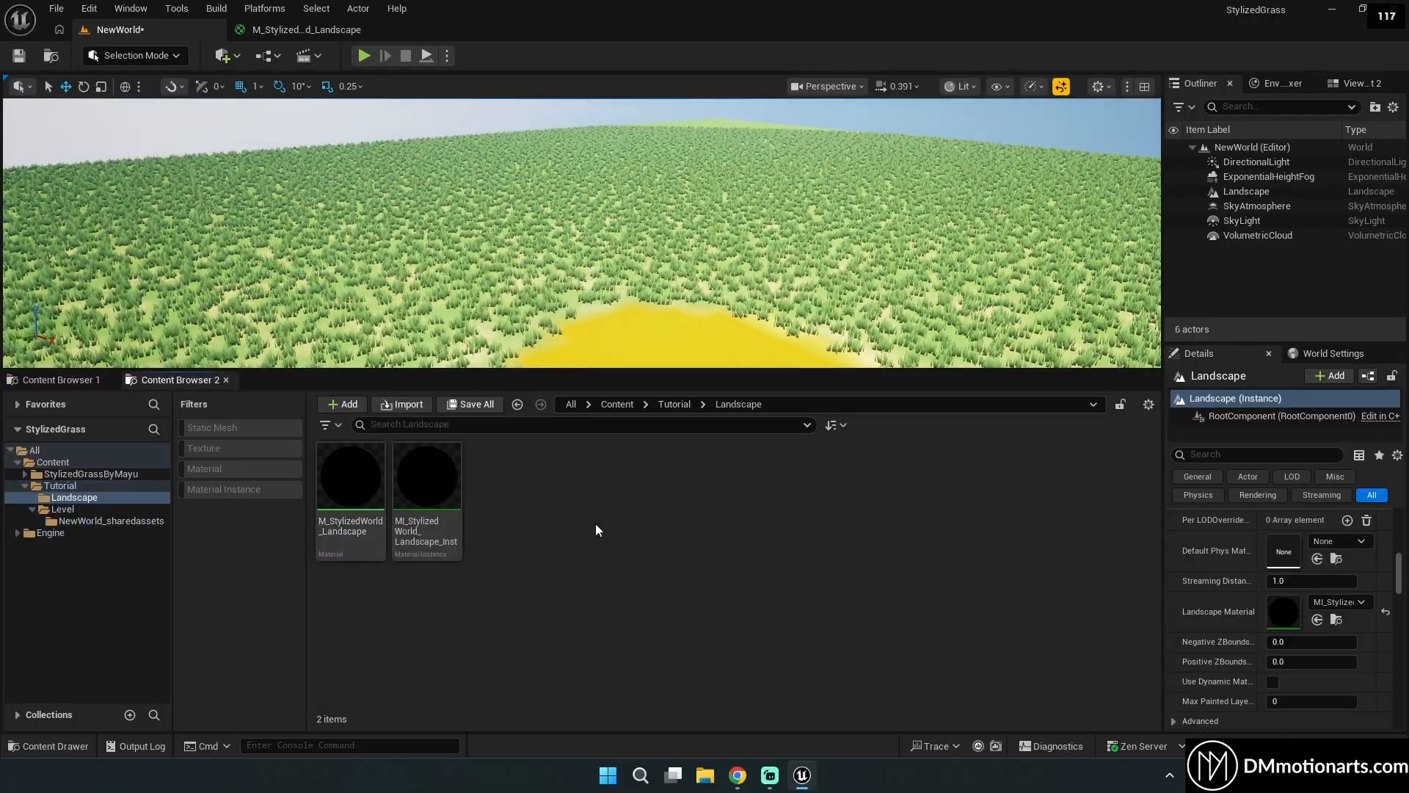
right_click(598, 529)
click(674, 293)
text(RVT)
key(Return)
key(Return)
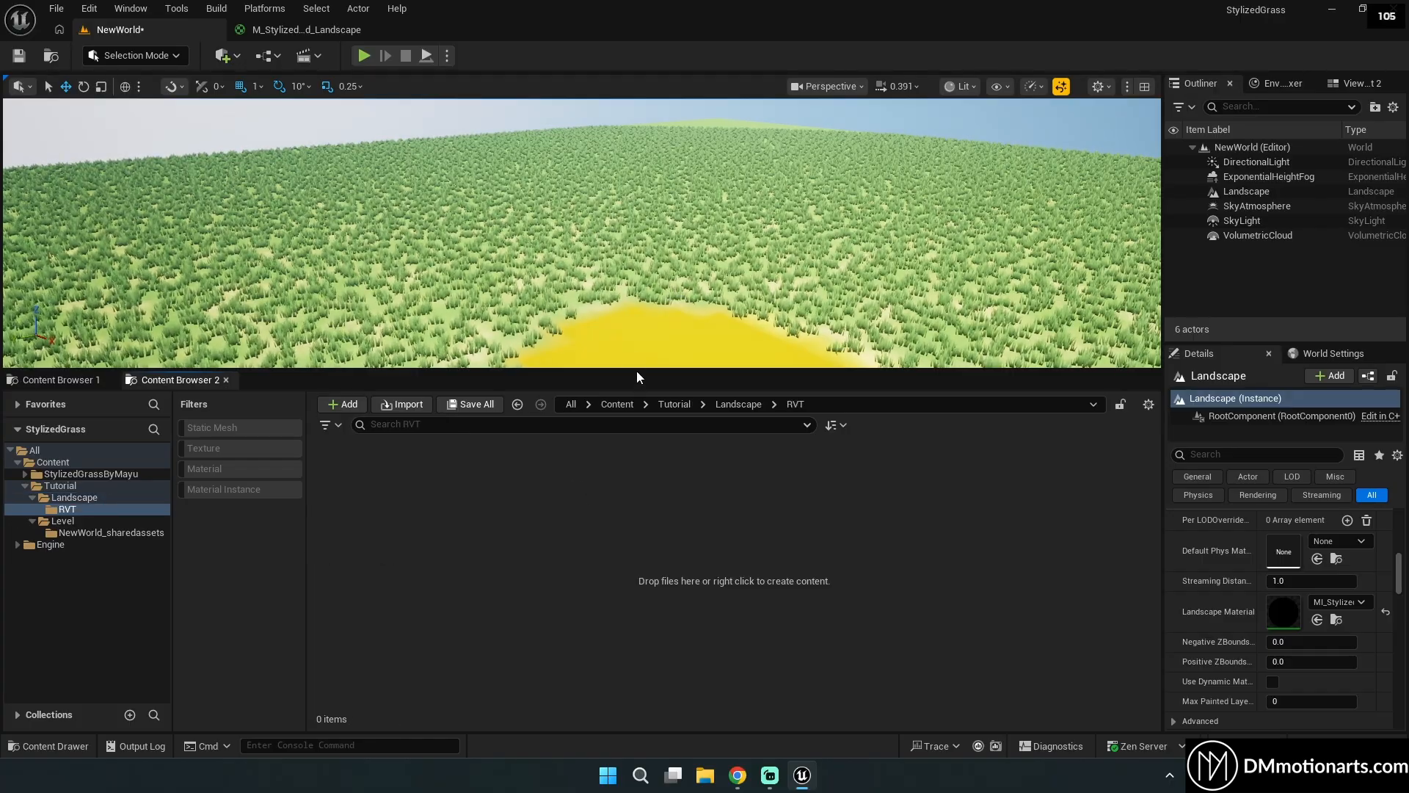
Search the Project Settings for "virtual text" to check the virtual texture support option.
drag(636, 372, 632, 445)
right_drag(667, 331, 667, 360)
key(w)
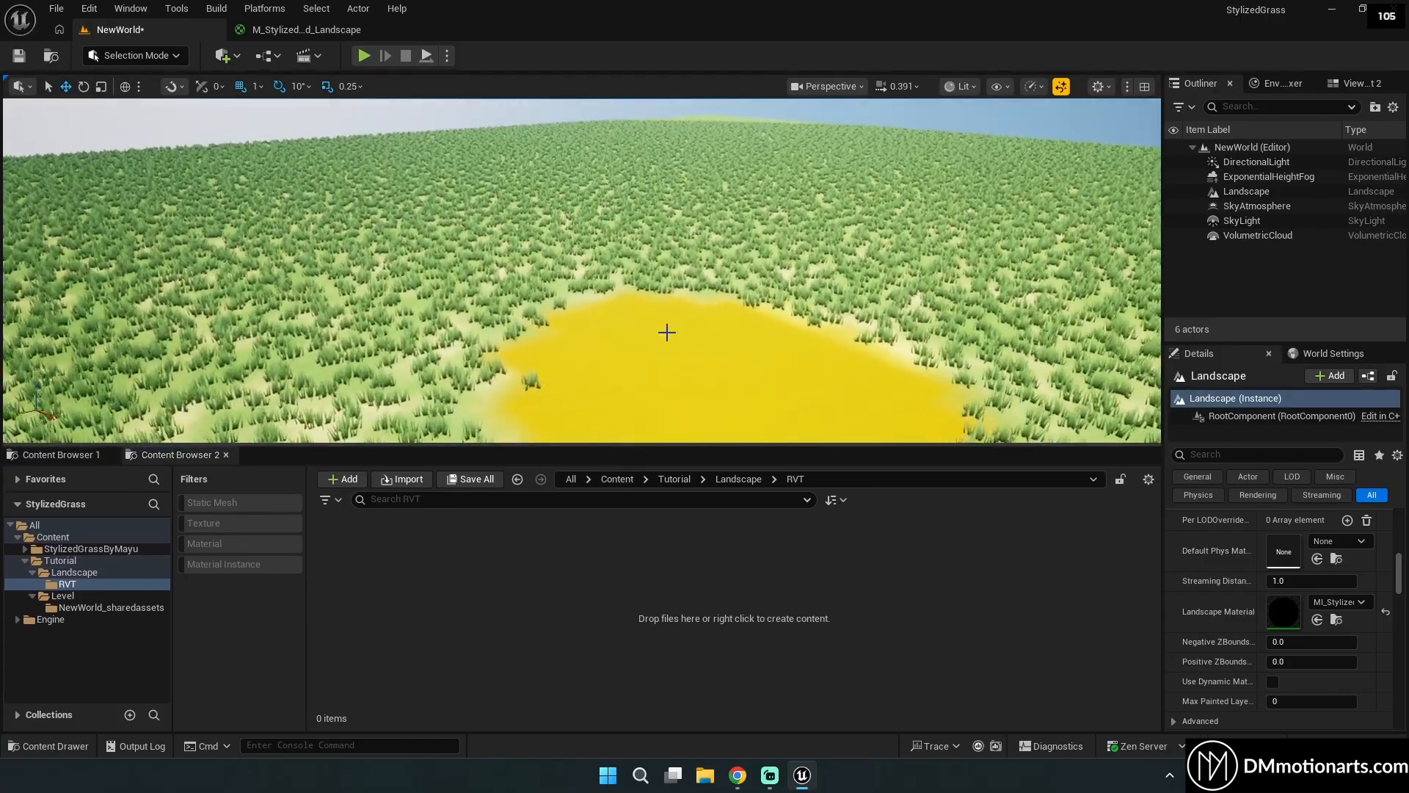
right_drag(648, 274, 671, 304)
key(w)
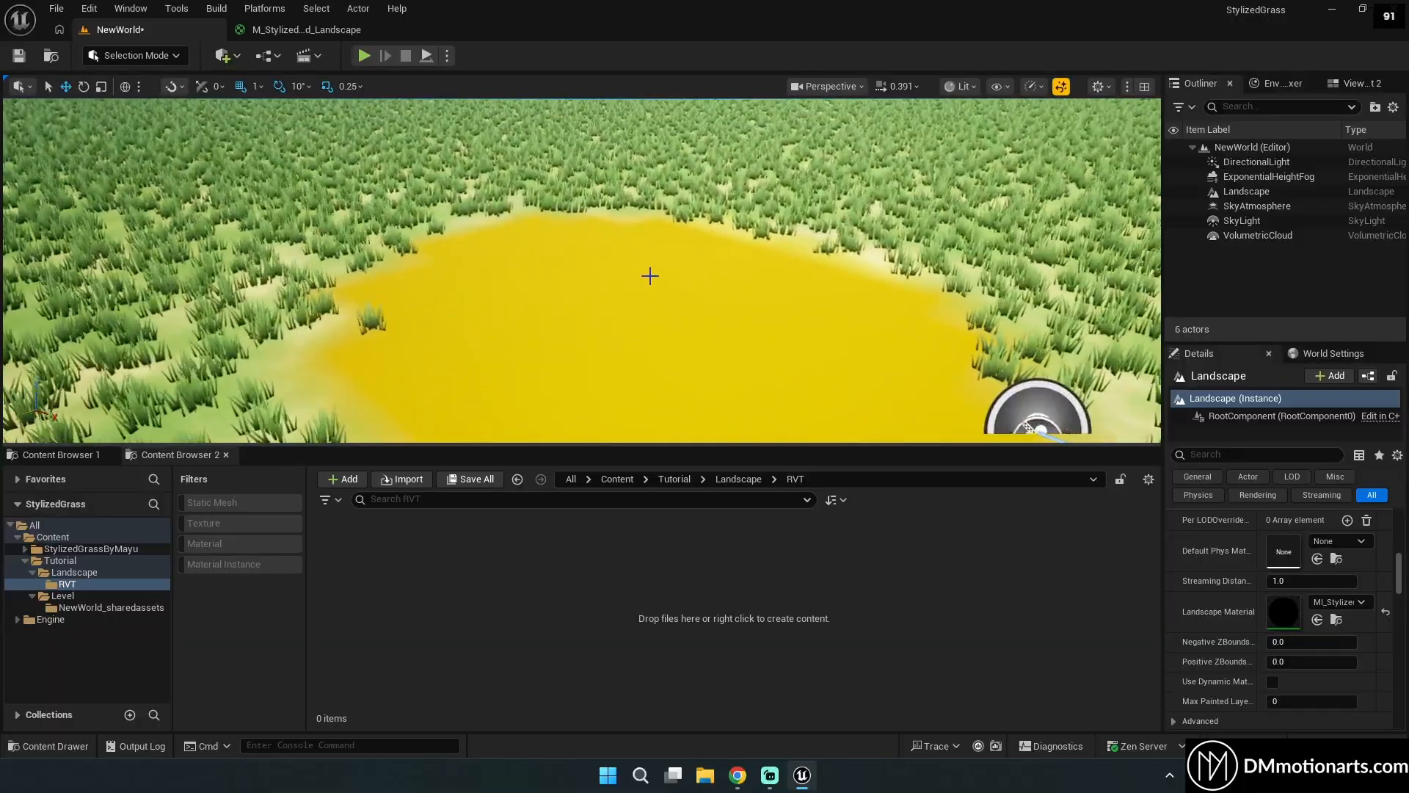
click(88, 9)
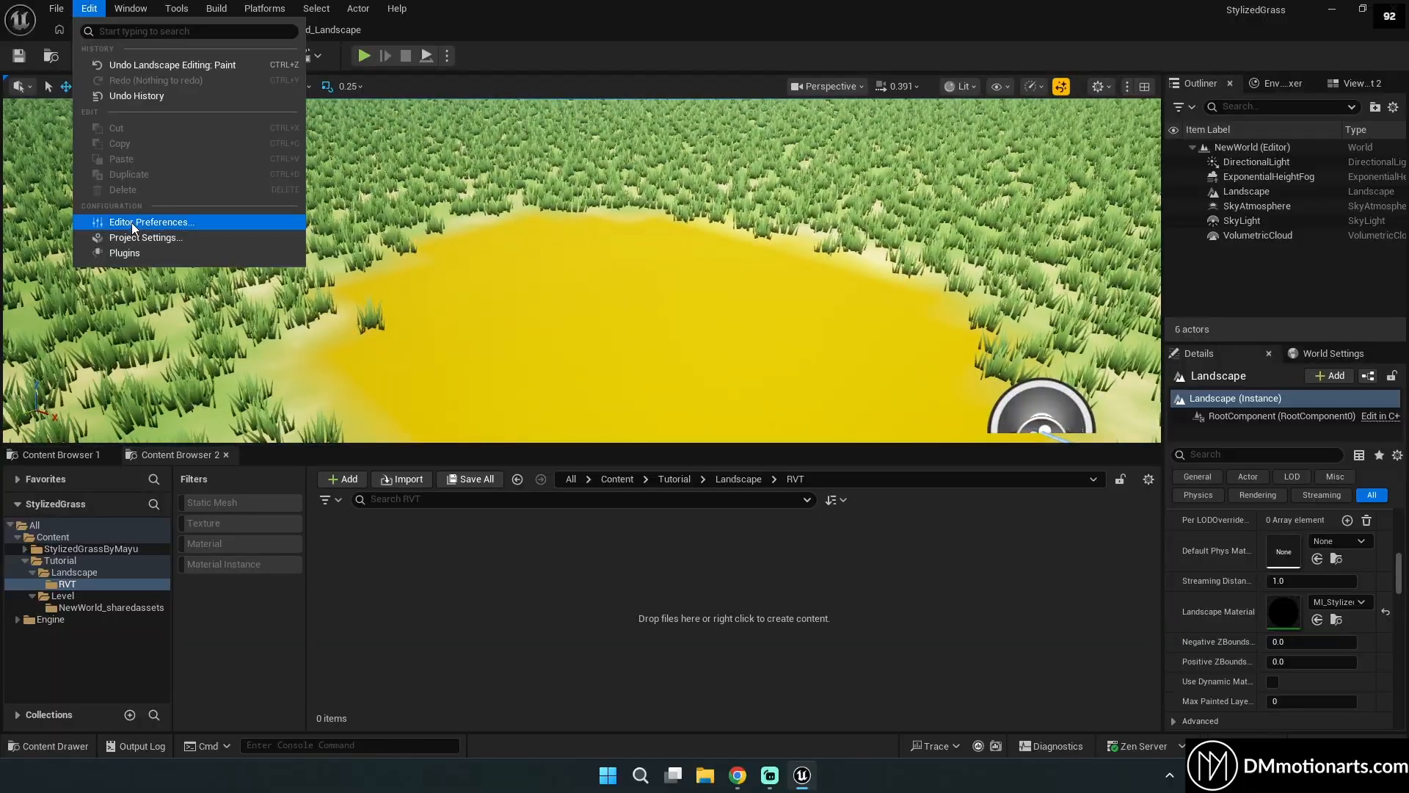
click(184, 235)
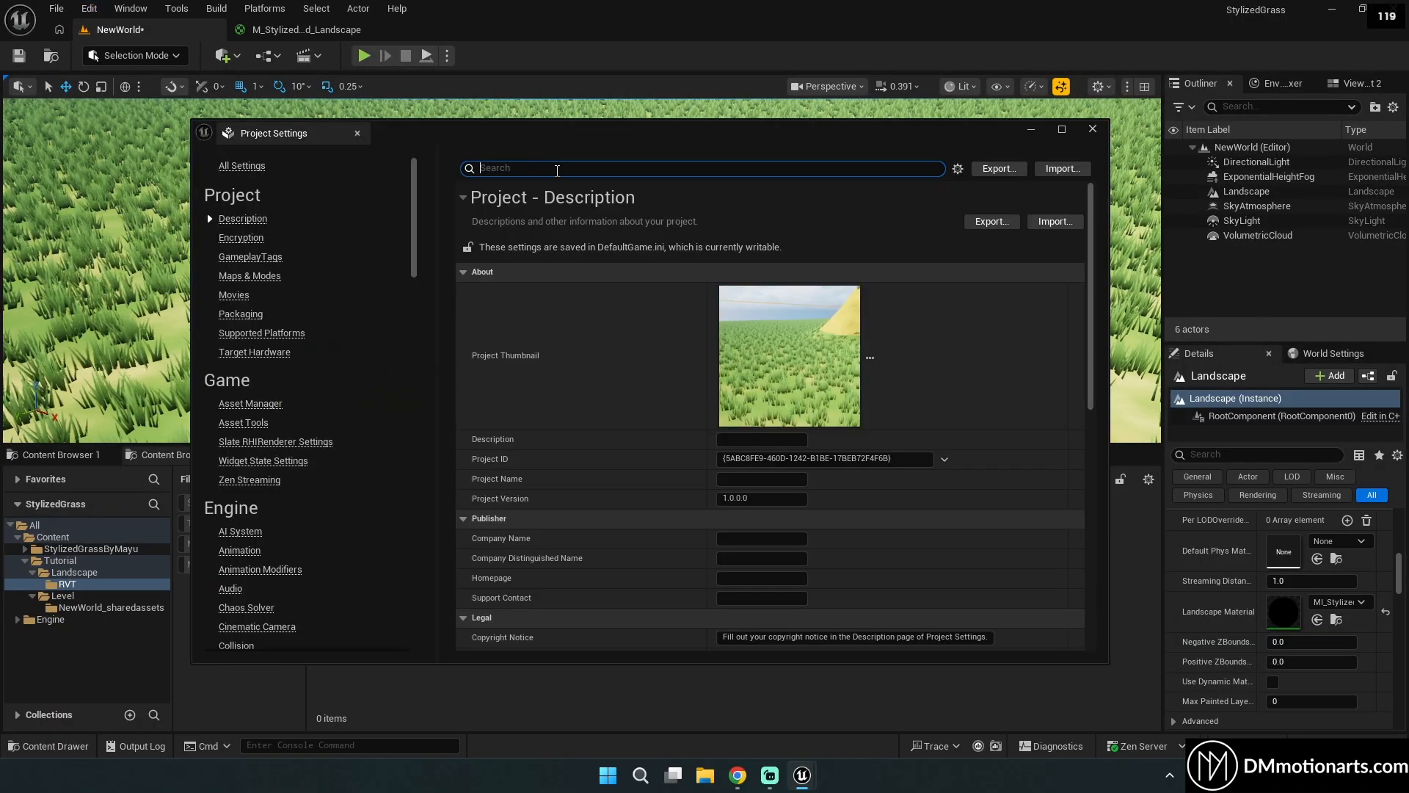
text(virtual te)
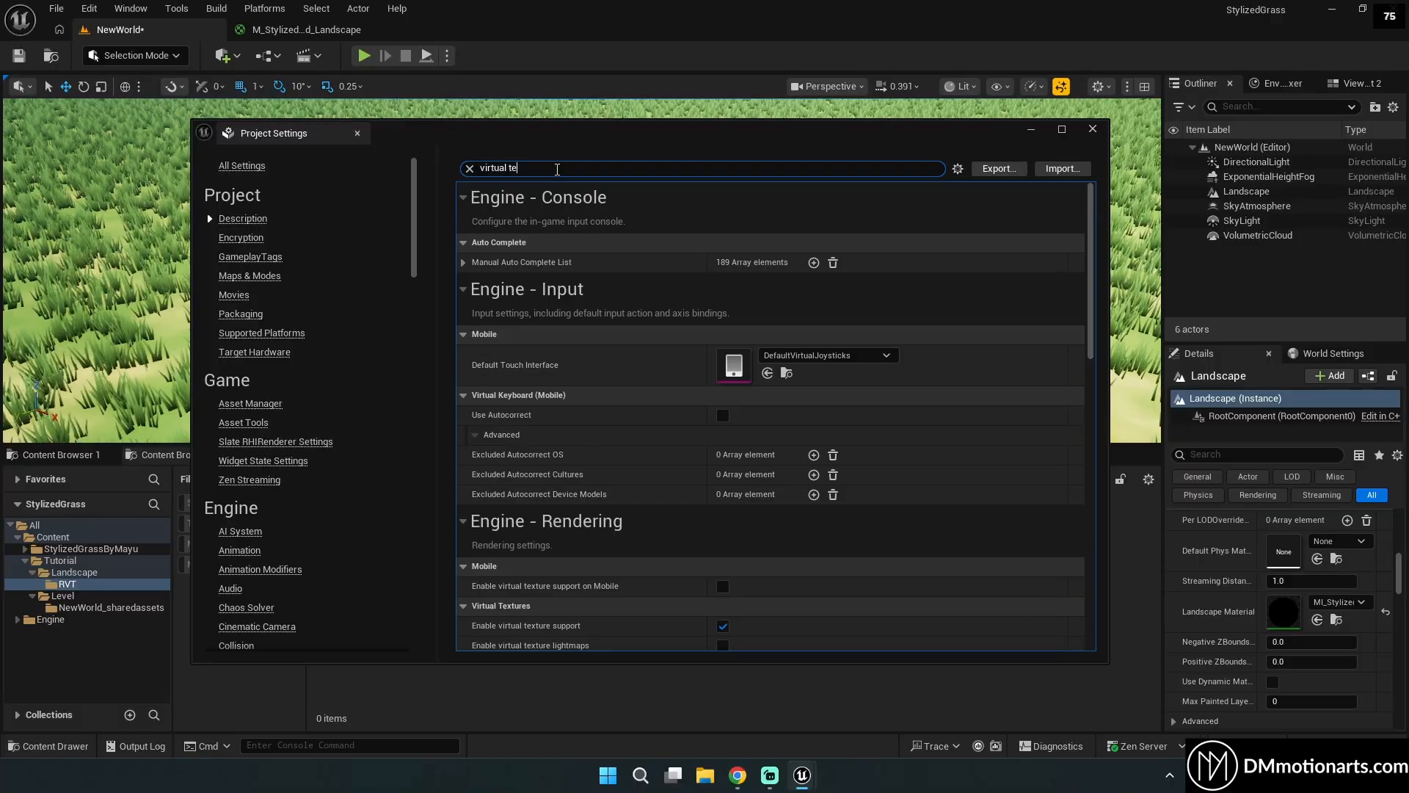
text(xt)
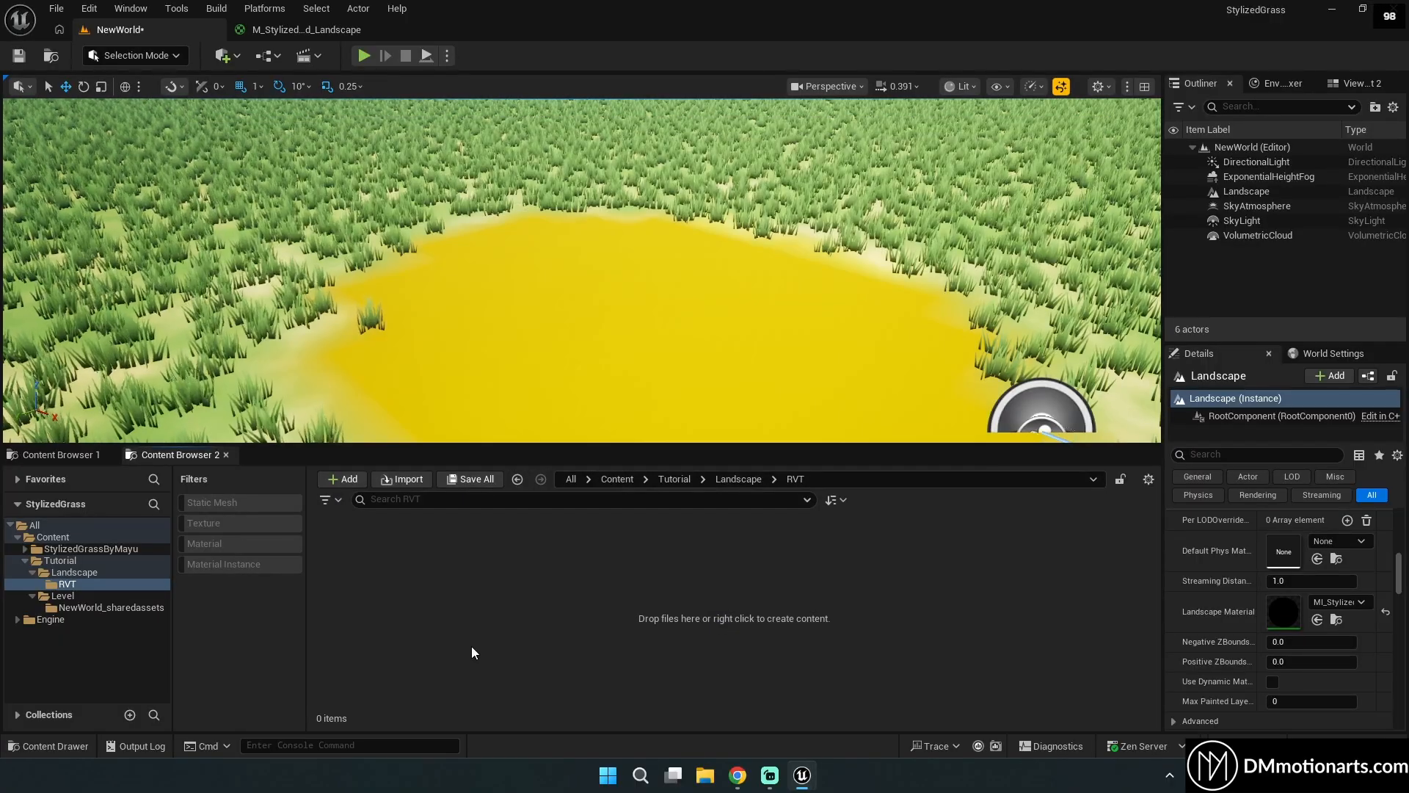
Create a Runtime Virtual Texture asset named RVT_LandscapeBaseColor in the RVT folder.
right_click(474, 646)
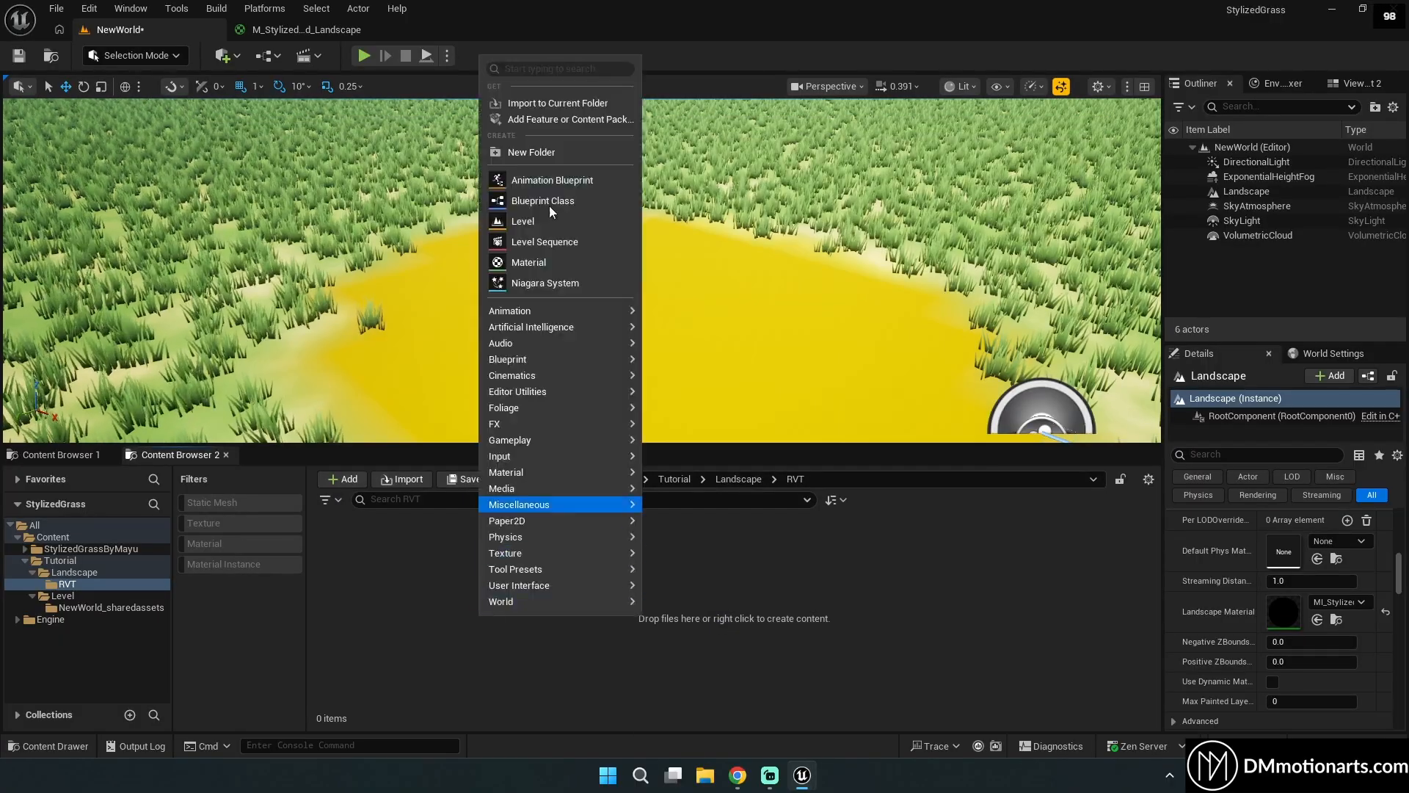
text(runt)
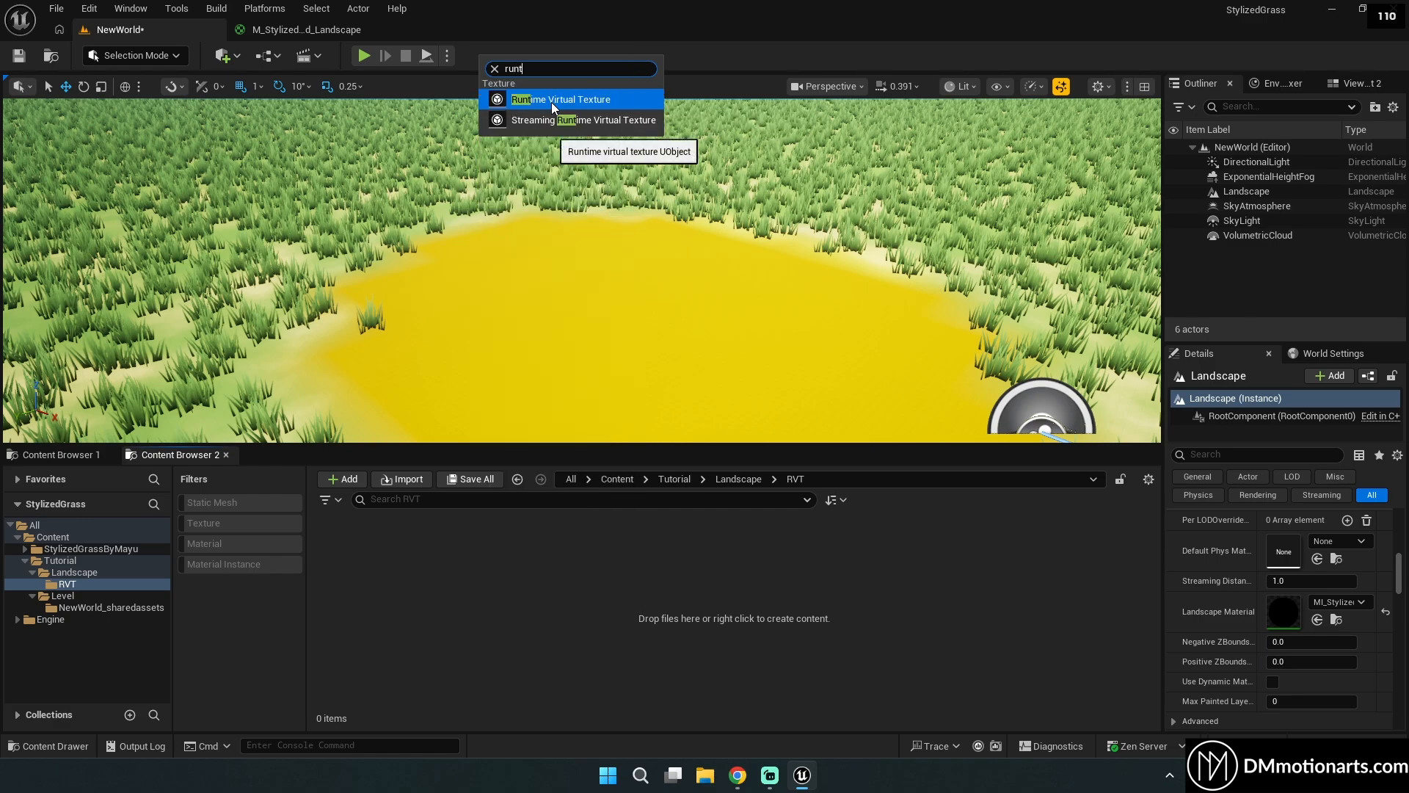
click(552, 103)
text(RVT_BaseLan)
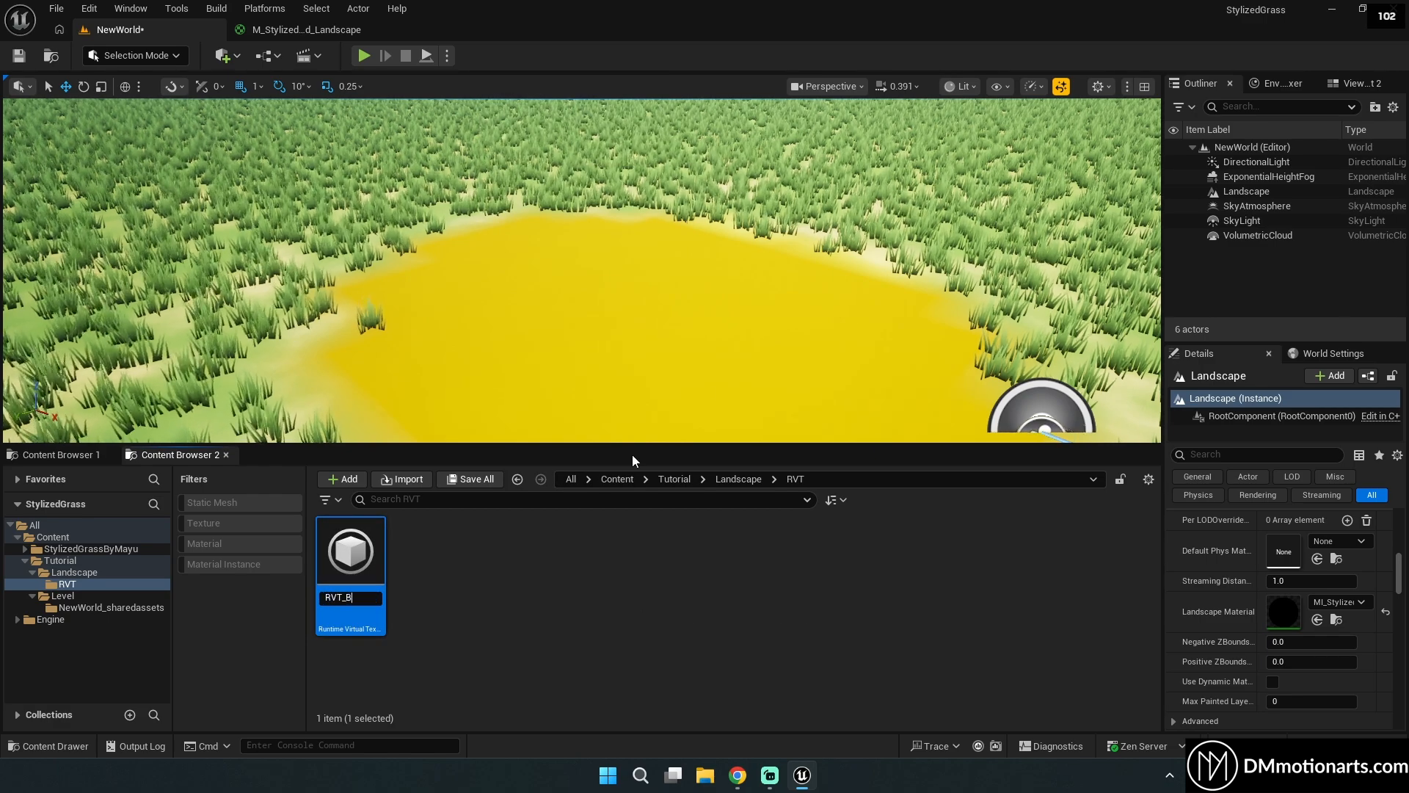
key(BackSpace)
key(BackSpace)
key(BackSpace)
key(BackSpace)
key(BackSpace)
key(BackSpace)
key(BackSpace)
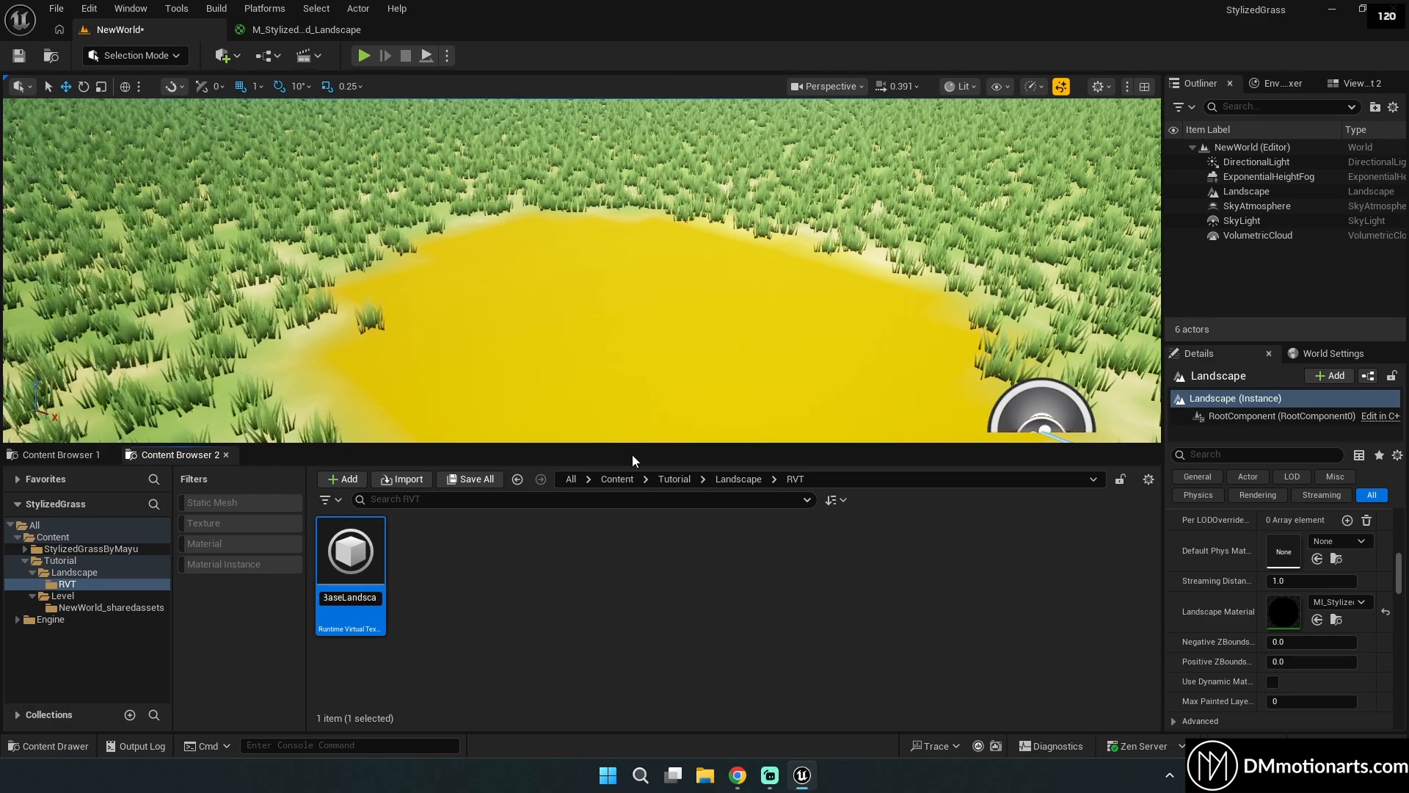
text(Landscape)
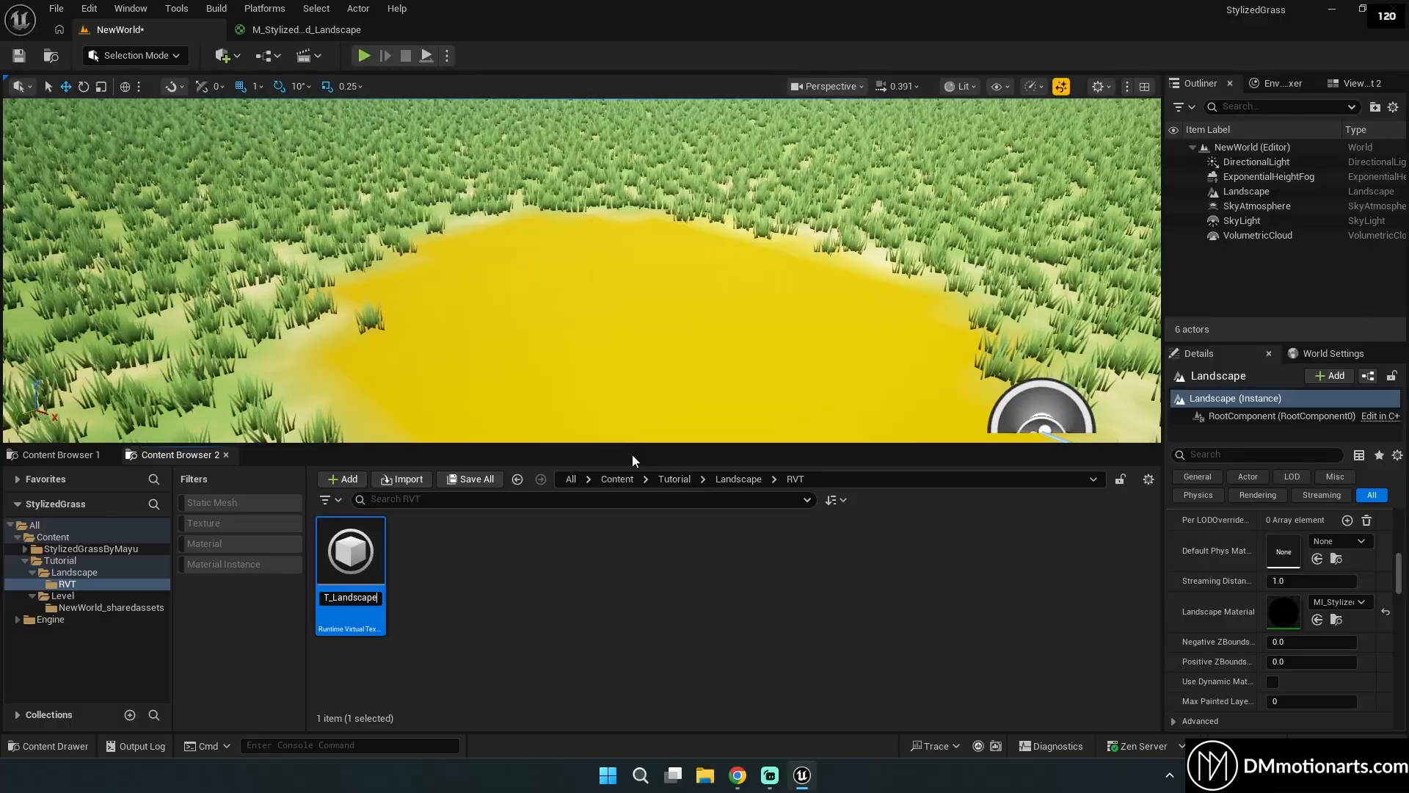
text(BaseColor)
key(Return)
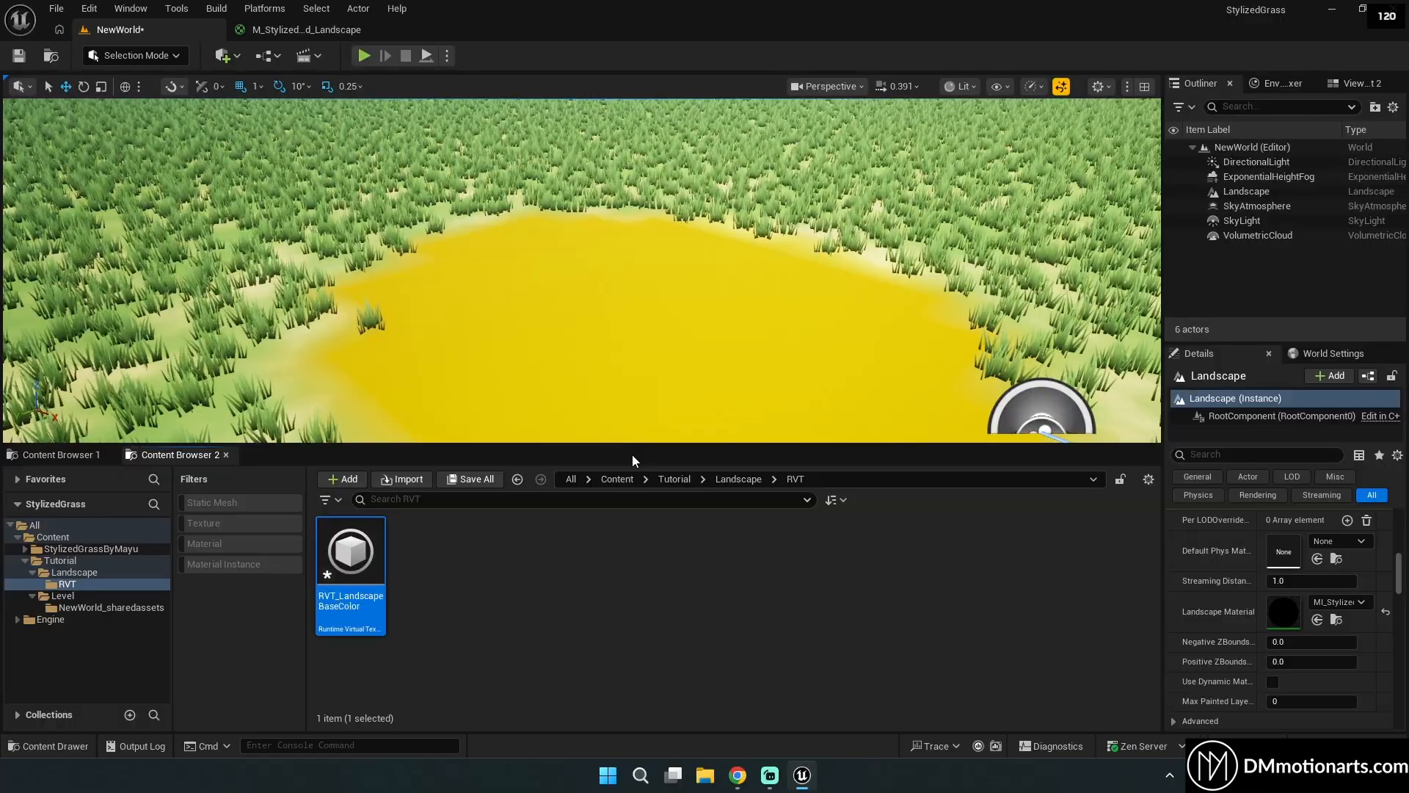
Open the RVT_LandscapeBaseColor asset and set its virtual texture content to Base Color.
key(Return)
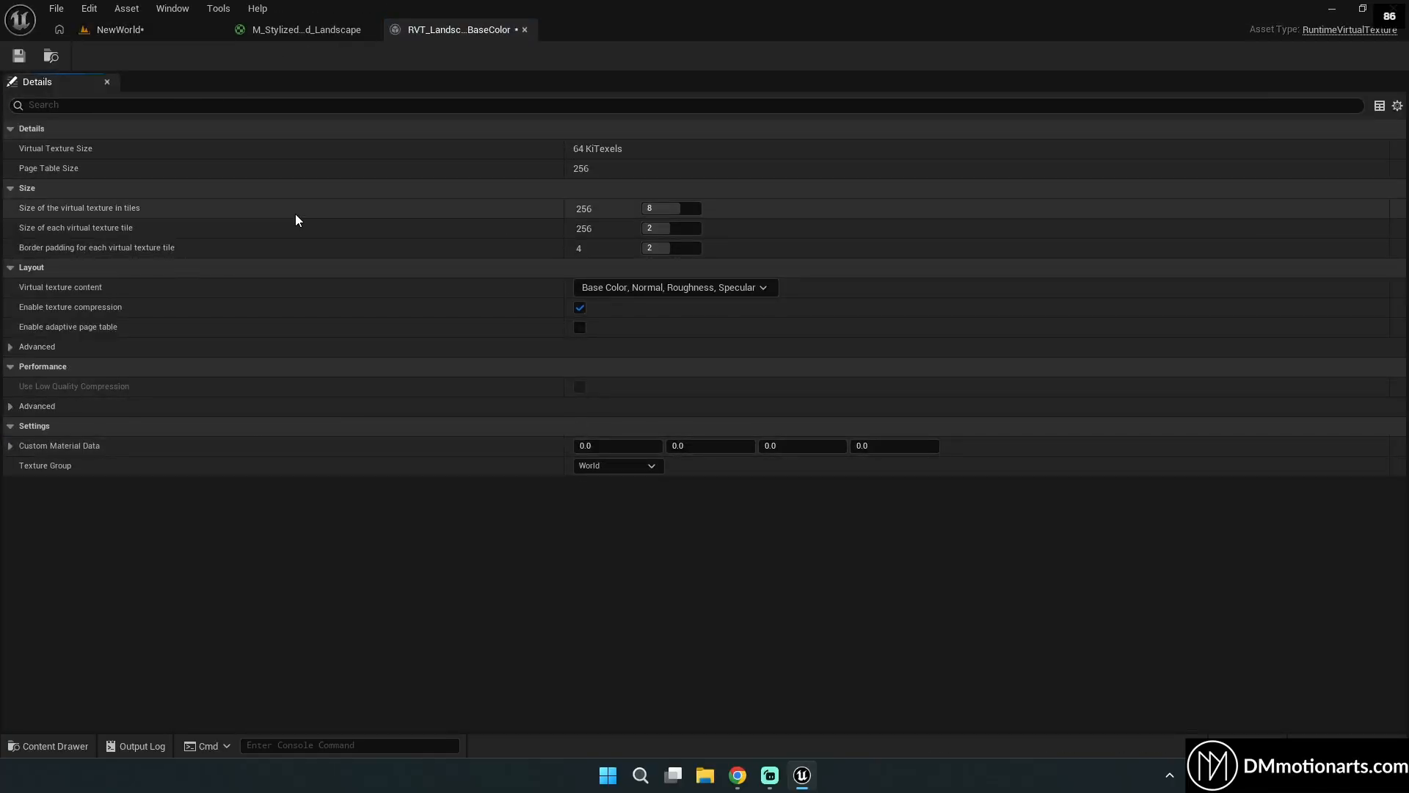
click(619, 291)
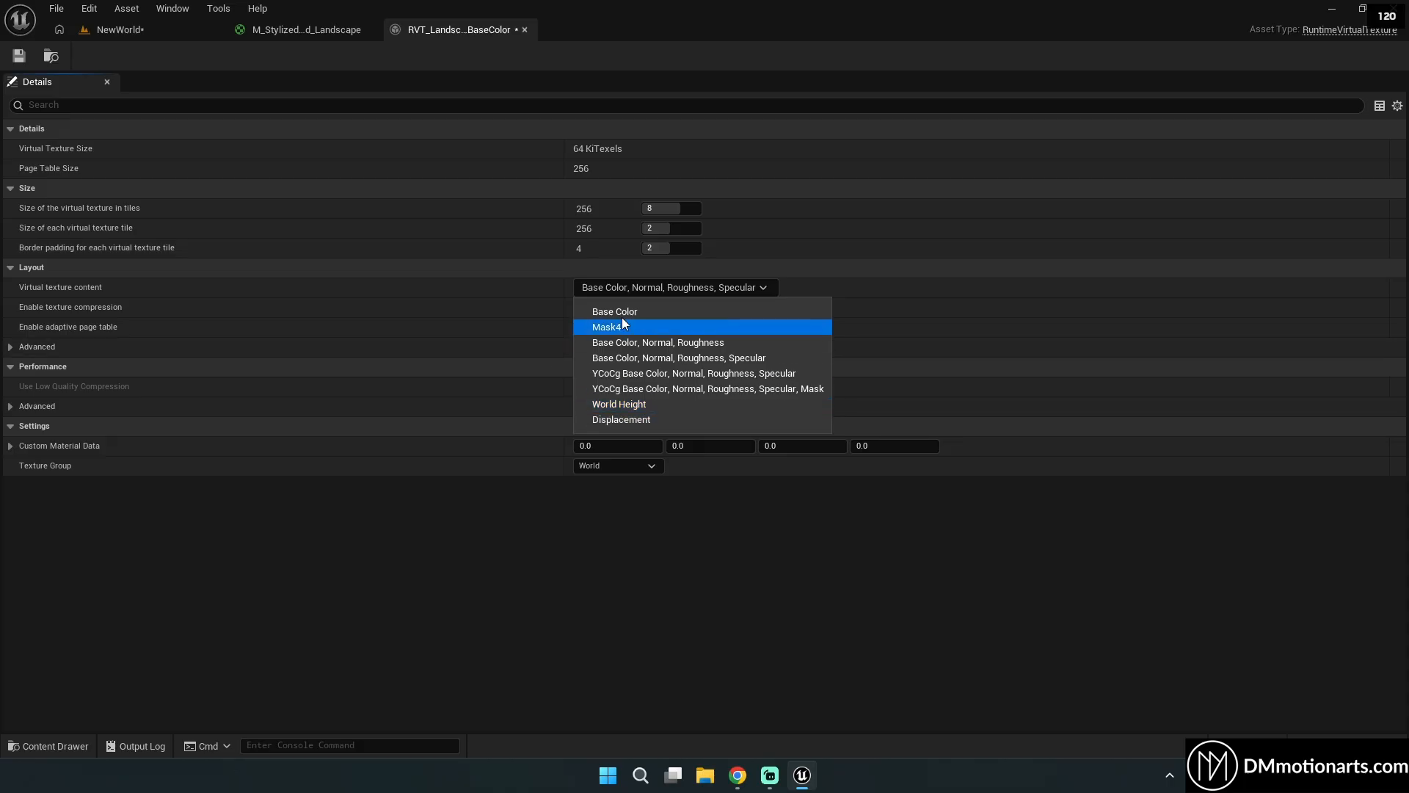
click(589, 312)
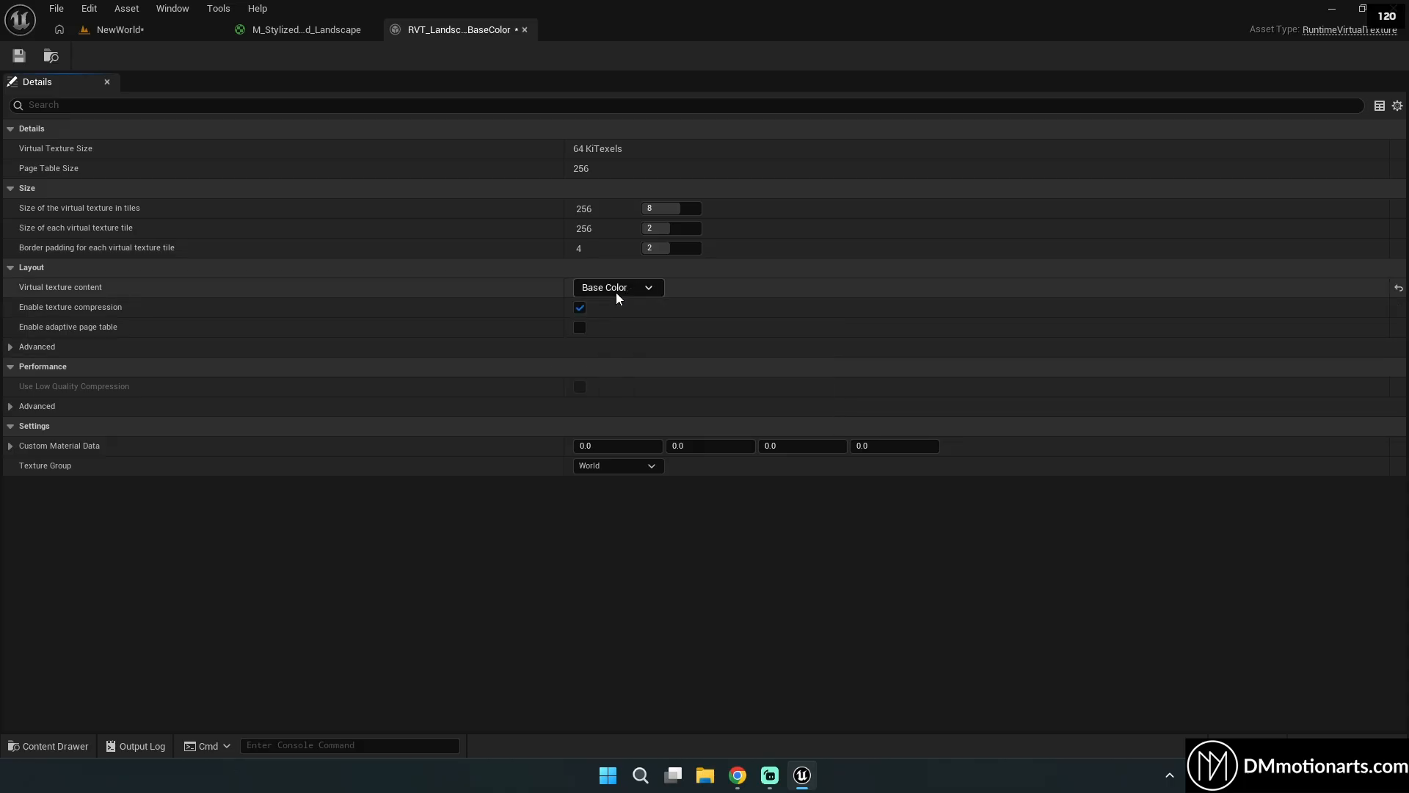
click(604, 292)
click(623, 308)
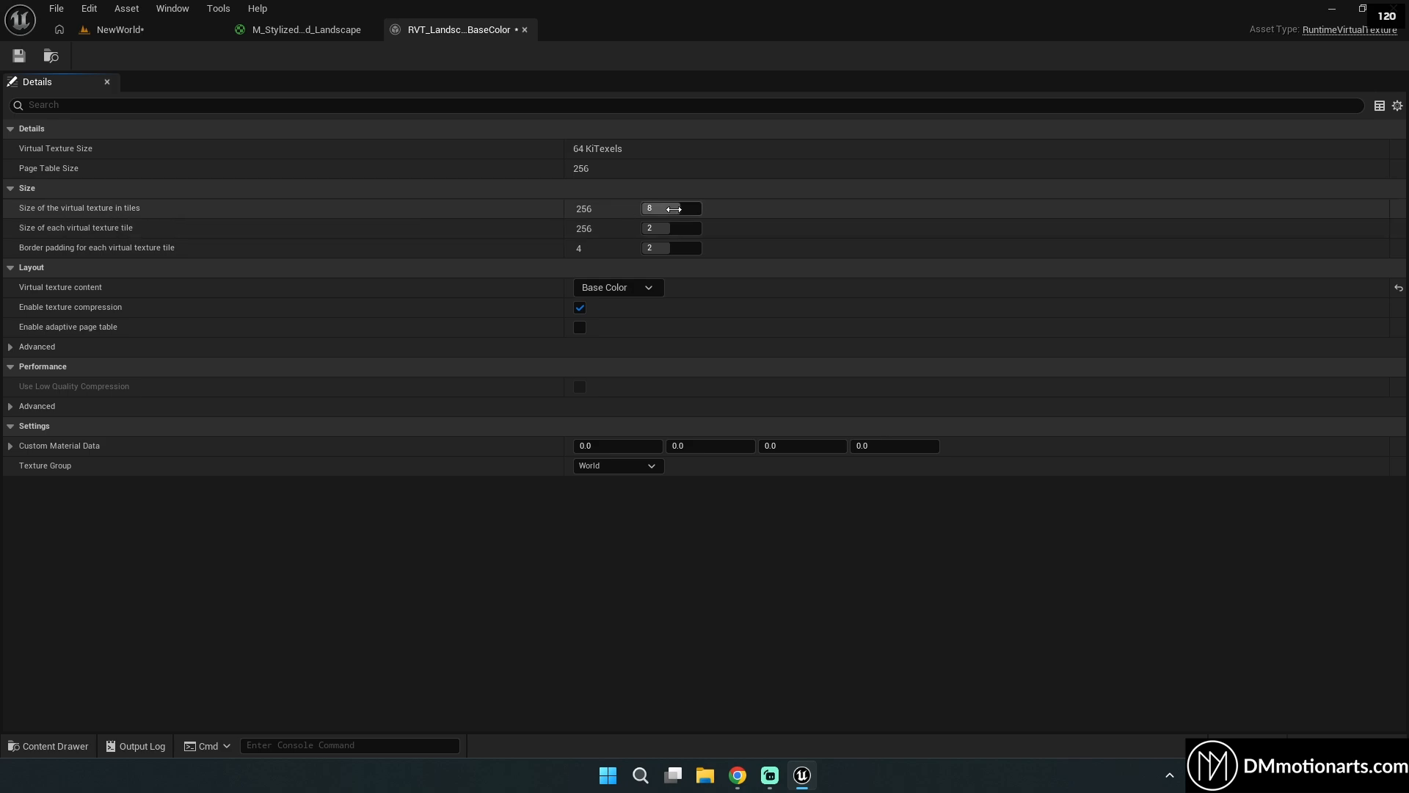
Set the size of the virtual texture in tiles to 10 (1024), then save and close the asset to return to NewWorld.
drag(689, 208, 690, 208)
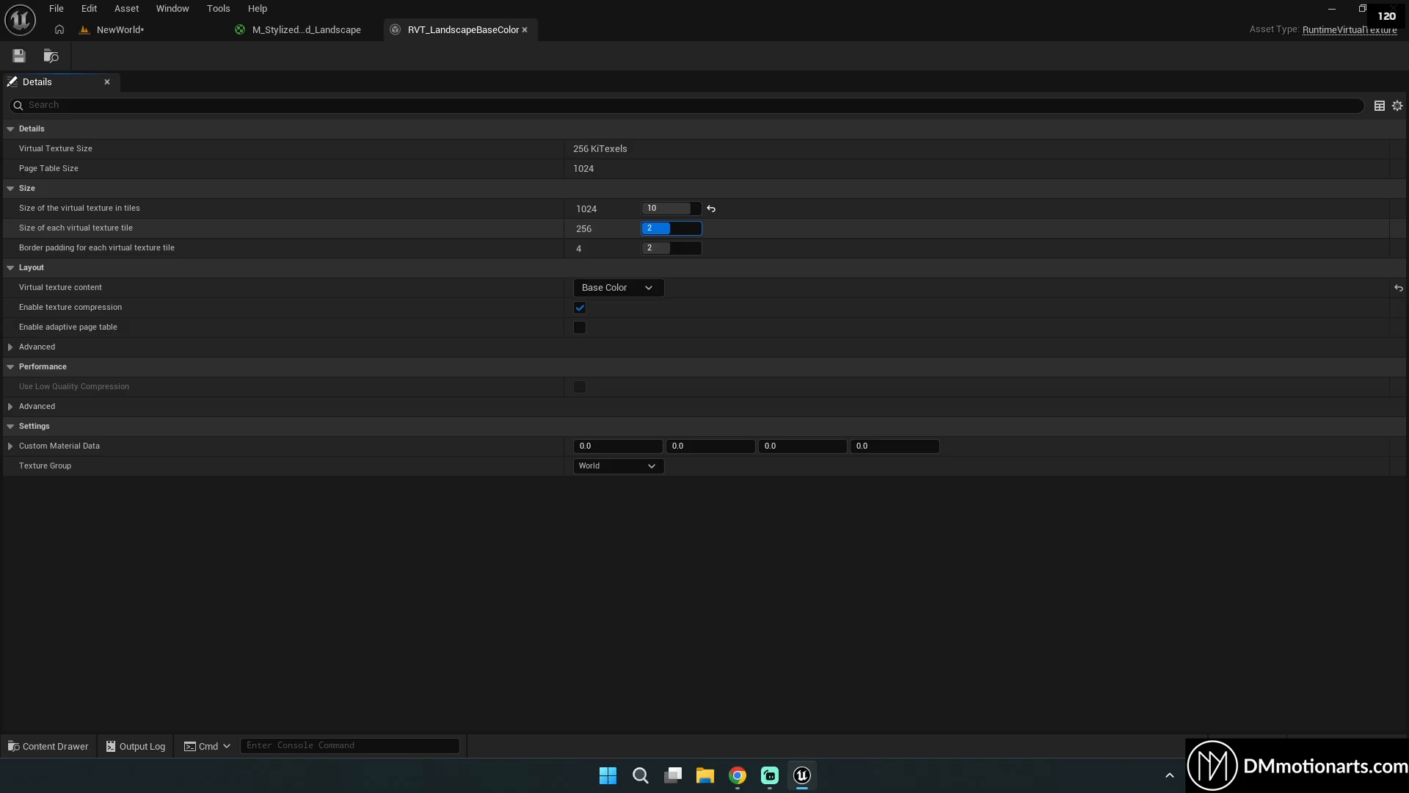
middle_click(433, 32)
click(135, 30)
Add RVT_LandscapeBaseColor to the Landscape's Draw in Virtual Textures array and create its runtime virtual texture volume.
mouse_move(469, 279)
right_down()
mouse_move(525, 220)
mouse_move(447, 264)
right_up()
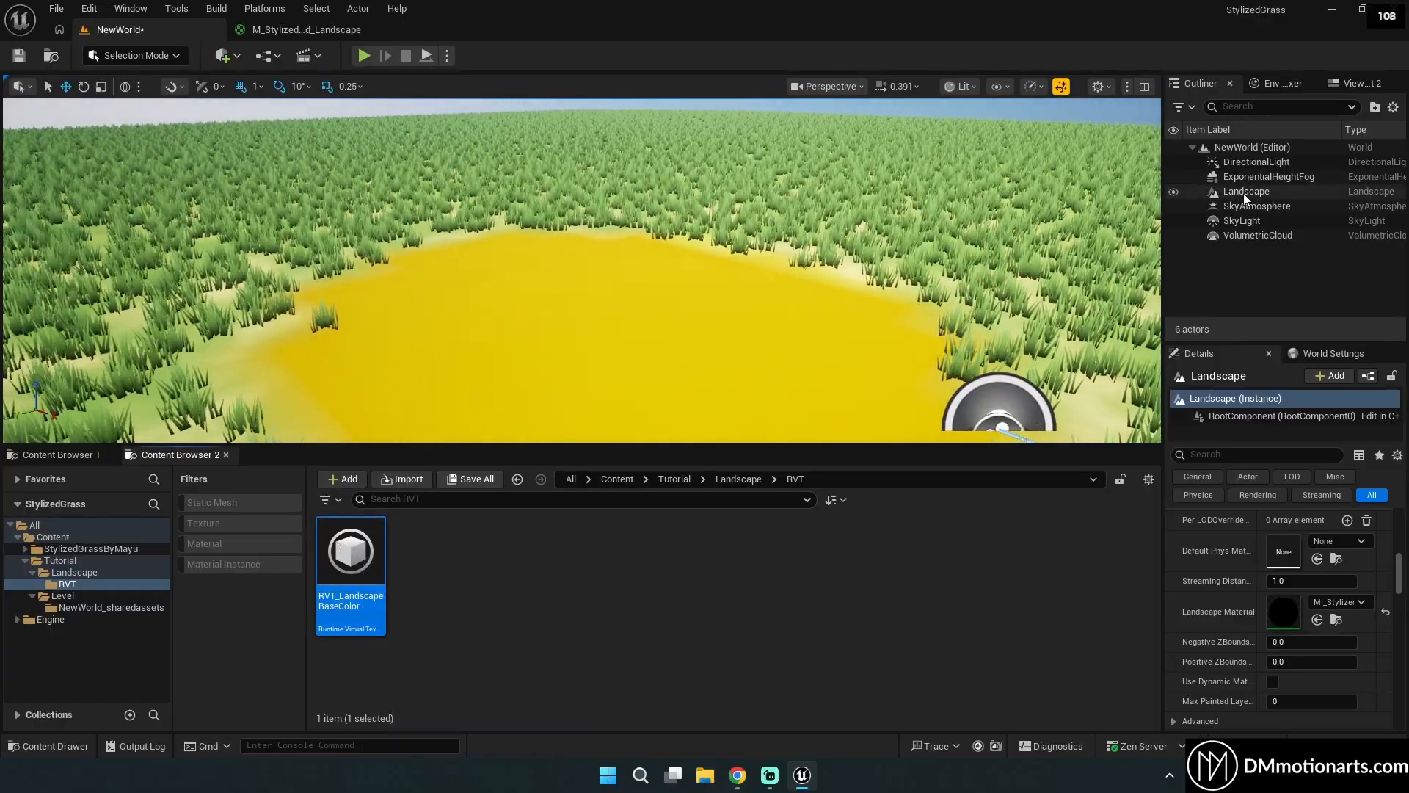
scroll(1209, 535, up, 8)
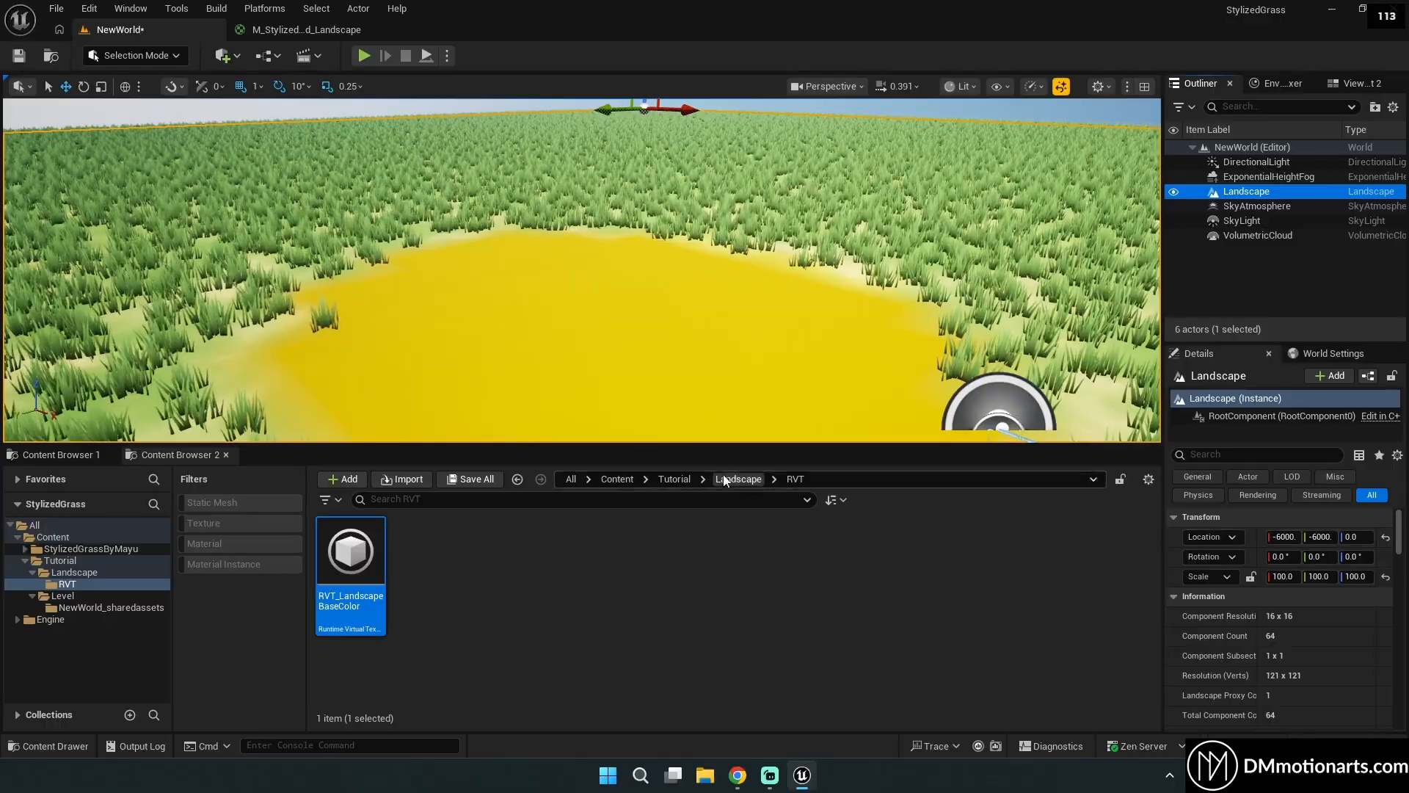
mouse_move(646, 330)
right_down()
mouse_move(622, 317)
mouse_move(658, 343)
mouse_move(656, 330)
right_up()
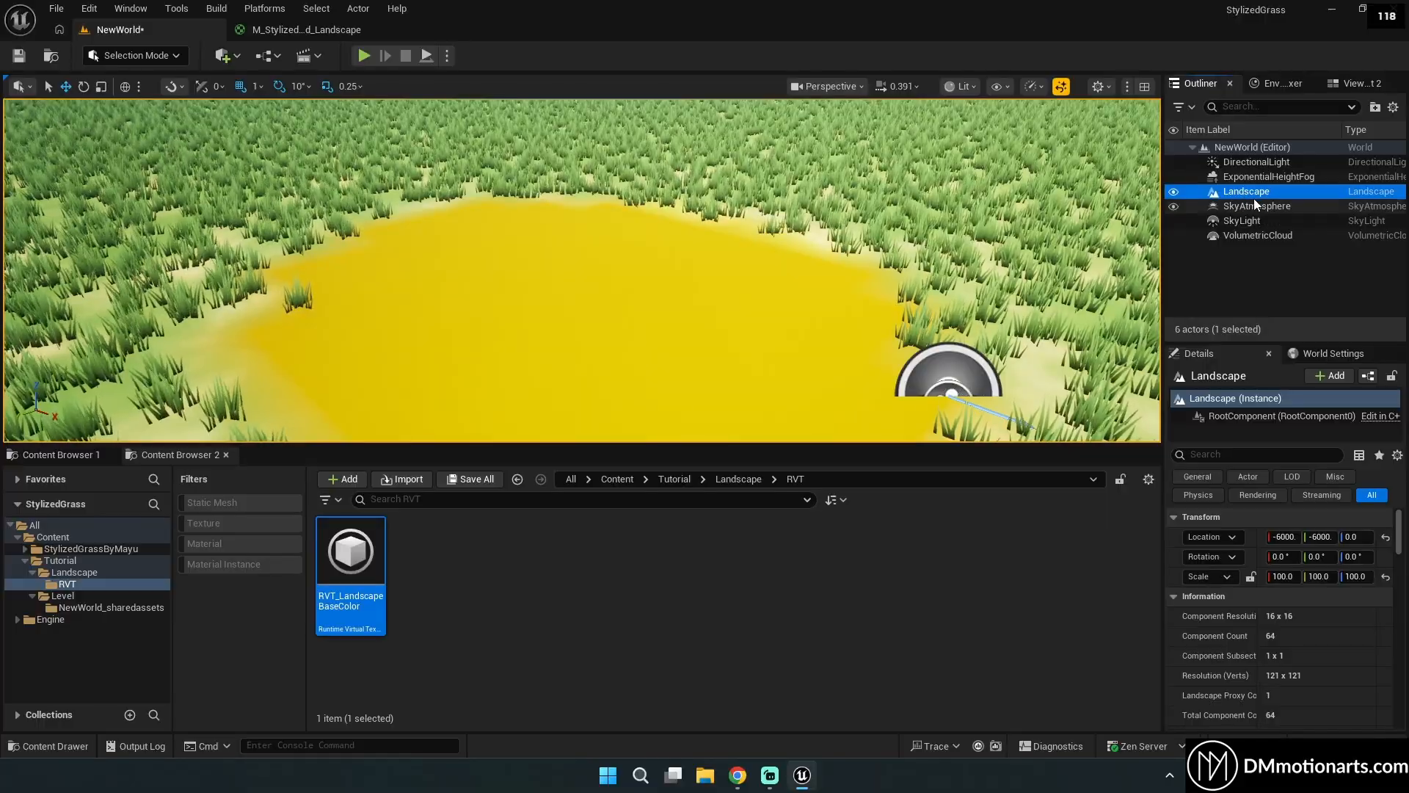
click(1234, 448)
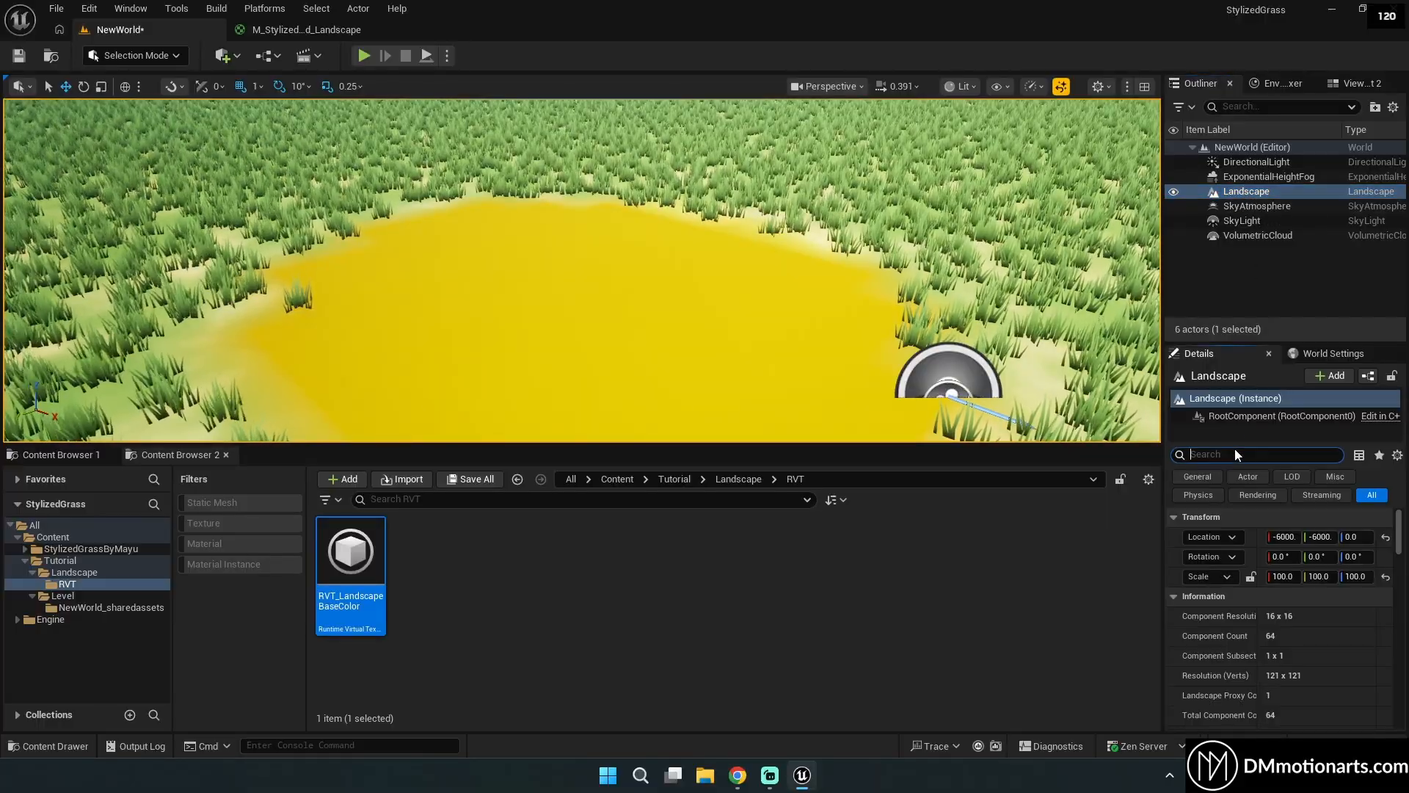
text(virtual)
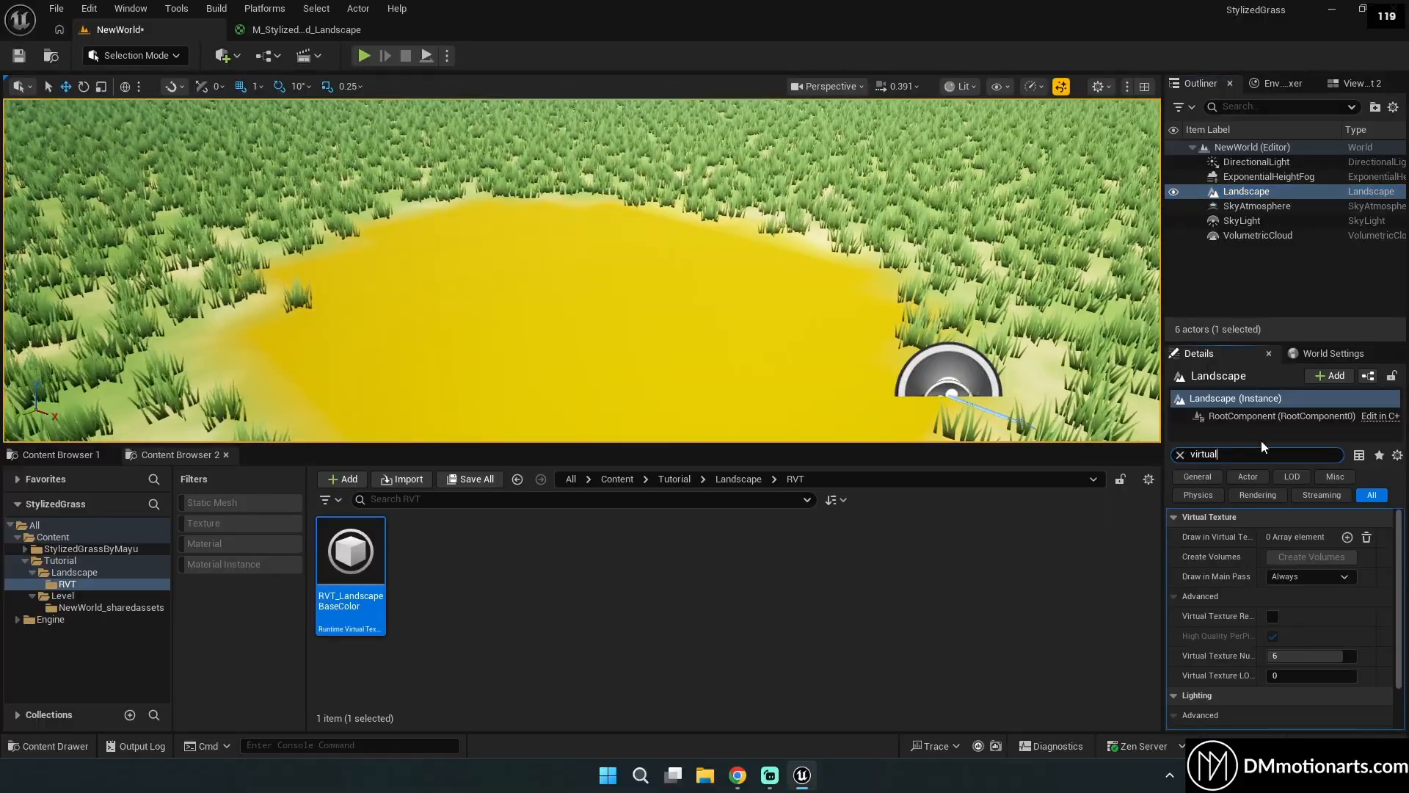
mouse_move(1227, 537)
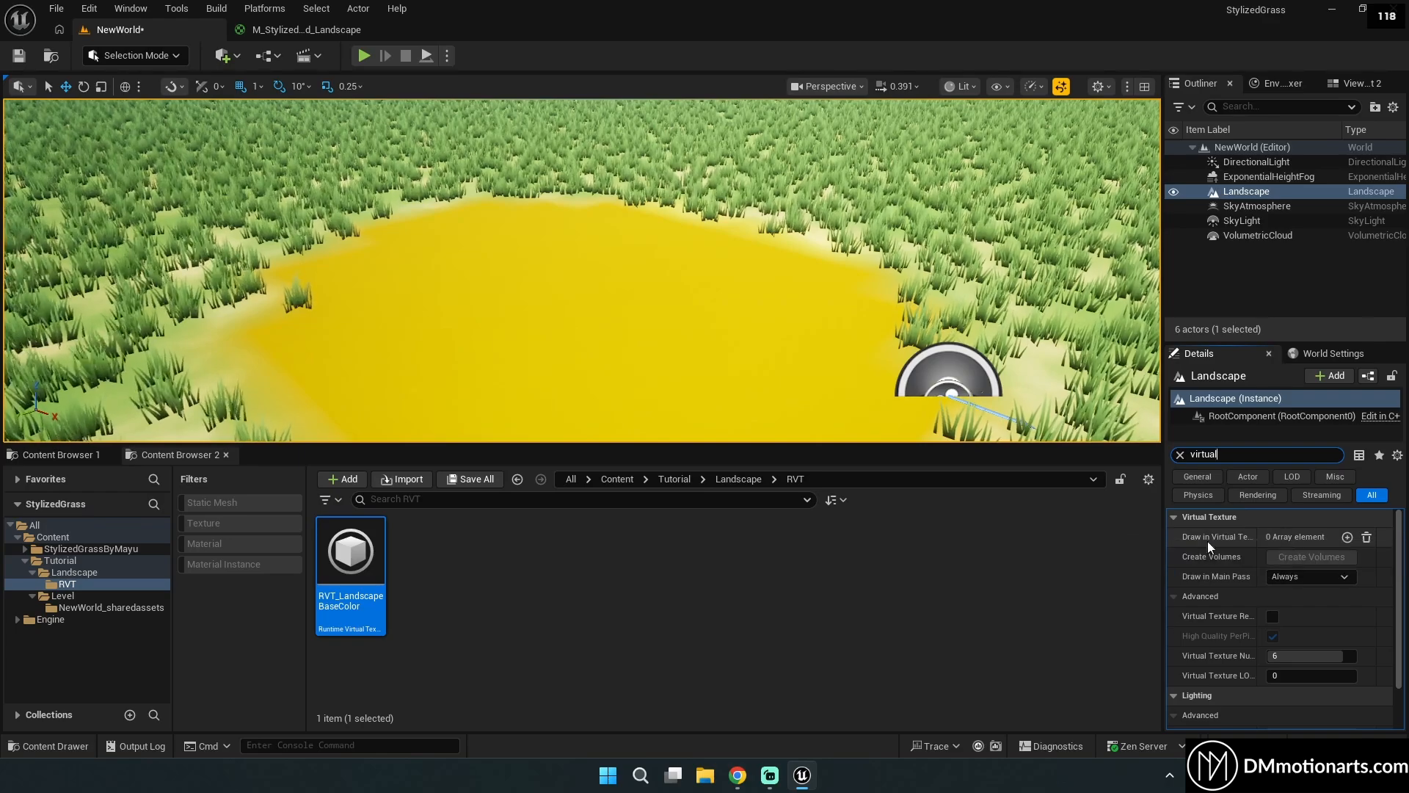
click(1347, 536)
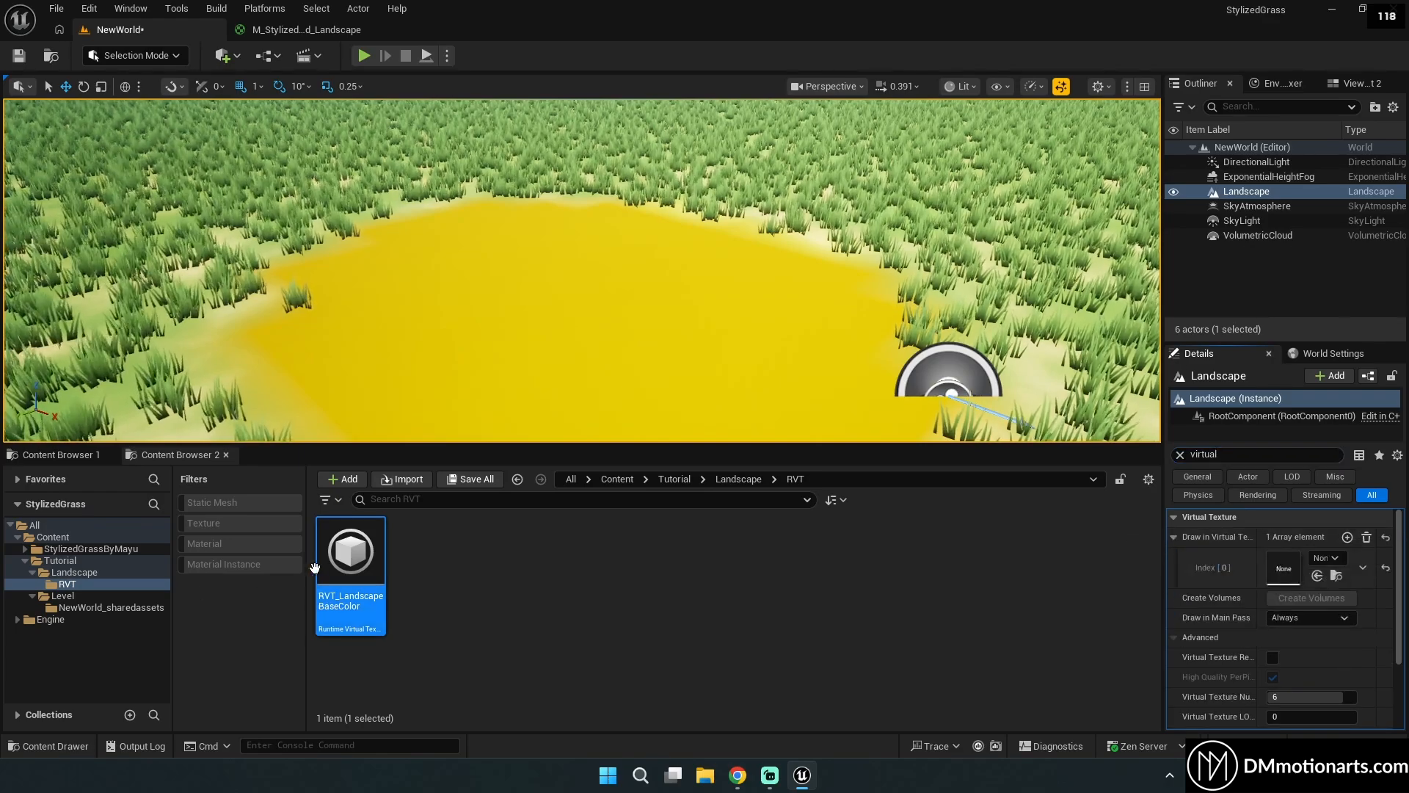
drag(356, 559, 1302, 574)
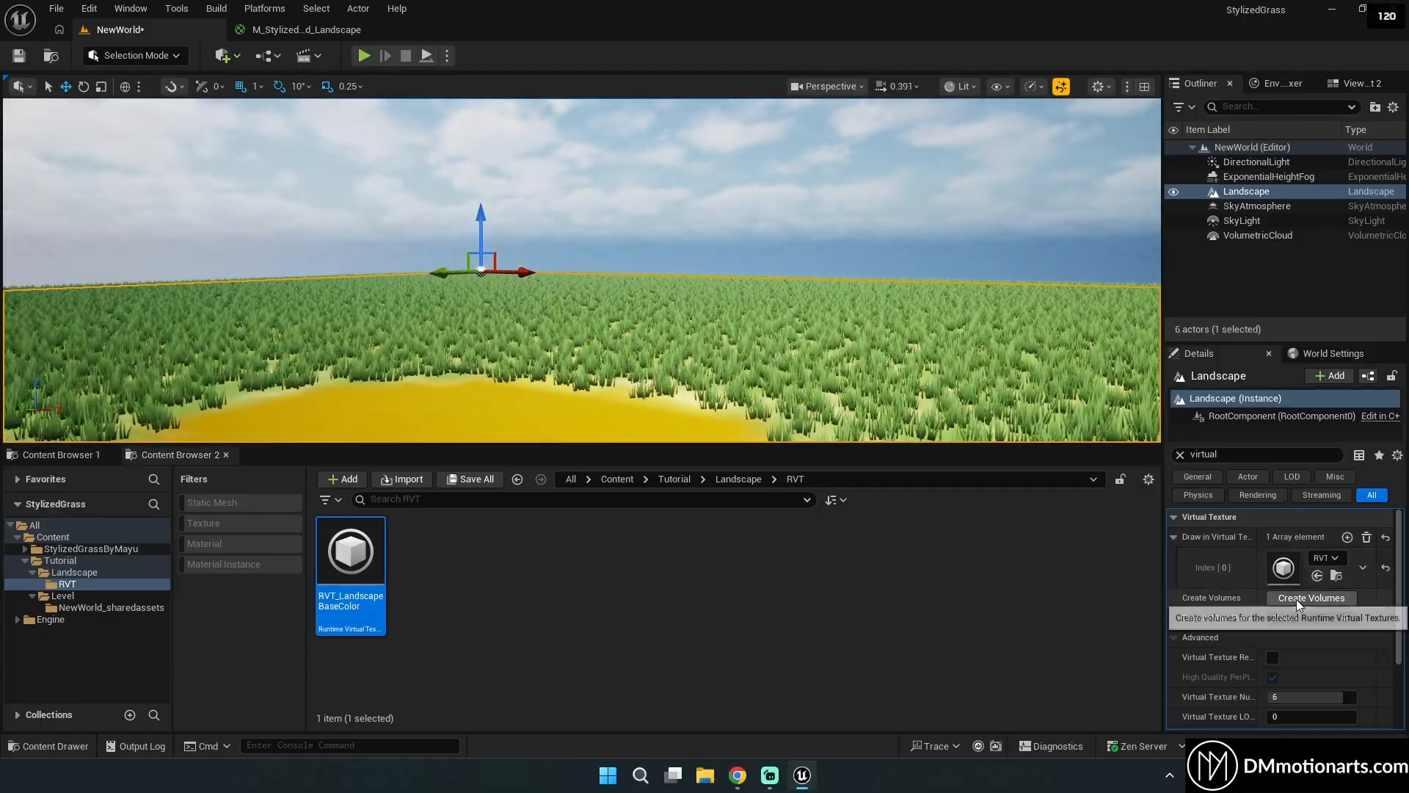
click(1298, 599)
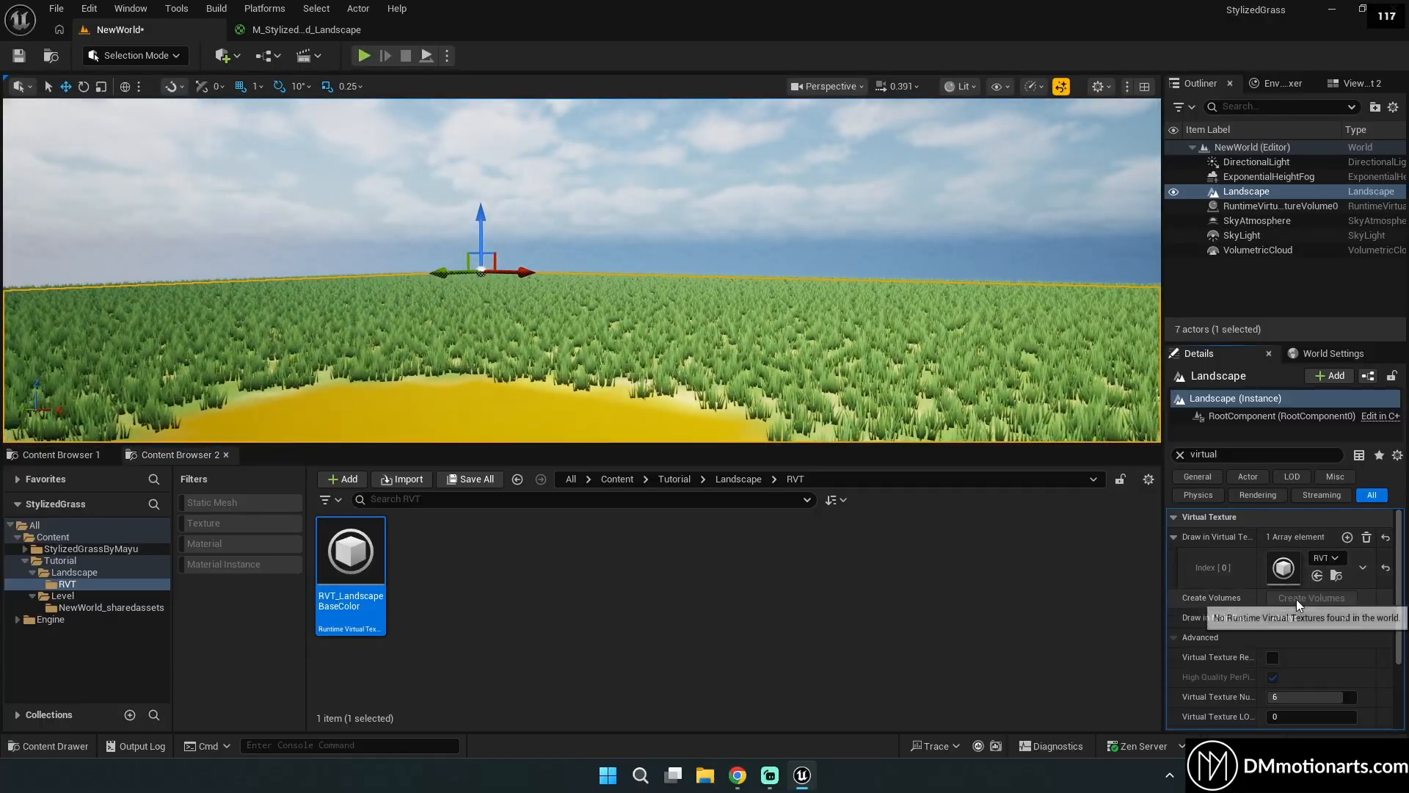
Select the runtime virtual texture volume in the level and save NewWorld.
click(1245, 207)
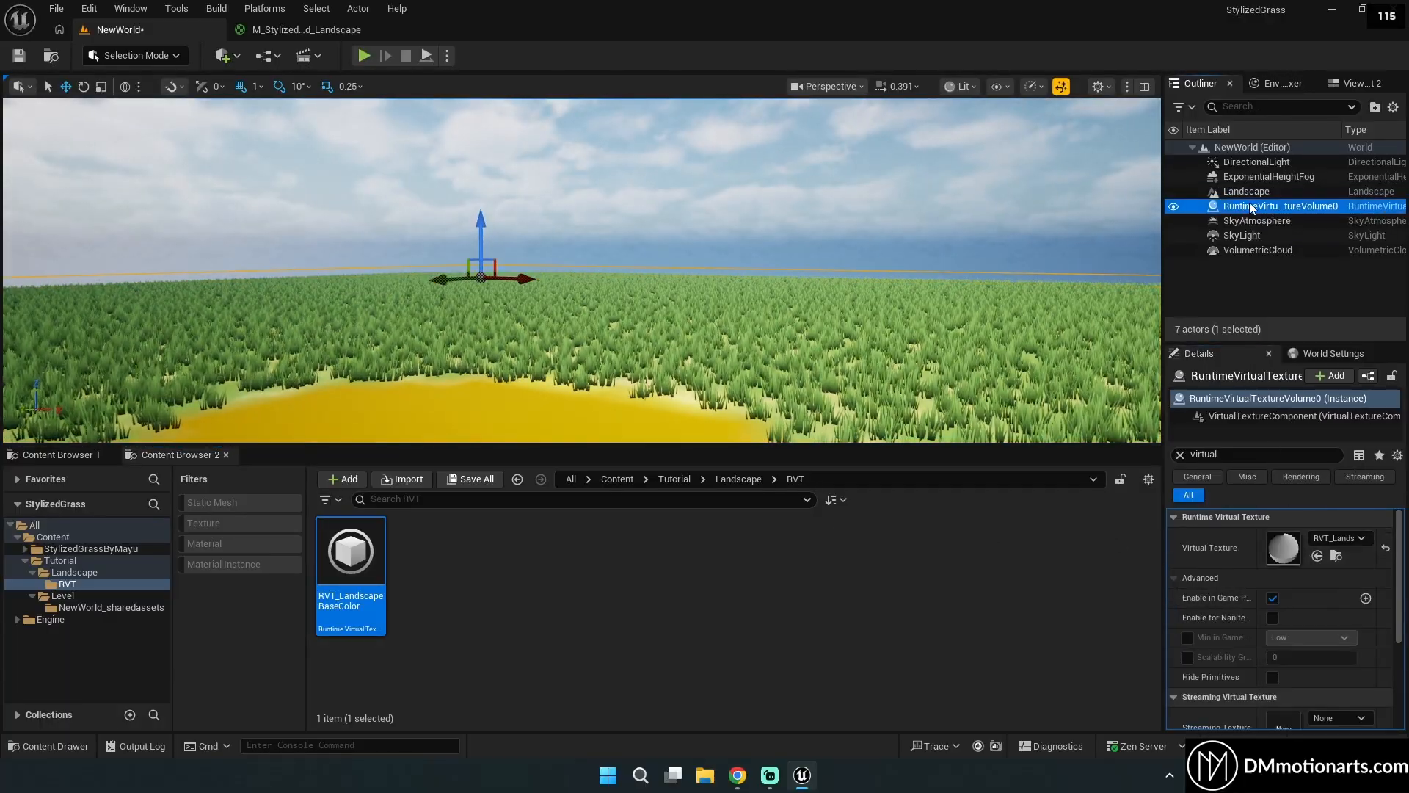
right_drag(924, 282, 433, 407)
key(f)
key(s)
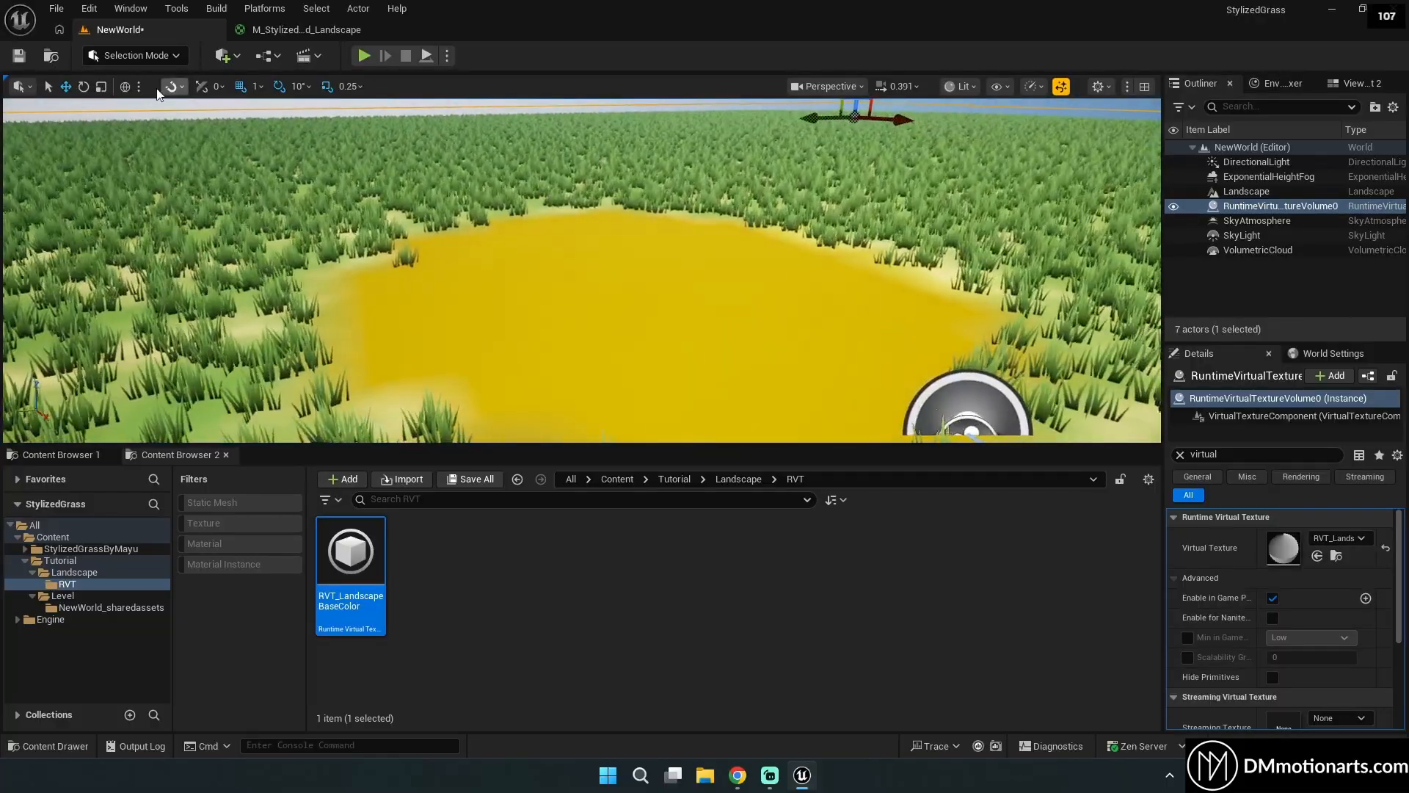
click(21, 57)
Reload the RVT folder and examine the thumbnail and properties of RVT_LandscapeBaseColor.
key(alt+Left)
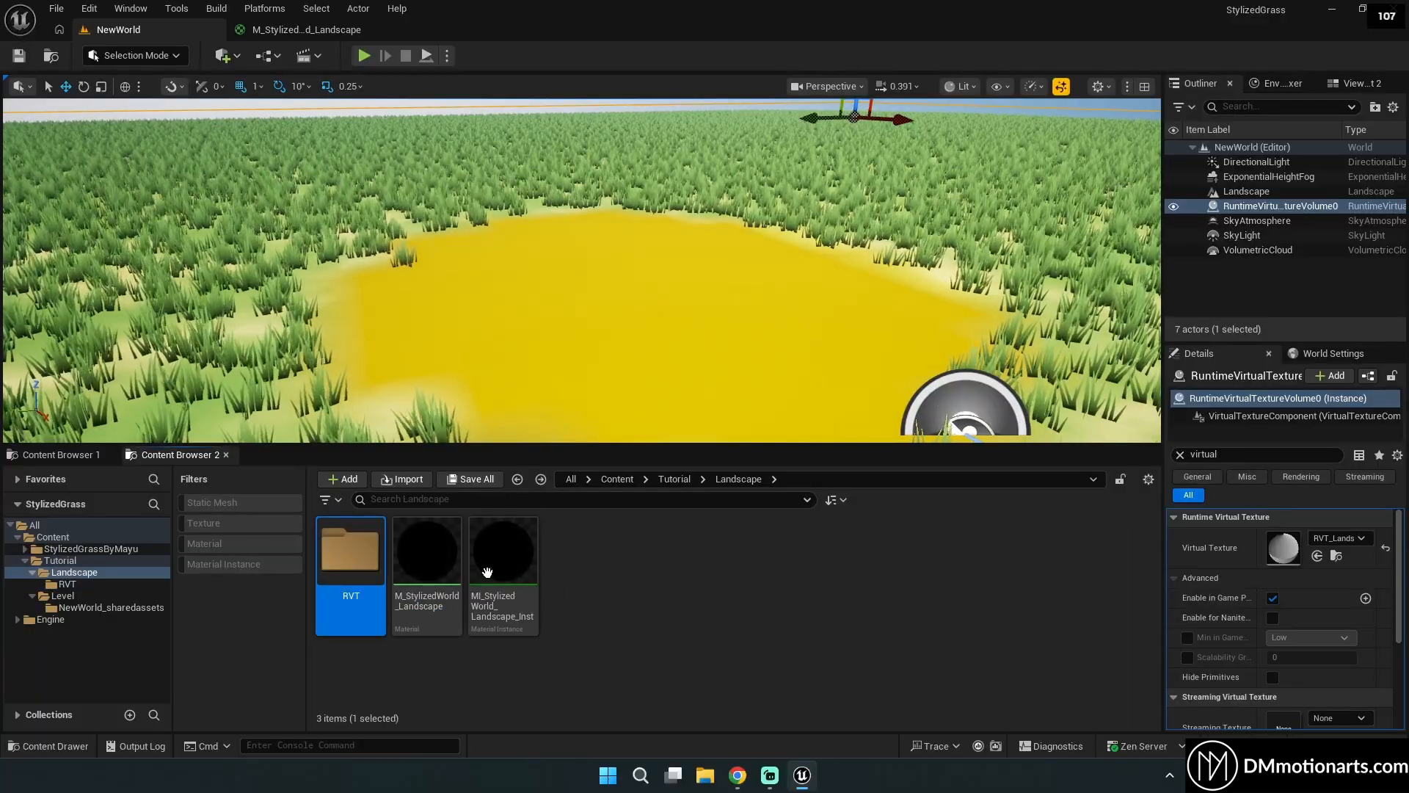
double_click(358, 554)
mouse_move(361, 559)
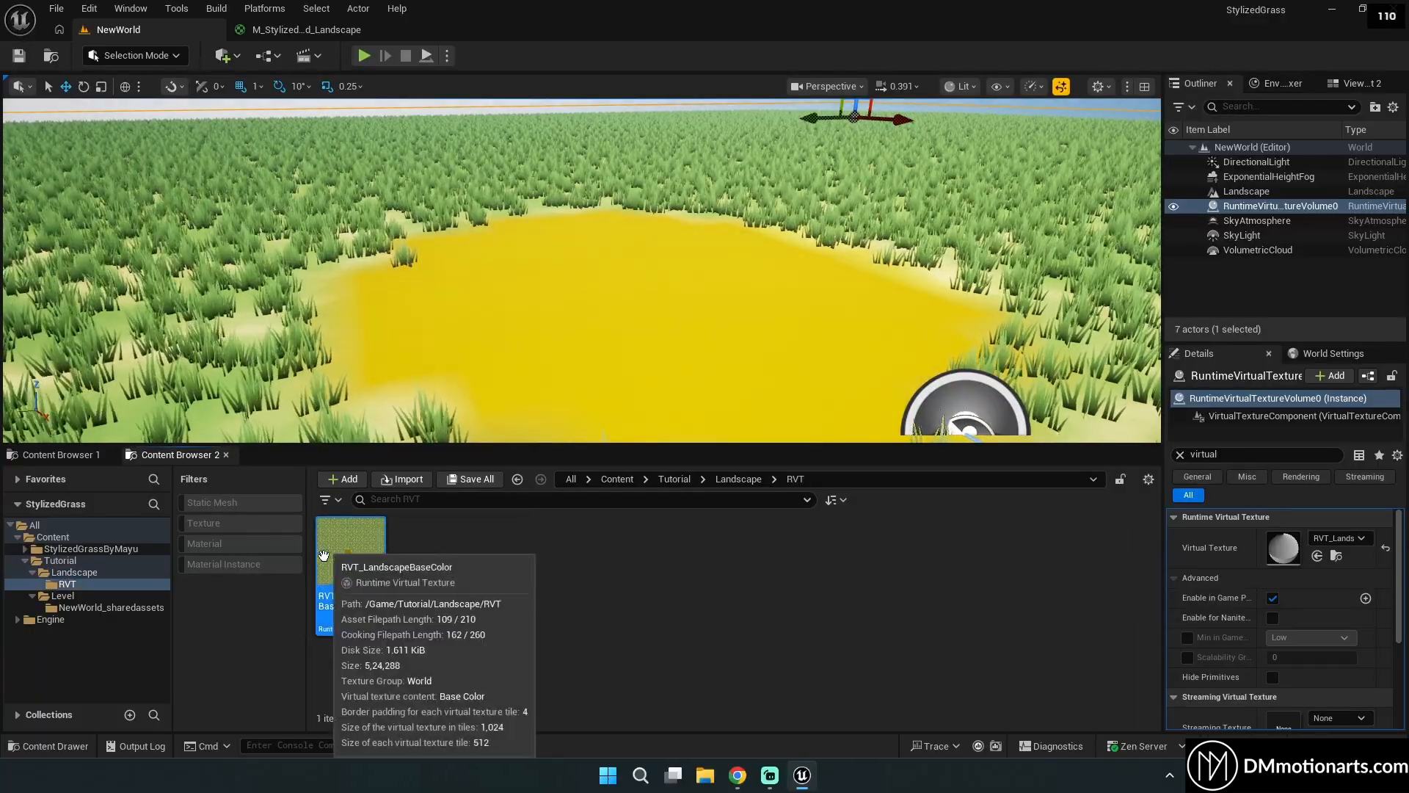
click(353, 550)
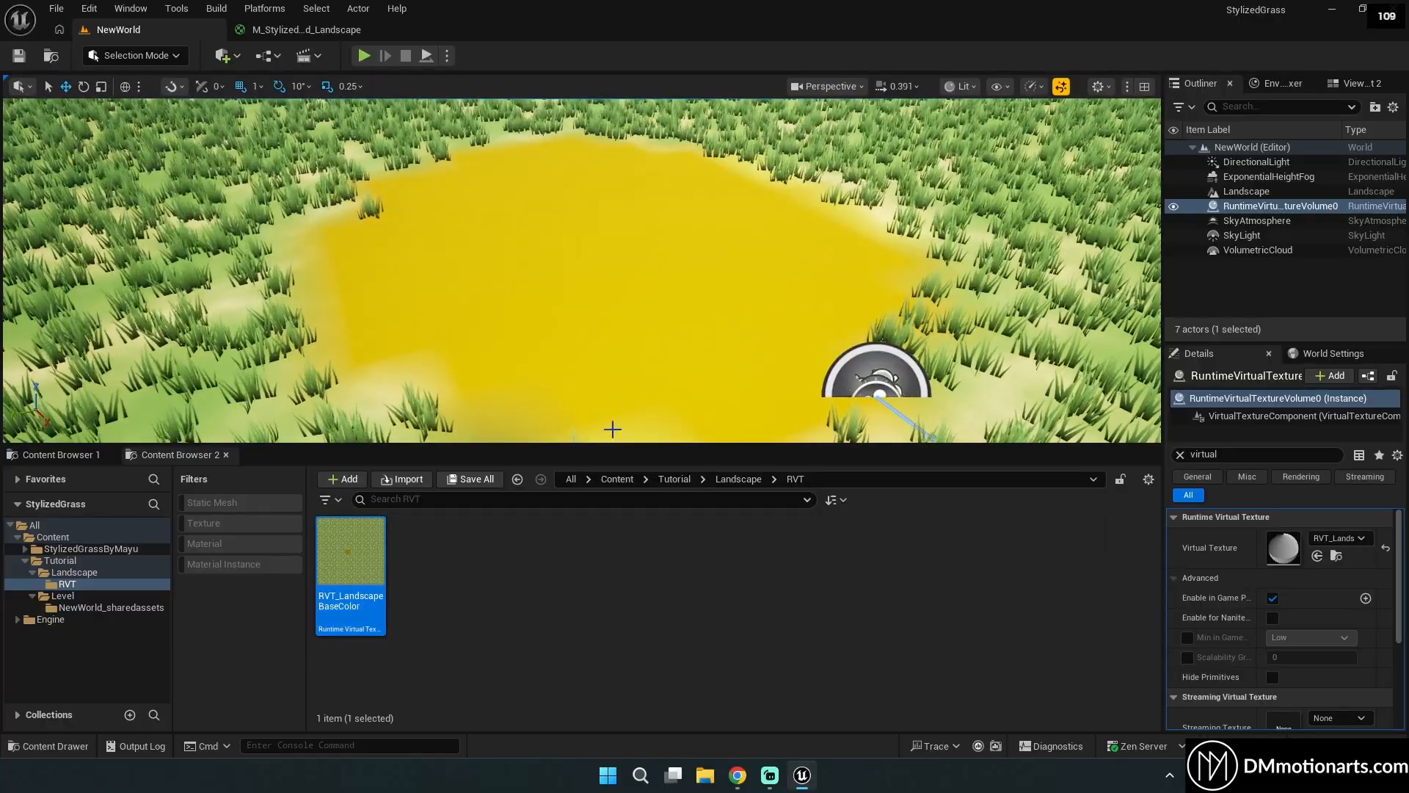
mouse_move(341, 538)
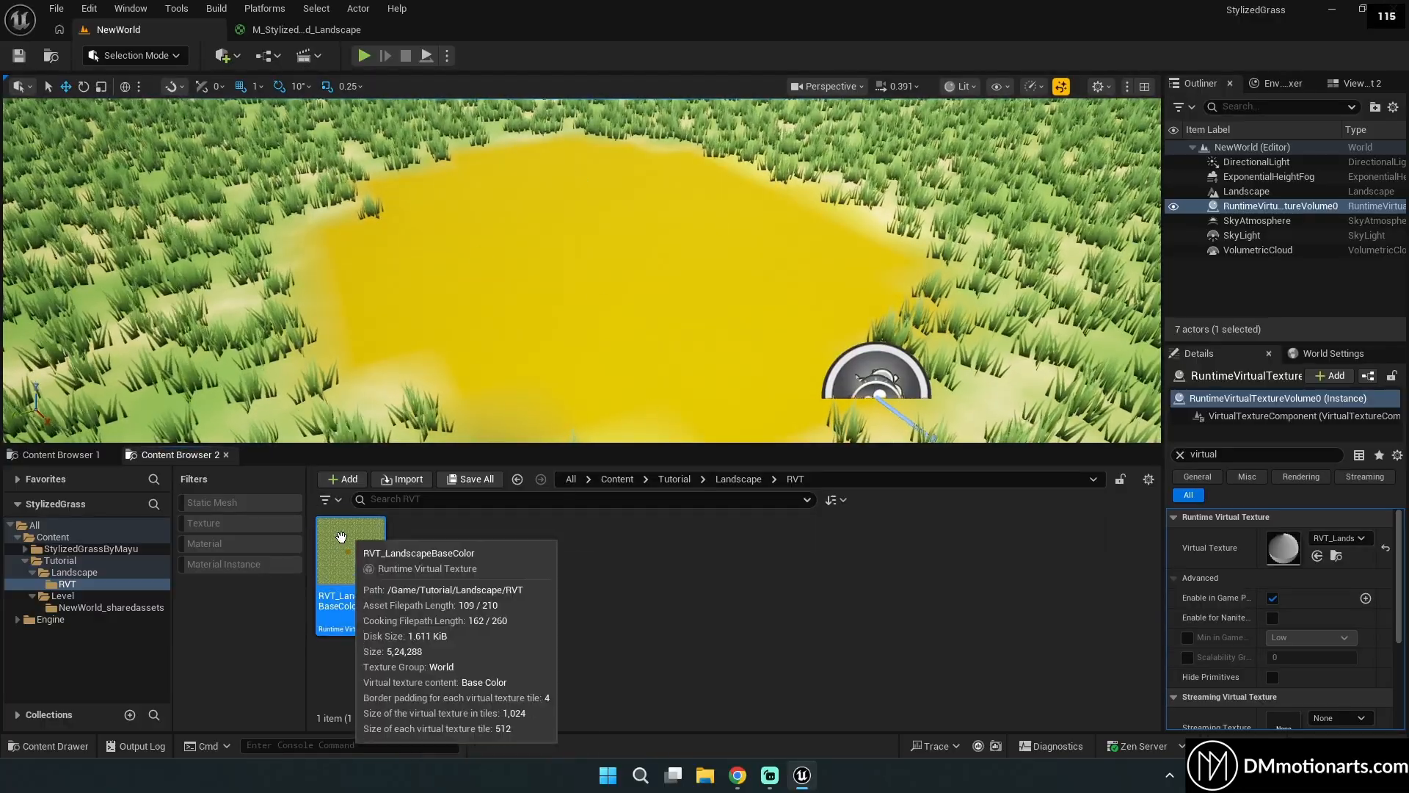
click(488, 571)
key(alt+Left)
double_click(360, 550)
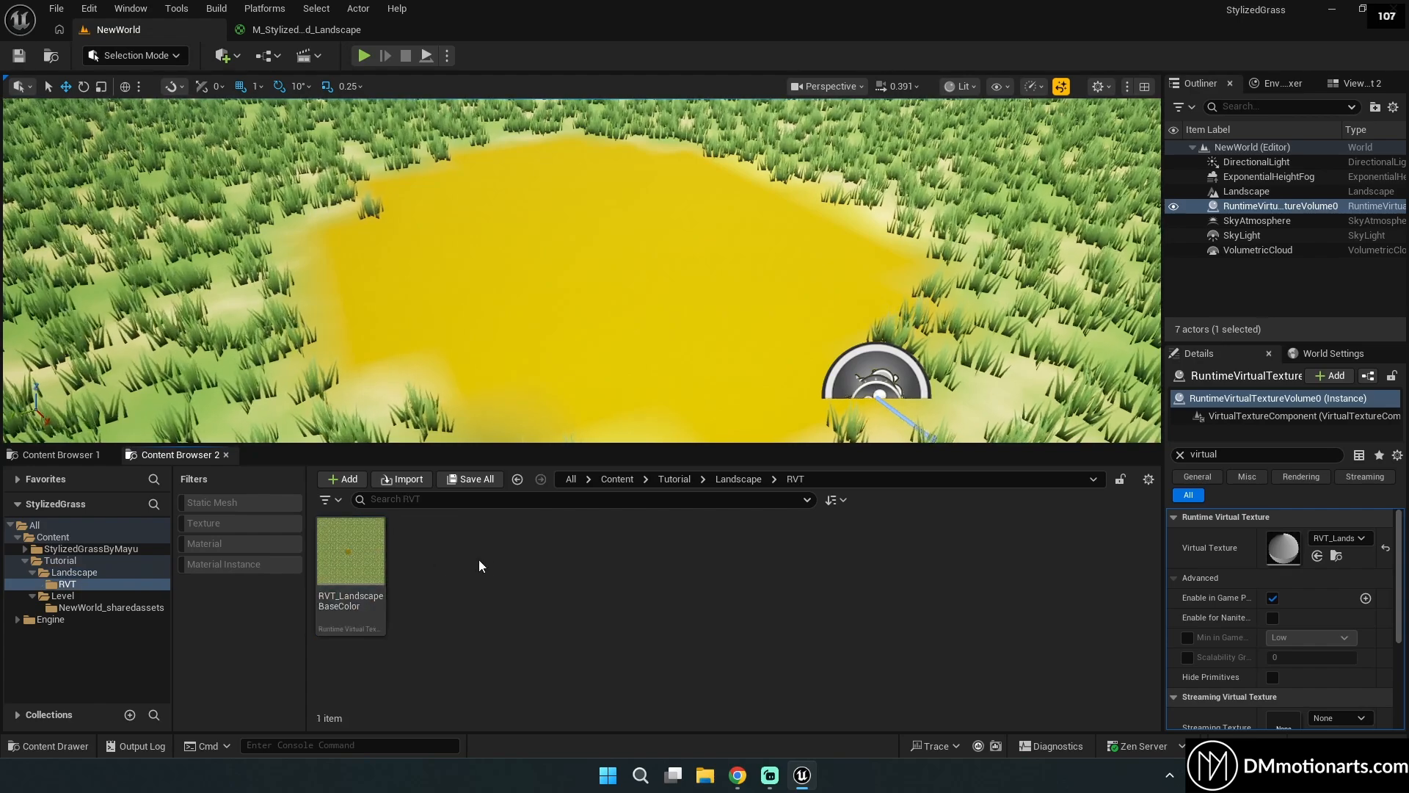
mouse_move(352, 550)
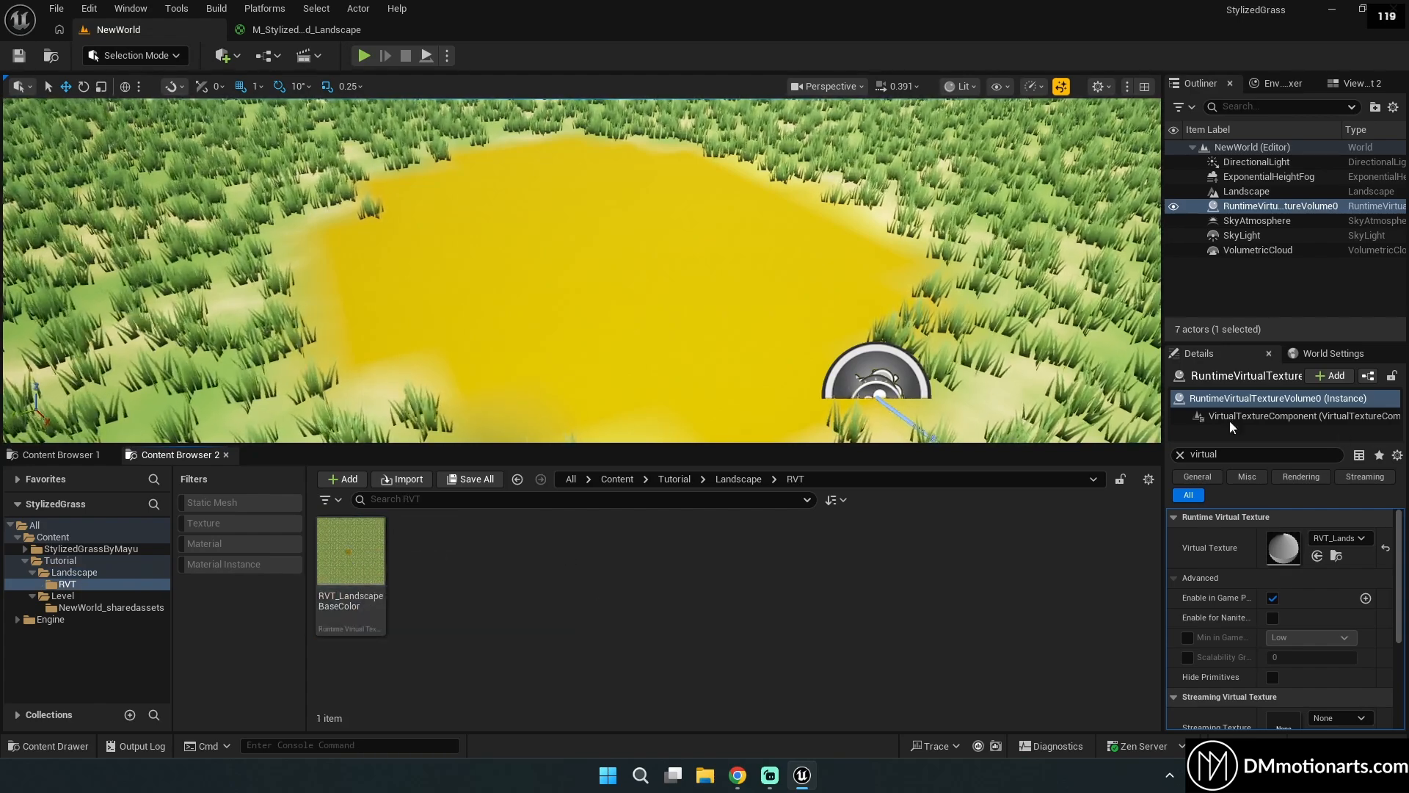
Clear the "virtual" filter from the volume's details and switch to the Sculpt tools in Landscape mode.
click(1179, 454)
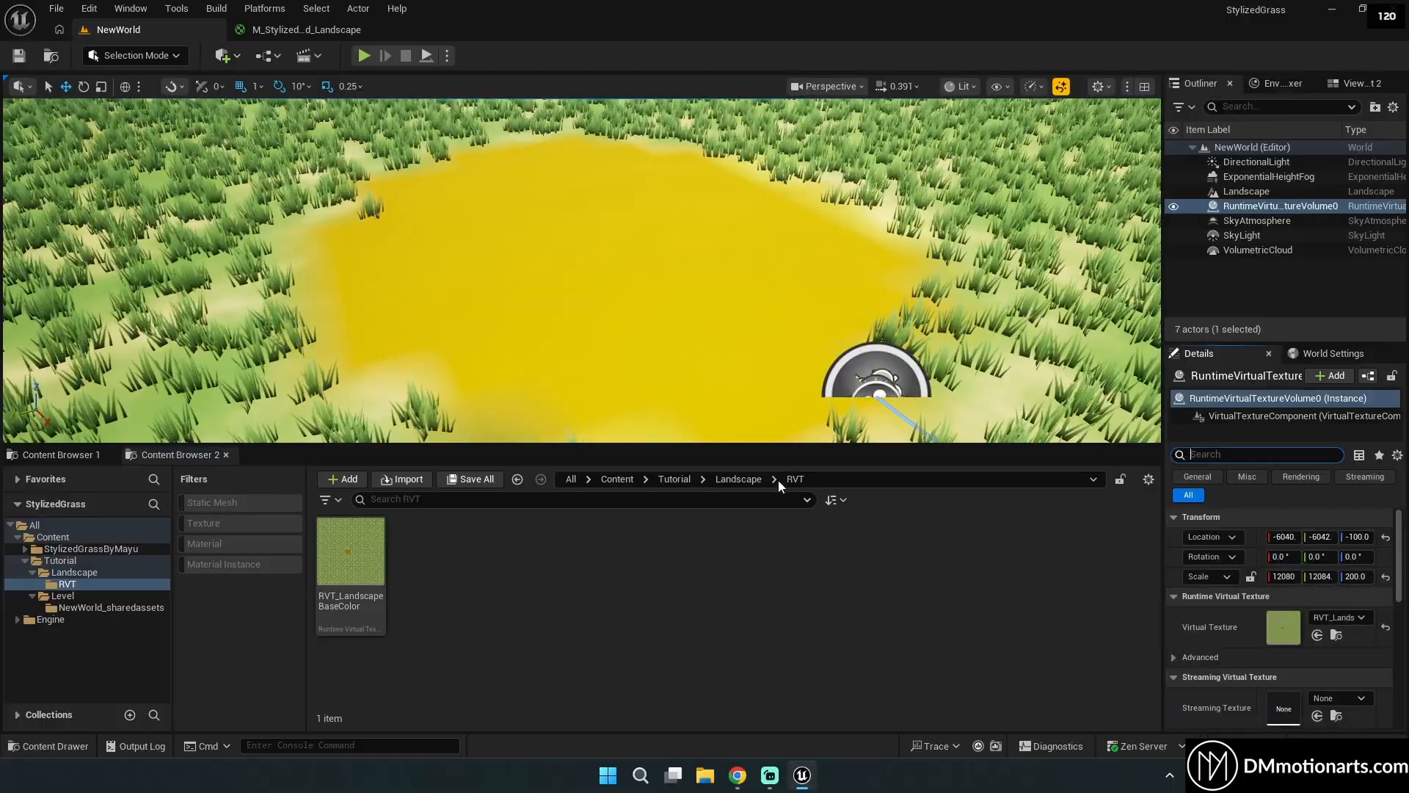
key(s)
right_drag(734, 330, 609, 326)
key(w)
key(s)
key(w)
click(182, 56)
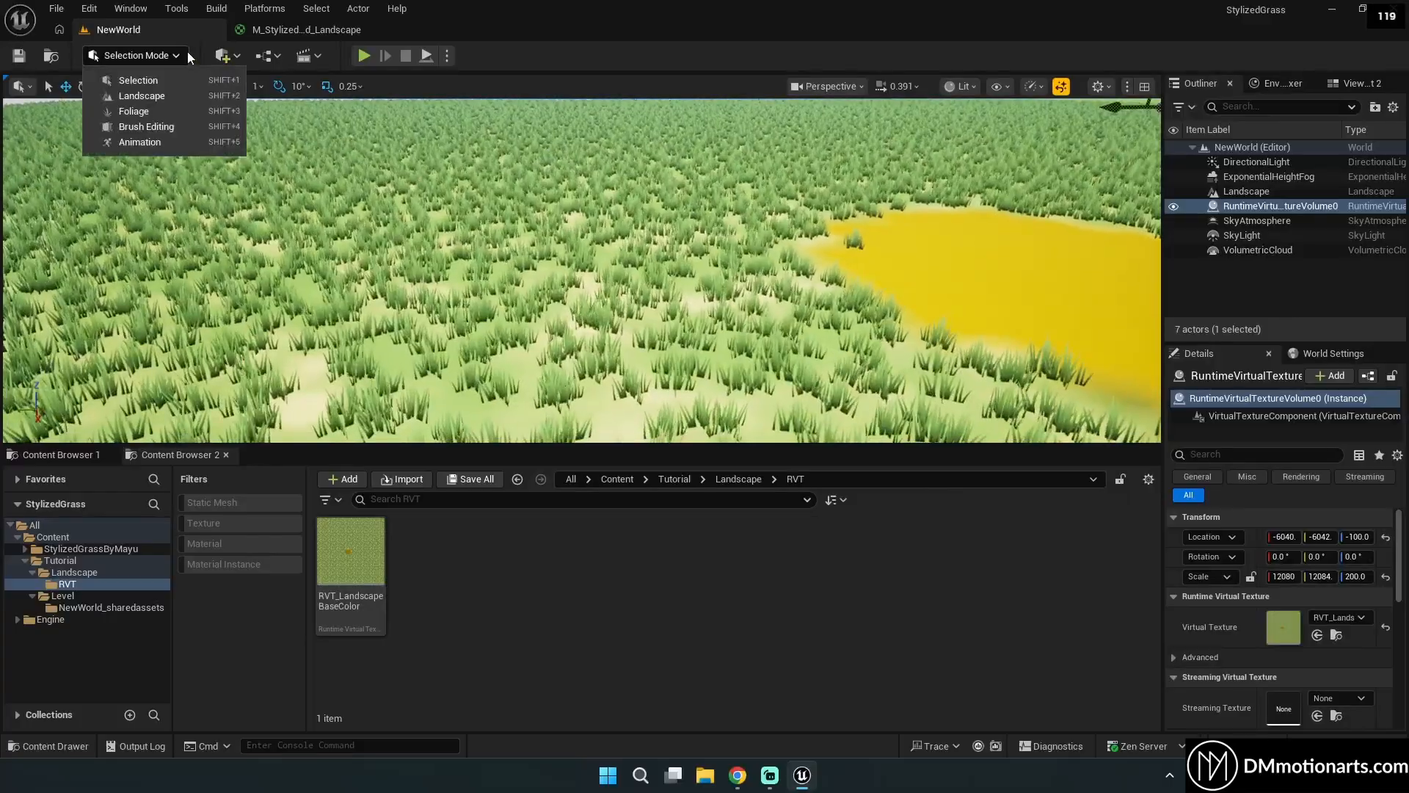
click(160, 95)
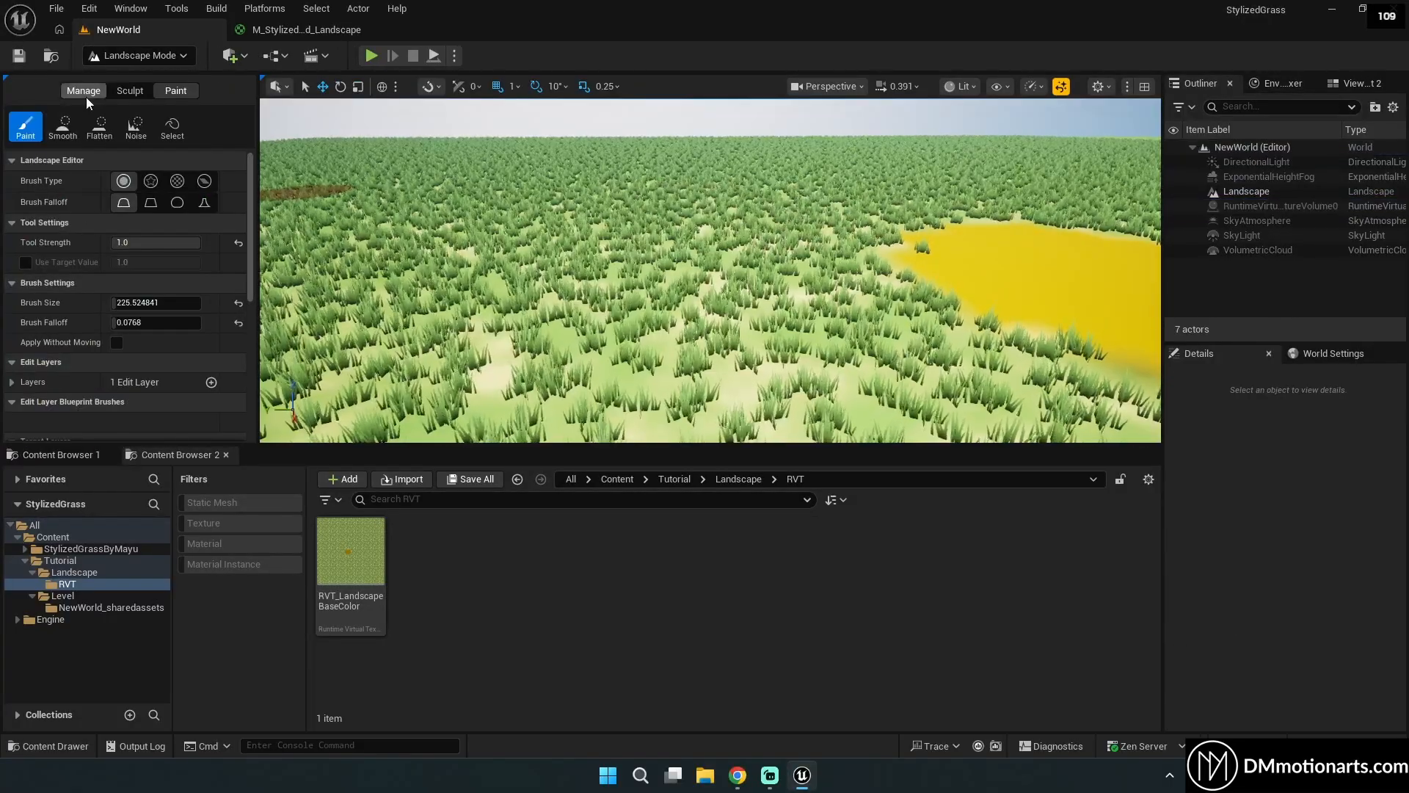
click(126, 91)
Sculpt a long, steep hill ridge on the grass beside the yellow dirt patch.
key(a)
right_drag(516, 240, 508, 248)
key(bracketleft)
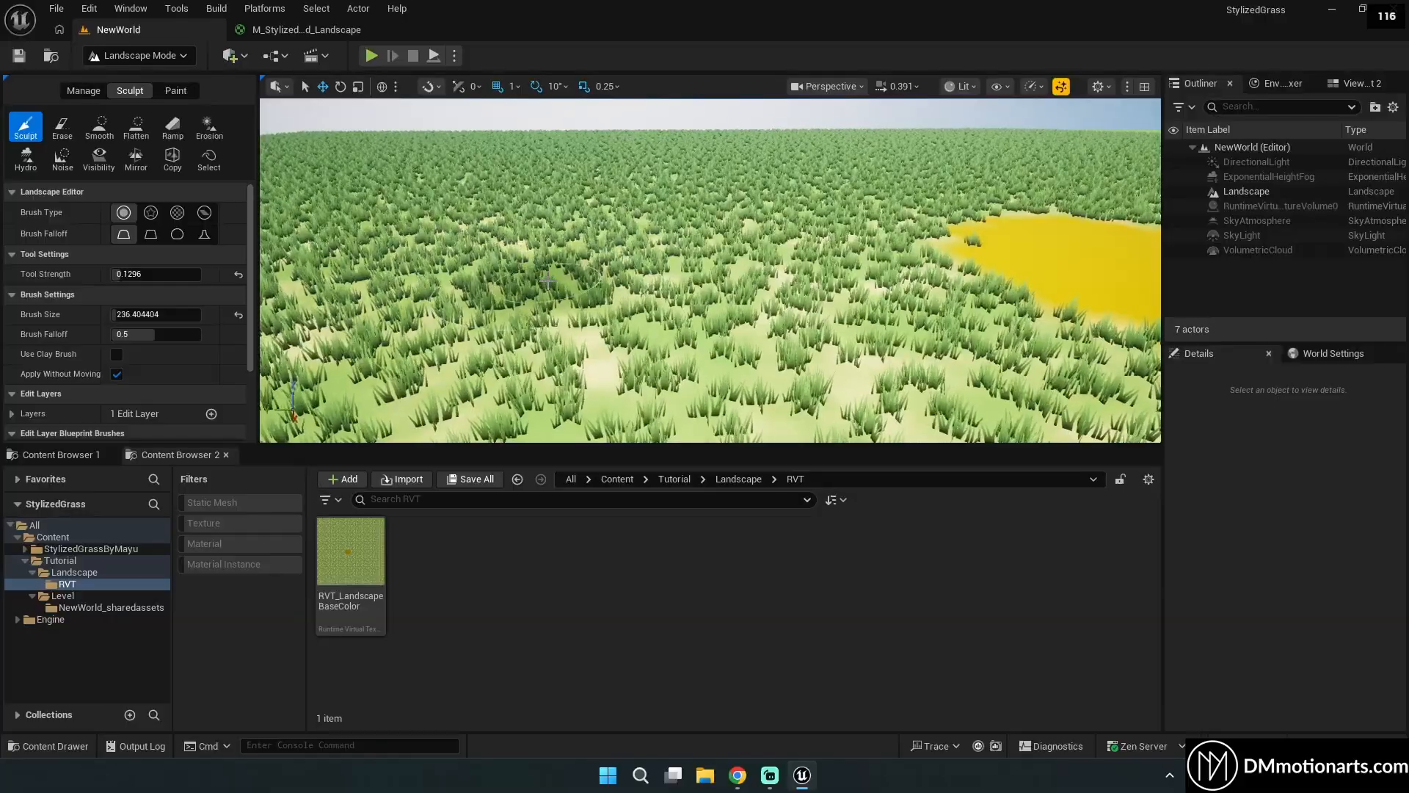
drag(547, 279, 546, 265)
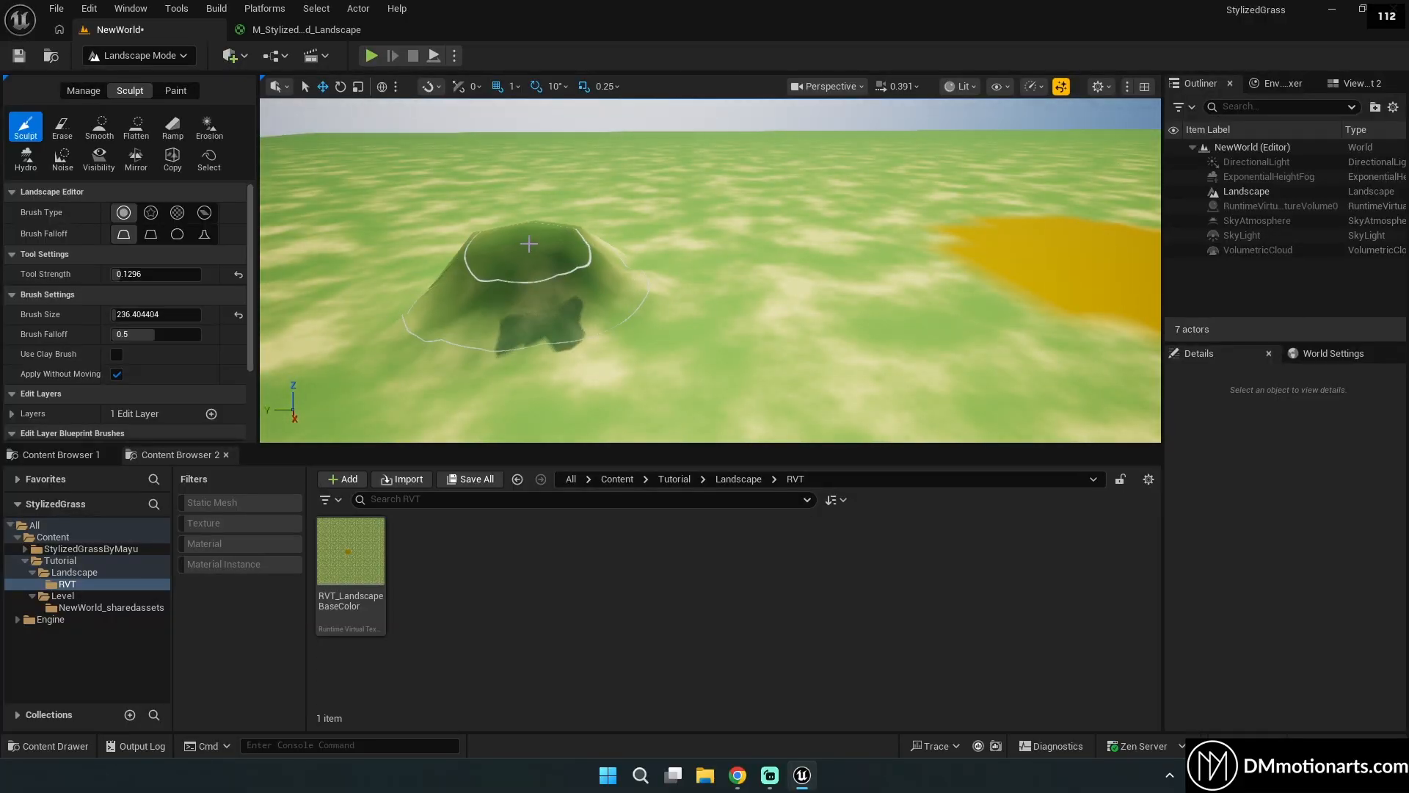
drag(481, 181, 525, 177)
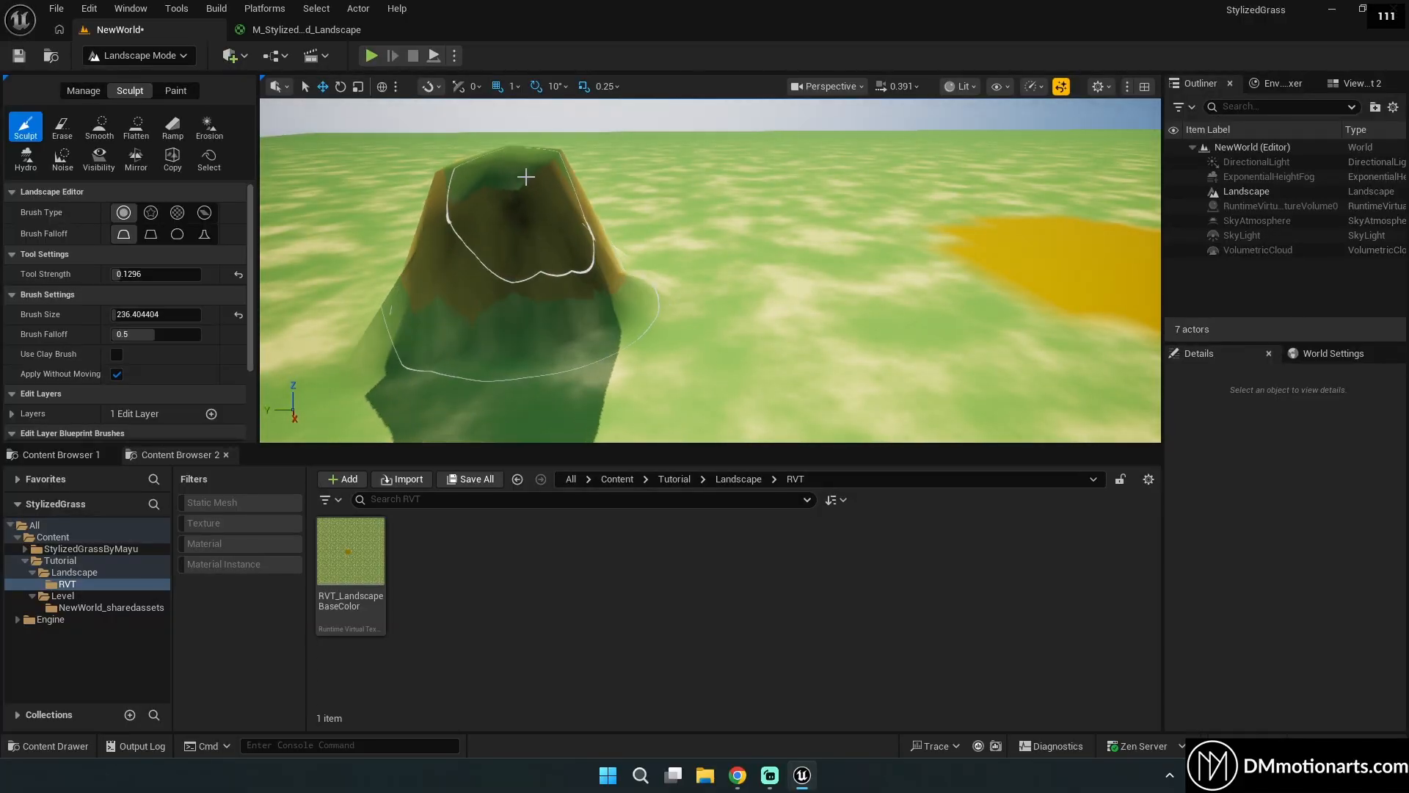
mouse_move(526, 177)
right_down()
mouse_move(308, 250)
mouse_move(367, 253)
right_up()
key(w)
key(s)
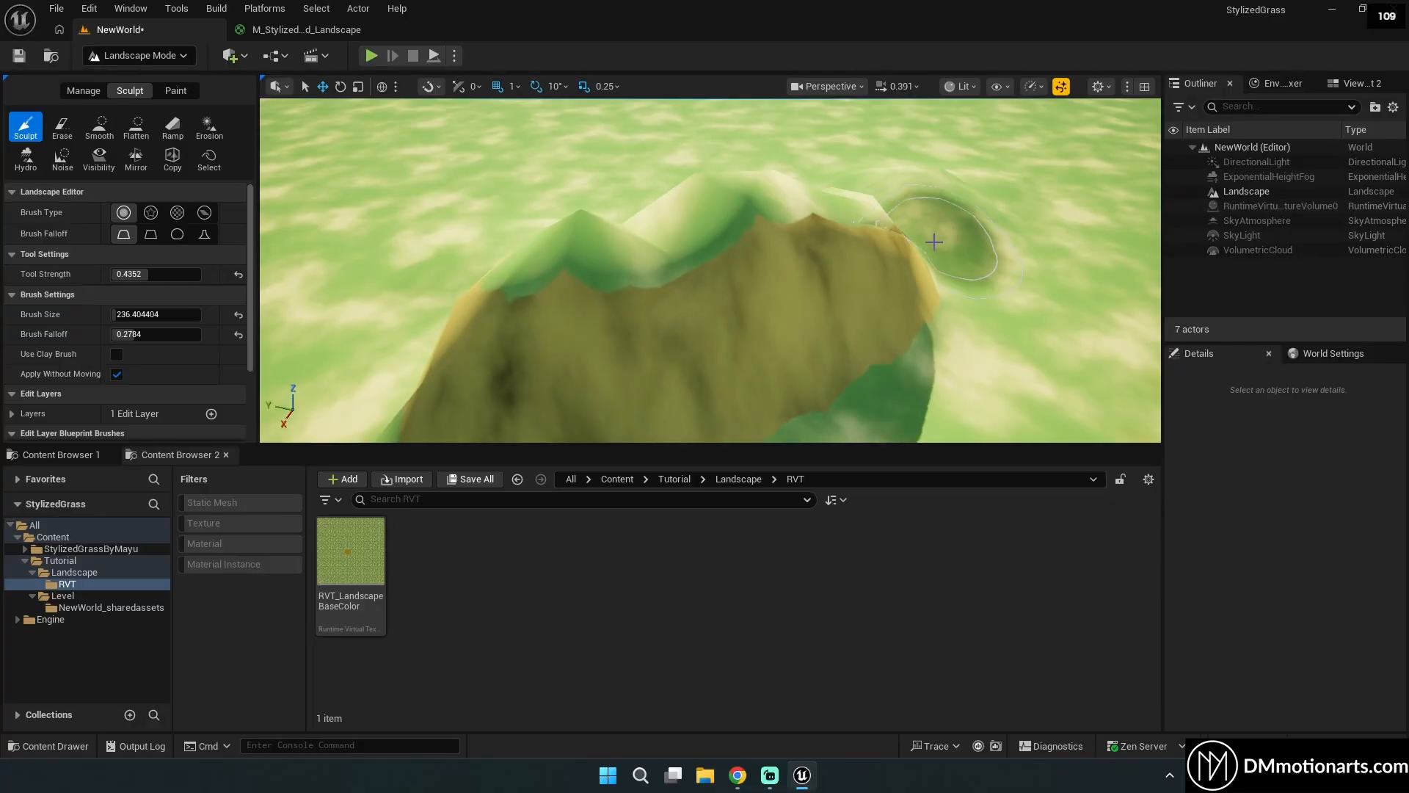
right_drag(651, 214, 660, 262)
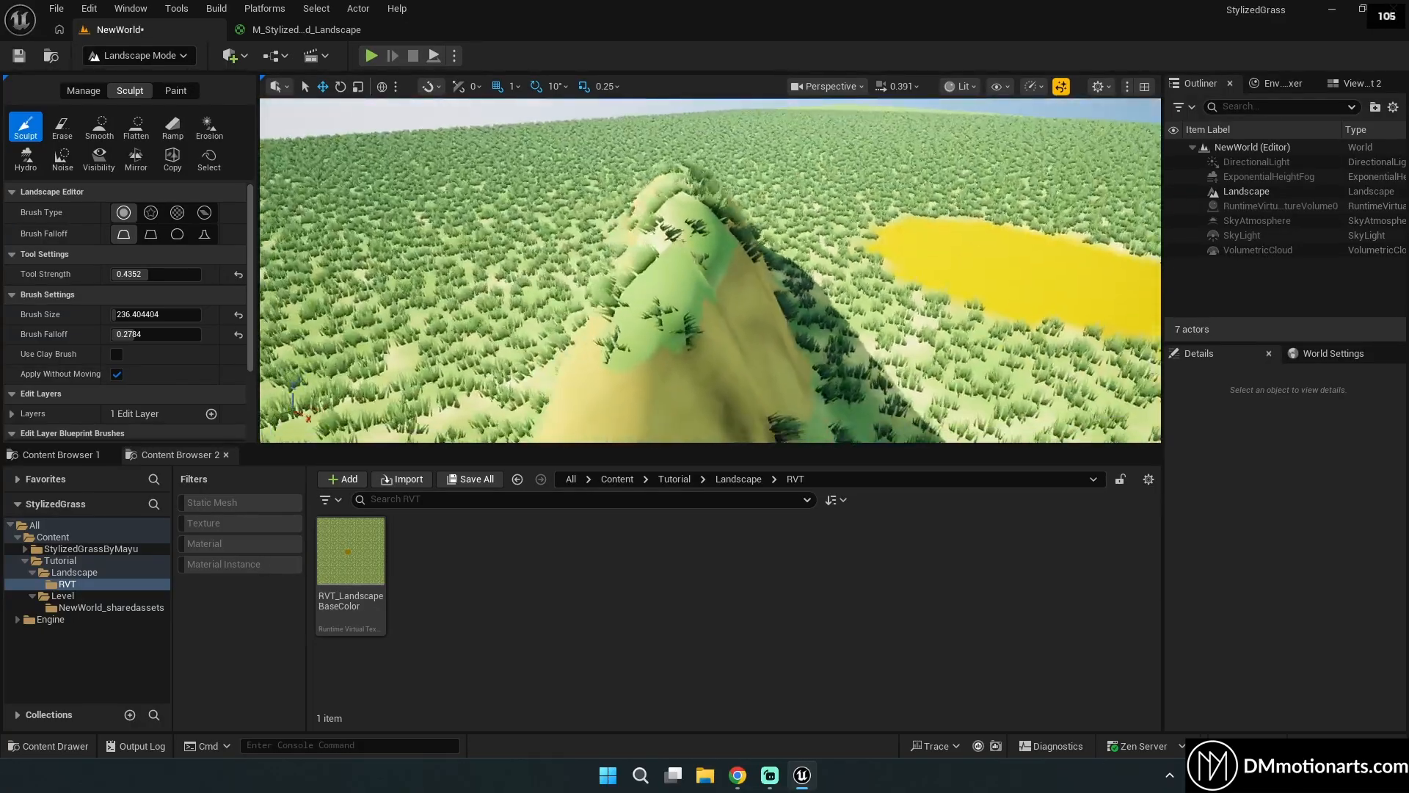
right_drag(656, 212, 646, 212)
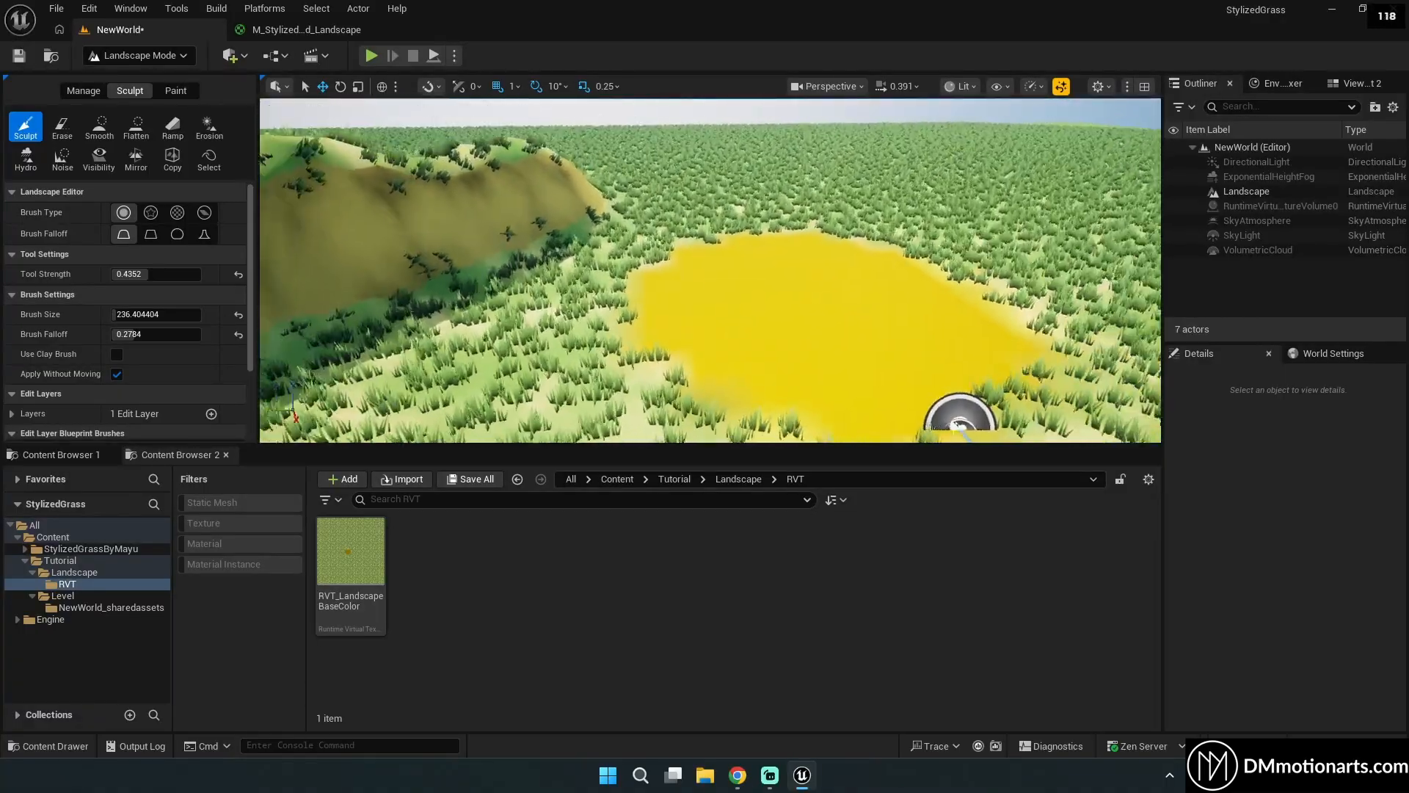
Return to Selection mode and select the runtime virtual texture volume to compare its bounds with the sculpted hill.
click(136, 55)
click(96, 66)
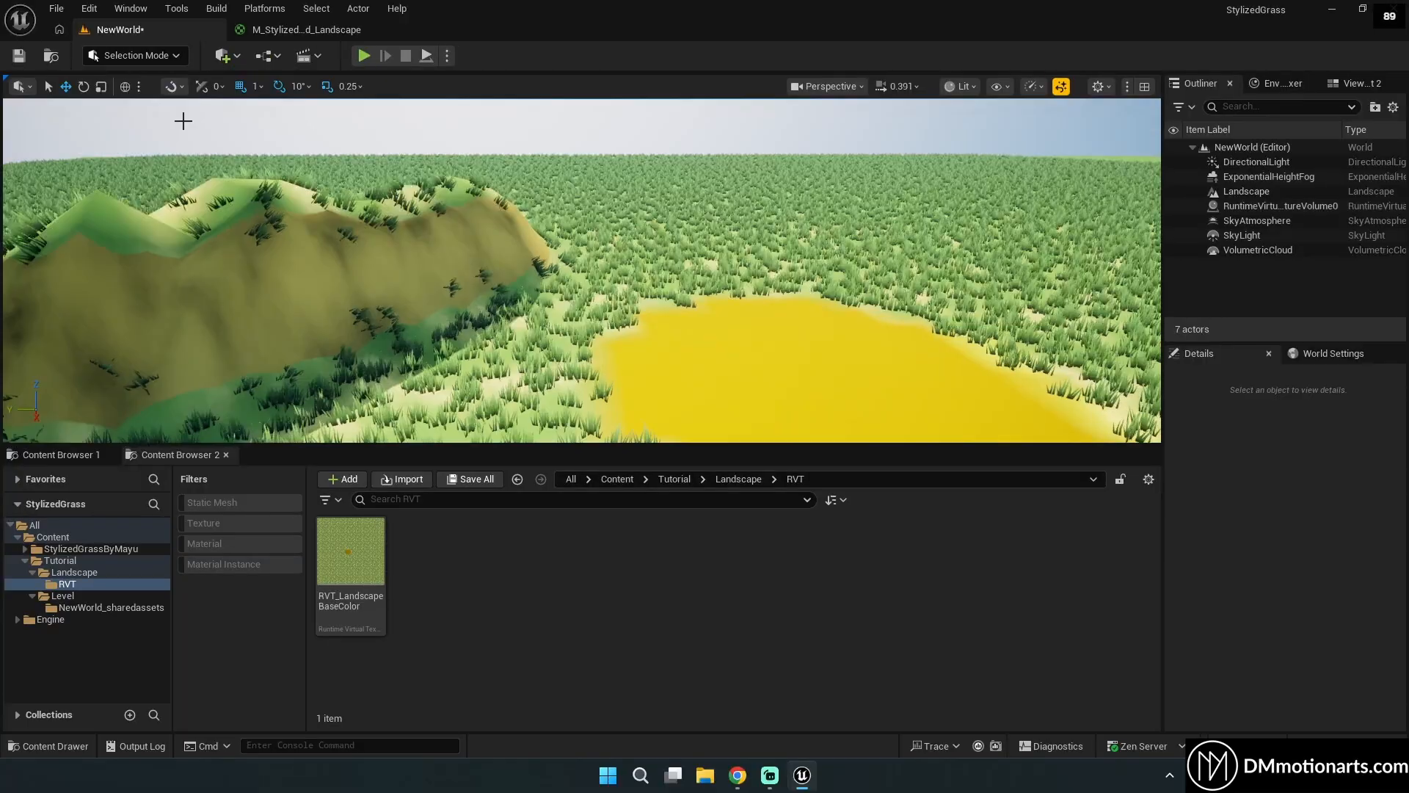
right_drag(734, 264, 726, 265)
click(1250, 208)
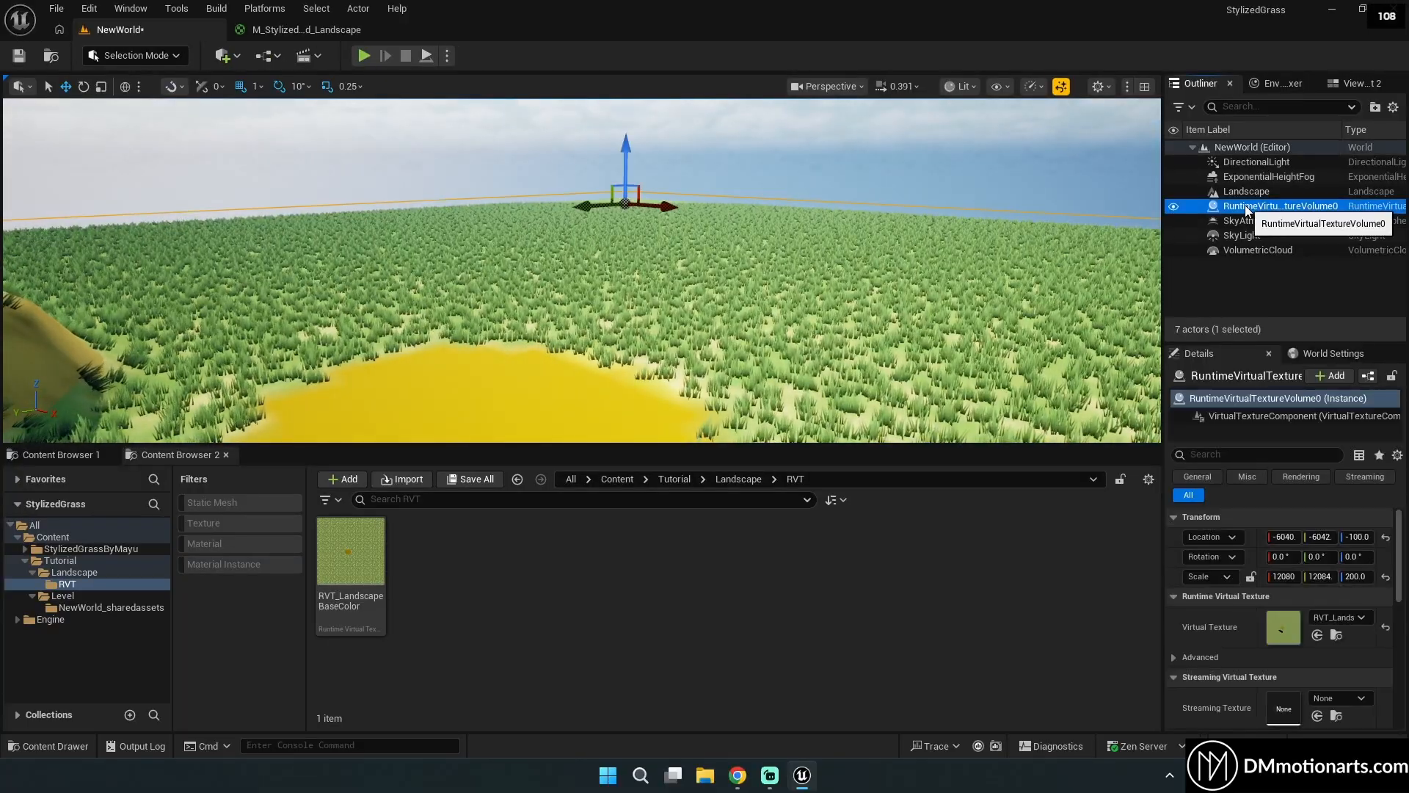
key(w)
mouse_move(746, 208)
right_down()
mouse_move(624, 205)
mouse_move(746, 208)
mouse_move(742, 229)
right_up()
key(s)
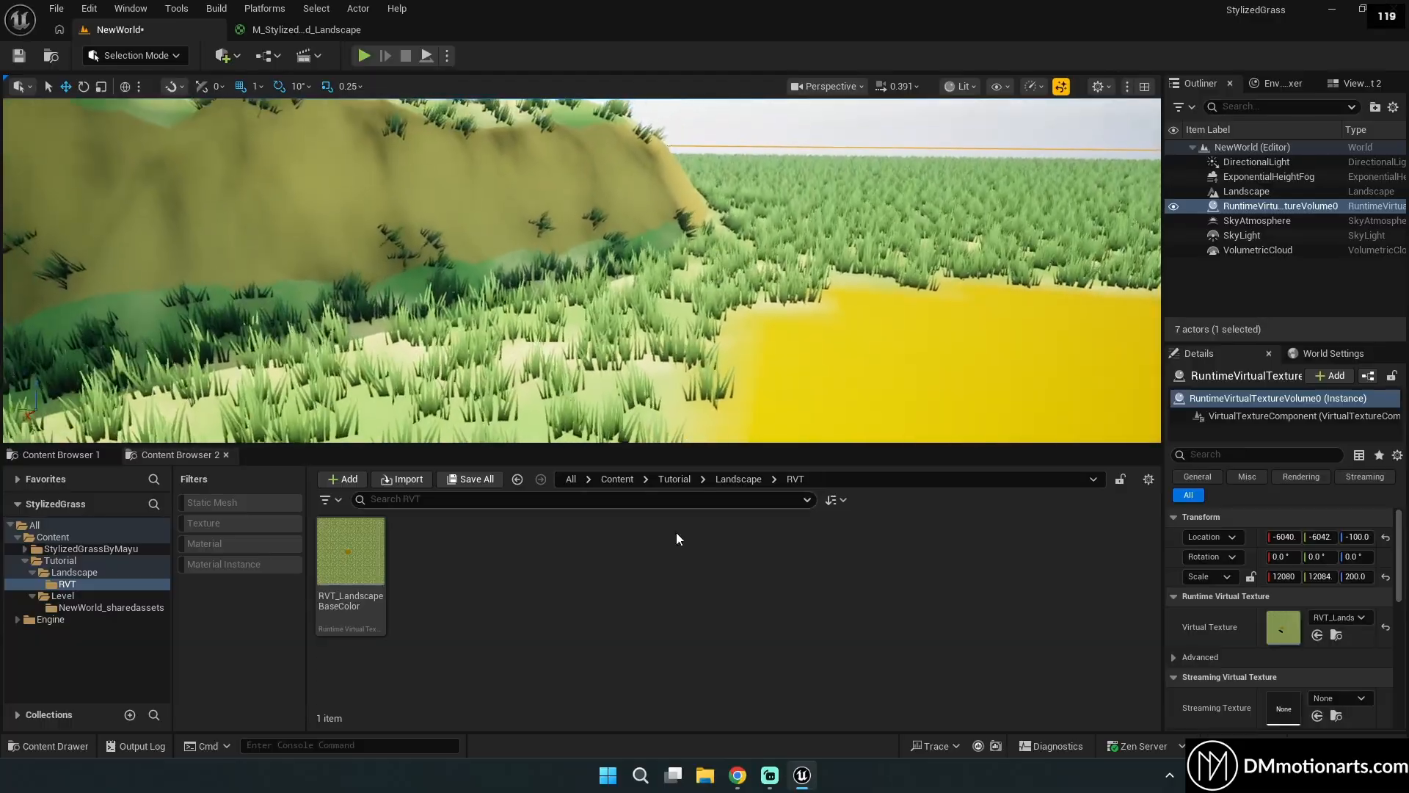
Reload the RVT folder and check the RVT_LandscapeBaseColor preview for the sculpted hill.
key(alt+Left)
double_click(350, 551)
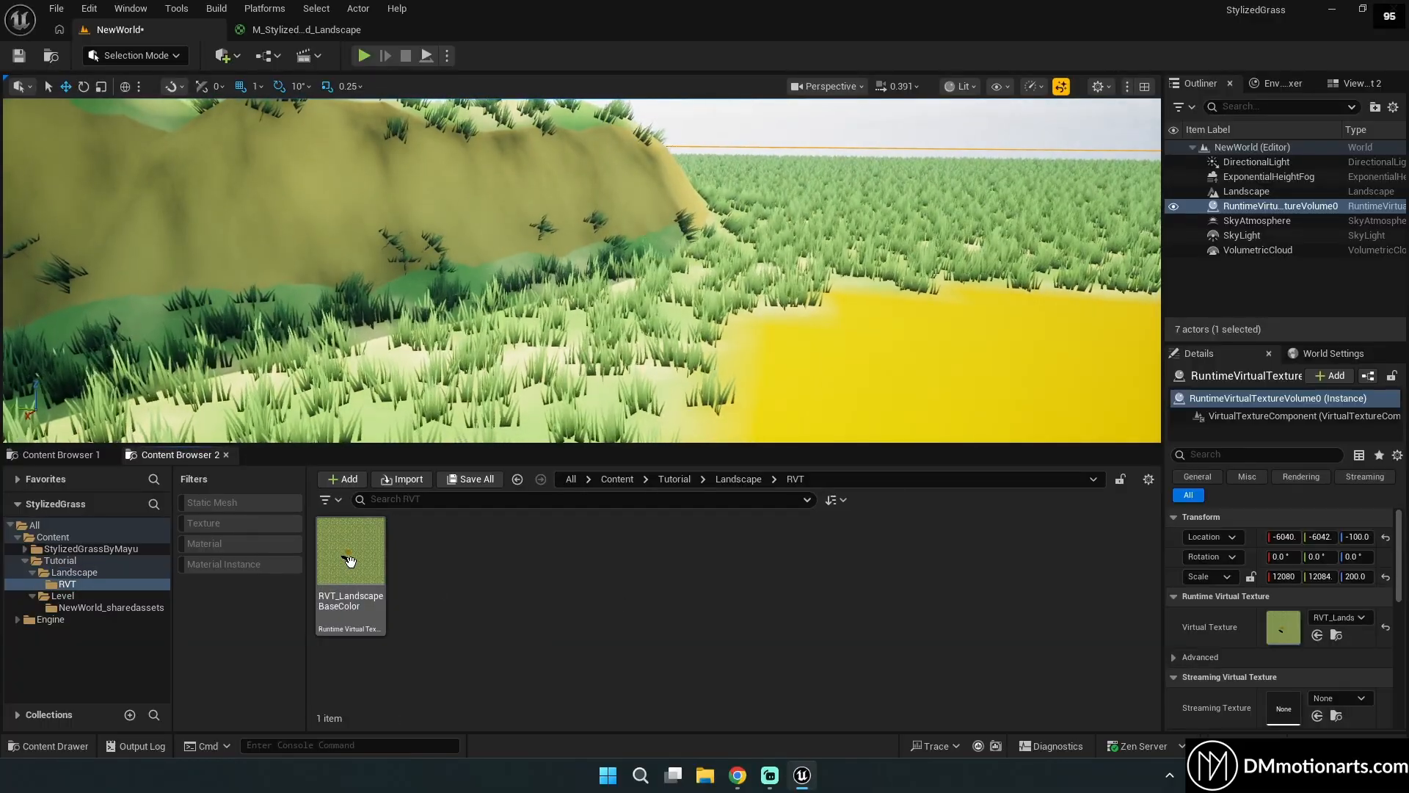
mouse_move(346, 561)
key(e)
mouse_move(737, 263)
right_down()
mouse_move(697, 263)
mouse_move(737, 263)
right_up()
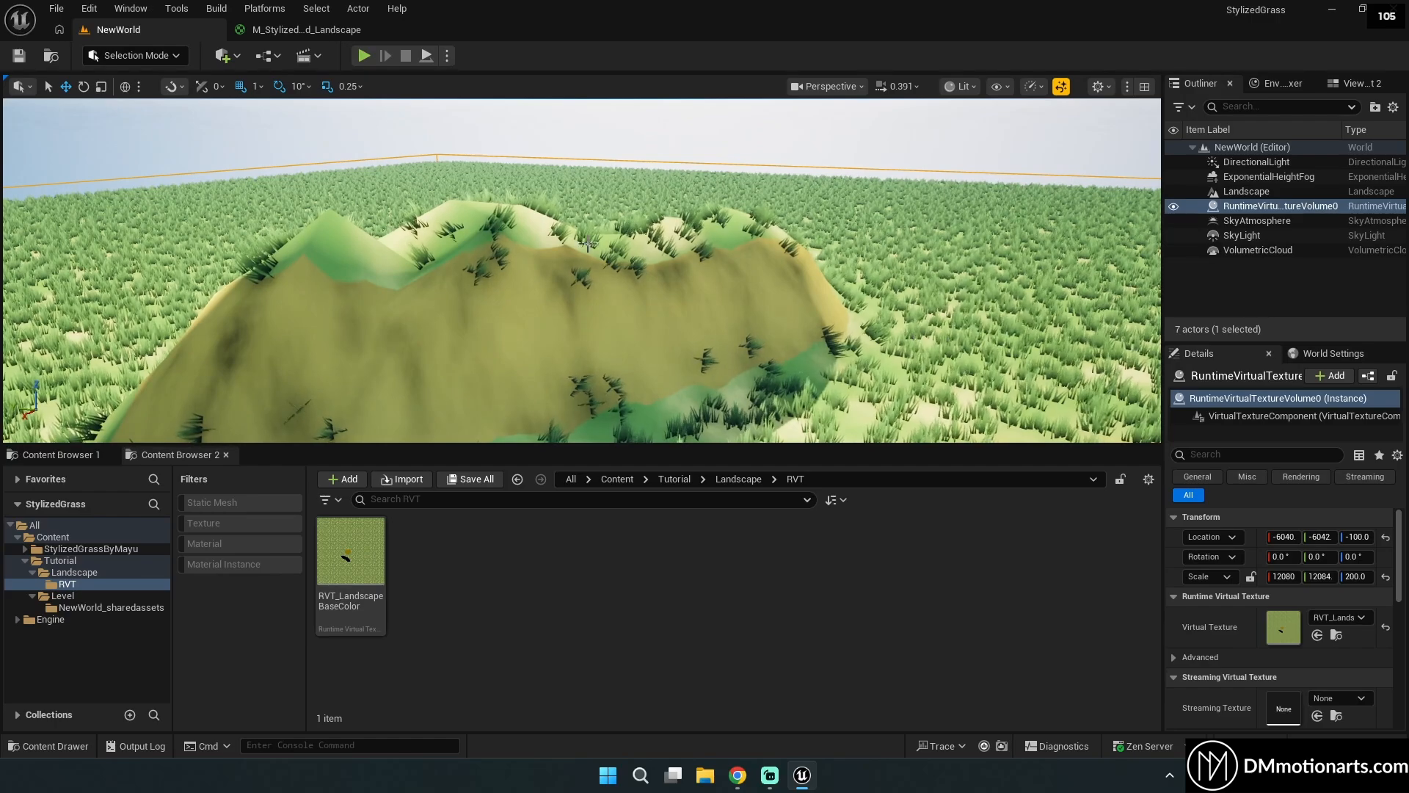
Set the runtime virtual texture volume's bounds to match the Landscape and inspect the resized outline around the hill.
right_drag(588, 244, 524, 246)
click(1248, 207)
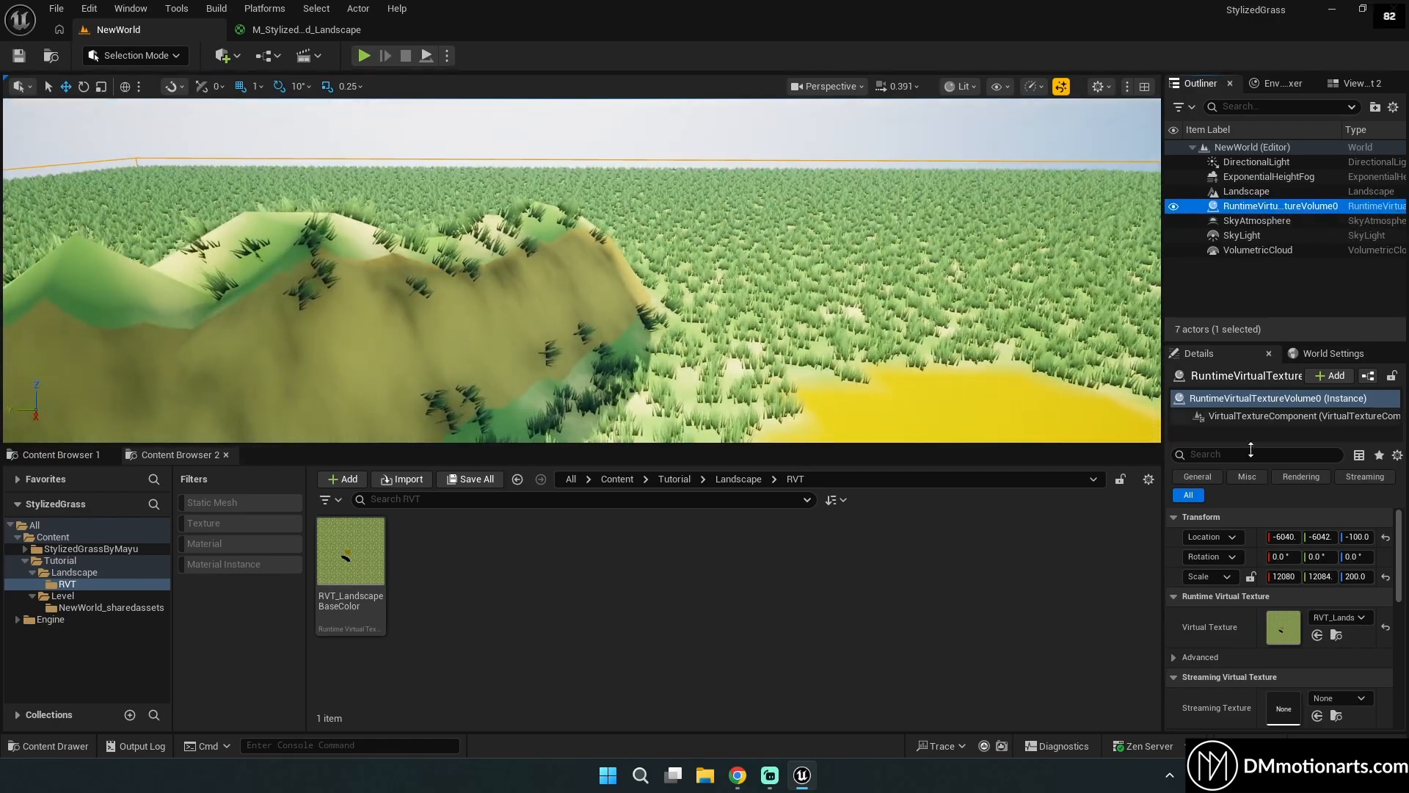
scroll(1245, 584, down, 10)
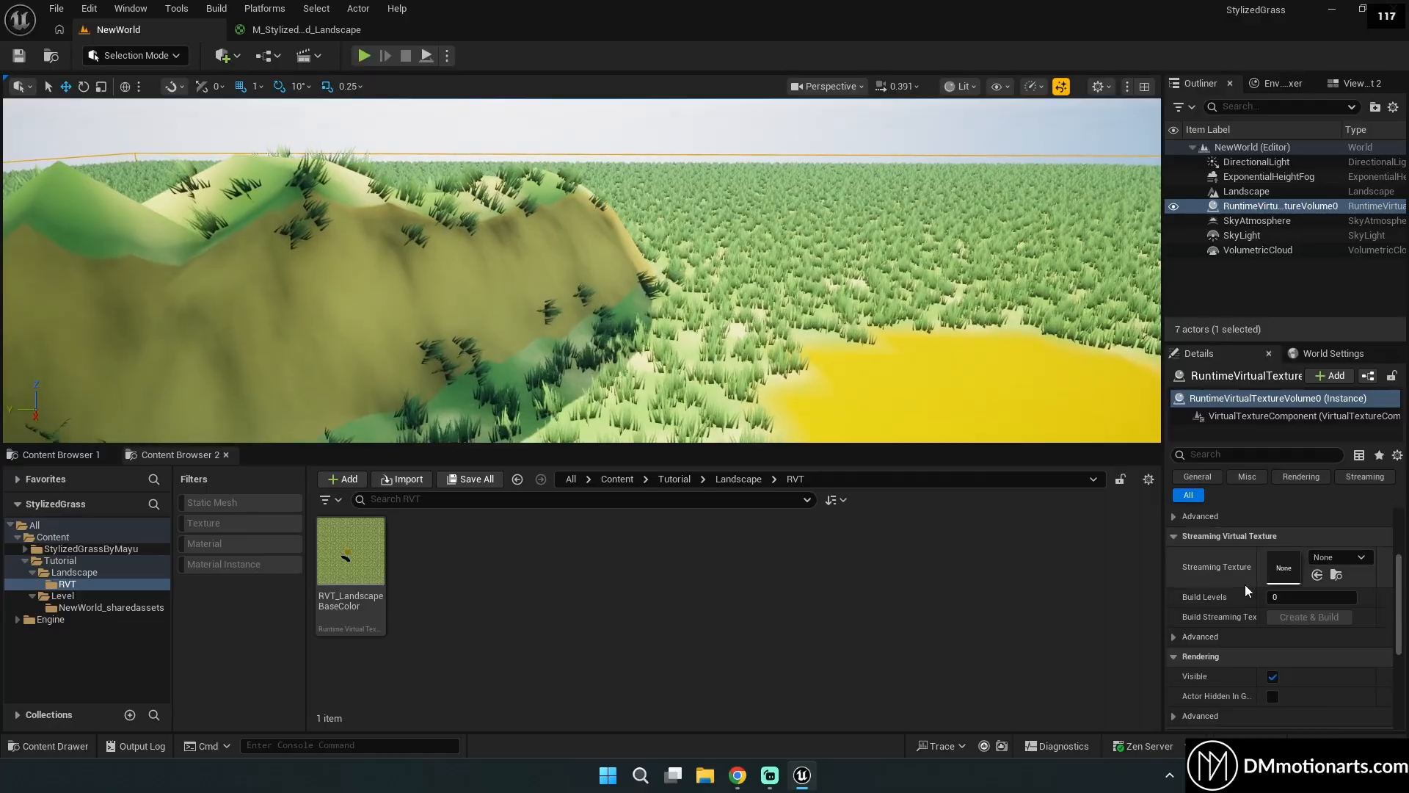
scroll(1239, 582, down, 2)
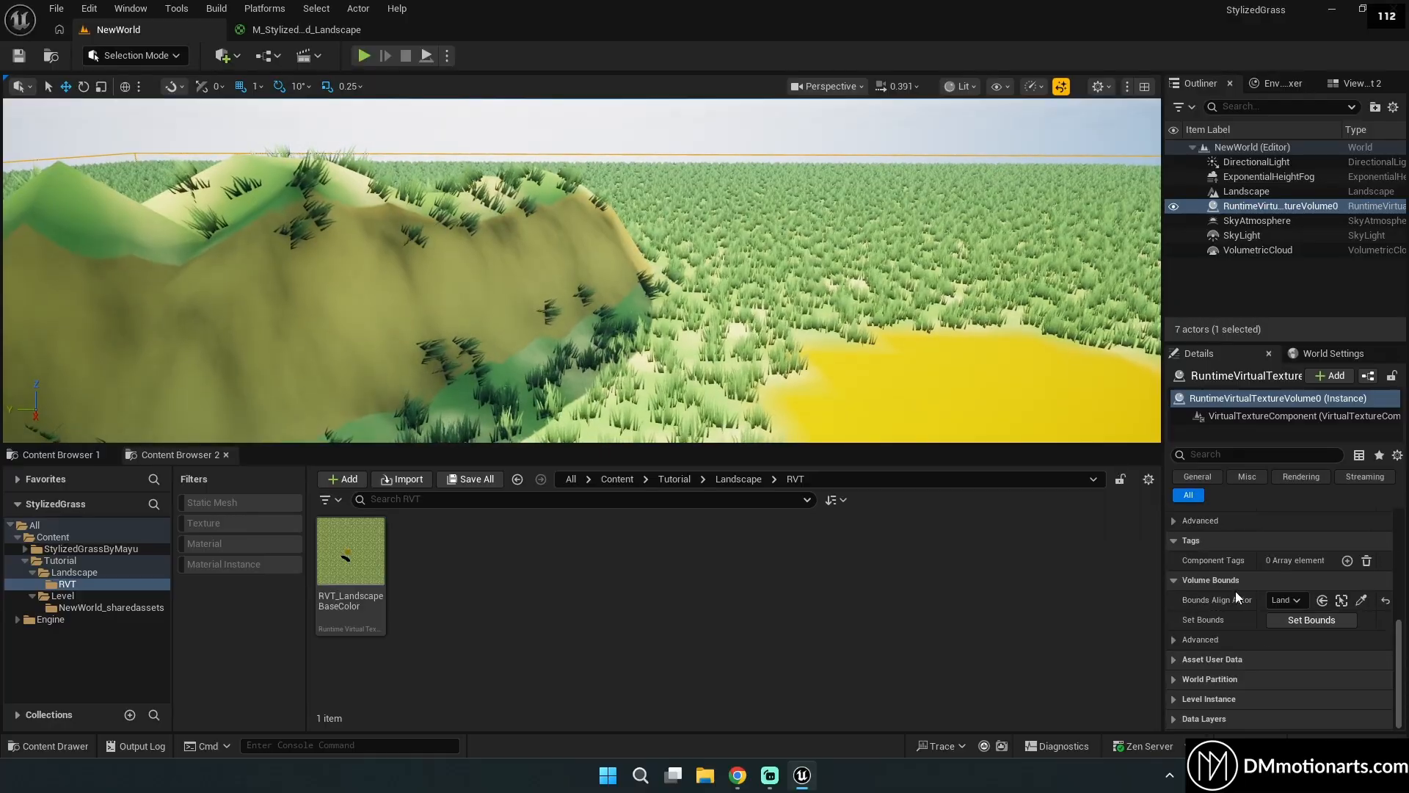
click(1301, 619)
mouse_move(644, 272)
right_down()
mouse_move(598, 258)
mouse_move(644, 271)
right_up()
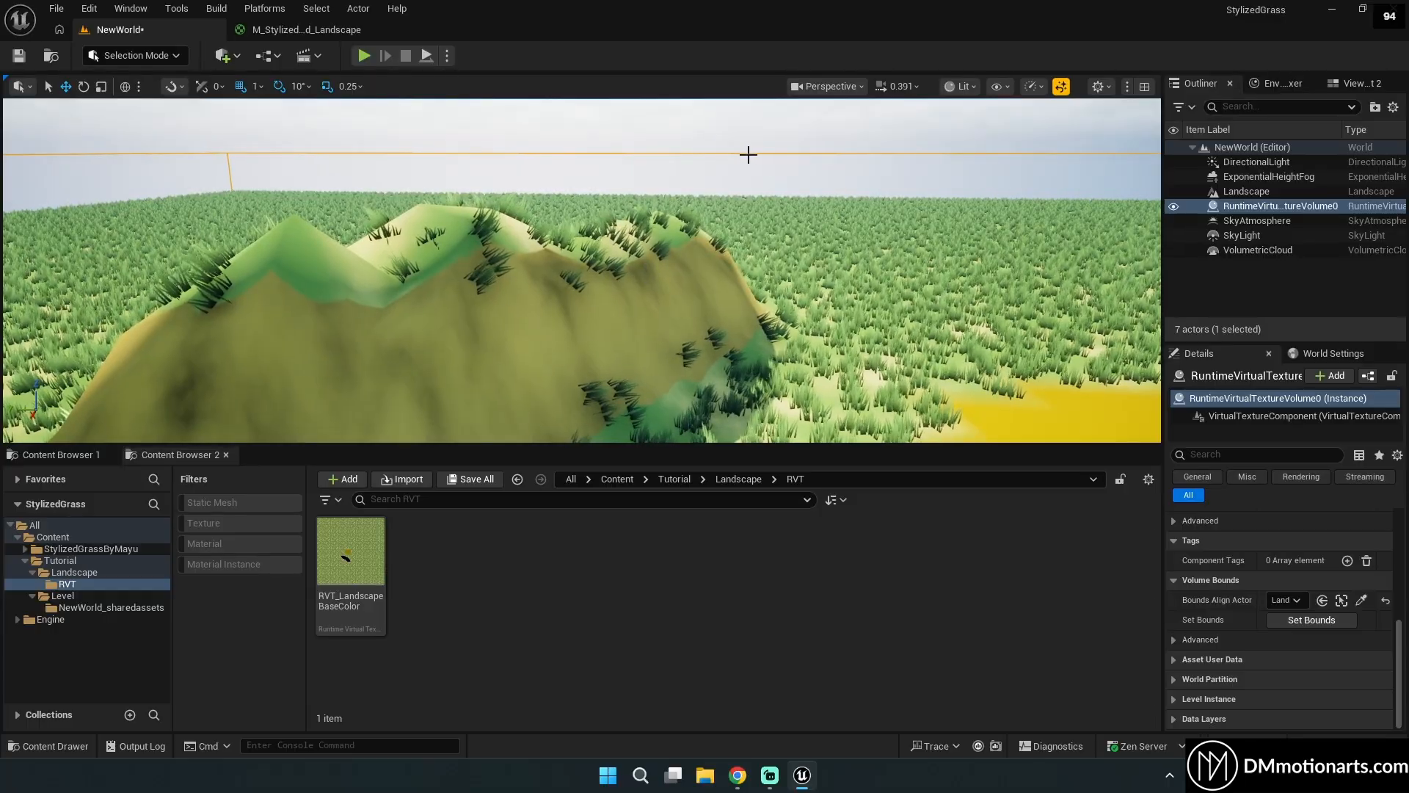
right_drag(514, 304, 543, 298)
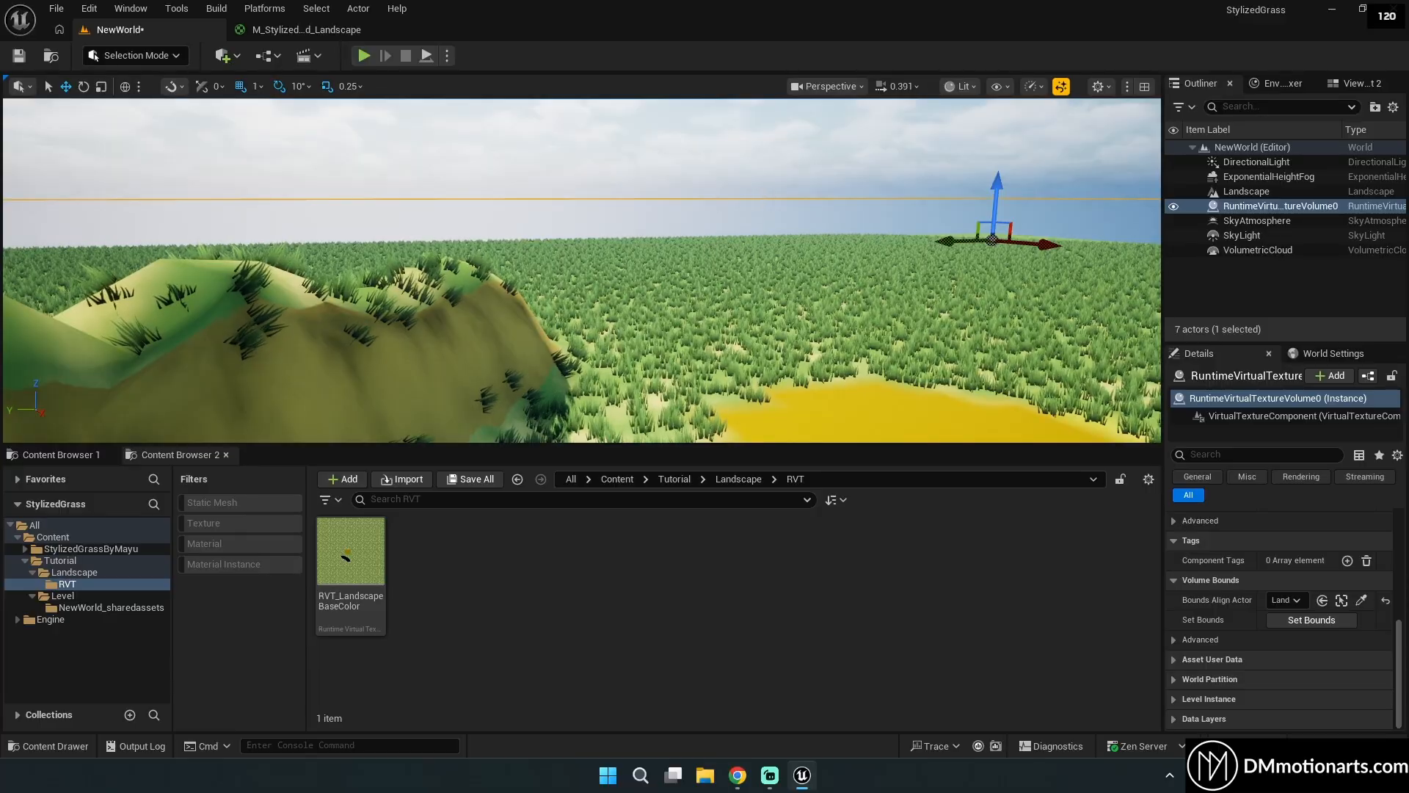
right_drag(748, 283, 748, 282)
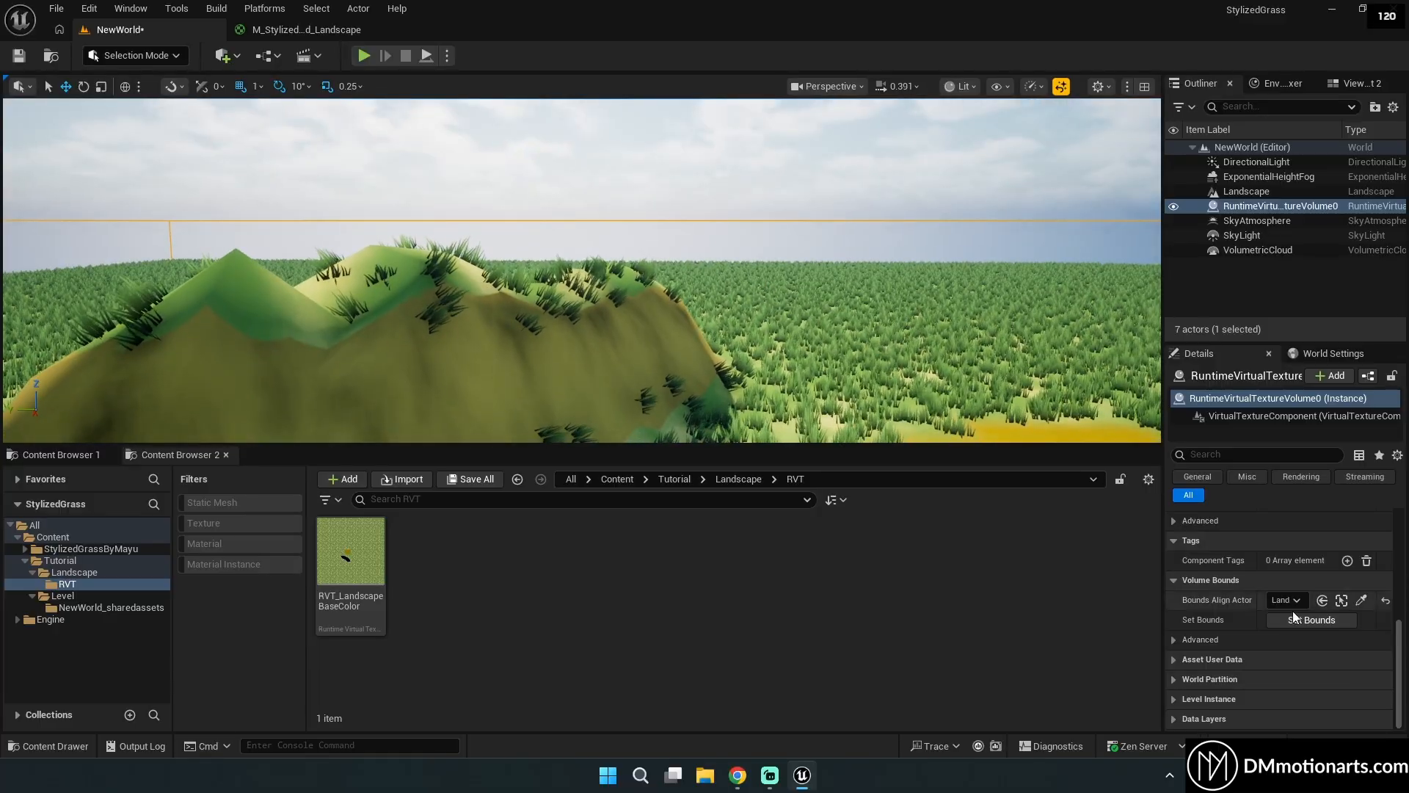
Save the level, reload the RVT folder and select RVT_LandscapeBaseColor to check its updated preview.
key(alt+Left)
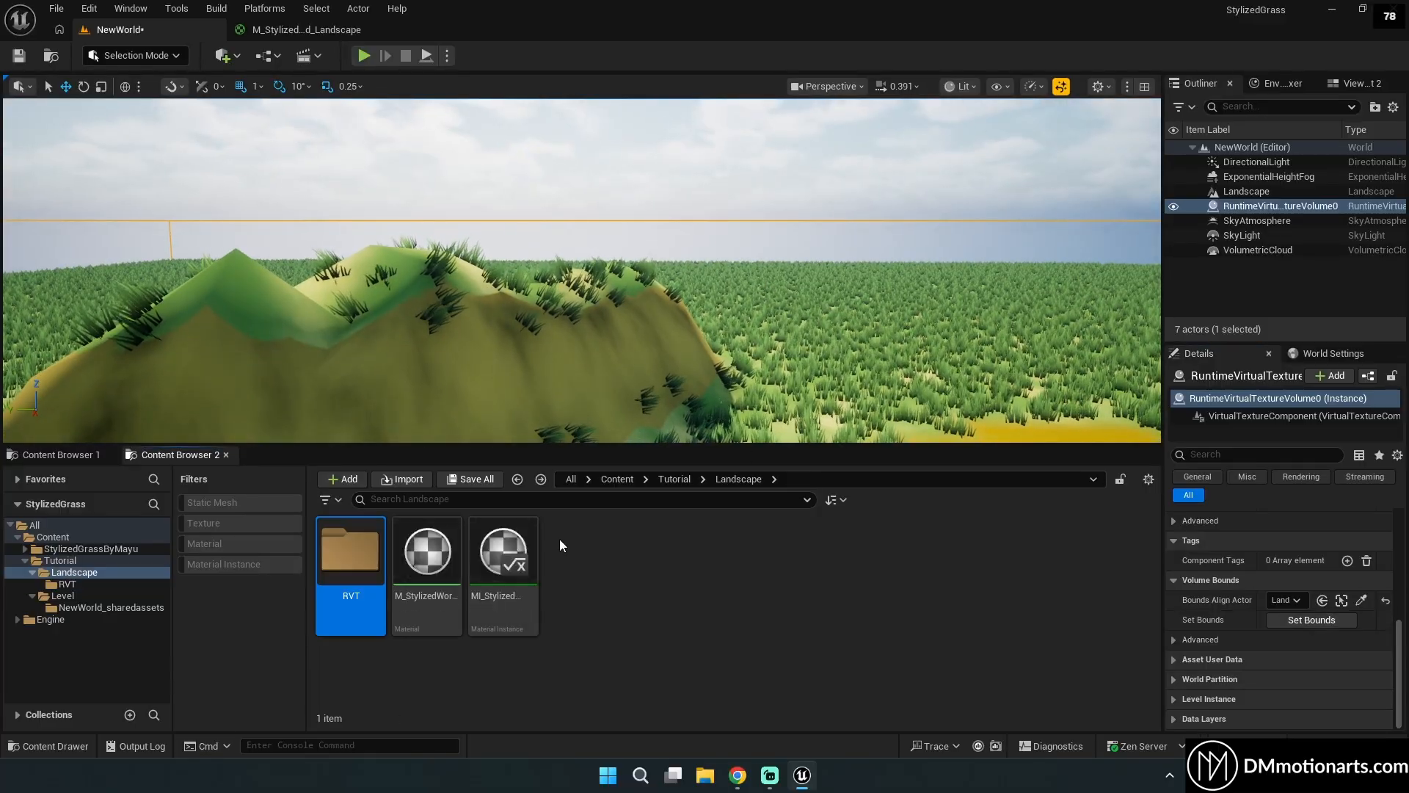
double_click(378, 534)
right_drag(656, 294, 657, 294)
click(19, 57)
right_drag(353, 279, 352, 279)
click(351, 570)
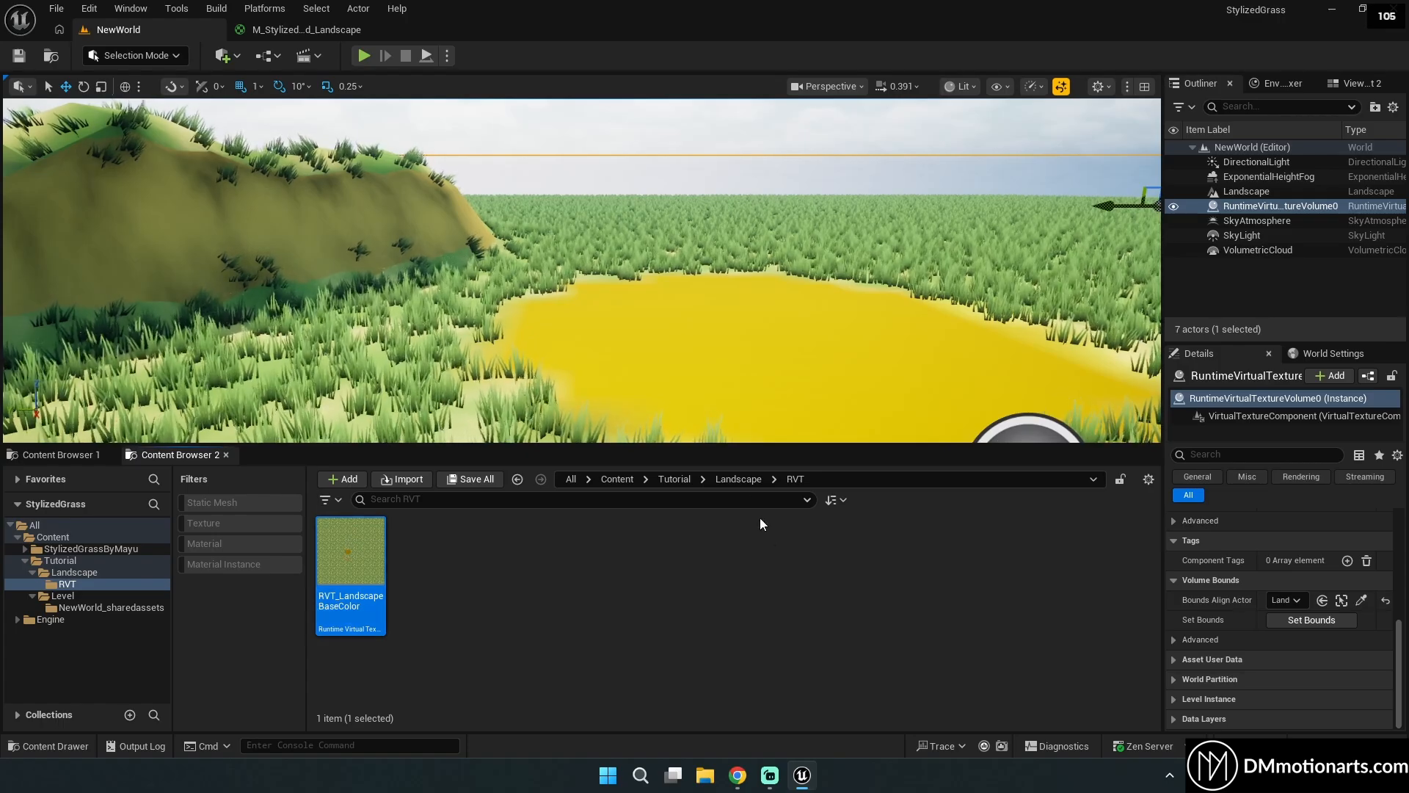
Browse to StylizedGrassByMayu/Grass_01/Material_Instance in Content Browser 1 and select the MI_StylizedGrass_02 material instance.
click(738, 479)
right_drag(574, 339, 574, 339)
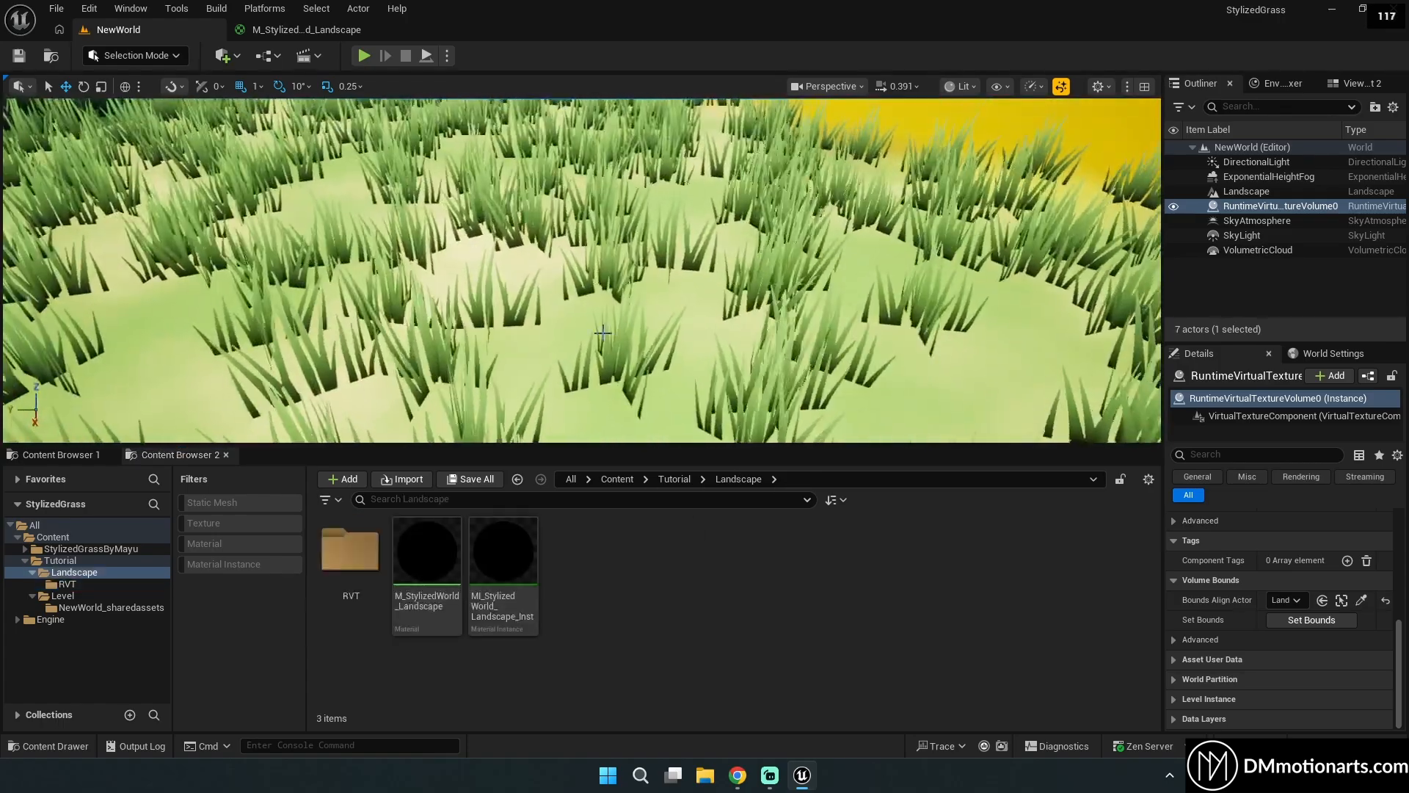
click(74, 458)
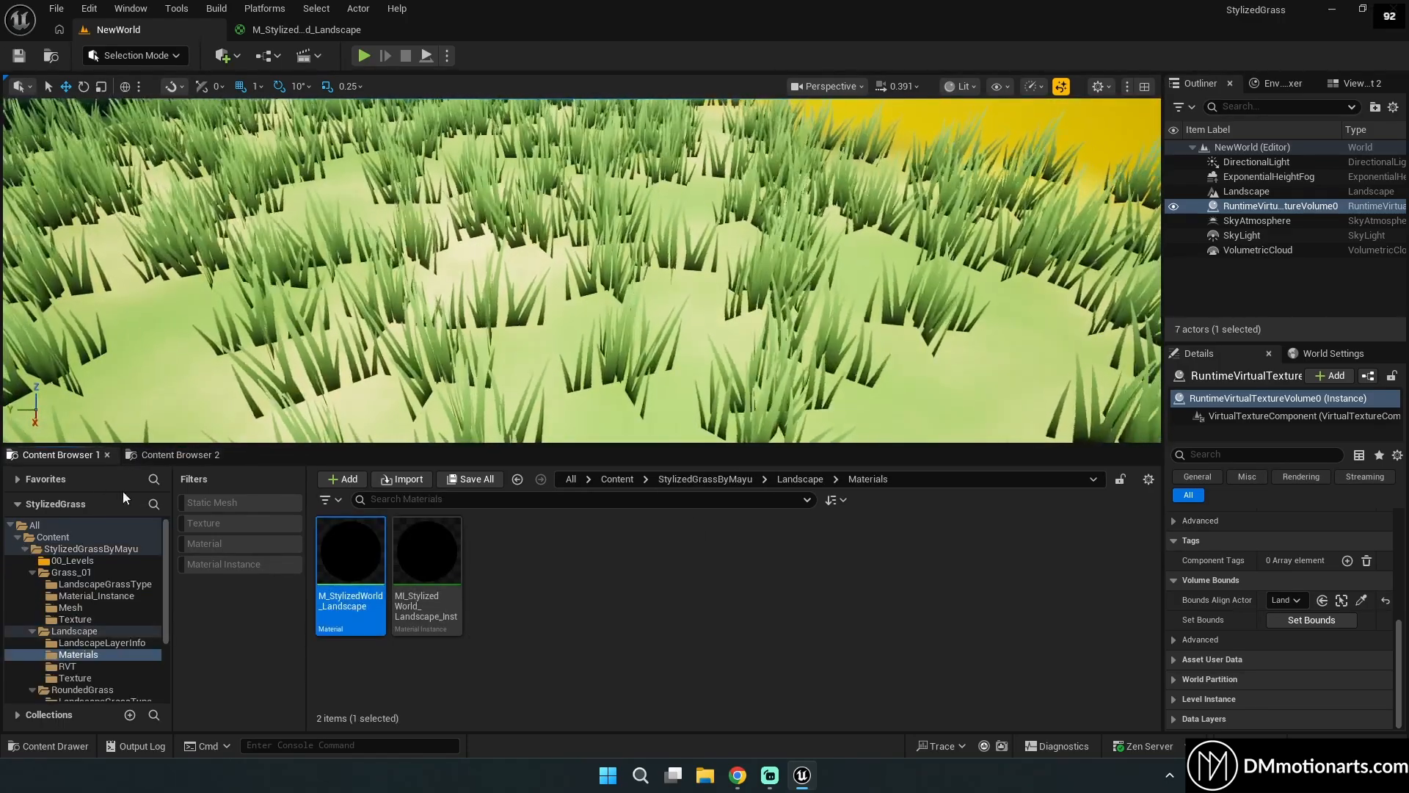
click(703, 478)
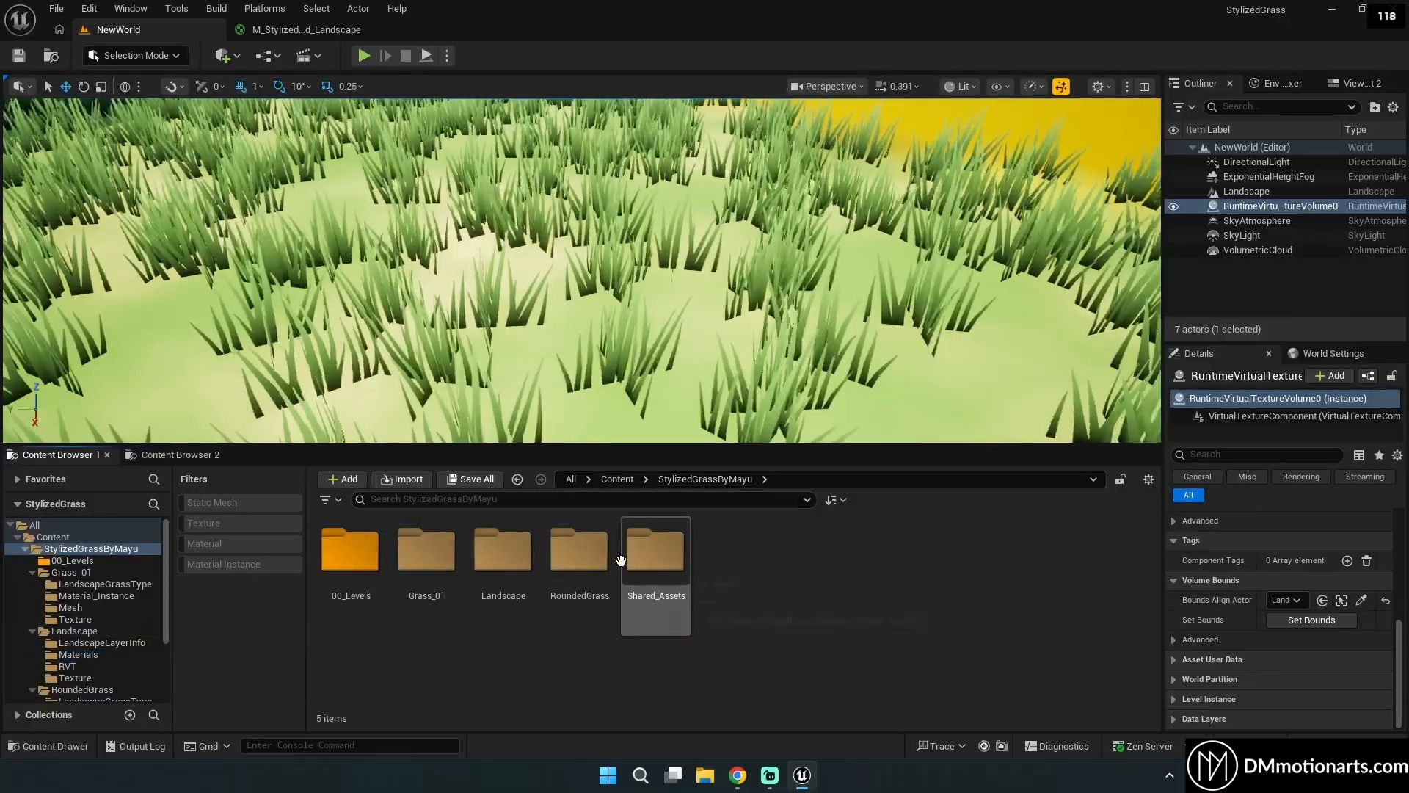
double_click(427, 550)
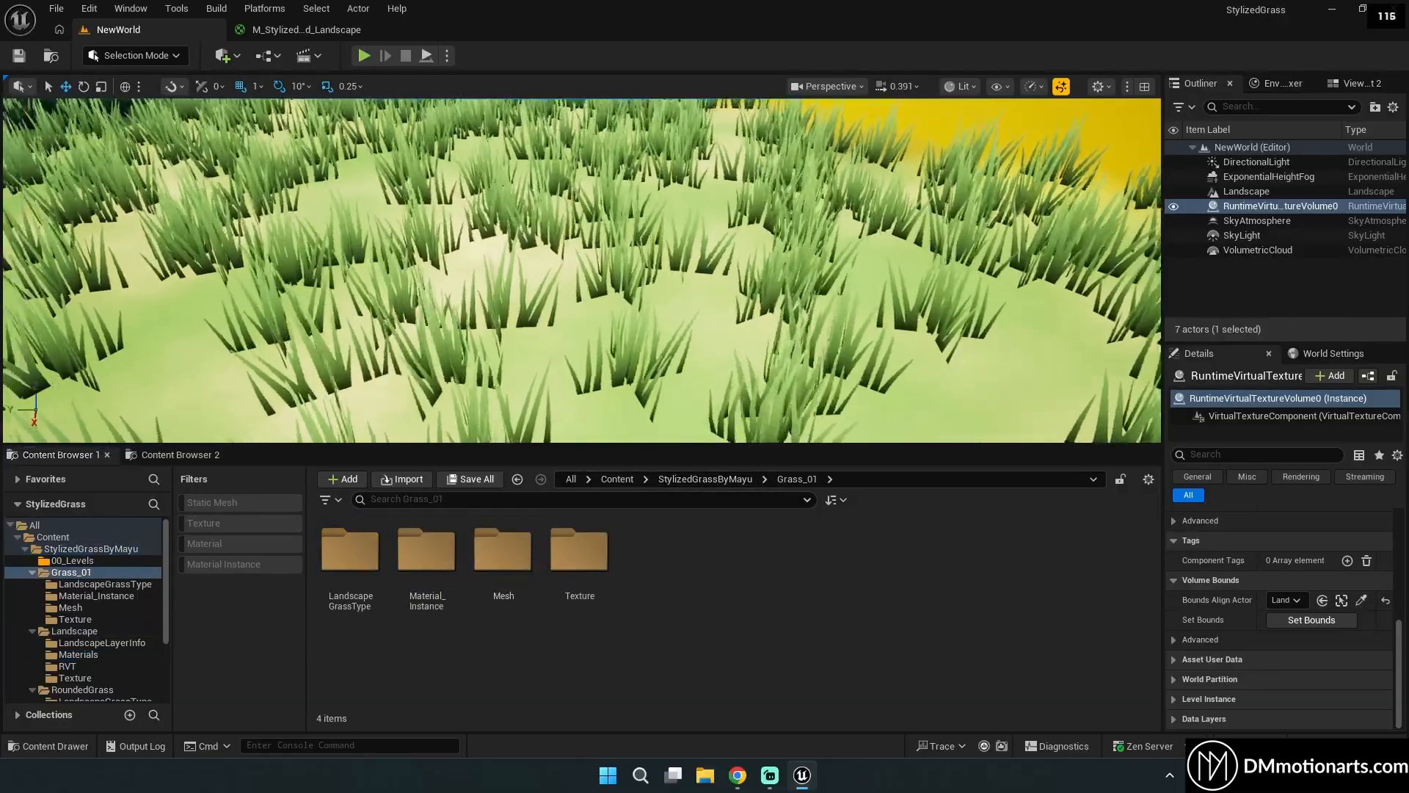
double_click(425, 550)
click(424, 554)
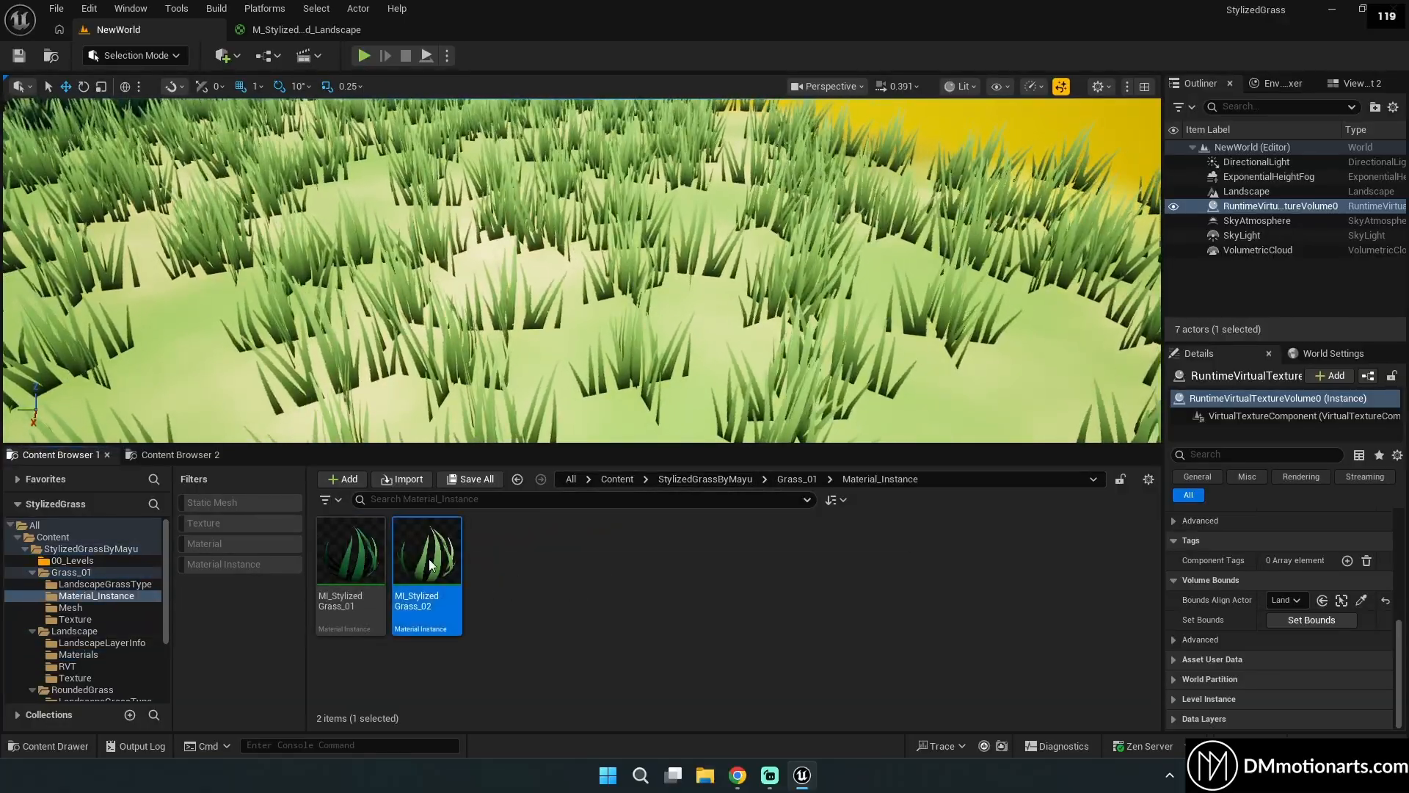
Open the MI_StylizedGrass_02 material instance and arrange its enlarged editor window beside the level viewport with a wider preview.
double_click(433, 552)
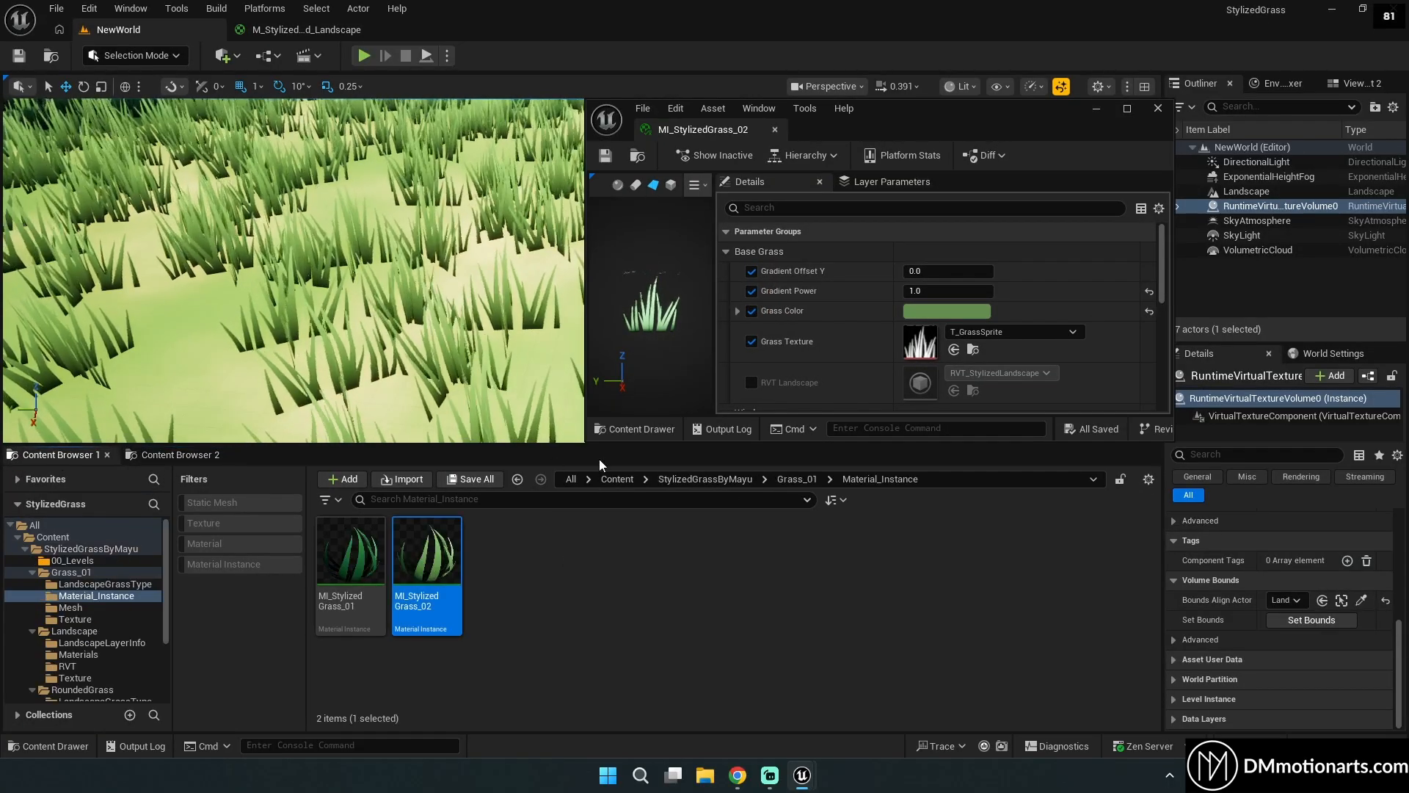
drag(587, 443, 717, 711)
drag(980, 139, 1047, 112)
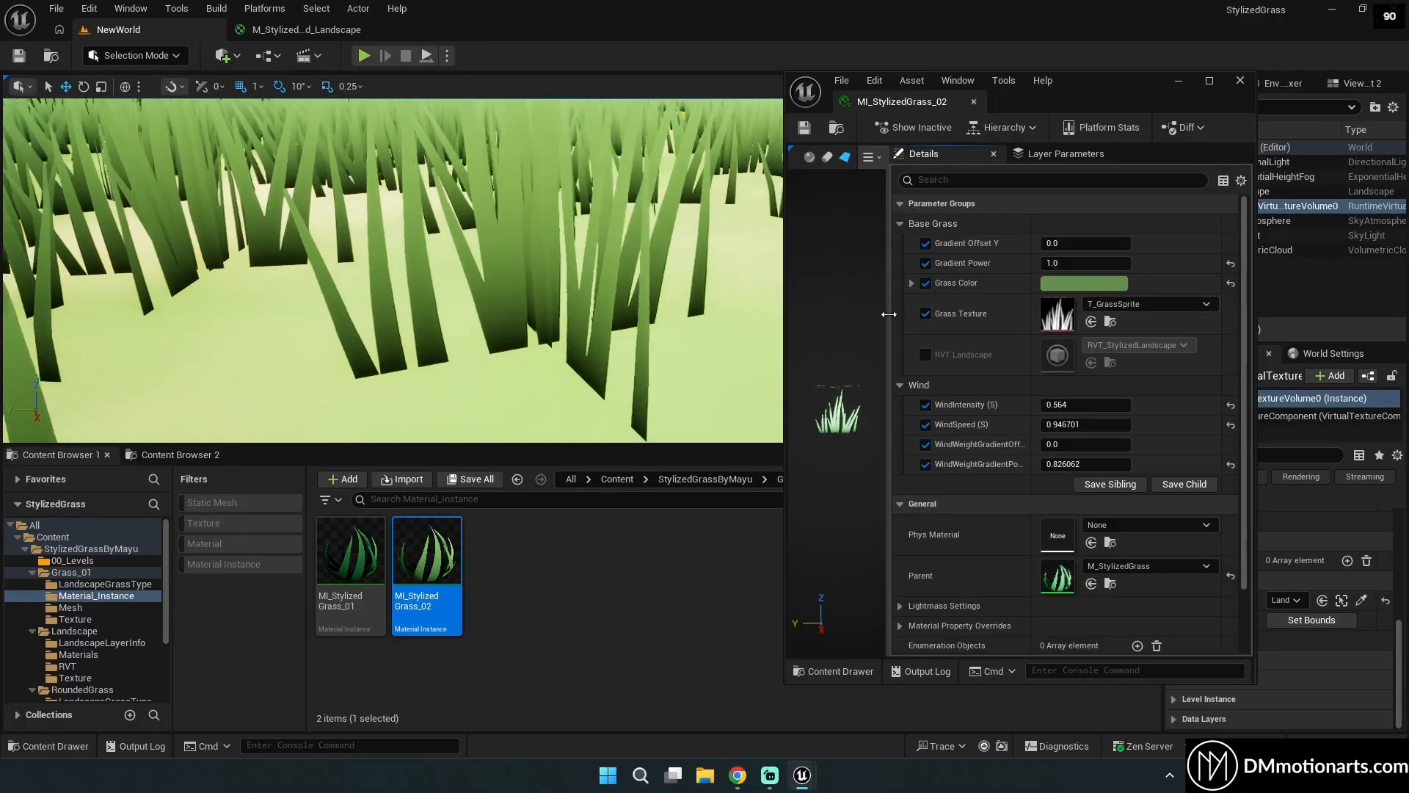
drag(887, 316, 951, 323)
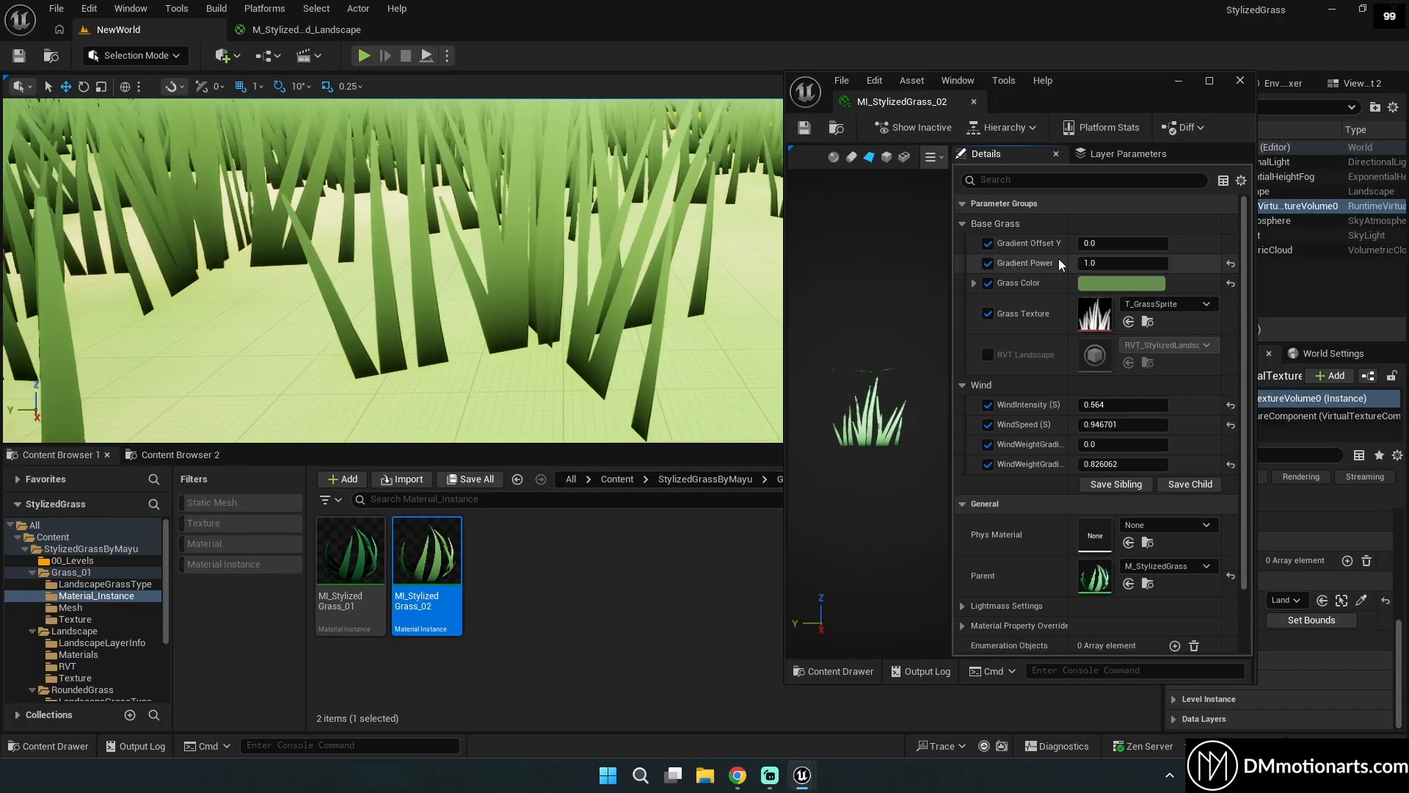
Try a Gradient Offset Y of 0.128 and a brown Grass Color, cancelling the color change.
mouse_move(1102, 244)
mouse_down()
mouse_move(1153, 244)
mouse_move(1108, 243)
mouse_up()
click(1108, 282)
drag(926, 358, 856, 365)
drag(886, 465, 927, 431)
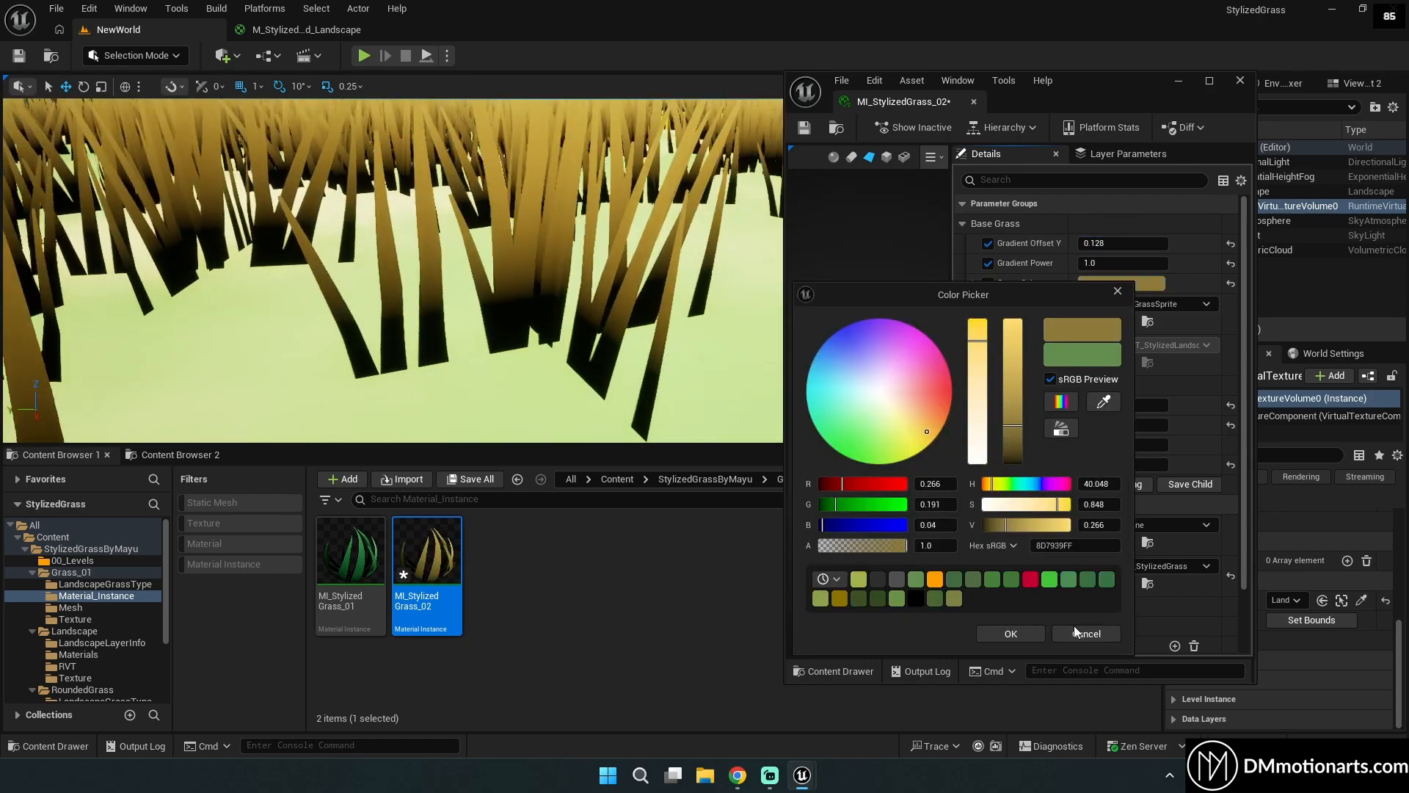
click(1076, 633)
Try higher Gradient Offset Y values and reset them to default, and set Gradient Power to 0.261583.
drag(1122, 243, 1160, 243)
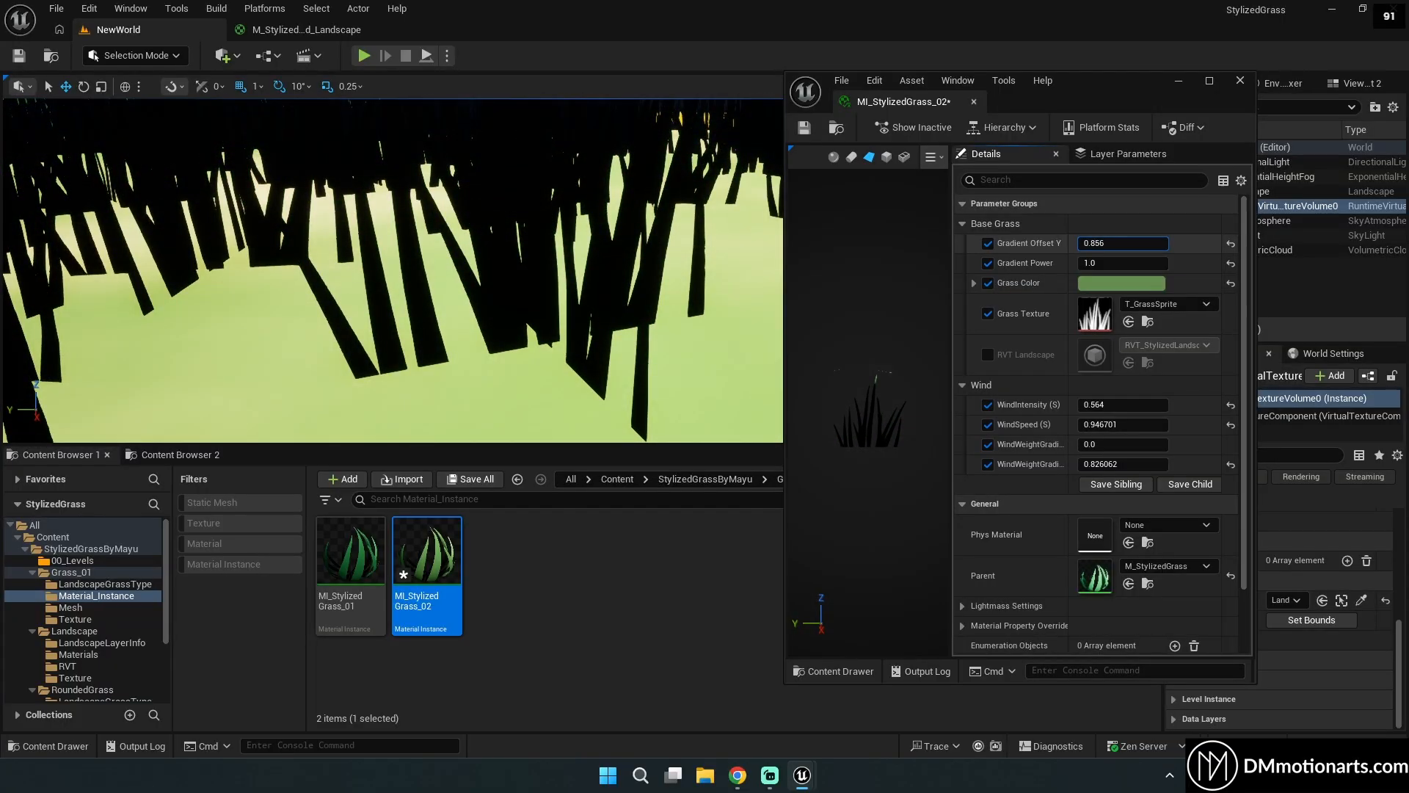
click(1232, 244)
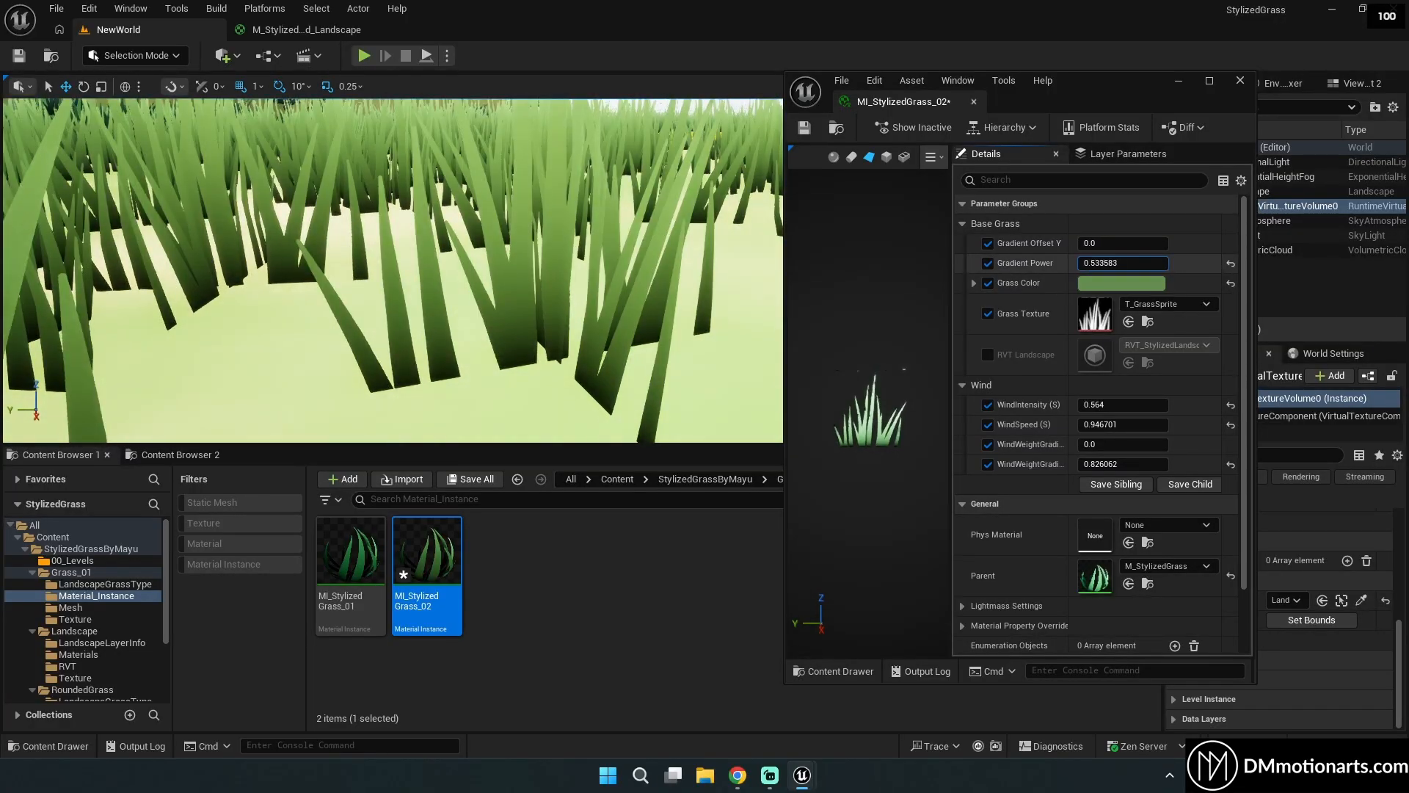
click(1231, 263)
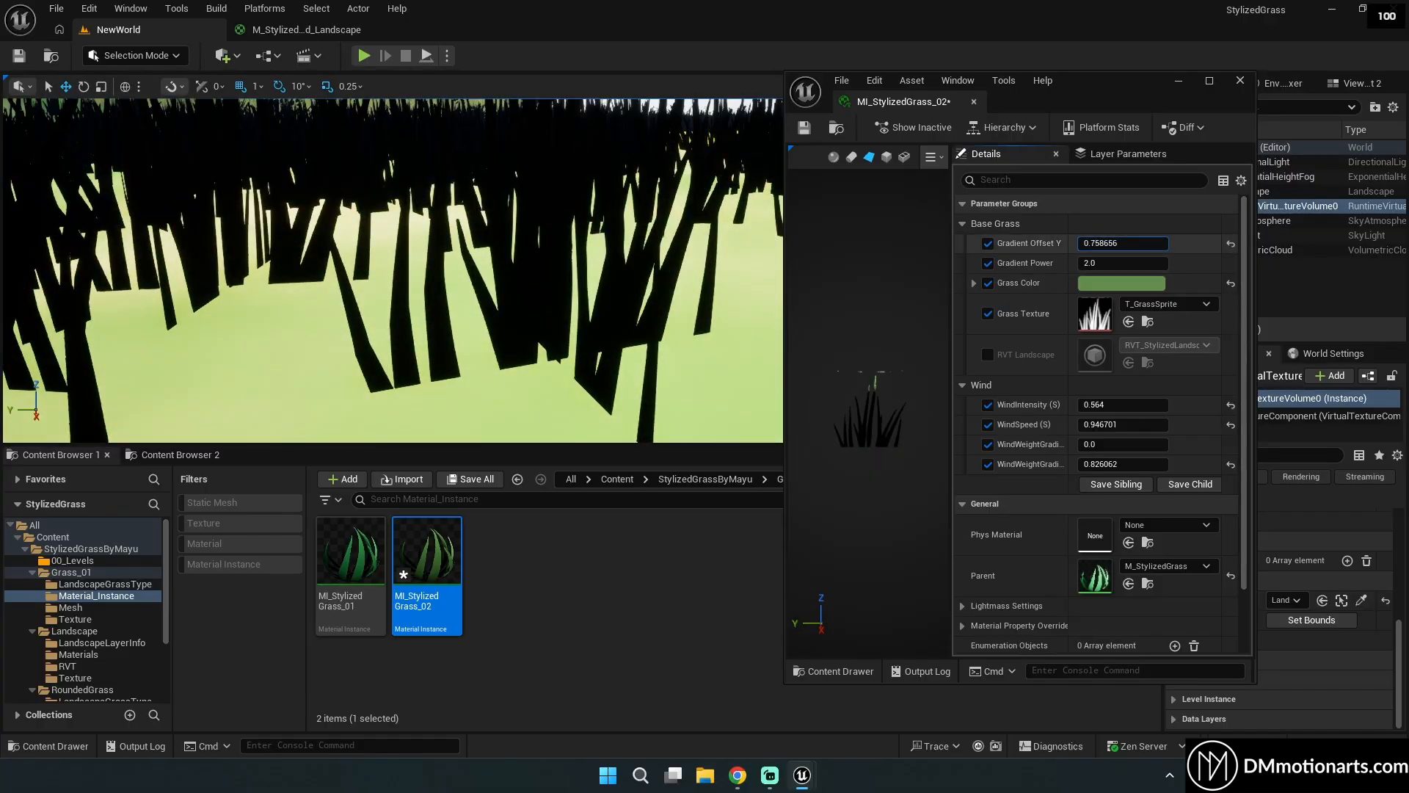
click(1231, 245)
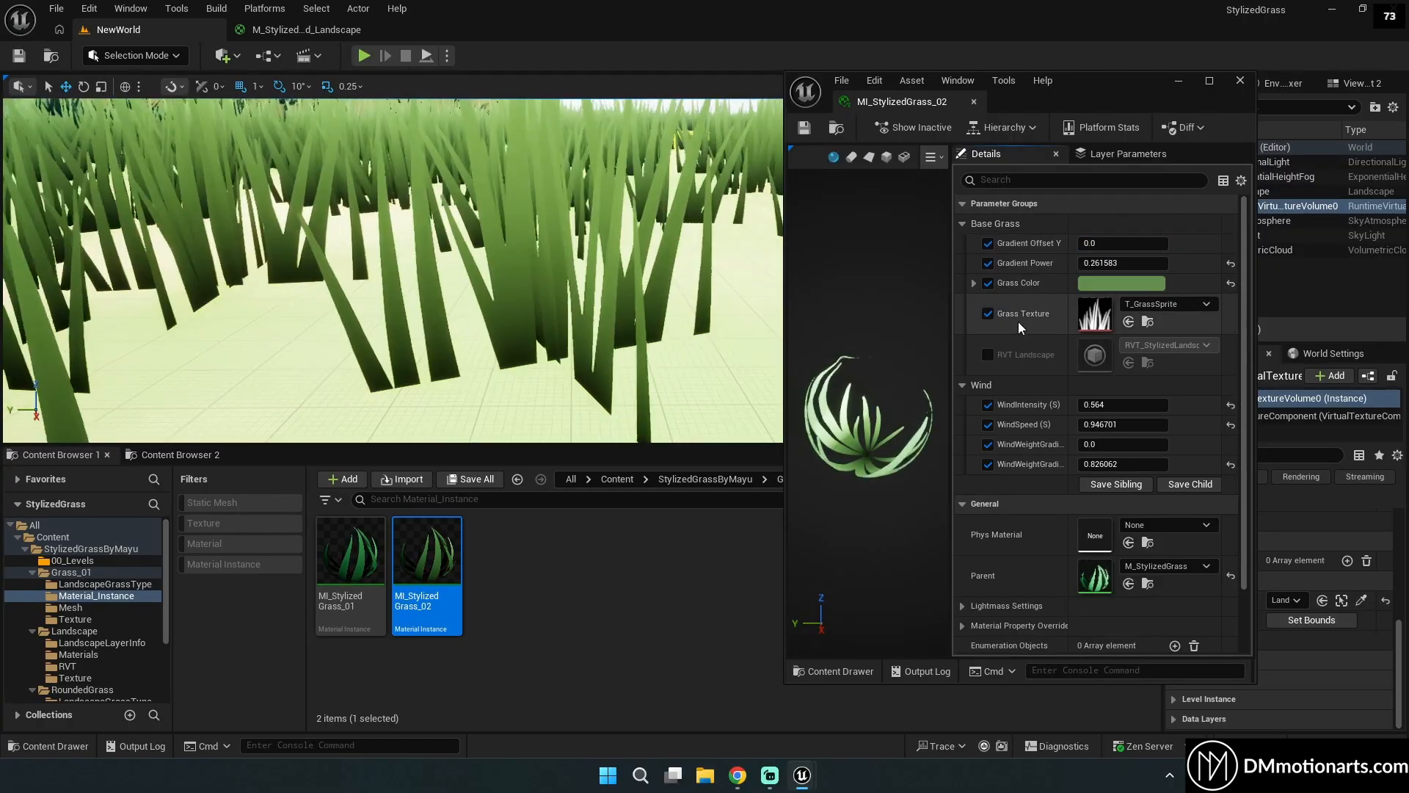
Browse the textures available for the Grass Texture parameter.
click(1167, 304)
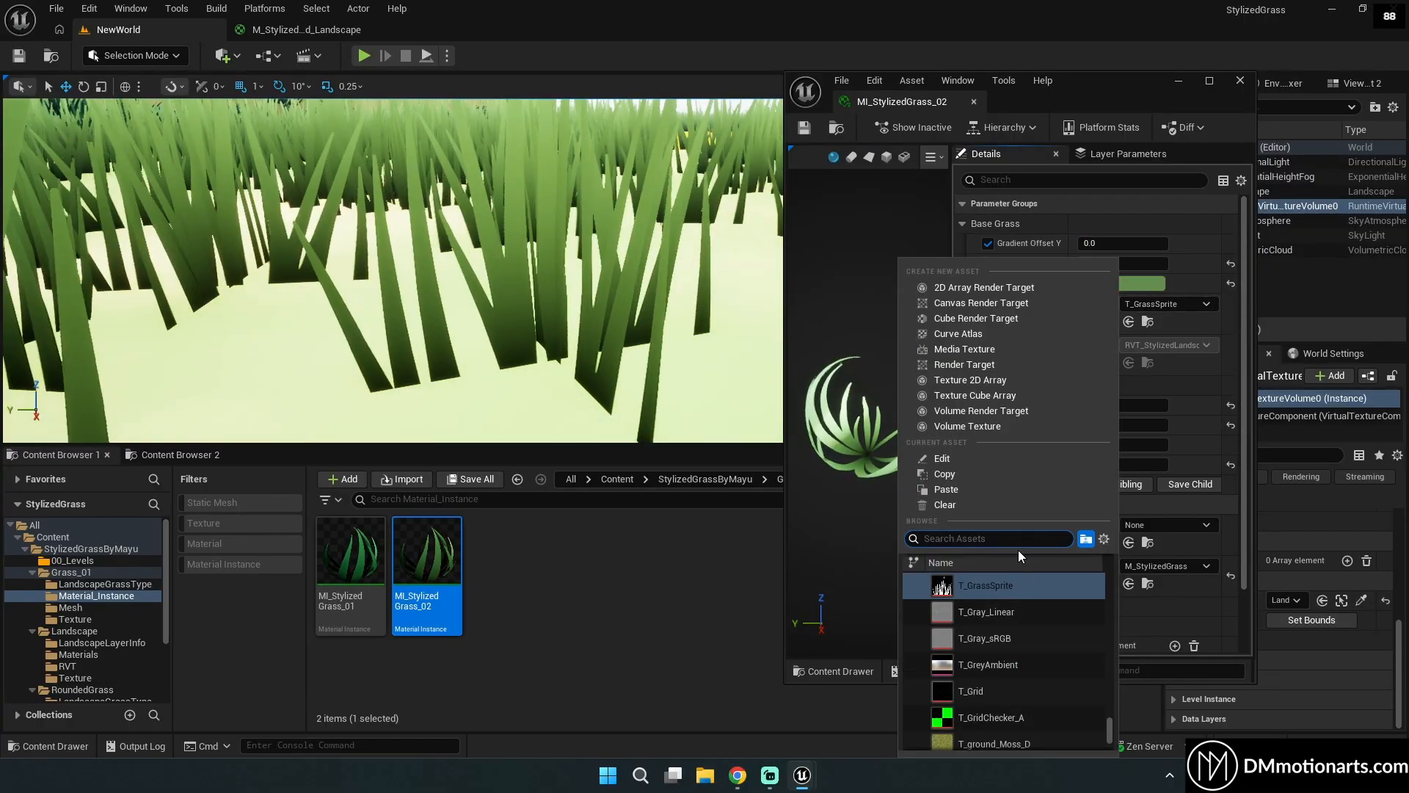
click(1208, 304)
click(1208, 304)
scroll(1021, 632, down, 9)
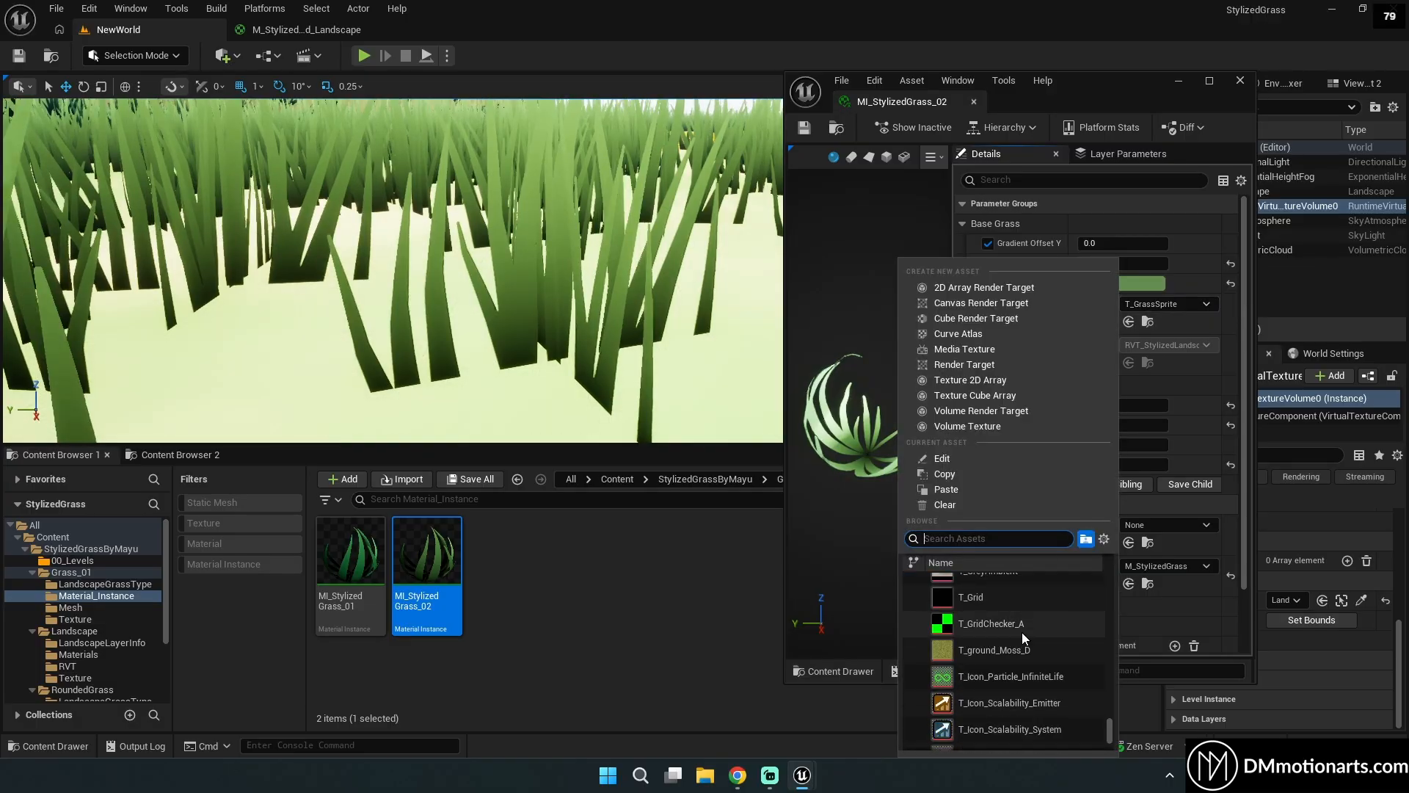
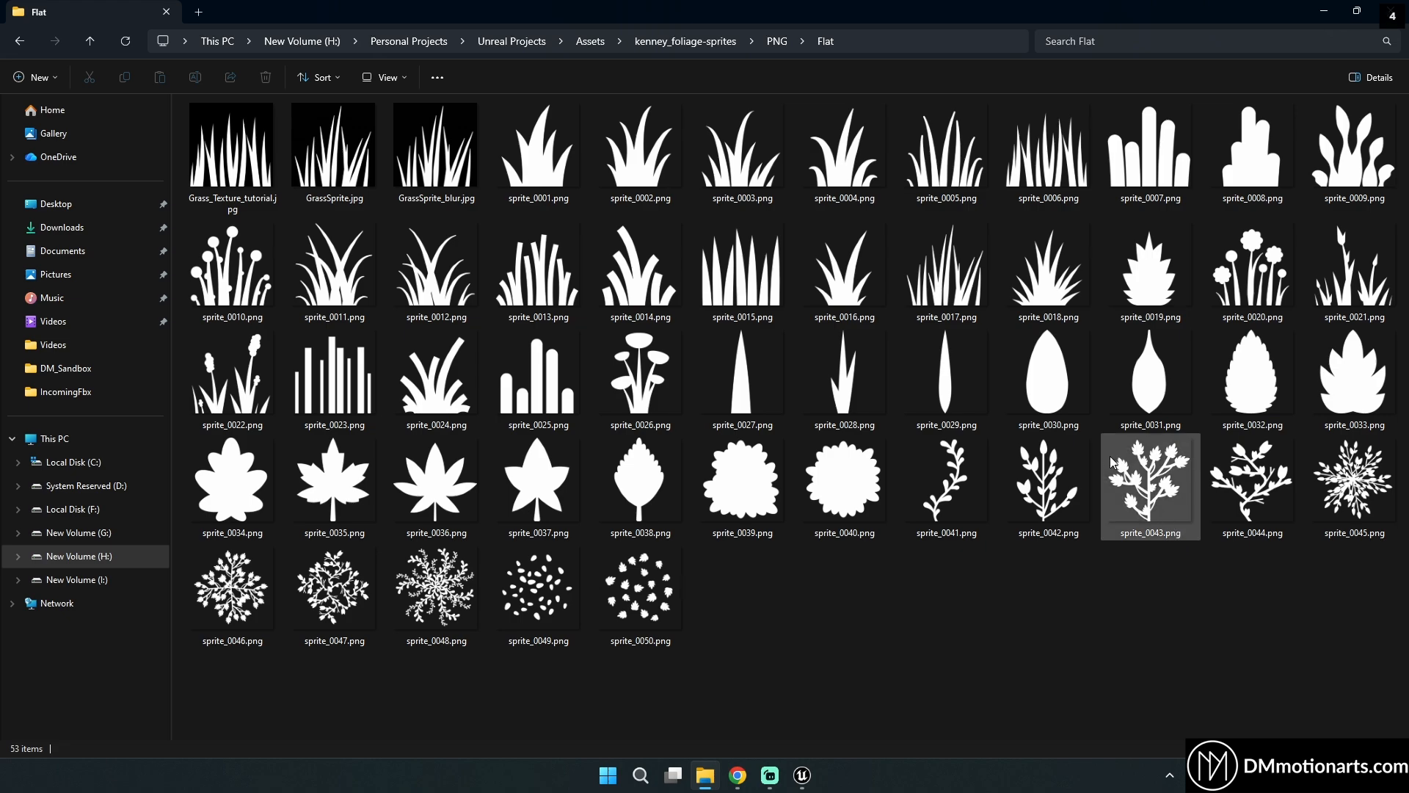
Import sprite_0007.png from the kenney_foliage-sprites Flat folder, assign it as the Grass Texture and view the changed grass in the level.
click(1156, 165)
mouse_move(804, 777)
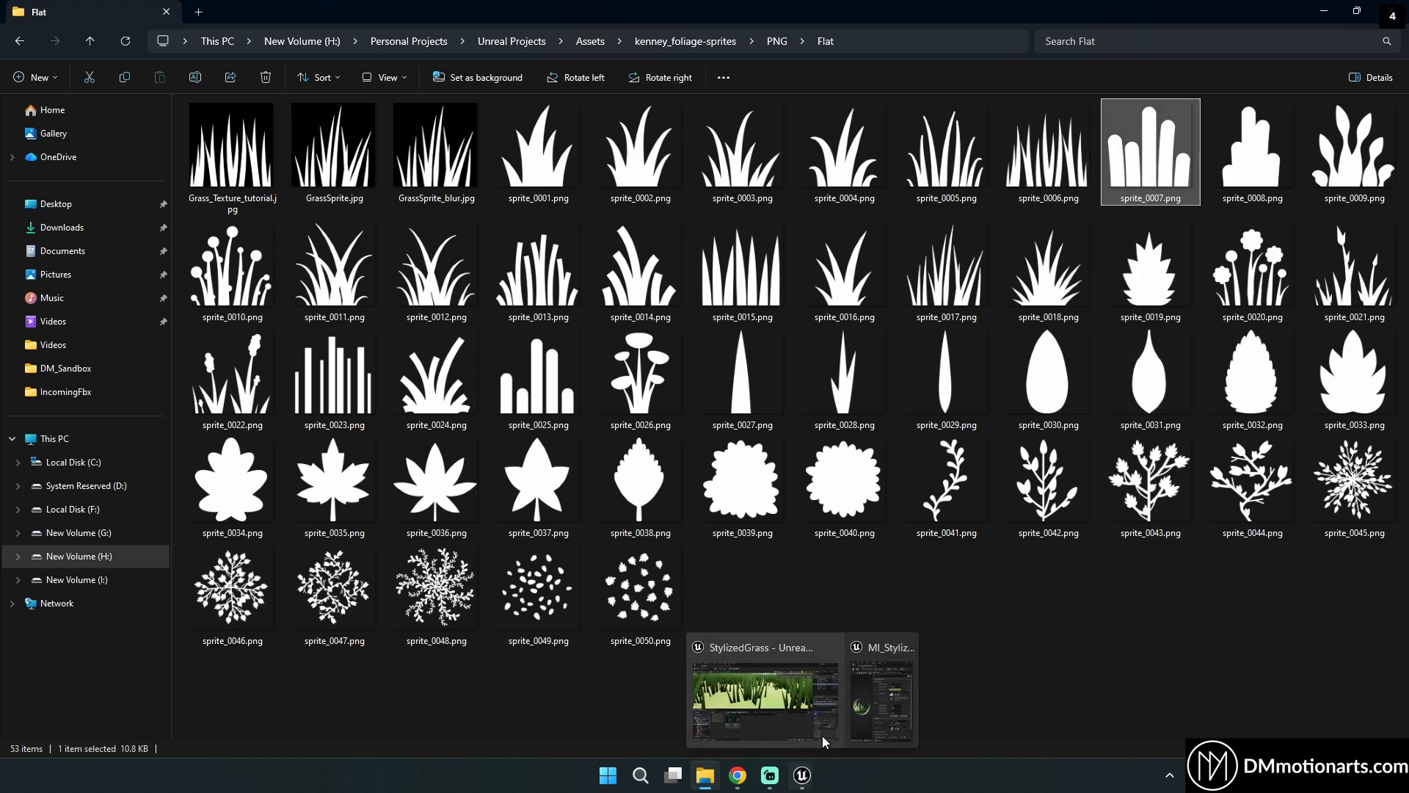
drag(753, 721, 1145, 312)
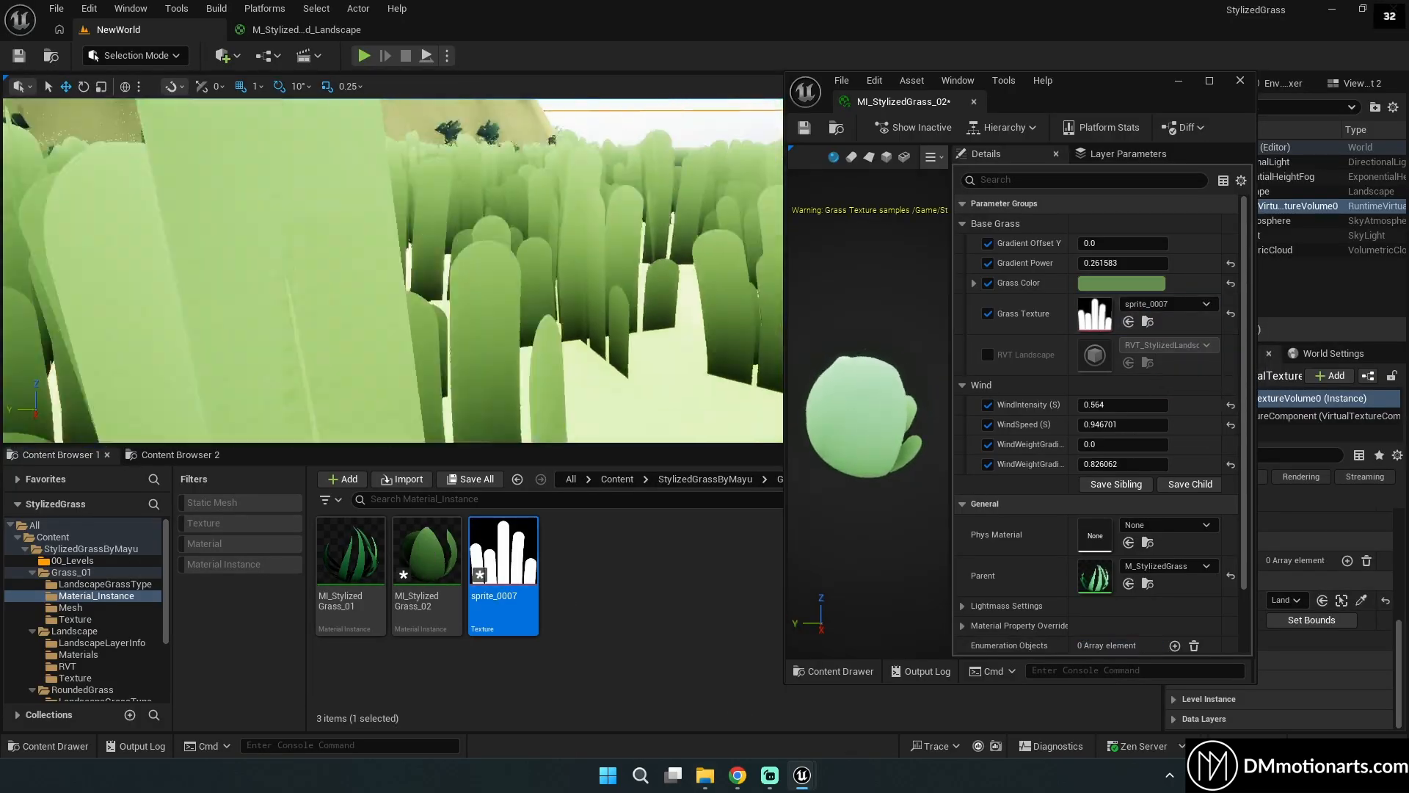
key(w)
right_drag(525, 246, 675, 246)
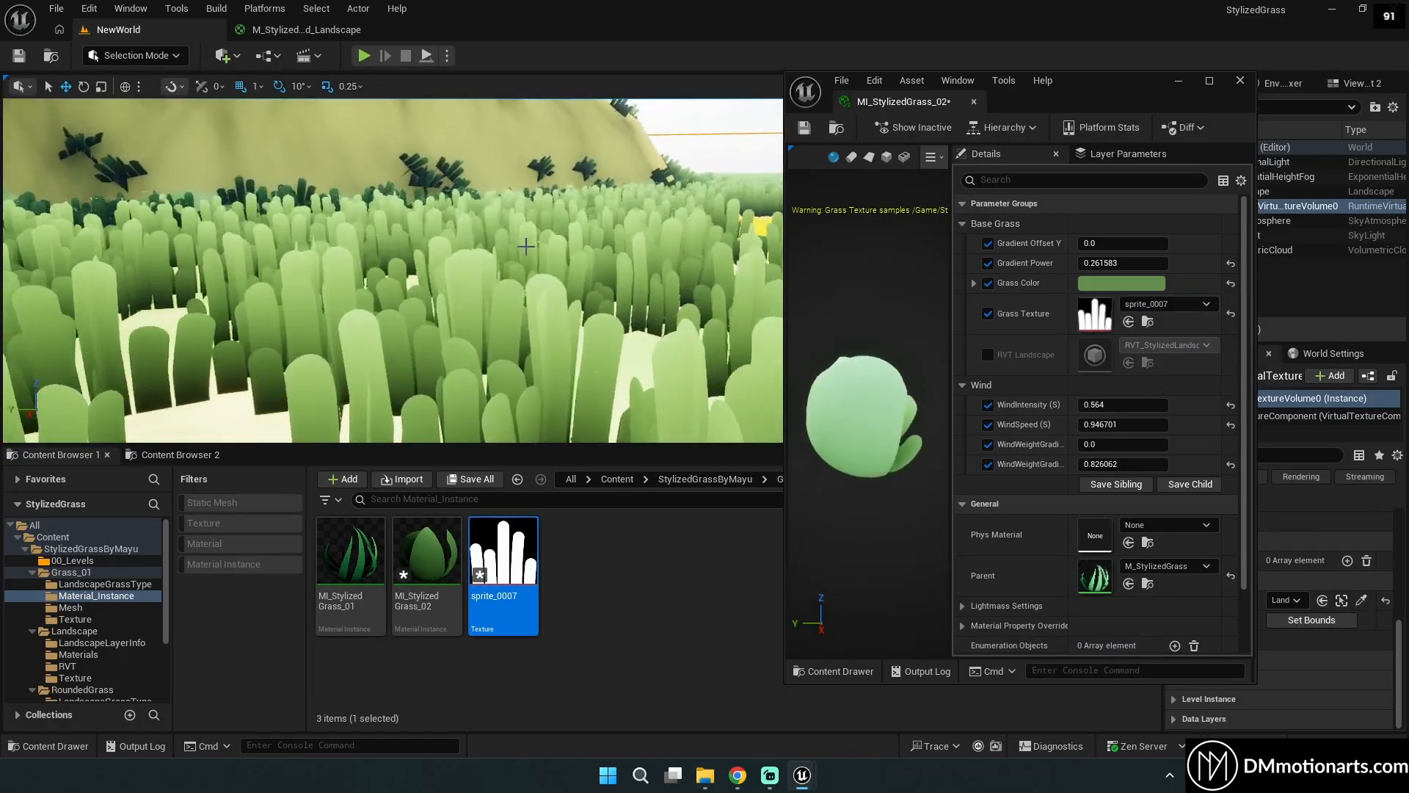
key(w)
mouse_move(646, 316)
right_down()
mouse_move(764, 326)
mouse_move(631, 323)
mouse_move(660, 323)
right_up()
Undo the Grass Texture change and delete the imported sprite_0007 texture.
key(ctrl+z)
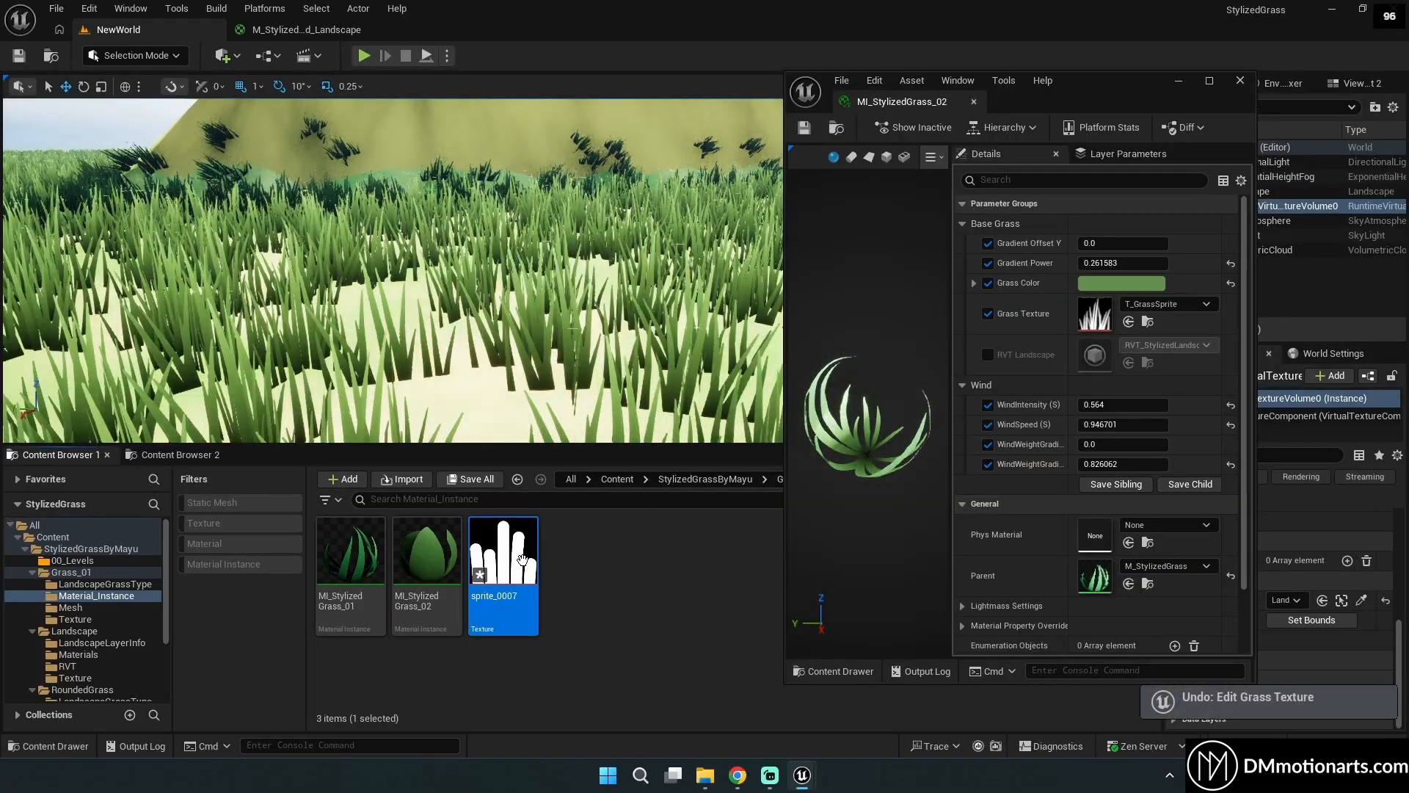
key(Delete)
click(617, 622)
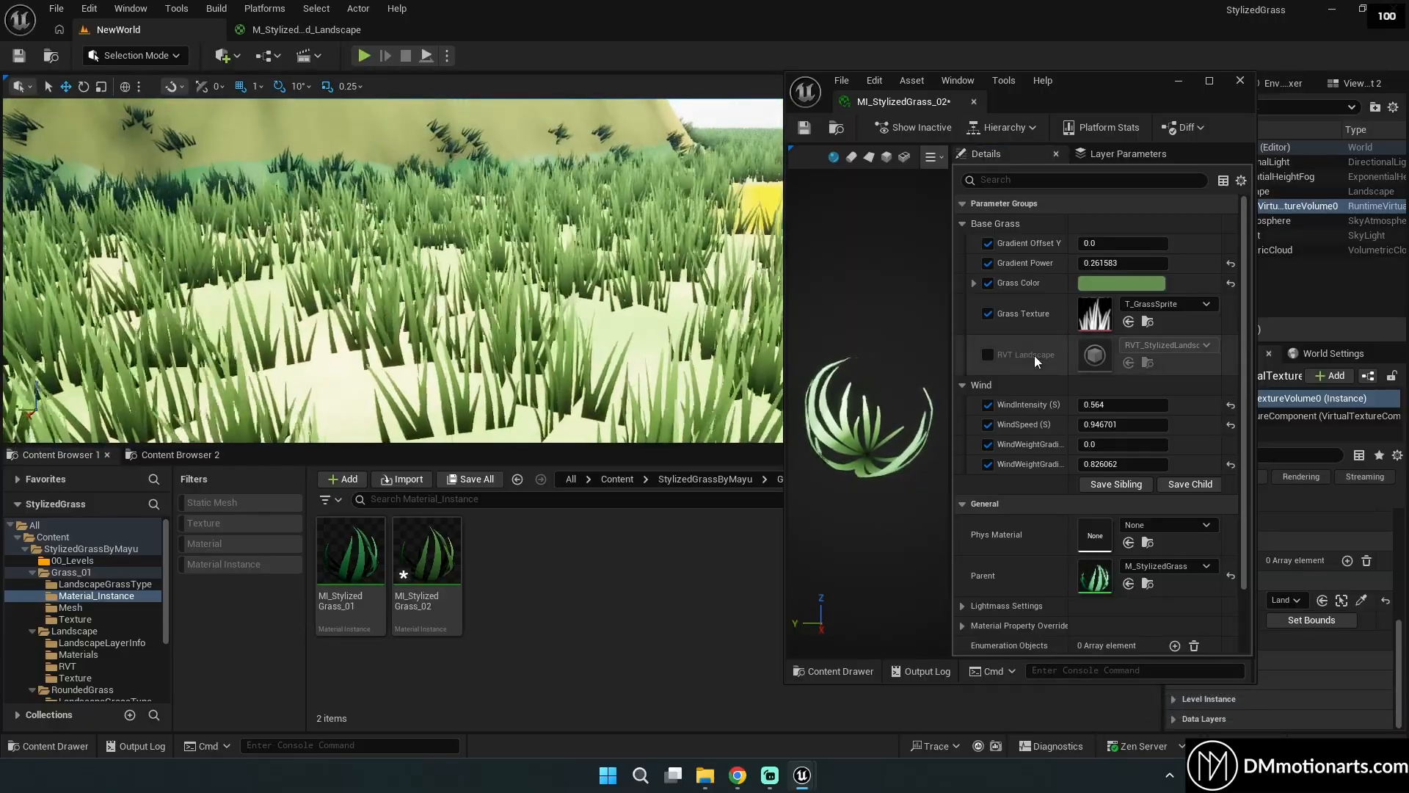
Enable the RVT Landscape parameter, assign RVT_LandscapeBaseColor from the Tutorial Landscape RVT folder and inspect how the grass blends with the ground.
click(988, 355)
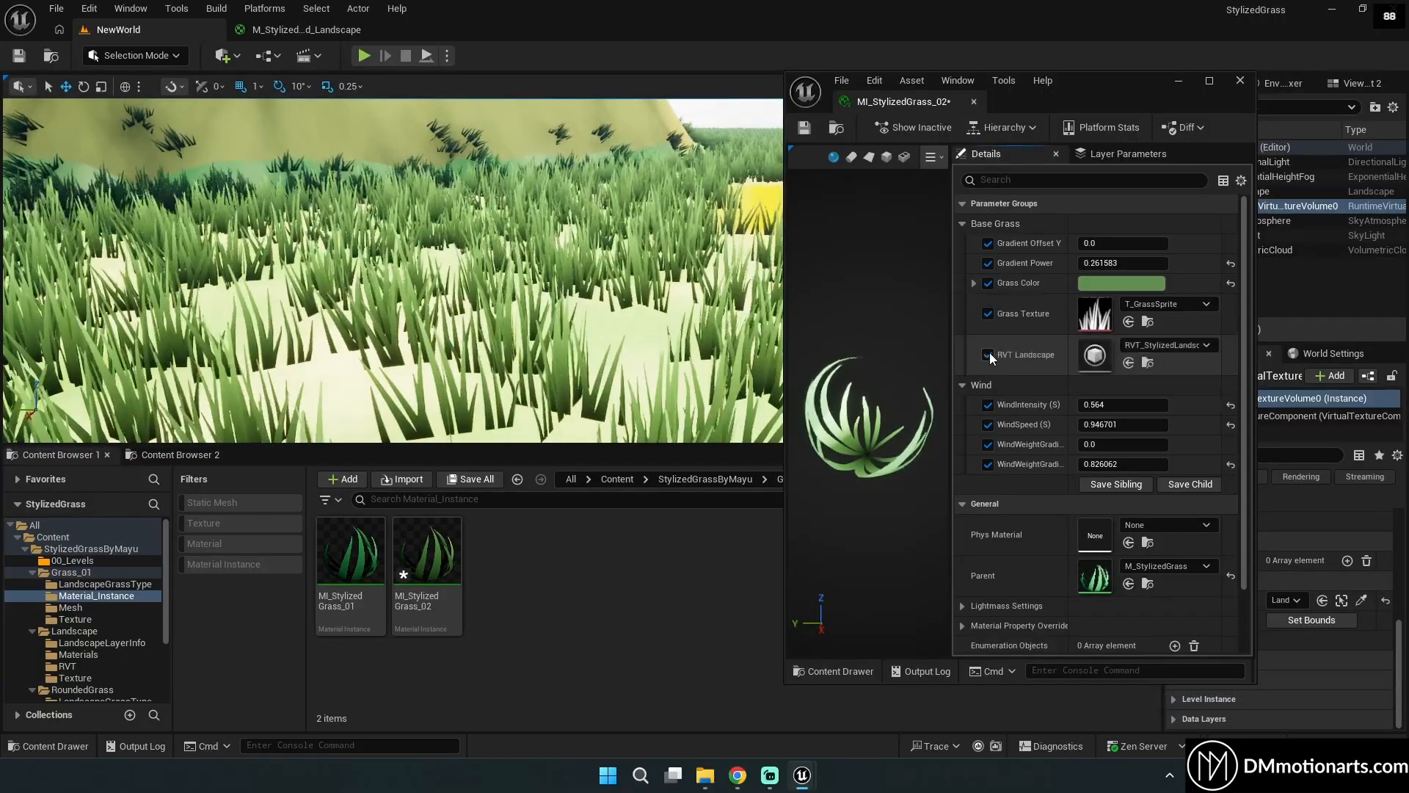
click(194, 460)
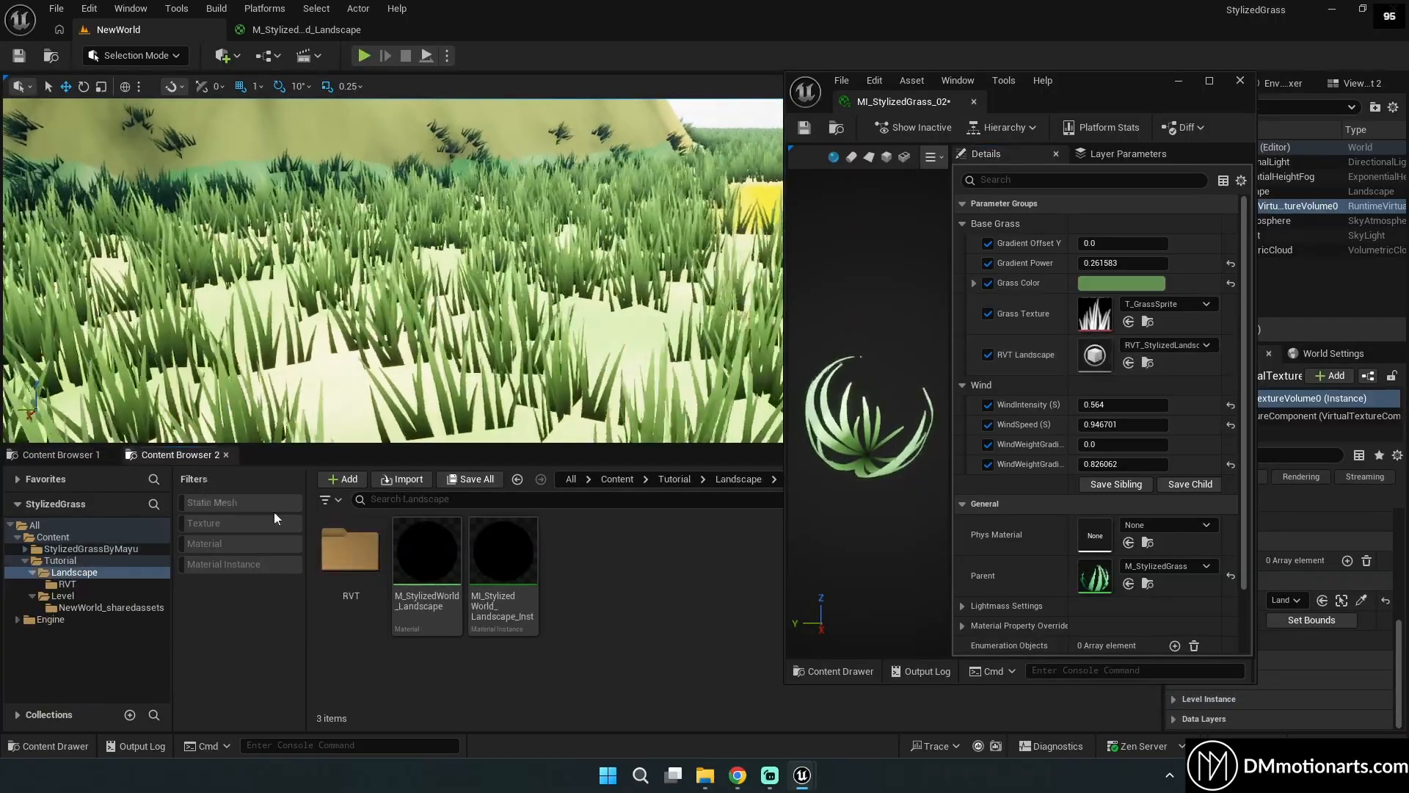
double_click(350, 551)
drag(351, 557, 1113, 363)
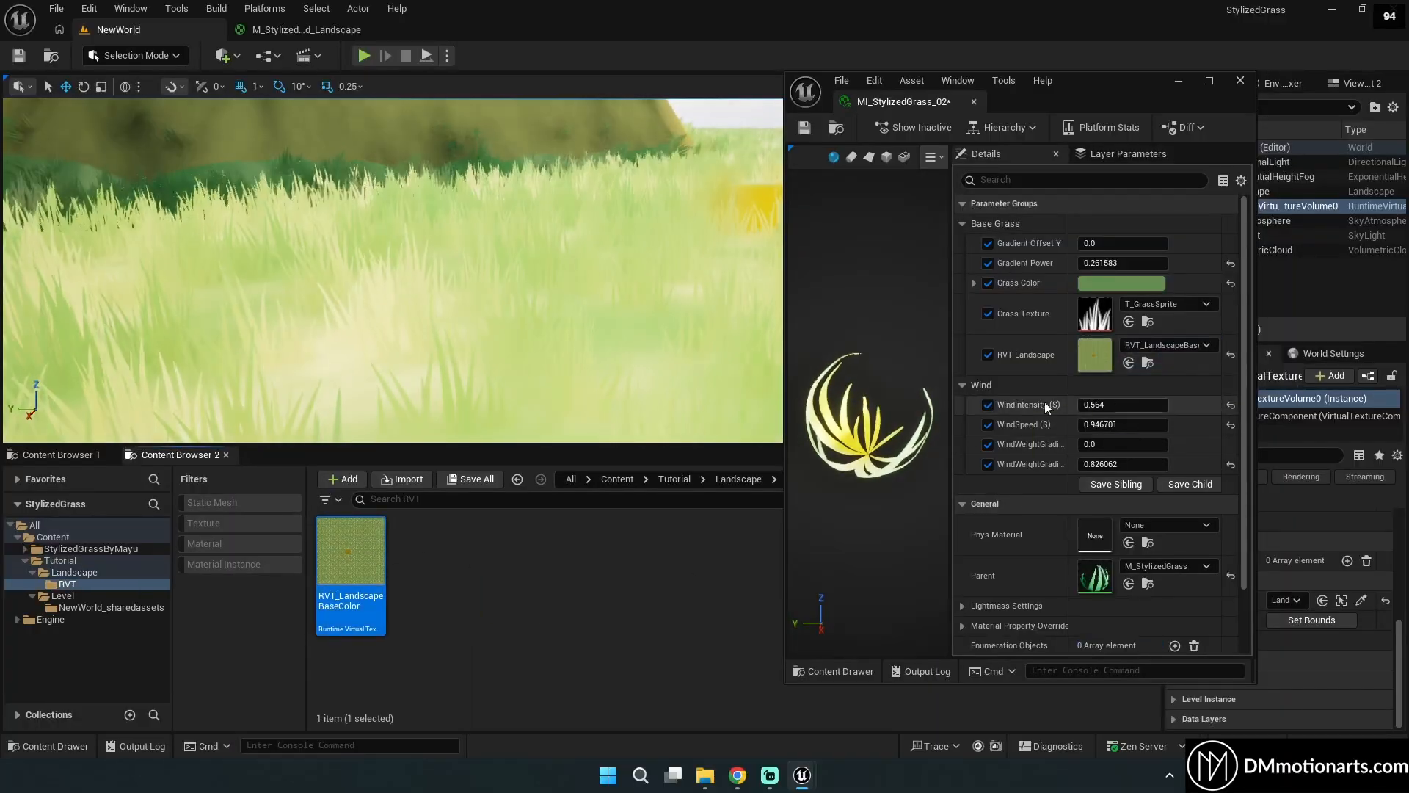
right_drag(698, 340, 723, 378)
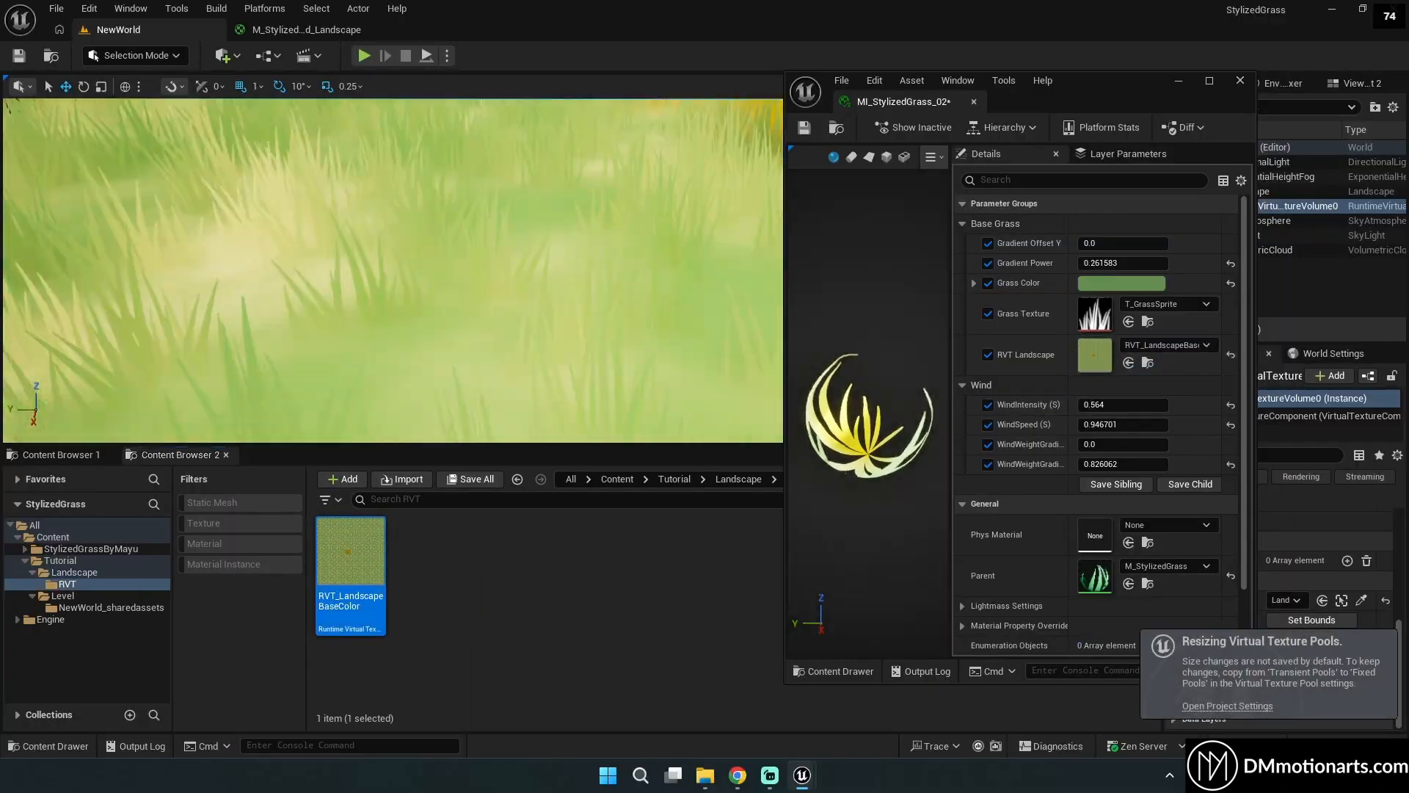
key(s)
right_drag(631, 334, 642, 292)
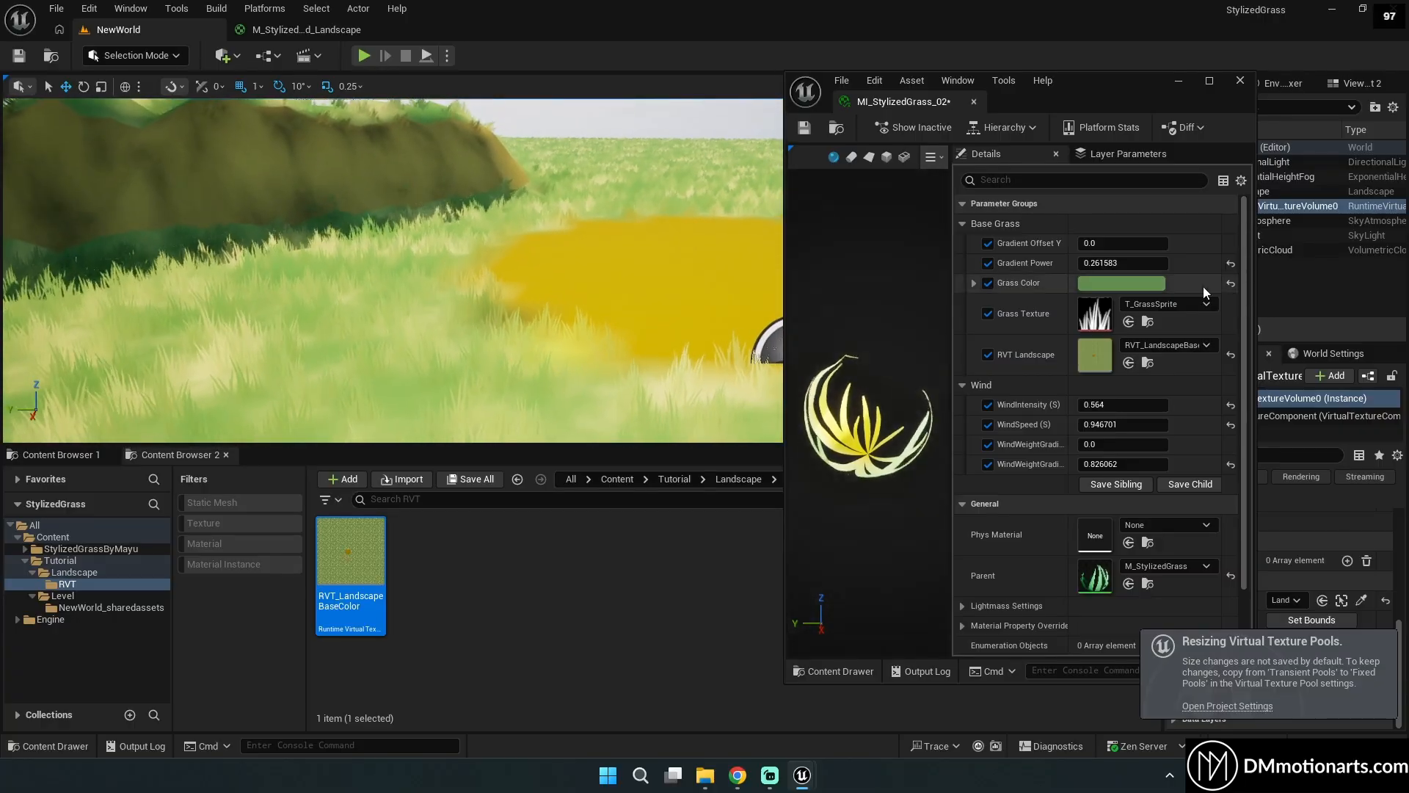
Try the Default (Epic) viewport scalability preset on the grass, and set the scalability back to High.
click(1178, 80)
click(1033, 86)
mouse_move(1058, 177)
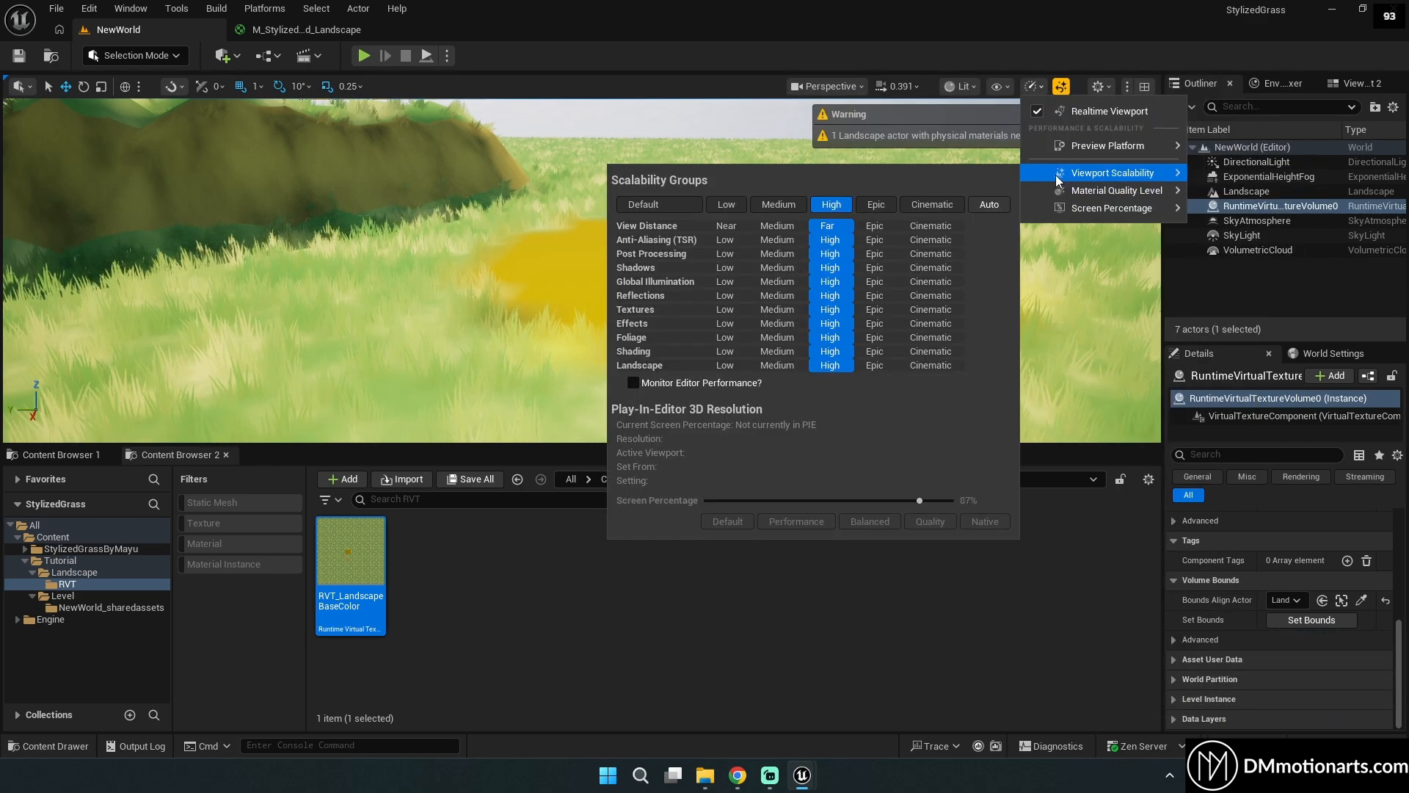
click(719, 211)
right_drag(543, 294, 470, 290)
click(1033, 86)
mouse_move(1063, 173)
click(849, 205)
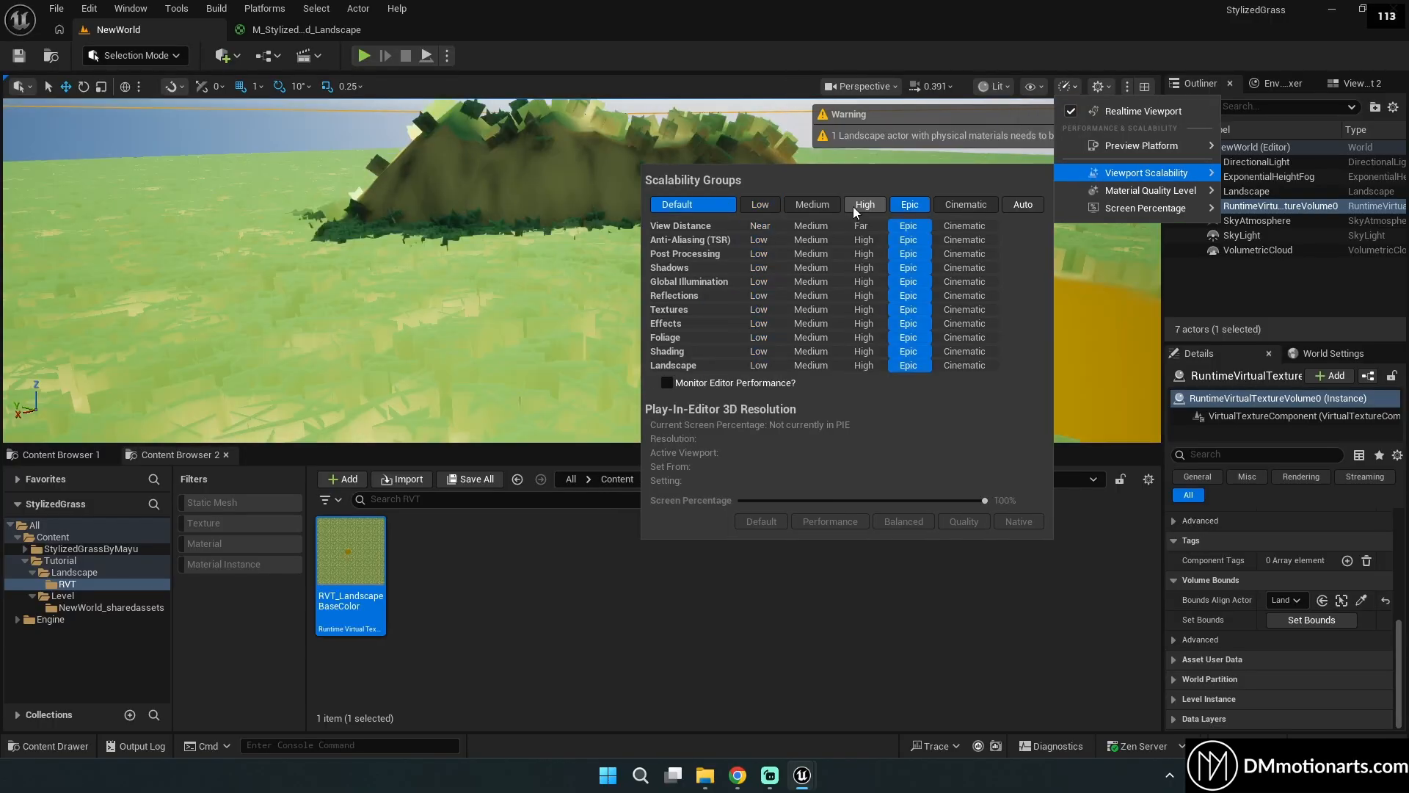
Inspect the blended grass around the hill from several angles and bring the MI_StylizedGrass_02 editor back into view.
key(w)
right_drag(587, 279, 609, 256)
key(s)
right_drag(425, 337, 330, 309)
key(d)
right_drag(525, 272, 678, 367)
mouse_move(804, 771)
click(866, 713)
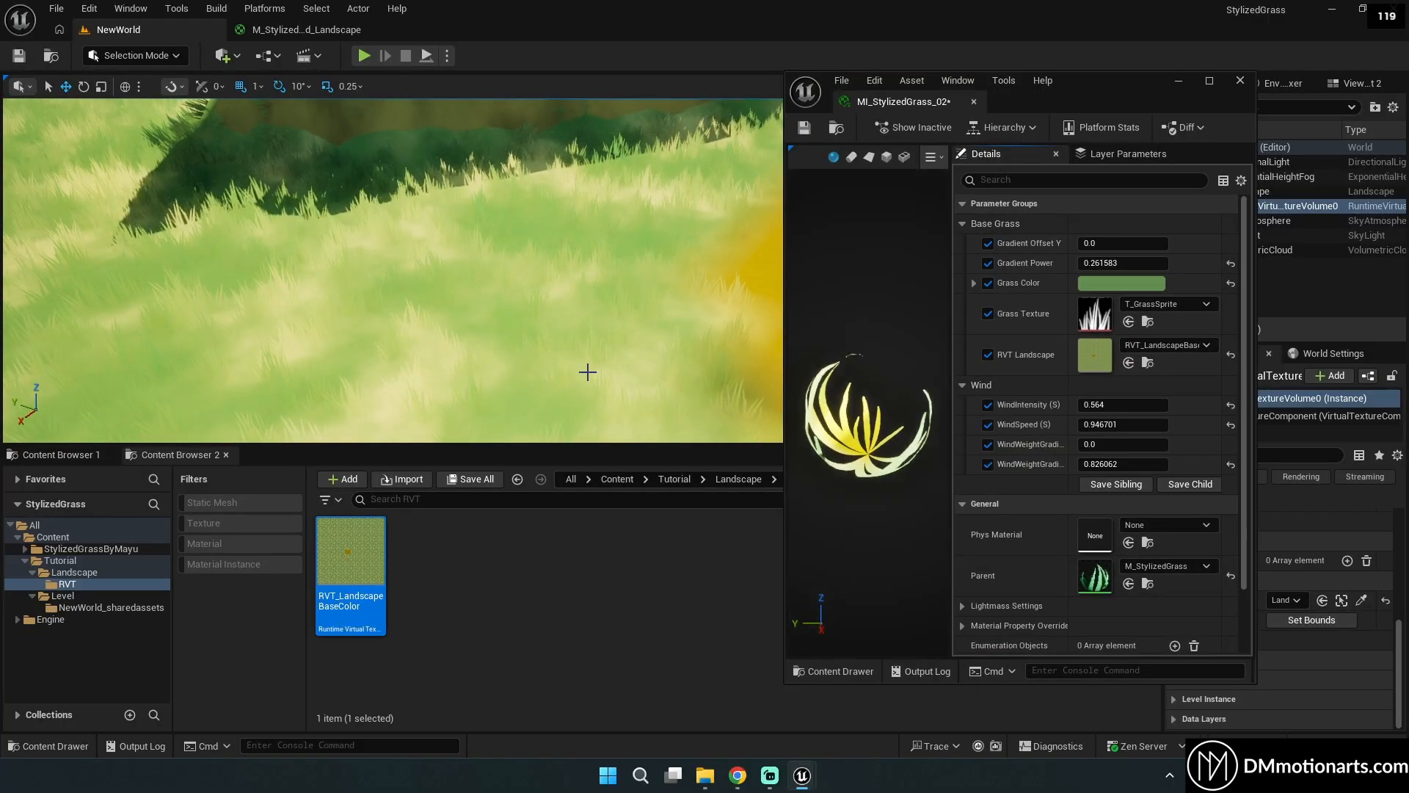
Try another Grass Color with the landscape virtual texture assigned, and cancel the color change.
right_drag(624, 316, 639, 268)
click(1110, 284)
mouse_move(893, 372)
mouse_down()
mouse_move(891, 352)
mouse_move(825, 350)
mouse_move(820, 415)
mouse_move(919, 400)
mouse_move(916, 376)
mouse_up()
click(1087, 643)
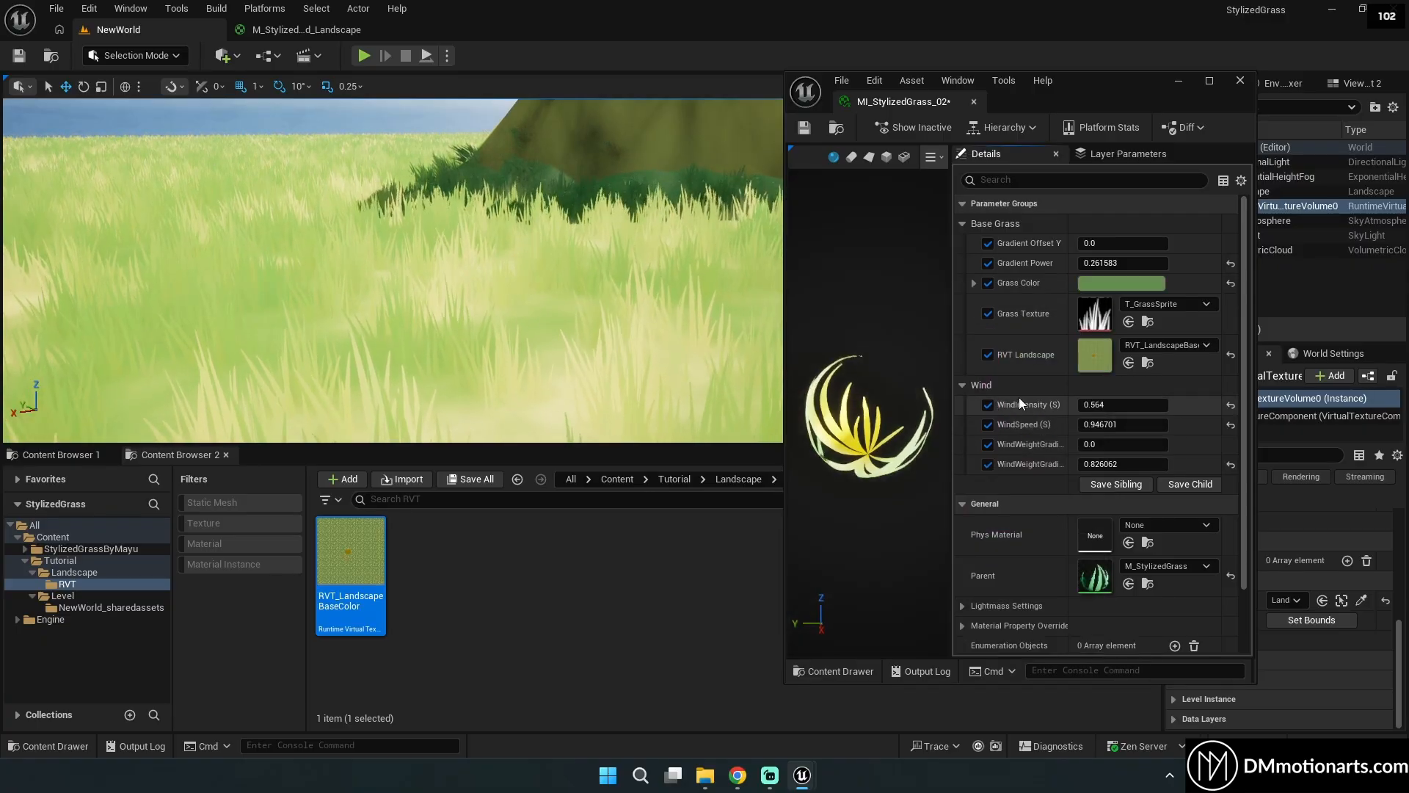
Try a different WindIntensity and undo it, and set WindSpeed to 1.846678.
scroll(1035, 382, down, 2)
drag(1115, 361, 1117, 363)
drag(1106, 377, 1106, 377)
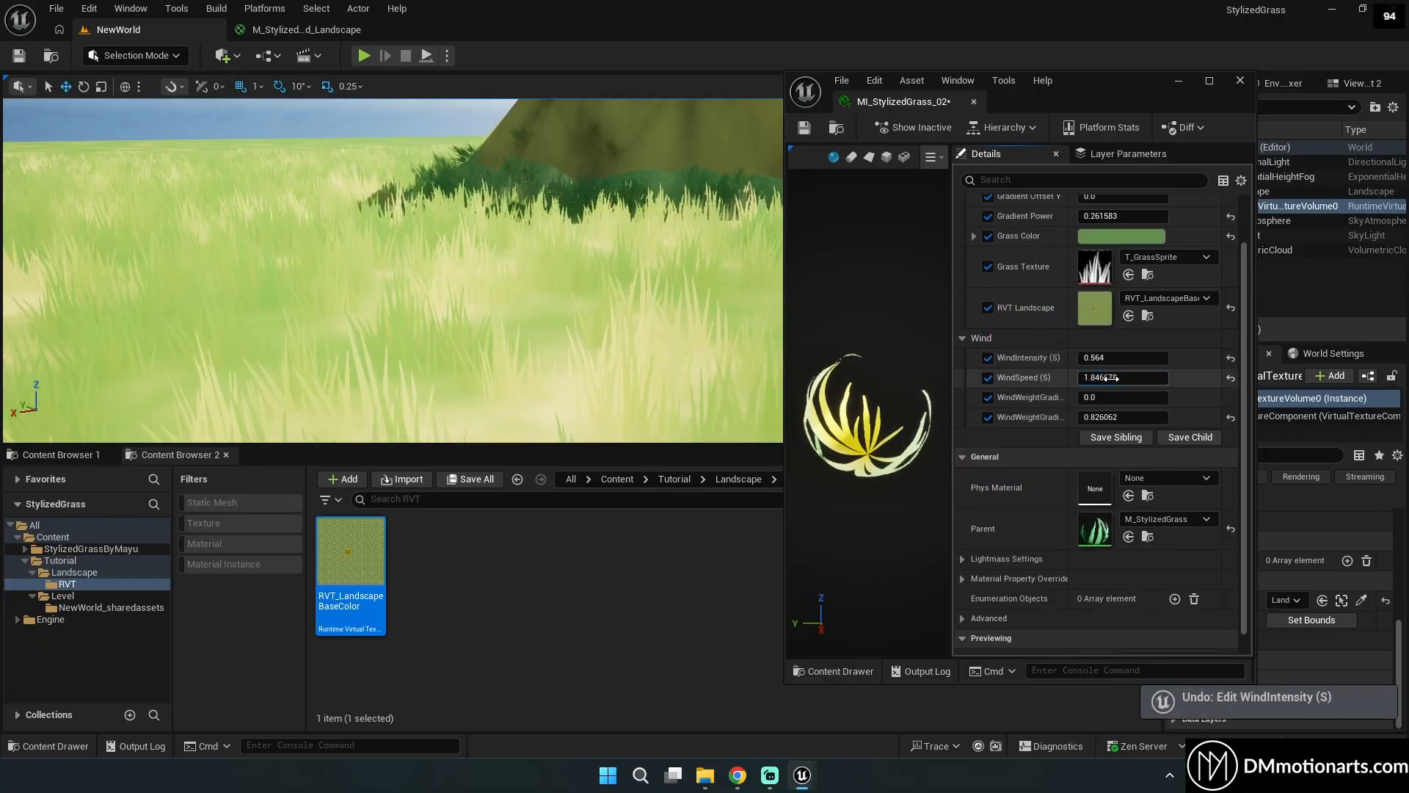
key(ctrl+z)
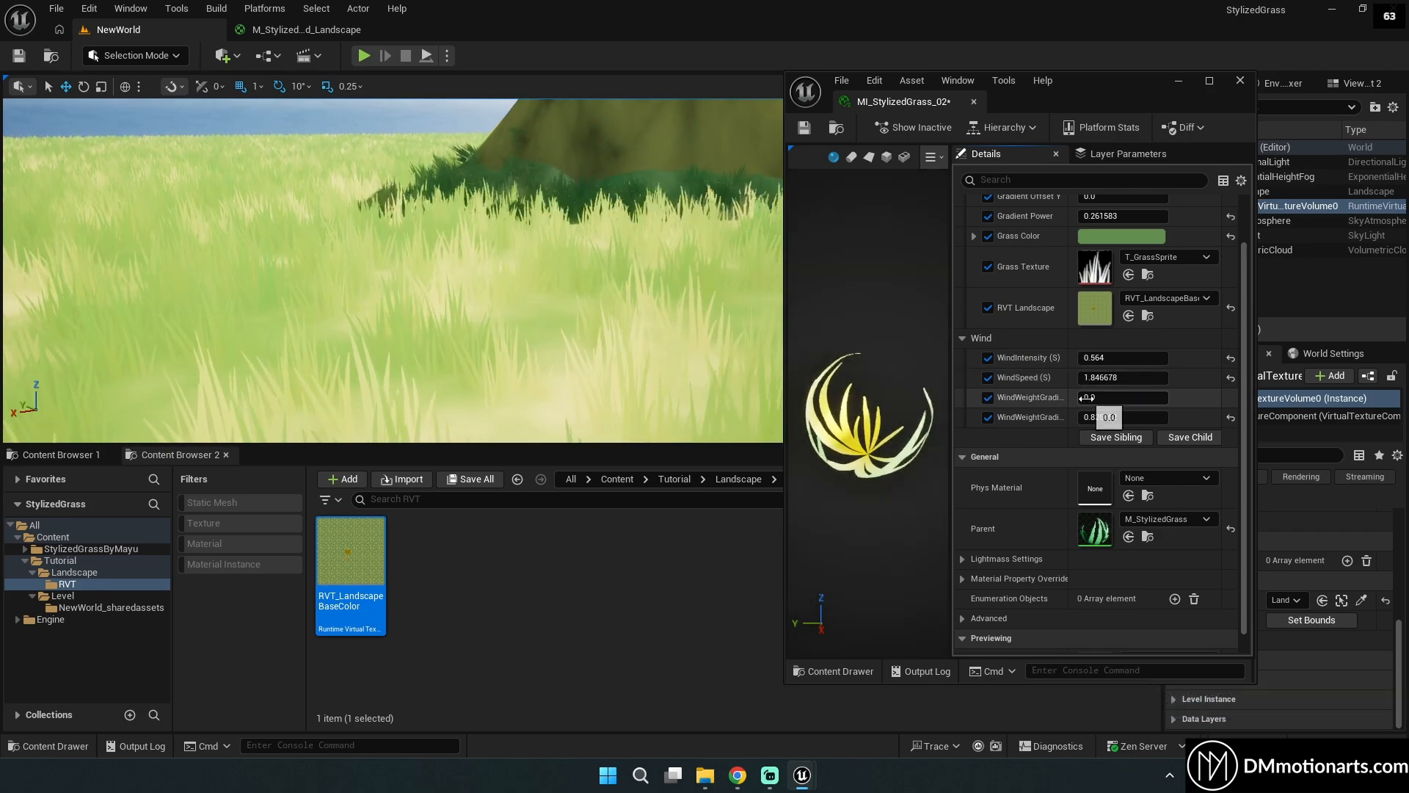
Try a different wind weight gradient offset, undo it and look closely at the base of the grass.
mouse_move(1094, 397)
mouse_down()
mouse_move(1123, 397)
mouse_move(1106, 397)
mouse_up()
key(ctrl+z)
right_drag(682, 311, 584, 335)
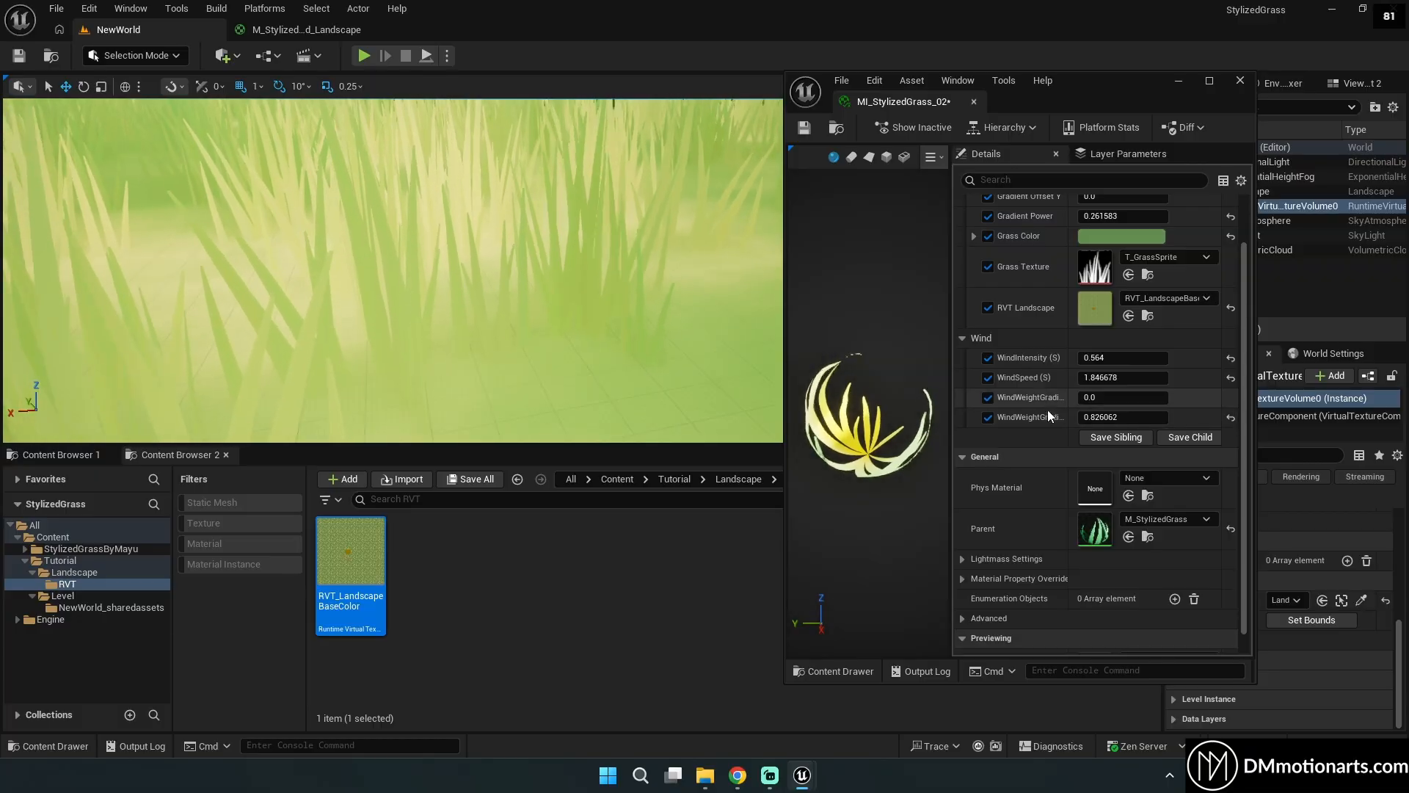
Open the parent material M_StylizedGrass and examine the wind weight mask nodes in its graph.
drag(952, 376, 979, 376)
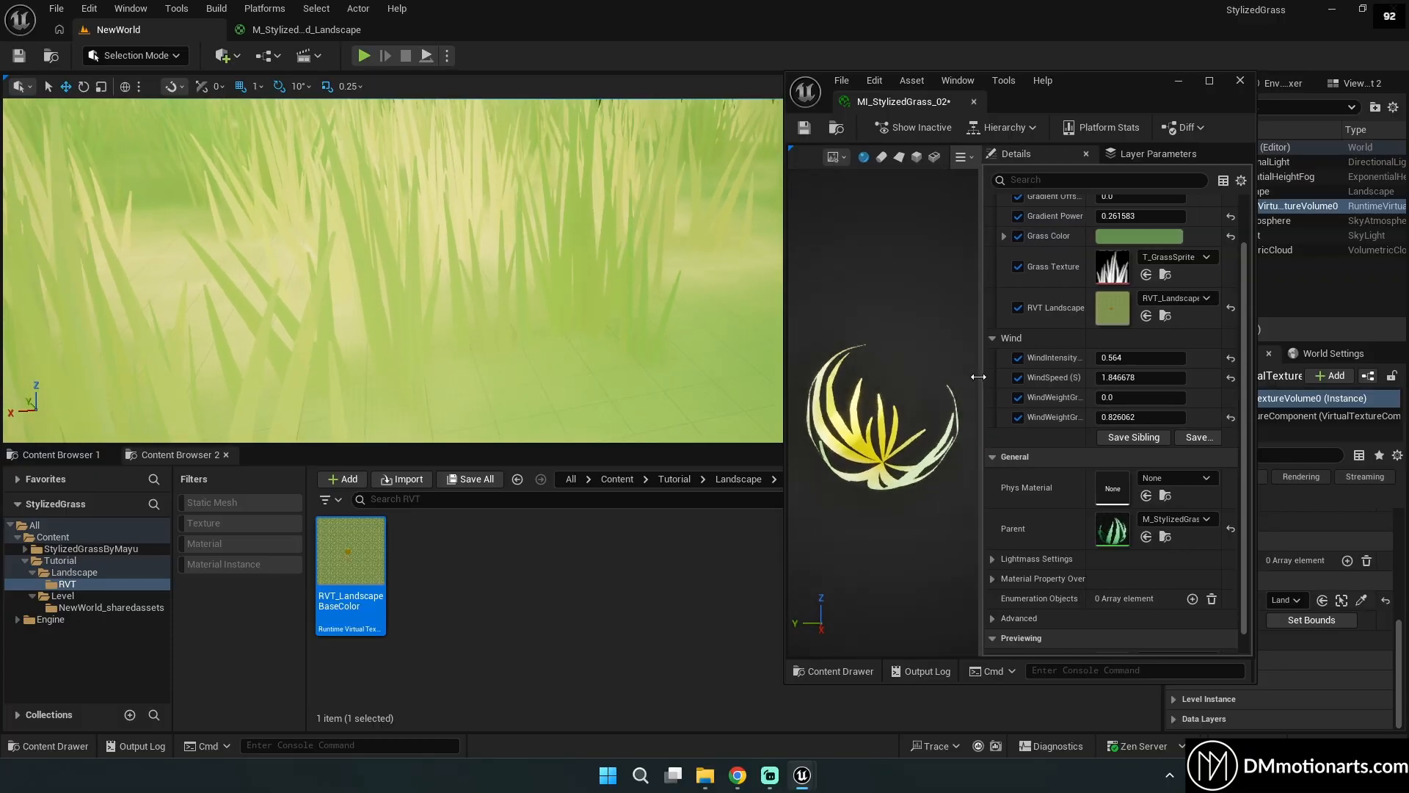
double_click(1111, 530)
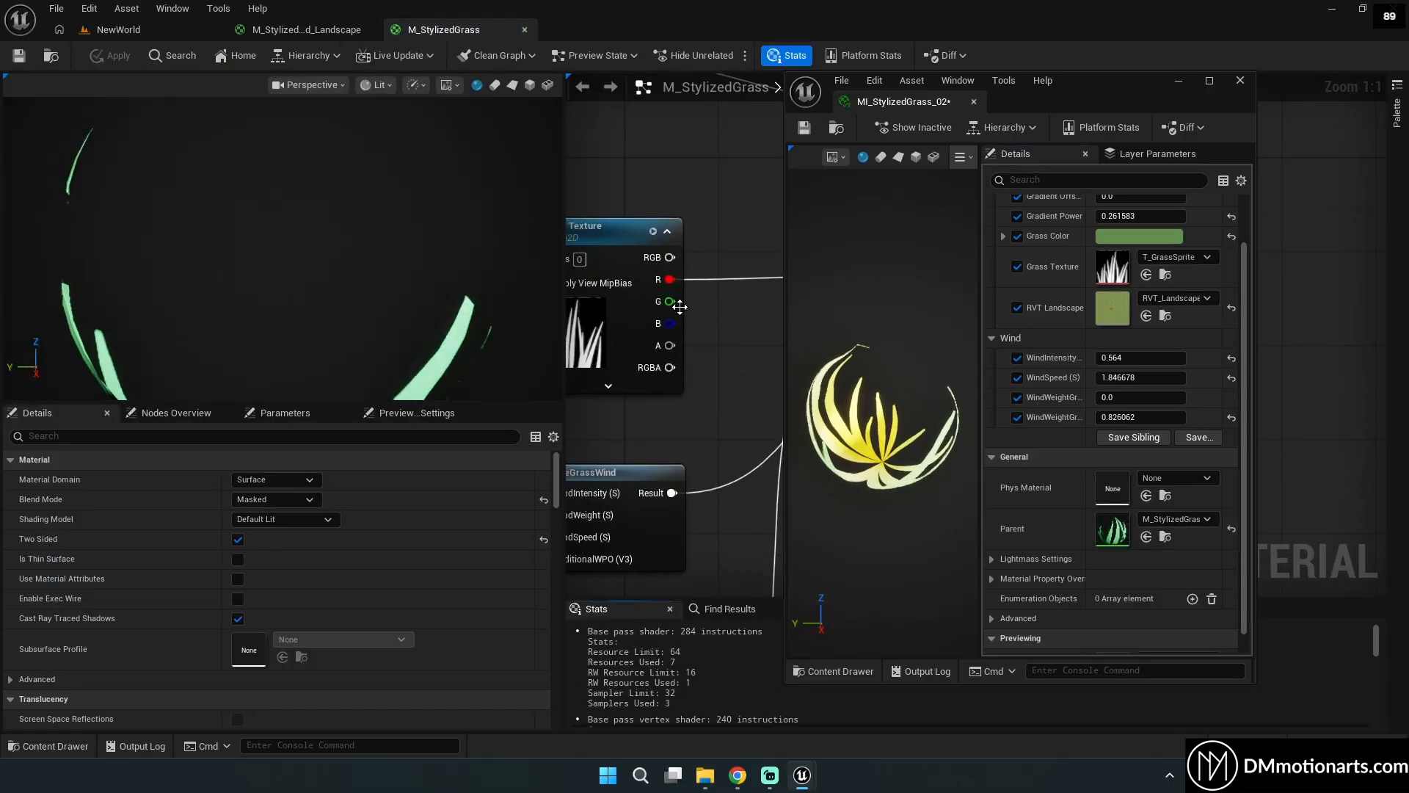
scroll(718, 309, down, 2)
right_drag(718, 309, 1025, 360)
scroll(870, 355, up, 3)
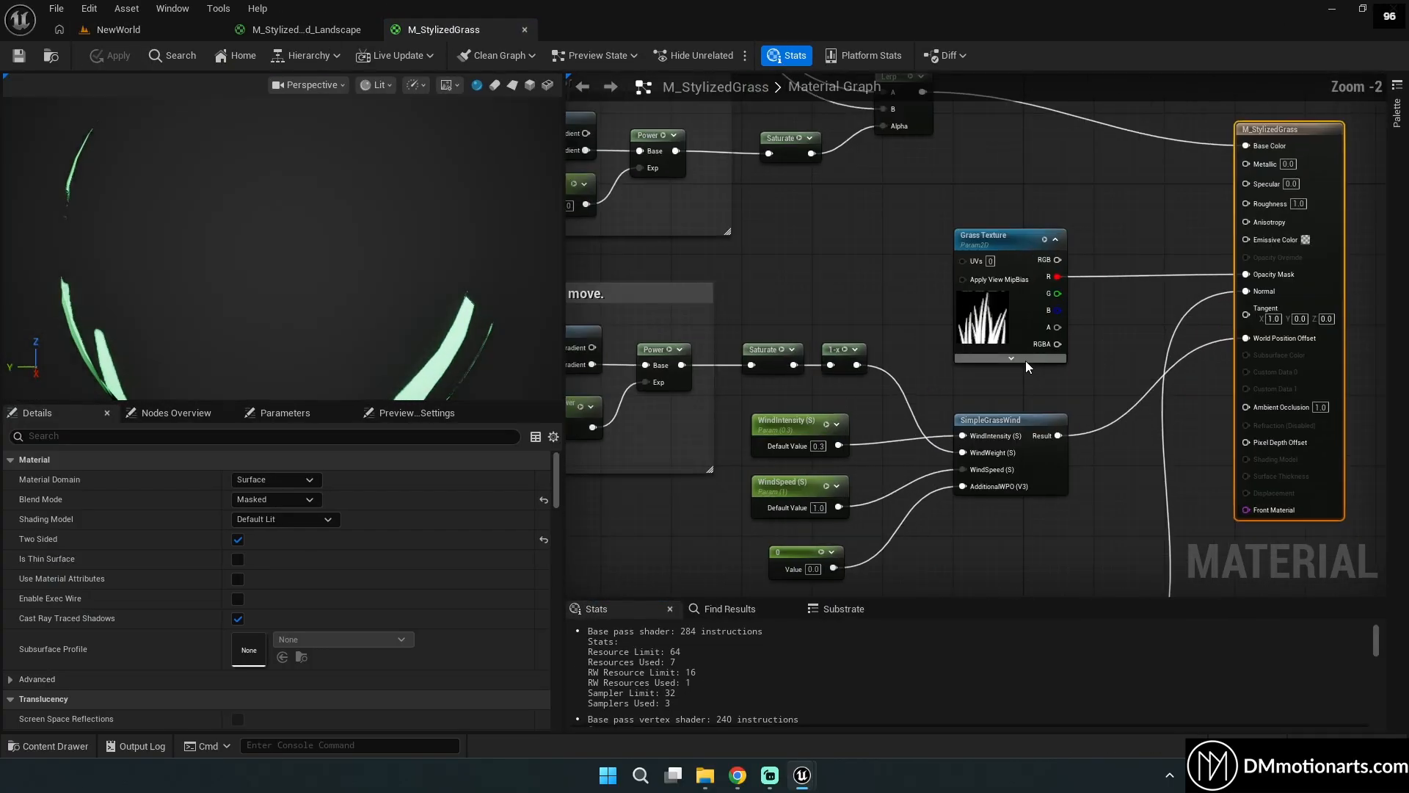
right_drag(1006, 411, 1139, 350)
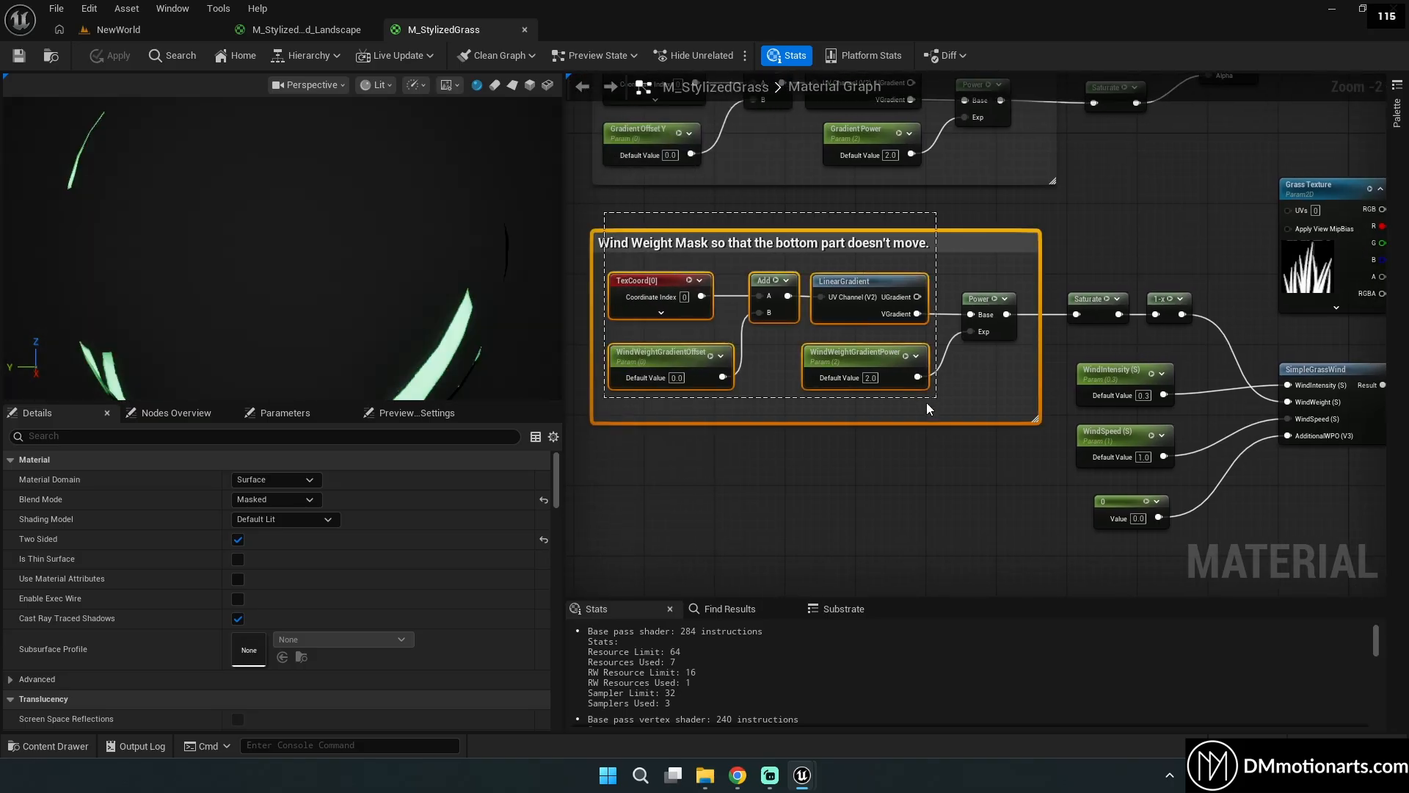
drag(1019, 447, 1020, 447)
Connect the wind mask's 1-x output to the material's Base Color and apply the change.
right_drag(1122, 332, 665, 394)
scroll(775, 359, down, 1)
right_drag(777, 356, 718, 400)
scroll(719, 400, up, 1)
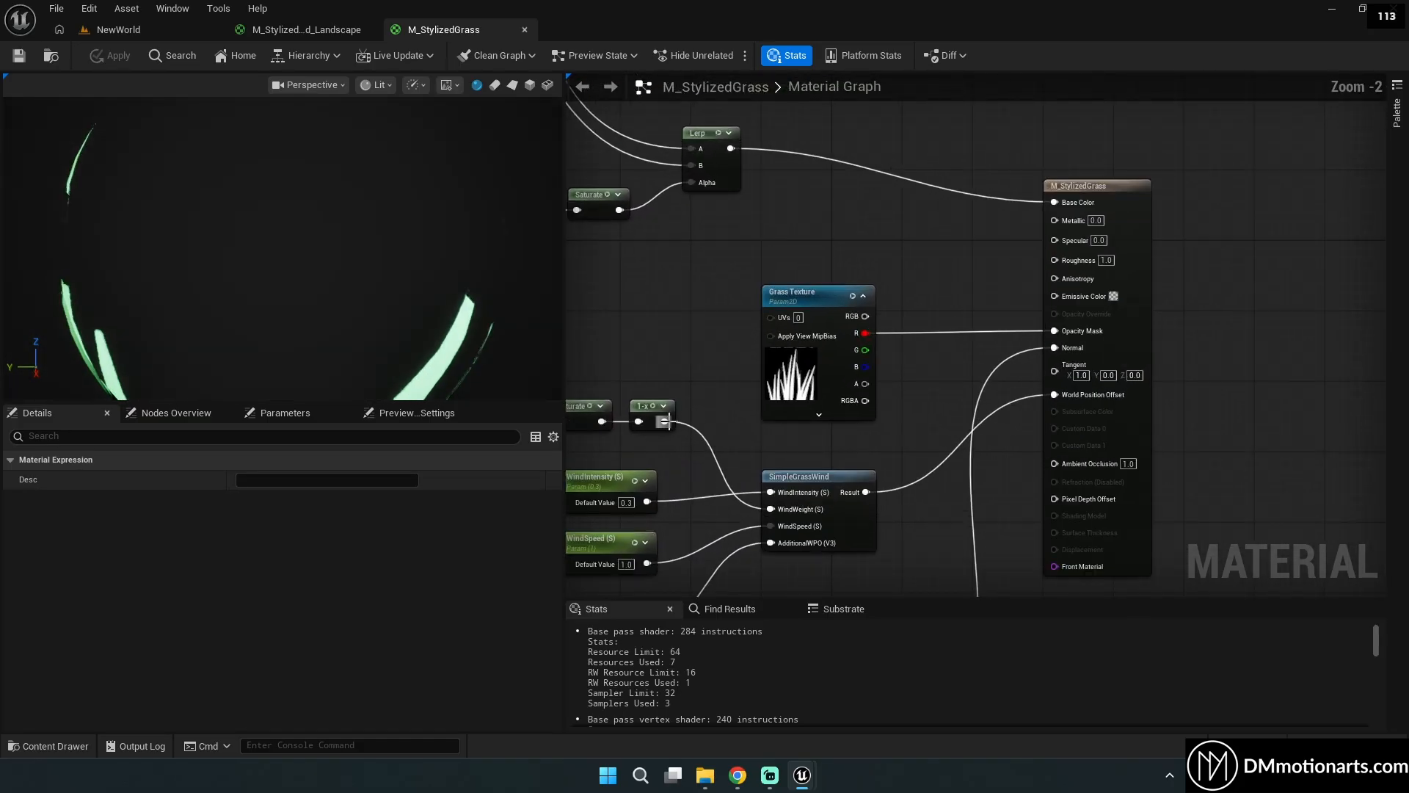
drag(1070, 204, 1070, 204)
click(117, 56)
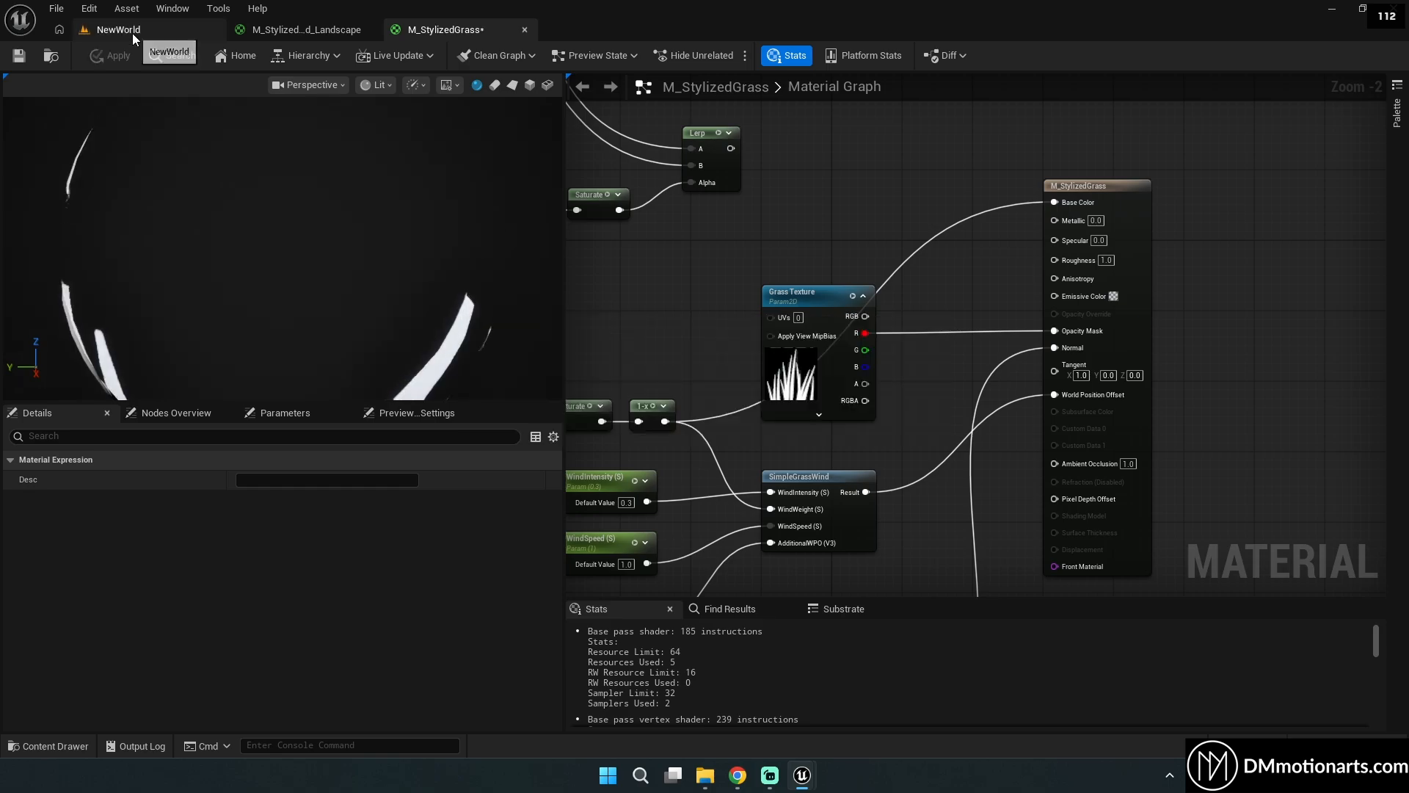
Try a WindWeightGradientOffset of 0.376 and a lower wind weight gradient power in MI_StylizedGrass_02 against the level, undoing both changes.
click(132, 33)
mouse_move(824, 778)
click(882, 726)
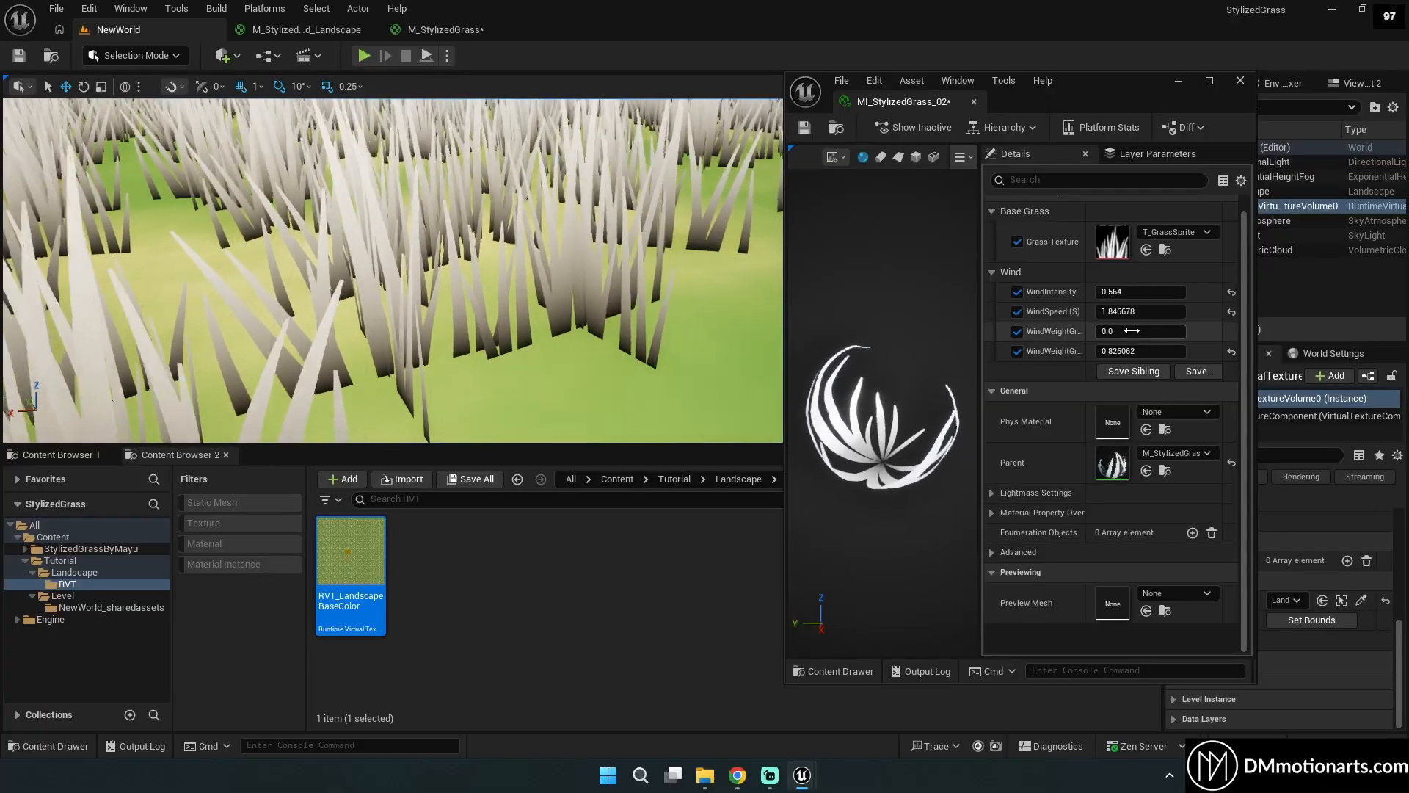
drag(1132, 331, 1135, 331)
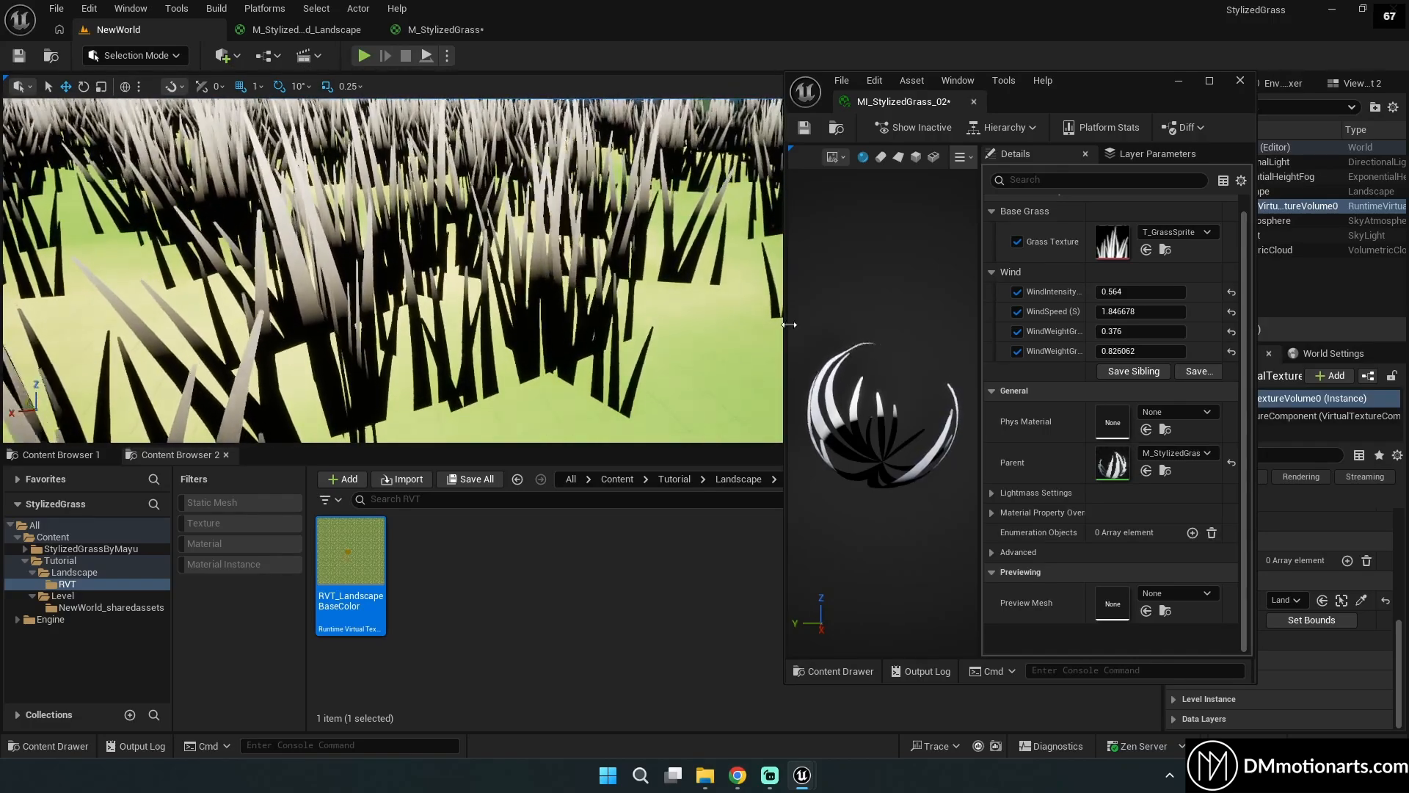
key(ctrl+shift+s)
key(ctrl+z)
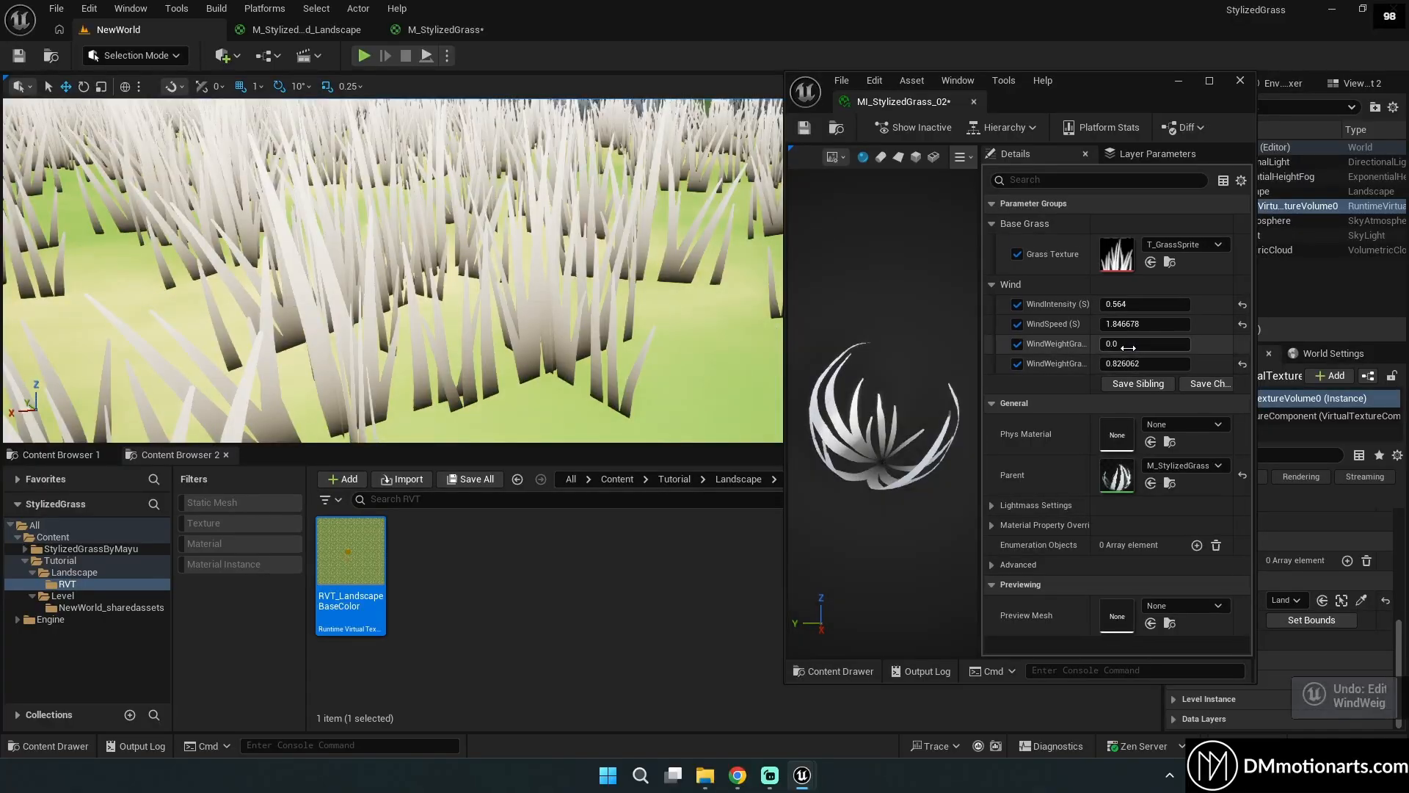
mouse_move(1140, 361)
mouse_down()
mouse_move(1158, 360)
mouse_move(1116, 361)
mouse_move(1140, 360)
mouse_up()
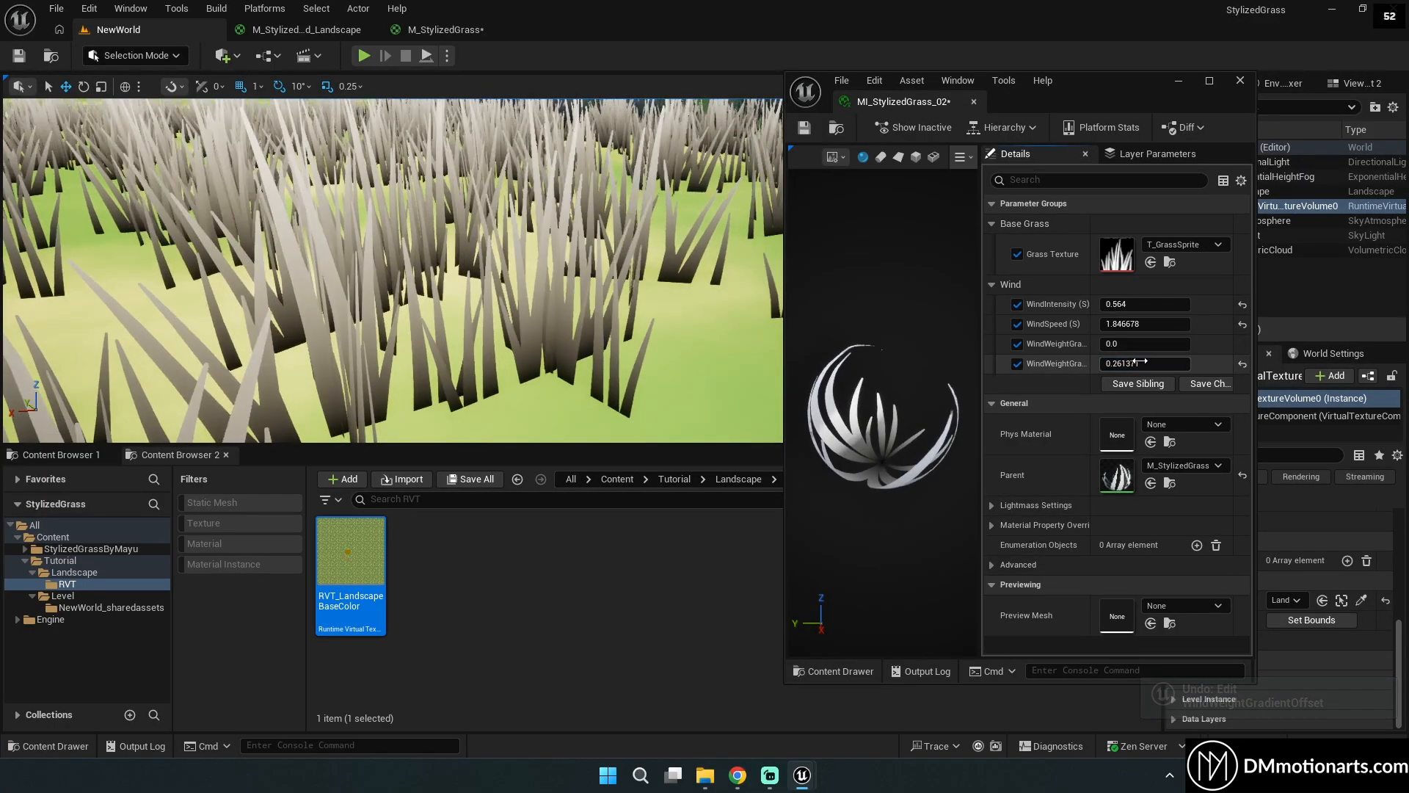
key(ctrl+z)
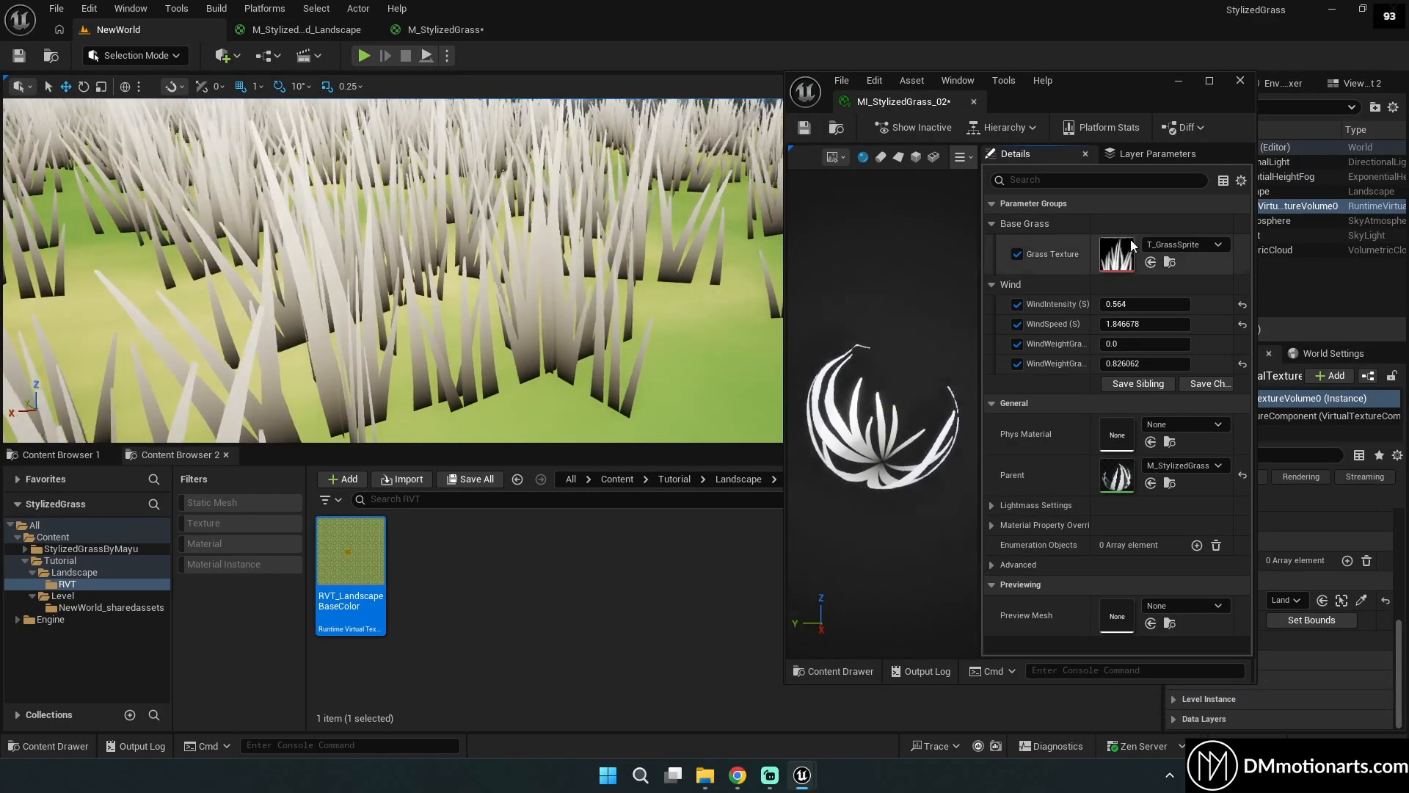
Restore the Lerp connection to Base Color in M_StylizedGrass by undoing the wiring change, and apply the material.
click(455, 30)
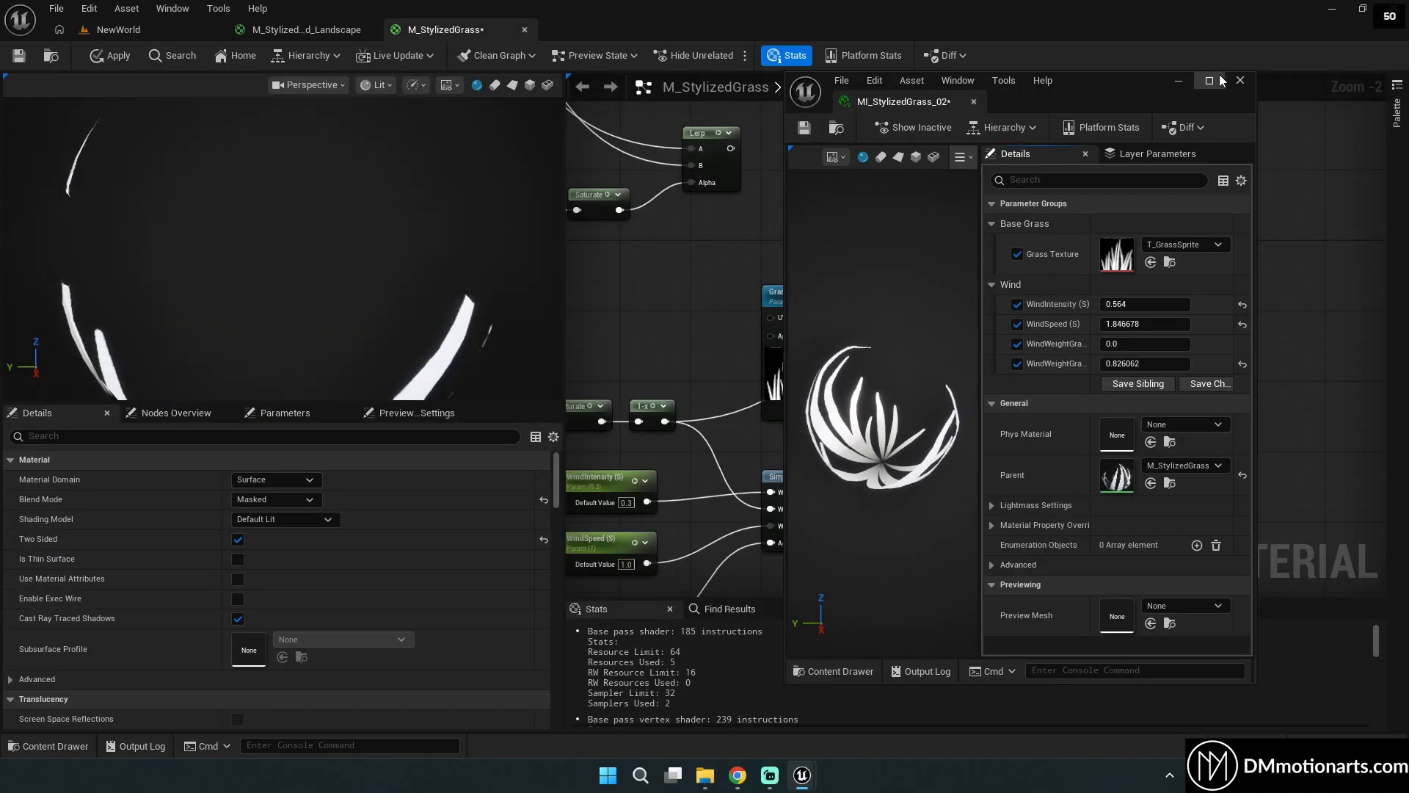
click(1179, 81)
right_drag(862, 268, 963, 242)
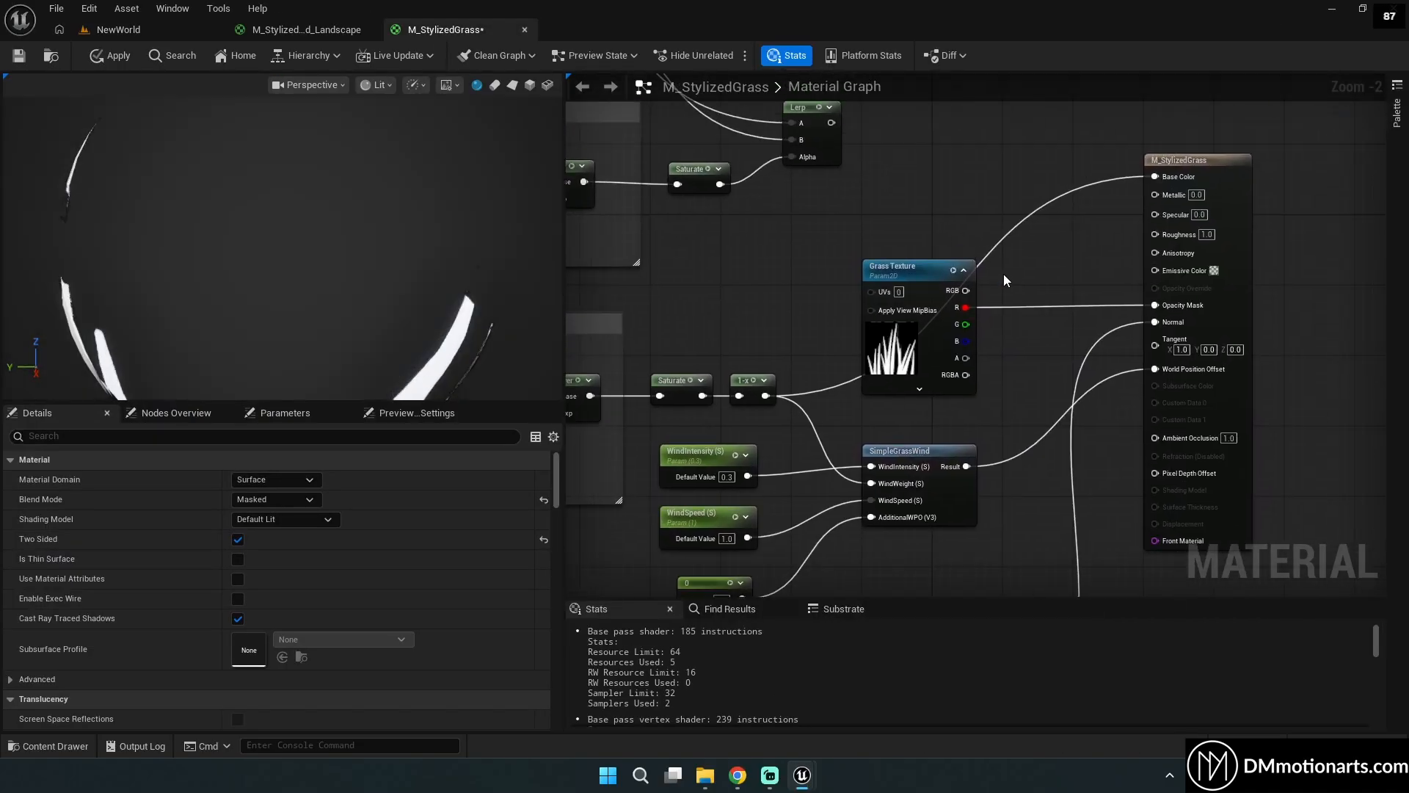
key(ctrl+z)
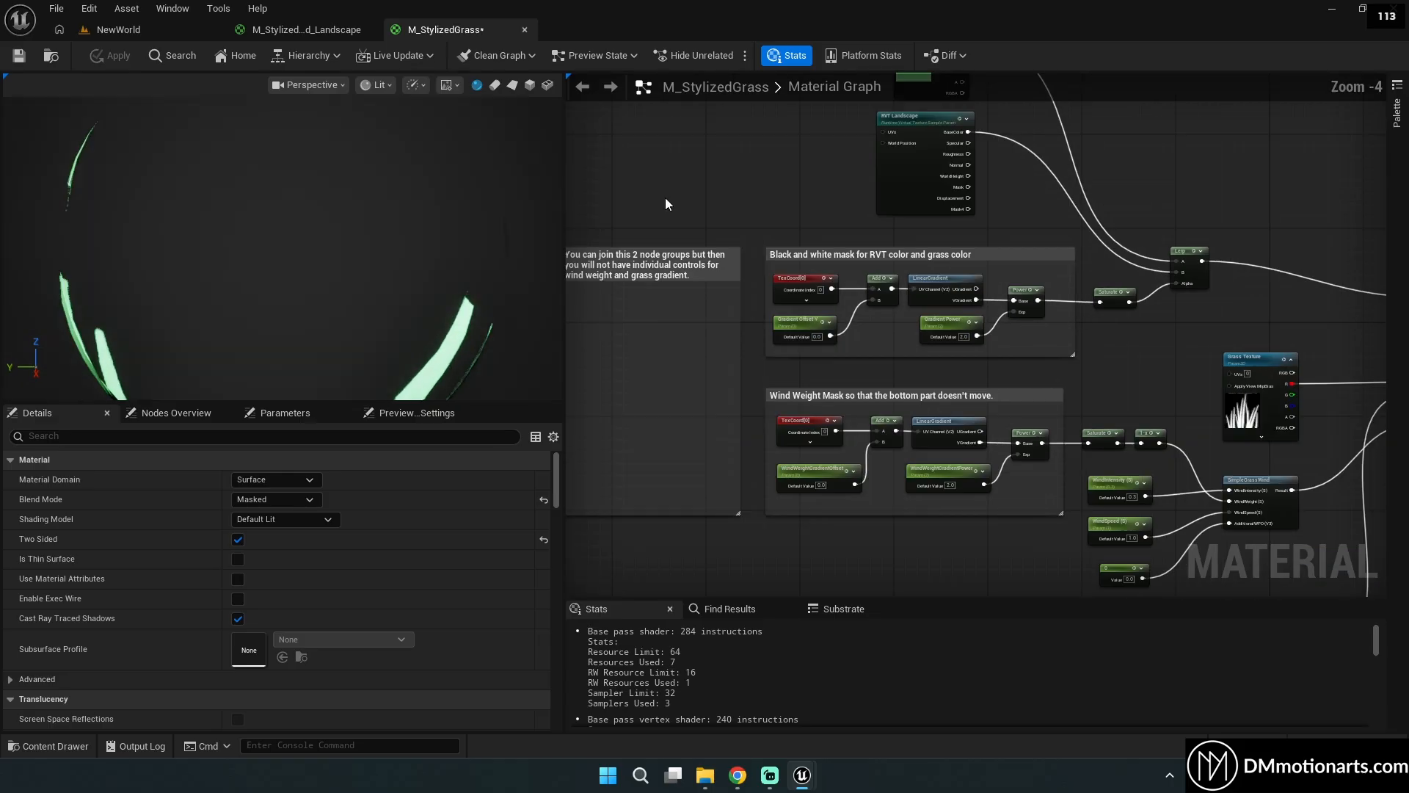
Try a purple Grass Color in MI_StylizedGrass_02 against the NewWorld level and cancel the color change.
click(78, 33)
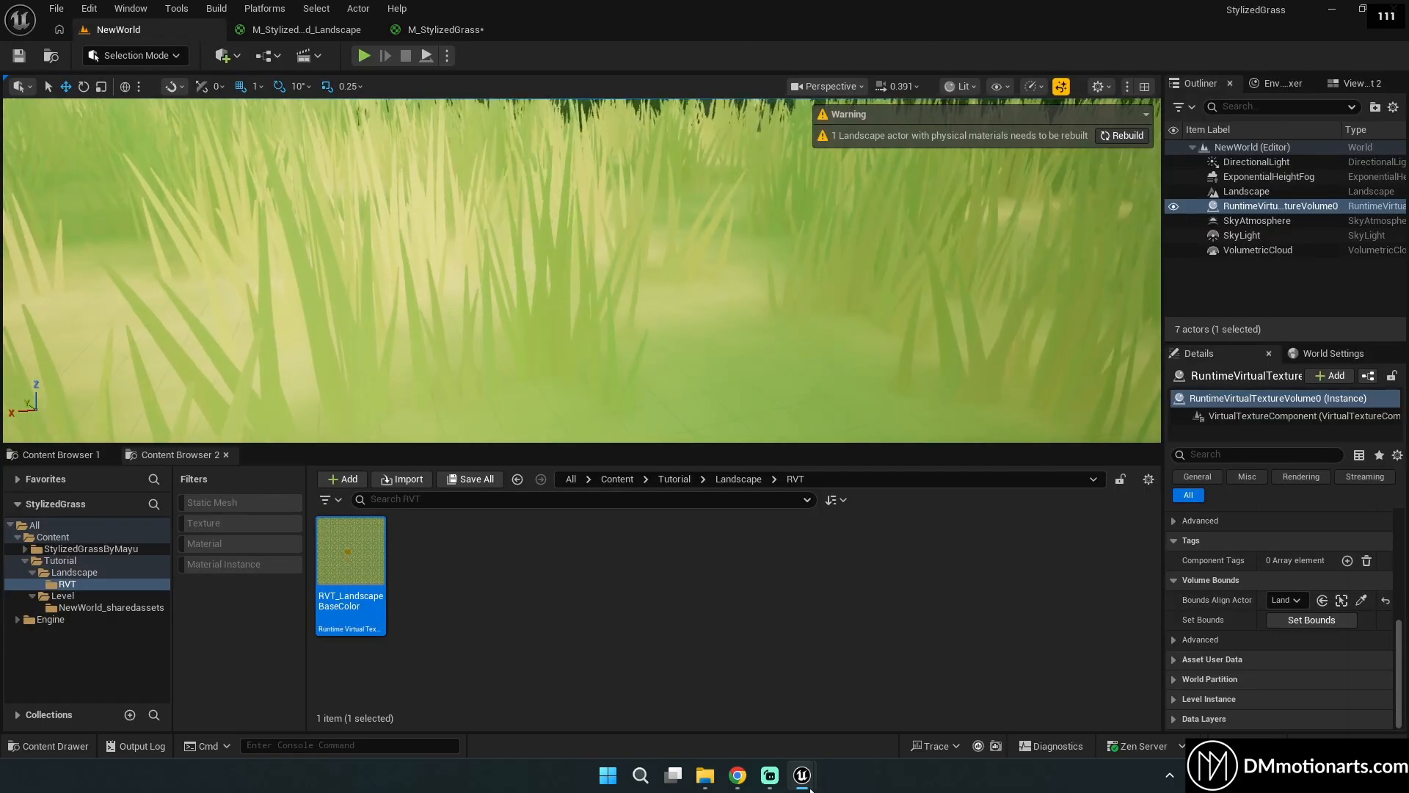
click(873, 713)
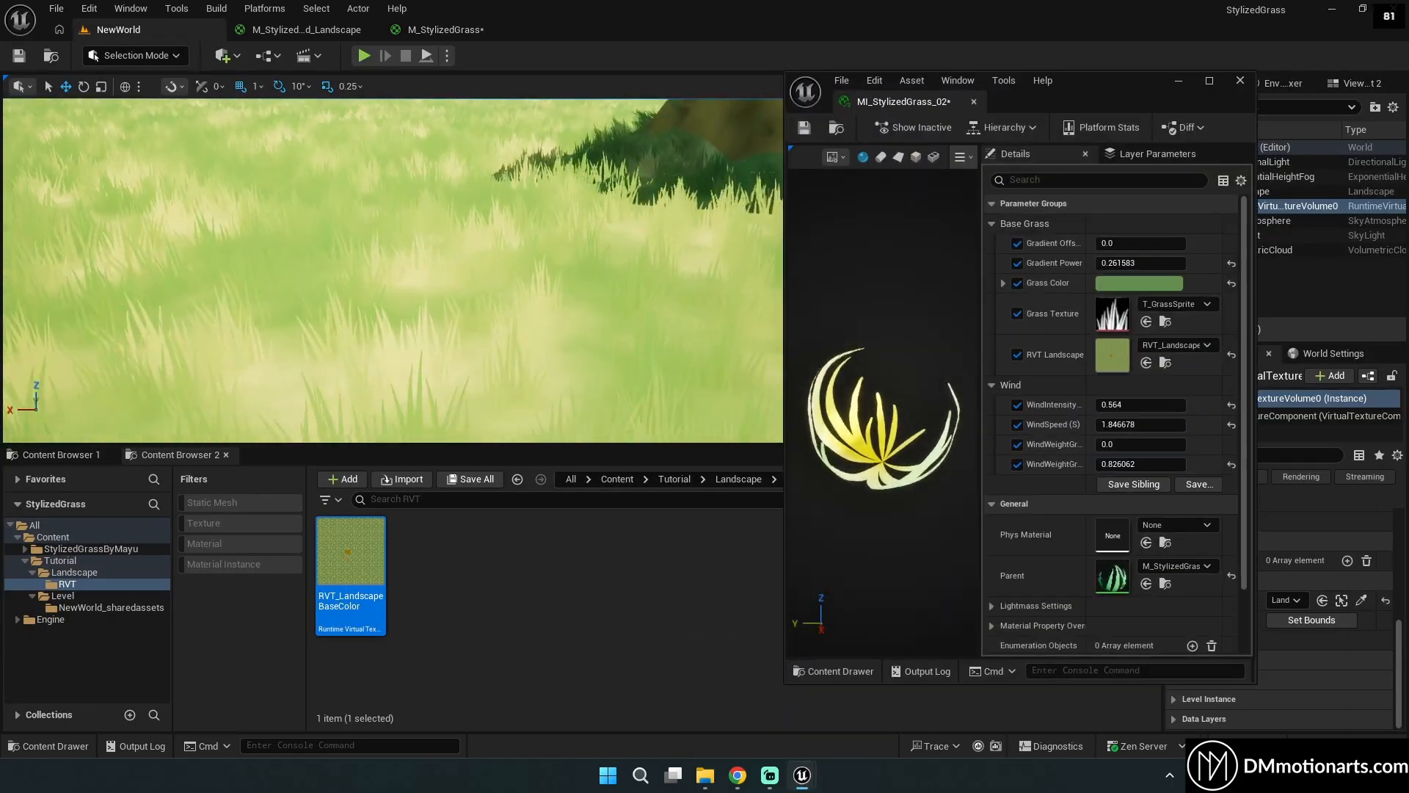
click(1098, 287)
click(832, 328)
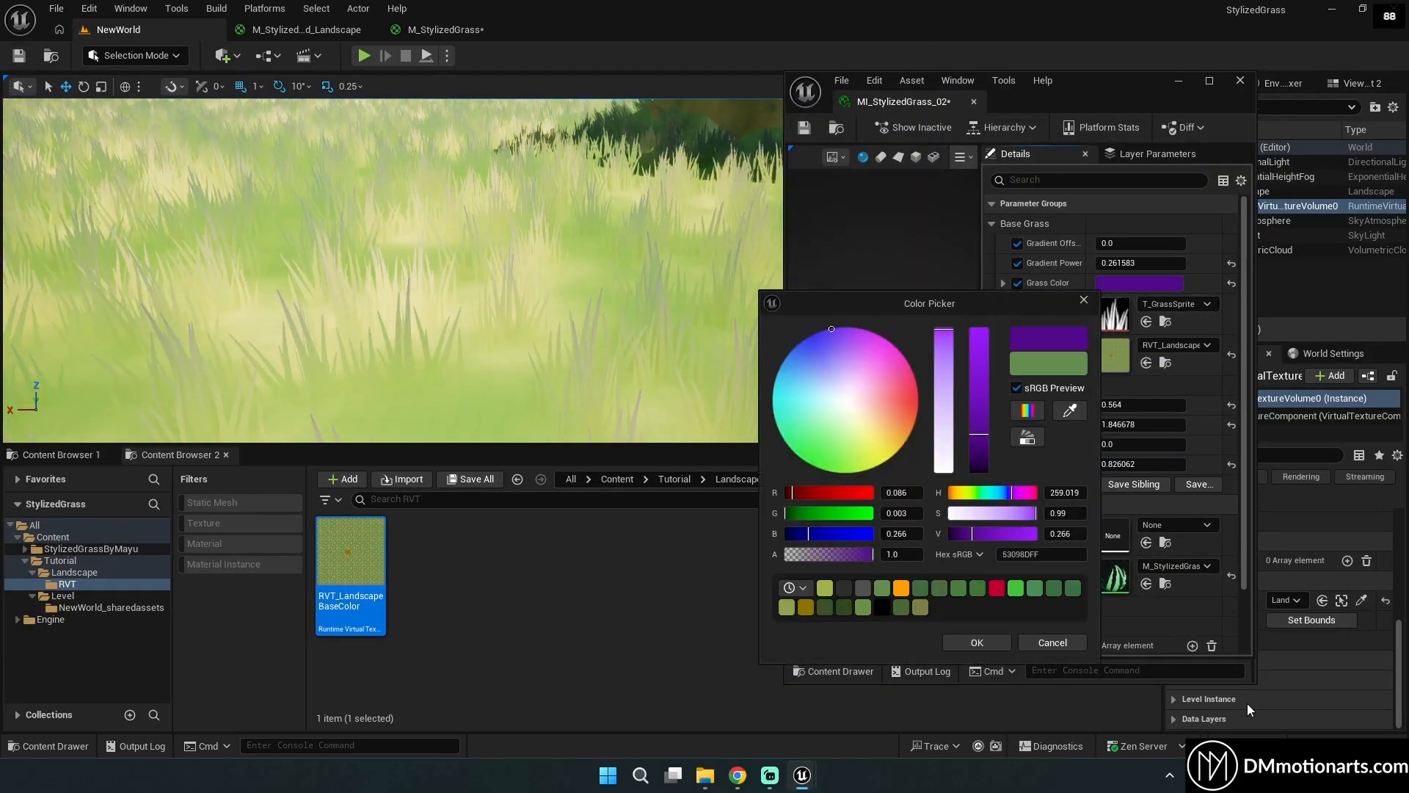
click(1053, 643)
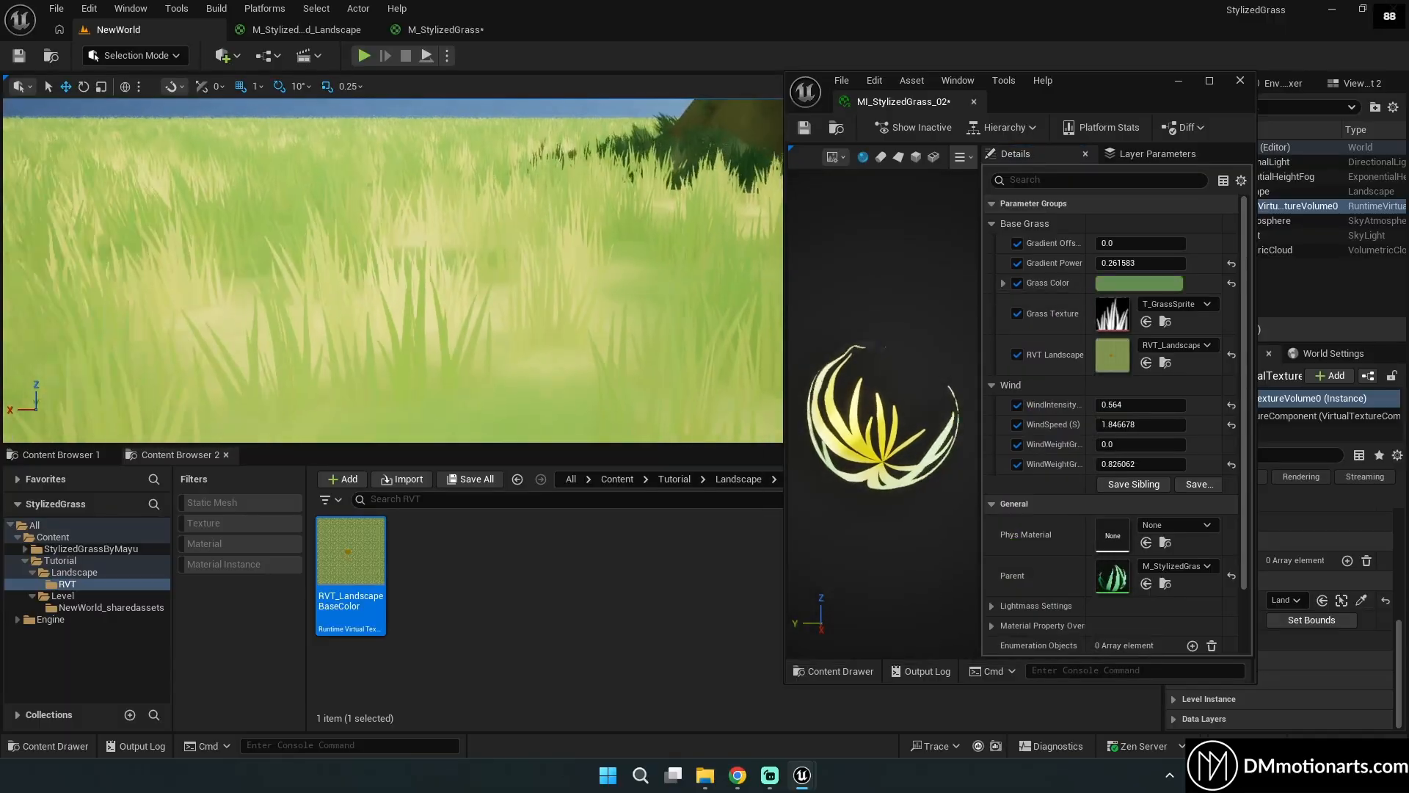
Try a Gradient Offset of about 4.57 in MI_StylizedGrass_02, inspect the grass up close, and undo the offset edits.
drag(1114, 243, 1169, 243)
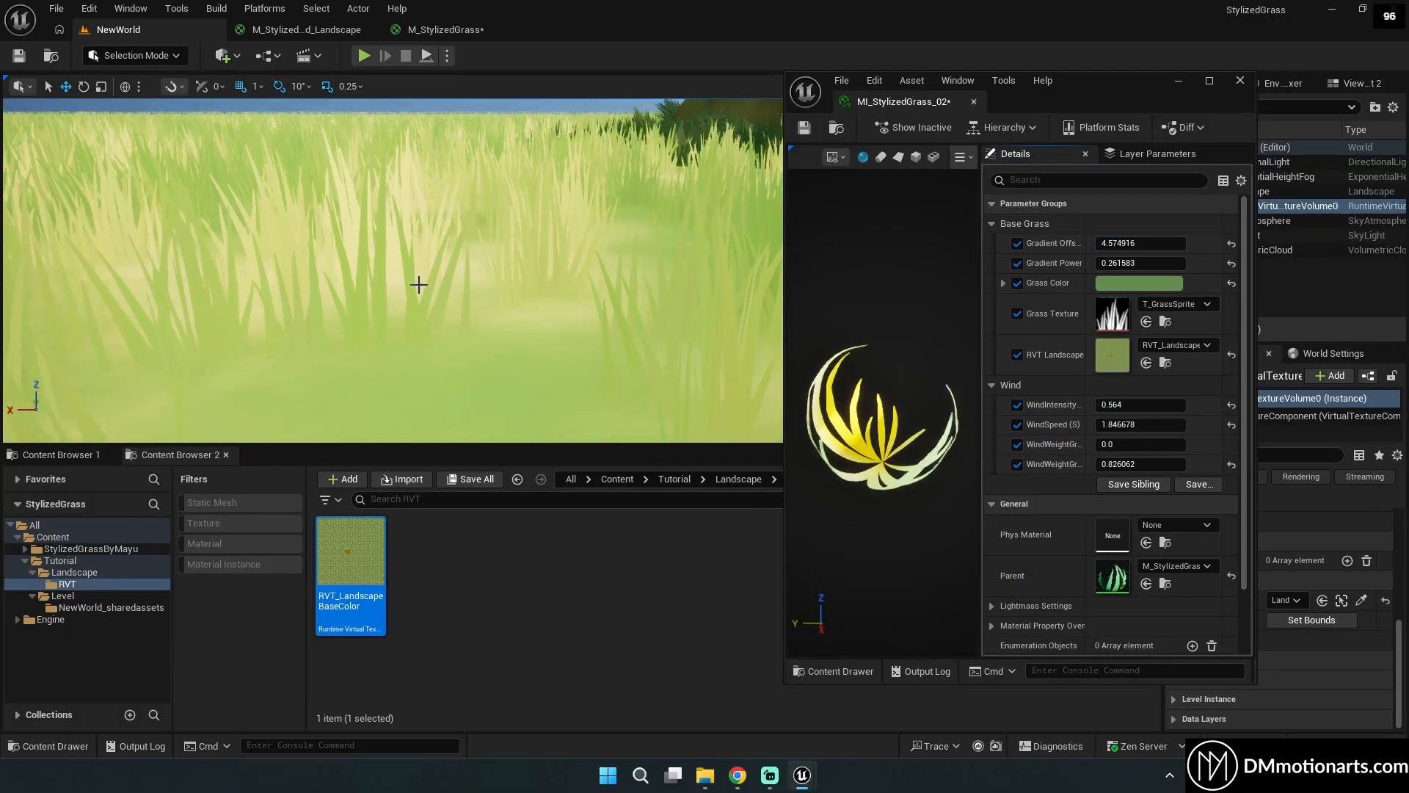
key(s)
mouse_move(418, 283)
right_down()
mouse_move(389, 295)
mouse_move(438, 290)
right_up()
key(ctrl+z)
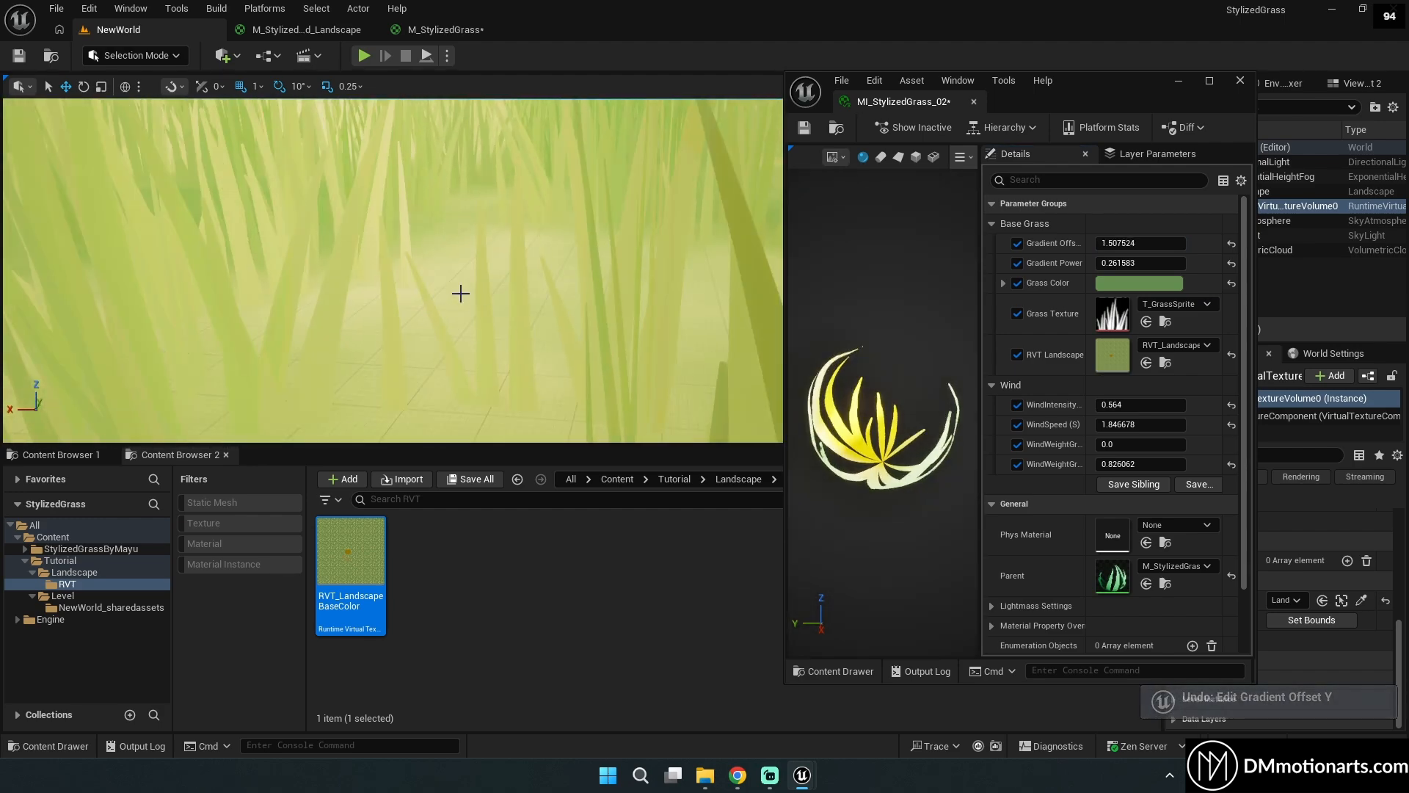
key(ctrl+z)
key(s)
mouse_move(461, 294)
right_down()
mouse_move(449, 292)
mouse_move(461, 292)
right_up()
key(w)
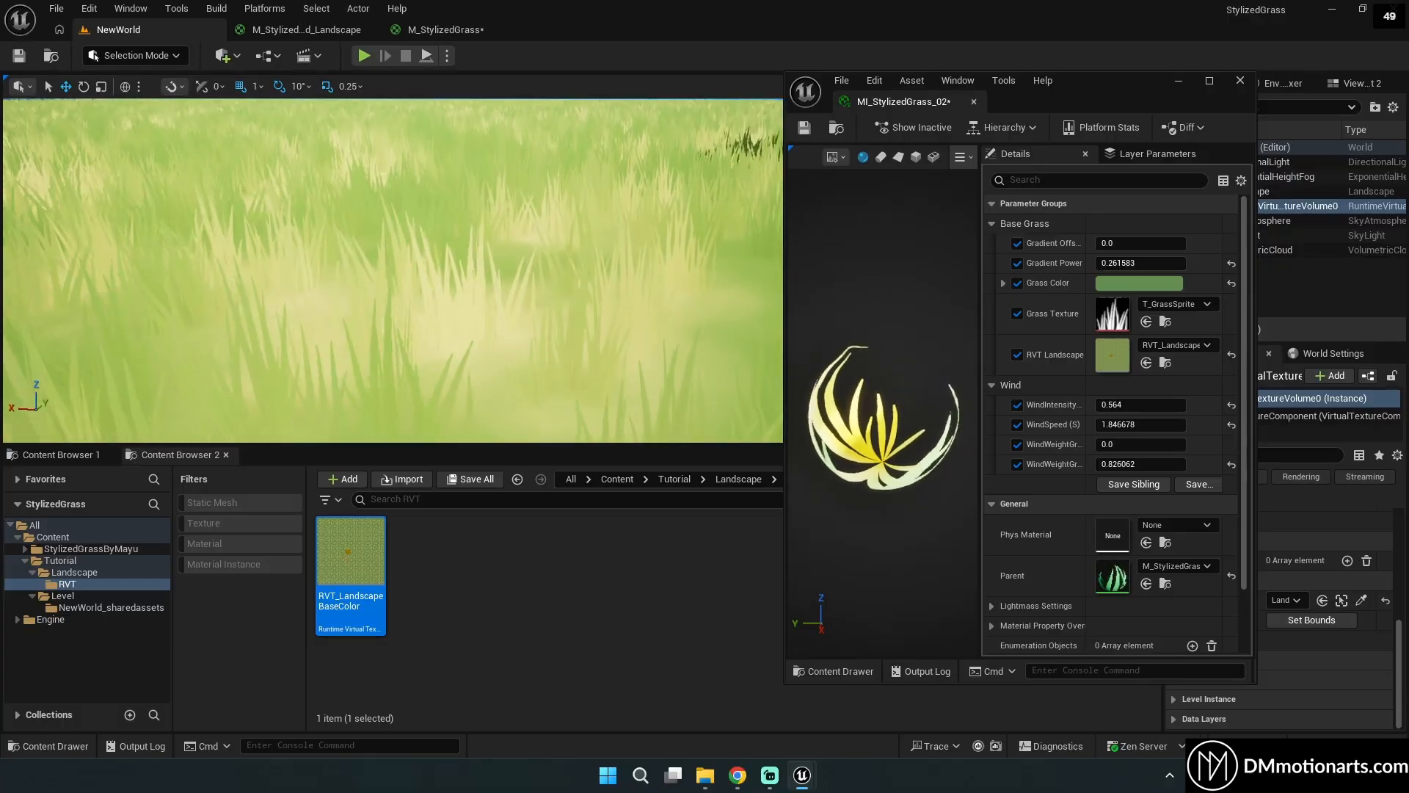
Connect the RVT Landscape node's BaseColor output directly to Base Color in M_StylizedGrass, bypassing the Lerp.
click(441, 33)
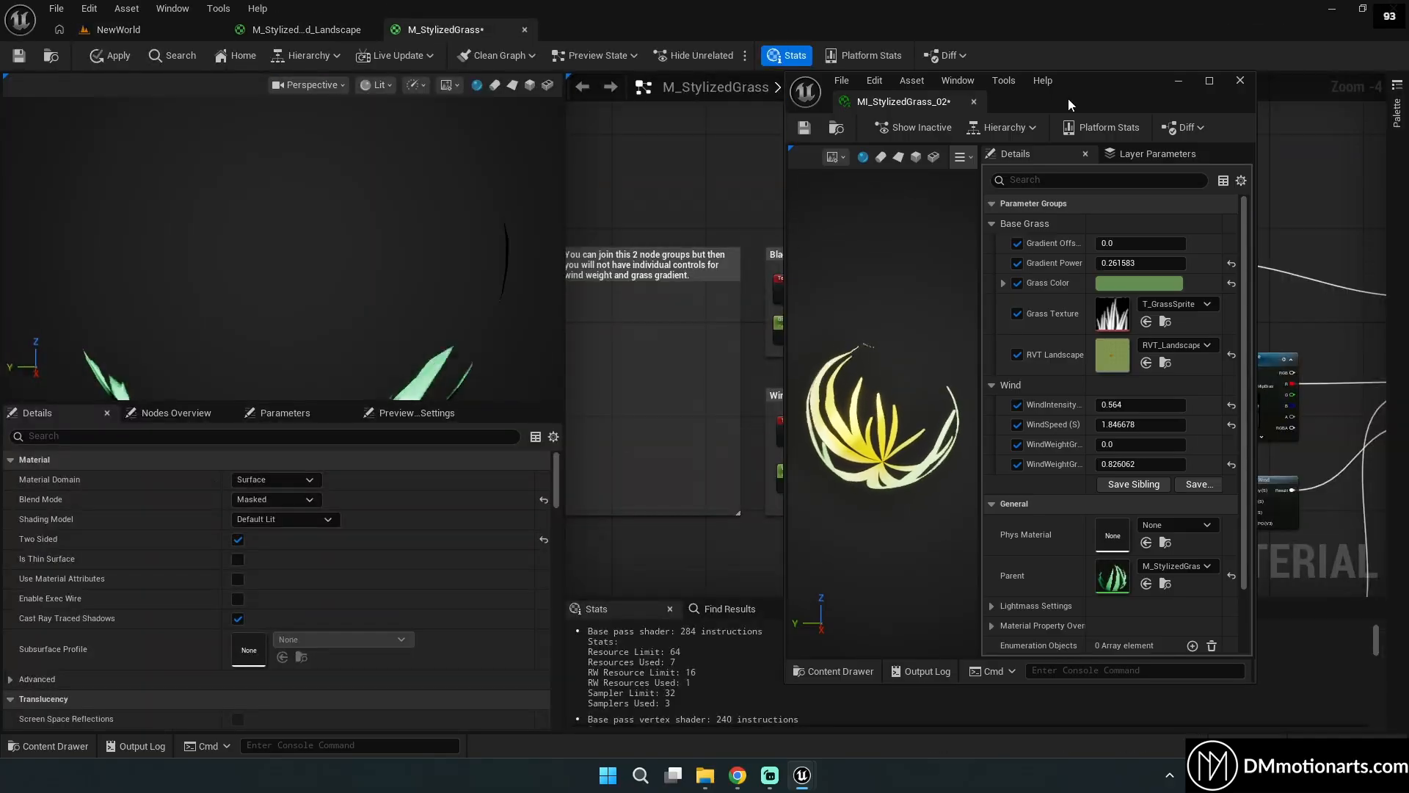
right_drag(988, 388, 783, 462)
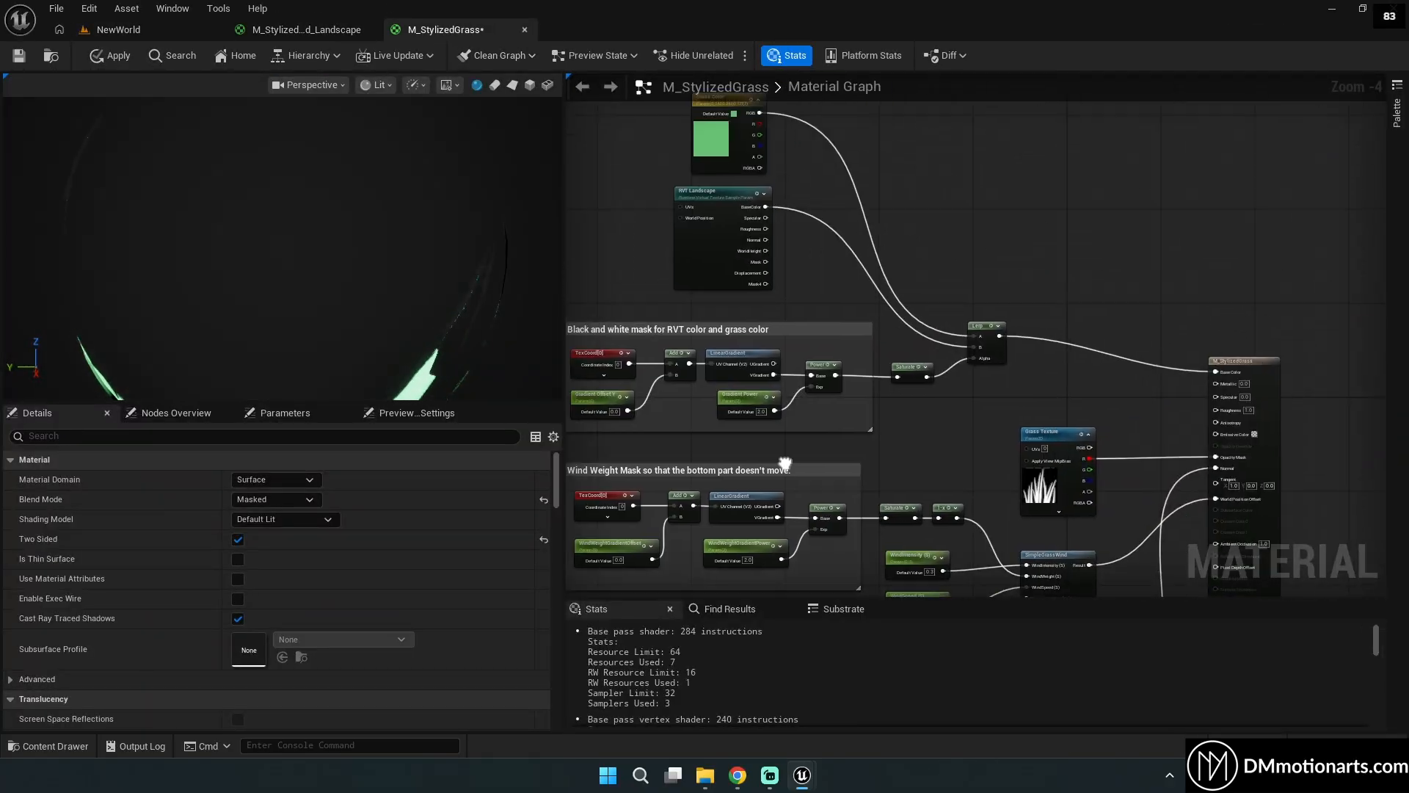
scroll(786, 464, down, 1)
scroll(791, 439, up, 2)
right_drag(800, 394, 644, 511)
scroll(628, 306, down, 1)
right_drag(628, 306, 725, 329)
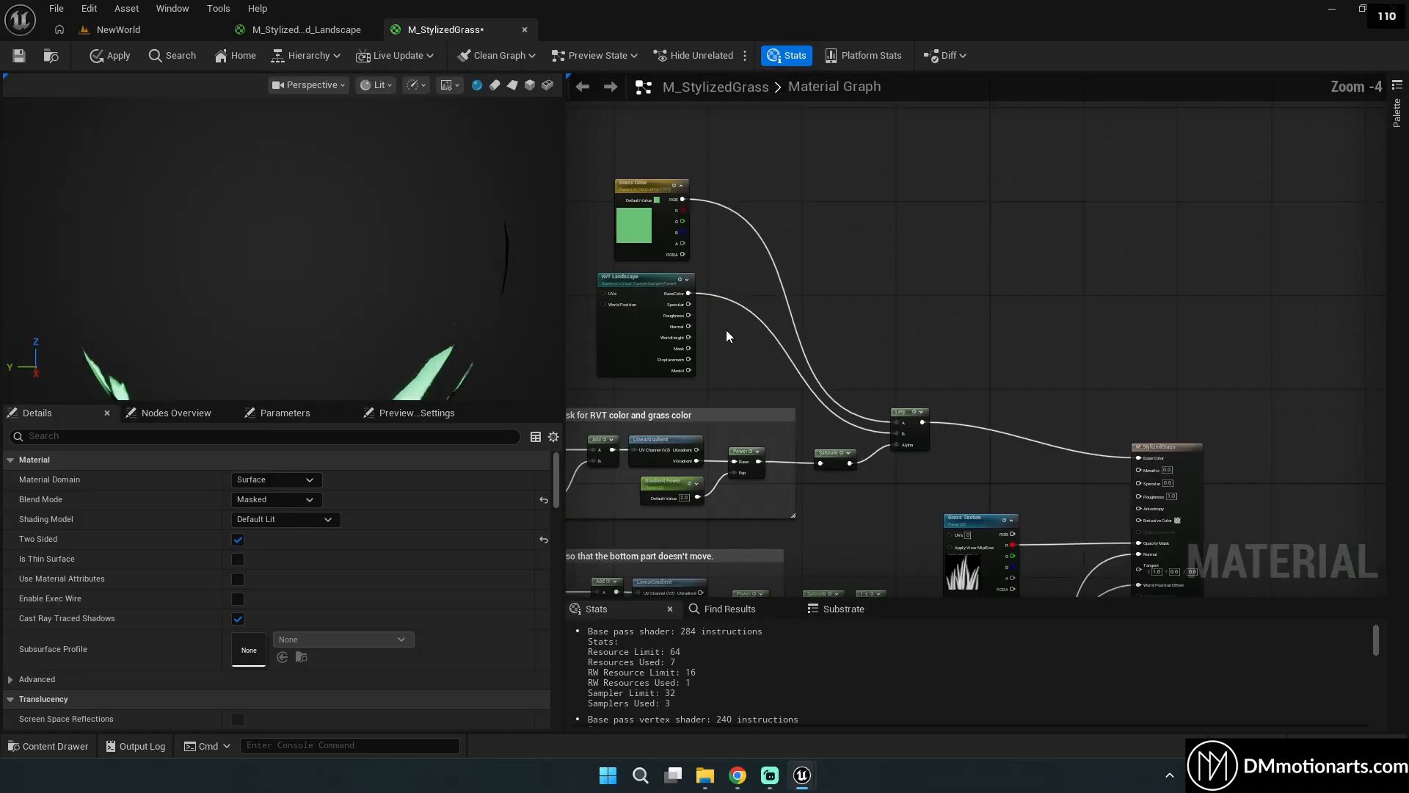
drag(1138, 460, 1137, 460)
right_drag(719, 369, 829, 413)
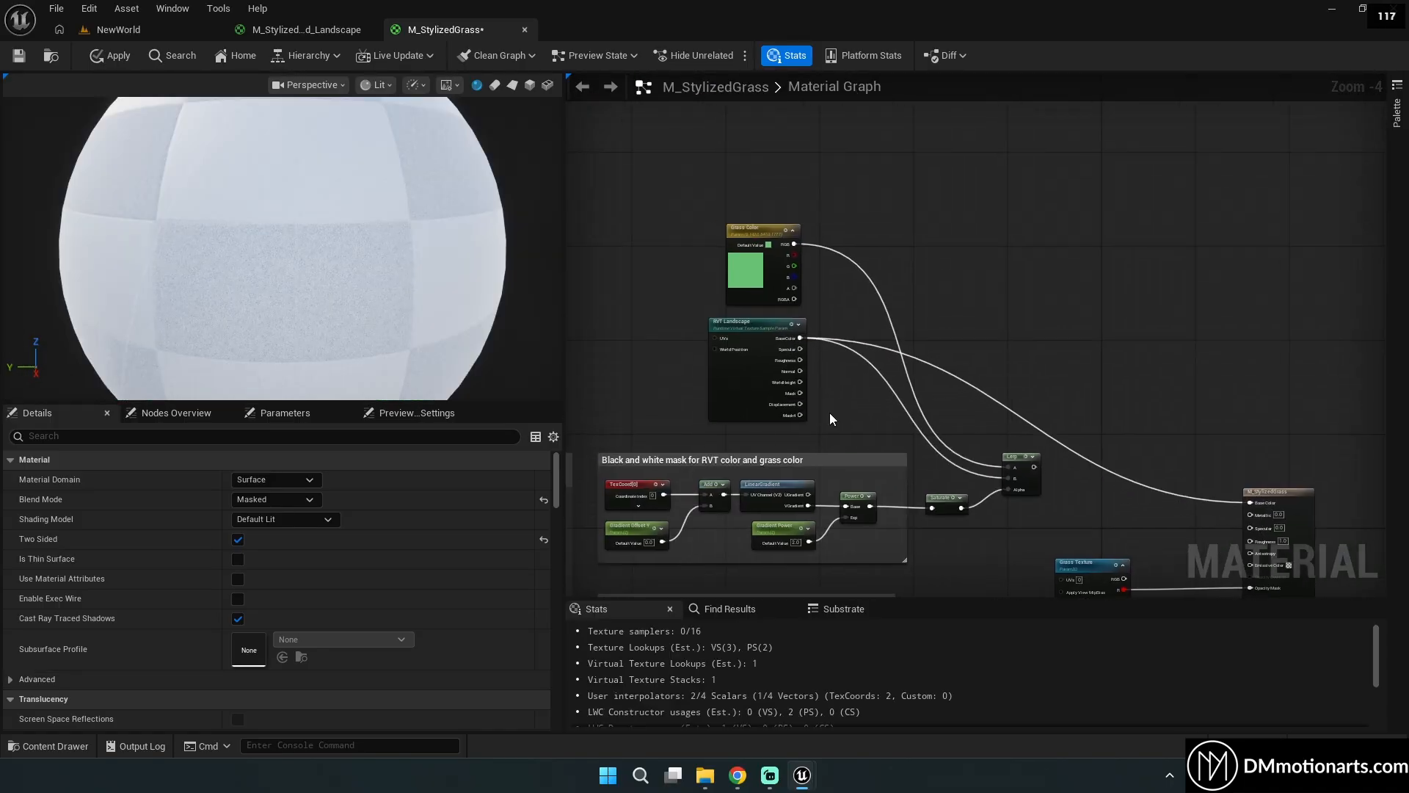
Apply M_StylizedGrass with the direct RVT color and inspect how the grass blends with the landscape in NewWorld.
scroll(821, 399, up, 3)
click(685, 285)
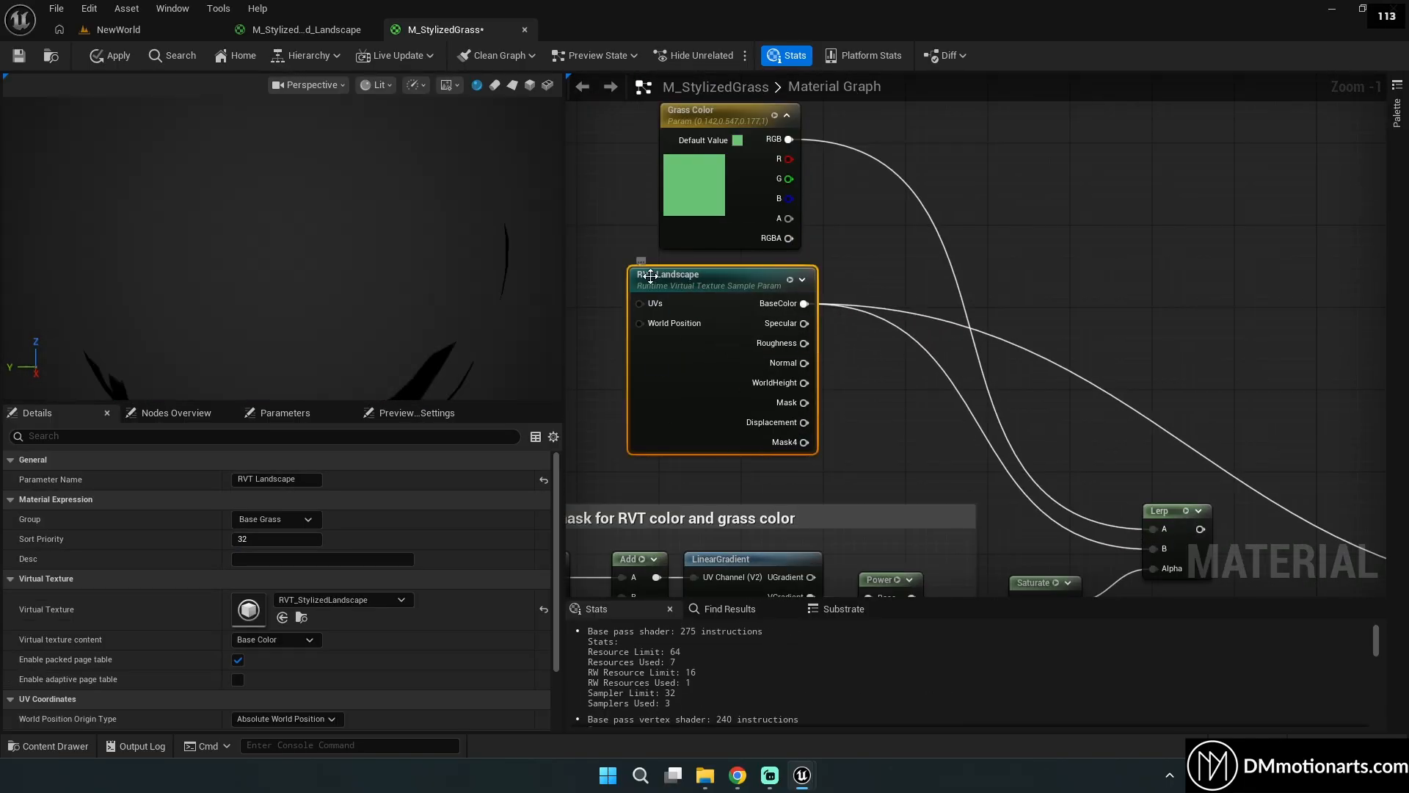
scroll(697, 221, down, 3)
click(111, 56)
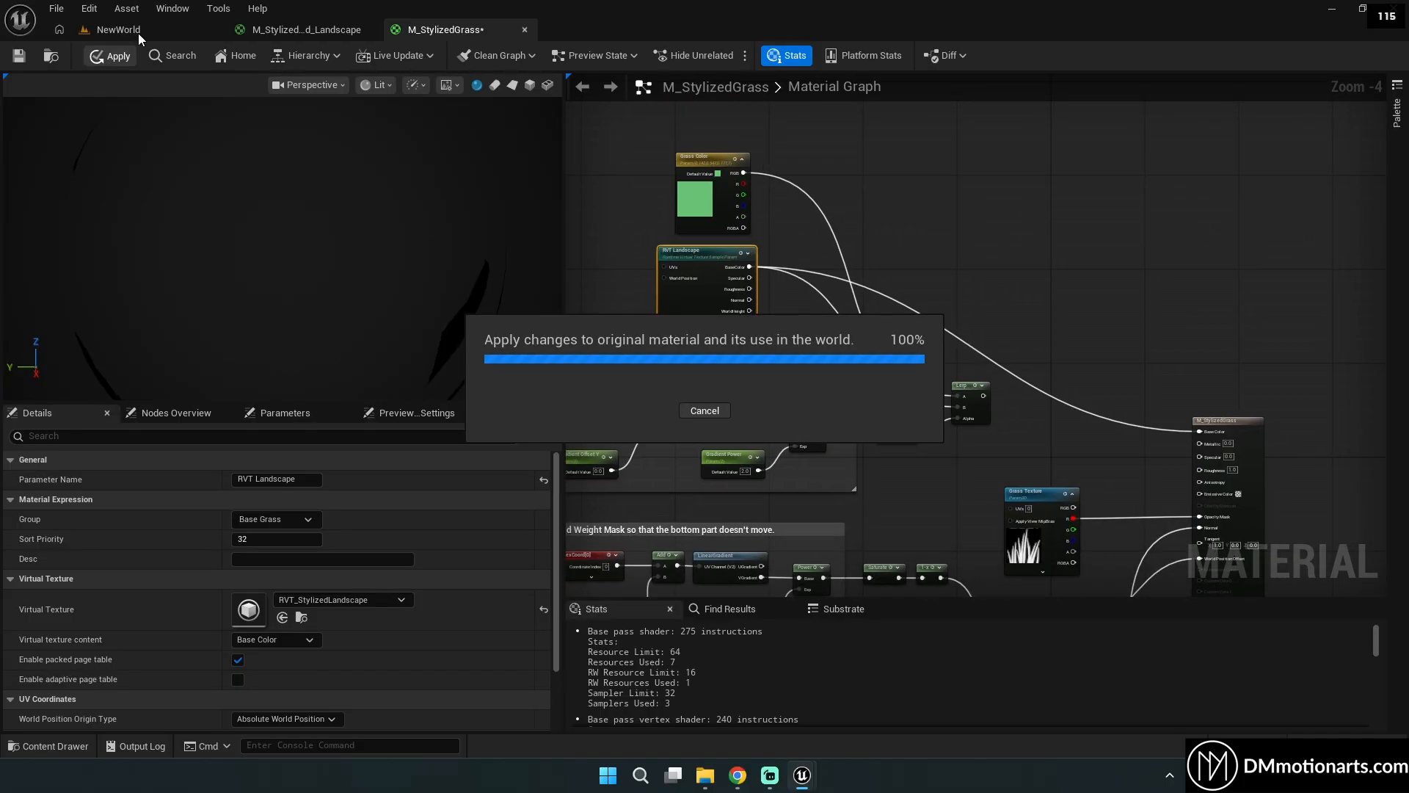
click(117, 29)
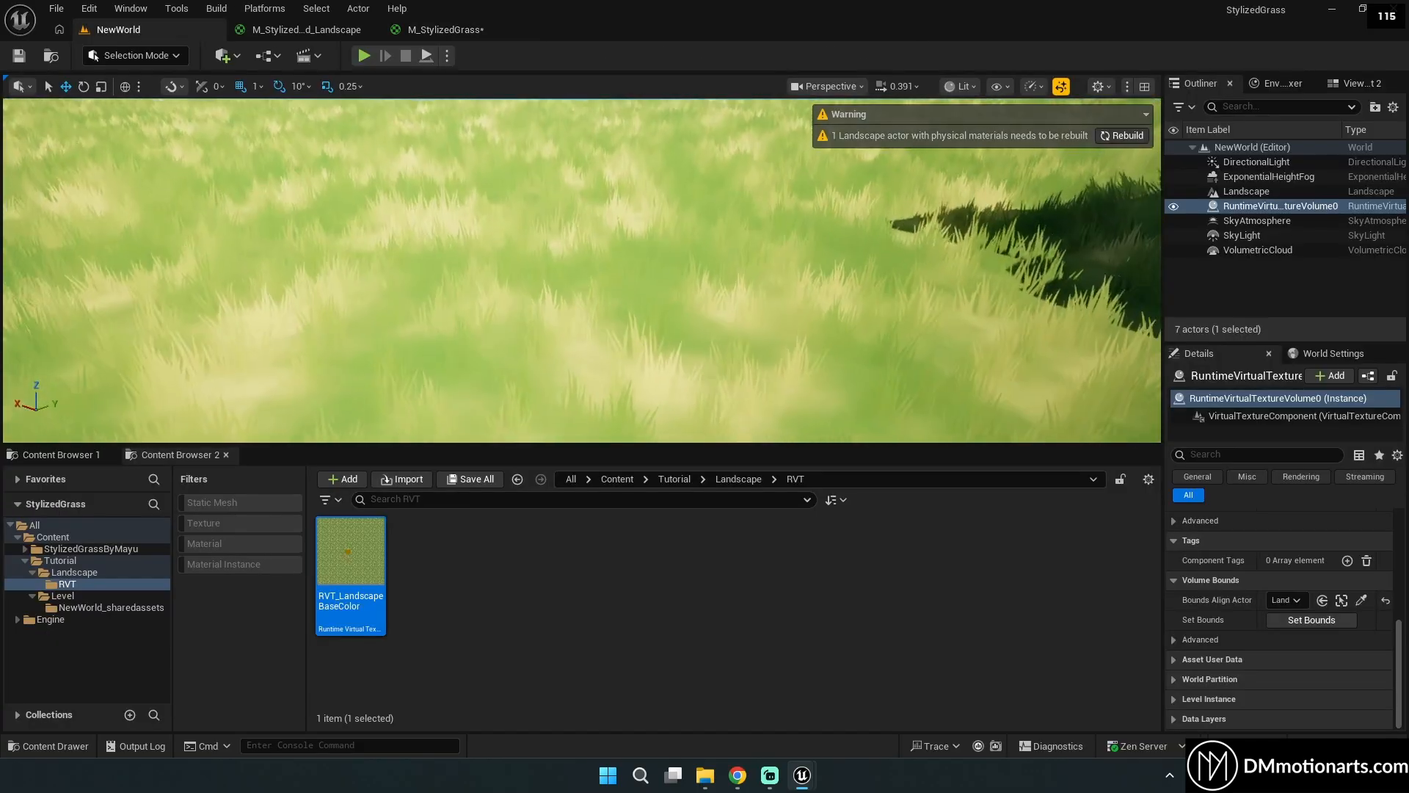
right_drag(582, 270, 469, 323)
Reconnect the Lerp output to Base Color in M_StylizedGrass and apply the material.
click(442, 29)
right_drag(866, 324, 777, 268)
drag(874, 337, 1091, 373)
right_drag(851, 377, 928, 380)
click(110, 55)
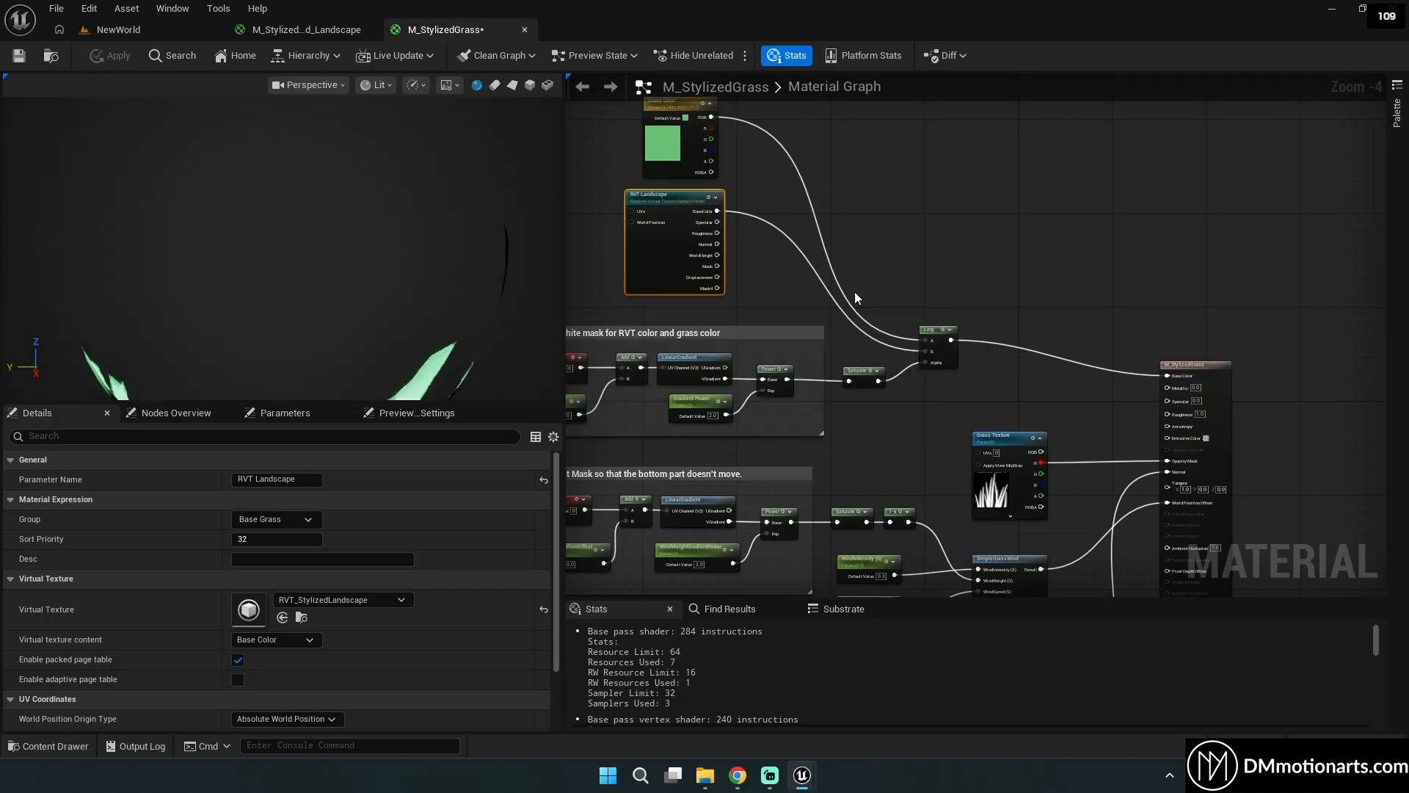
right_drag(854, 294, 900, 311)
right_drag(604, 236, 665, 245)
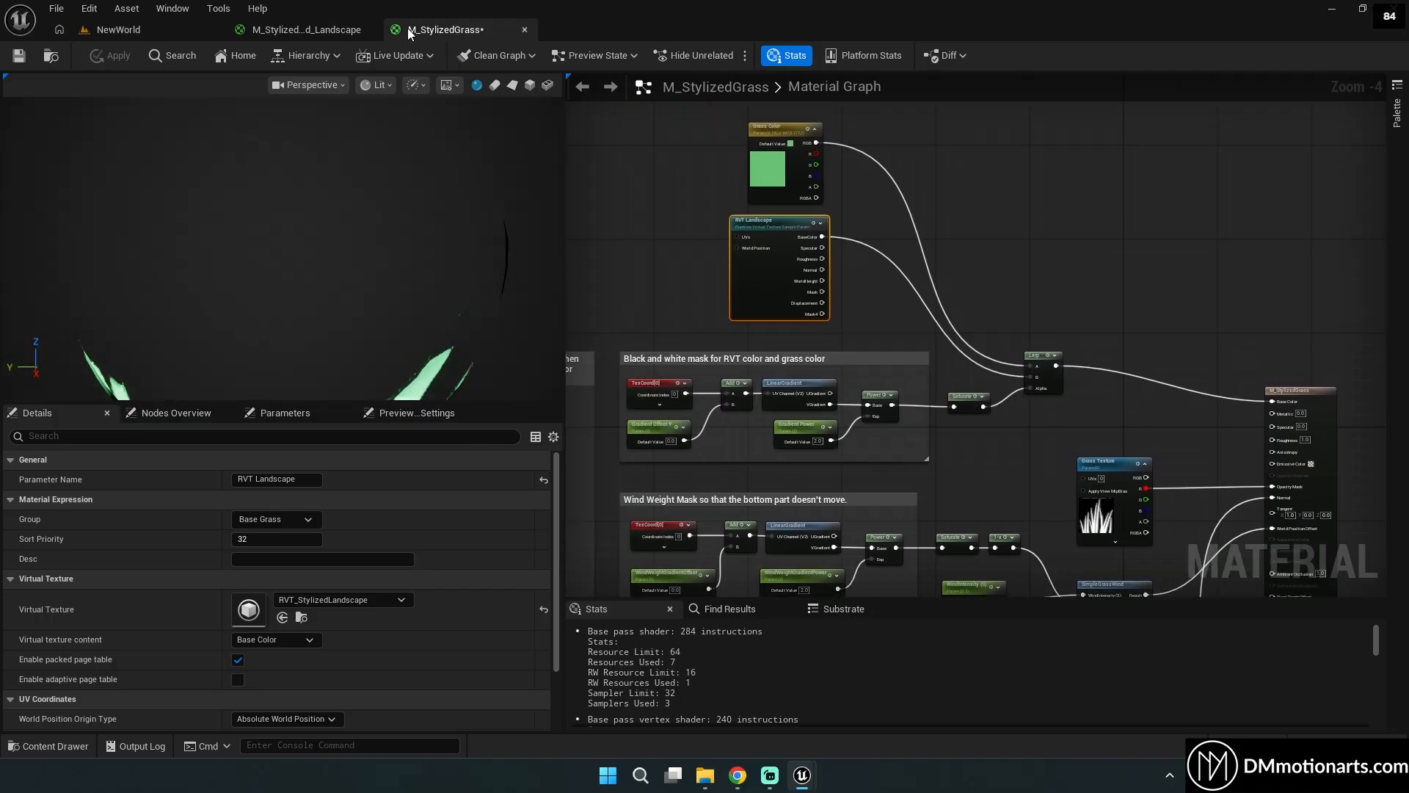
Save the MI_StylizedGrass_02 material instance and close its editor over the NewWorld level.
click(156, 31)
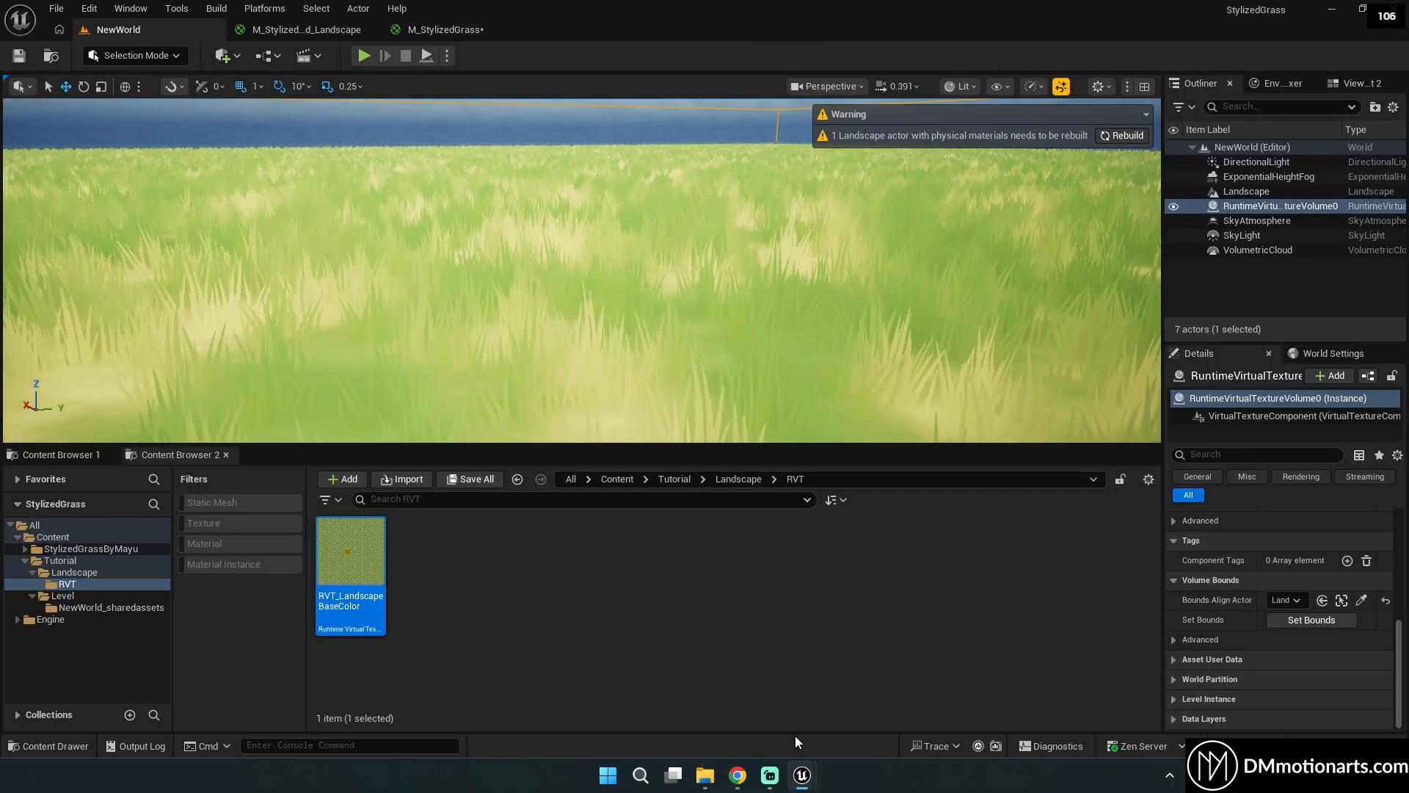
click(883, 725)
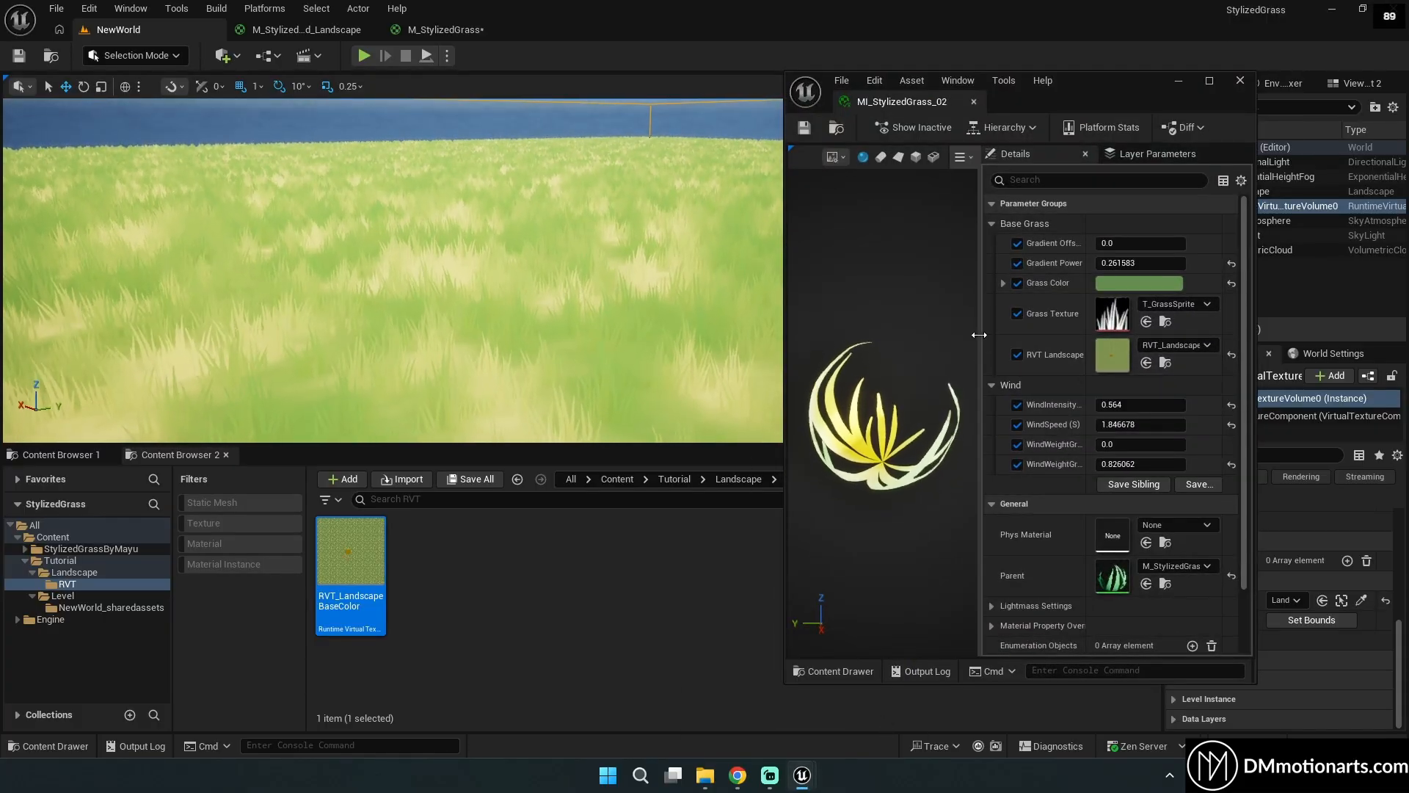
middle_click(869, 102)
Rebuild the landscape's physical materials in NewWorld, look over the grass, and save all changes.
right_drag(641, 225, 734, 212)
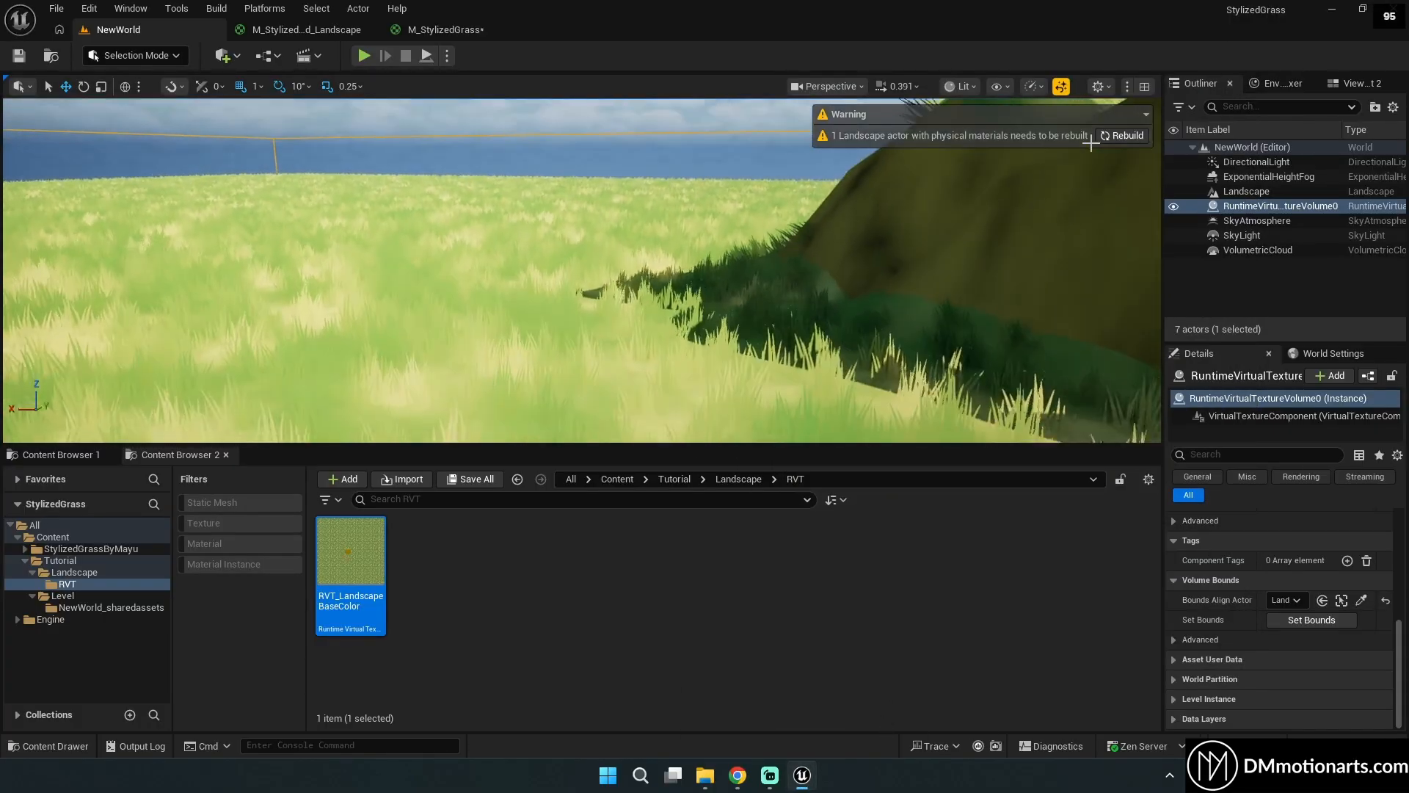
click(1102, 140)
right_drag(1103, 139, 1020, 176)
right_drag(683, 293, 705, 264)
key(ctrl+shift+s)
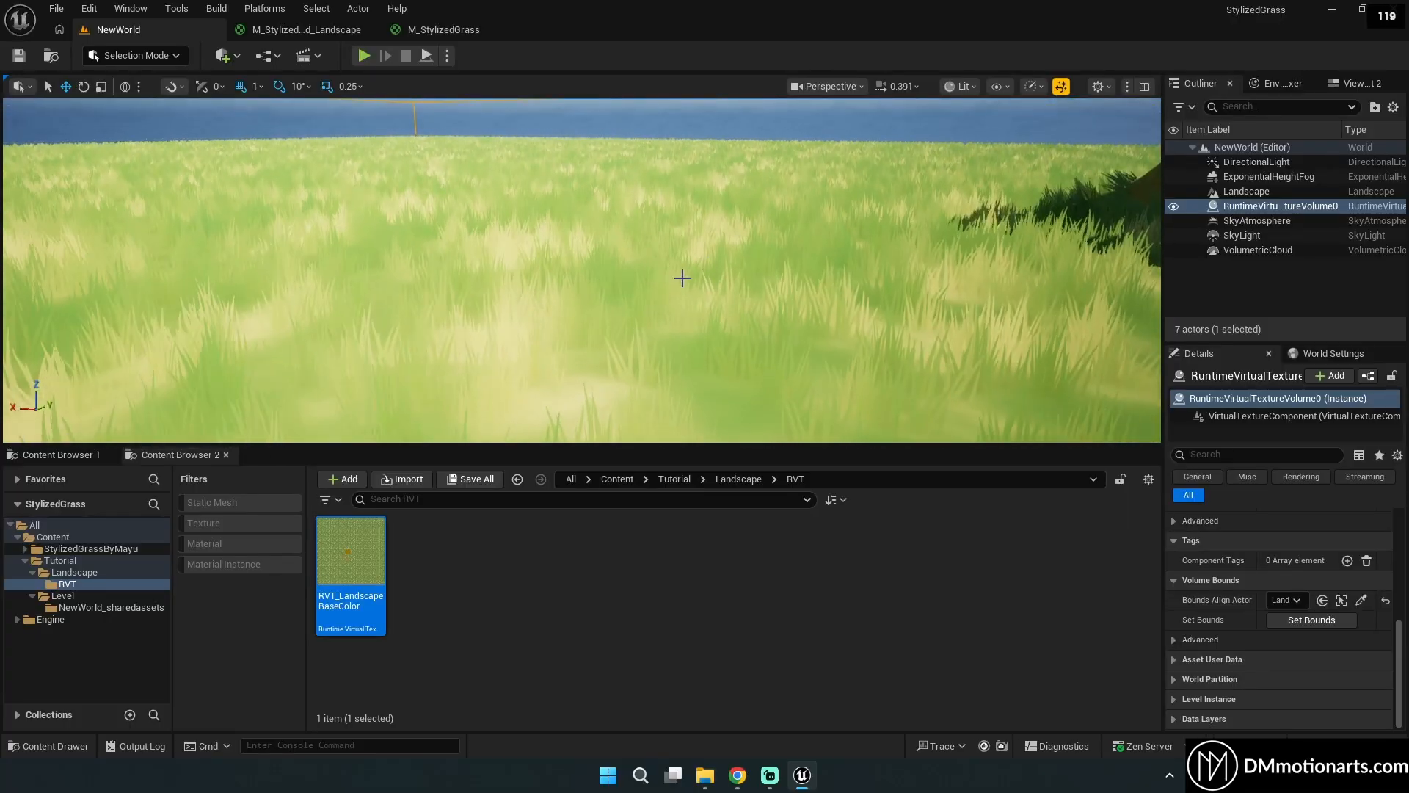
Open the SM_StylizedWorld_Grass static mesh from StylizedGrassByMayu/Grass_01/Mesh and widen its preview.
click(64, 457)
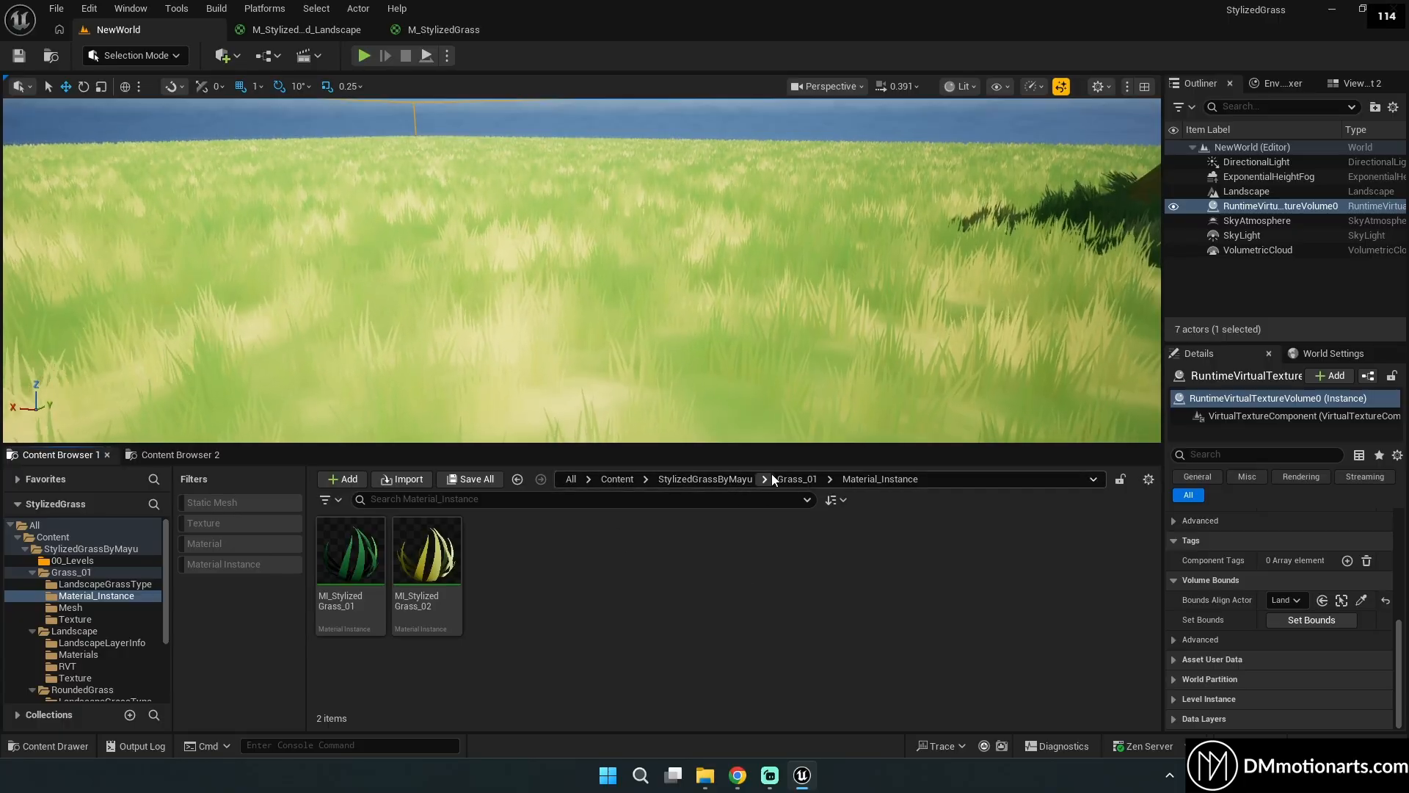
click(733, 479)
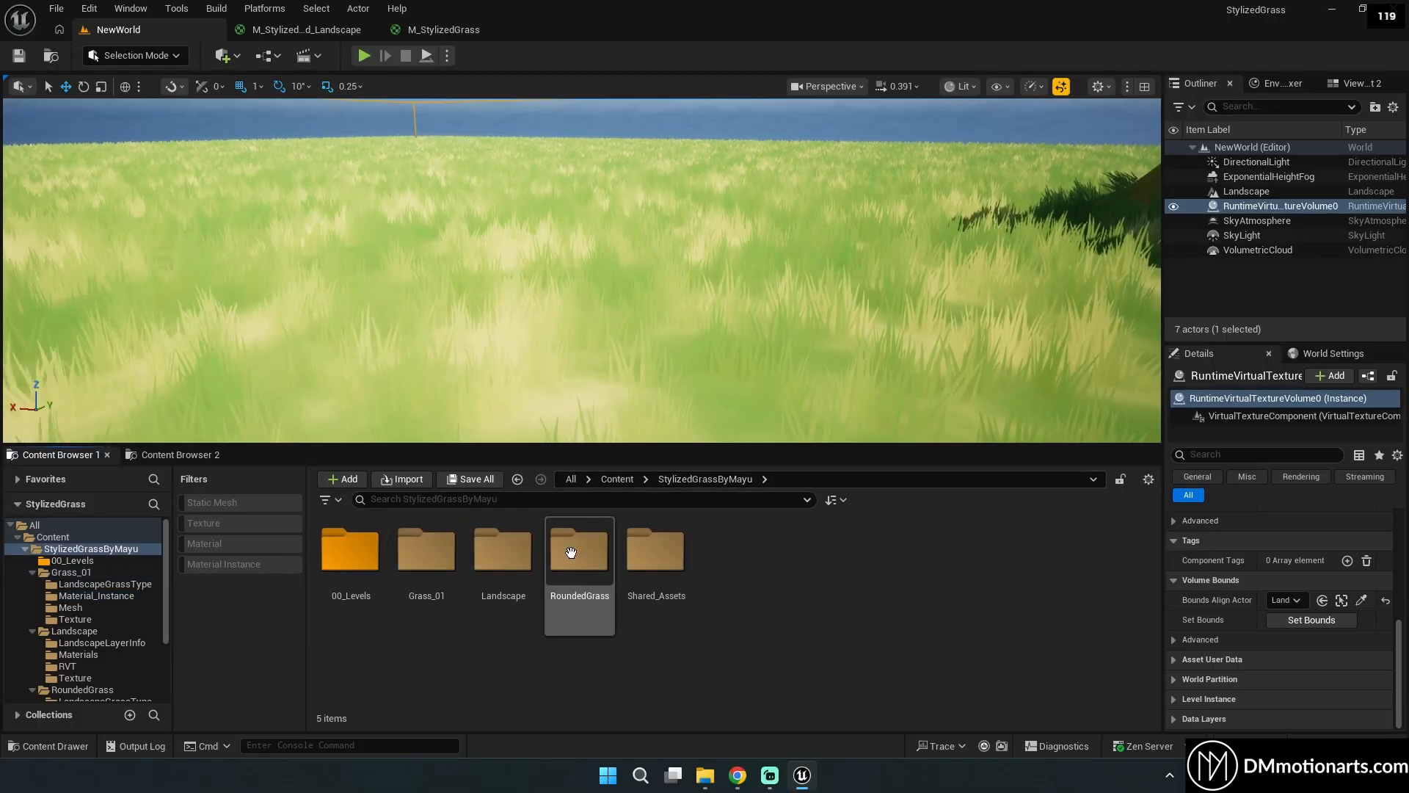
double_click(504, 552)
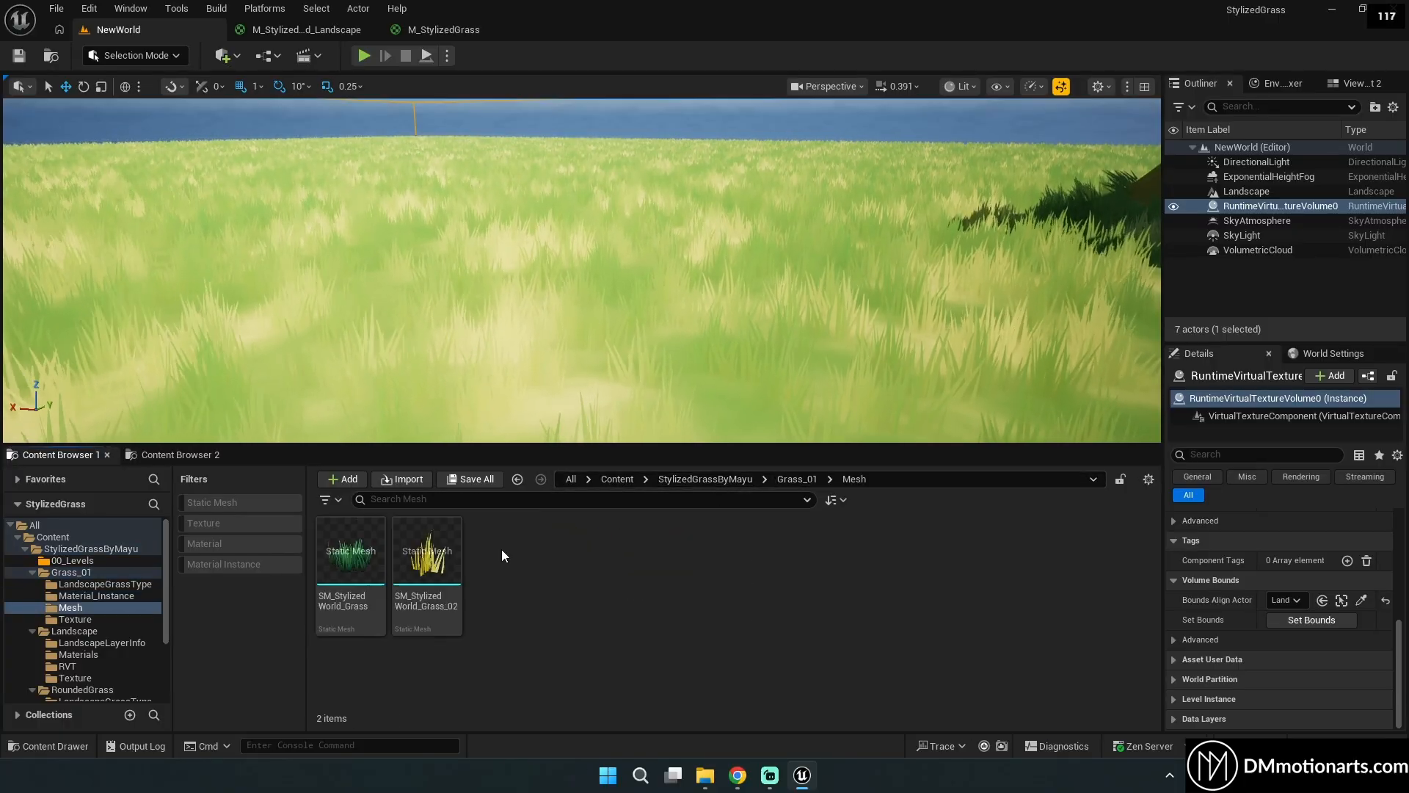
double_click(381, 522)
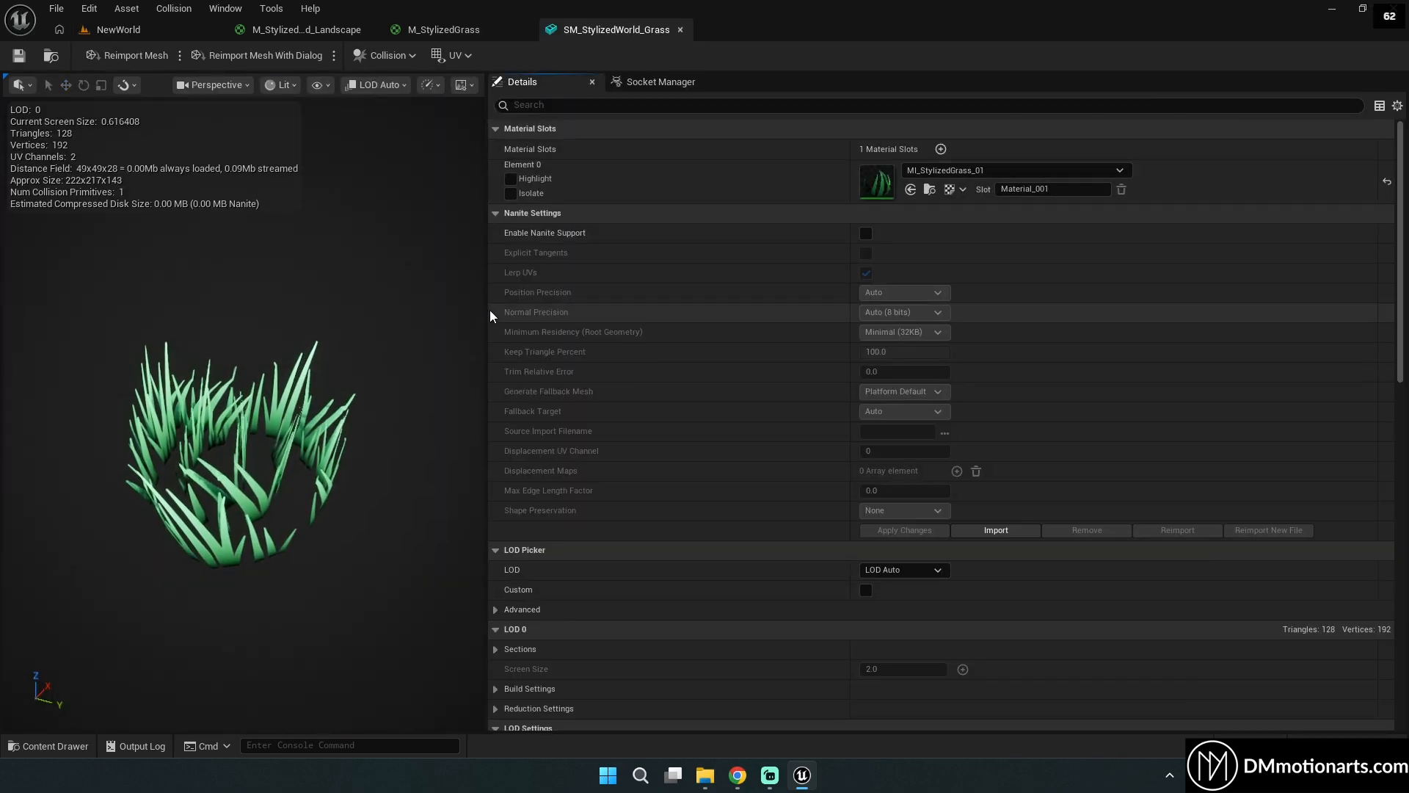
drag(487, 310, 722, 308)
Try the default WorldGridMaterial in the grass mesh's material slot, inspect the bare geometry, and undo the reset.
click(1387, 183)
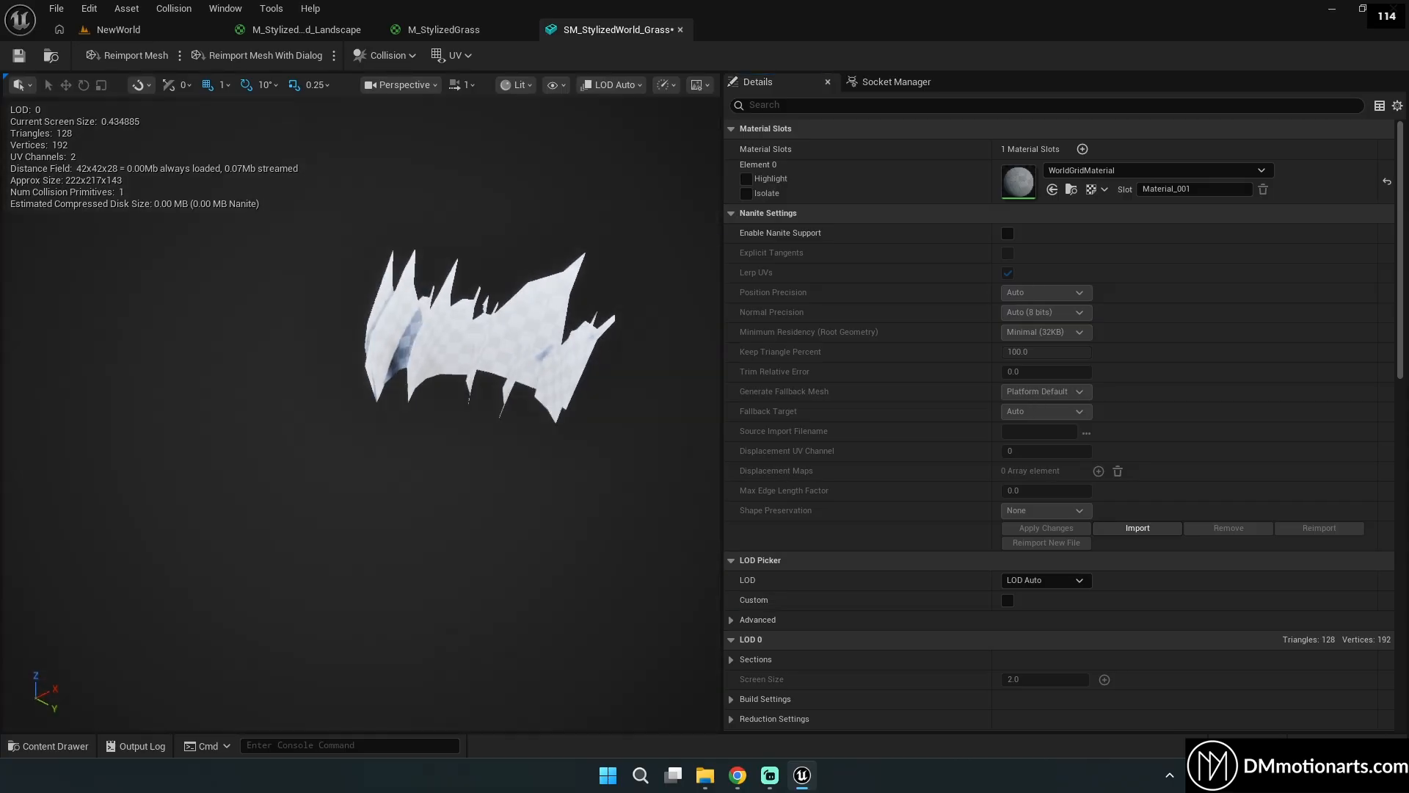
alt+drag(492, 337, 161, 396)
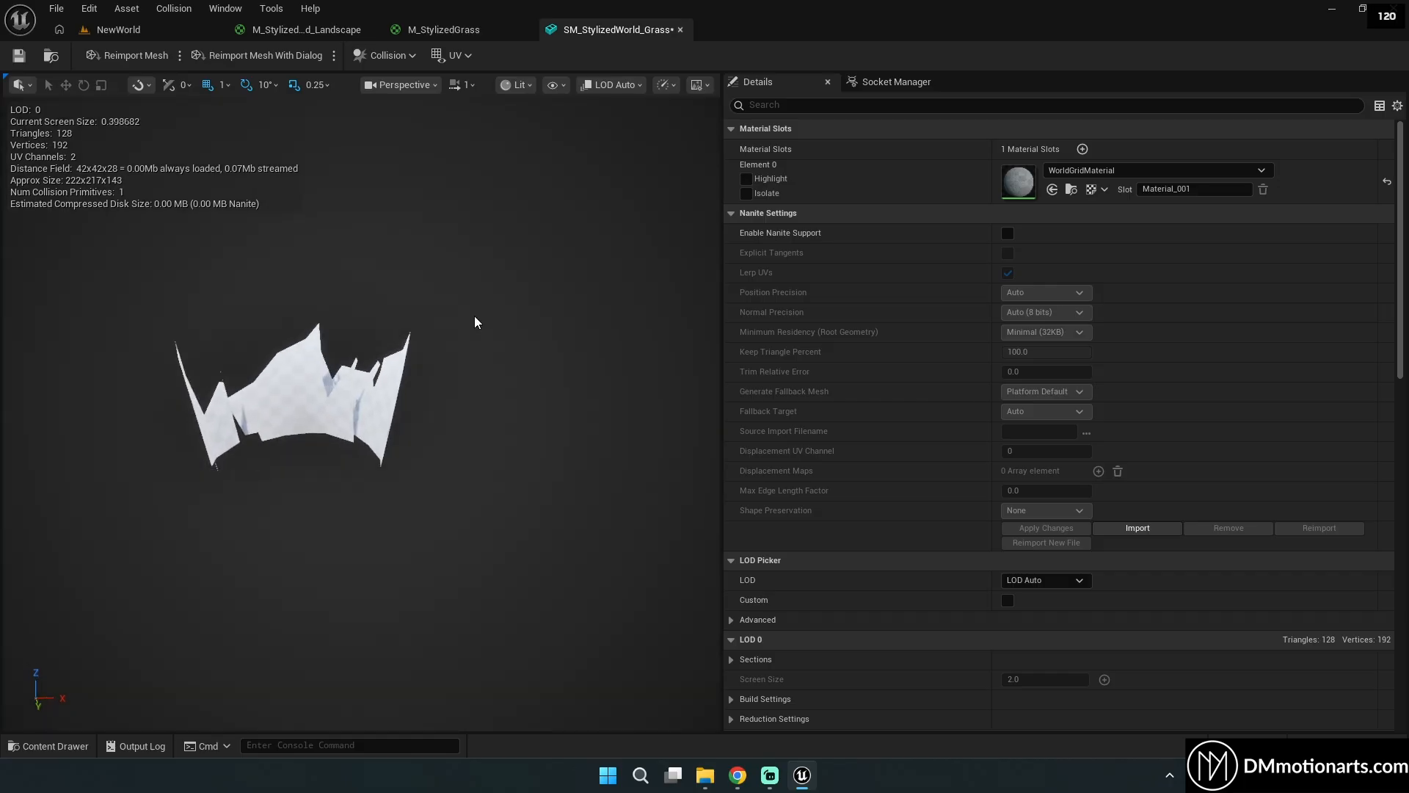
key(ctrl+z)
Save the SM_StylizedWorld_Grass static mesh with MI_StylizedGrass_01 in its material slot.
right_drag(411, 396, 367, 367)
click(21, 57)
right_drag(309, 316, 337, 330)
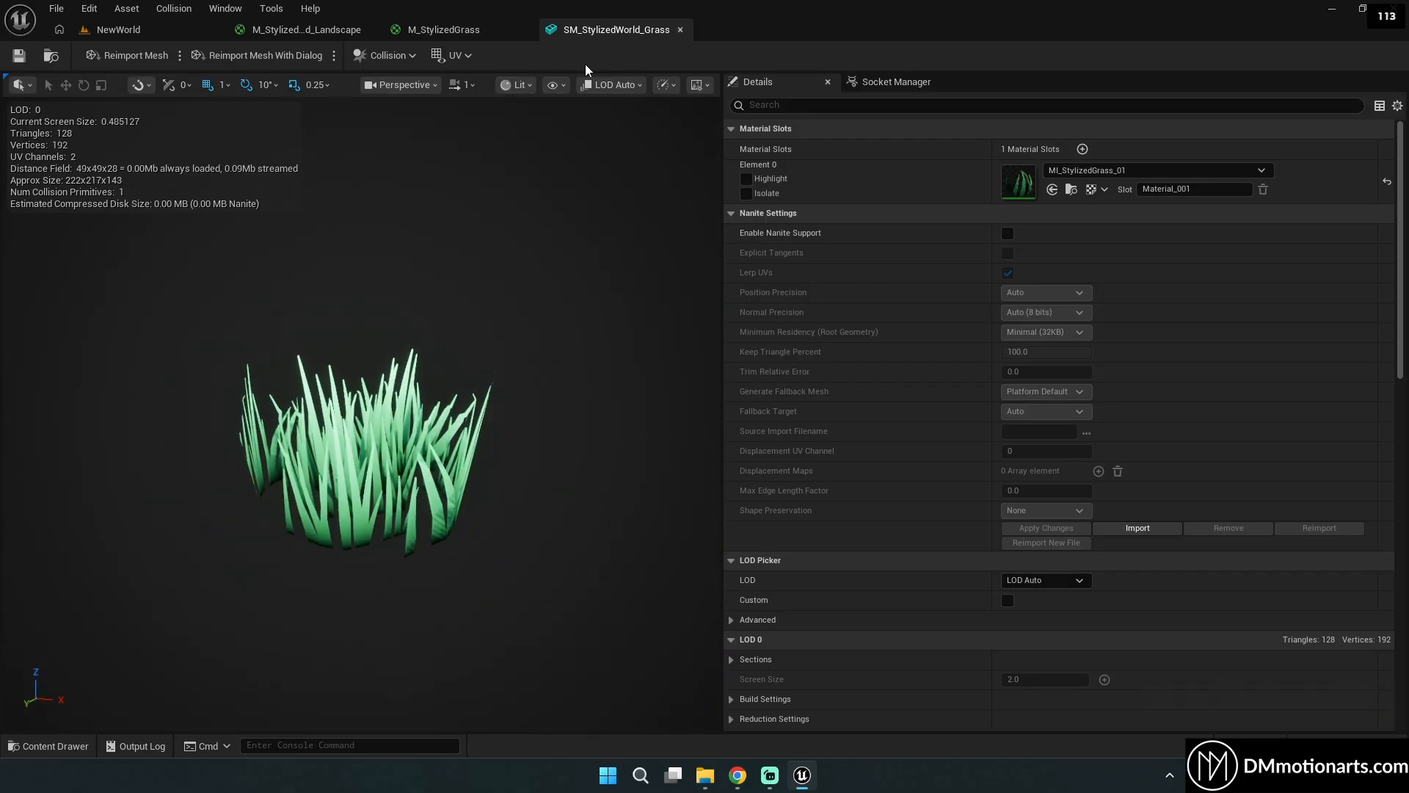
Try the default WorldGridMaterial on the SM_StylizedWorld_Grass_02 mesh, inspect its bare planes, and undo the reset.
middle_click(606, 31)
click(139, 31)
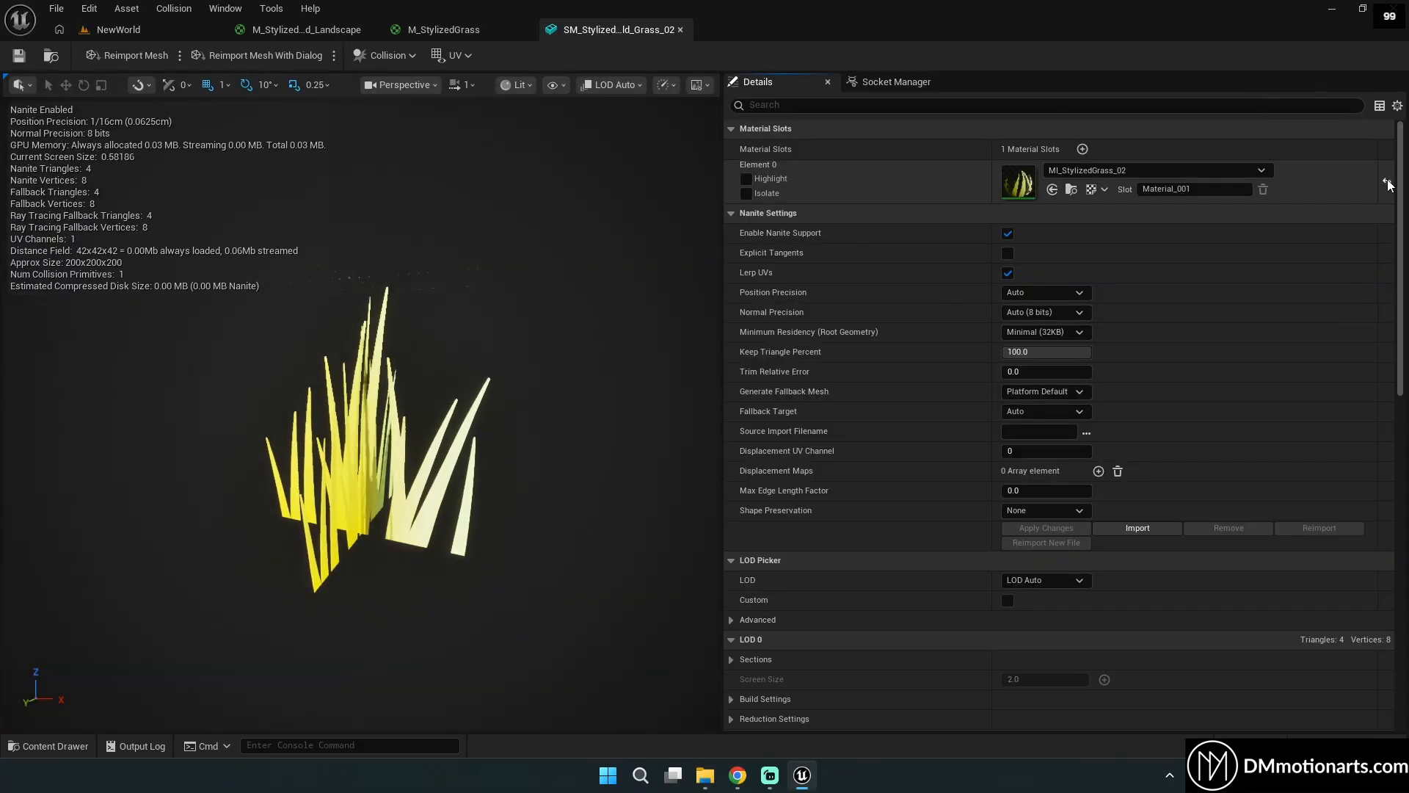
click(1387, 182)
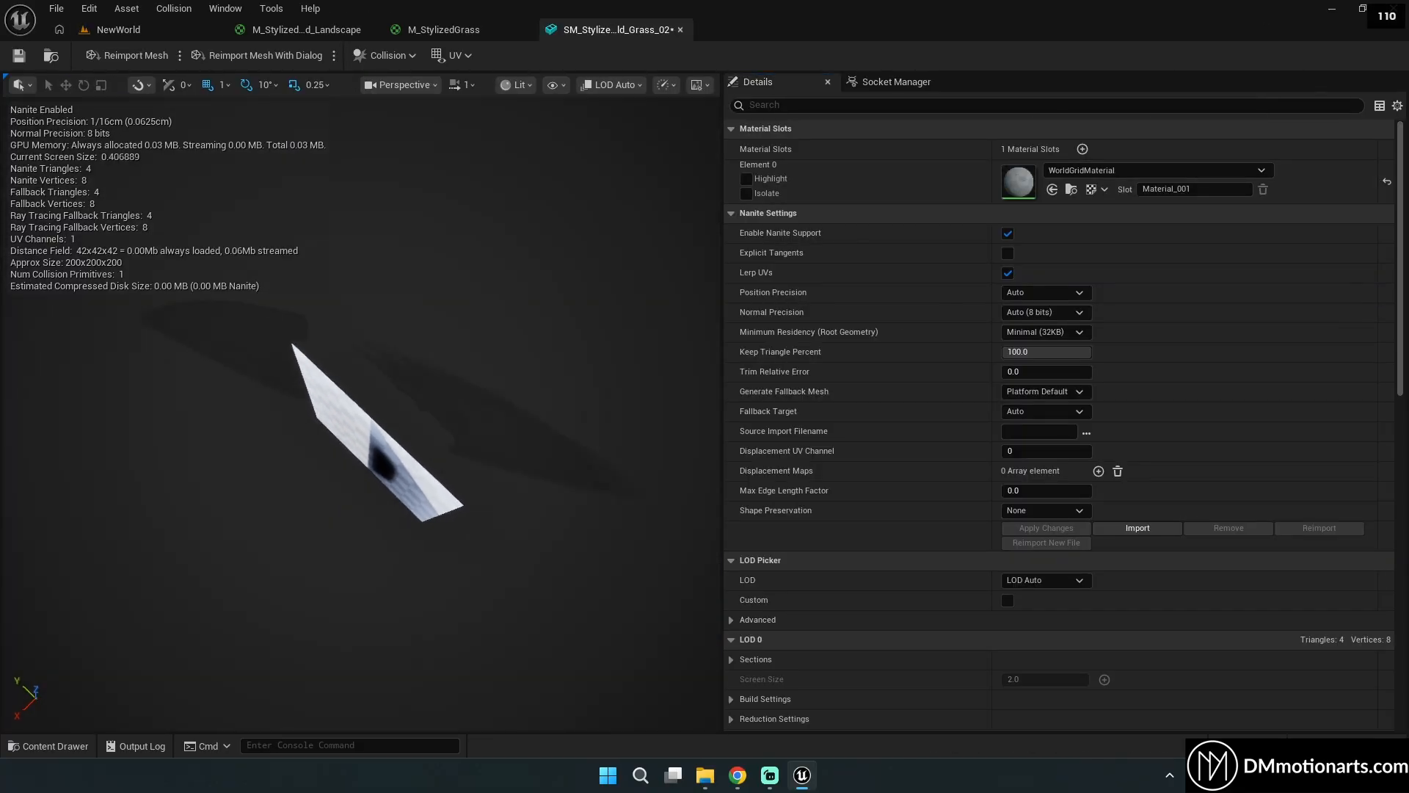
drag(367, 440, 543, 352)
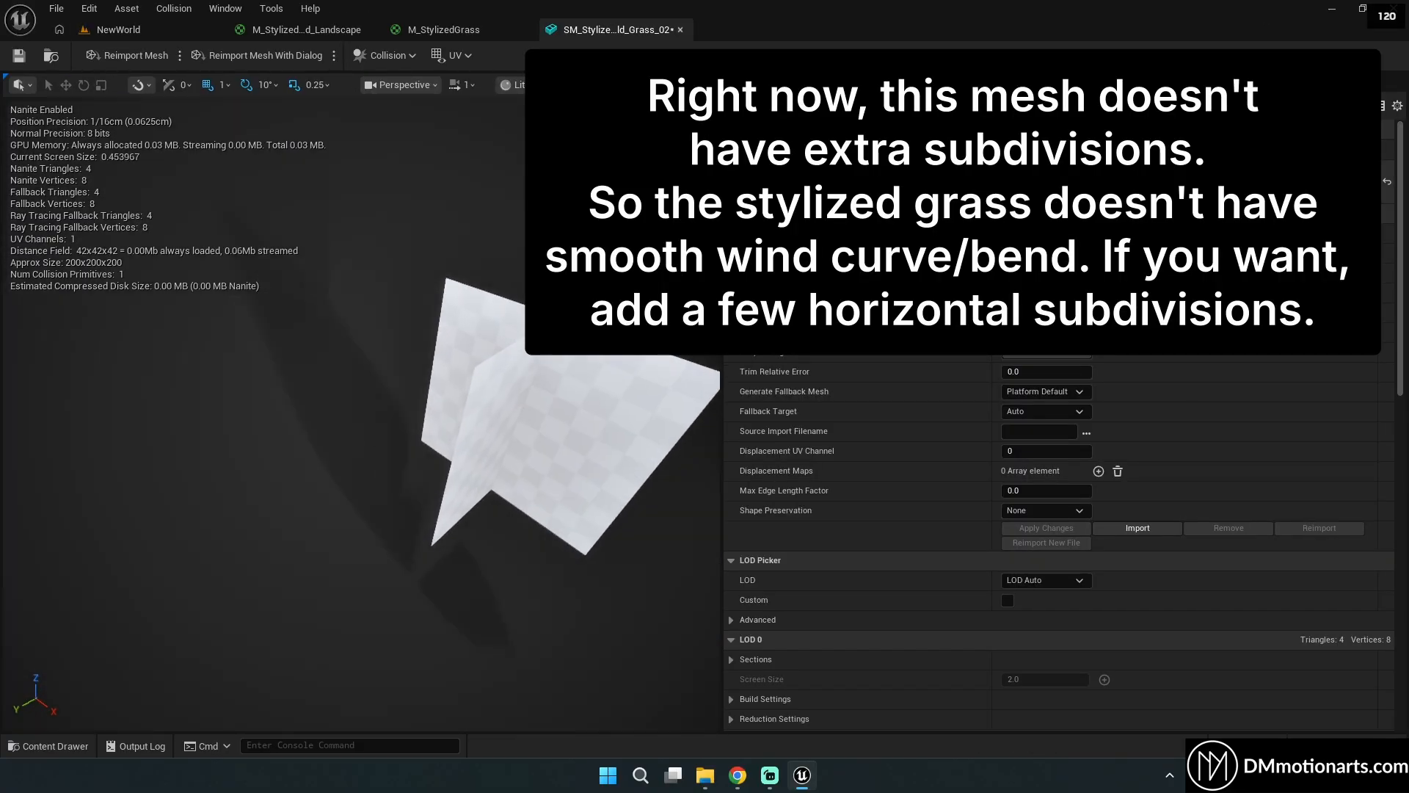
key(ctrl+z)
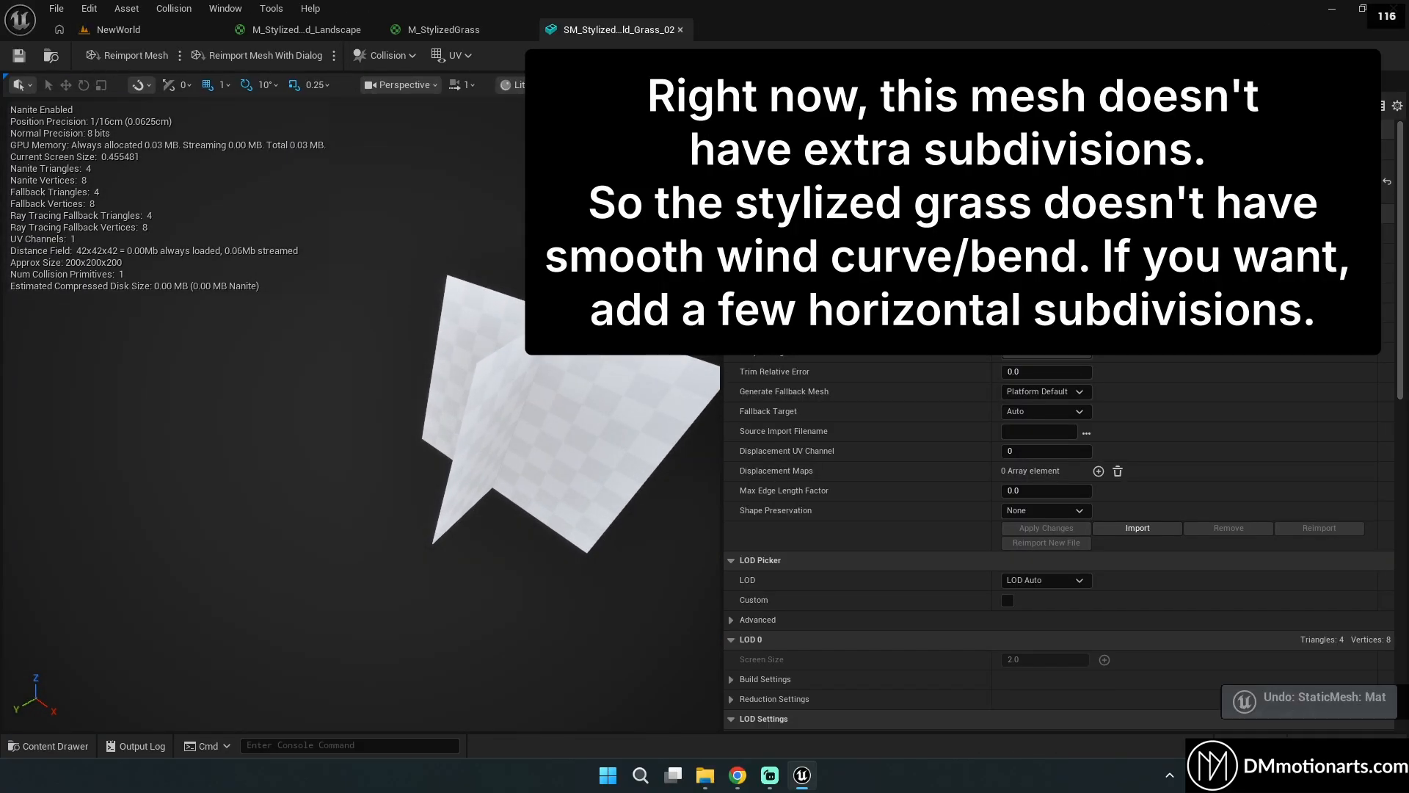
click(681, 30)
click(147, 31)
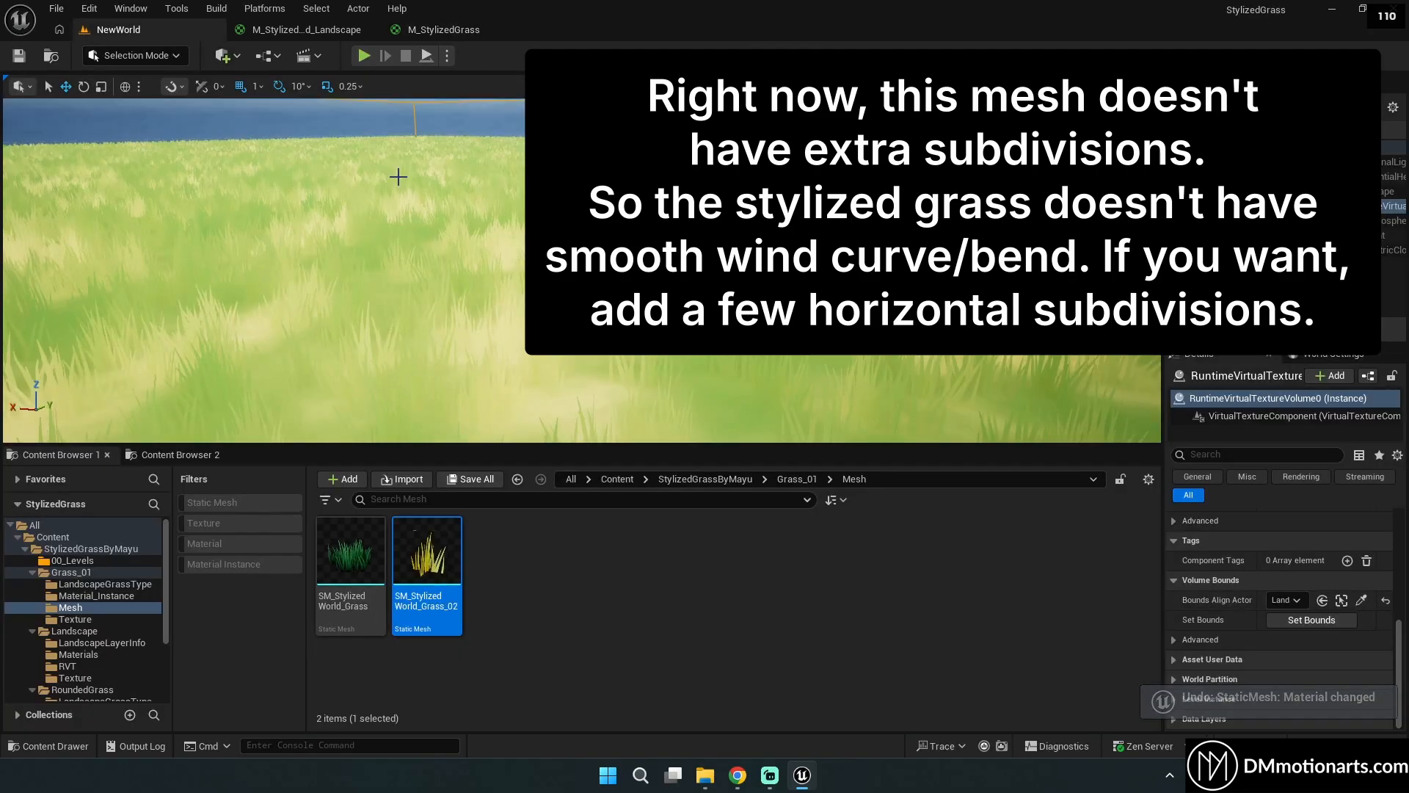
Examine the grass in the NewWorld level and compare it with the blades of the SM_StylizedWorld_Grass mesh.
right_drag(397, 179, 453, 290)
right_drag(587, 209, 593, 217)
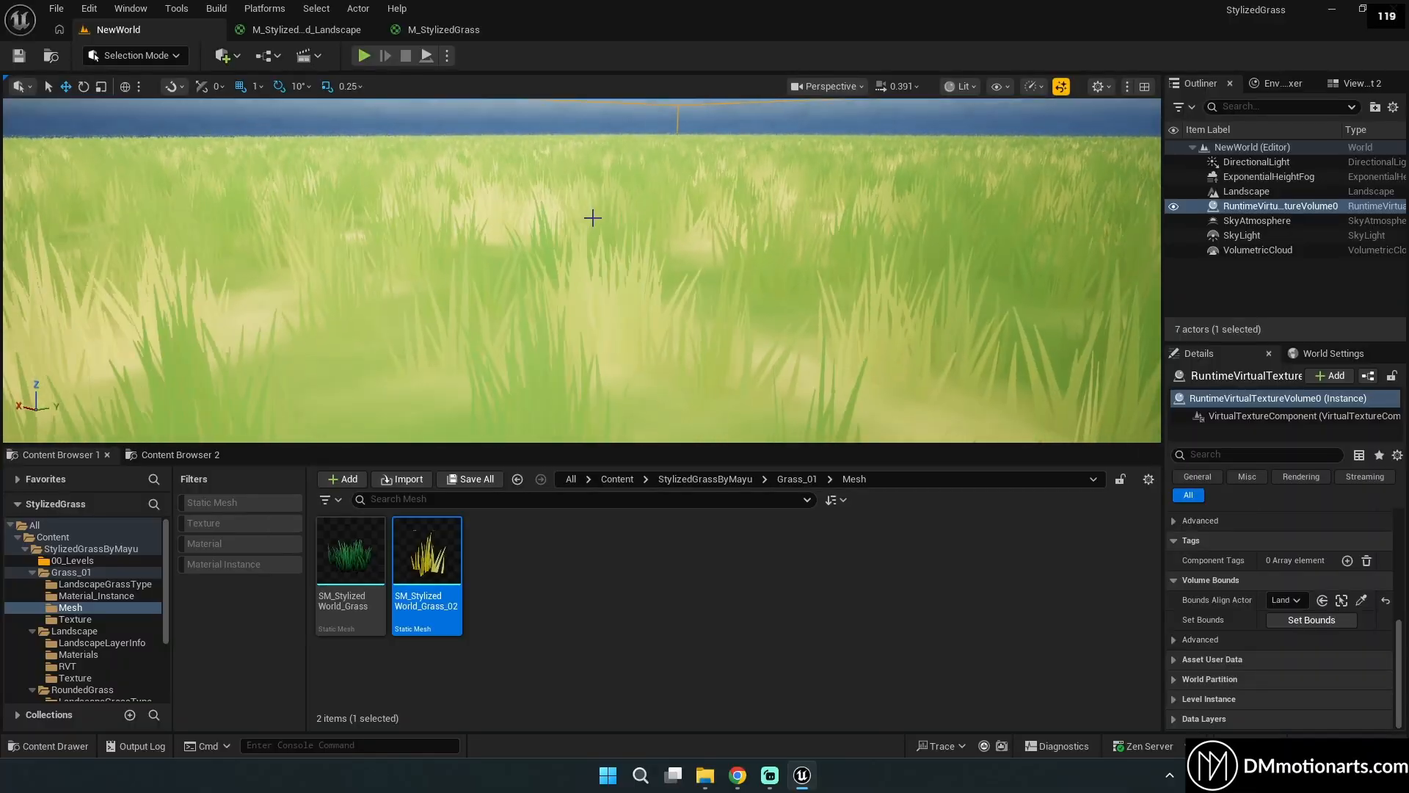
right_drag(649, 265, 591, 316)
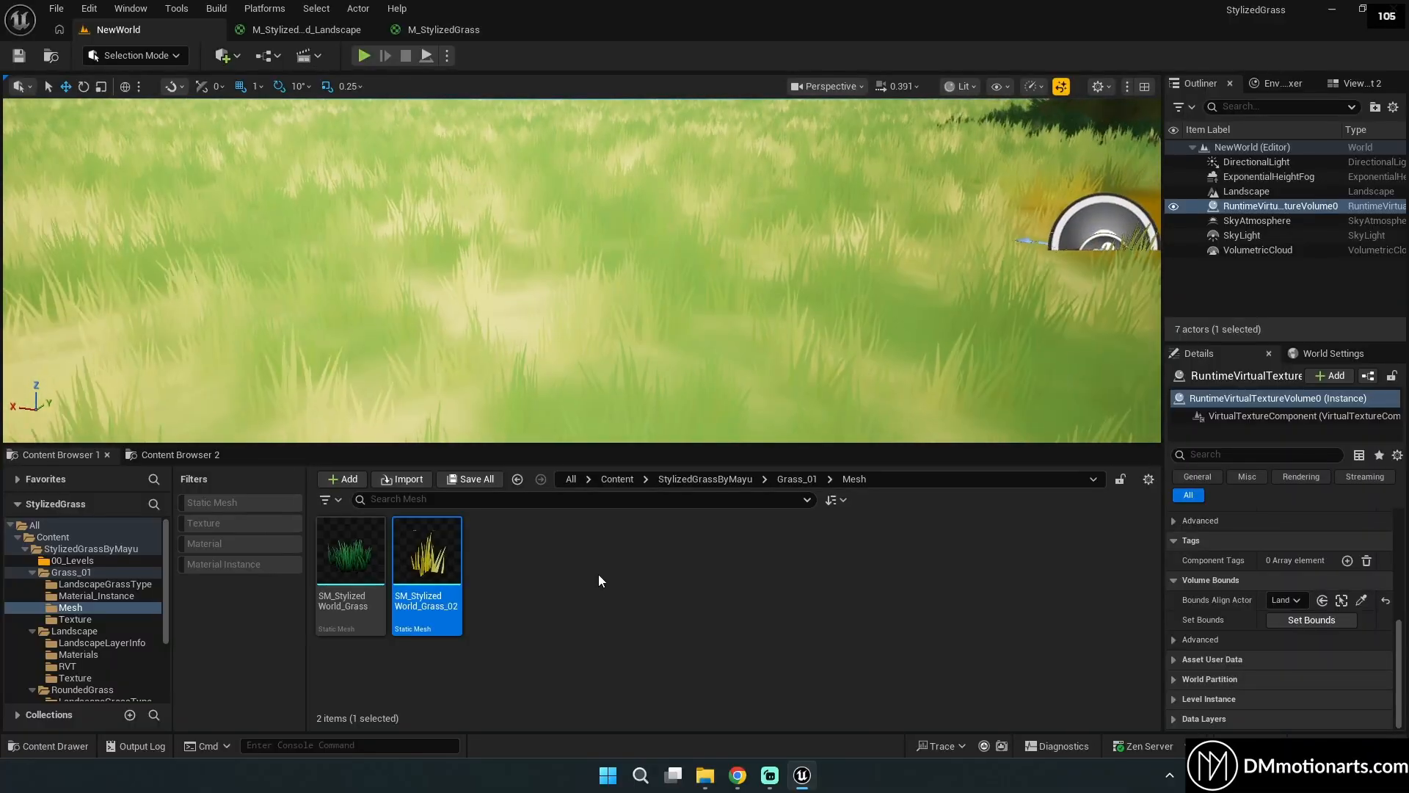
double_click(349, 555)
scroll(396, 560, up, 5)
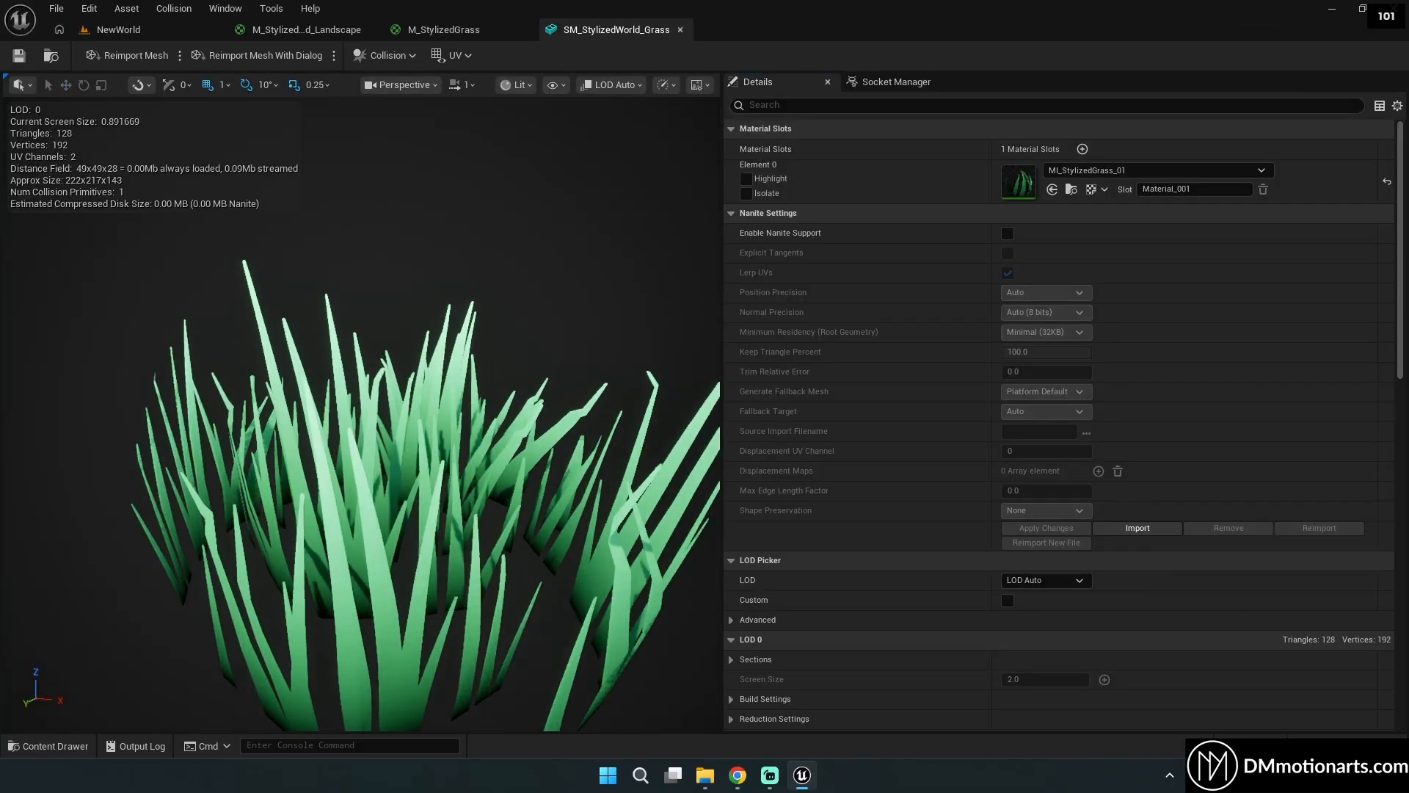
mouse_move(396, 560)
mouse_down()
mouse_move(366, 554)
mouse_move(396, 551)
mouse_up()
scroll(397, 551, down, 5)
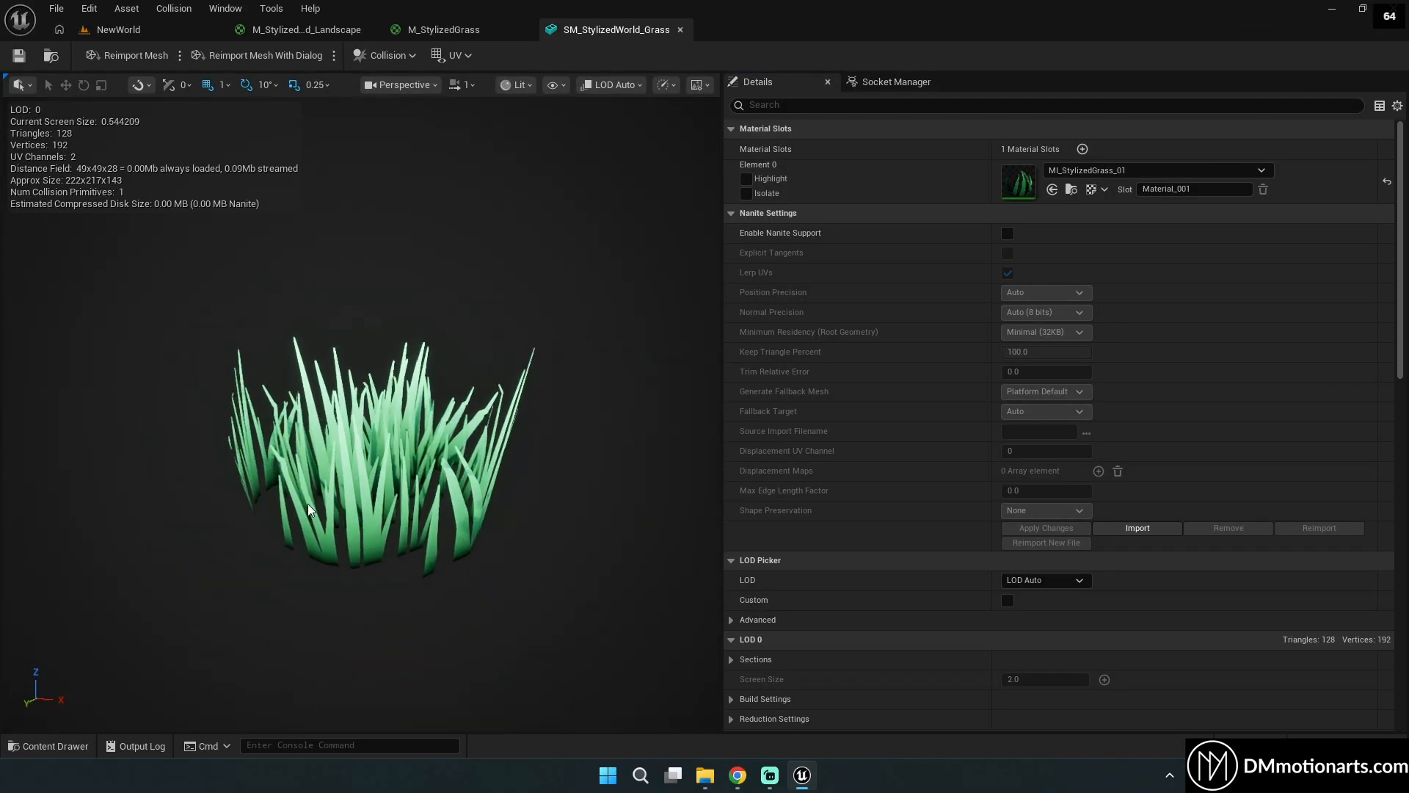
middle_click(595, 24)
right_drag(750, 407, 638, 363)
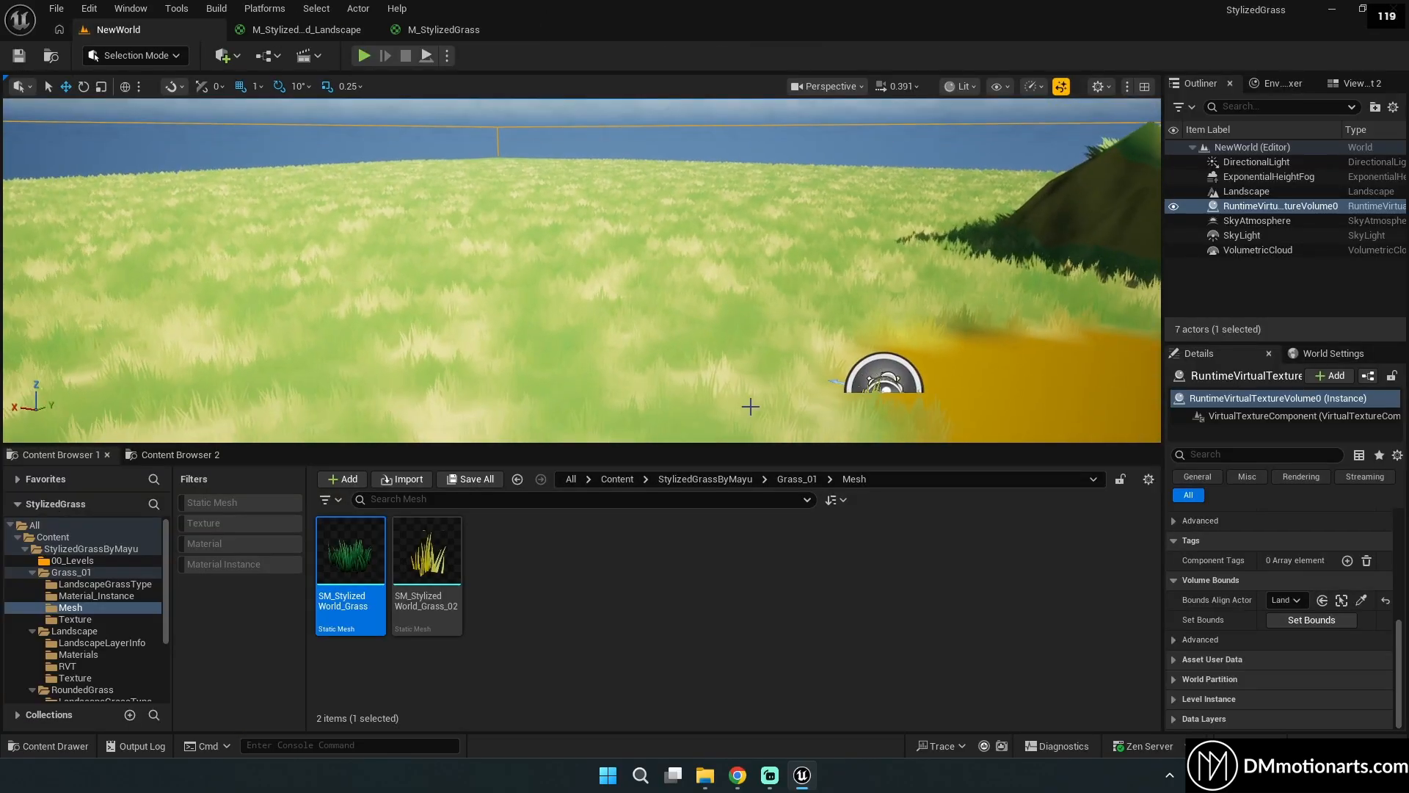
Open the MI_StylizedWorld_Landscape_Inst material instance from Tutorial/Landscape in a floating window over the NewWorld level.
click(738, 479)
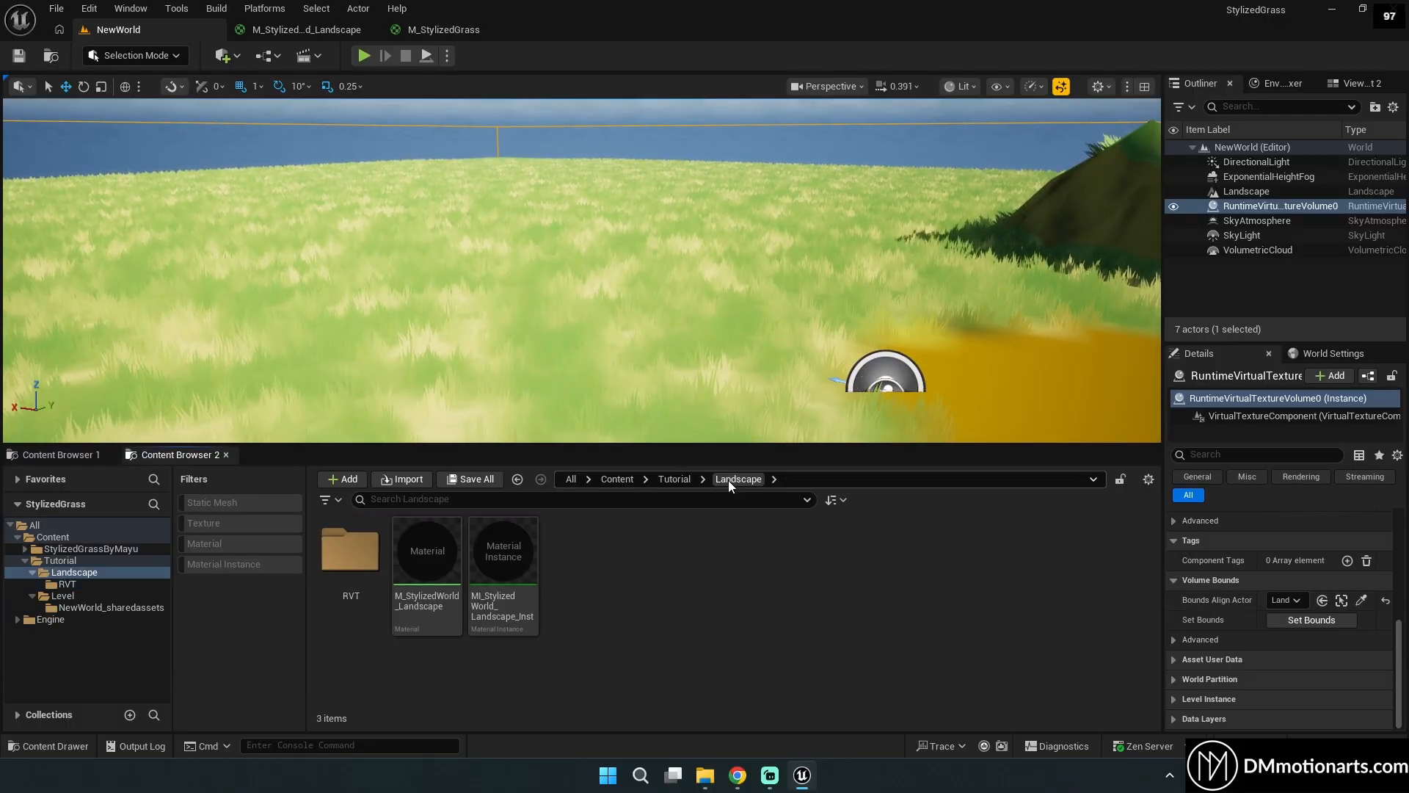
double_click(493, 546)
drag(592, 34, 828, 203)
click(132, 32)
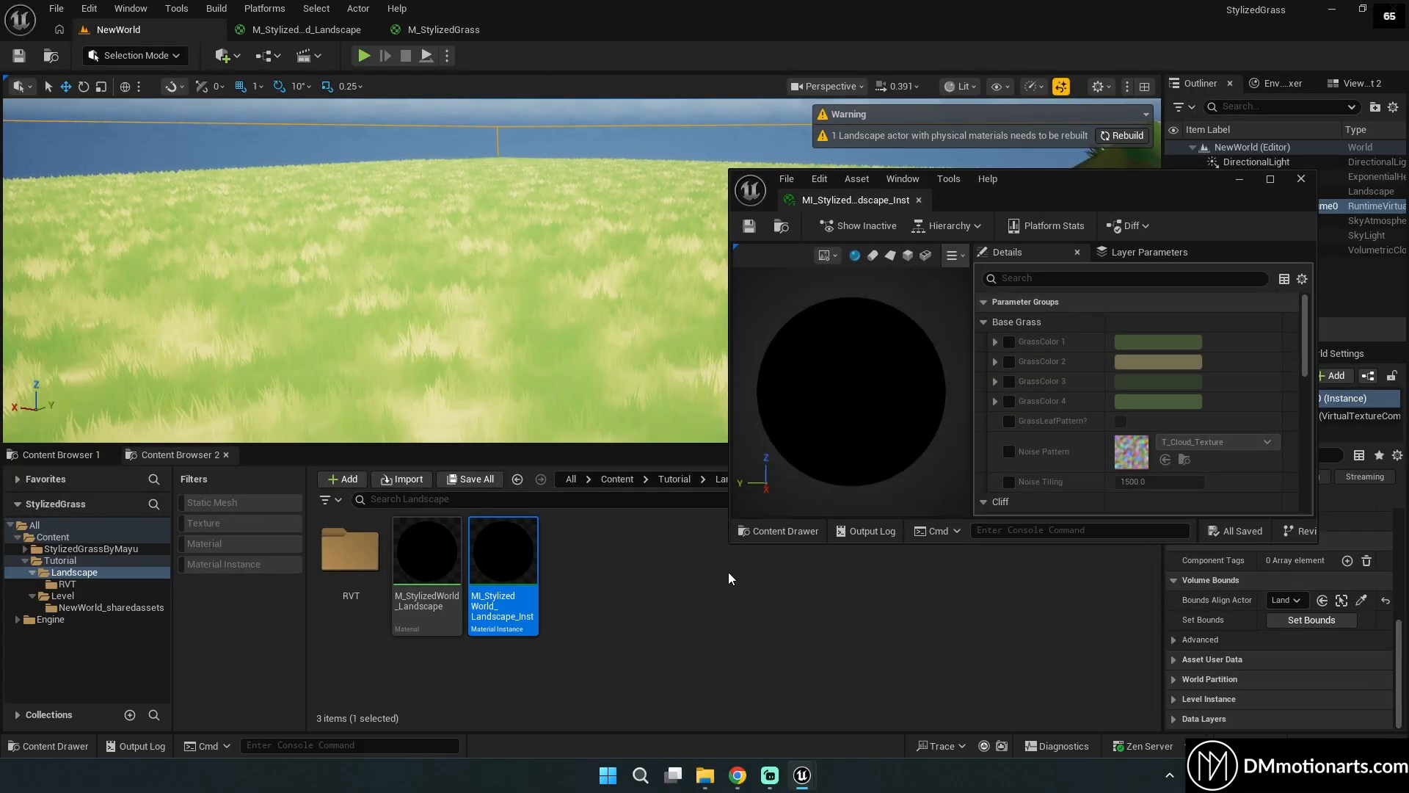
Set the viewport scalability to Low for the NewWorld level.
click(1035, 86)
mouse_move(1059, 173)
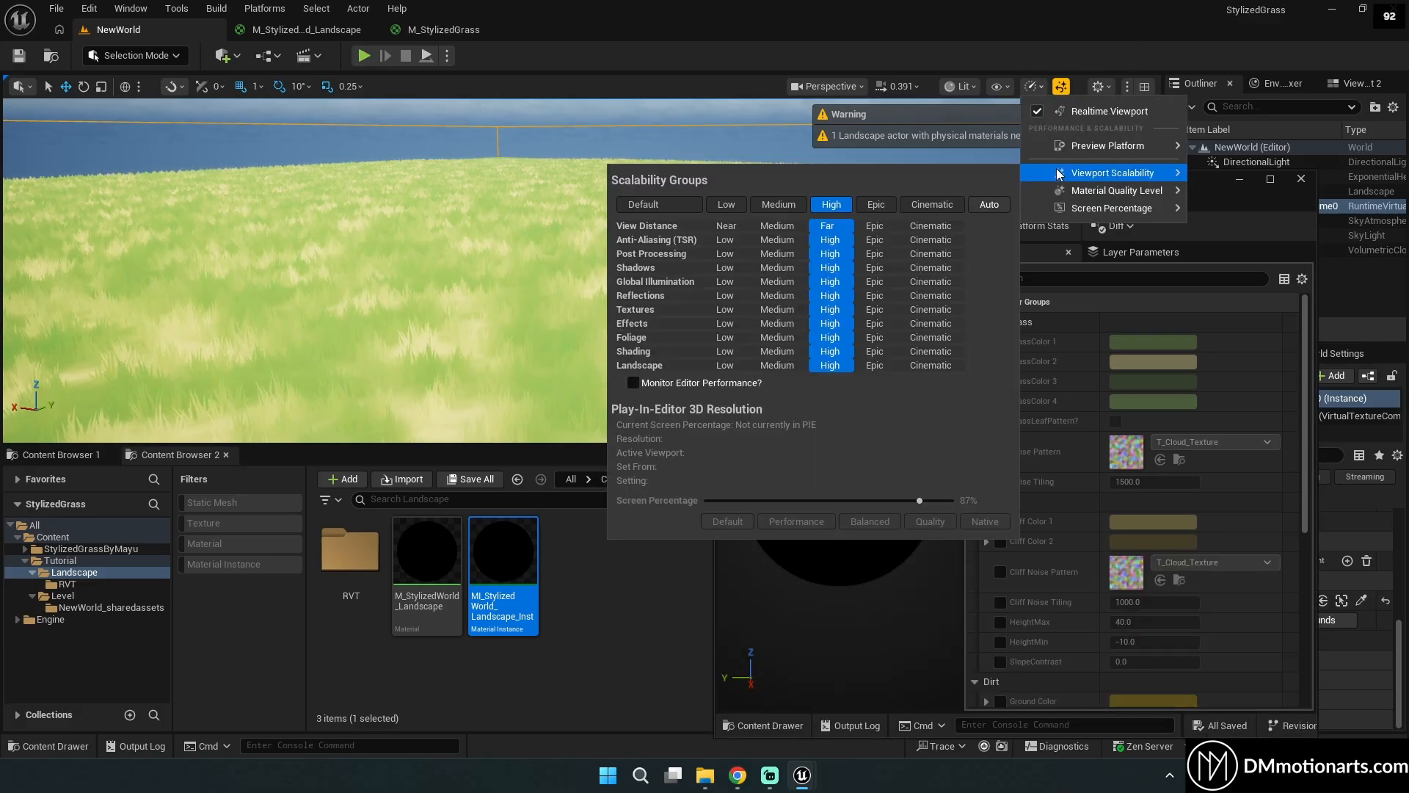
click(730, 206)
mouse_move(544, 178)
right_down()
mouse_move(580, 176)
mouse_move(551, 202)
mouse_move(544, 178)
right_up()
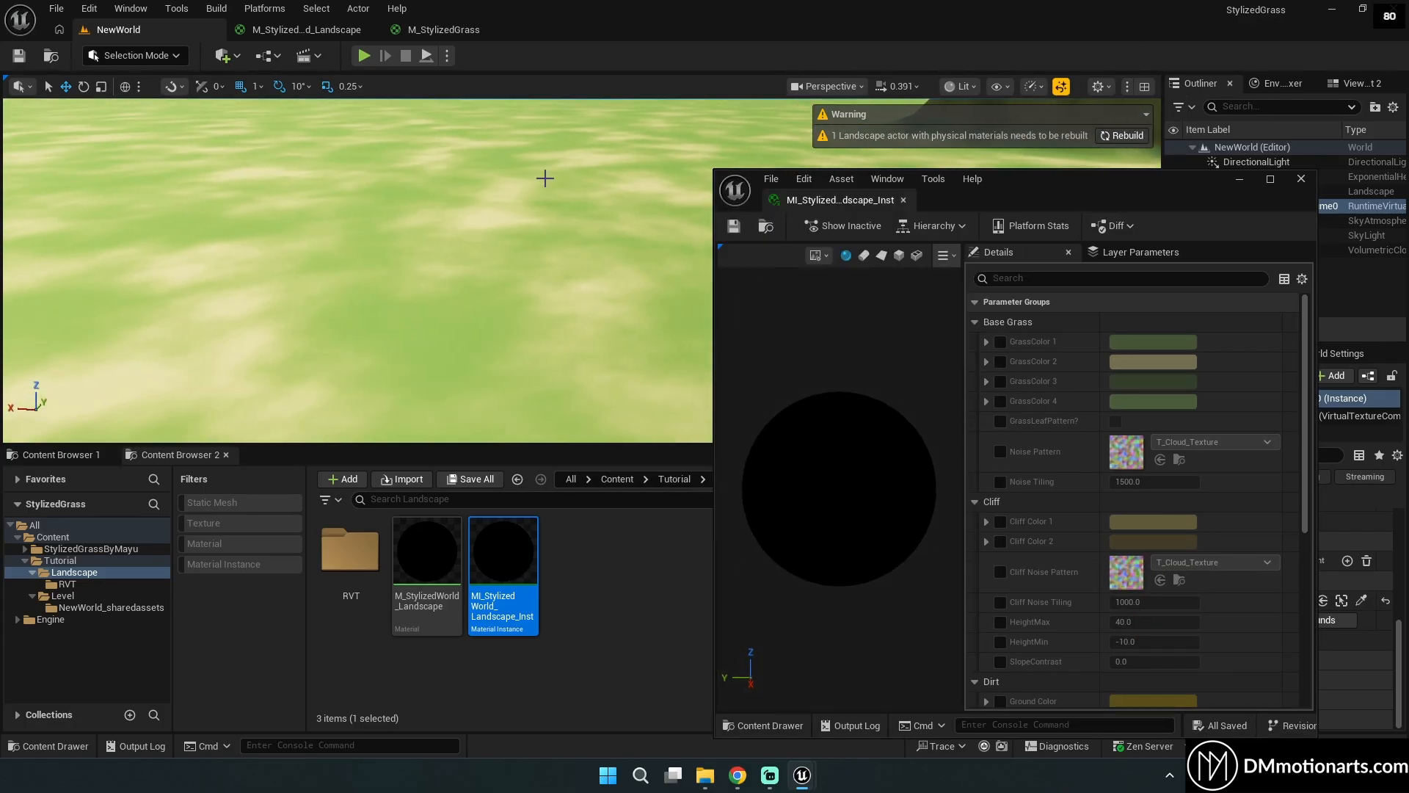
Enable the GrassColor 1 override in the landscape instance, try blue and dark orange tints, and discard them.
drag(715, 316, 794, 315)
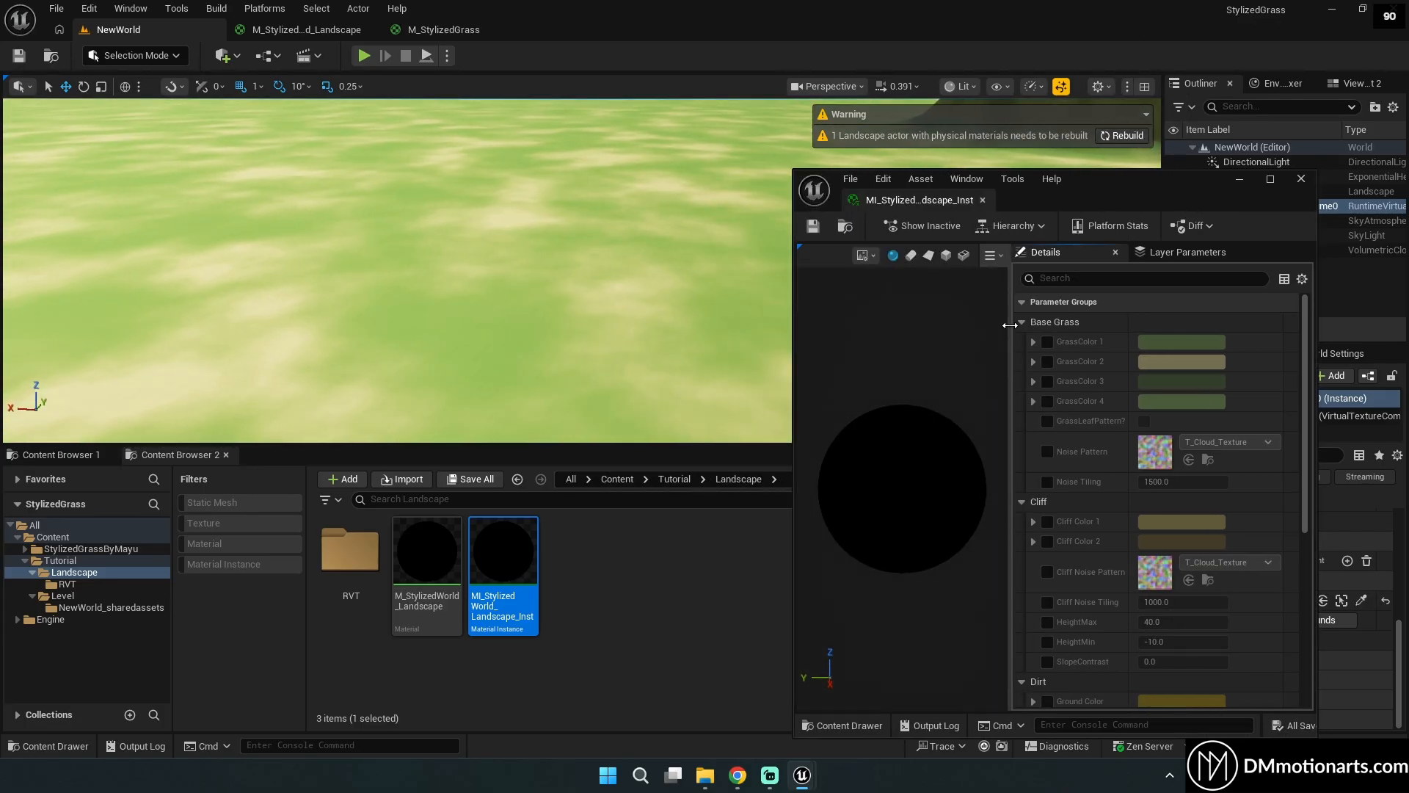
drag(1010, 324, 924, 324)
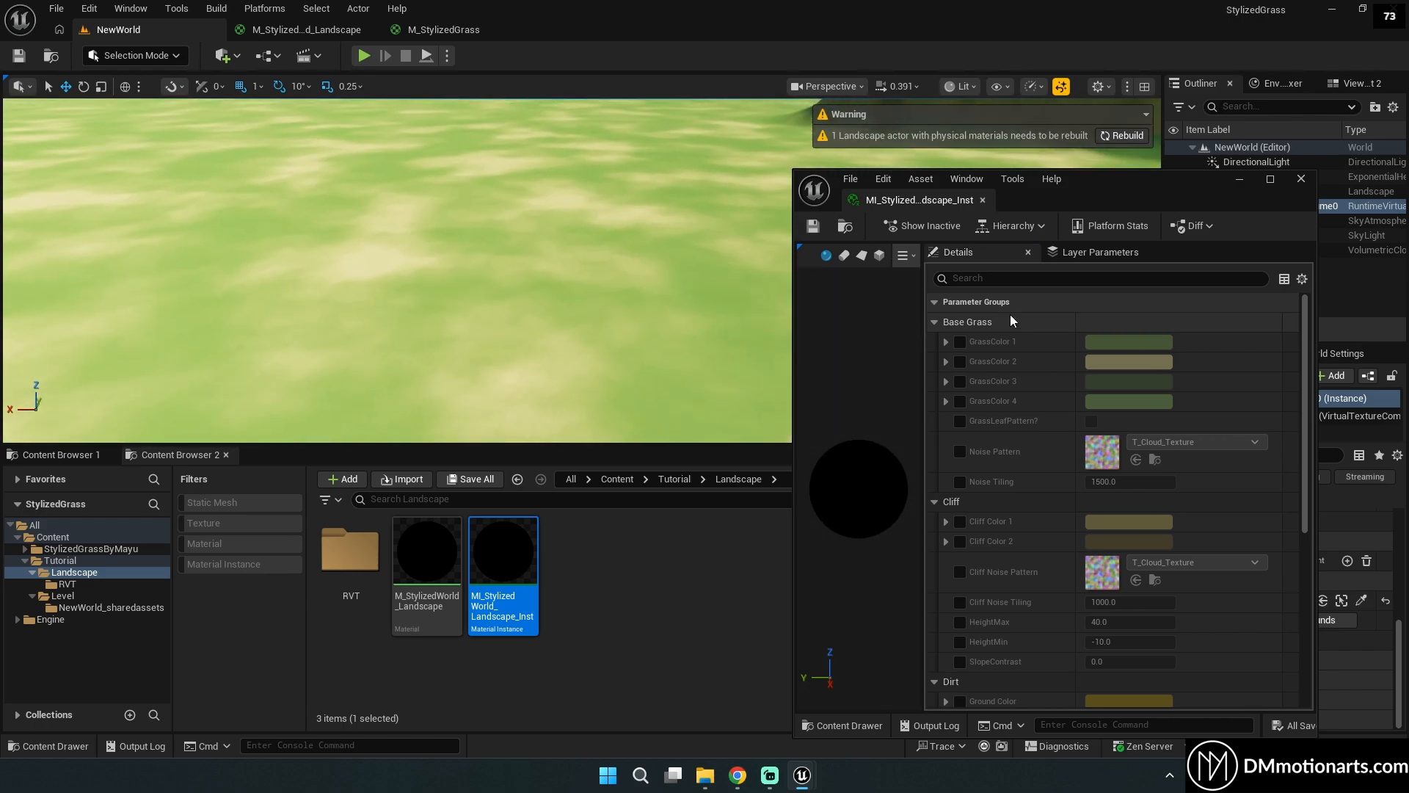
click(961, 342)
click(1120, 345)
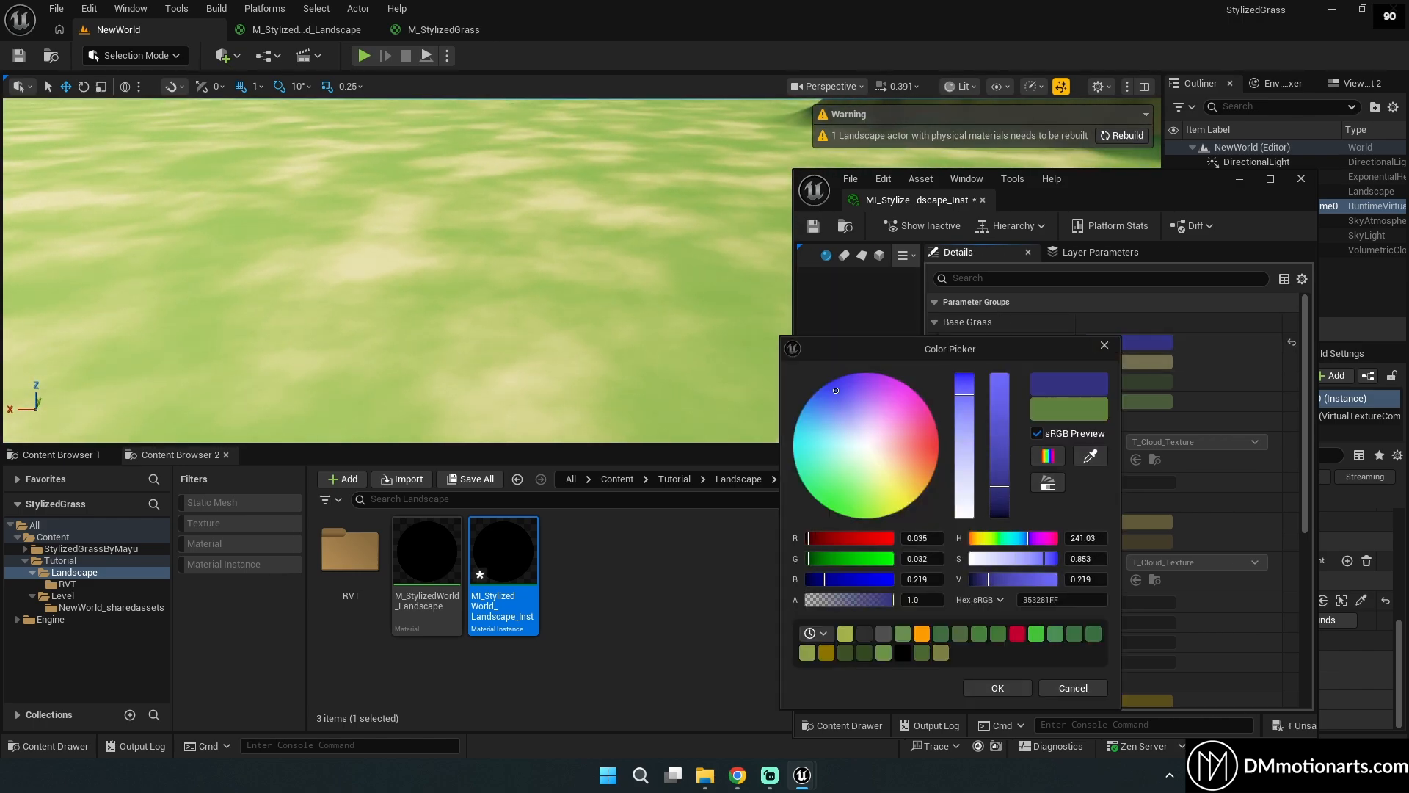
drag(835, 389, 930, 449)
double_click(1054, 632)
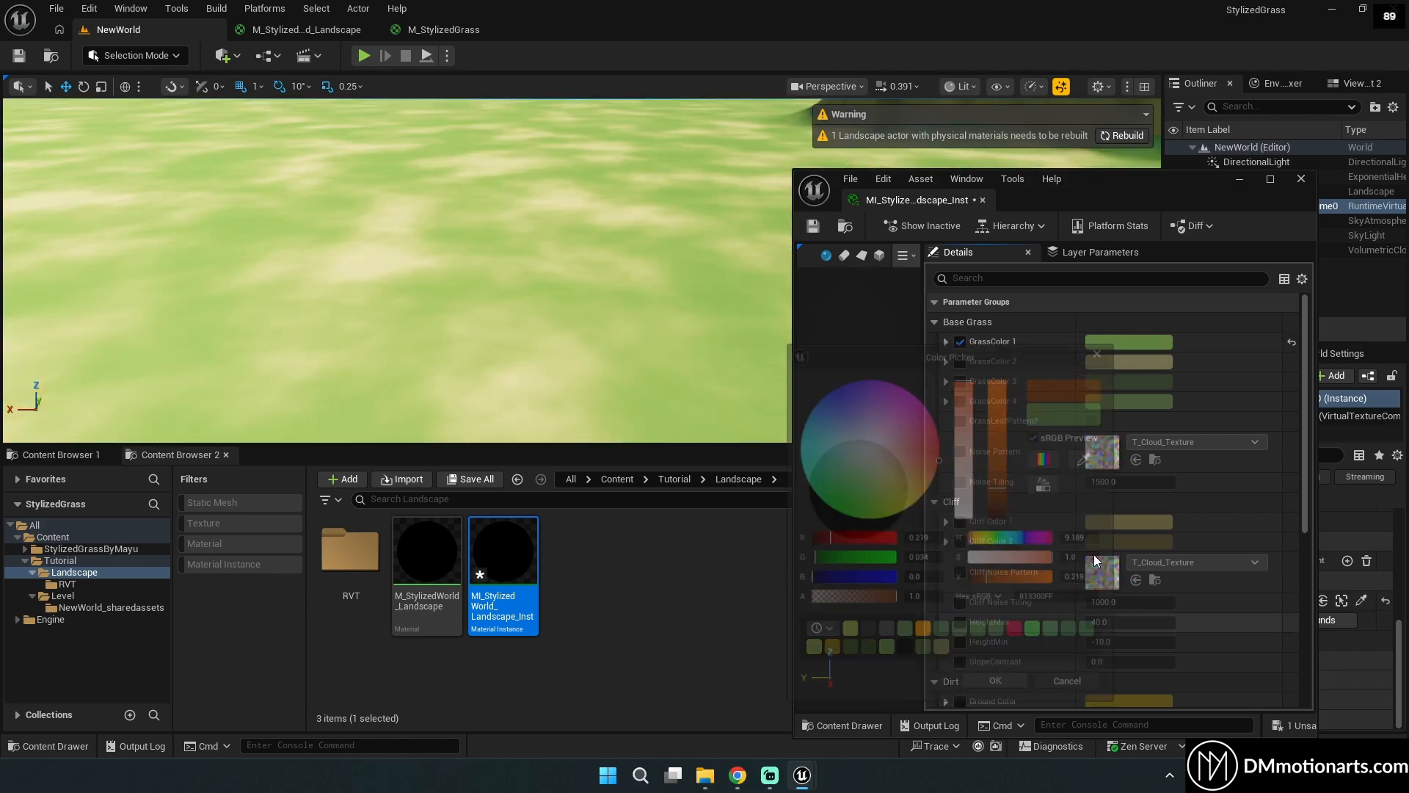
Override GrassColor 2 in the Base Grass group with the light green A7C367FF.
click(1102, 364)
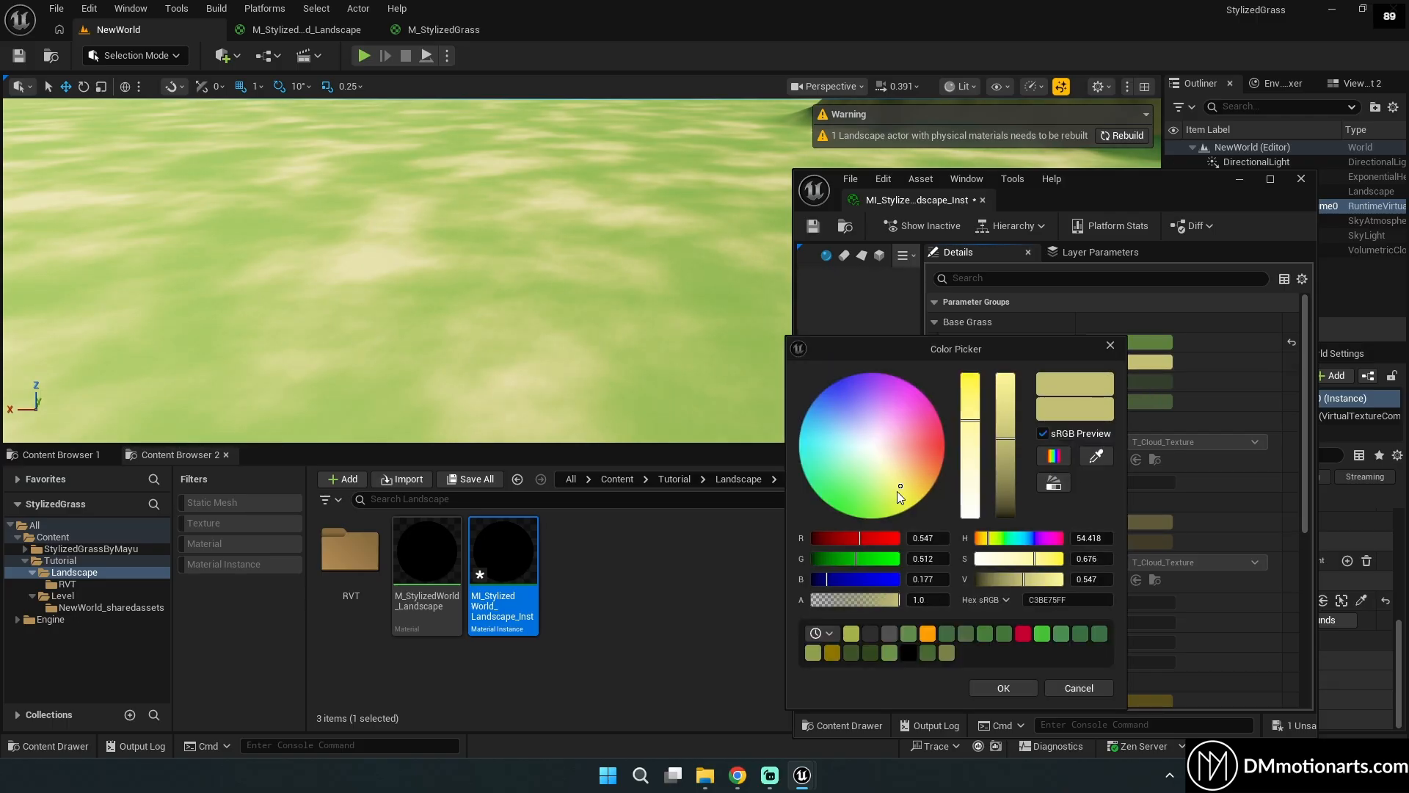
drag(898, 492, 878, 500)
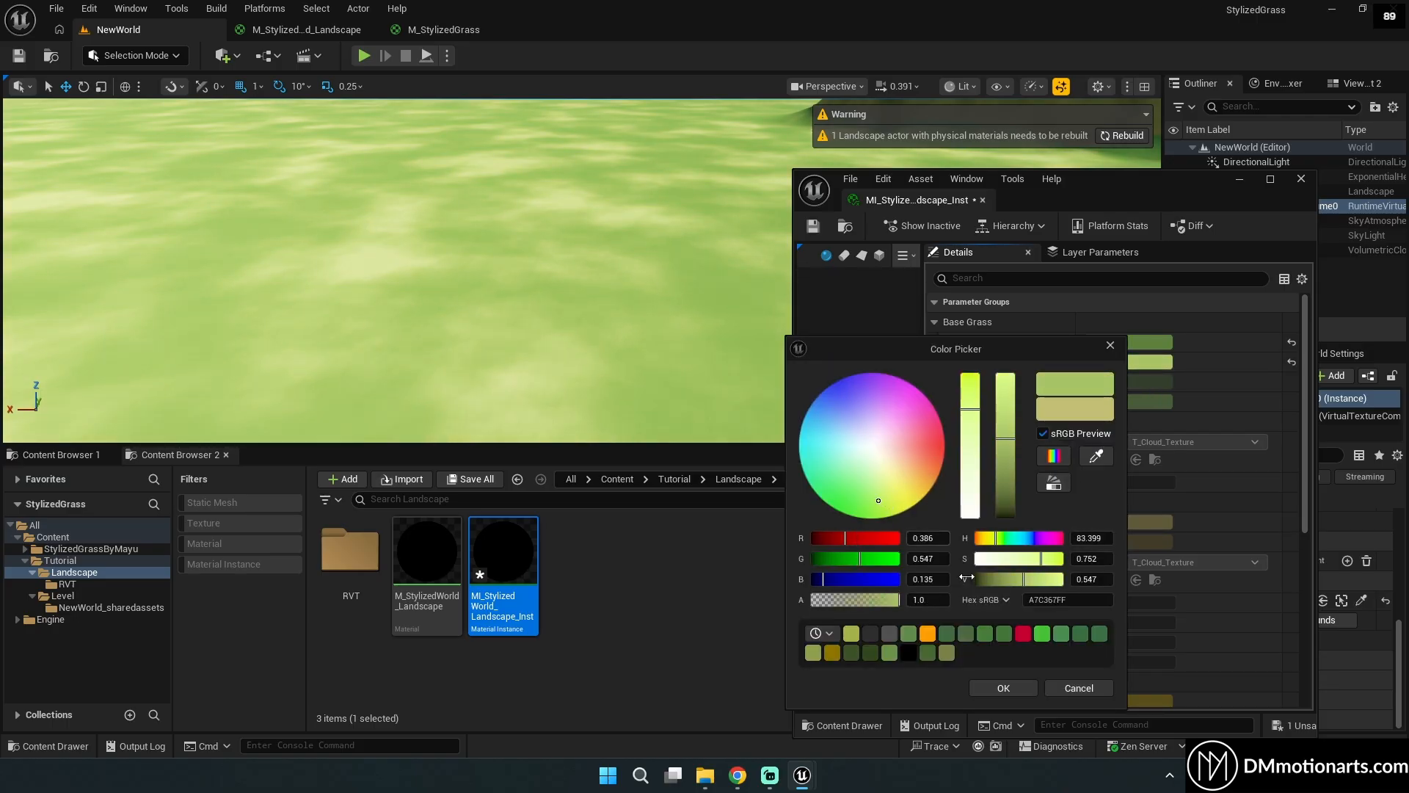
click(1003, 687)
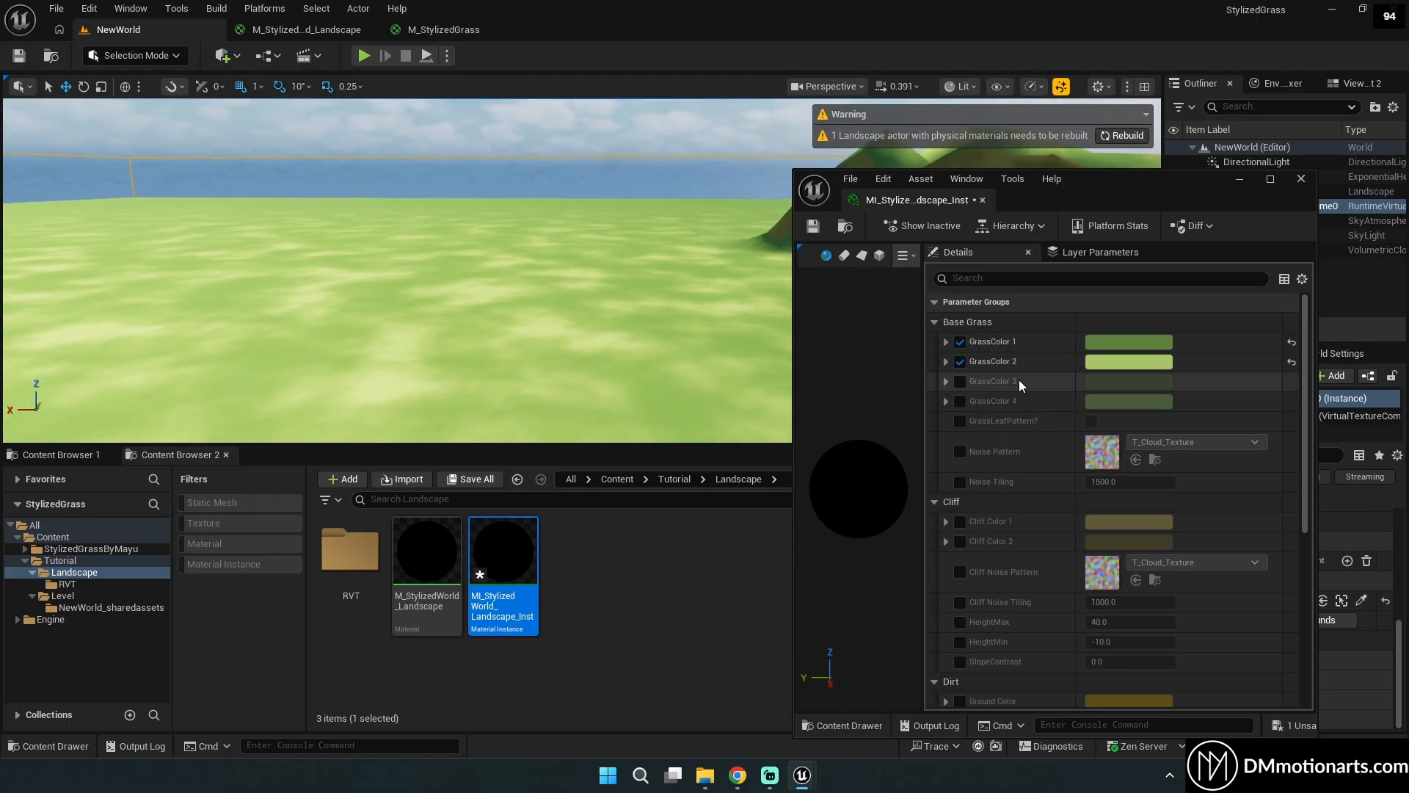
Enable the GrassLeafPattern? override, switch the pattern on, and inspect the ground up close.
click(960, 420)
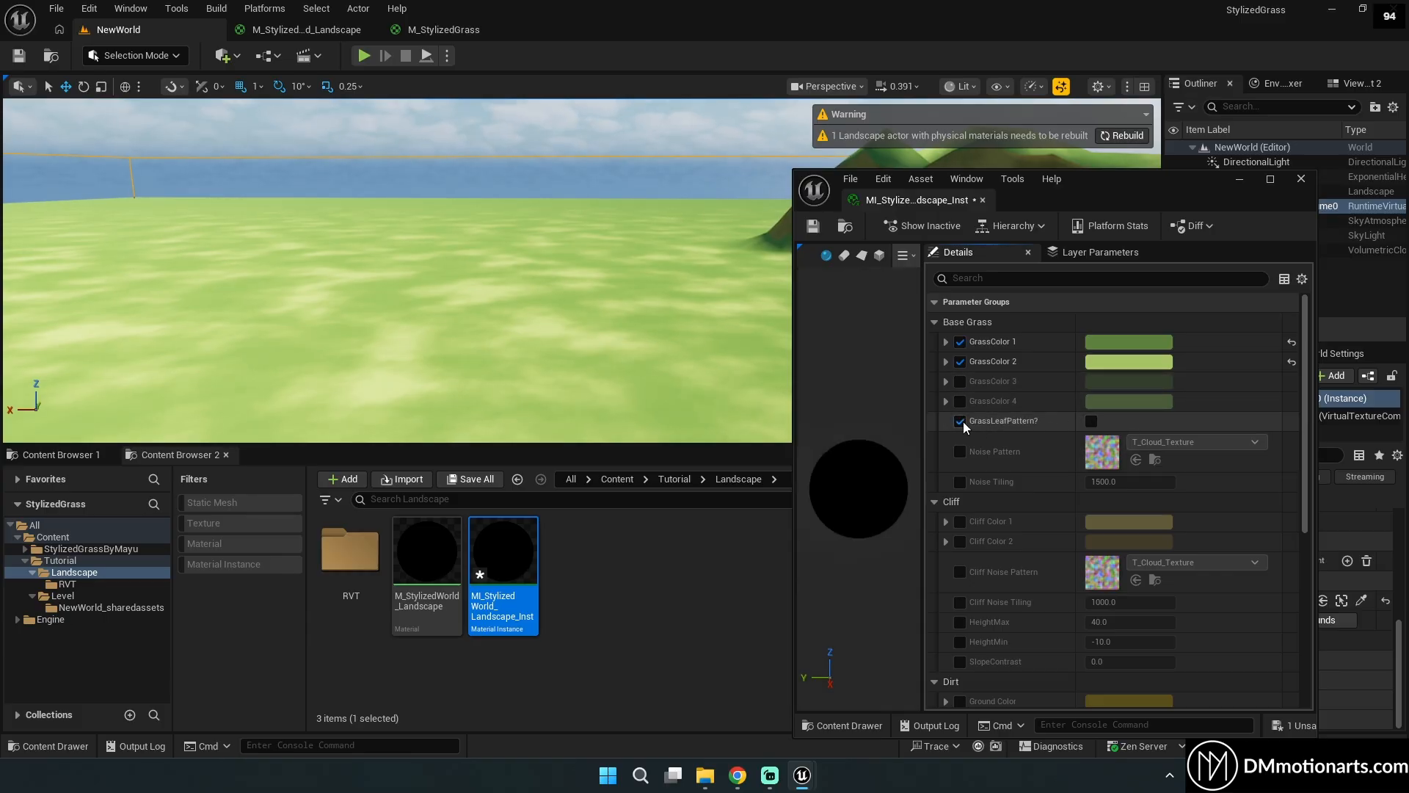
click(1091, 421)
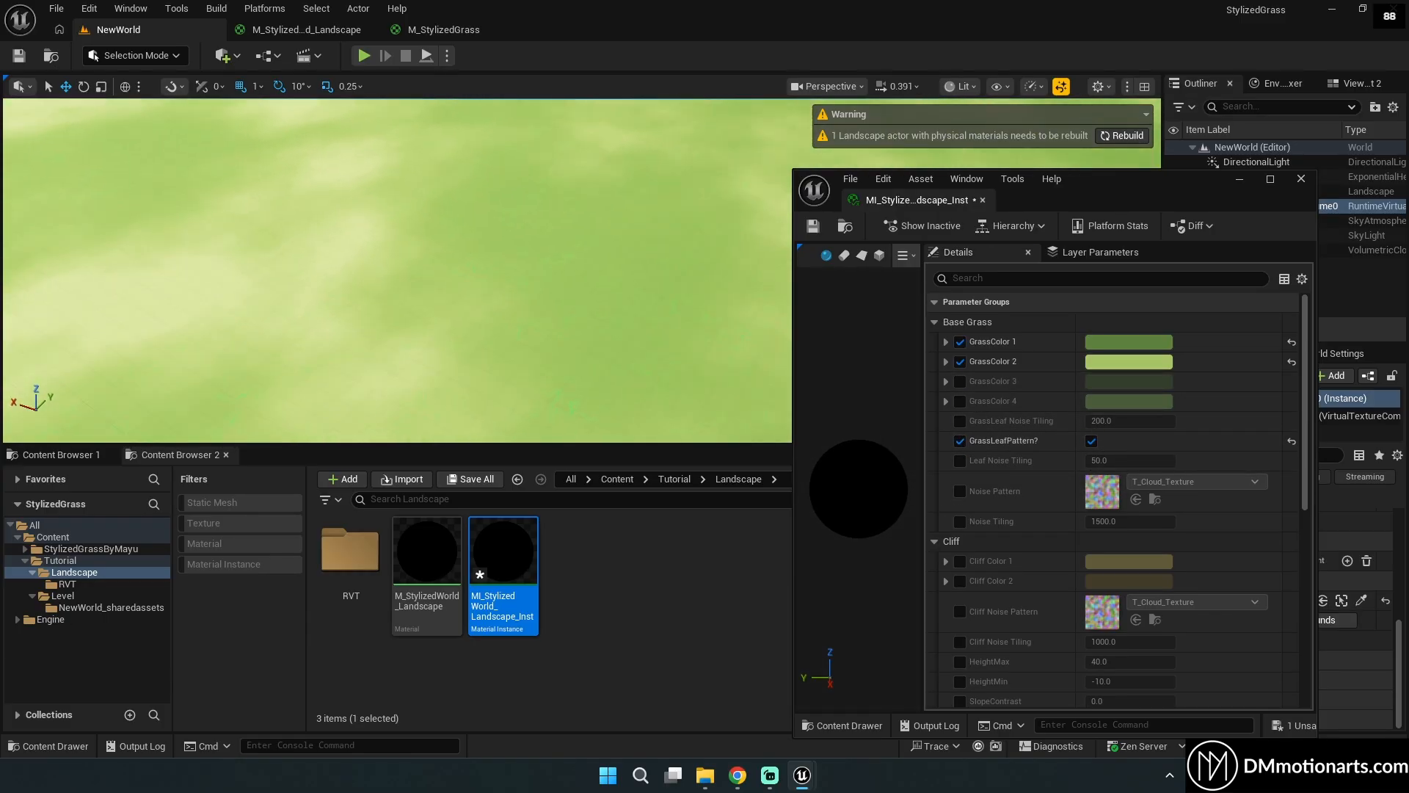
right_drag(540, 273, 665, 404)
Switch to Chrome, look through the YouTube channel's videos for the PEAK-style landscape material tutorial, and return to Unreal Editor.
click(738, 775)
scroll(287, 356, up, 5)
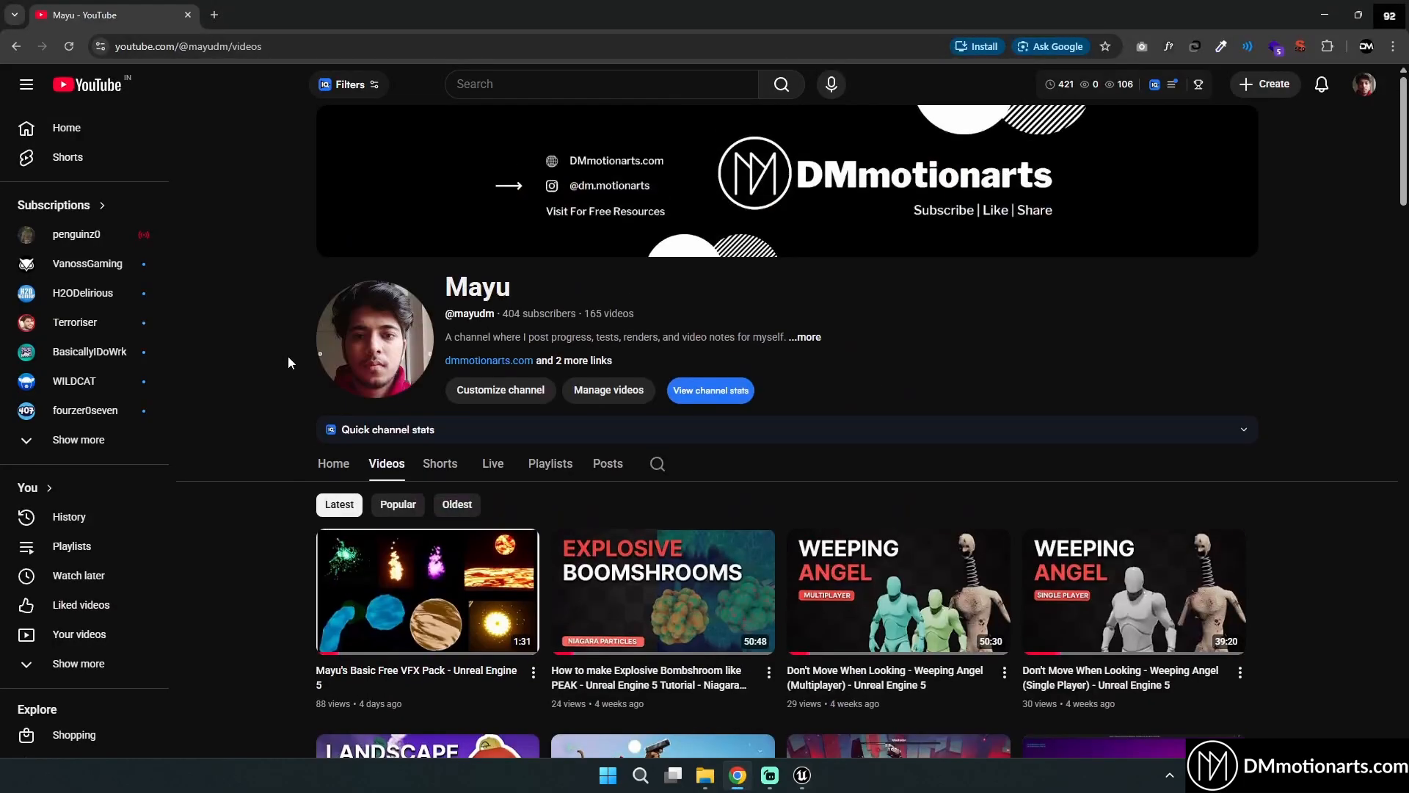
scroll(288, 360, down, 7)
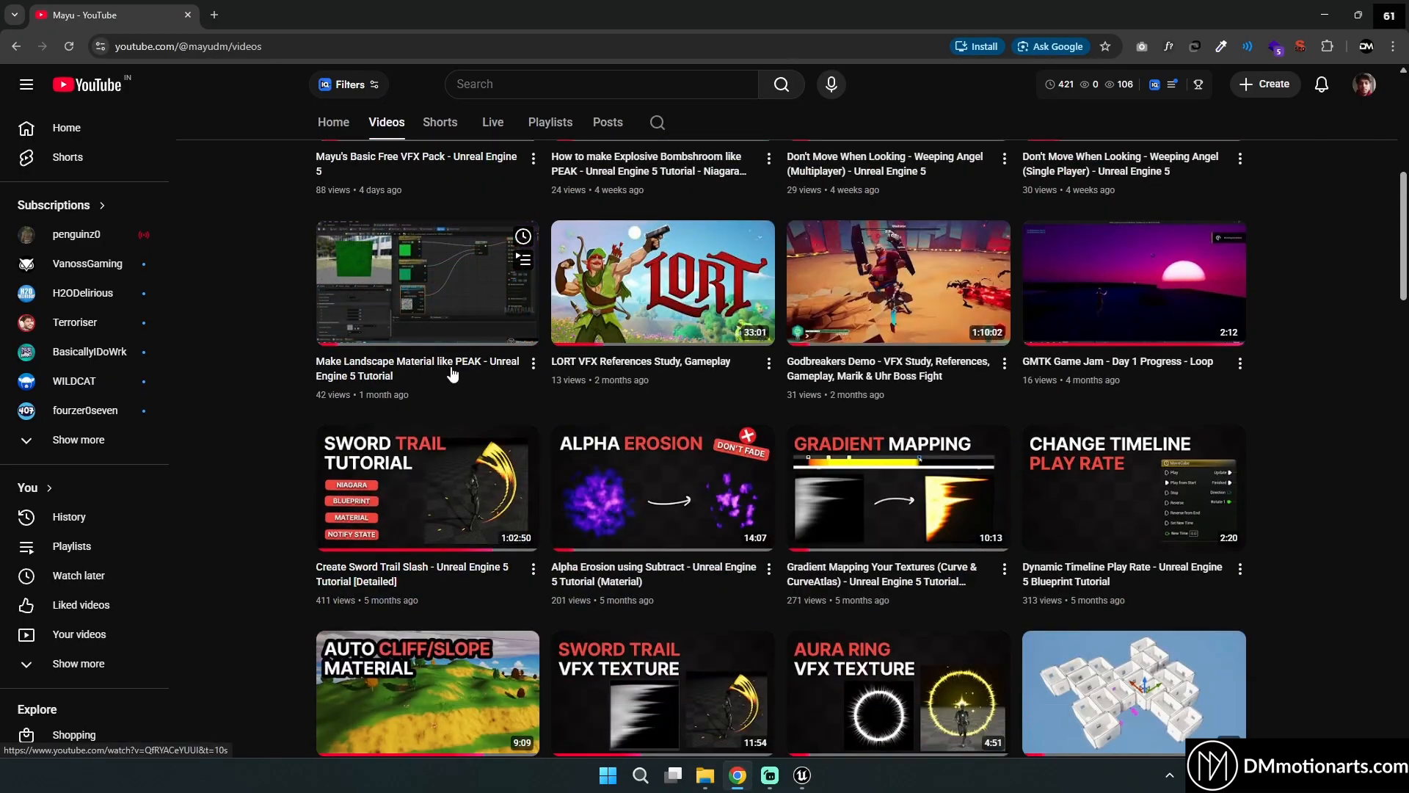
mouse_move(802, 775)
click(784, 711)
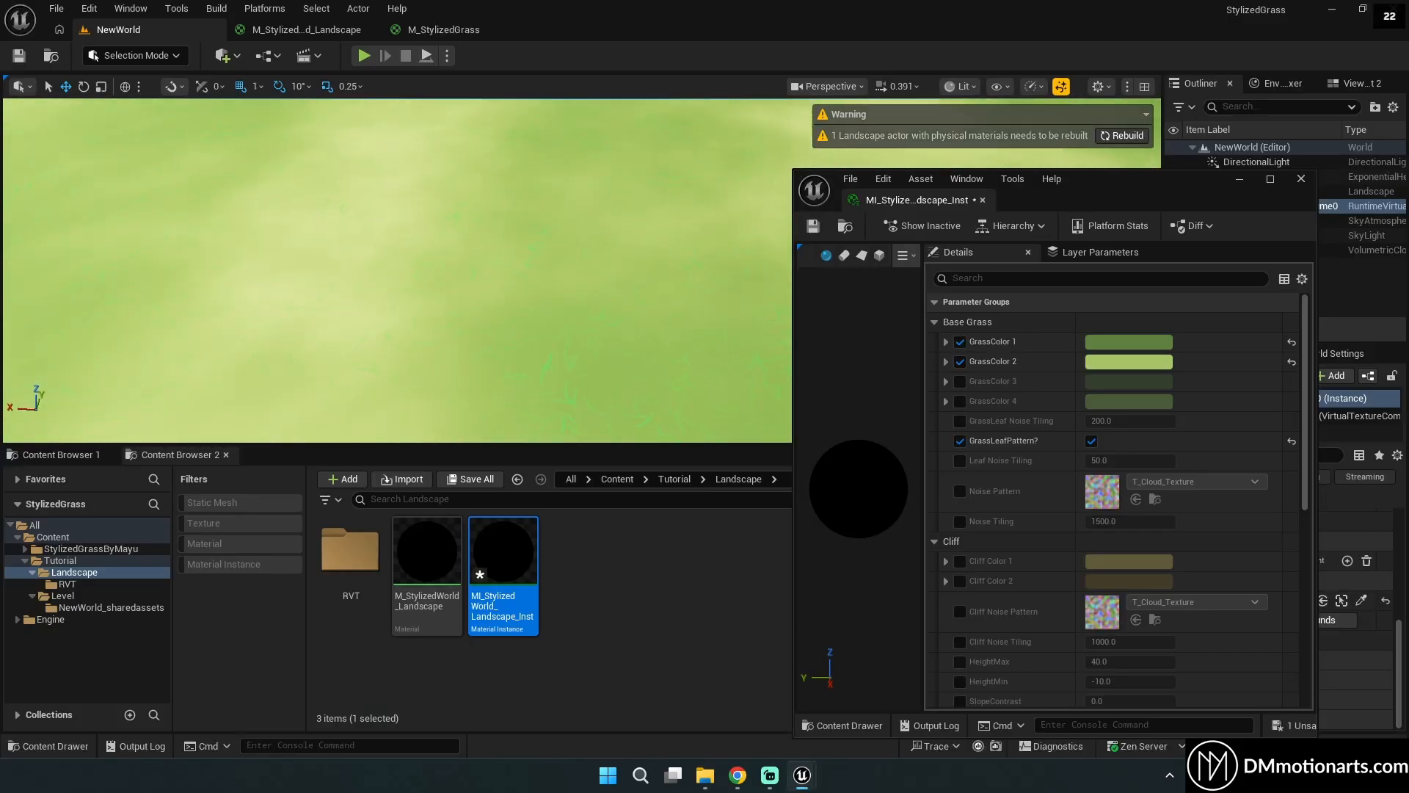
Inspect the leaf pattern on the landscape, switch GrassLeafPattern? off, and clear its override.
right_drag(493, 320, 608, 259)
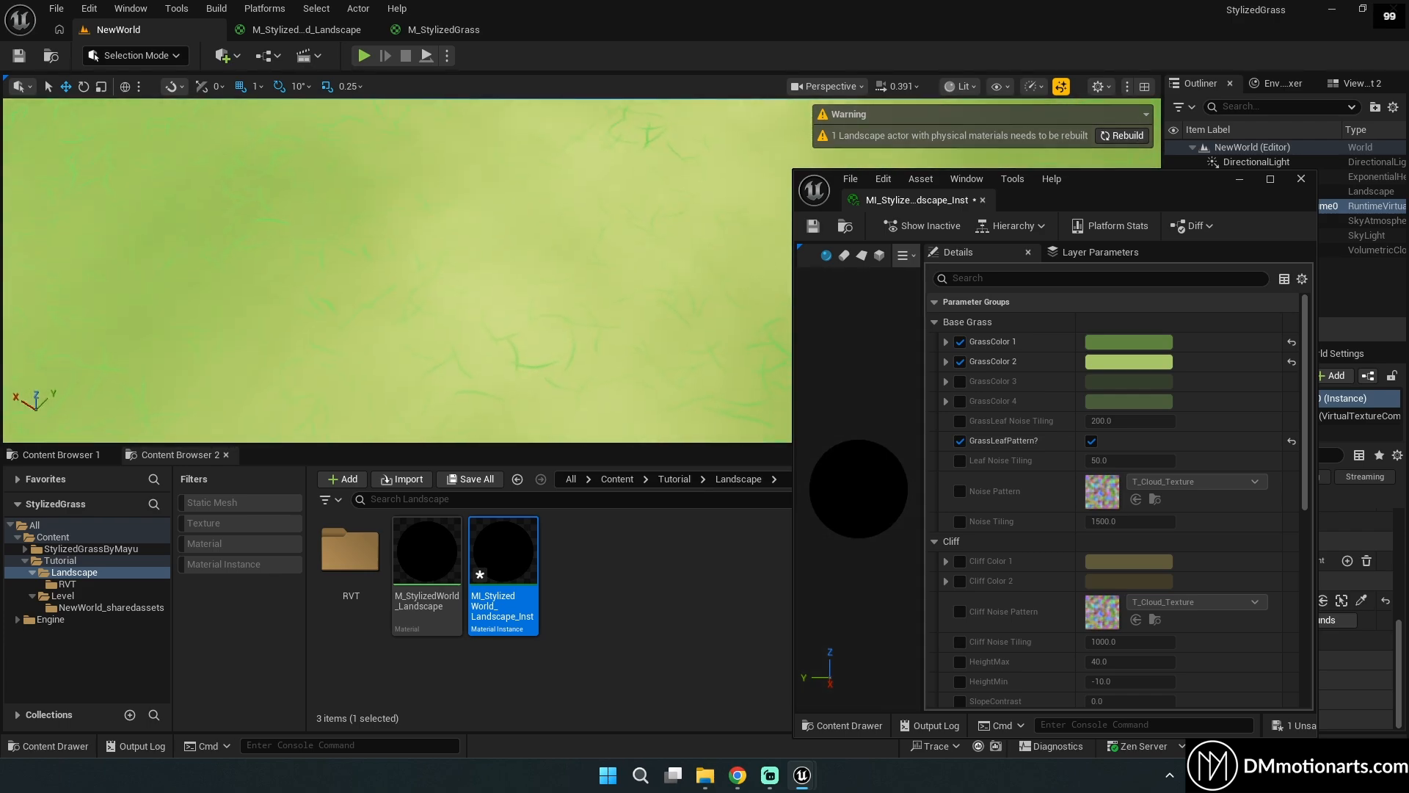
right_drag(493, 320, 494, 256)
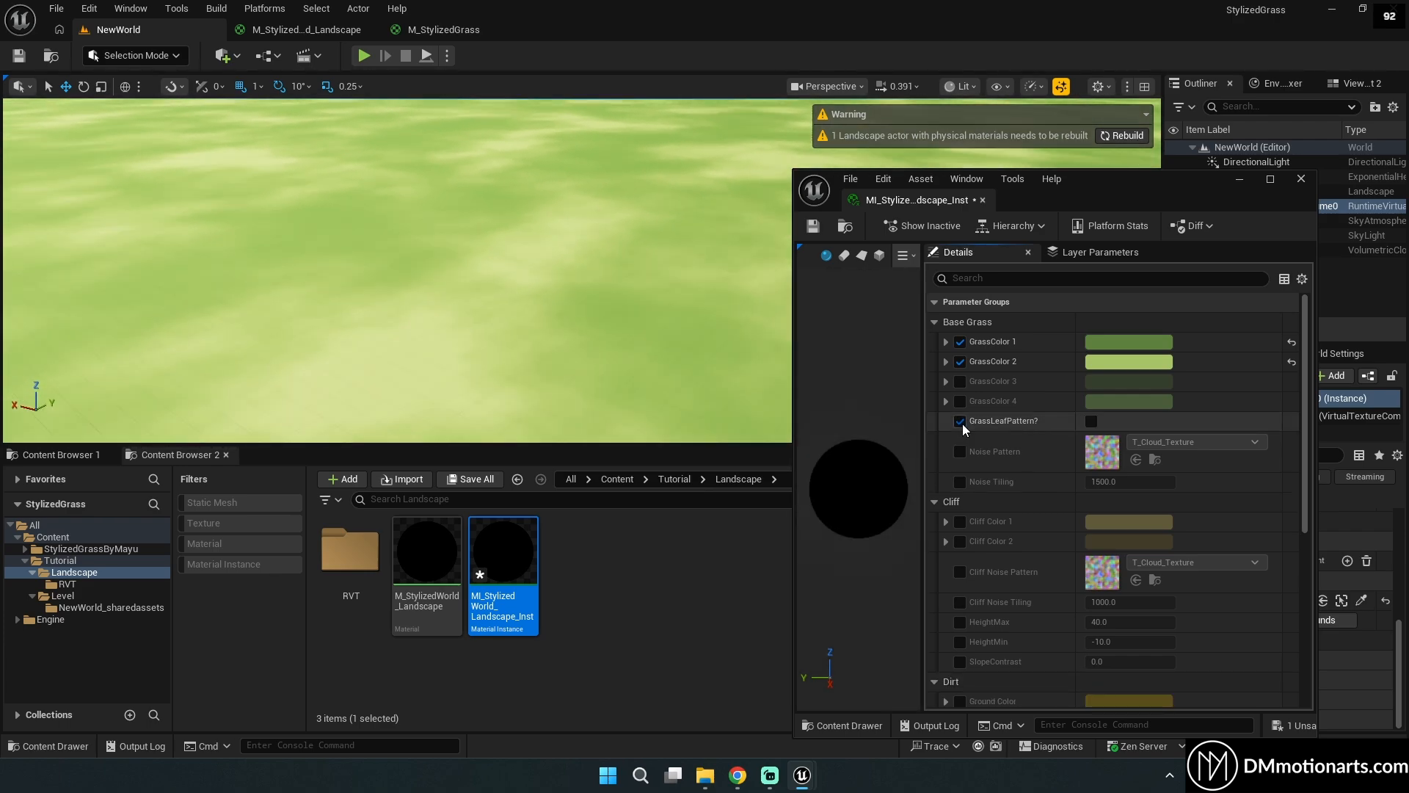
click(961, 423)
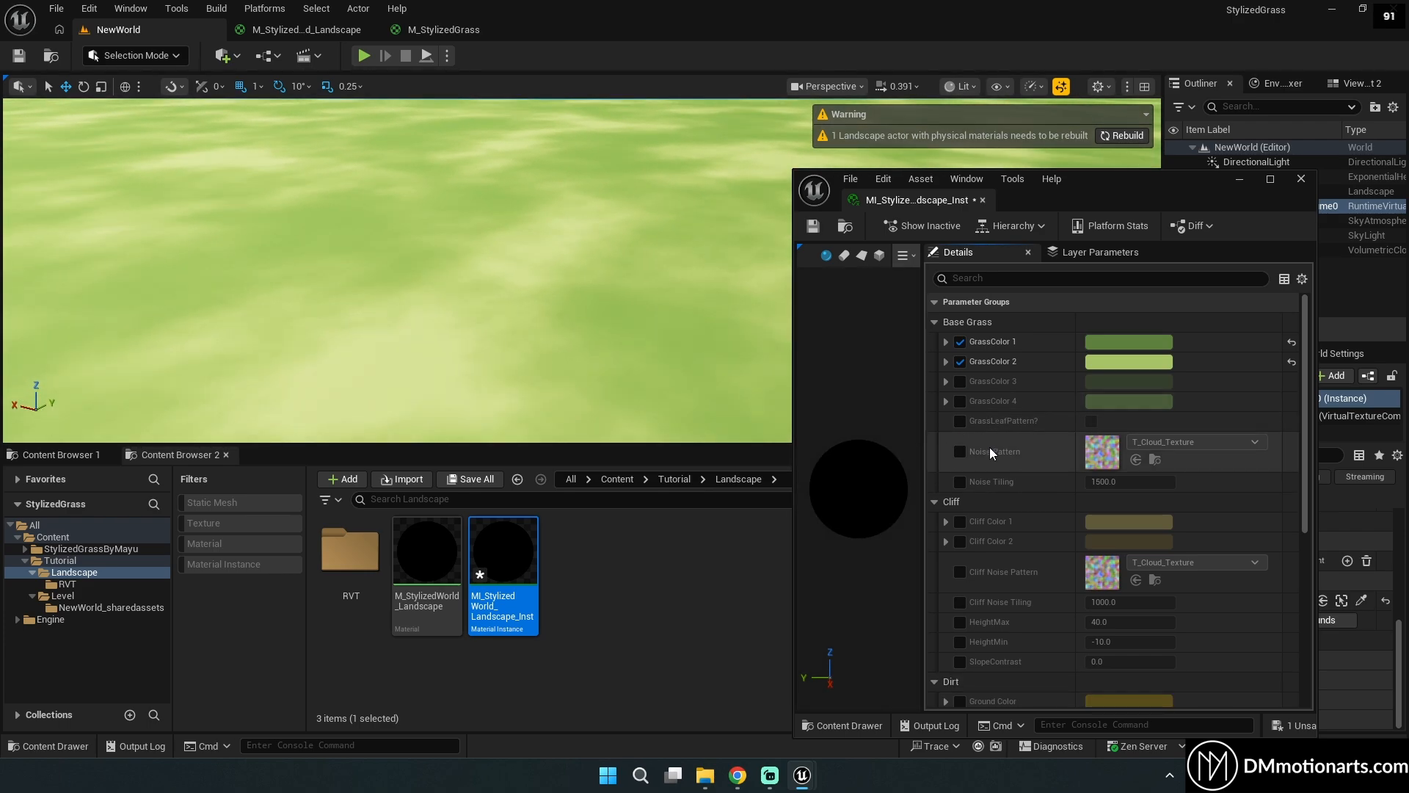
Enable the Noise Pattern override in the Base Grass group and save the landscape material instance.
scroll(962, 451, down, 2)
scroll(962, 451, up, 2)
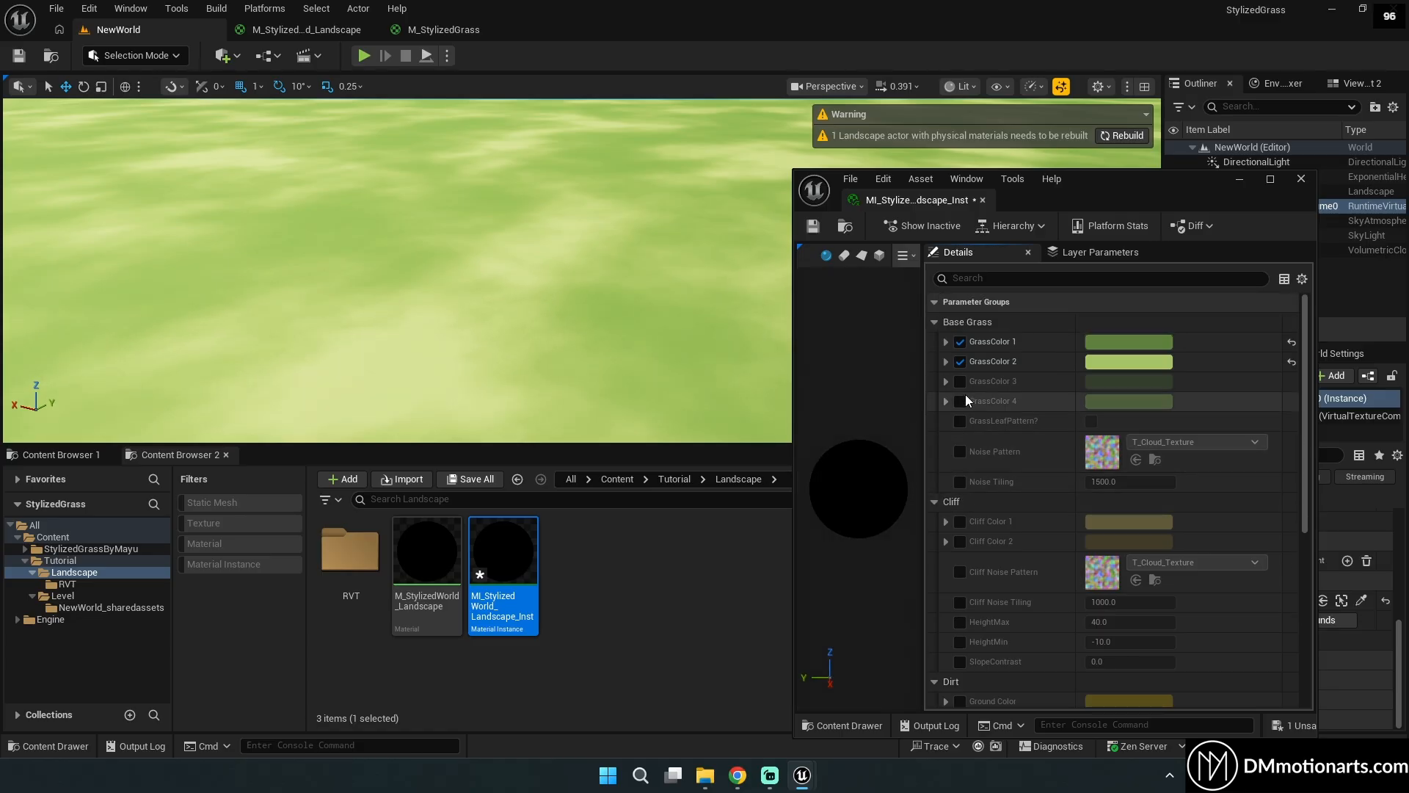
click(960, 451)
click(1206, 436)
click(1206, 438)
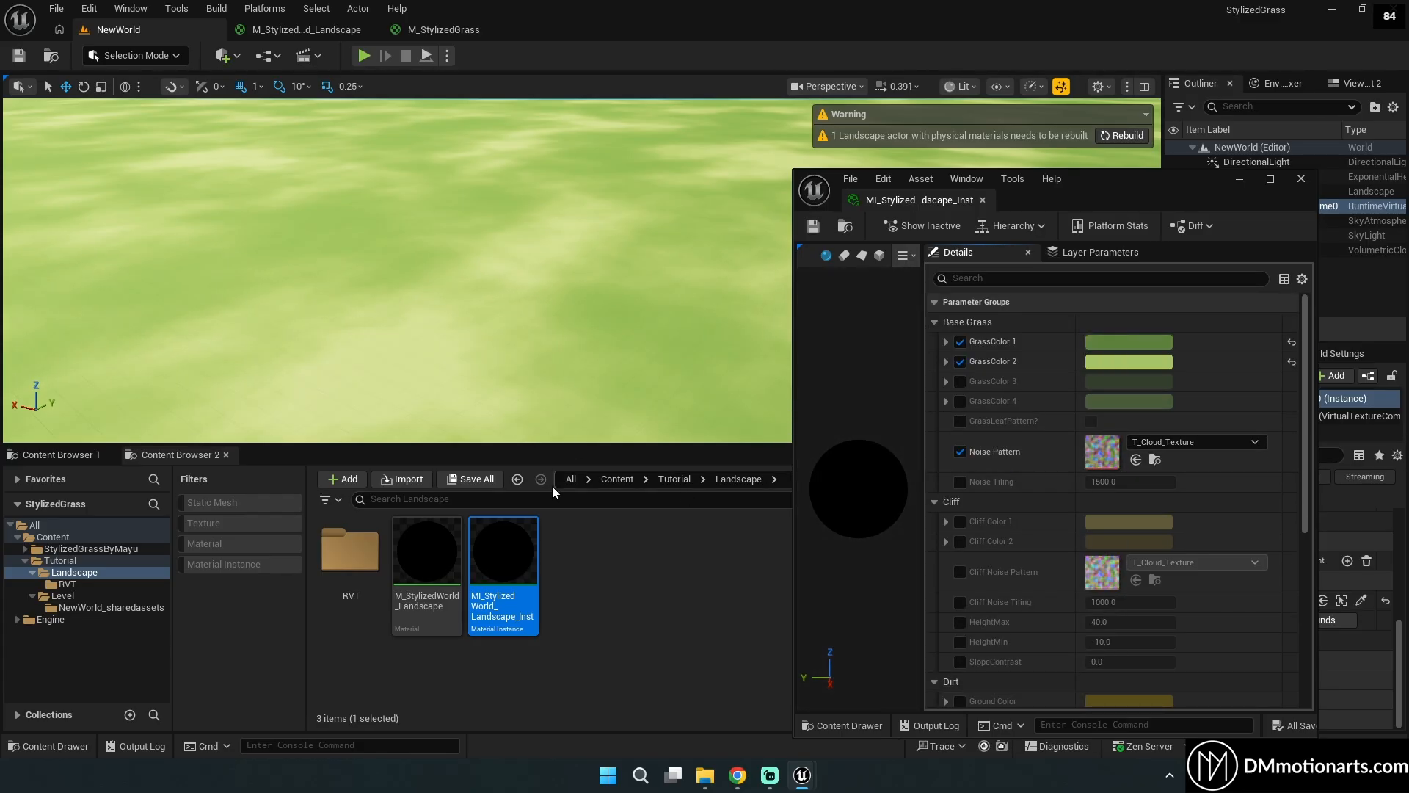
Assign T_LandscapeGrassTexture from the StylizedGrassByMayu/Landscape/Texture folder to Noise Pattern and save the material instance.
click(68, 457)
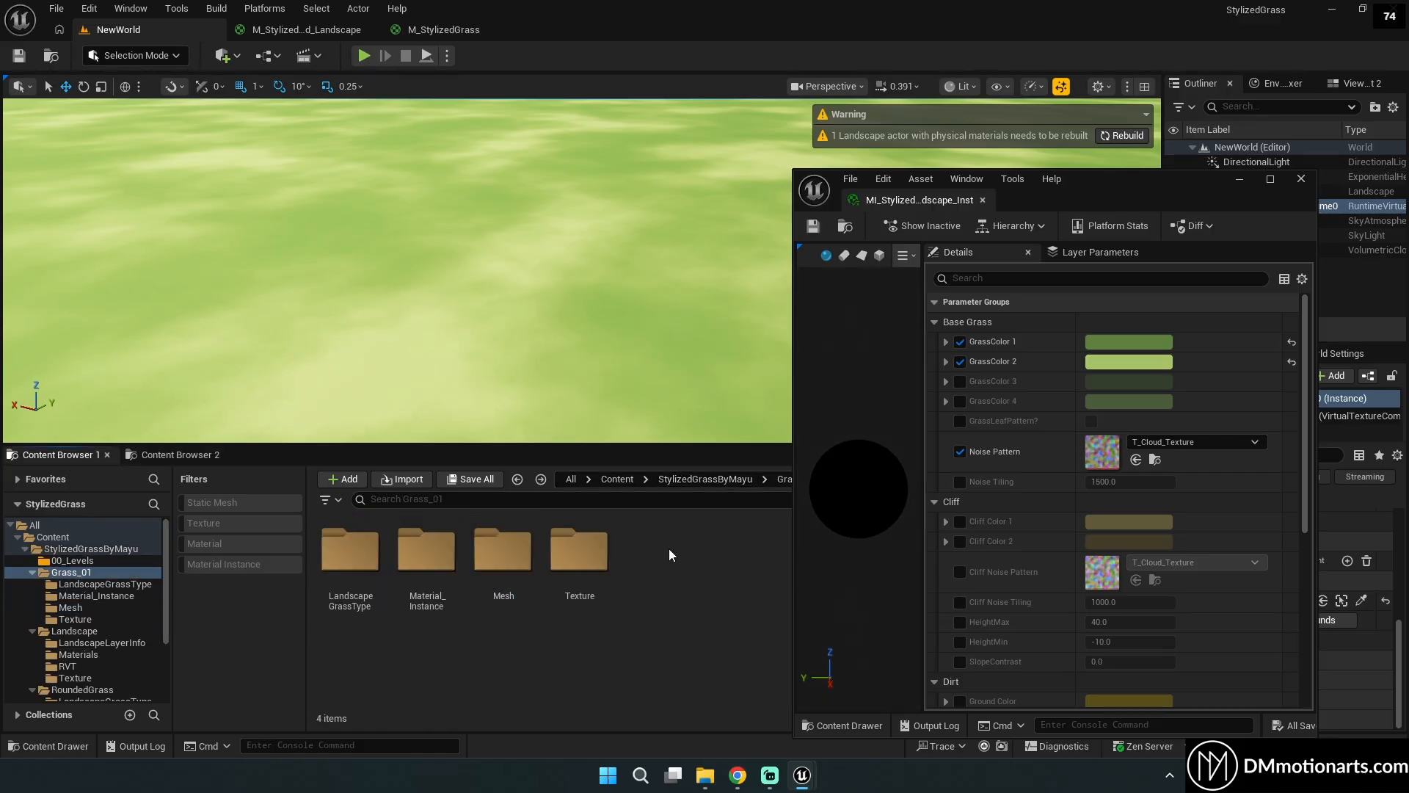
double_click(582, 541)
key(alt+Left)
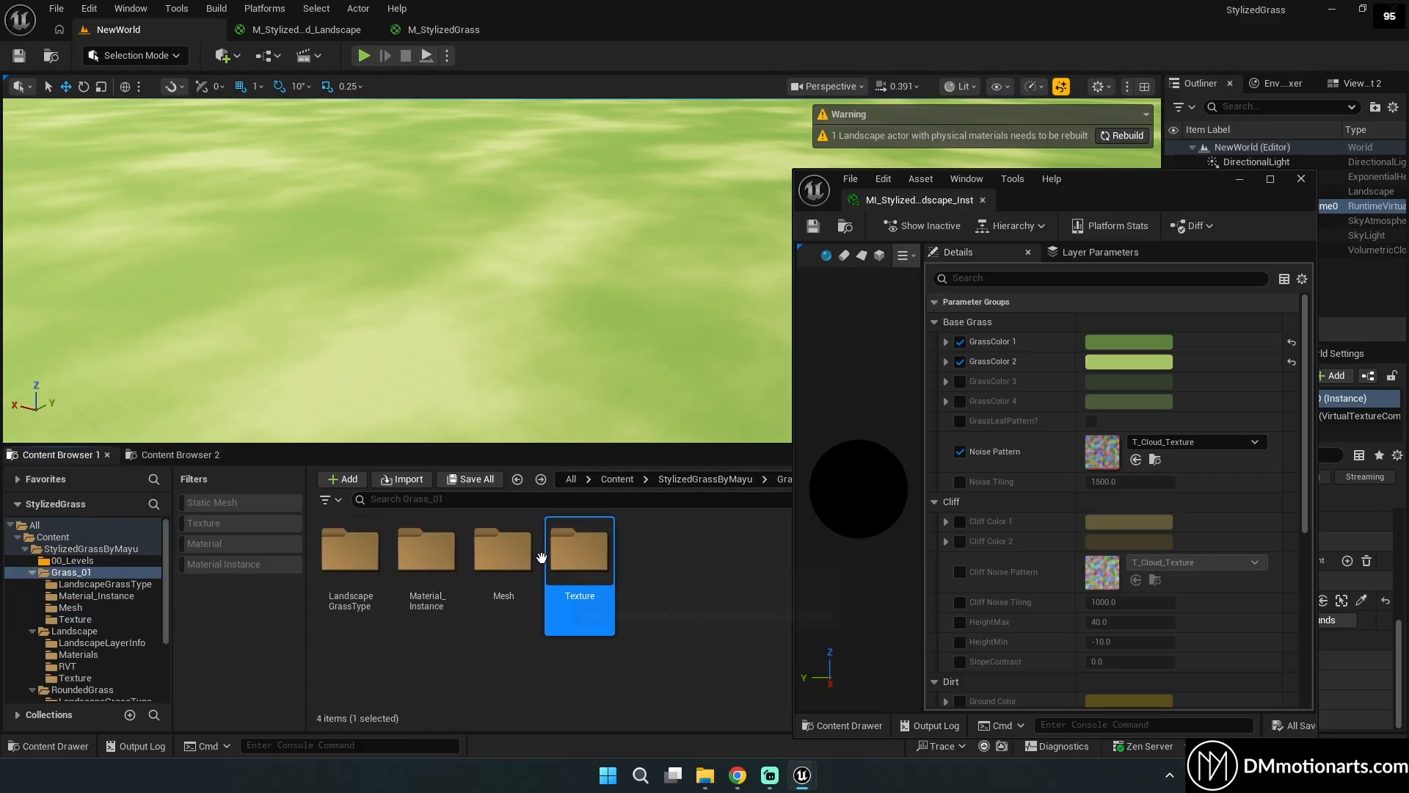
click(708, 480)
double_click(504, 552)
drag(351, 550, 1174, 449)
right_drag(396, 271, 470, 301)
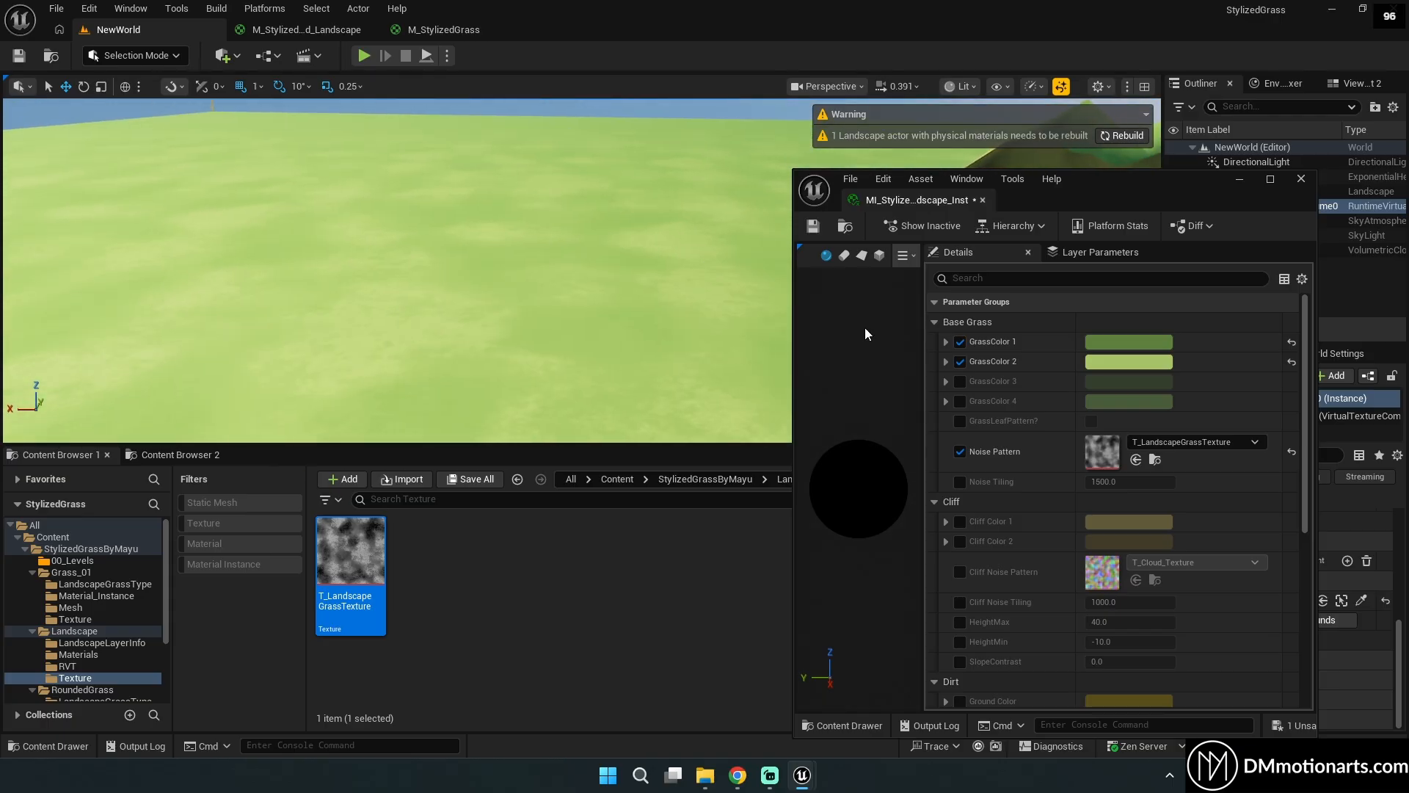
key(ctrl+s)
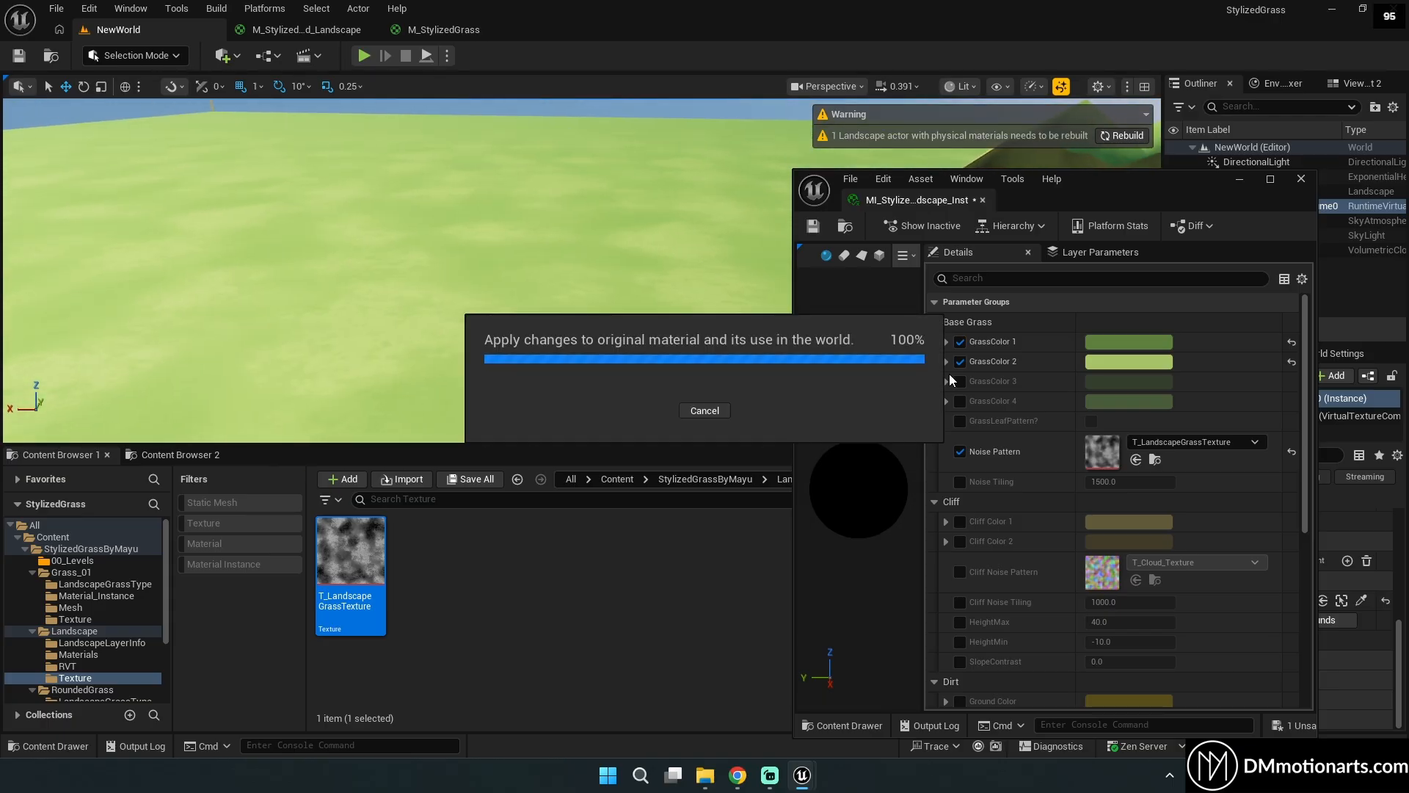
Undo the last Noise Pattern texture change in the Base Grass group and clear its override.
key(ctrl+z)
click(959, 451)
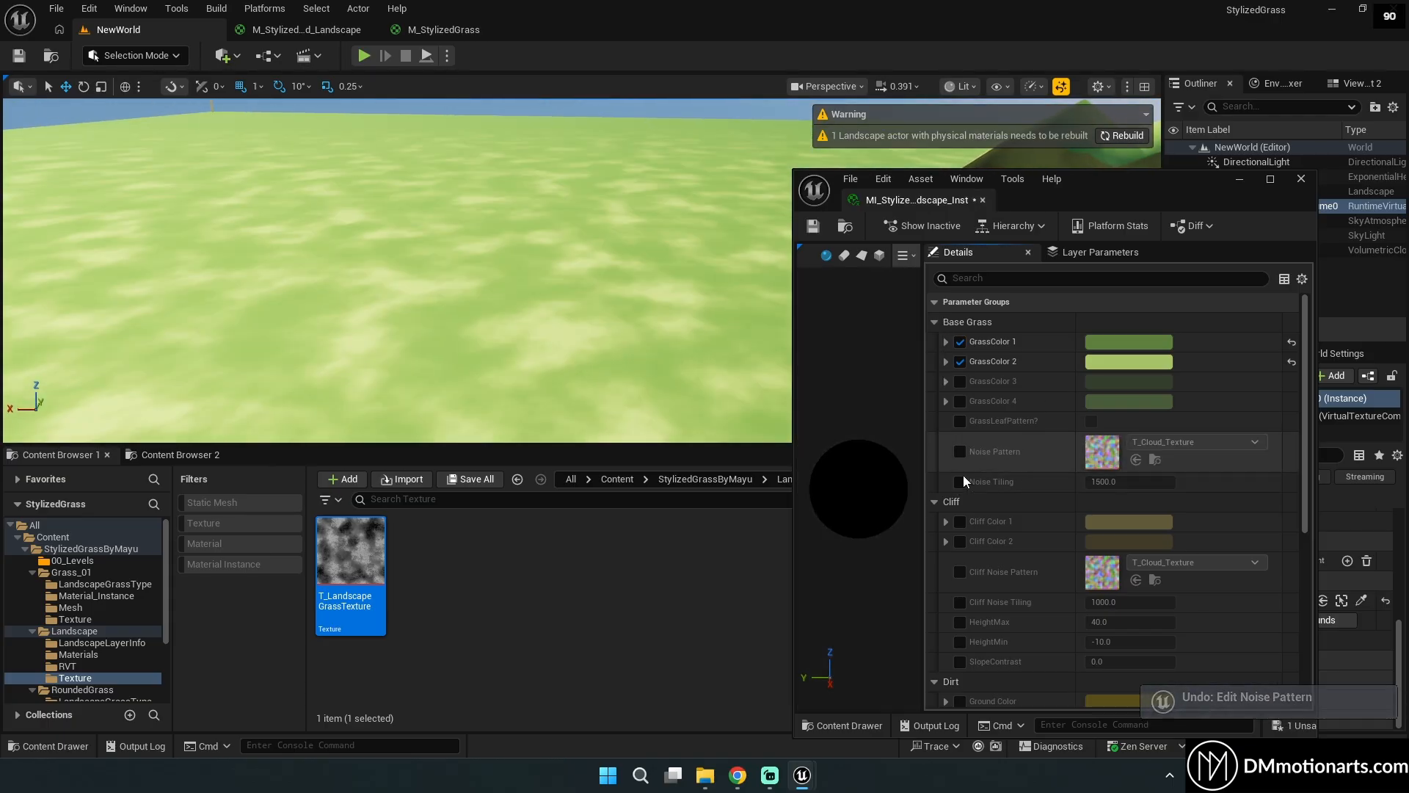
Override Noise Tiling in the Base Grass group and try 100 on the landscape grass.
drag(1123, 483, 1128, 485)
click(1128, 484)
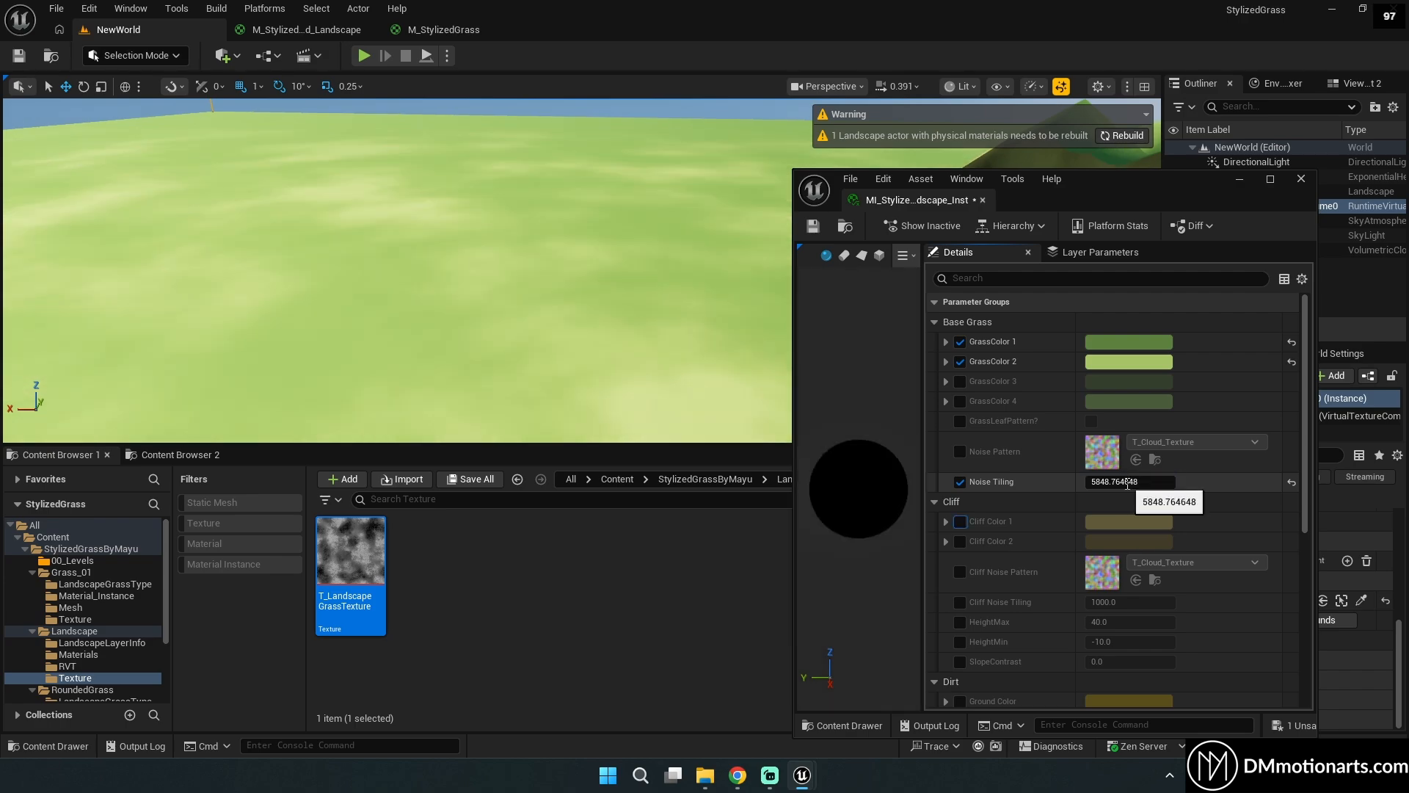
text(100)
key(Return)
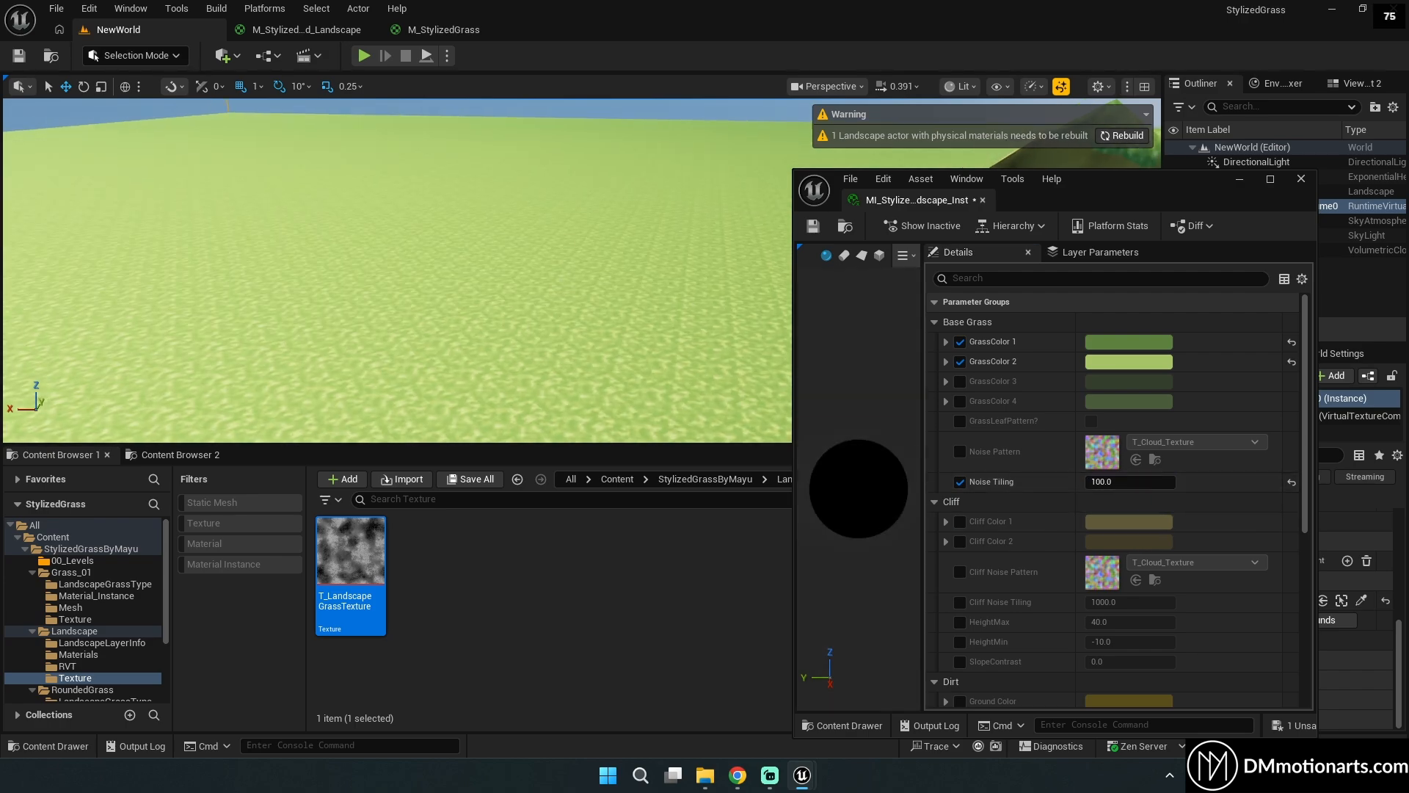
right_drag(594, 286, 595, 367)
key(w)
right_drag(569, 287, 553, 268)
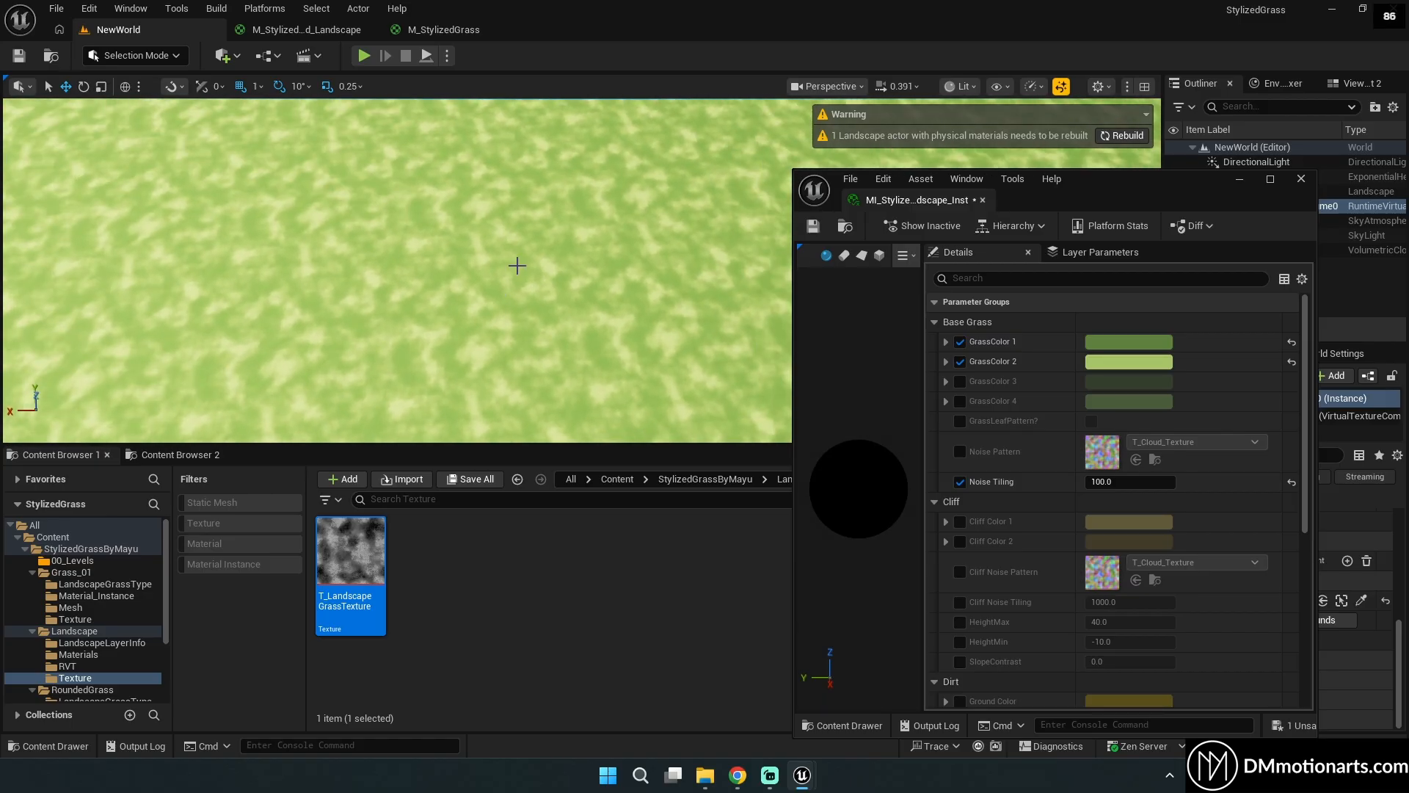
Set the Base Grass Noise Tiling to 1500, check the grass pattern, and clear the override.
click(1142, 481)
text(1500)
key(Return)
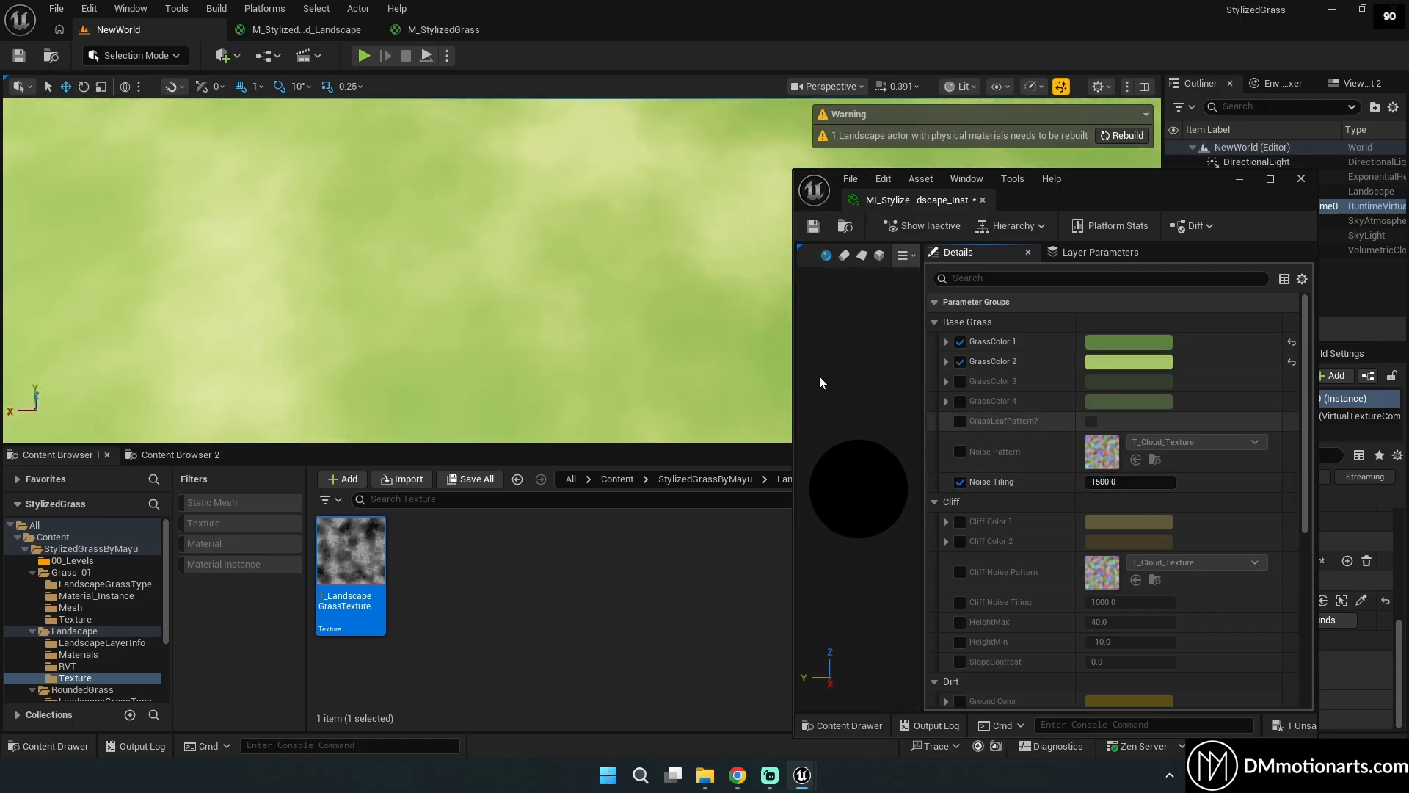
right_drag(475, 225, 475, 132)
right_drag(619, 428, 628, 489)
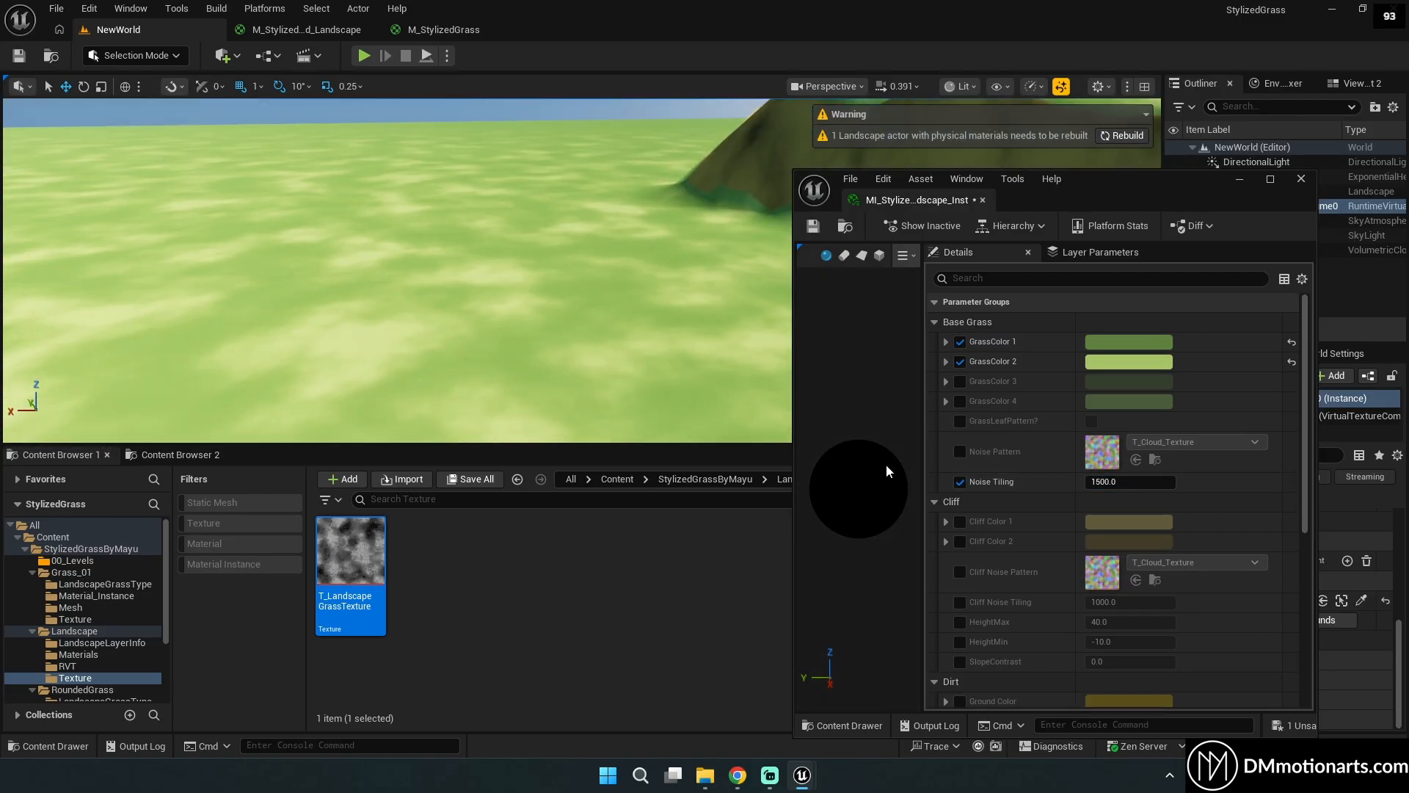
click(963, 482)
Try a pink Cliff Color 1 (hex 9D6286FF) on the mountain, cancel the color choice, and clear the override.
scroll(963, 440, down, 2)
click(962, 385)
right_drag(558, 294, 693, 312)
key(q)
mouse_move(542, 271)
right_down()
mouse_move(510, 251)
mouse_move(552, 252)
right_up()
key(s)
click(1121, 382)
click(912, 420)
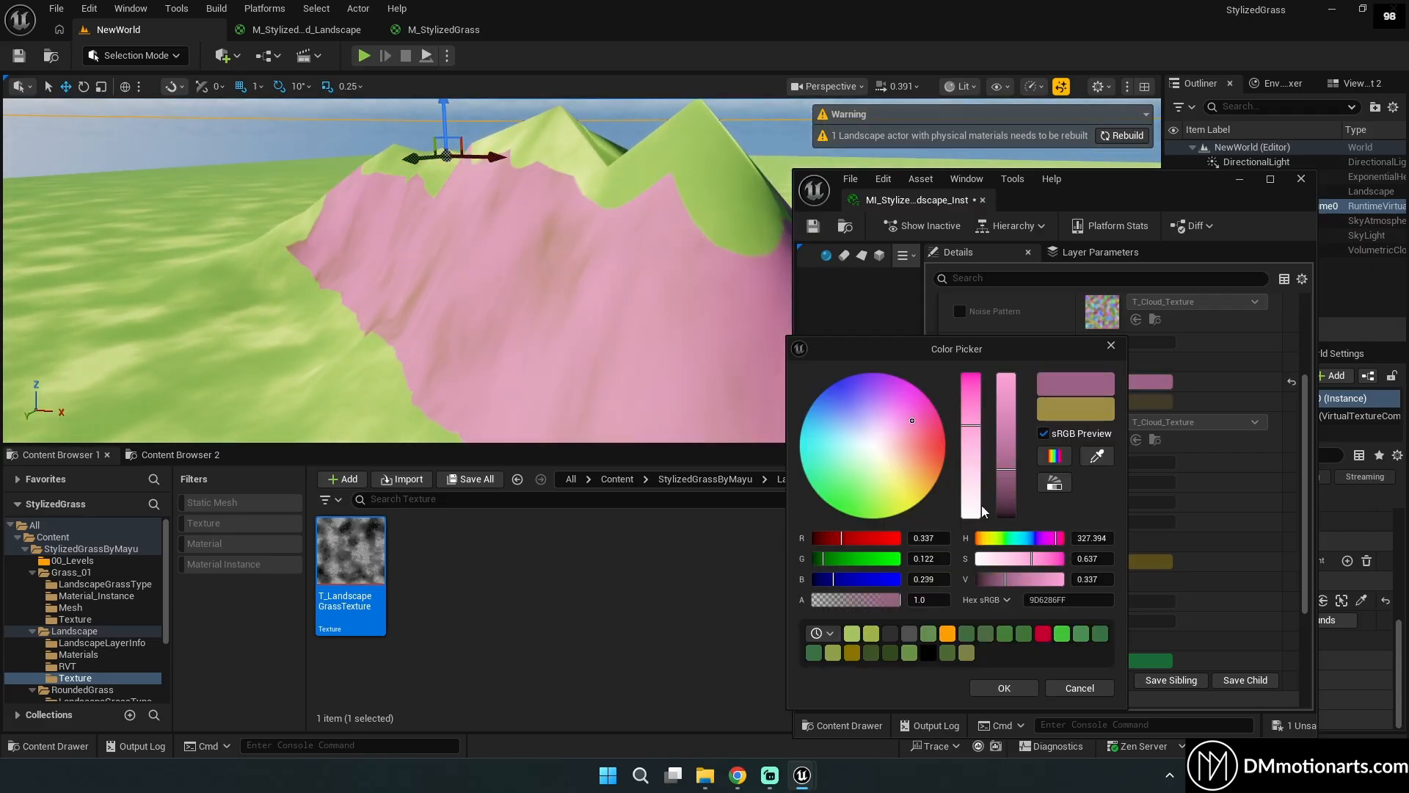
click(1107, 687)
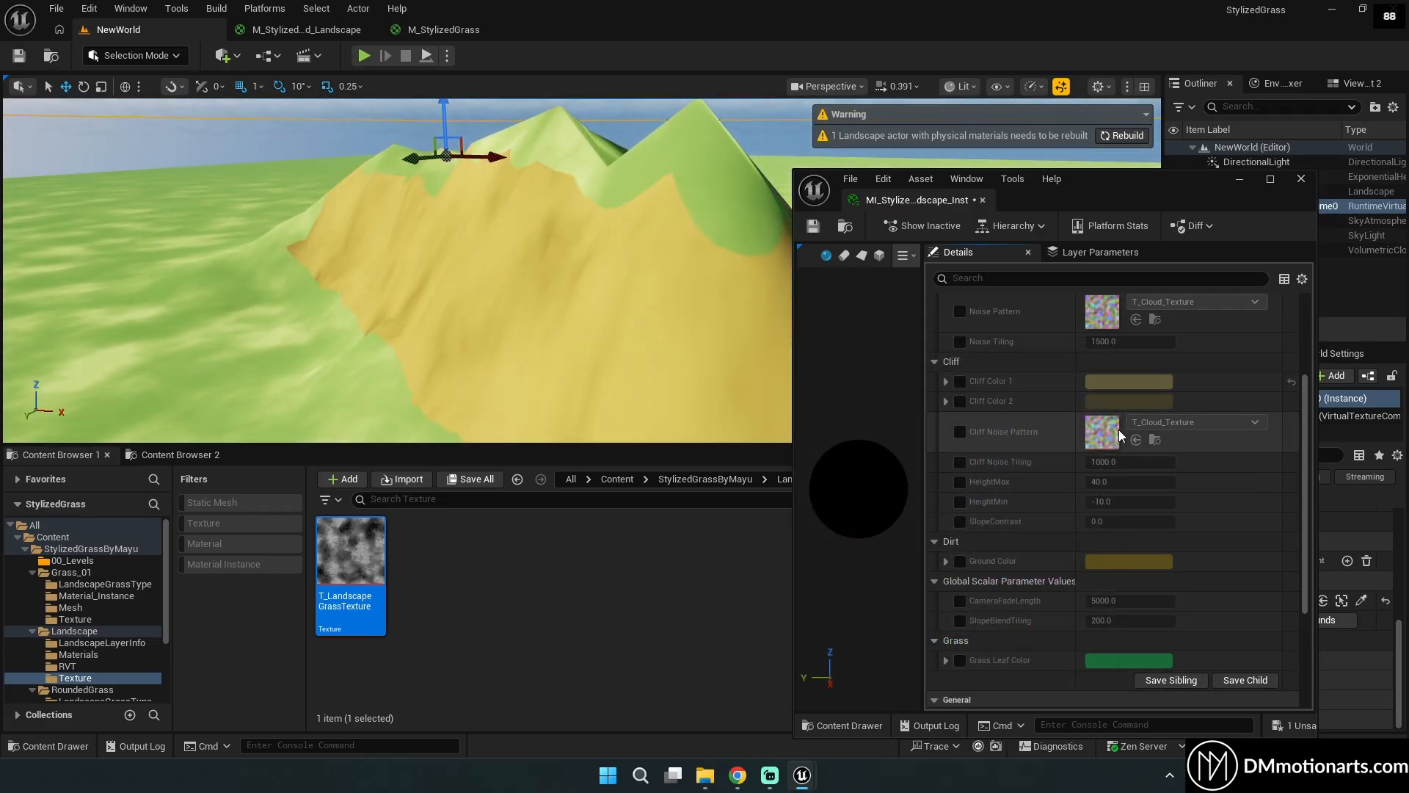
Try other Cliff Noise Tiling values, including 100, on the cliff and clear the override.
key(w)
right_drag(487, 321, 546, 318)
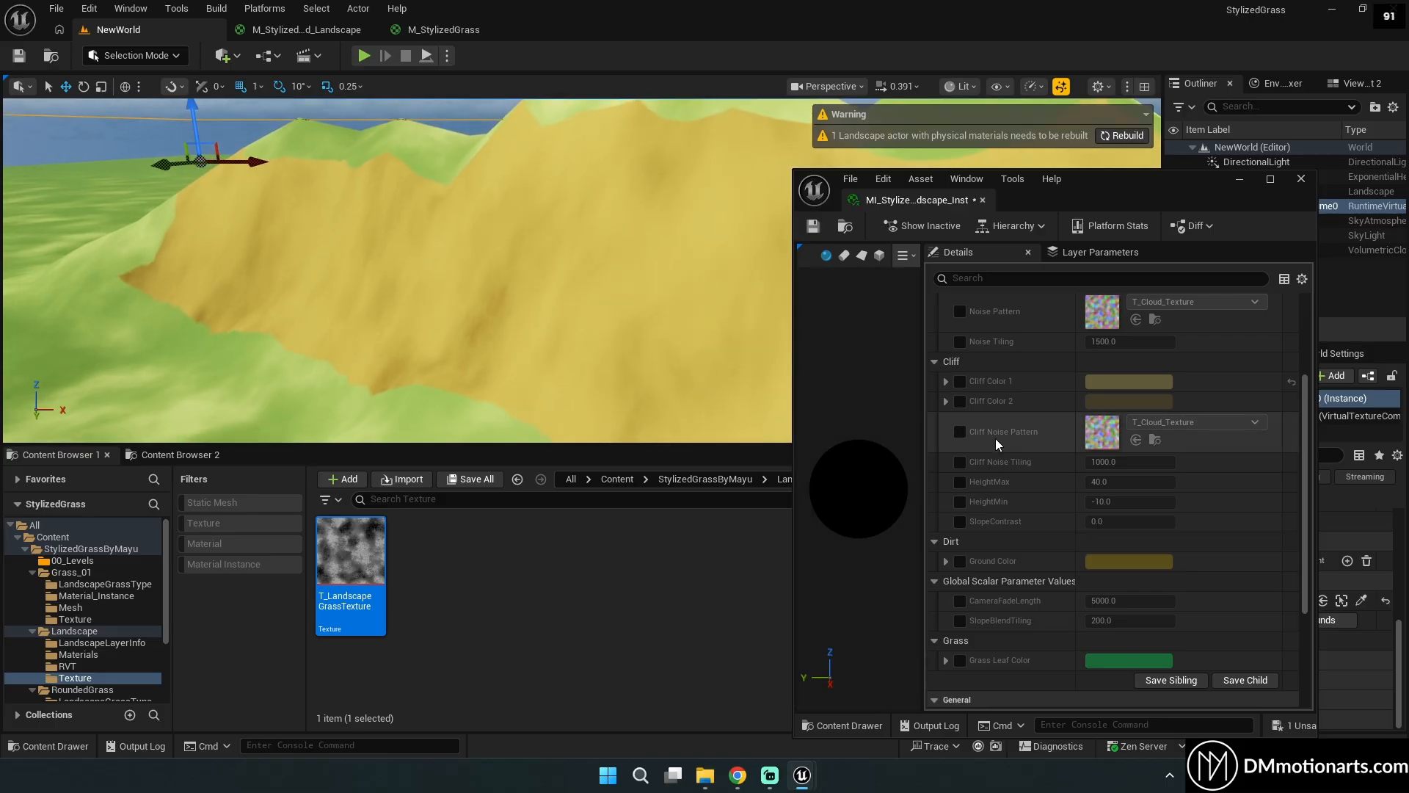
click(959, 461)
click(1131, 462)
mouse_move(1142, 462)
mouse_down()
mouse_move(1116, 463)
mouse_move(1196, 465)
mouse_move(1154, 461)
mouse_up()
click(1142, 462)
text(100)
key(Return)
click(961, 462)
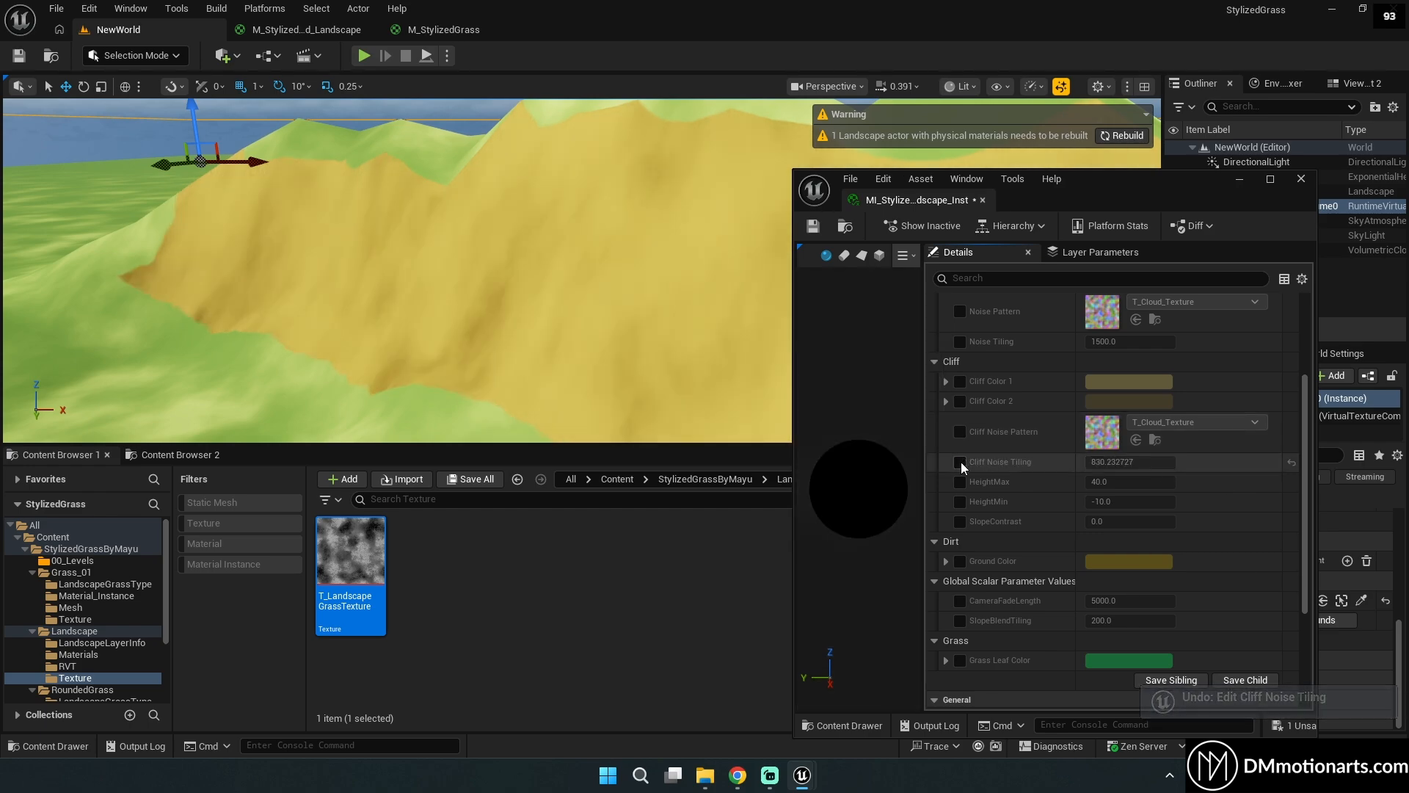
click(960, 462)
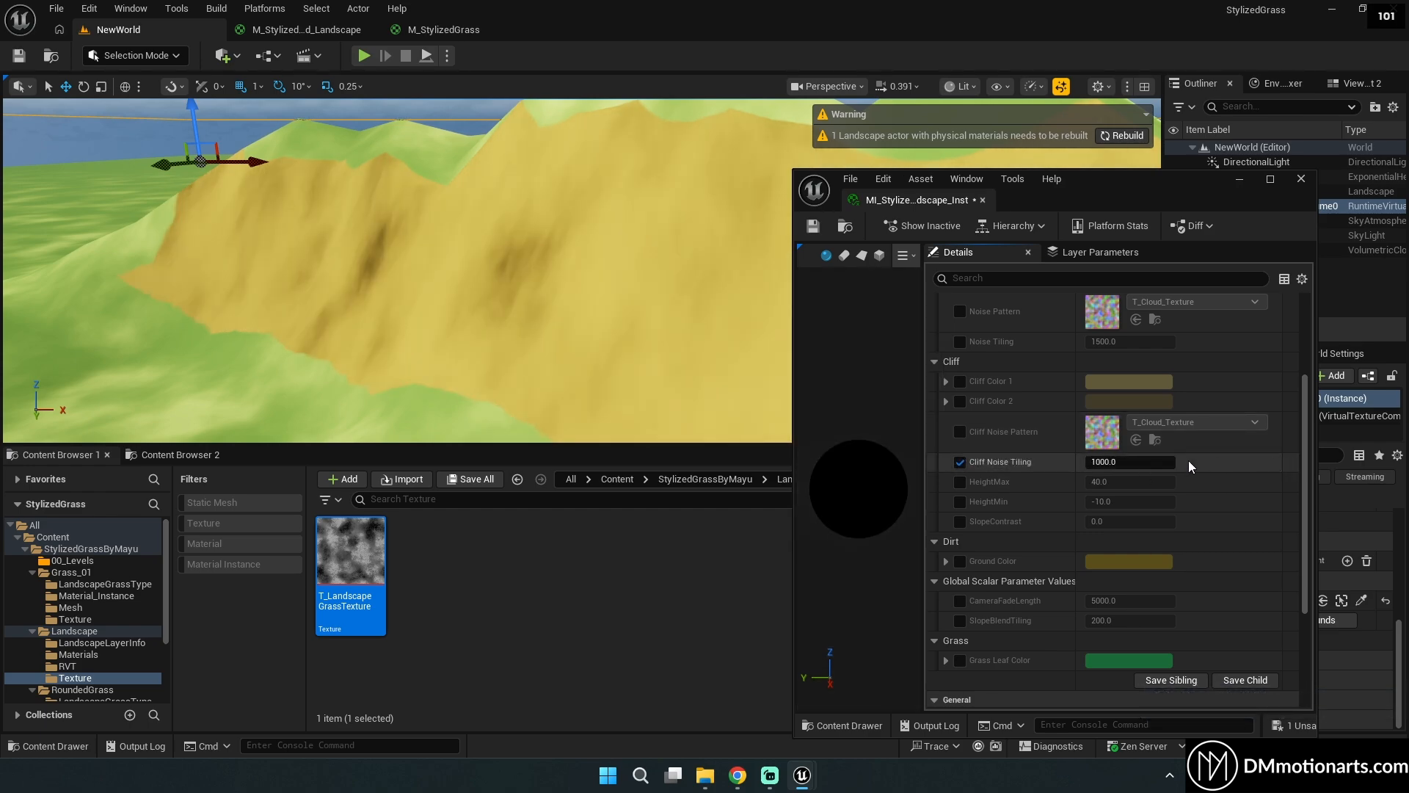
click(960, 462)
Try HeightMax at about 36.96 and HeightMin at about -13.55 on the cliff, undoing each change and clearing its override.
click(959, 482)
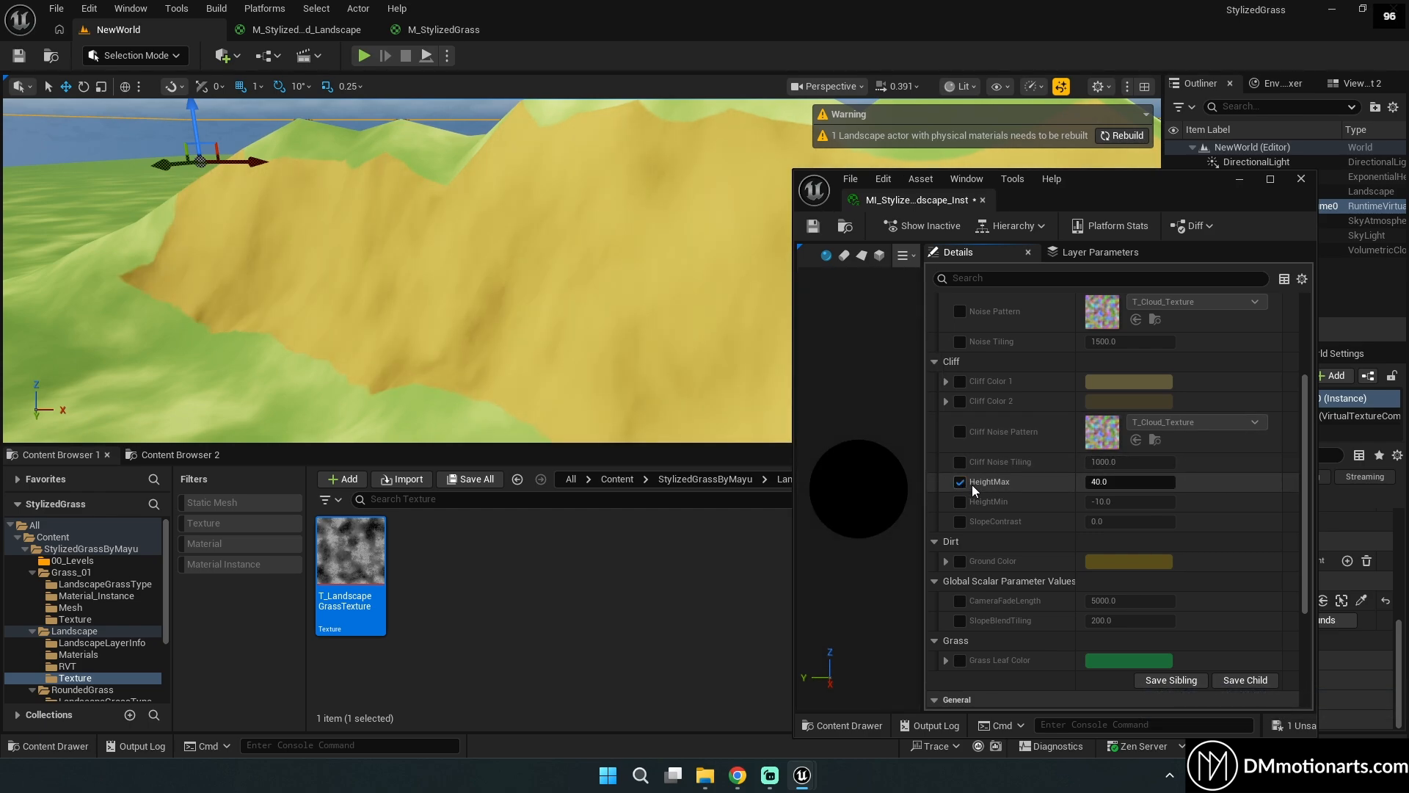
mouse_move(1112, 482)
mouse_down()
mouse_move(1097, 482)
mouse_move(1120, 481)
mouse_up()
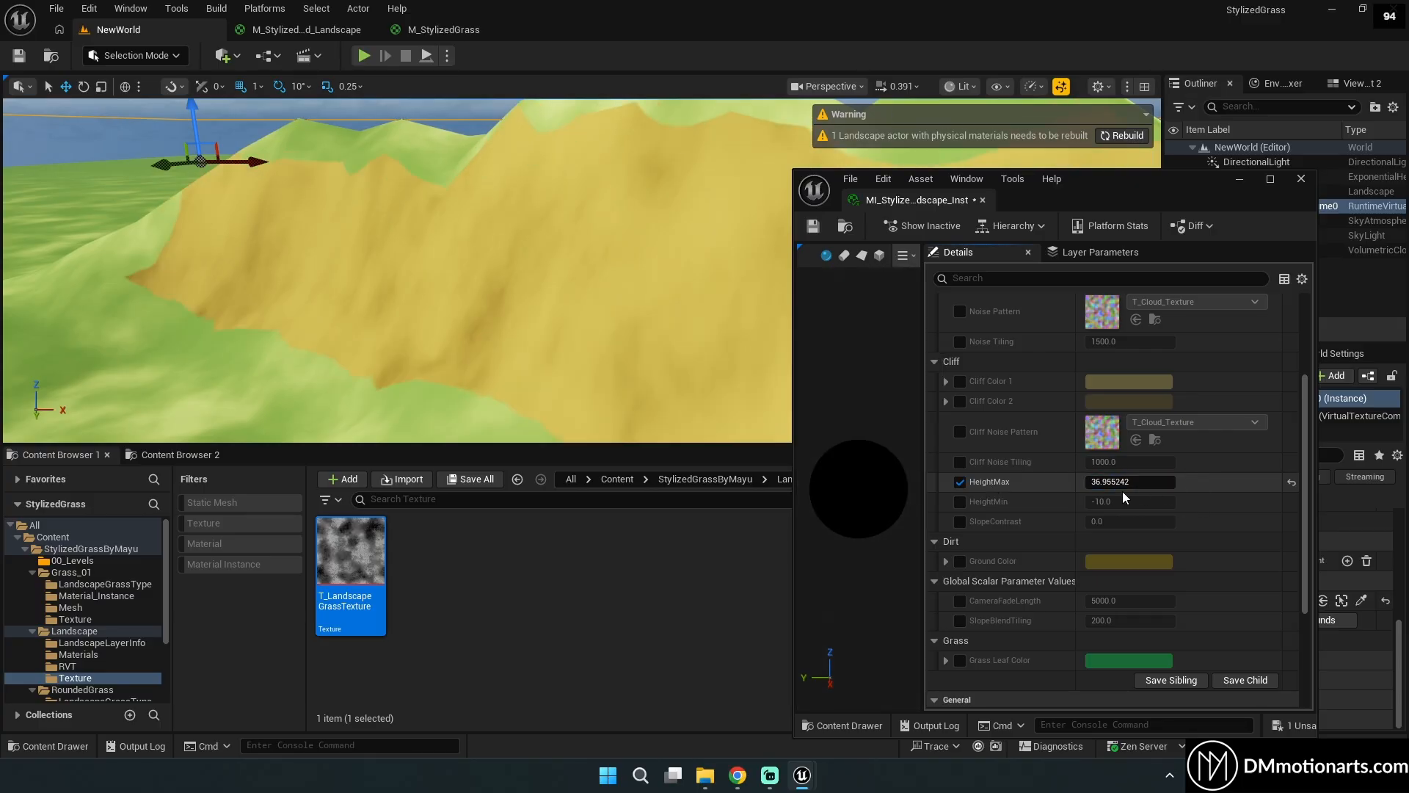
key(ctrl+z)
click(960, 502)
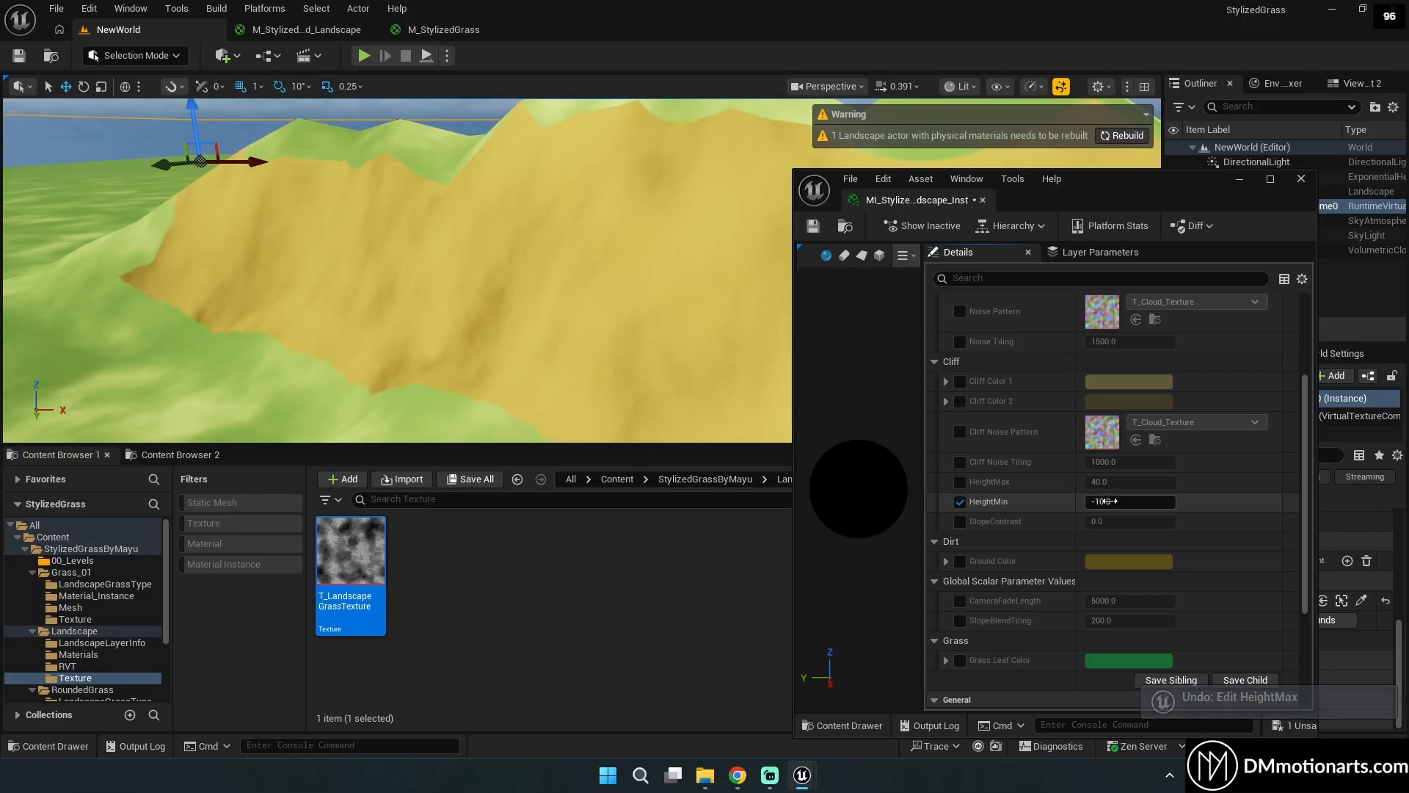
drag(1130, 501, 1128, 502)
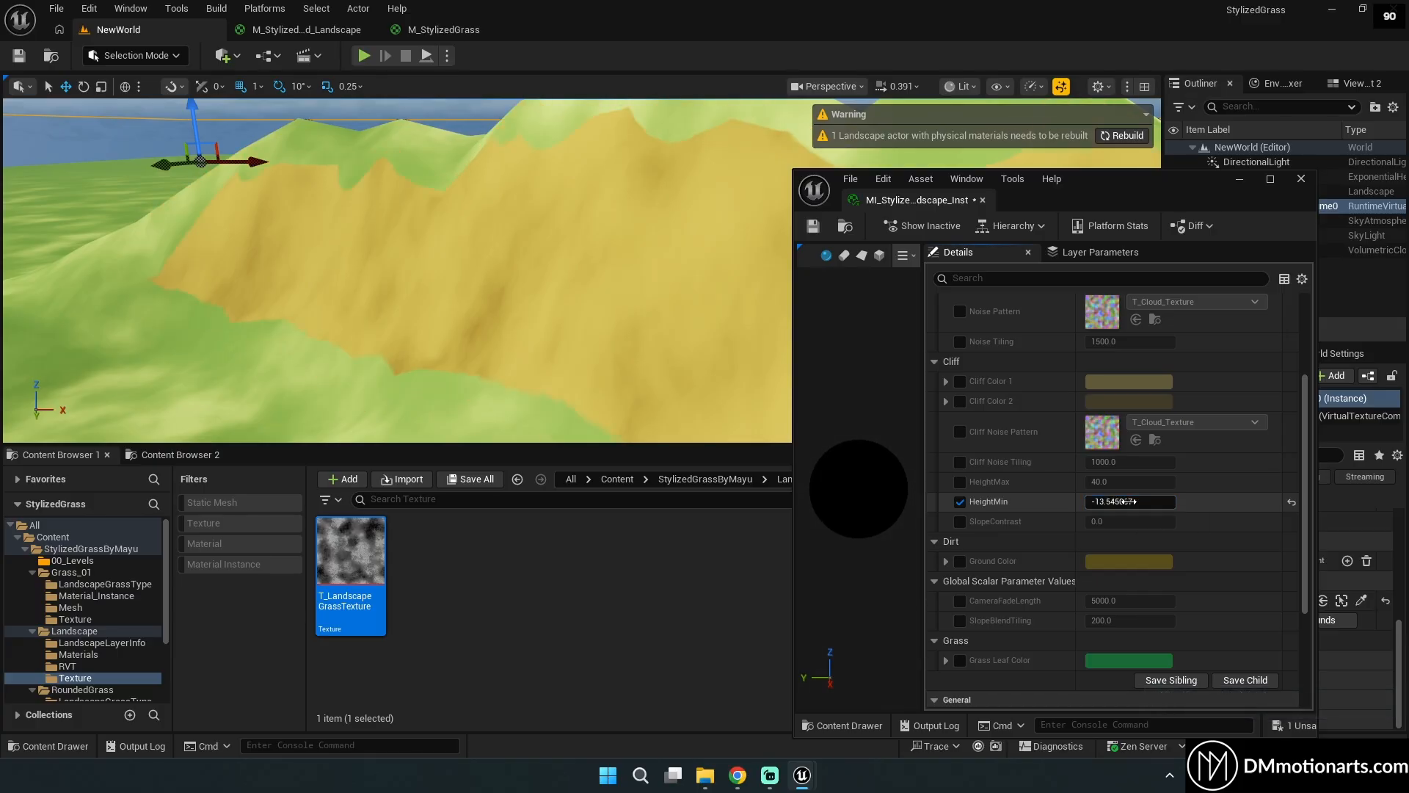
key(ctrl+z)
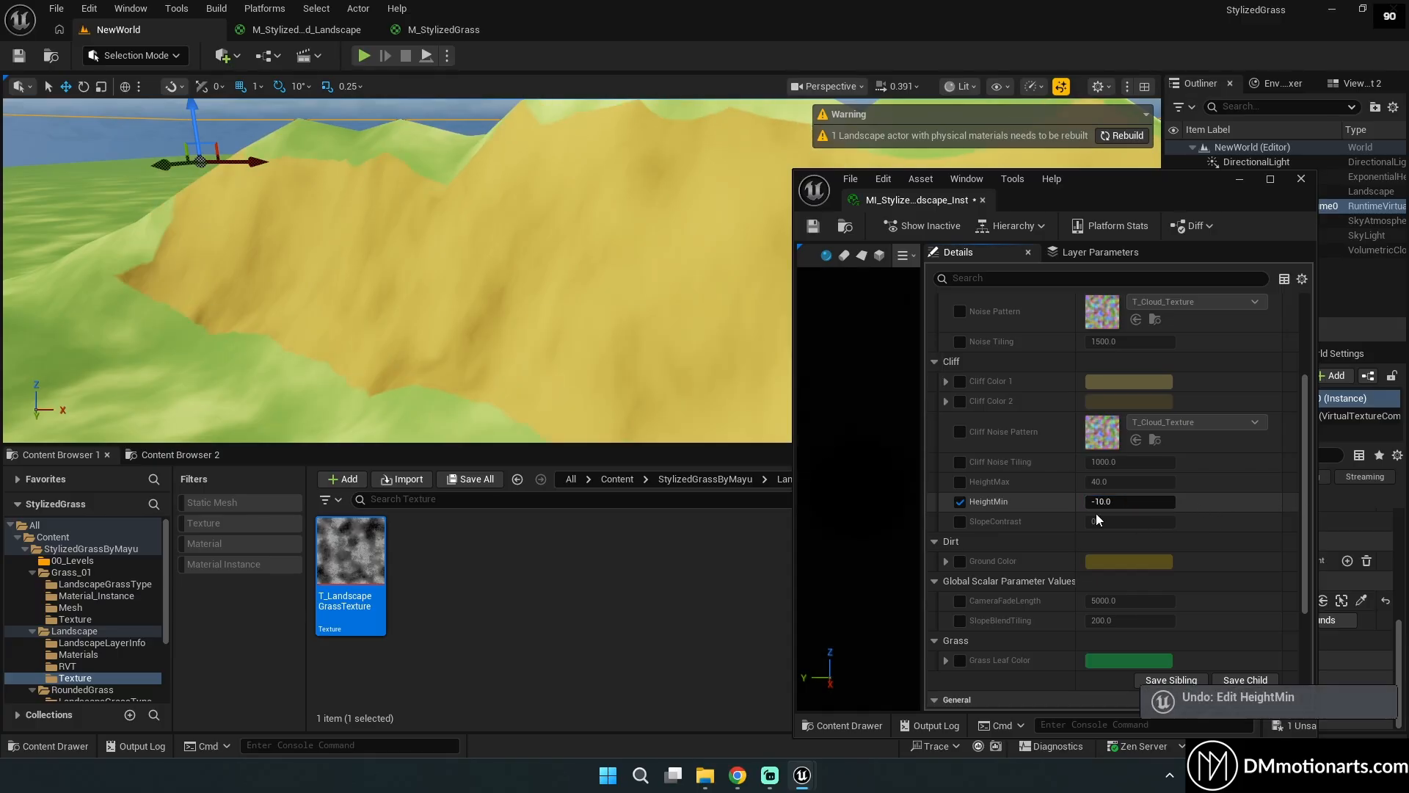
click(960, 502)
Override SlopeContrast in the Cliff group and try -0.368 on the border between cliff and grass.
click(961, 522)
right_drag(558, 279, 555, 336)
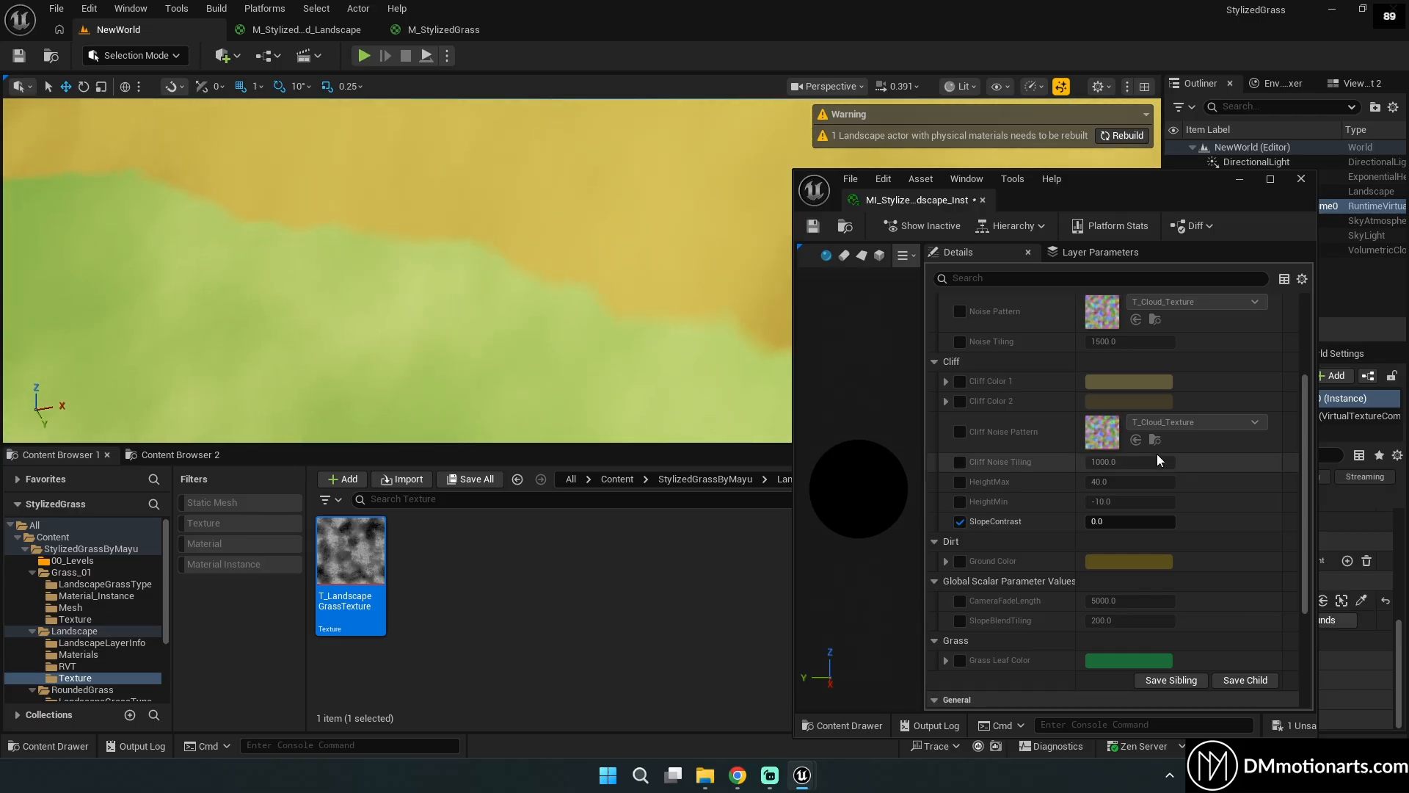
drag(1116, 516, 1203, 516)
mouse_move(542, 345)
right_down()
mouse_move(541, 367)
mouse_move(542, 347)
right_up()
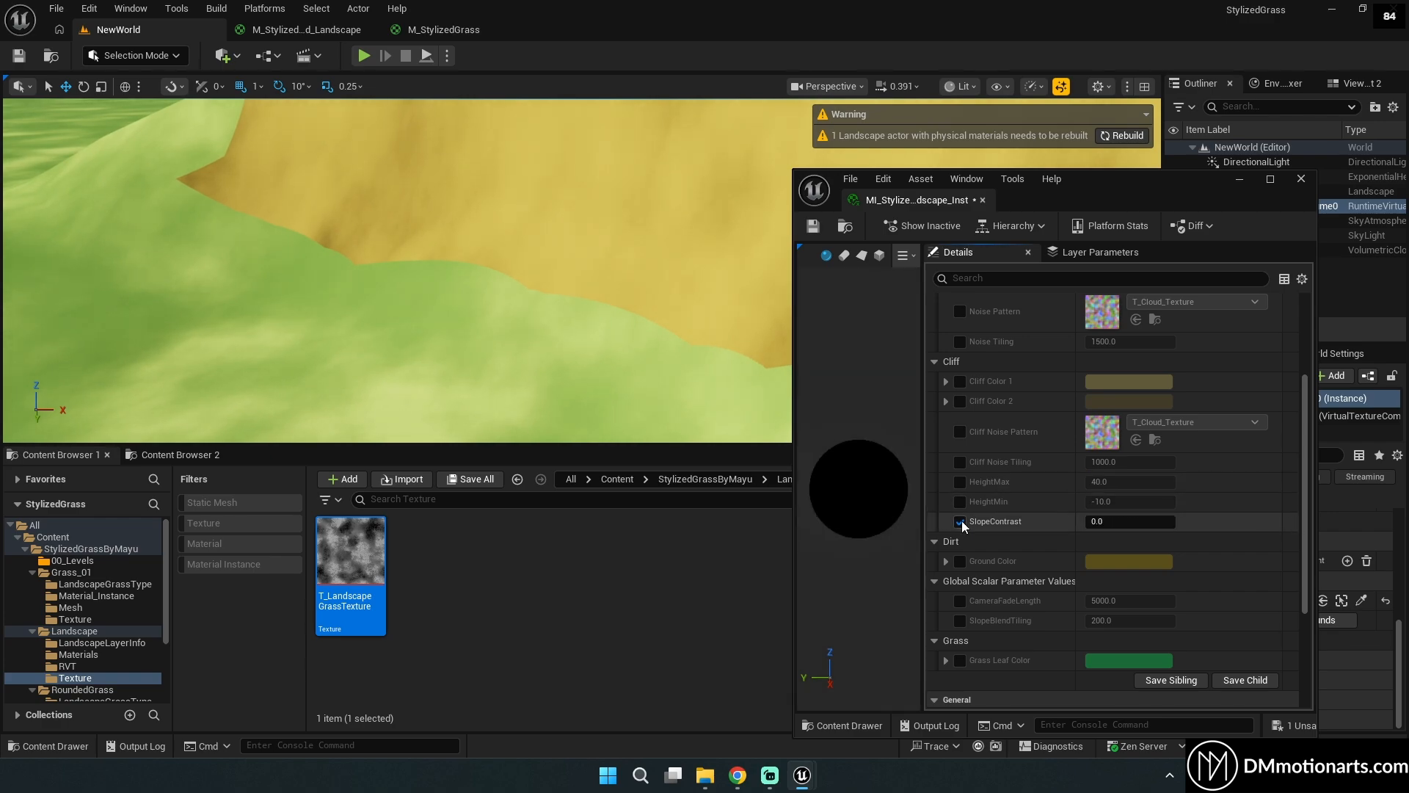
drag(1119, 521, 1173, 525)
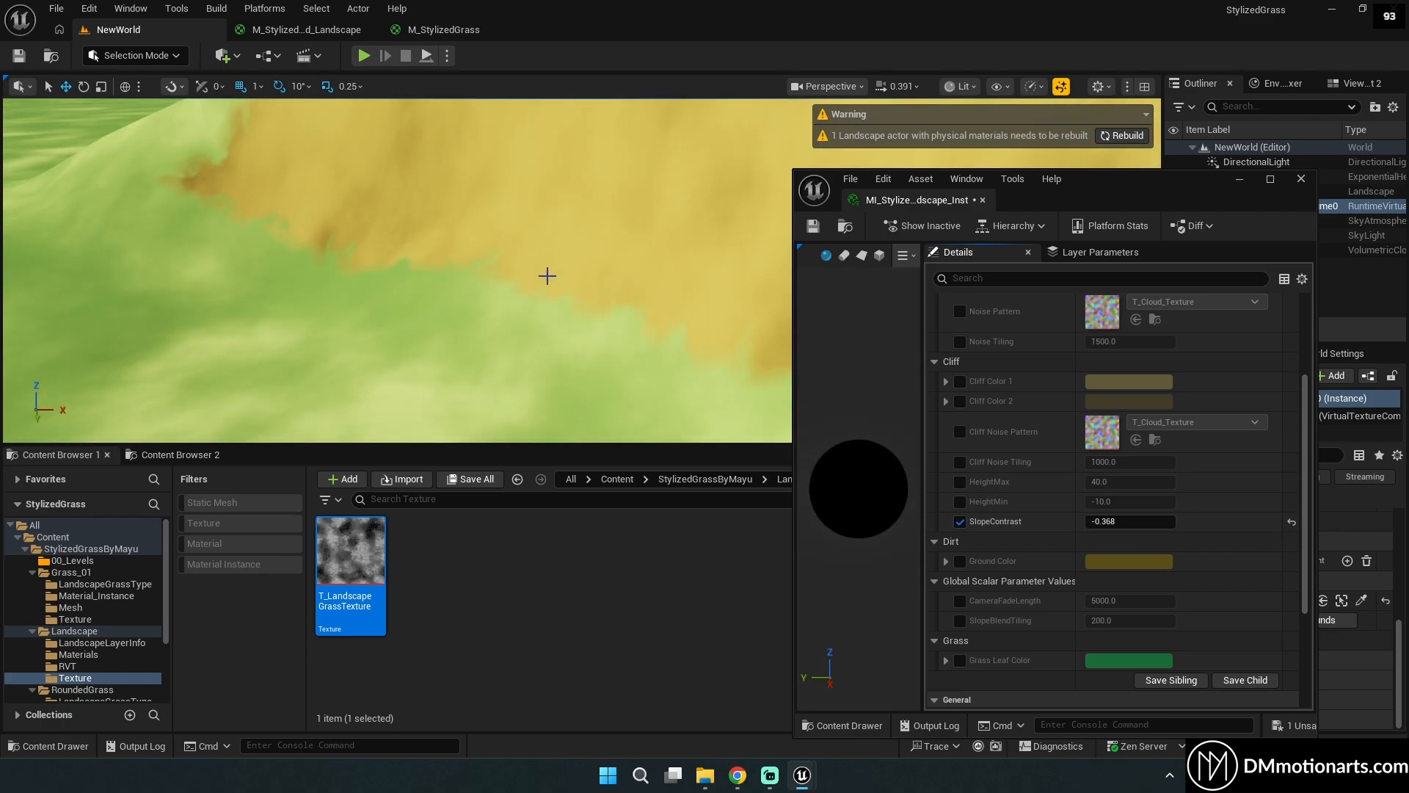
mouse_move(547, 277)
right_down()
mouse_move(669, 278)
mouse_move(565, 270)
right_up()
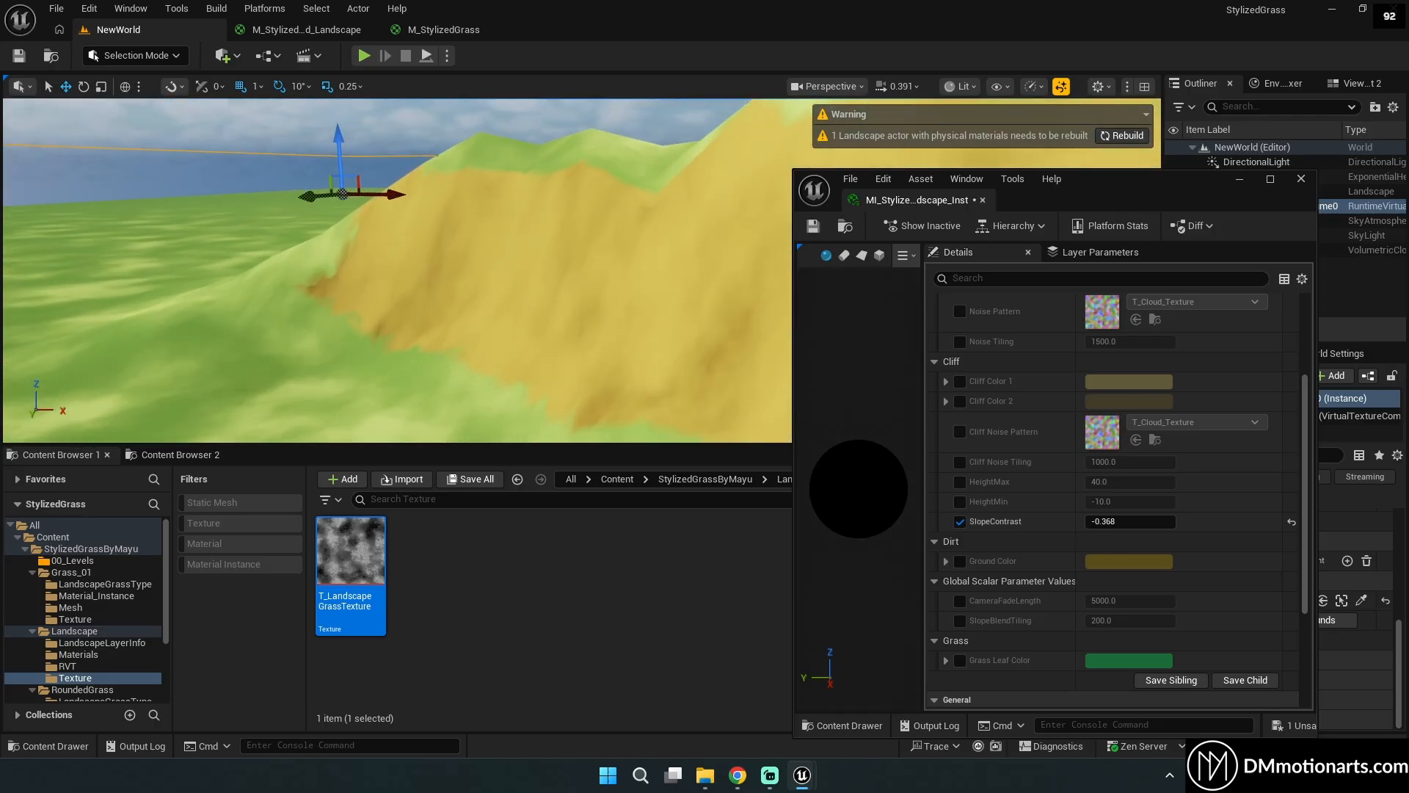
Minimize the material instance window and examine the Cliff Color nodes in the M_StylizedWorld_Landscape graph.
click(301, 29)
click(1240, 179)
right_drag(797, 322, 1016, 452)
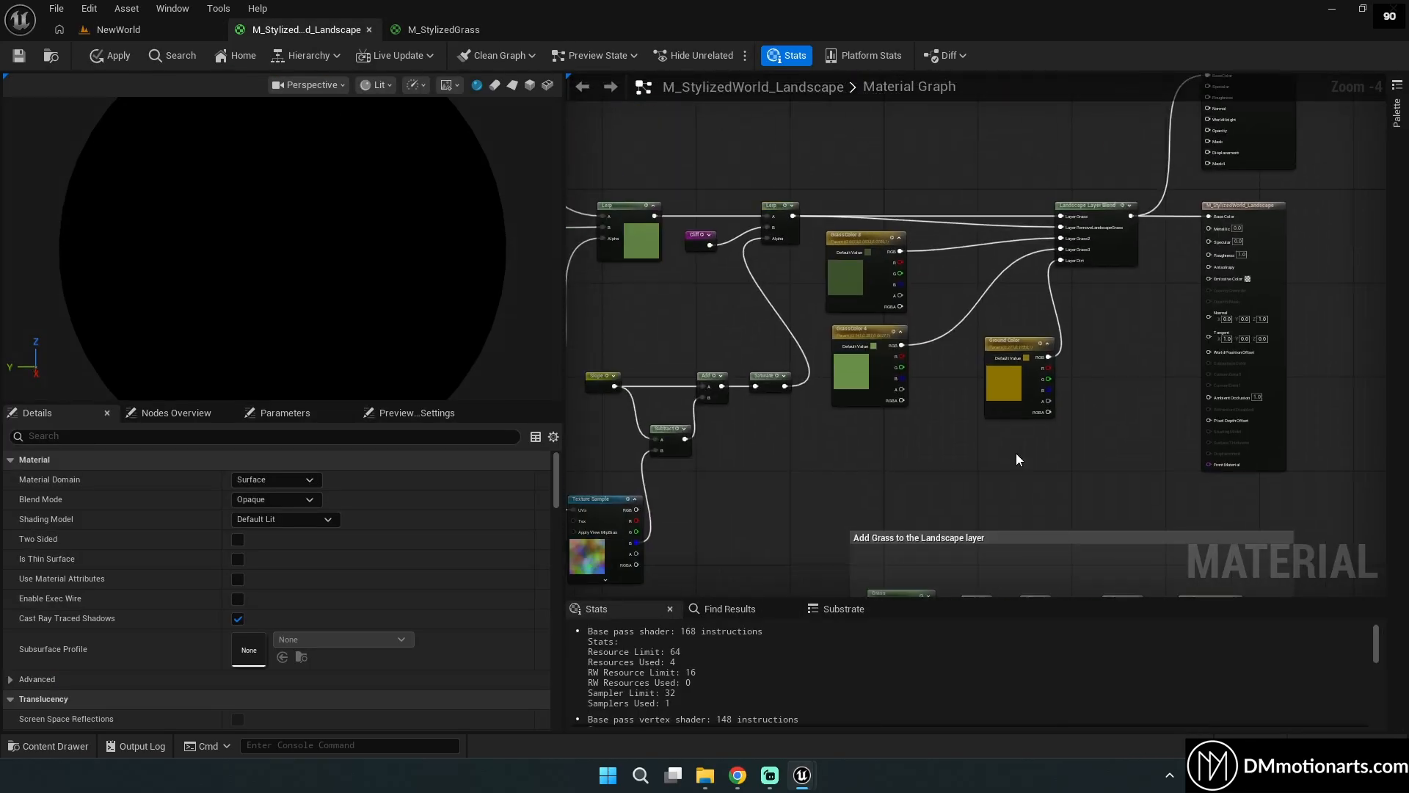
right_drag(876, 381, 1170, 394)
right_drag(908, 342, 1110, 547)
scroll(1110, 547, down, 3)
right_drag(1240, 319, 994, 456)
scroll(994, 456, up, 5)
right_drag(1150, 373, 888, 436)
right_drag(985, 469, 944, 447)
scroll(943, 448, down, 2)
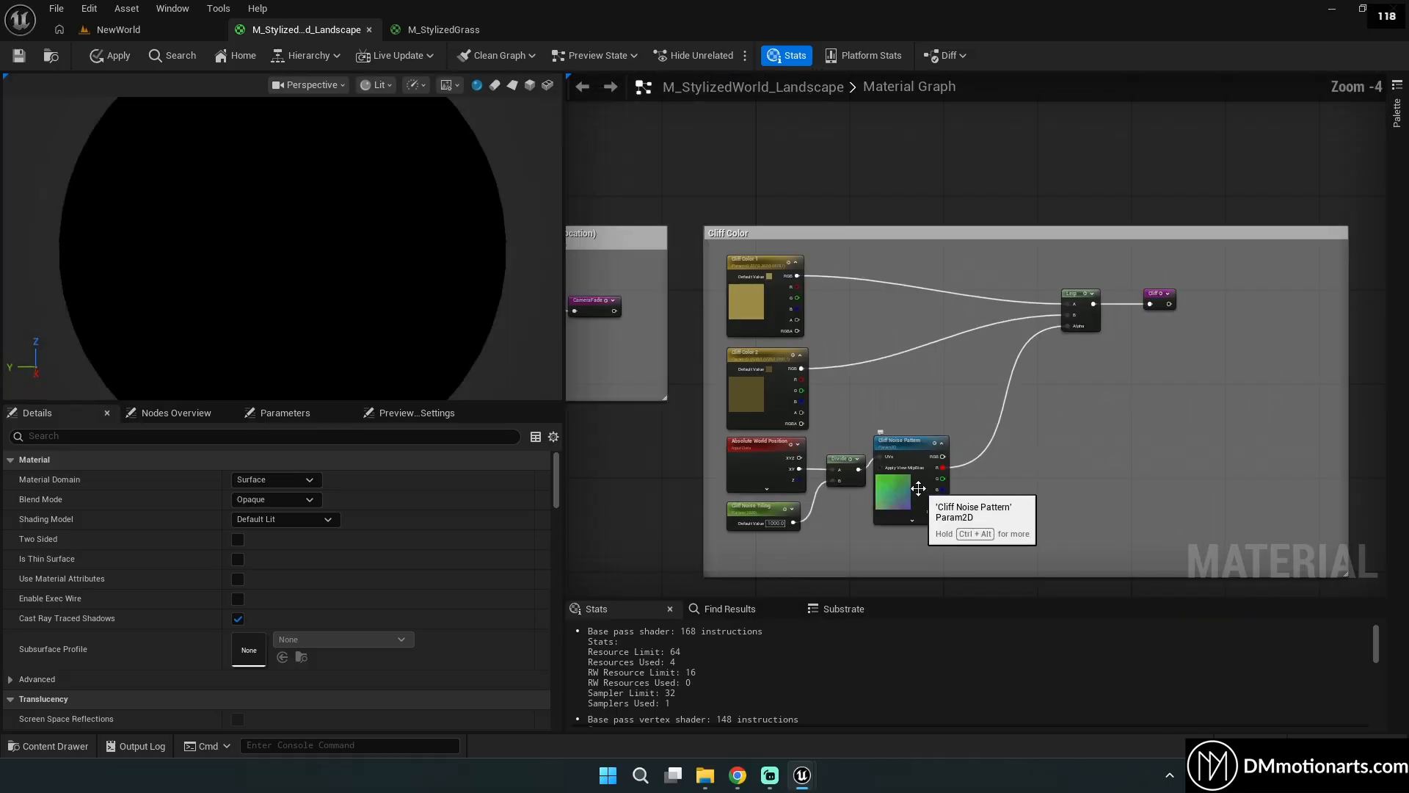
Examine the slope blend nodes in the landscape graph, including the SlopeBlendTiling parameter and the Texture Sample feeding the Subtract node.
right_drag(893, 504, 1286, 260)
right_drag(899, 446, 1131, 232)
right_drag(865, 327, 934, 176)
right_drag(962, 381, 732, 166)
scroll(815, 219, up, 2)
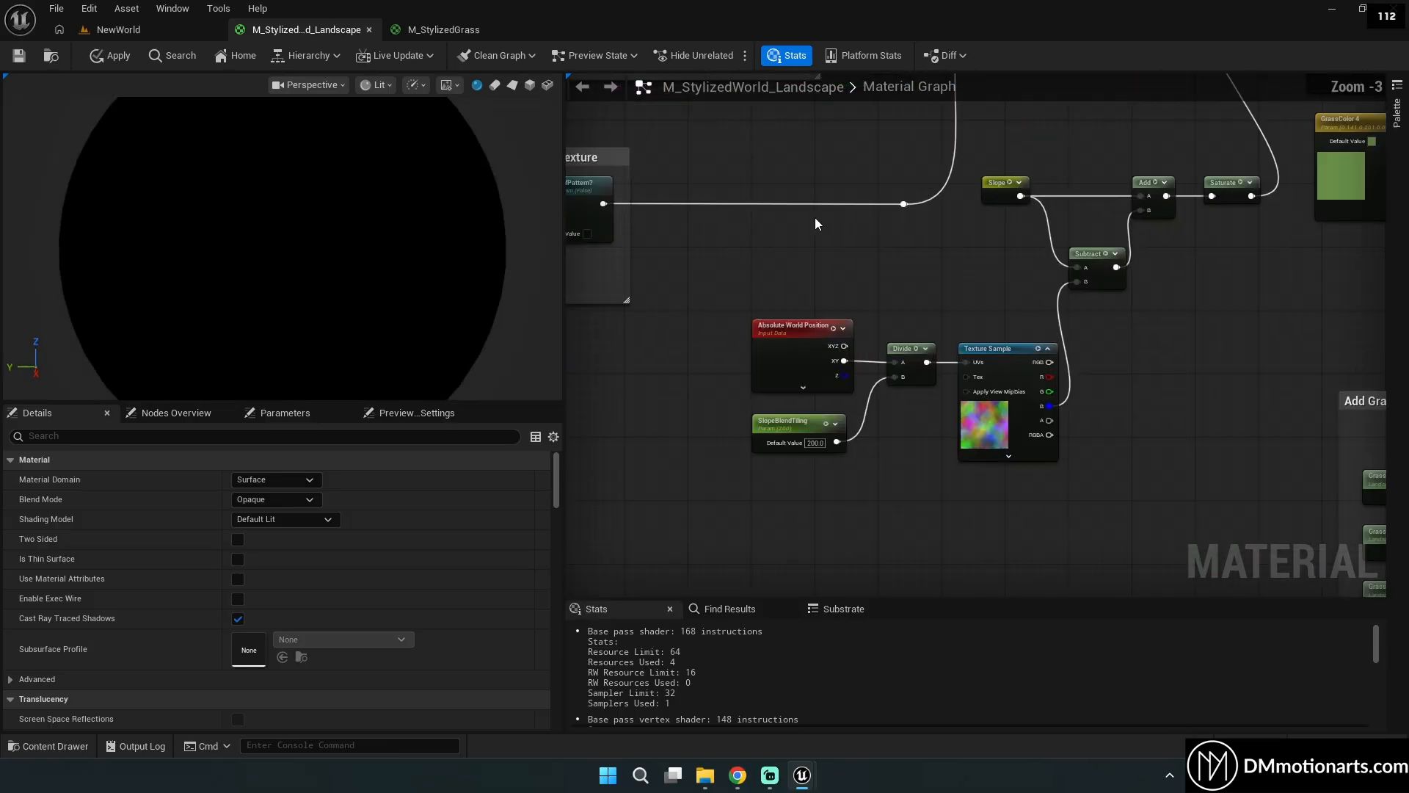
right_drag(952, 253, 889, 217)
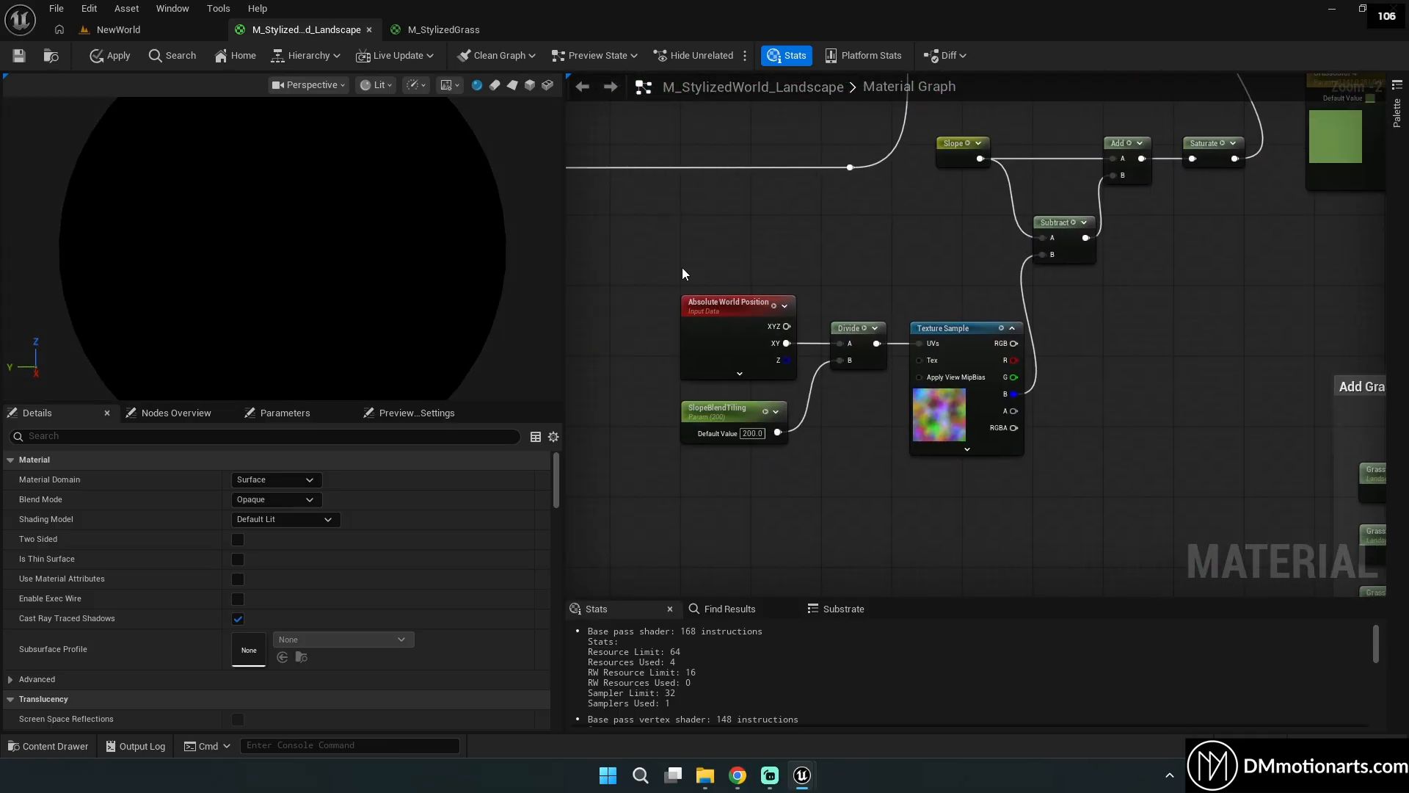
drag(944, 474, 944, 474)
click(723, 411)
right_drag(891, 307, 878, 380)
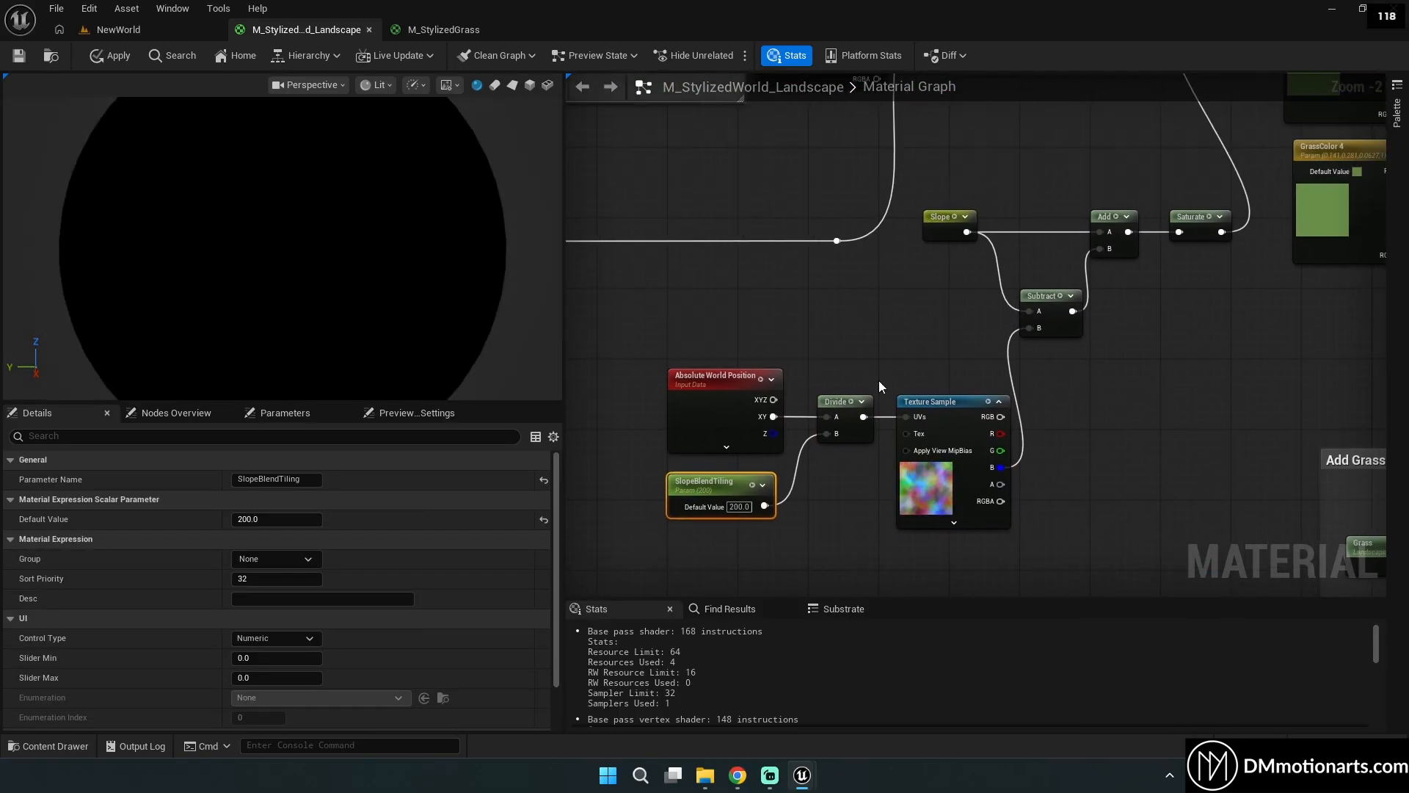
scroll(882, 363, up, 2)
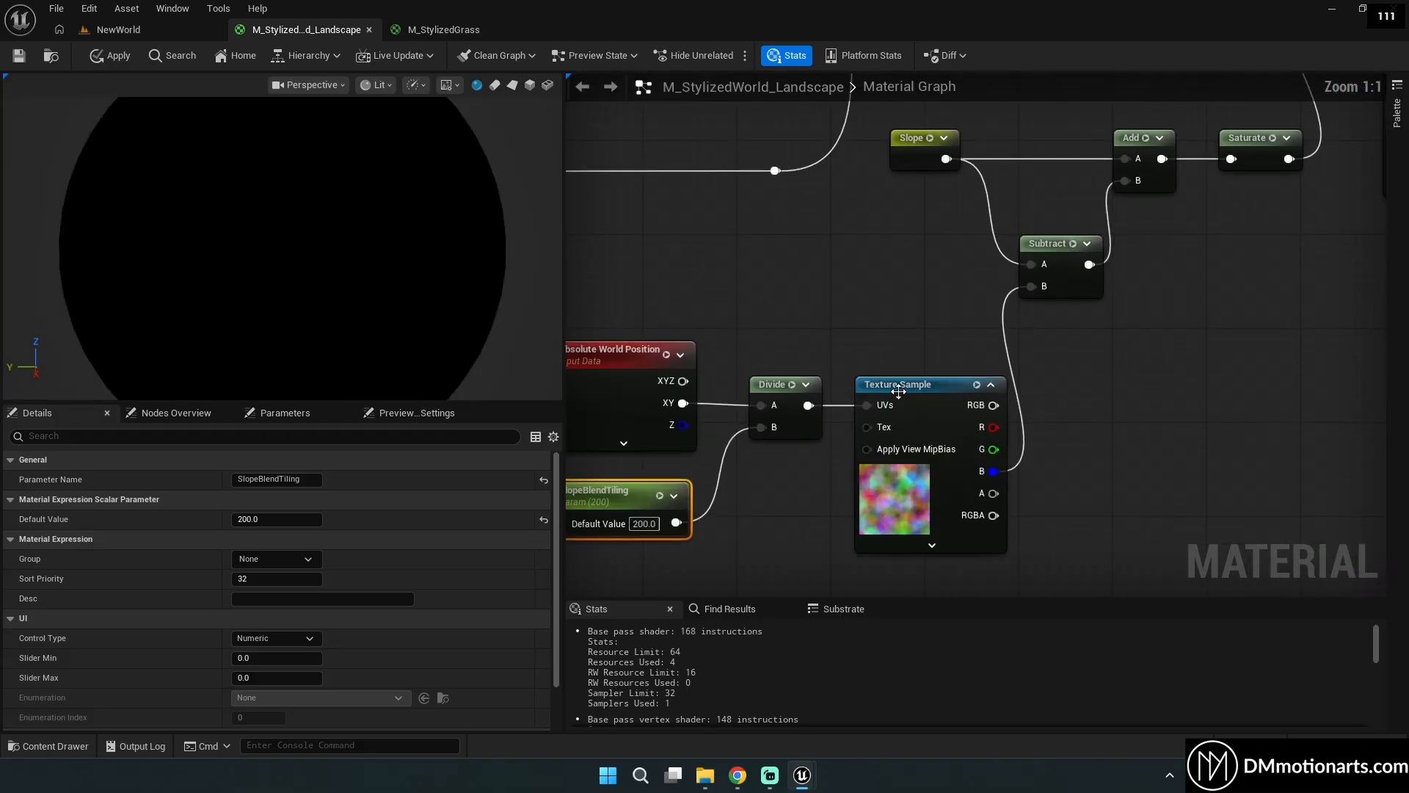
click(928, 396)
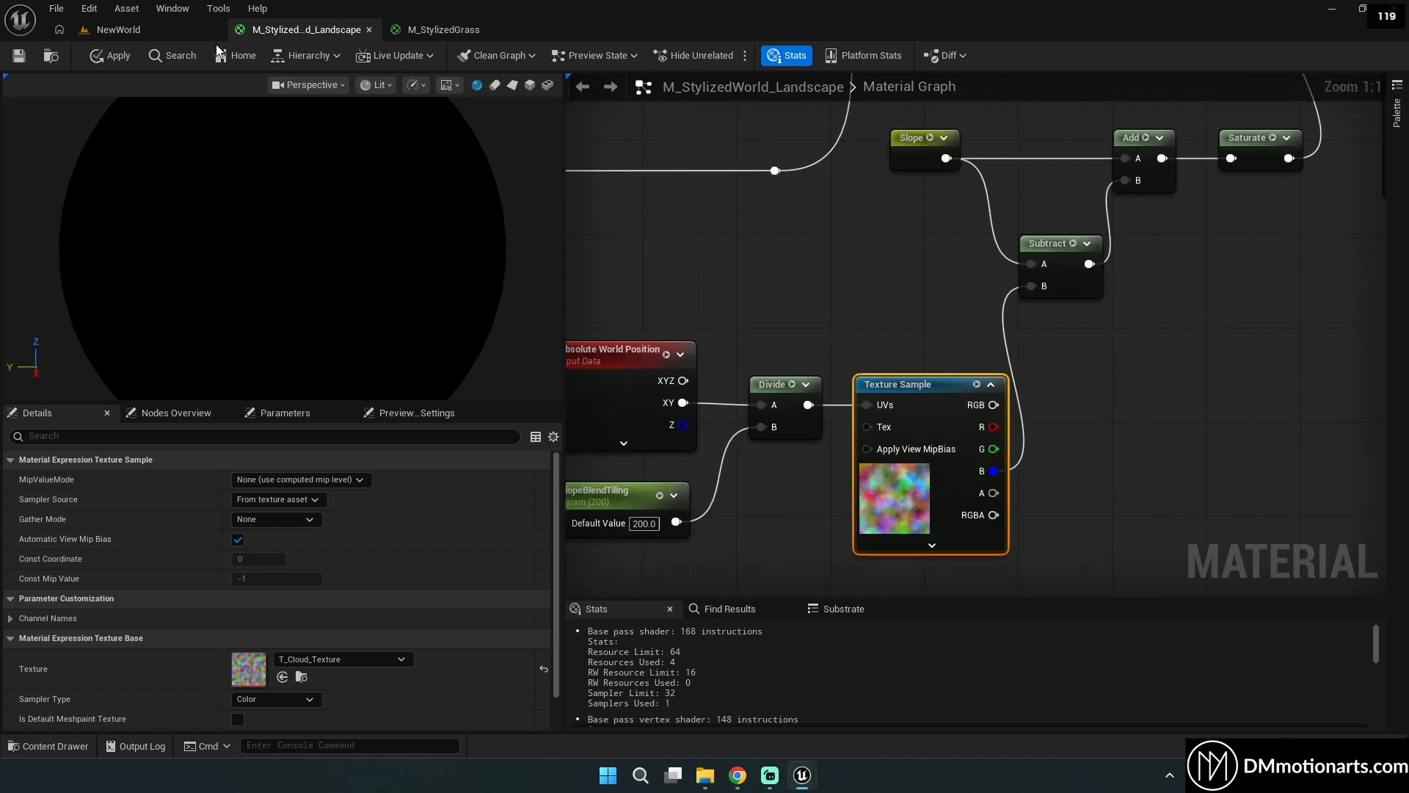
Return to the NewWorld level, restore the landscape material instance window, and inspect the dirt patch colored by Ground Color.
click(146, 30)
mouse_move(802, 777)
click(891, 714)
scroll(1031, 440, down, 8)
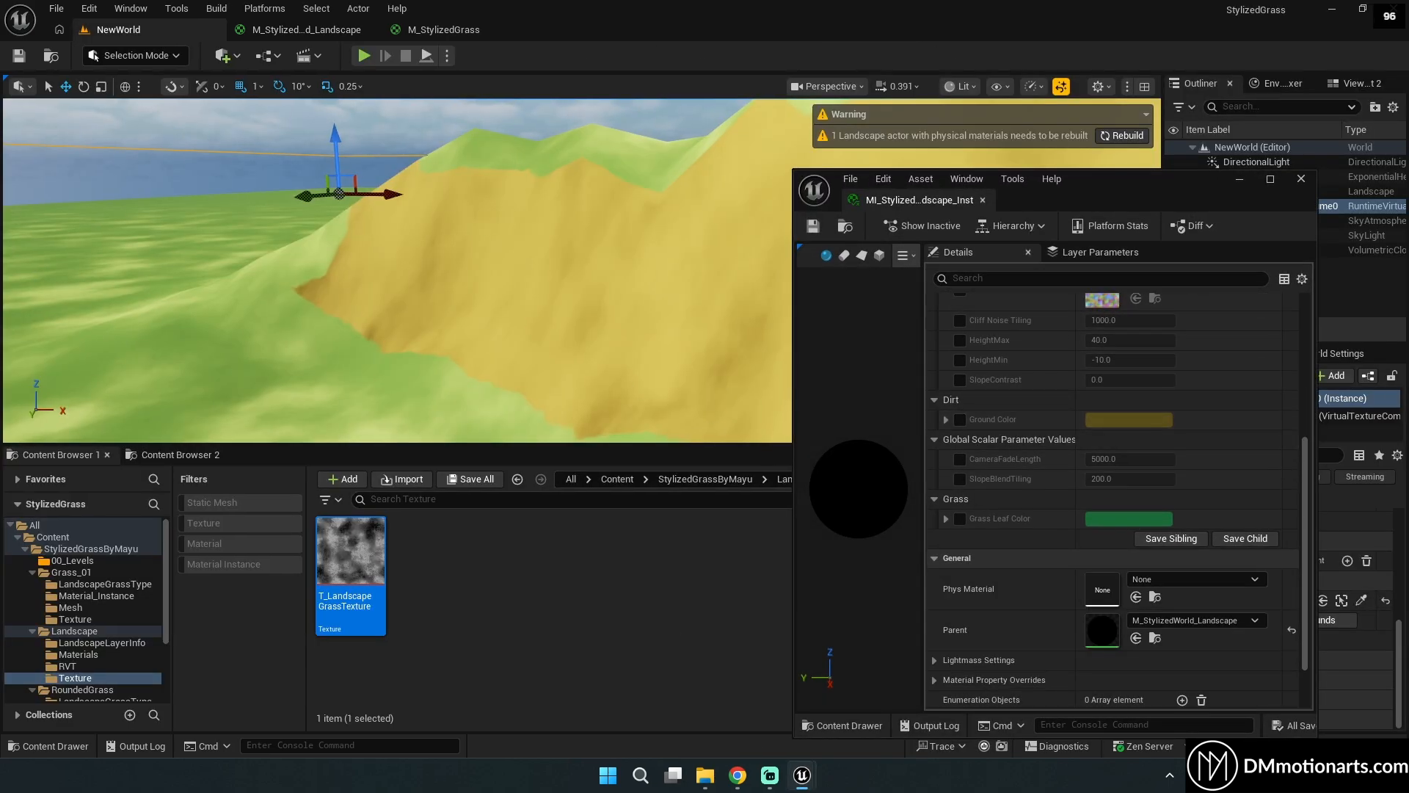
right_drag(632, 293, 609, 338)
right_drag(365, 223, 396, 198)
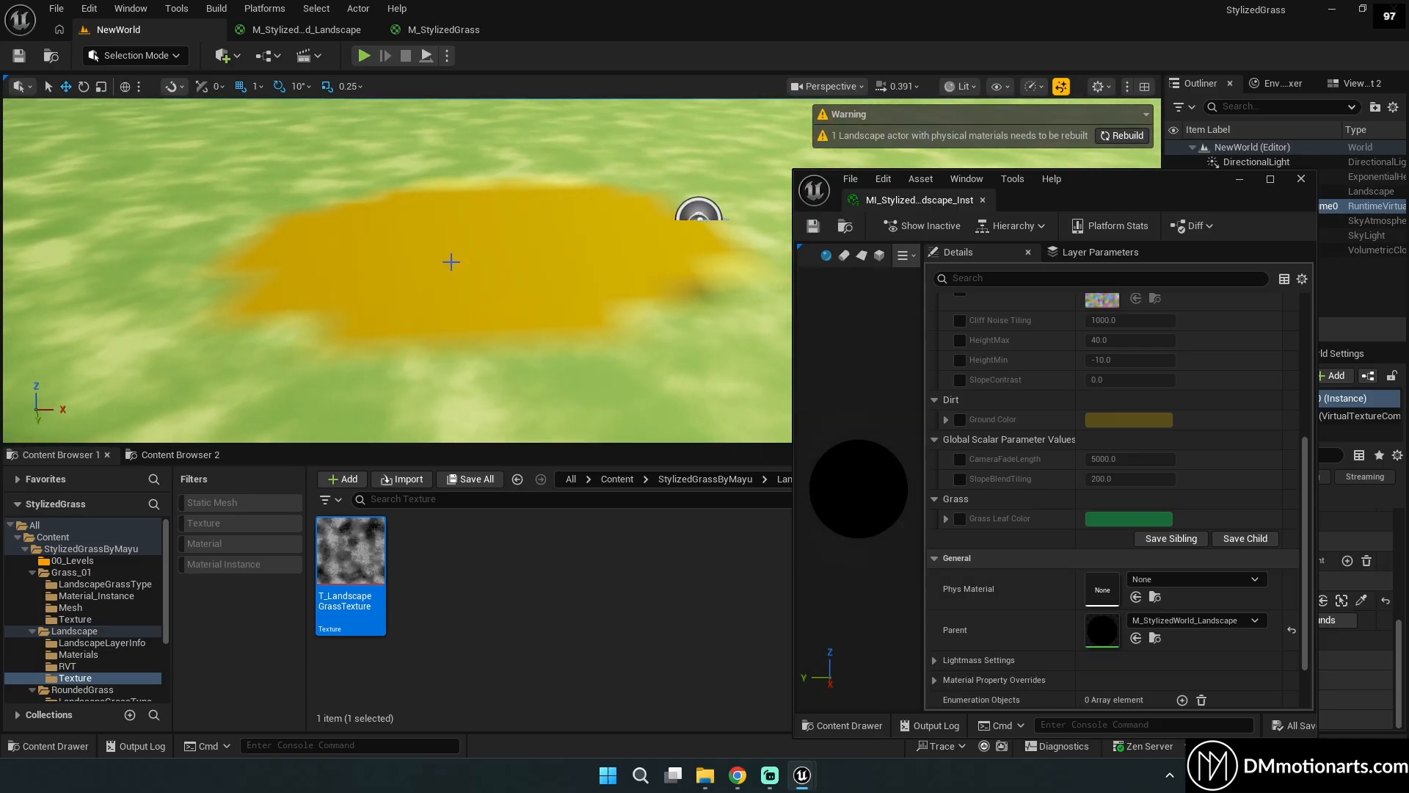
right_drag(507, 265, 315, 238)
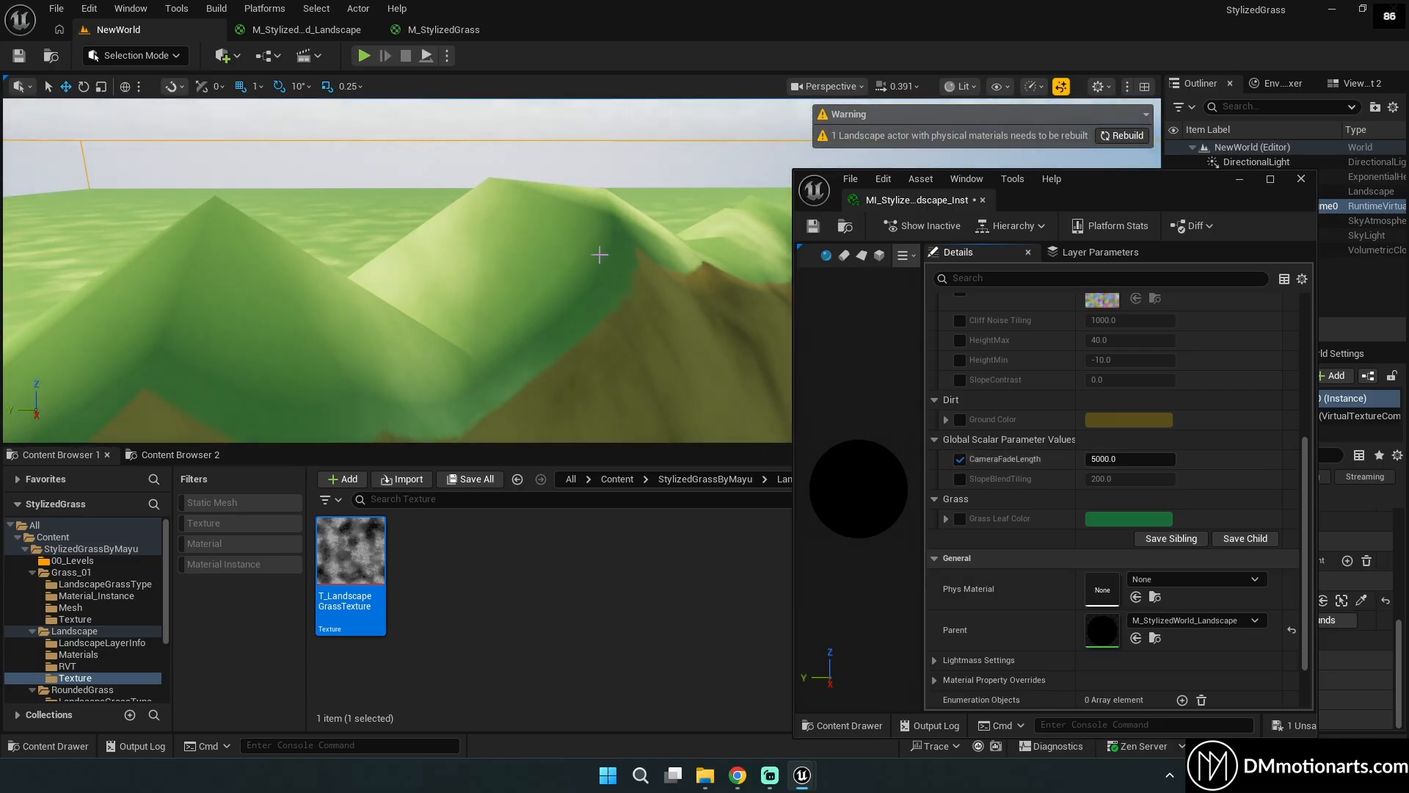
Try a CameraFadeLength of 50000 in the landscape instance, inspect the distant grass noise, and undo the change.
mouse_move(600, 255)
right_down()
mouse_move(756, 283)
mouse_move(798, 254)
mouse_move(635, 294)
mouse_move(621, 270)
right_up()
key(s)
key(w)
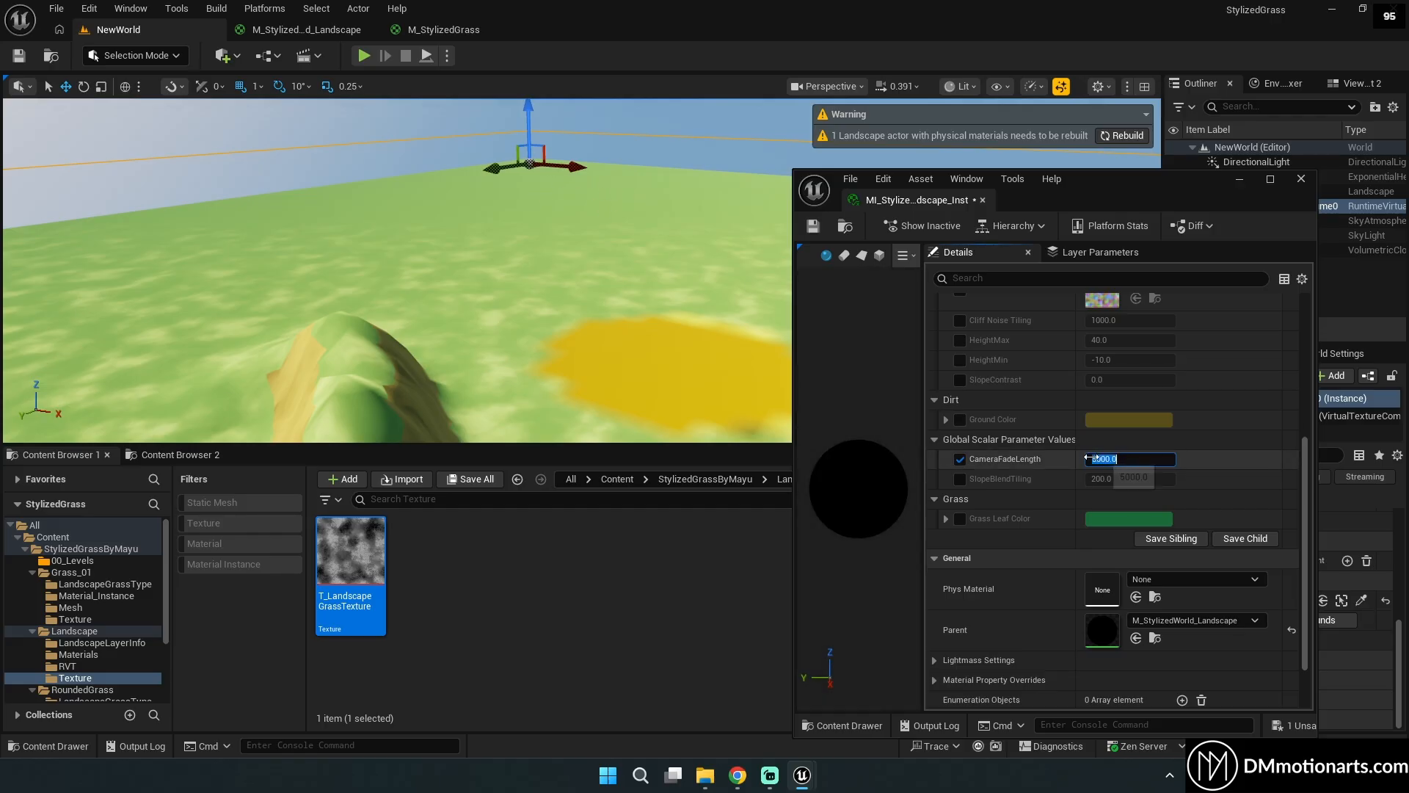
key(Return)
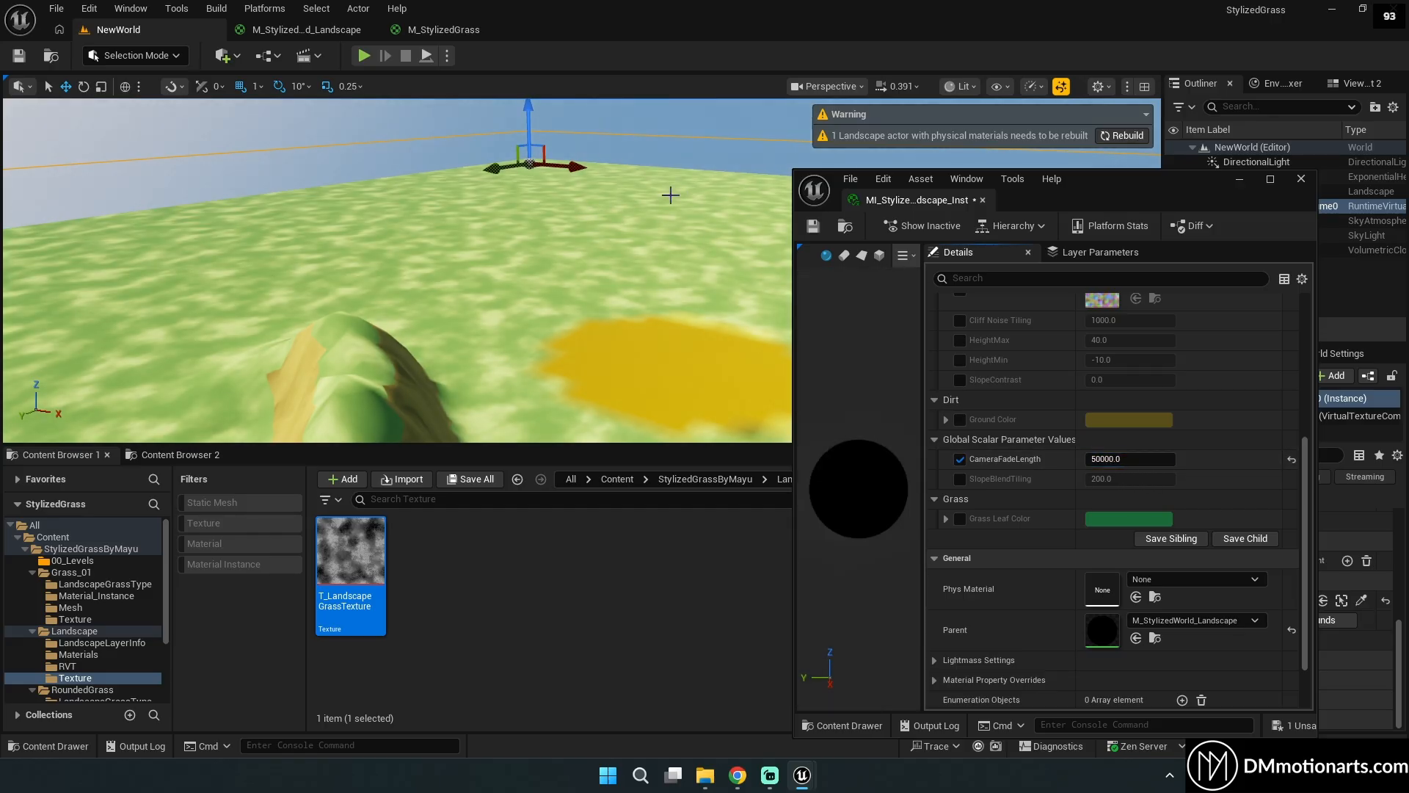
right_drag(571, 177, 653, 177)
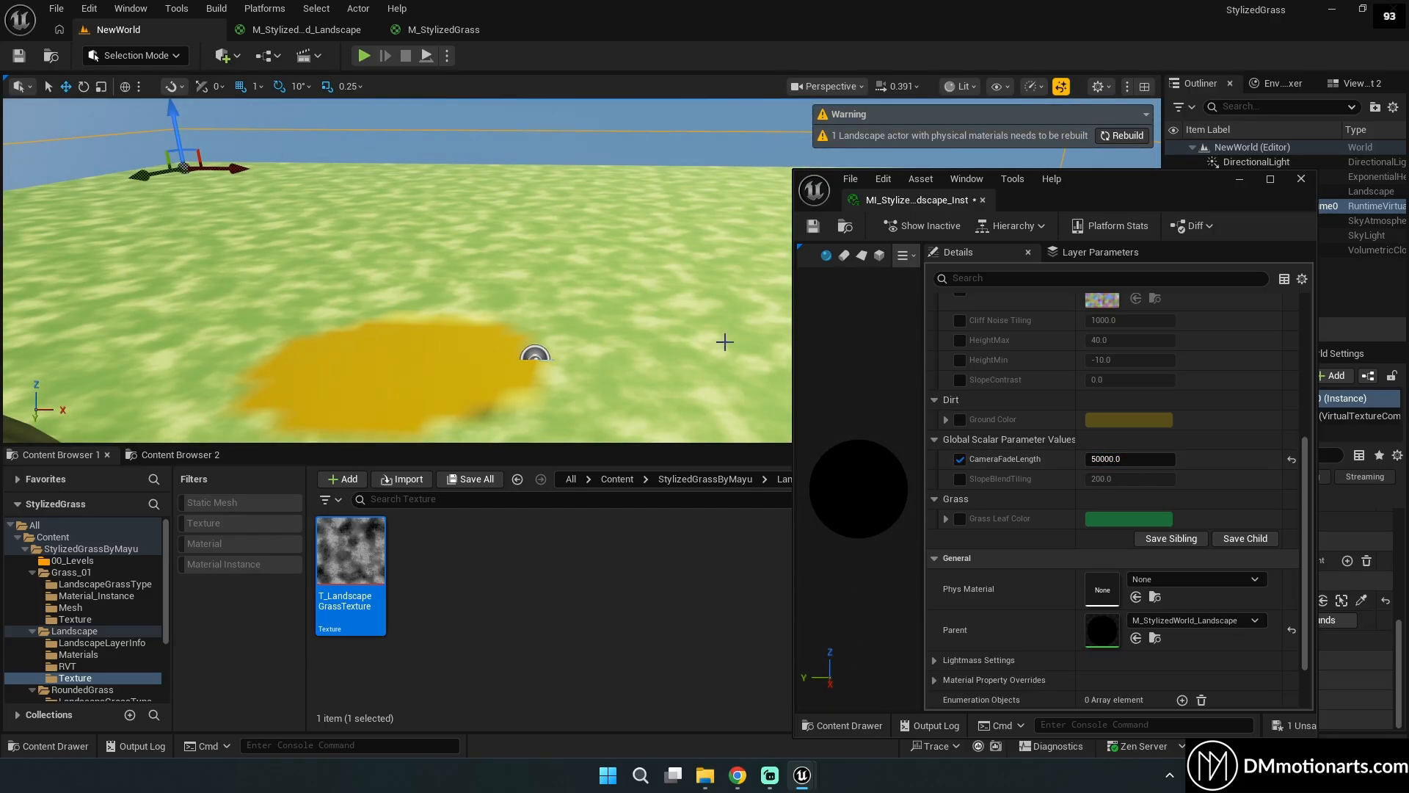
key(ctrl+z)
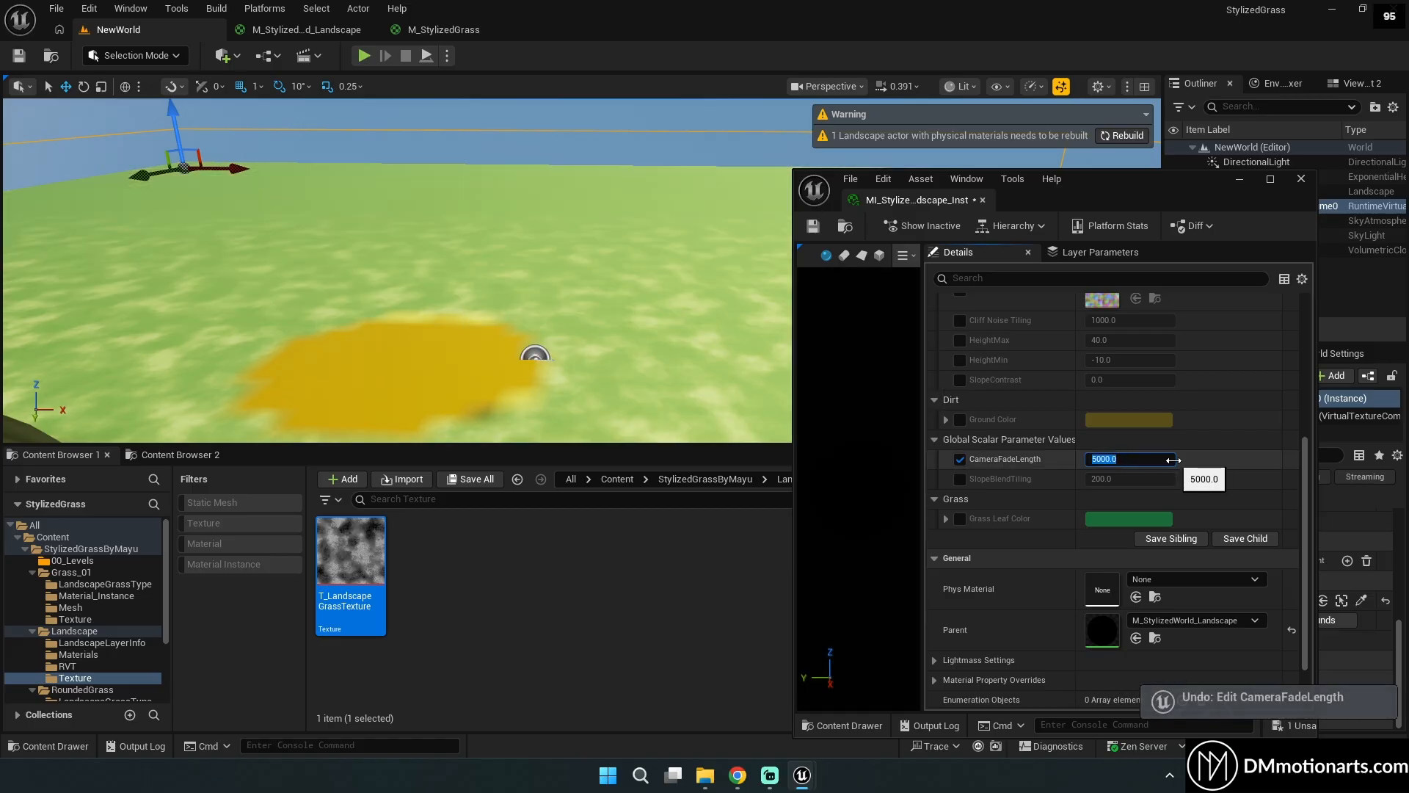
Try a CameraFadeLength of 1000, inspect the noise fading across the landscape, and reset the parameter to its default.
text(50)
right_drag(472, 219, 440, 219)
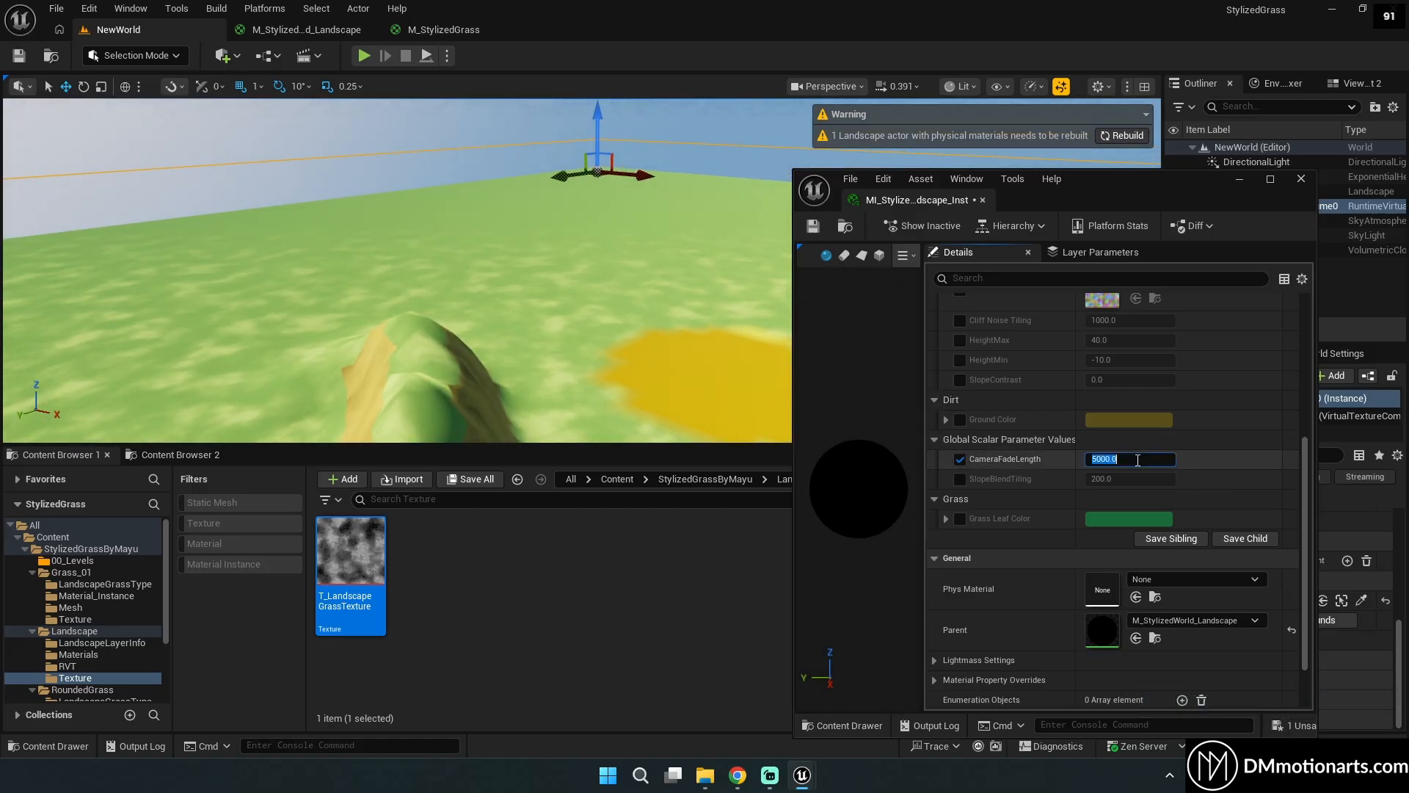
text(1000)
key(Return)
right_drag(541, 252, 541, 312)
right_drag(705, 309, 705, 238)
click(1290, 459)
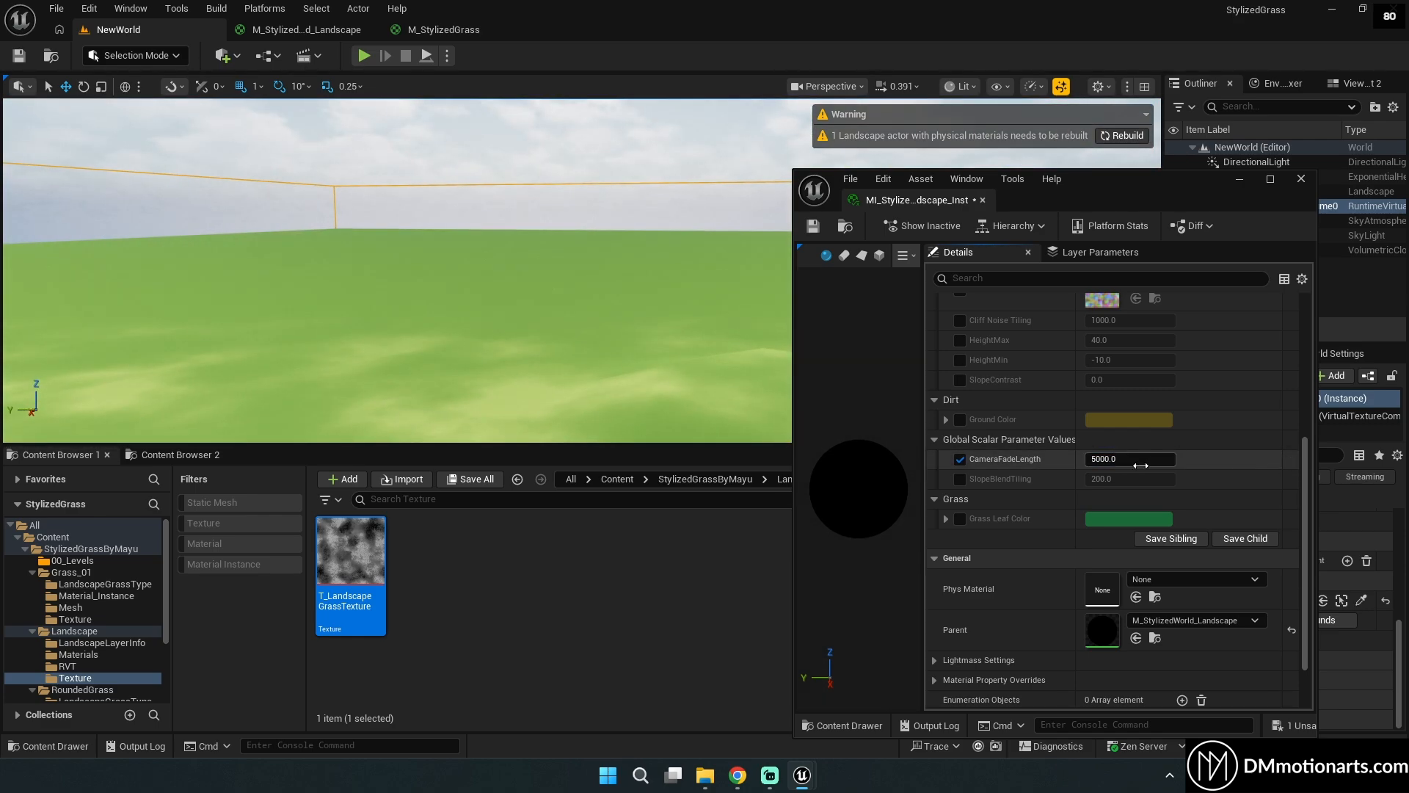
Switch to the browser to look at the landscape material tutorials on the YouTube channel, and return to Unreal Editor.
click(739, 774)
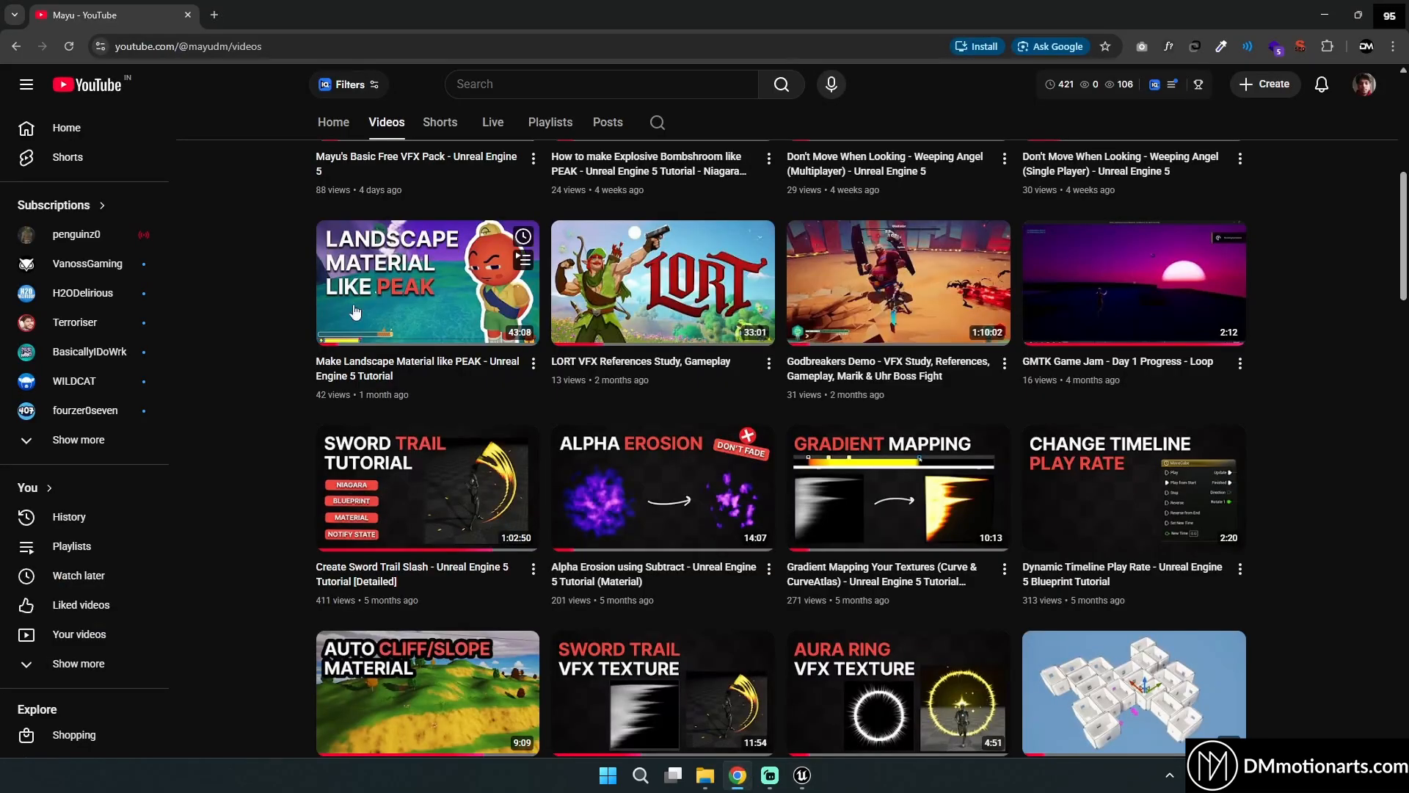
mouse_move(802, 771)
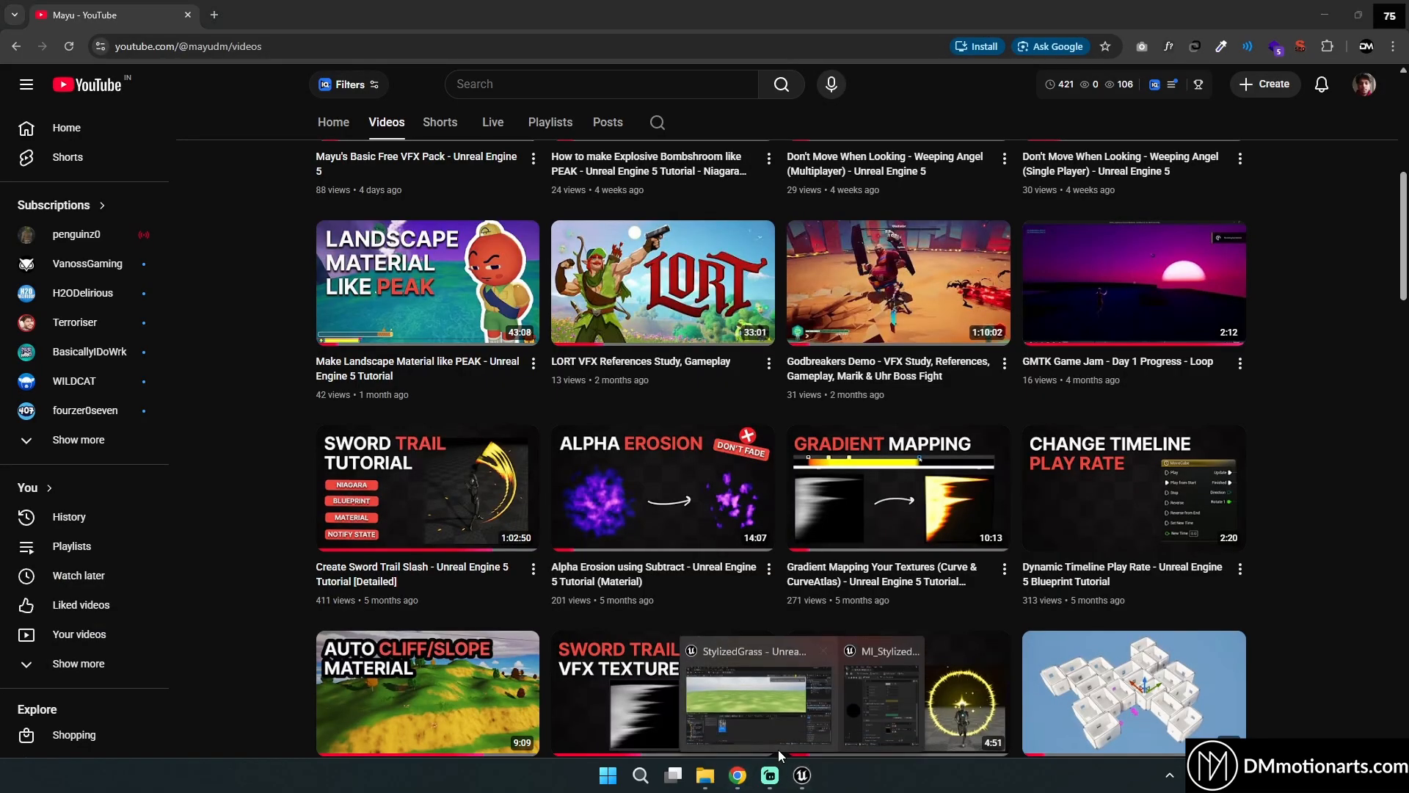
click(778, 750)
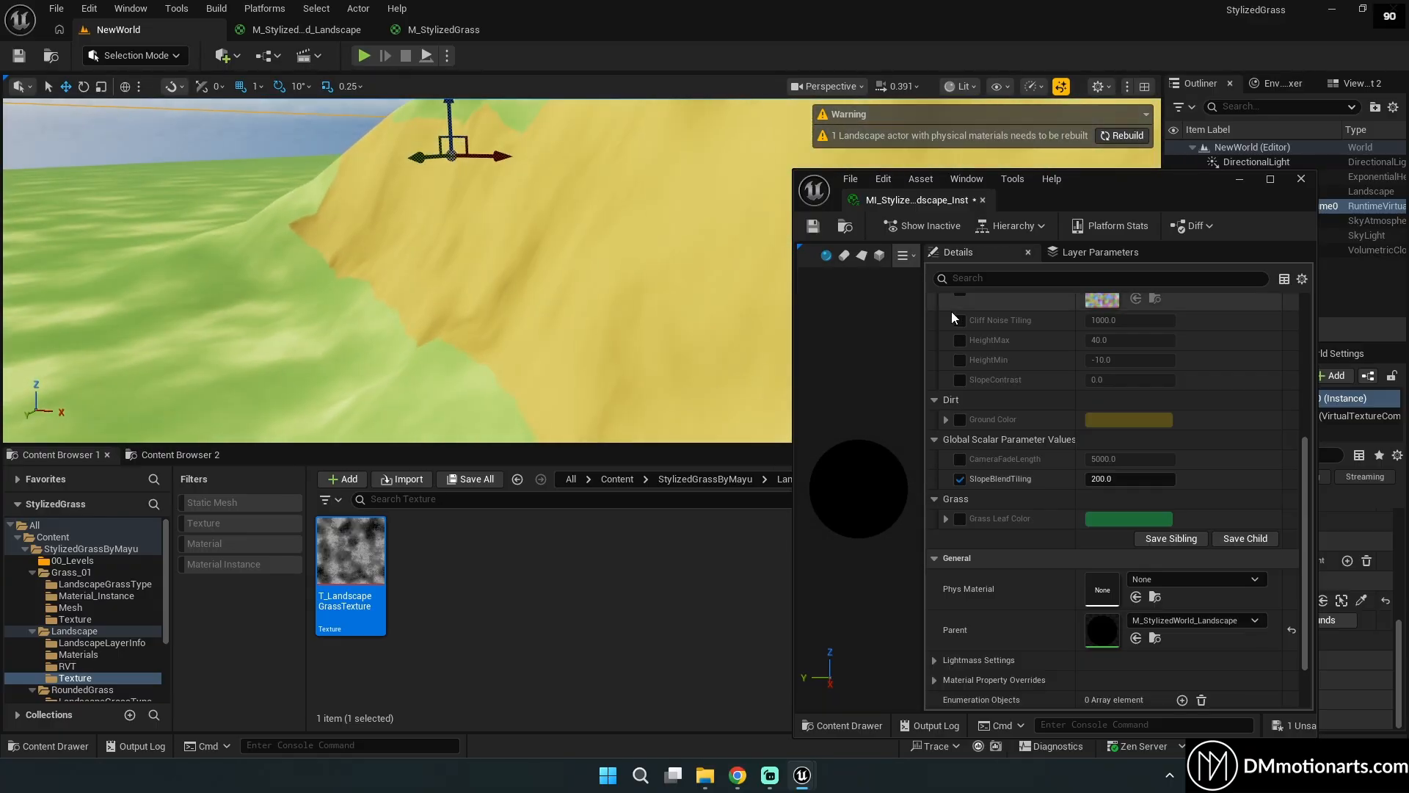
Try SlopeBlendTiling values of 100 and 50 and inspect the border between cliff and grass.
scroll(952, 318, up, 3)
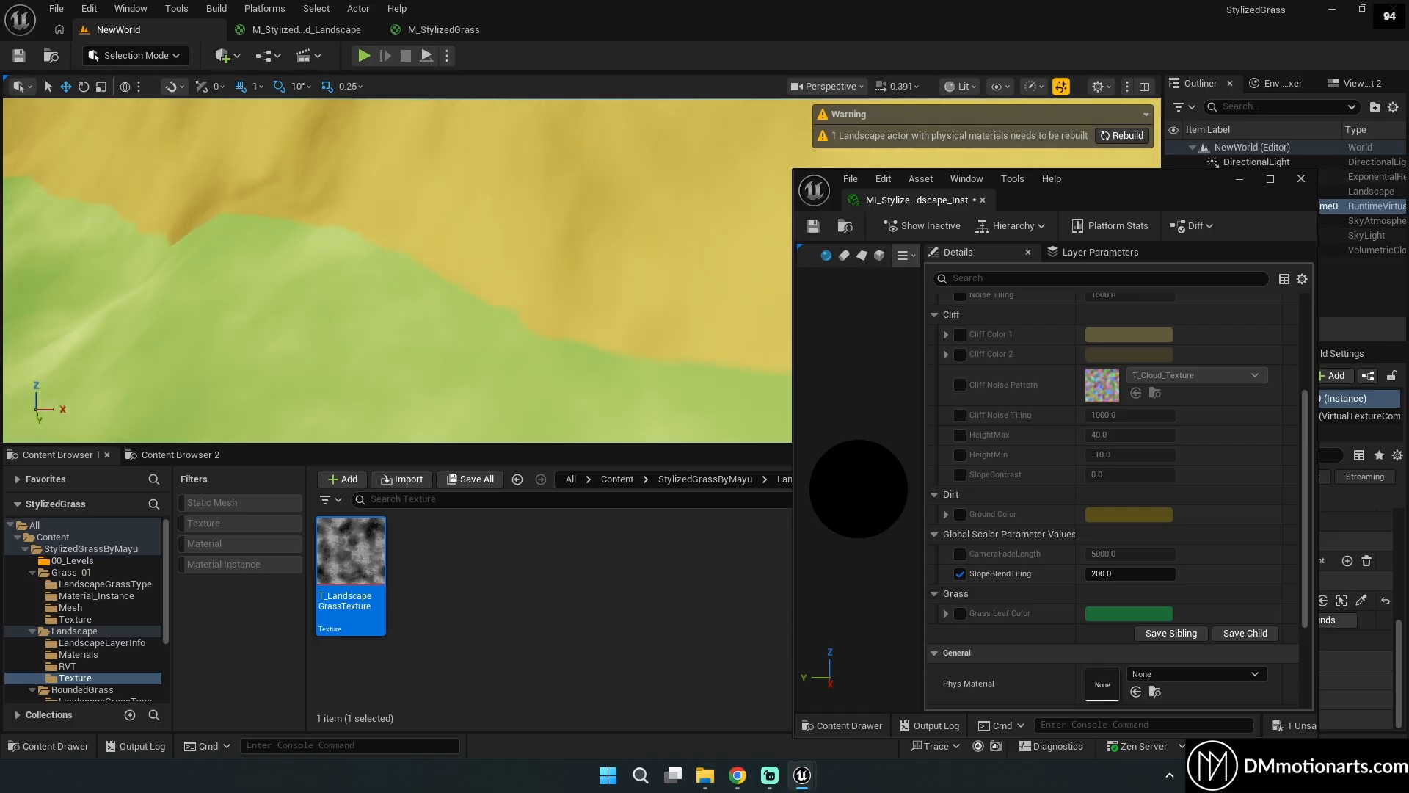
mouse_move(411, 272)
right_down()
mouse_move(323, 275)
mouse_move(411, 265)
right_up()
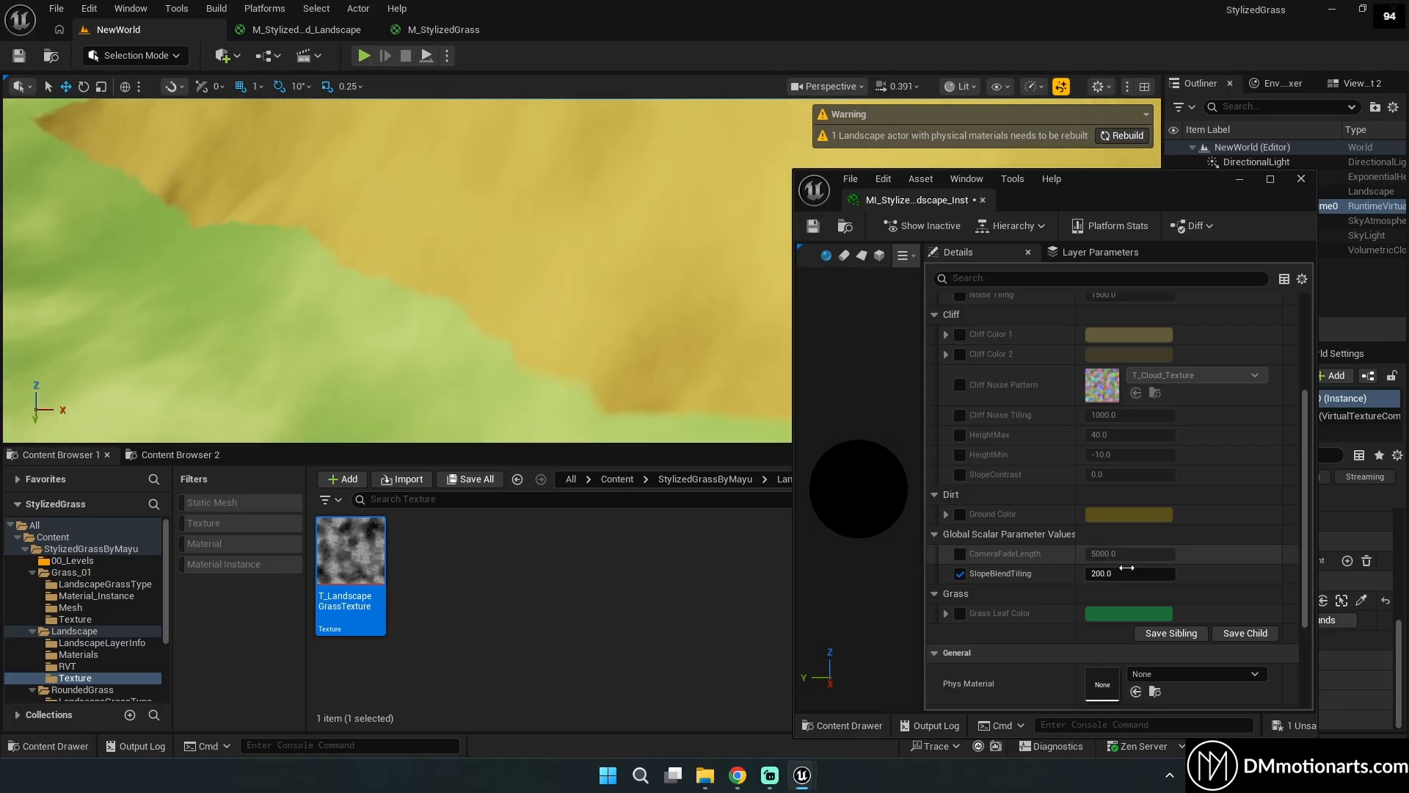
click(1142, 575)
text(50)
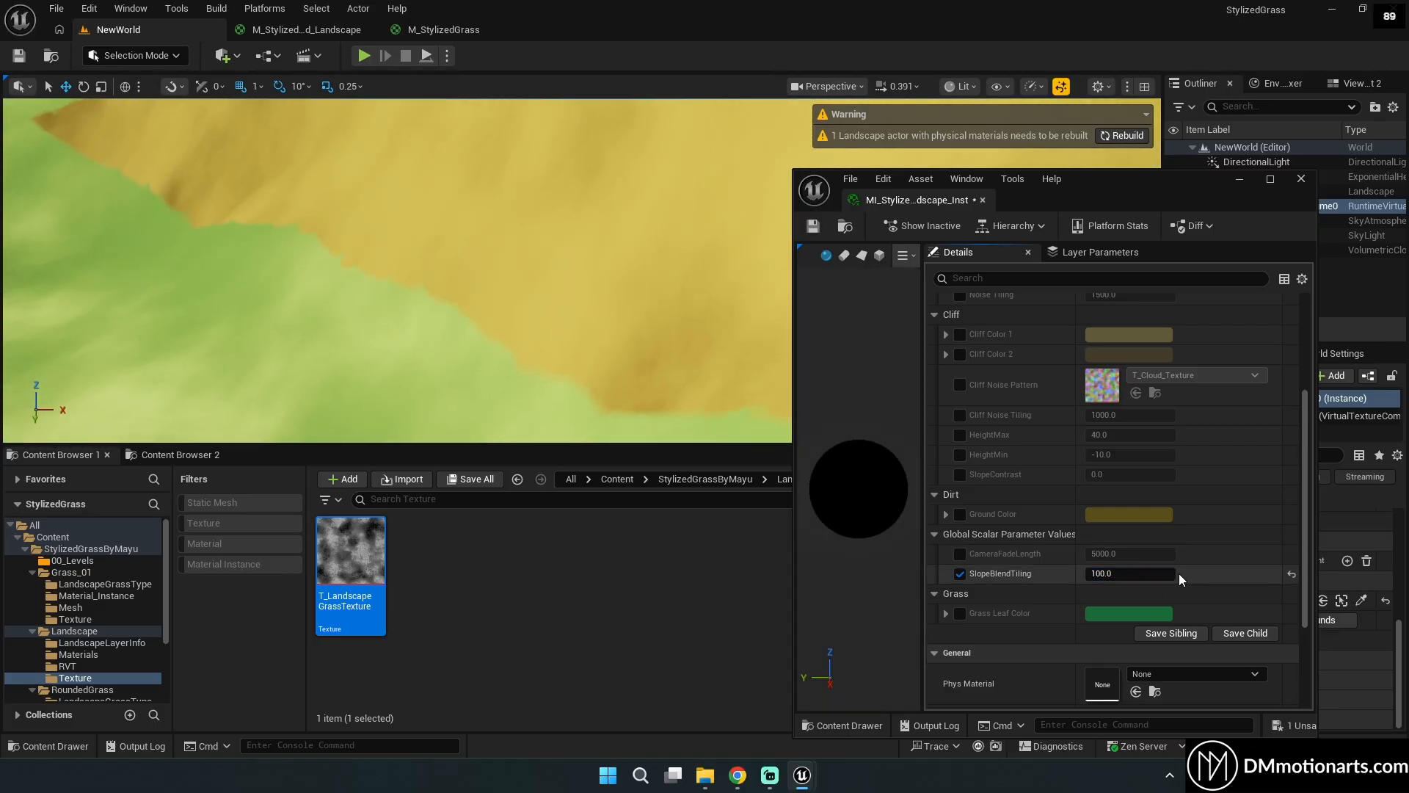
right_drag(612, 351, 491, 318)
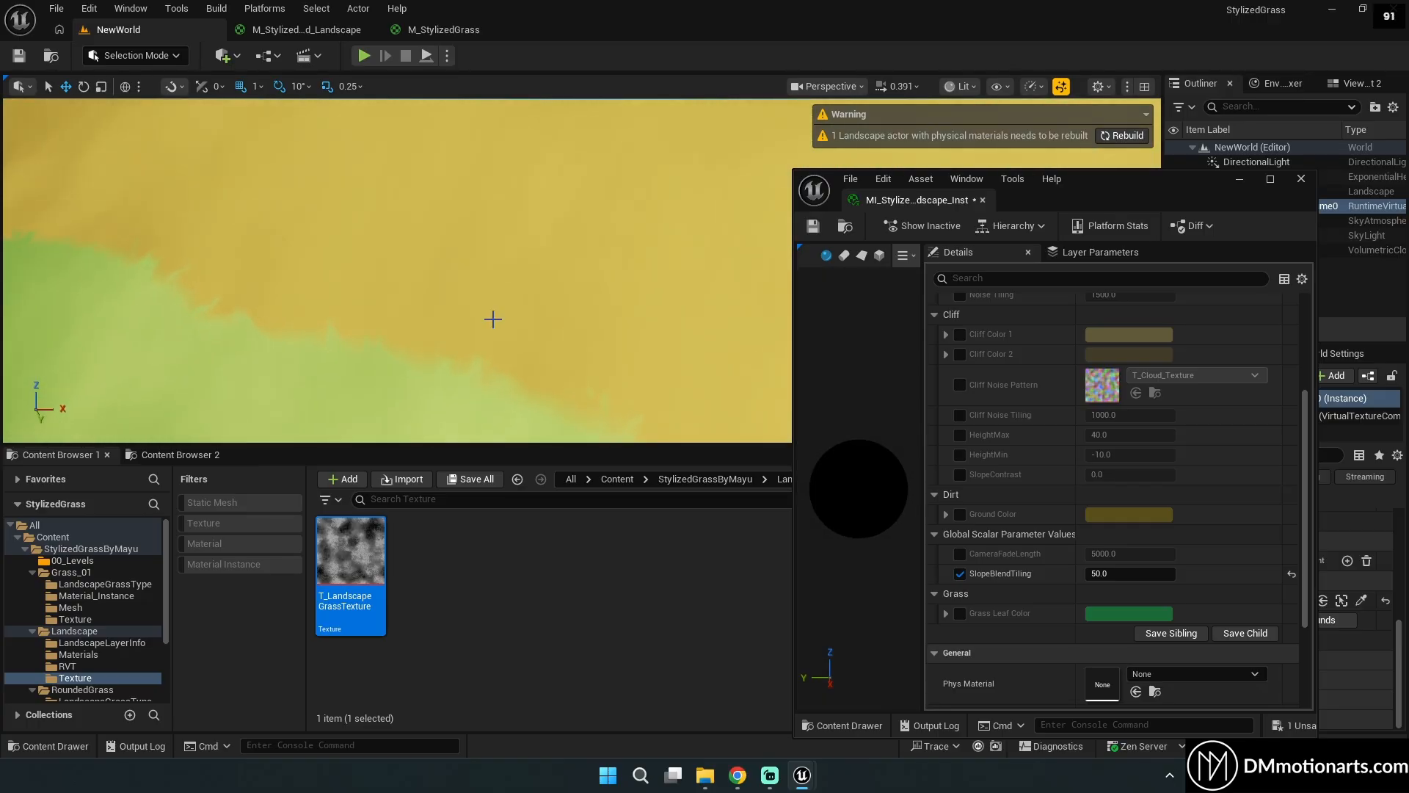
right_drag(315, 327, 411, 321)
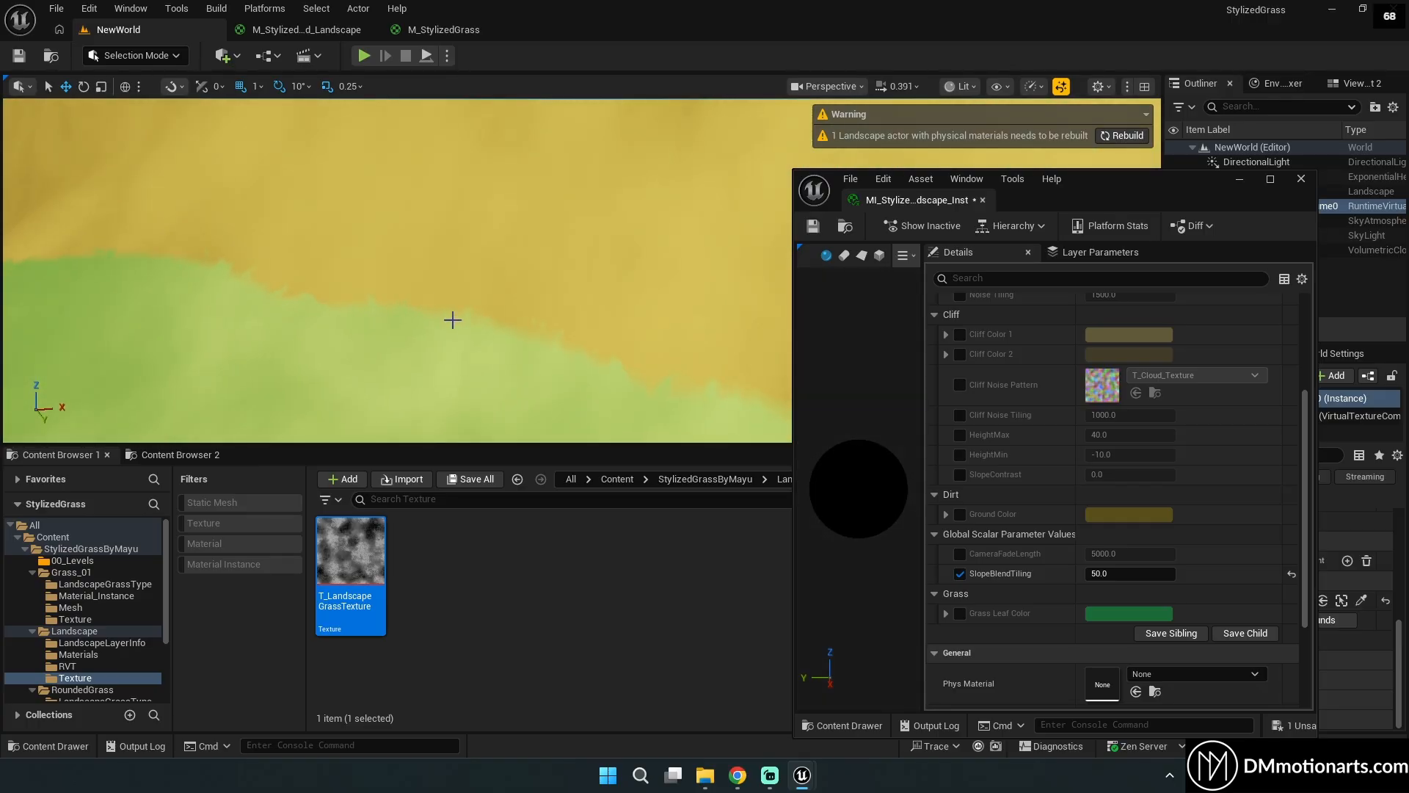
right_drag(663, 377, 477, 332)
Check the SlopeBlendTiling nodes in the M_StylizedWorld_Landscape graph, and try a SlopeBlendTiling of 10 in the instance.
click(311, 30)
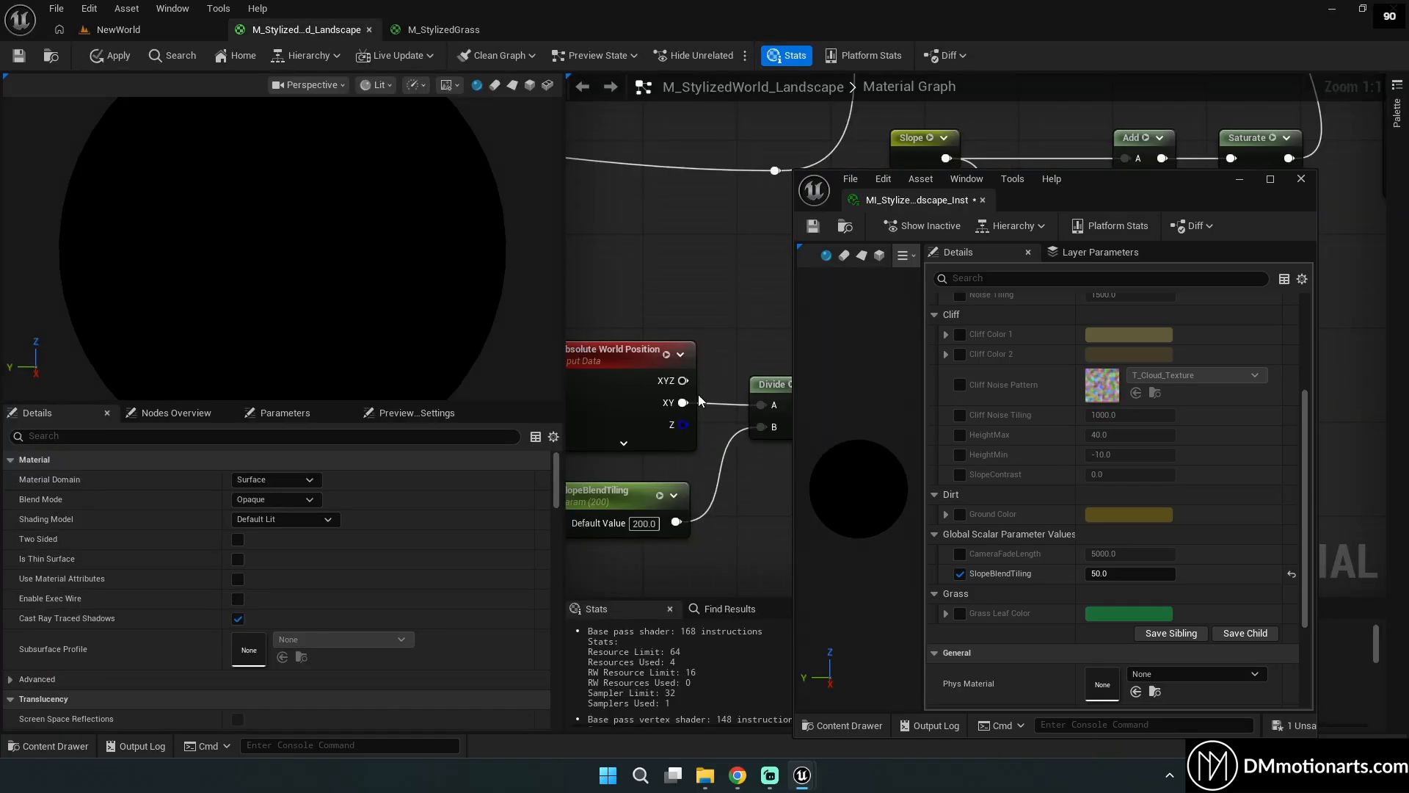
click(172, 30)
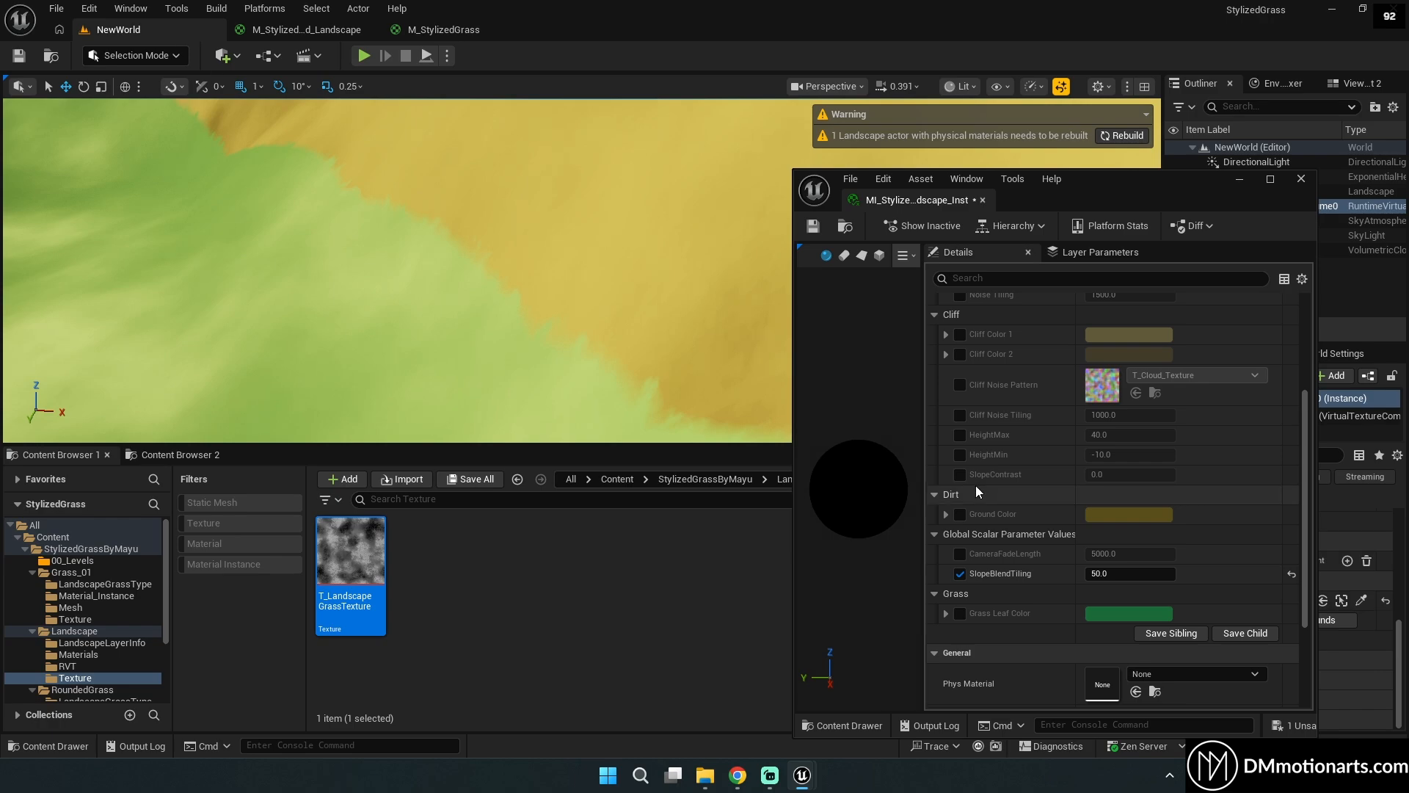
click(1101, 575)
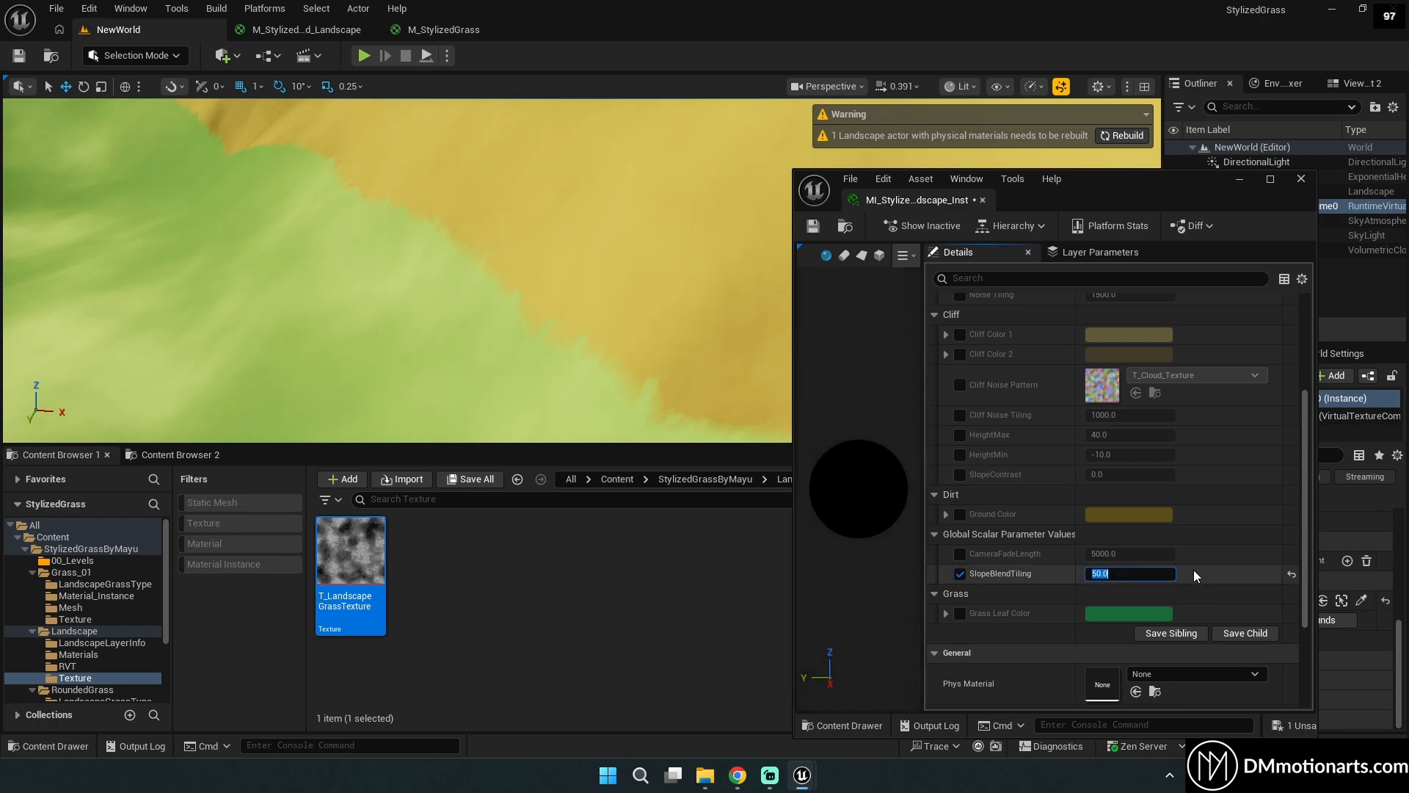
text(10)
key(Return)
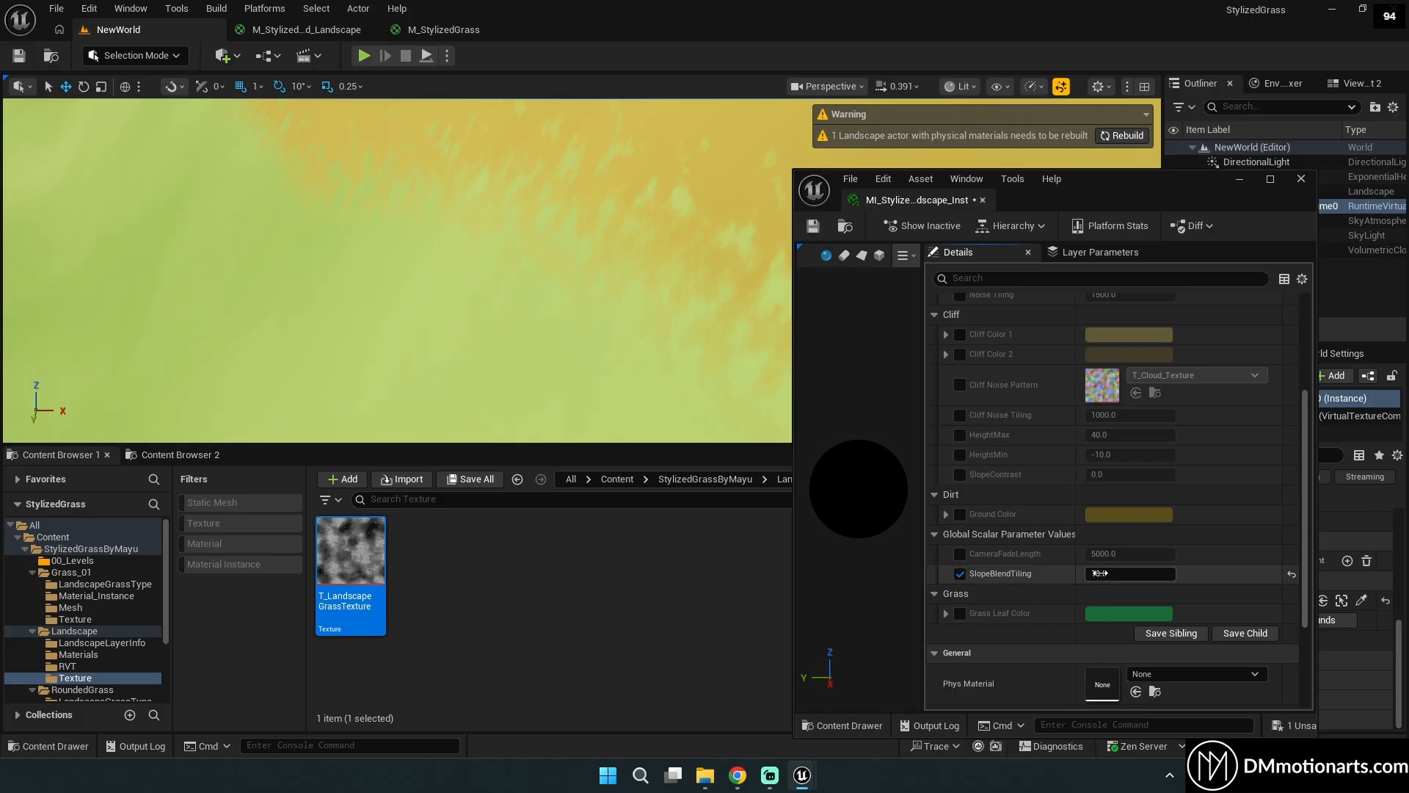
Set SlopeBlendTiling to 200 and save the landscape material instance.
text(200)
key(Return)
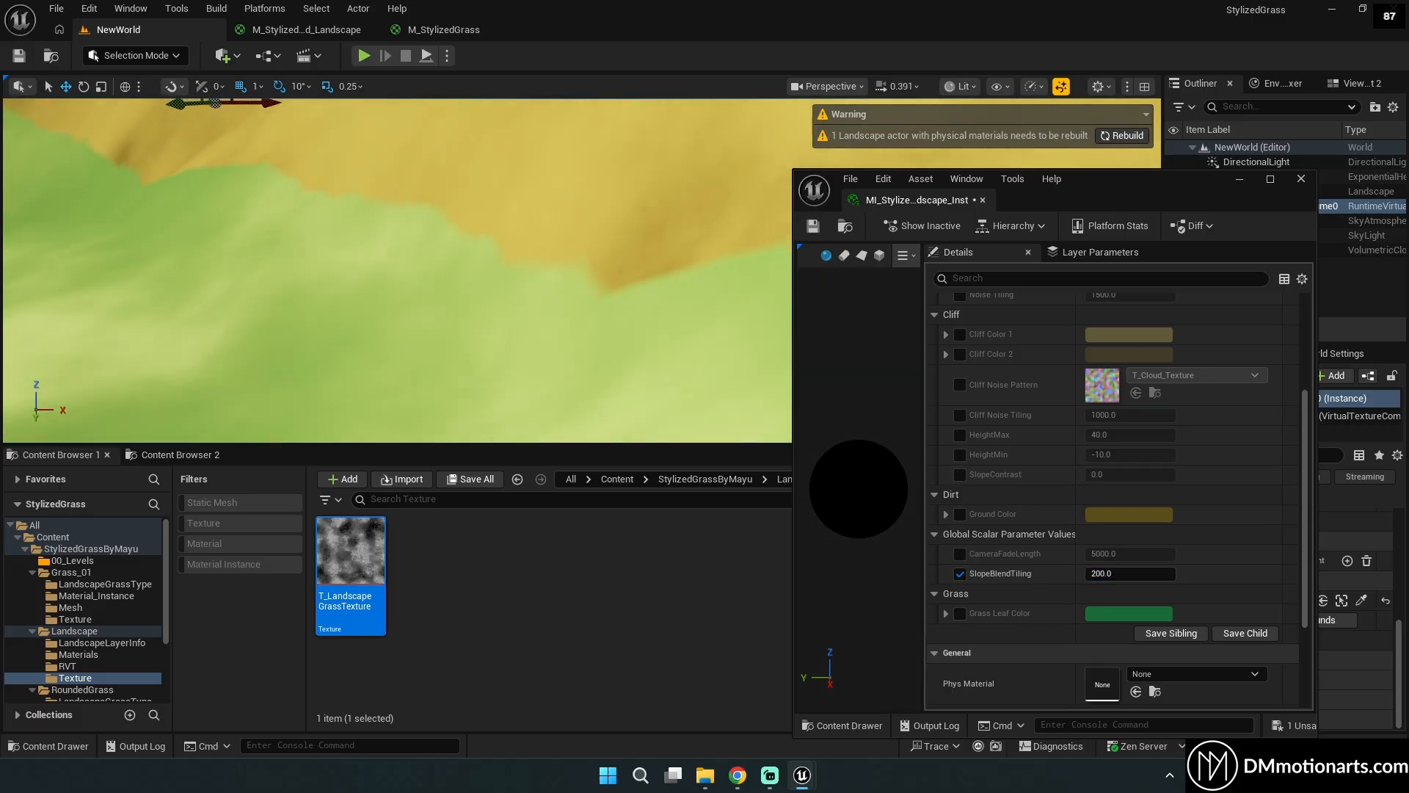
click(812, 226)
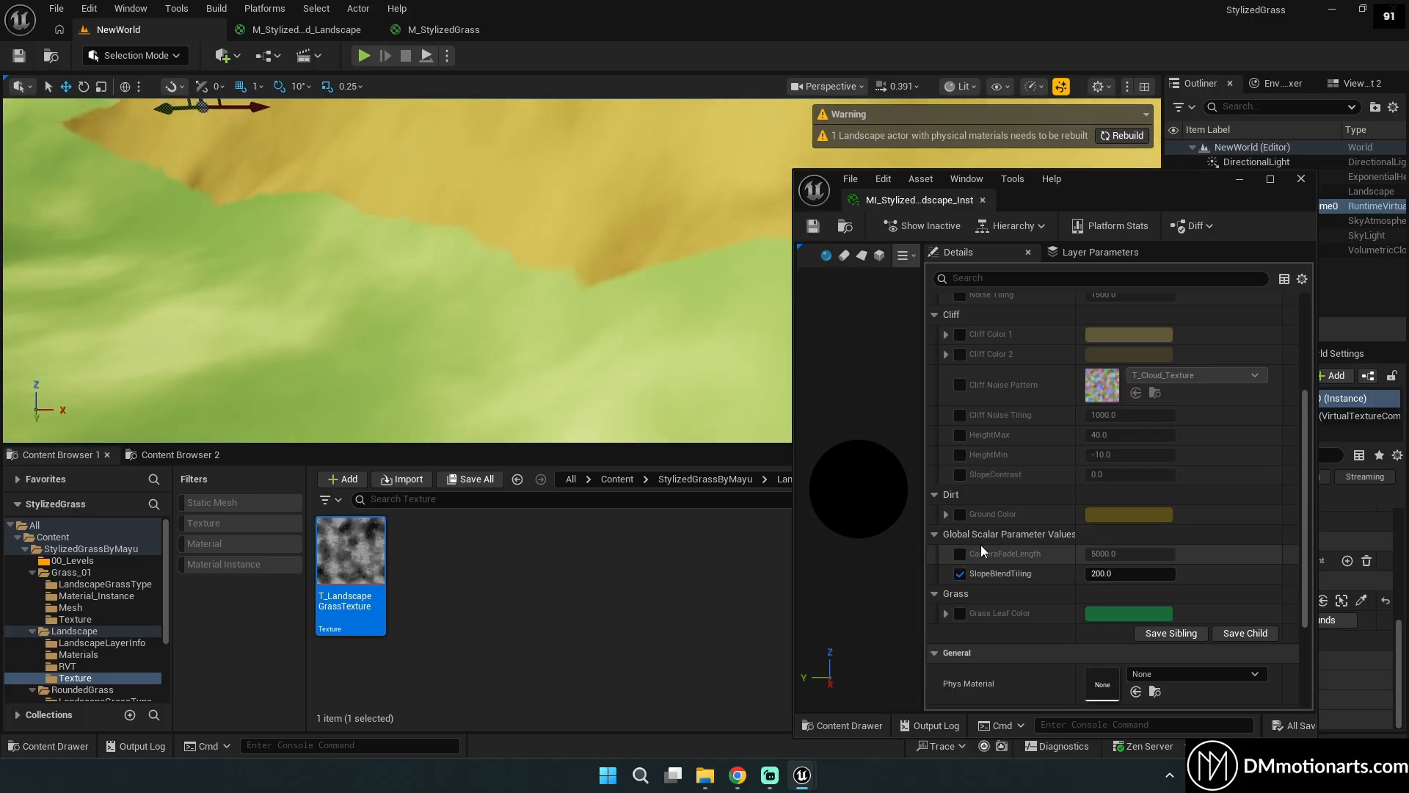
With GrassLeafPattern? enabled, override Grass Leaf Color, try a purple leaf color (7047B0FF) on the ground, and cancel it.
scroll(969, 558, down, 2)
click(960, 567)
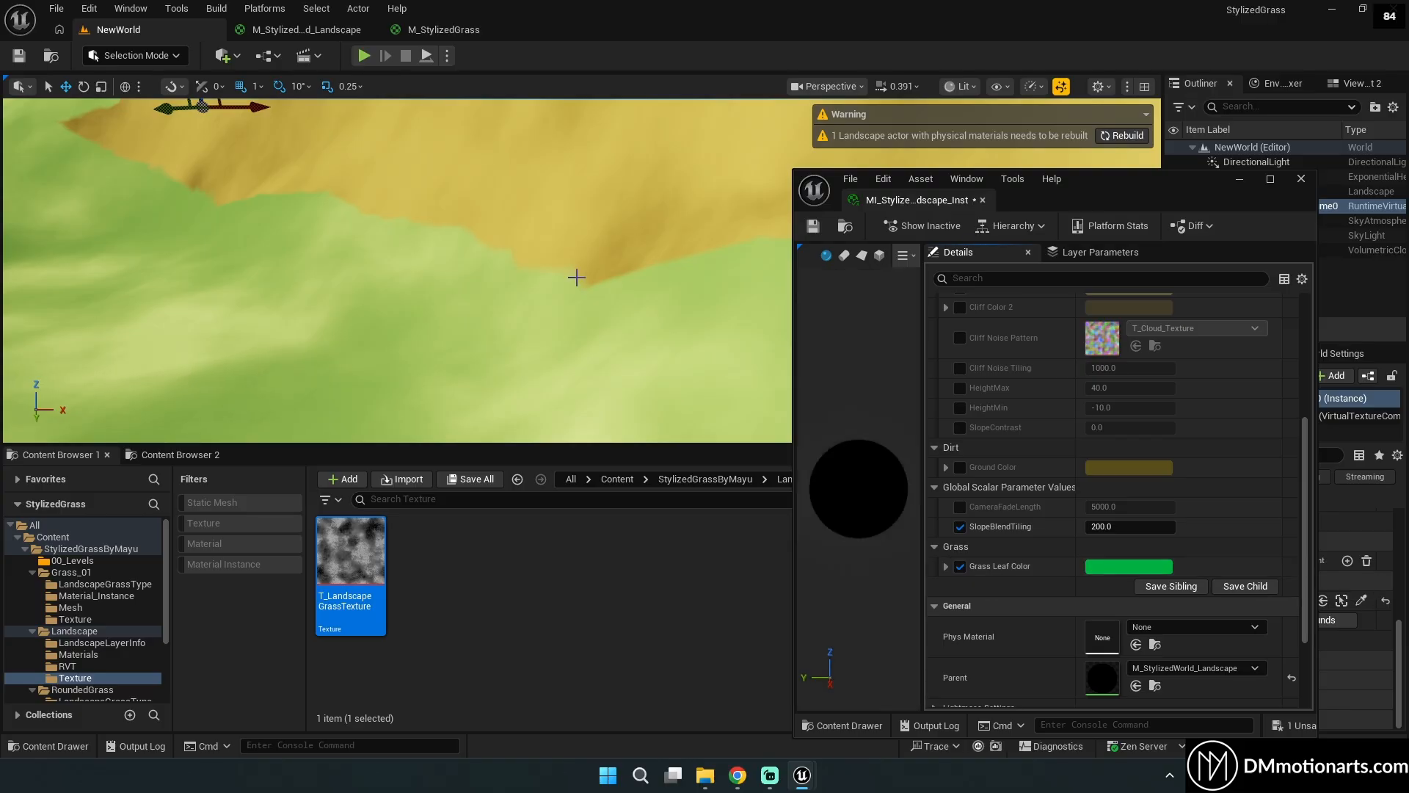
scroll(1093, 395, up, 10)
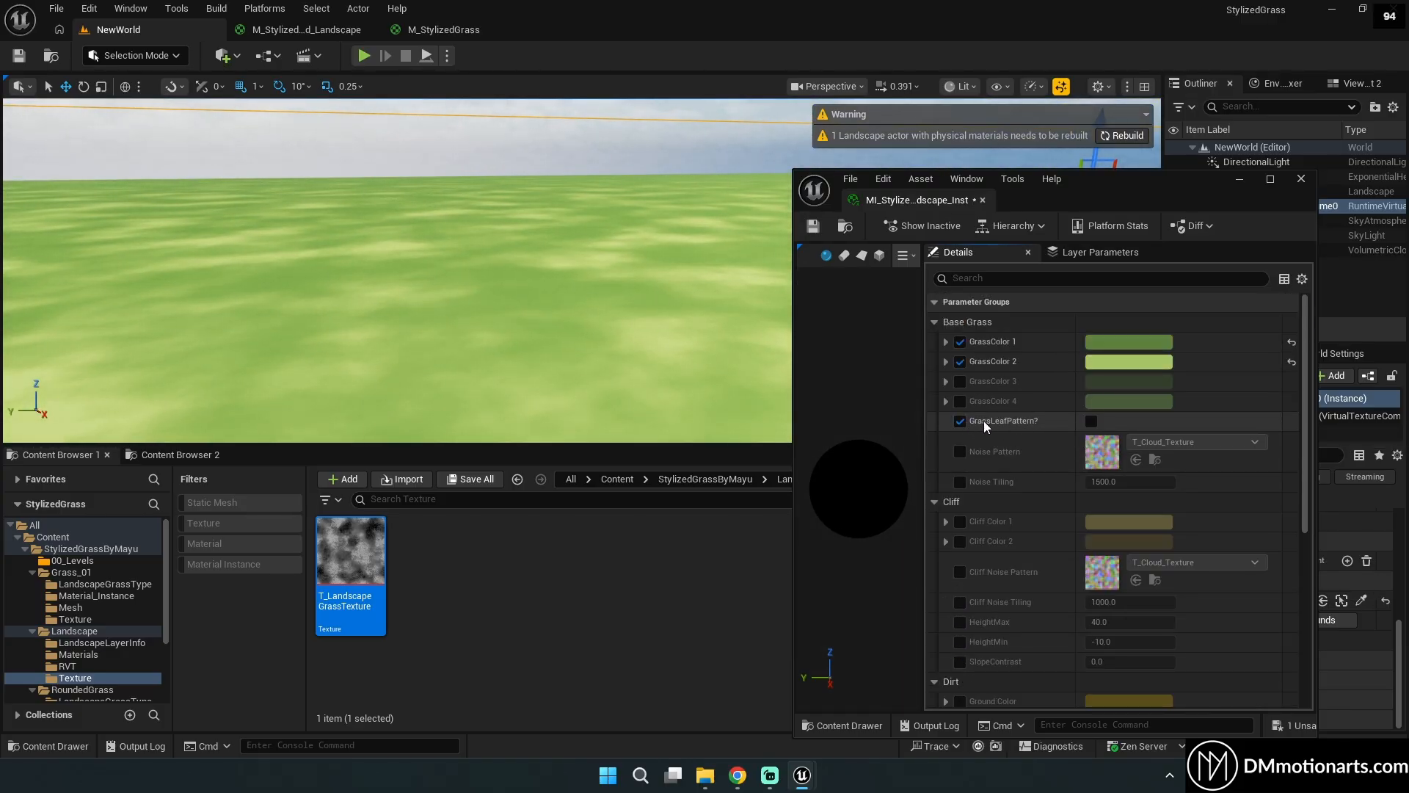
scroll(1094, 421, down, 6)
click(1121, 578)
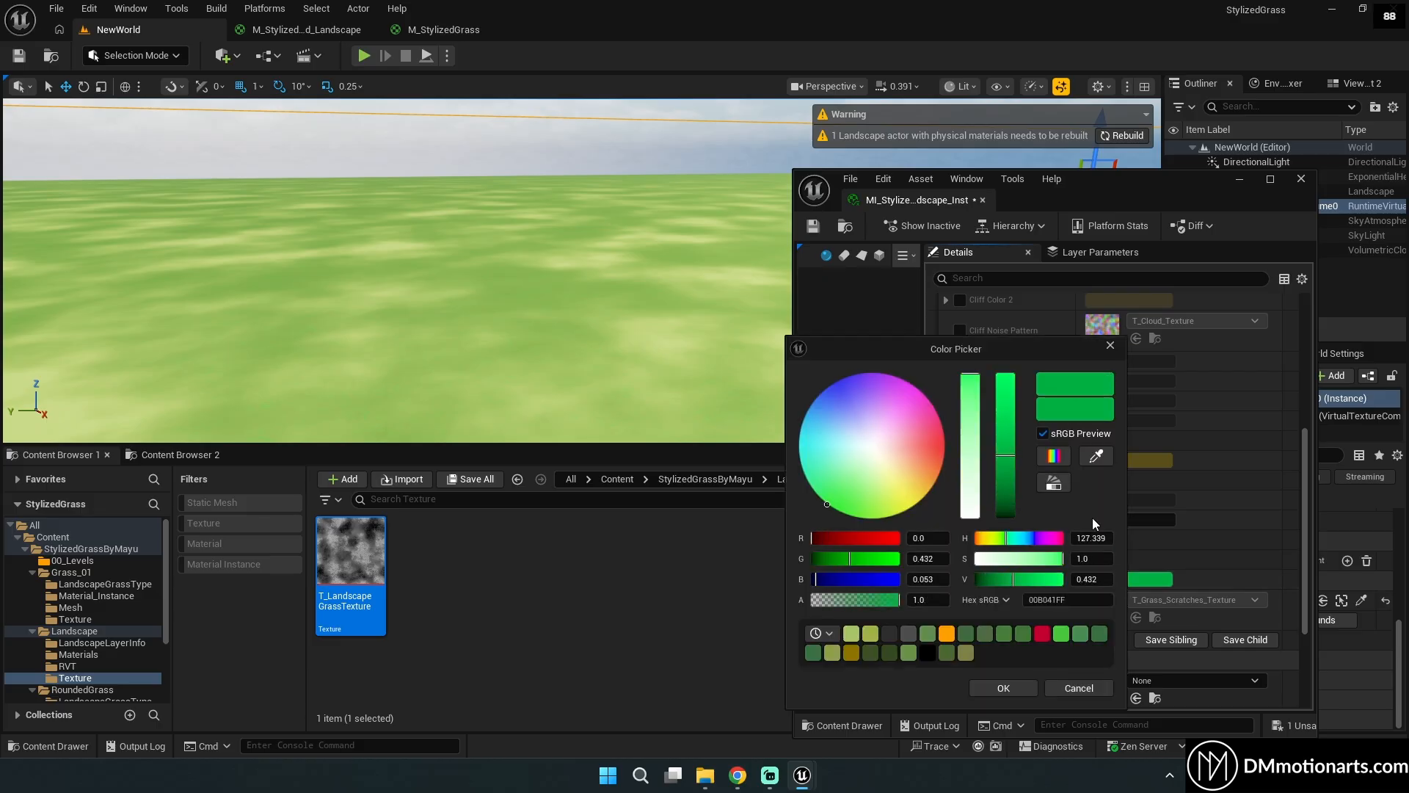
right_drag(619, 332, 615, 411)
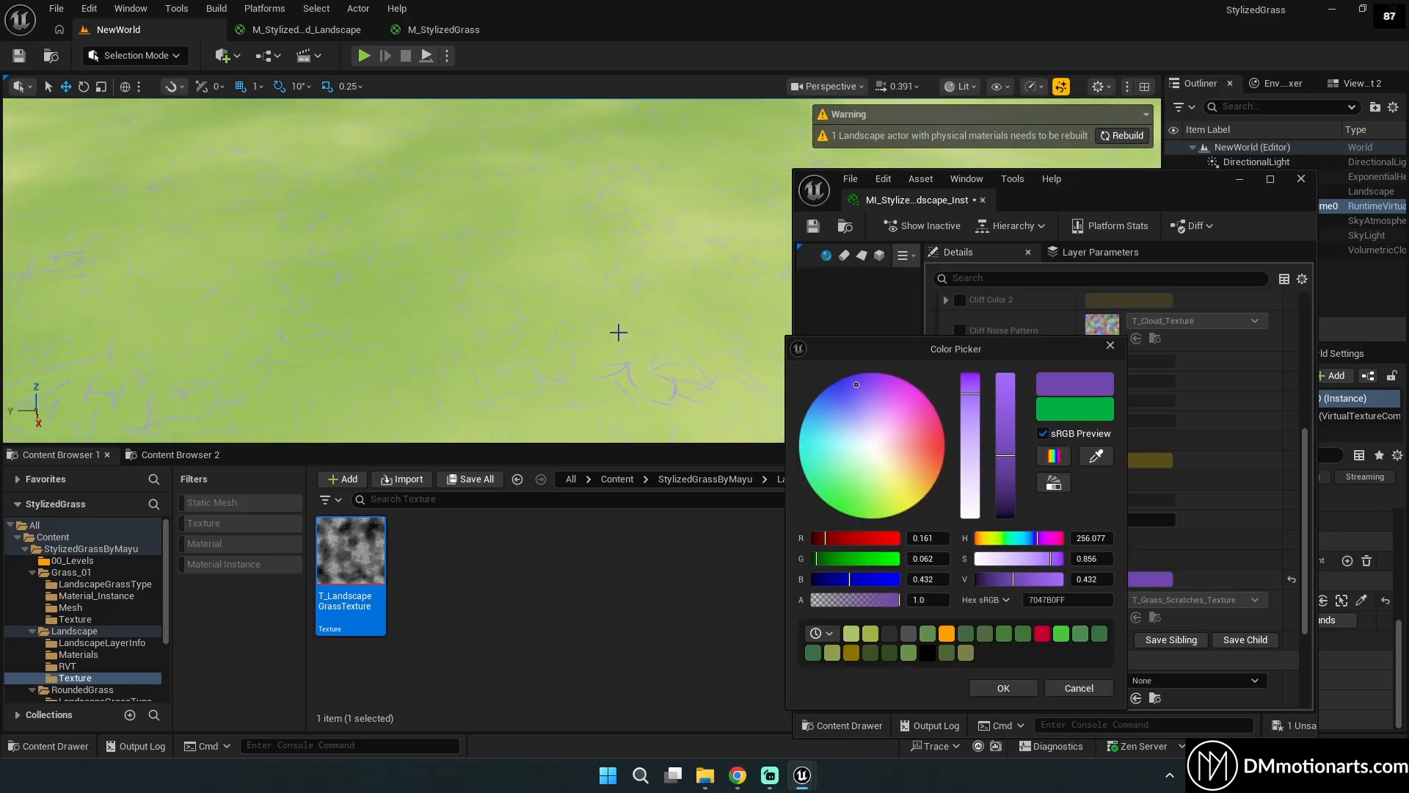
key(Escape)
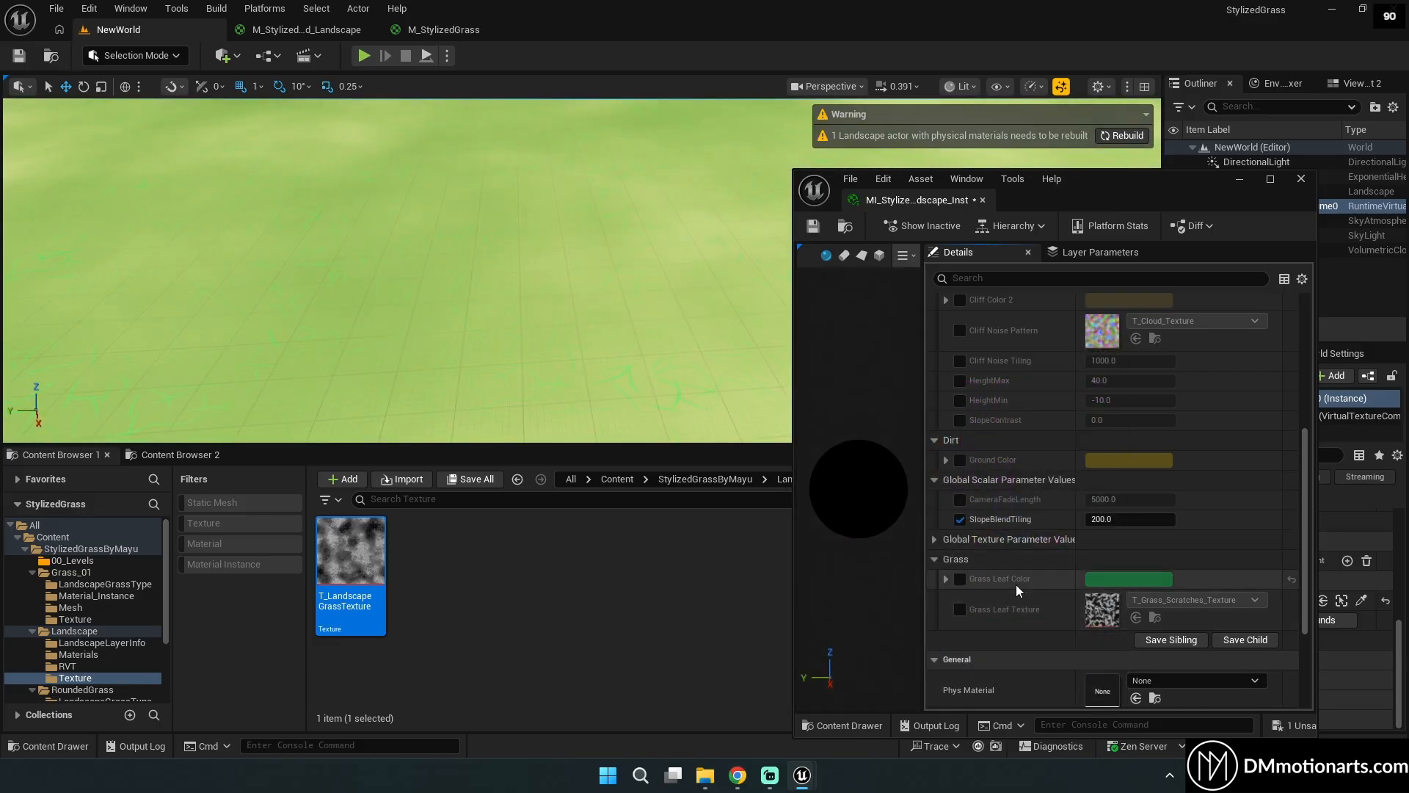
Disable the GrassLeafPattern? switch in the Base Grass group and check the parameters left in the Grass group.
scroll(1027, 580, up, 5)
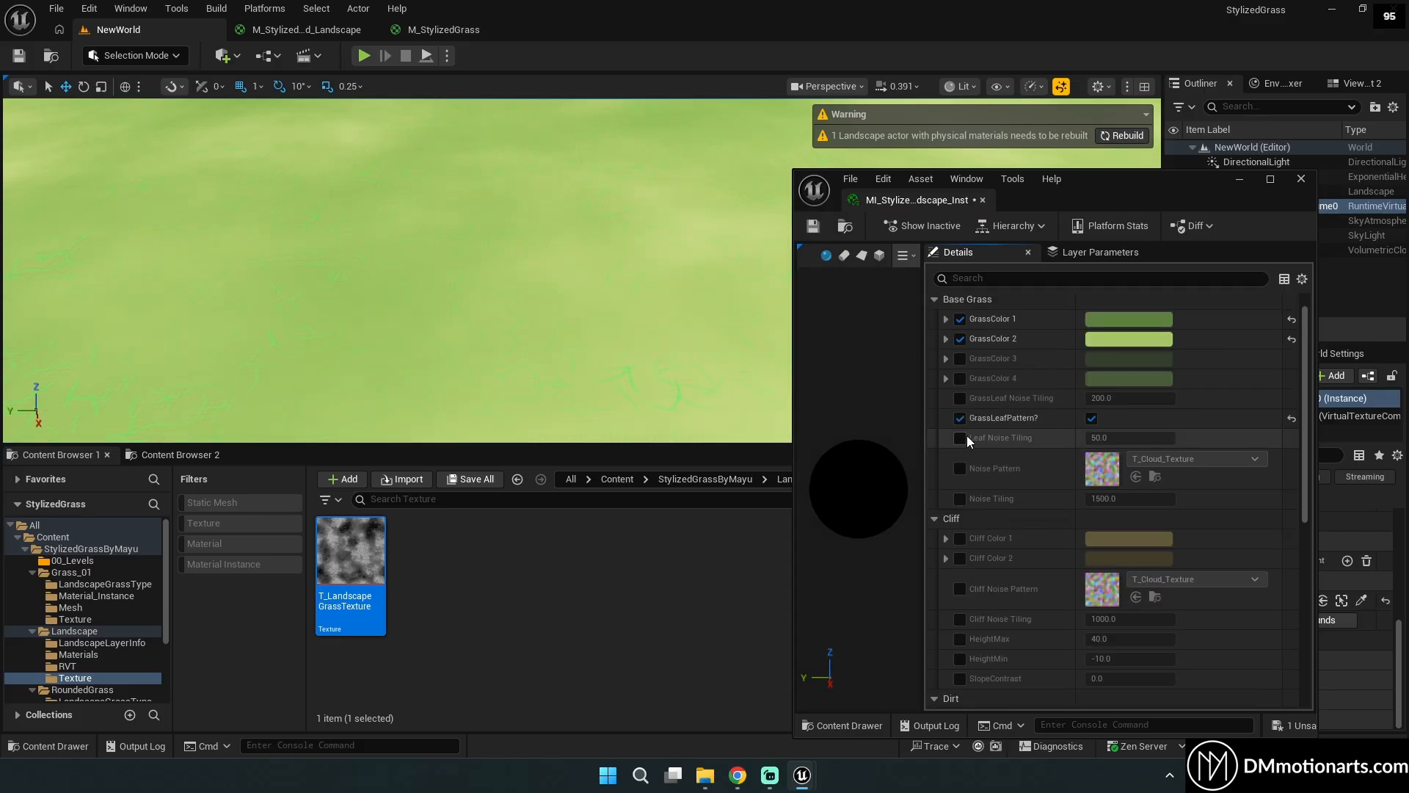
click(960, 417)
click(958, 400)
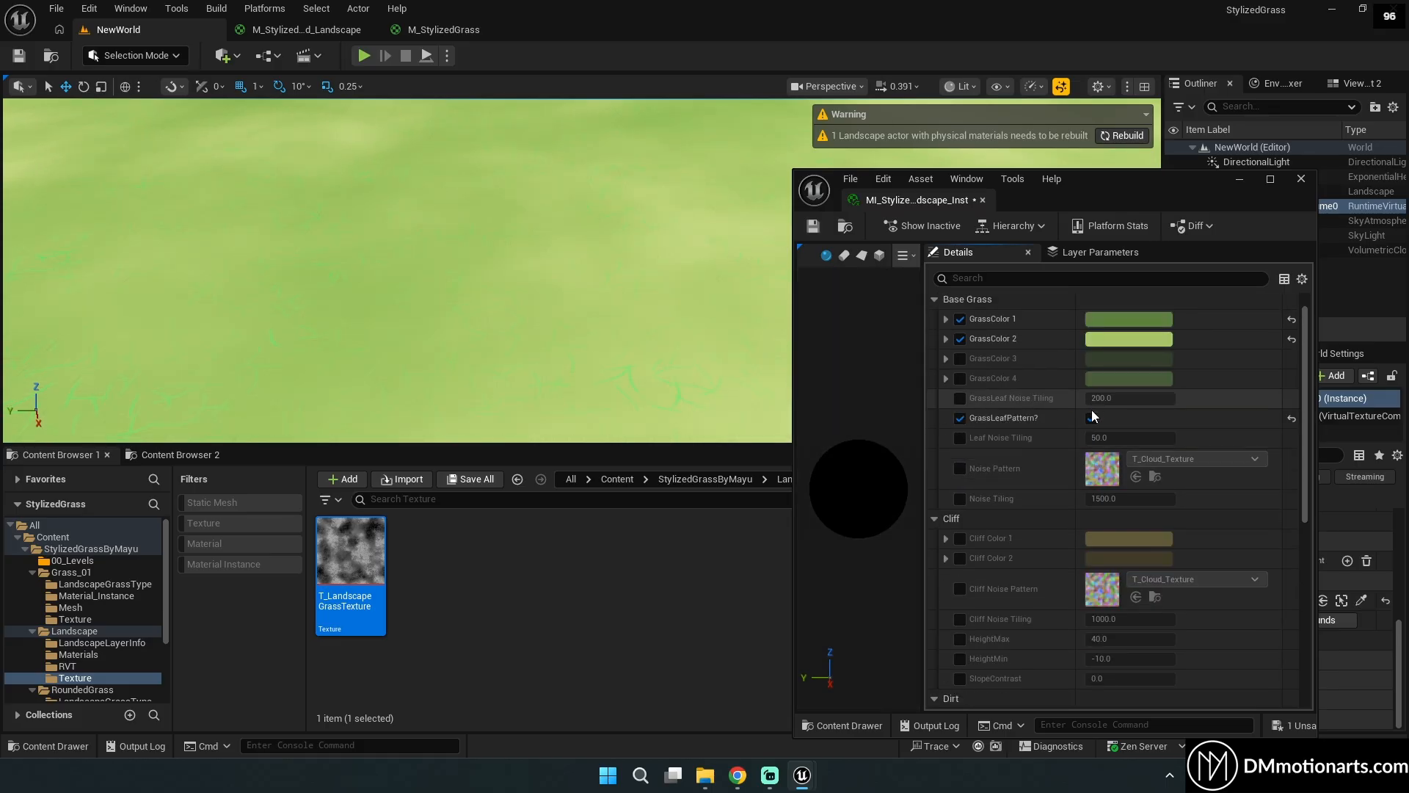
click(1091, 416)
click(958, 400)
scroll(1026, 478, down, 5)
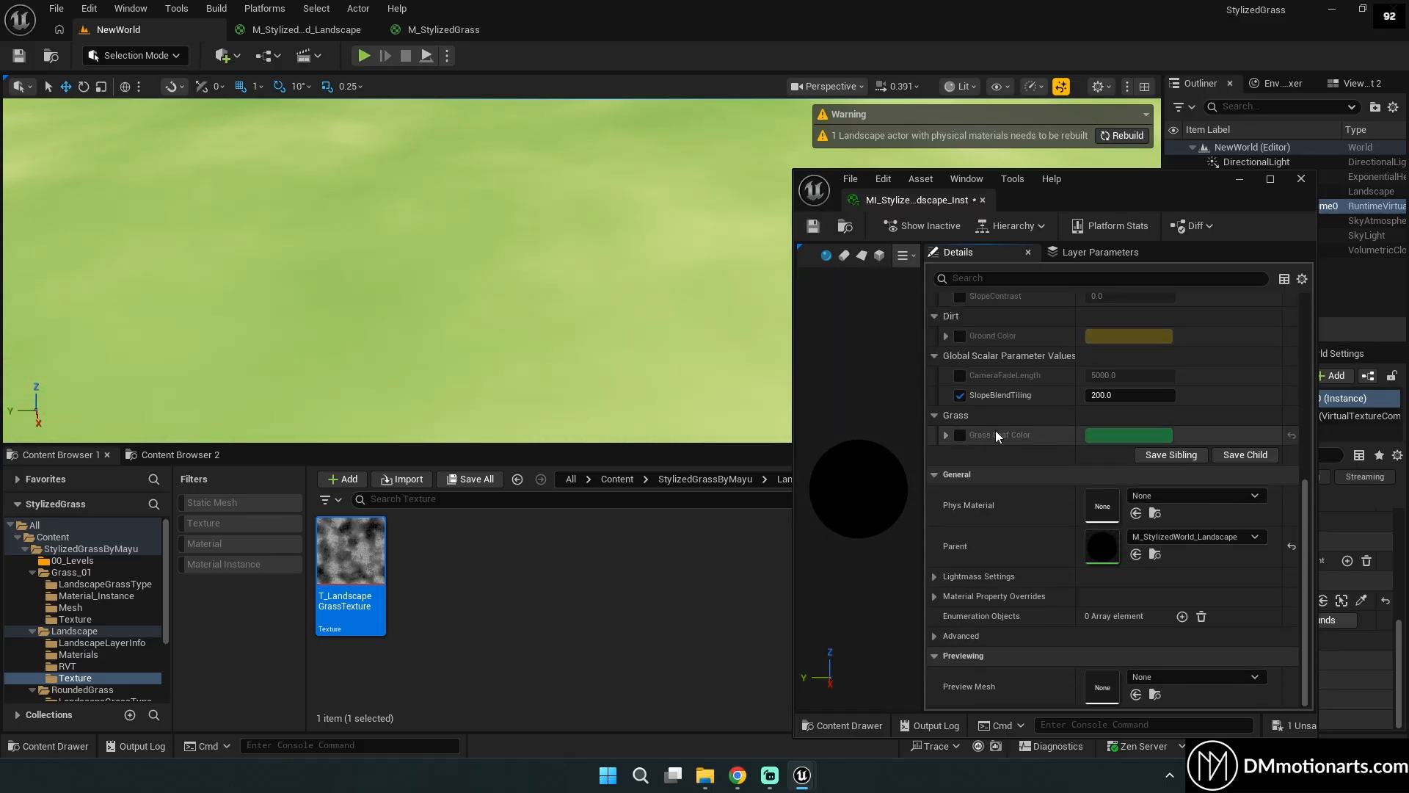
click(946, 435)
click(945, 435)
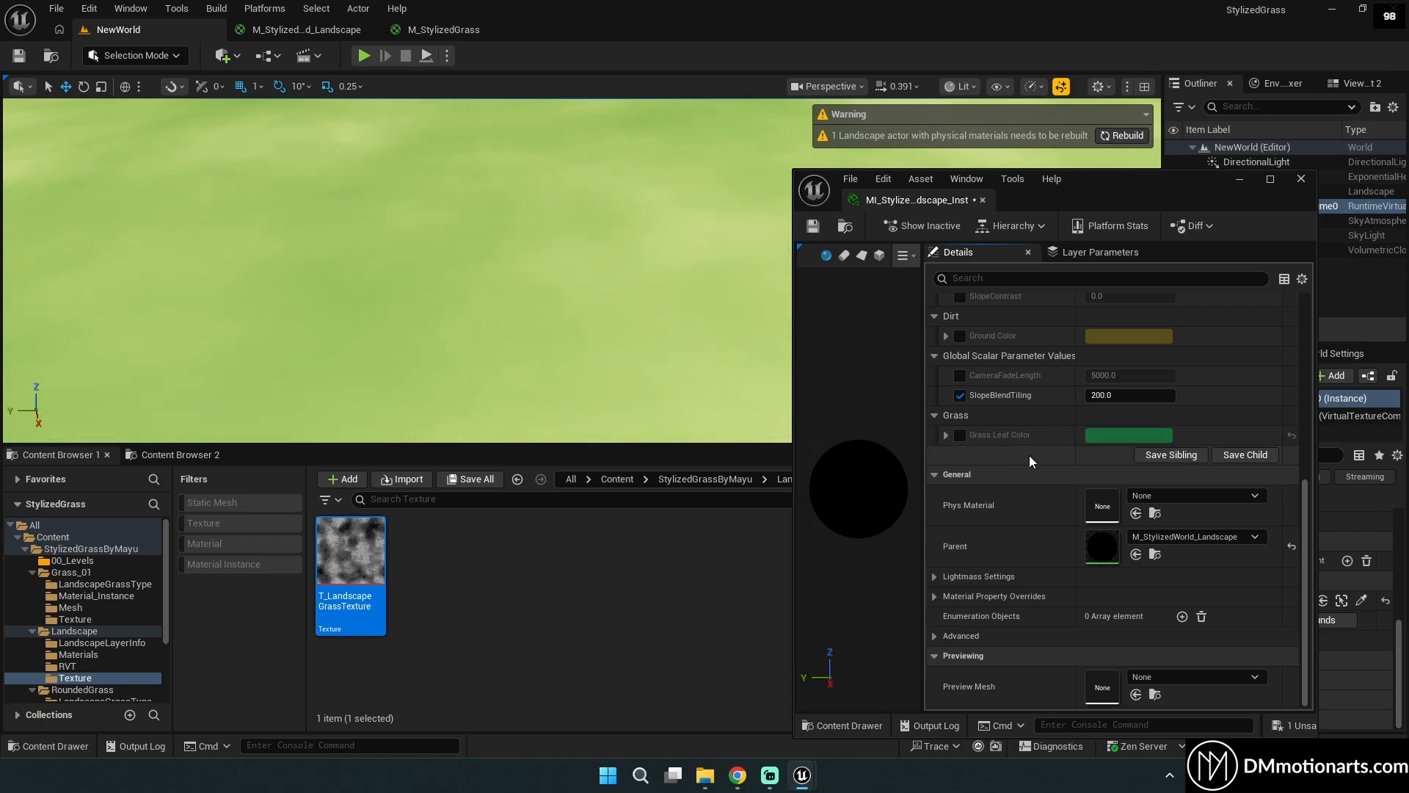
scroll(1024, 449, up, 5)
scroll(1018, 443, up, 2)
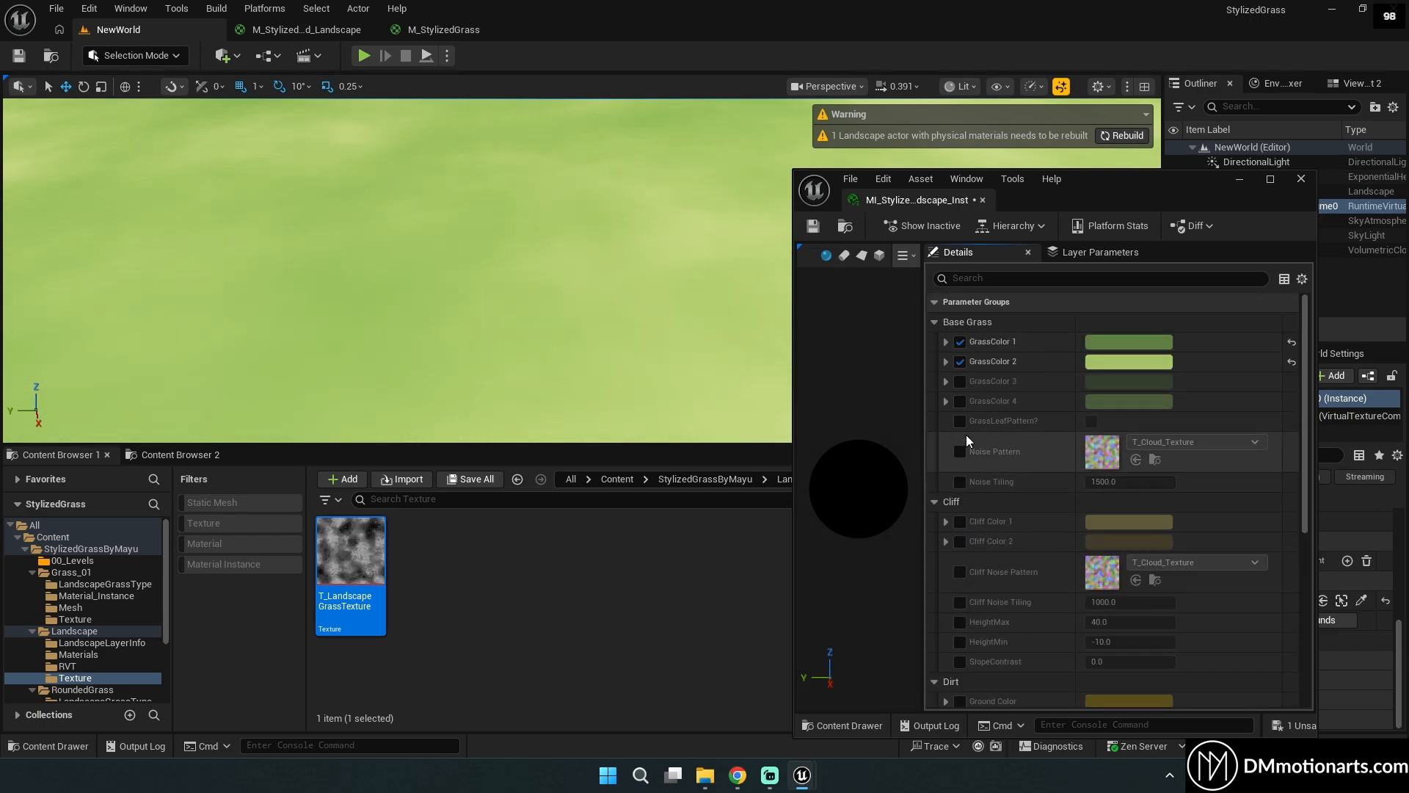
Review the Grass Leaf Texture and leaf tiling parameters with GrassLeafPattern? on and off, moving the instance window aside.
scroll(1012, 490, down, 8)
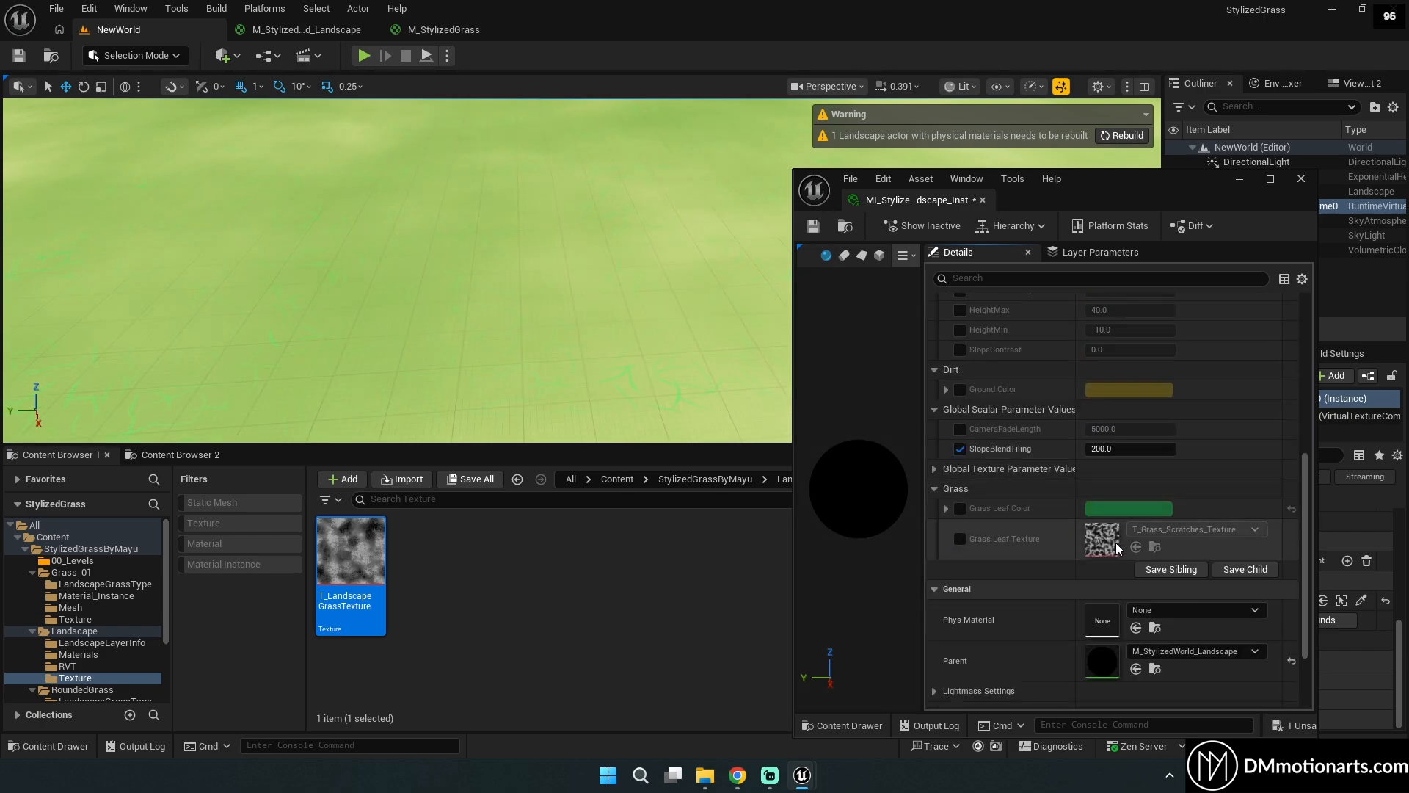
scroll(1013, 492, up, 8)
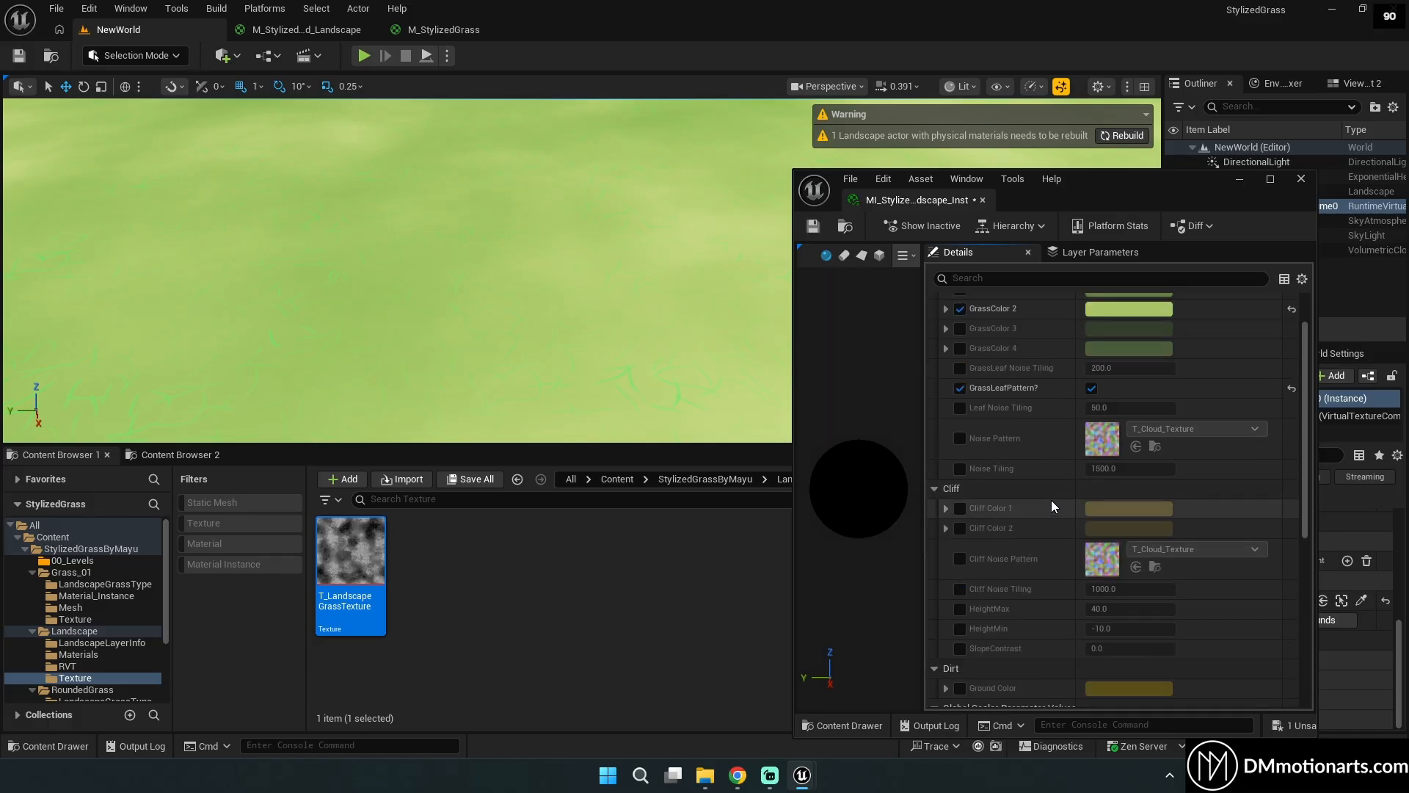
drag(1044, 203, 1103, 81)
drag(979, 359, 1022, 360)
scroll(1138, 434, down, 8)
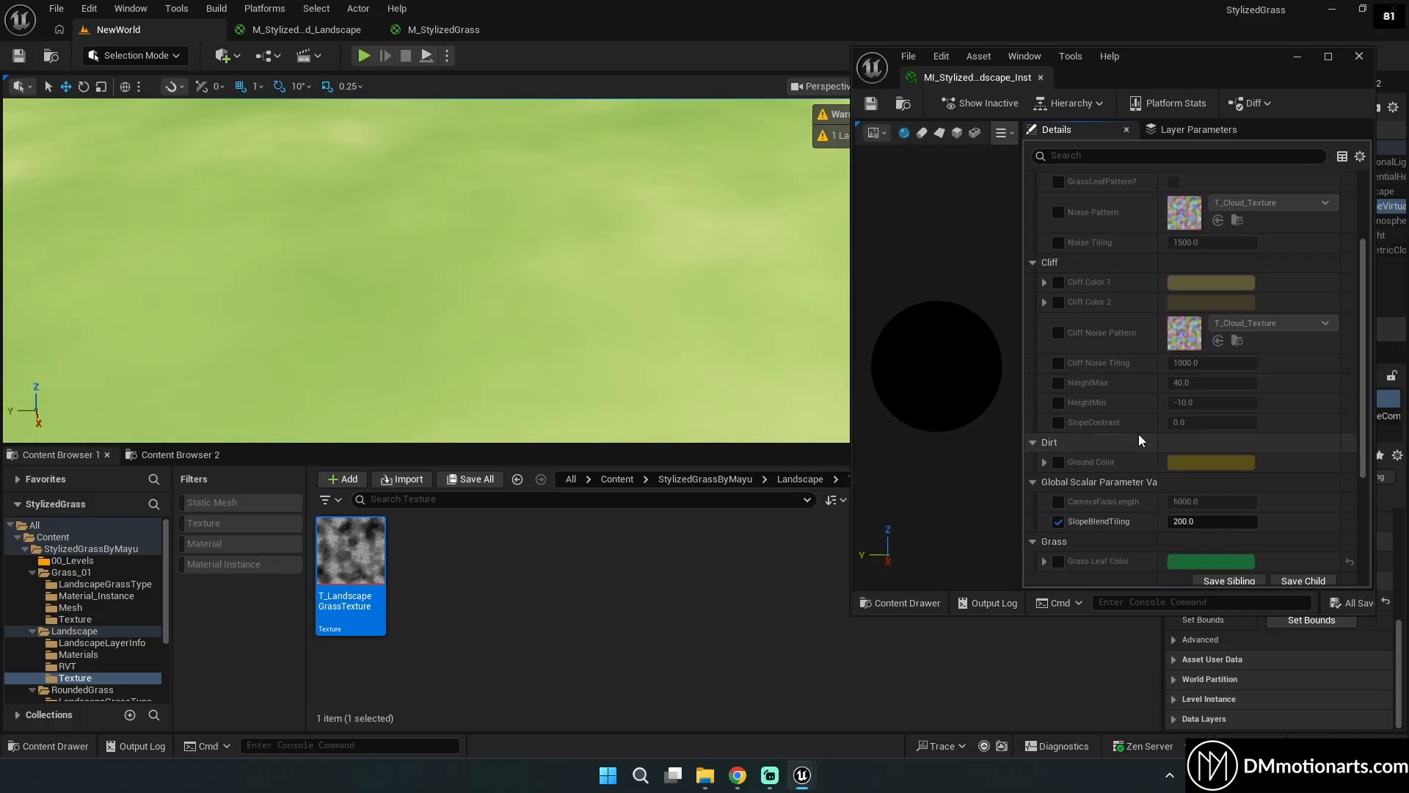
scroll(1123, 404, up, 6)
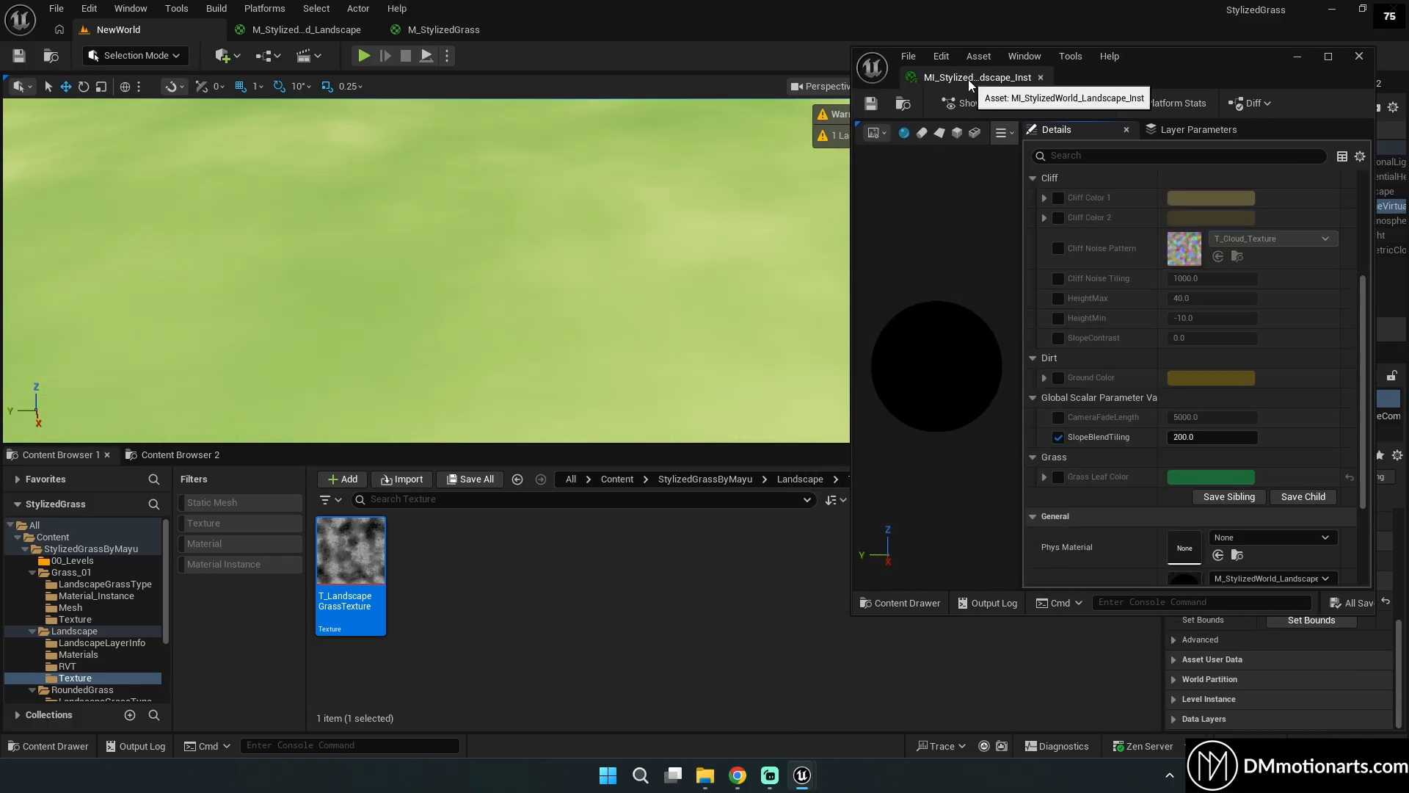
Close the landscape material instance and rebuild the Landscape actor's physical materials.
middle_click(968, 79)
click(1121, 138)
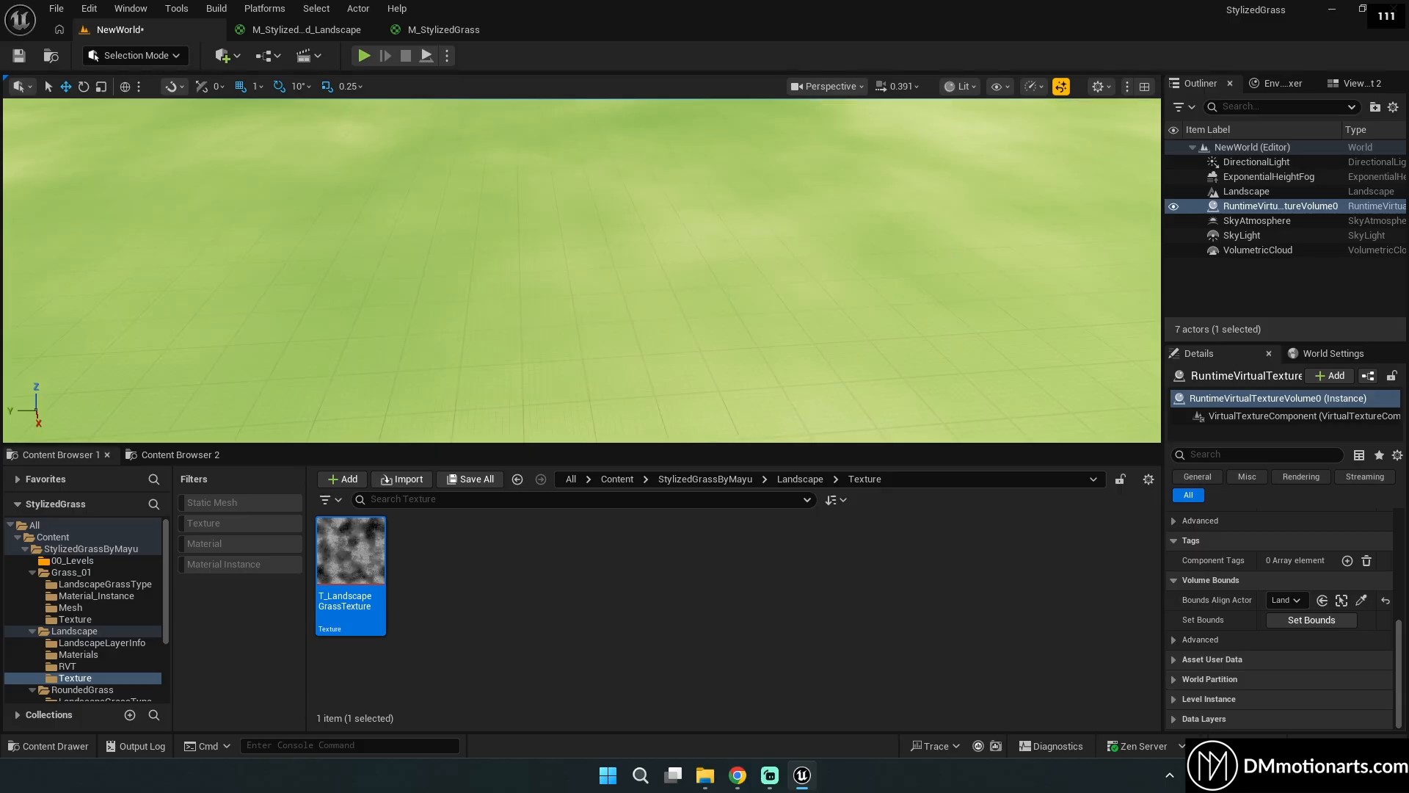
Switch to landscape painting and create a Grass2_LayerInfo asset in NewWorld_sharedassets for the Grass2 target layer.
mouse_move(808, 242)
right_down()
mouse_move(844, 191)
mouse_move(874, 220)
mouse_move(918, 209)
mouse_move(808, 245)
right_up()
click(161, 58)
click(159, 97)
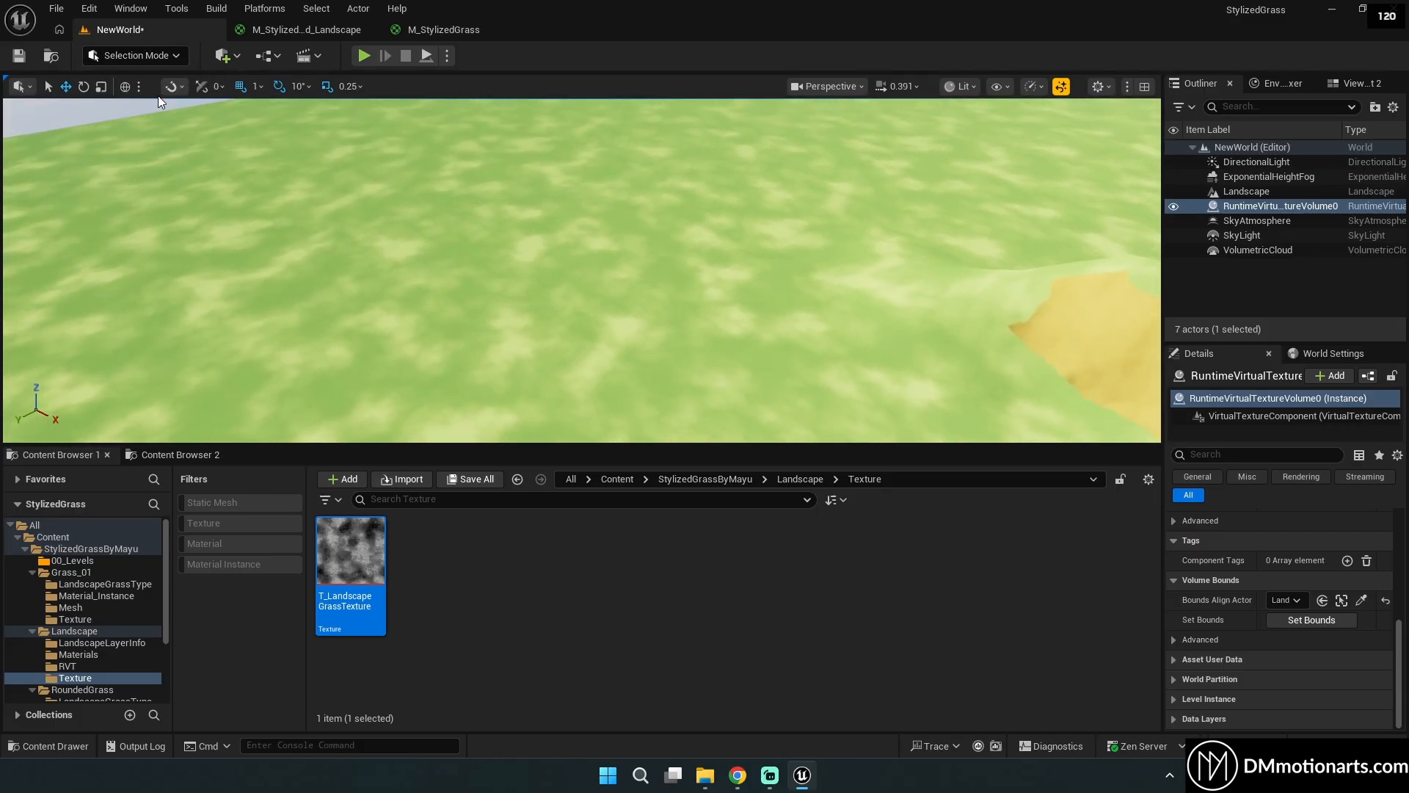
click(175, 91)
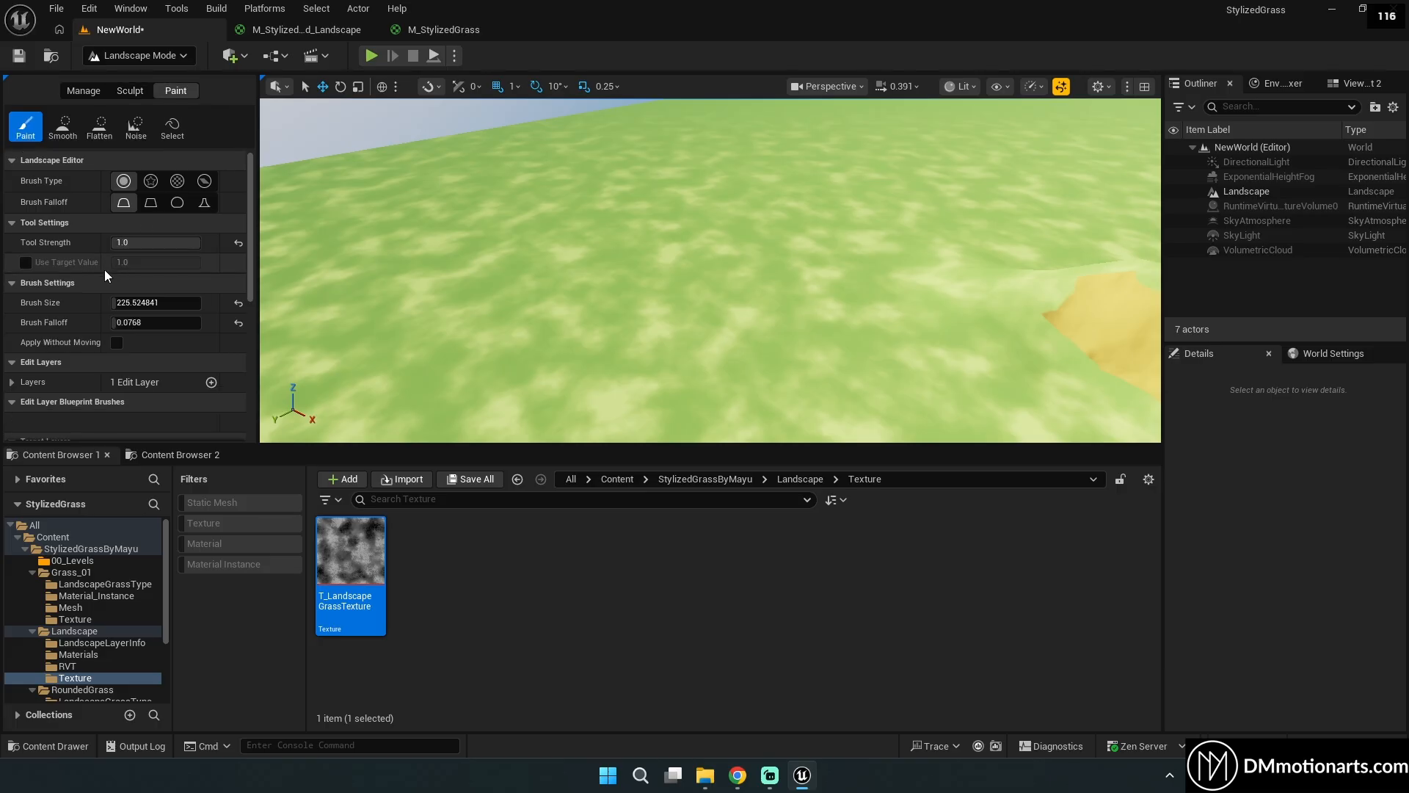
scroll(100, 270, down, 1)
click(66, 294)
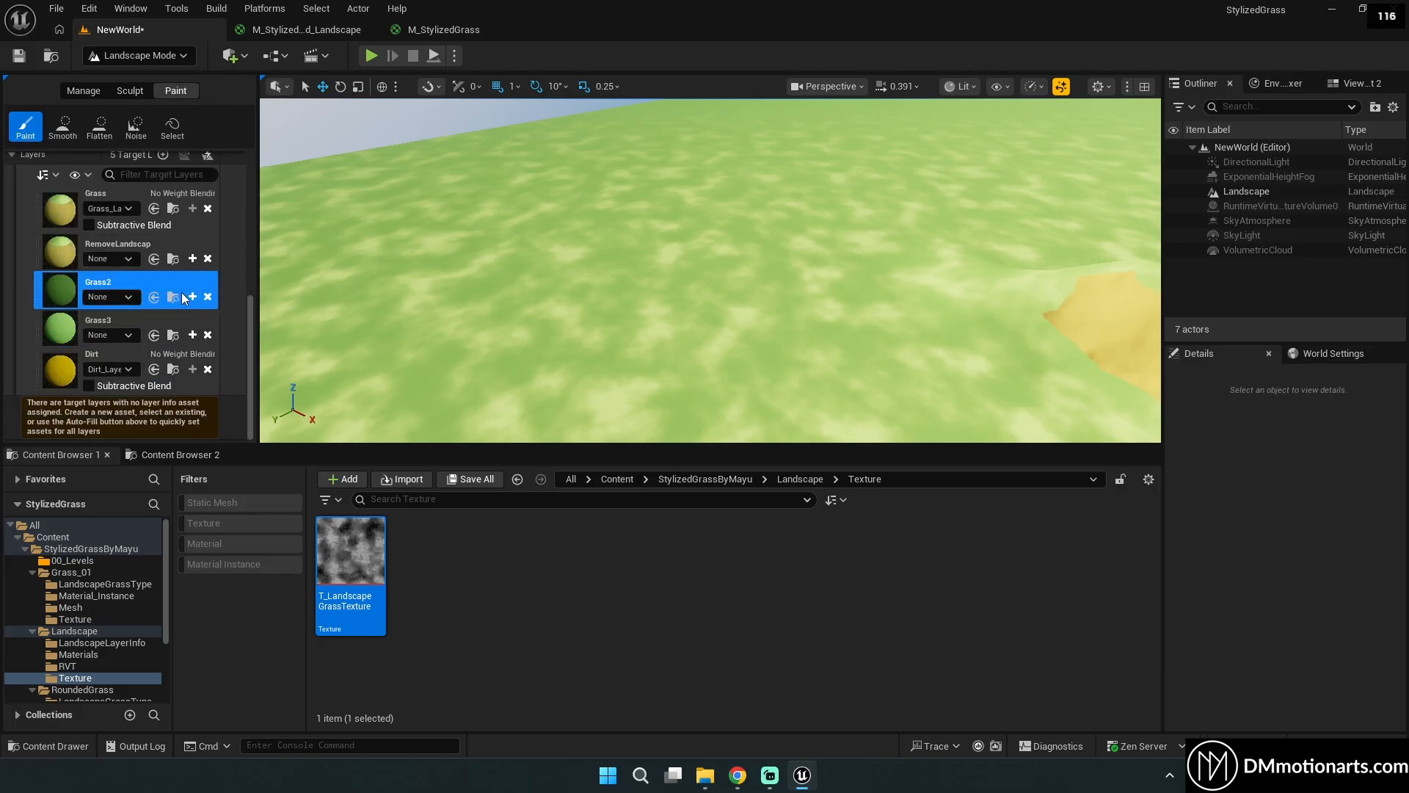
click(193, 297)
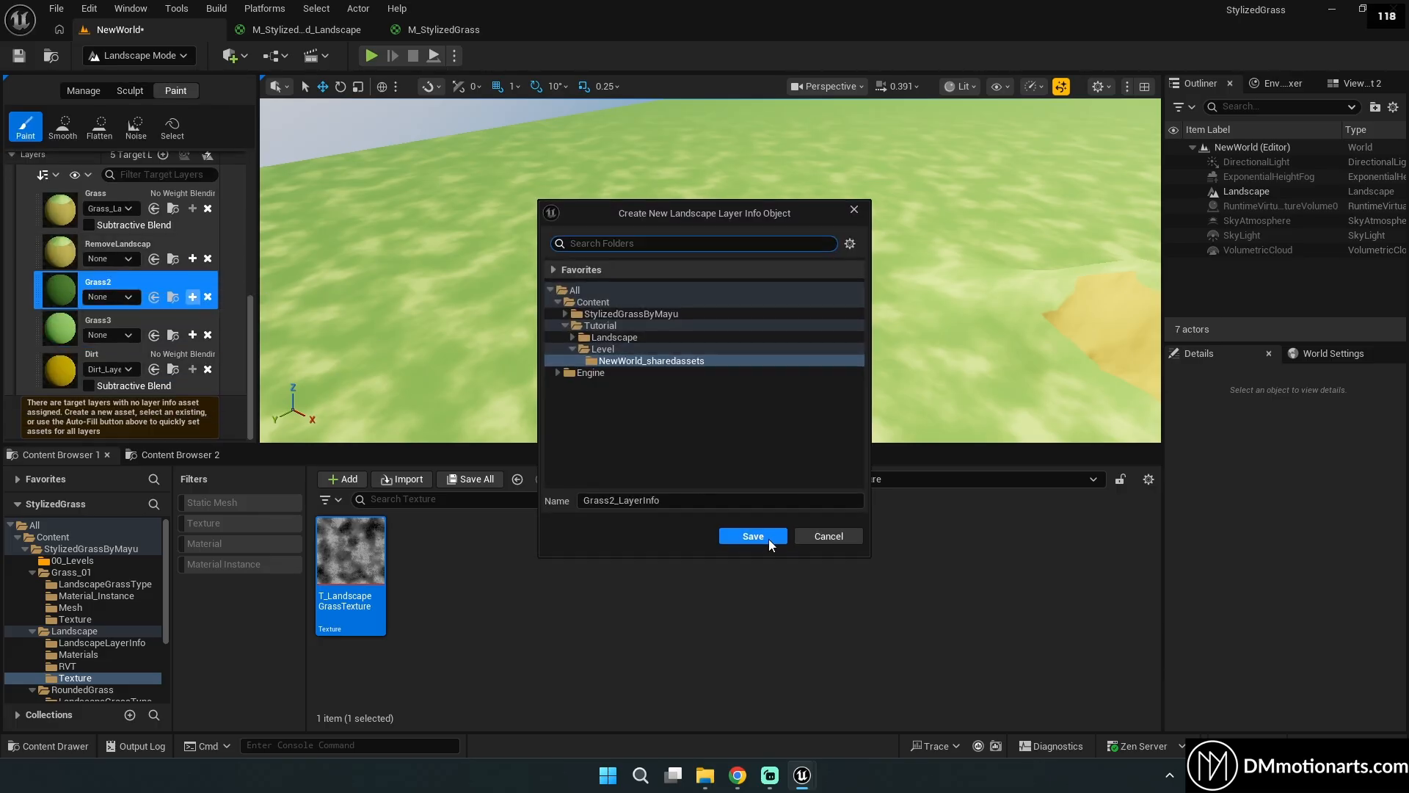
click(753, 536)
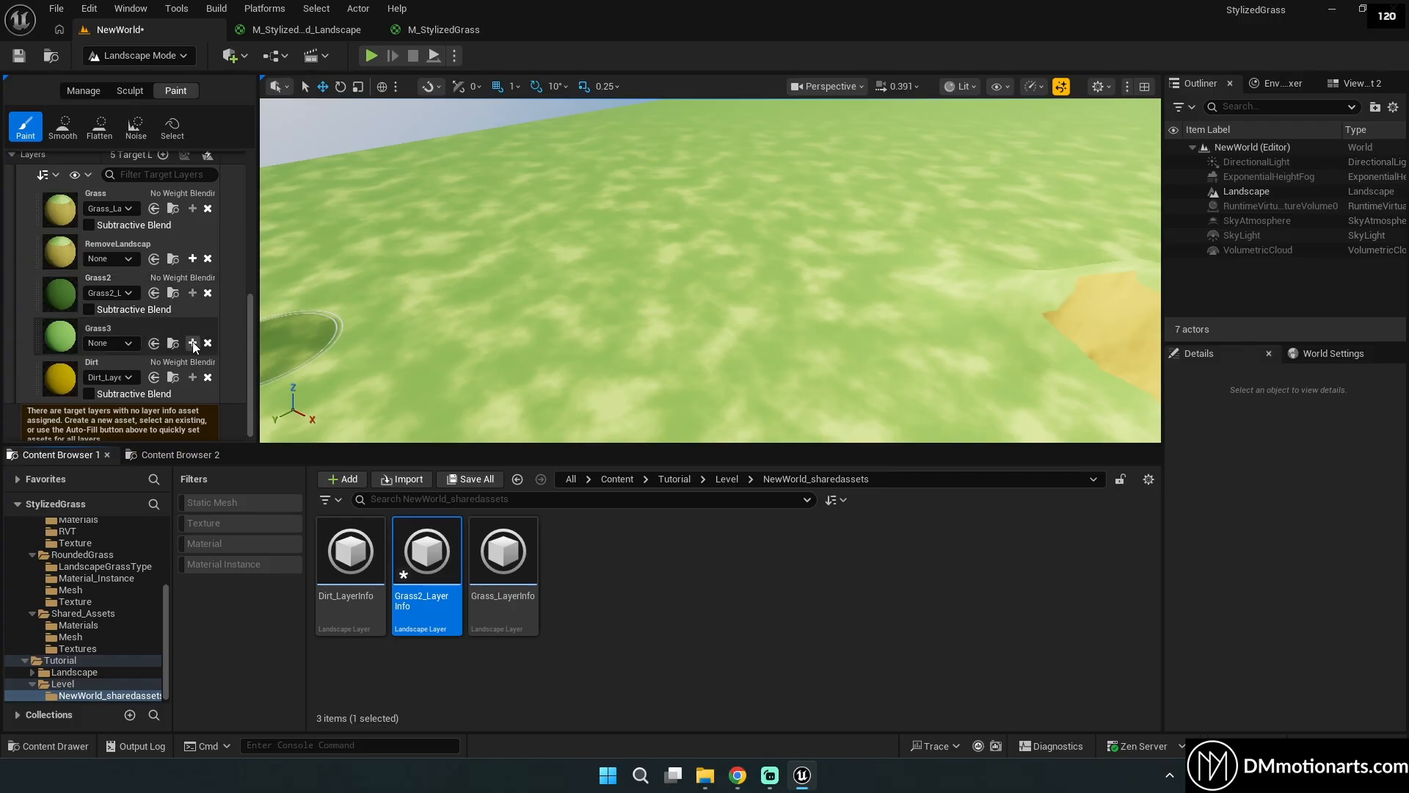
Review the Auto-Fill Target Layer Assets options for the unassigned layers and cancel without assigning anything.
scroll(173, 208, up, 1)
click(207, 202)
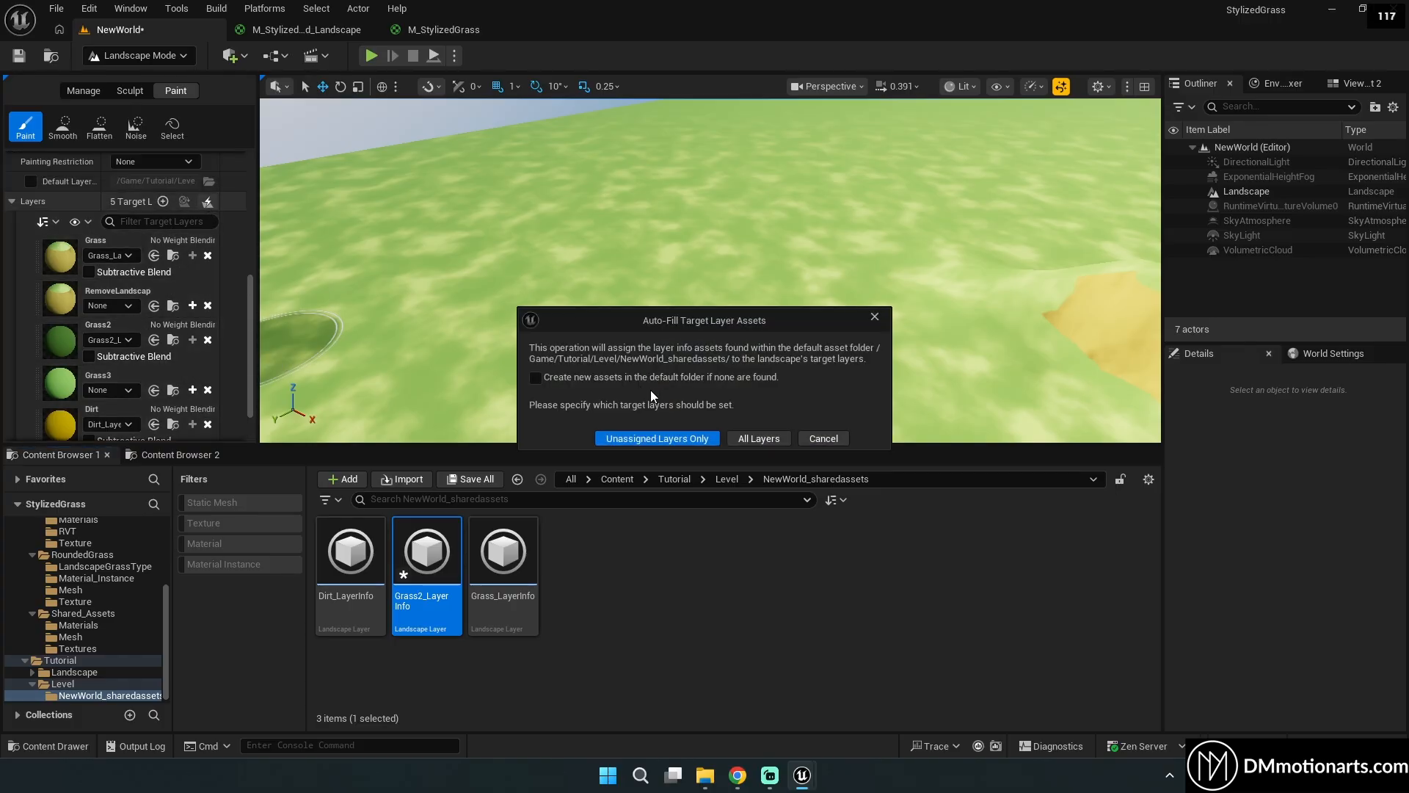
click(816, 440)
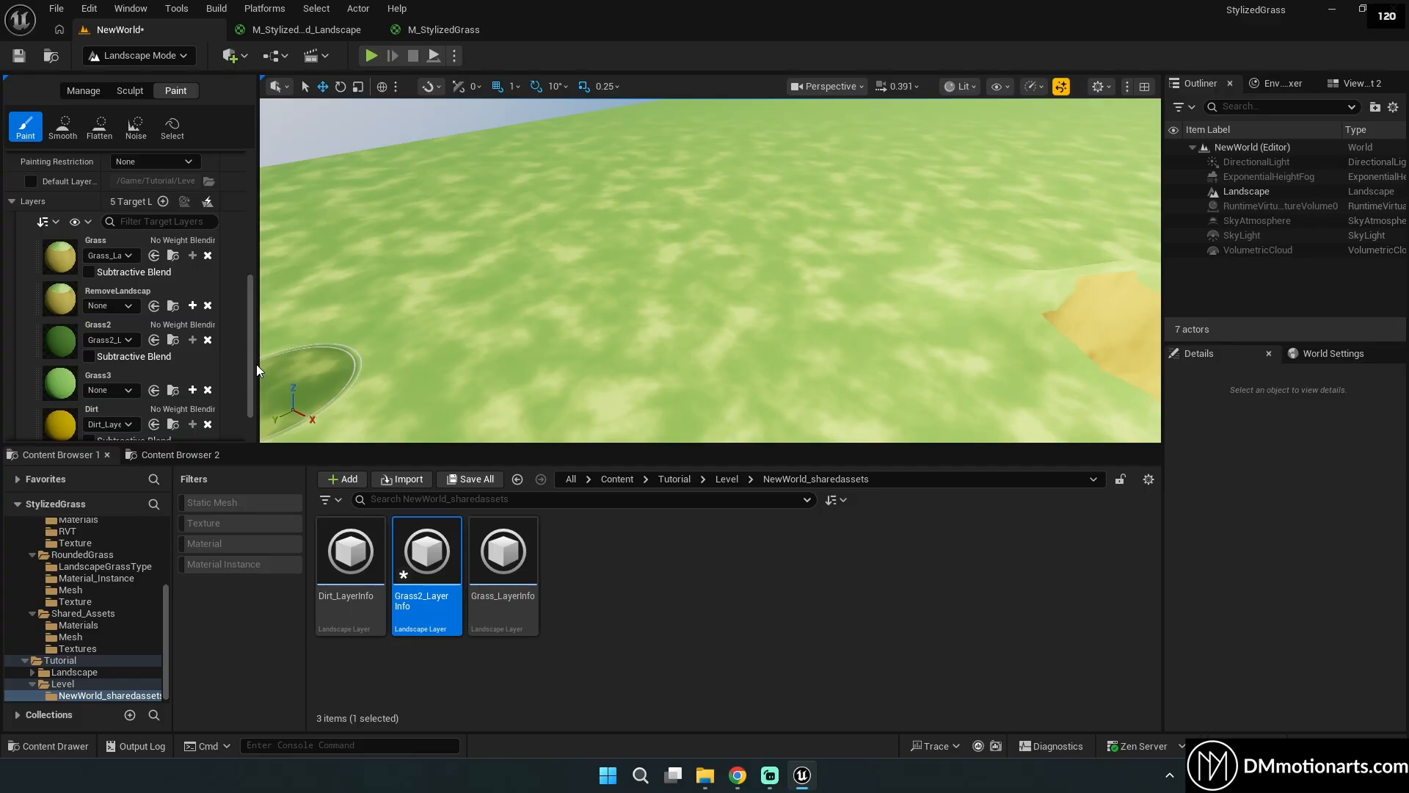
Erase the Grass layer over a patch of the landscape and paint Grass2 inside the cleared area.
right_drag(411, 246, 381, 246)
click(58, 334)
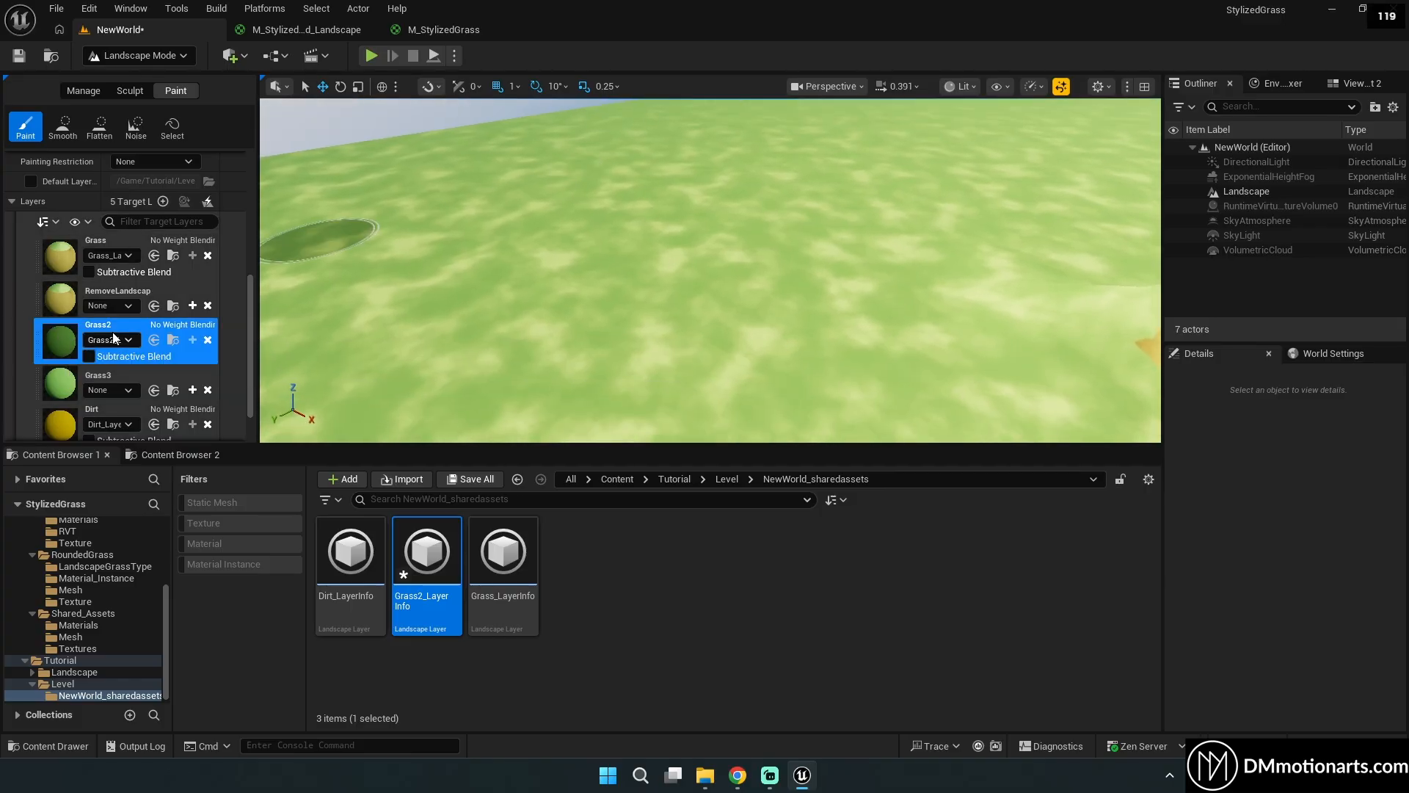
right_drag(598, 315, 576, 309)
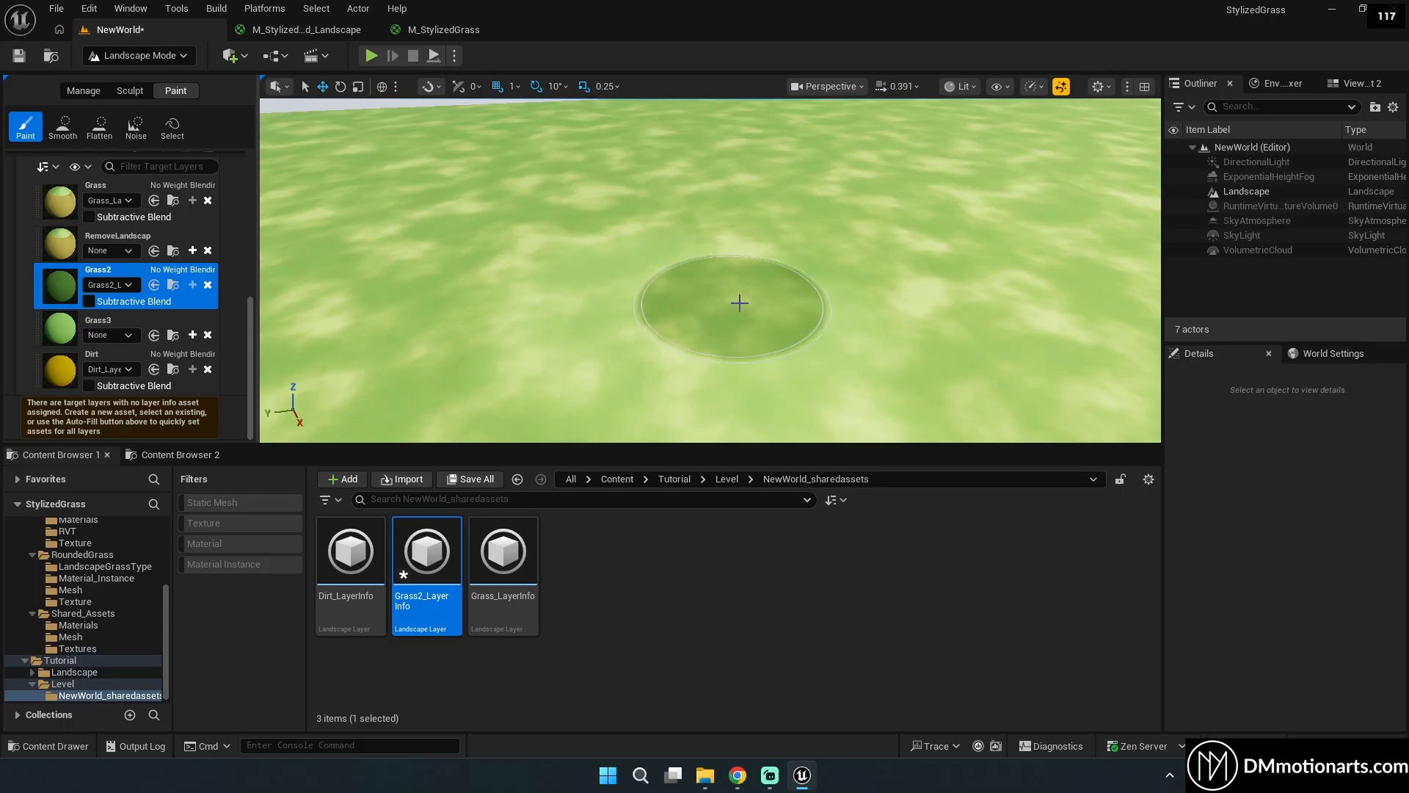
right_drag(739, 304, 712, 308)
click(44, 221)
mouse_move(686, 355)
mouse_down()
mouse_move(756, 261)
mouse_move(692, 179)
mouse_move(588, 298)
mouse_up()
right_drag(588, 298, 599, 311)
key(s)
right_drag(564, 266, 581, 279)
mouse_move(618, 334)
mouse_down()
mouse_move(679, 380)
mouse_move(849, 295)
mouse_move(683, 383)
mouse_up()
right_drag(683, 384, 687, 387)
click(63, 304)
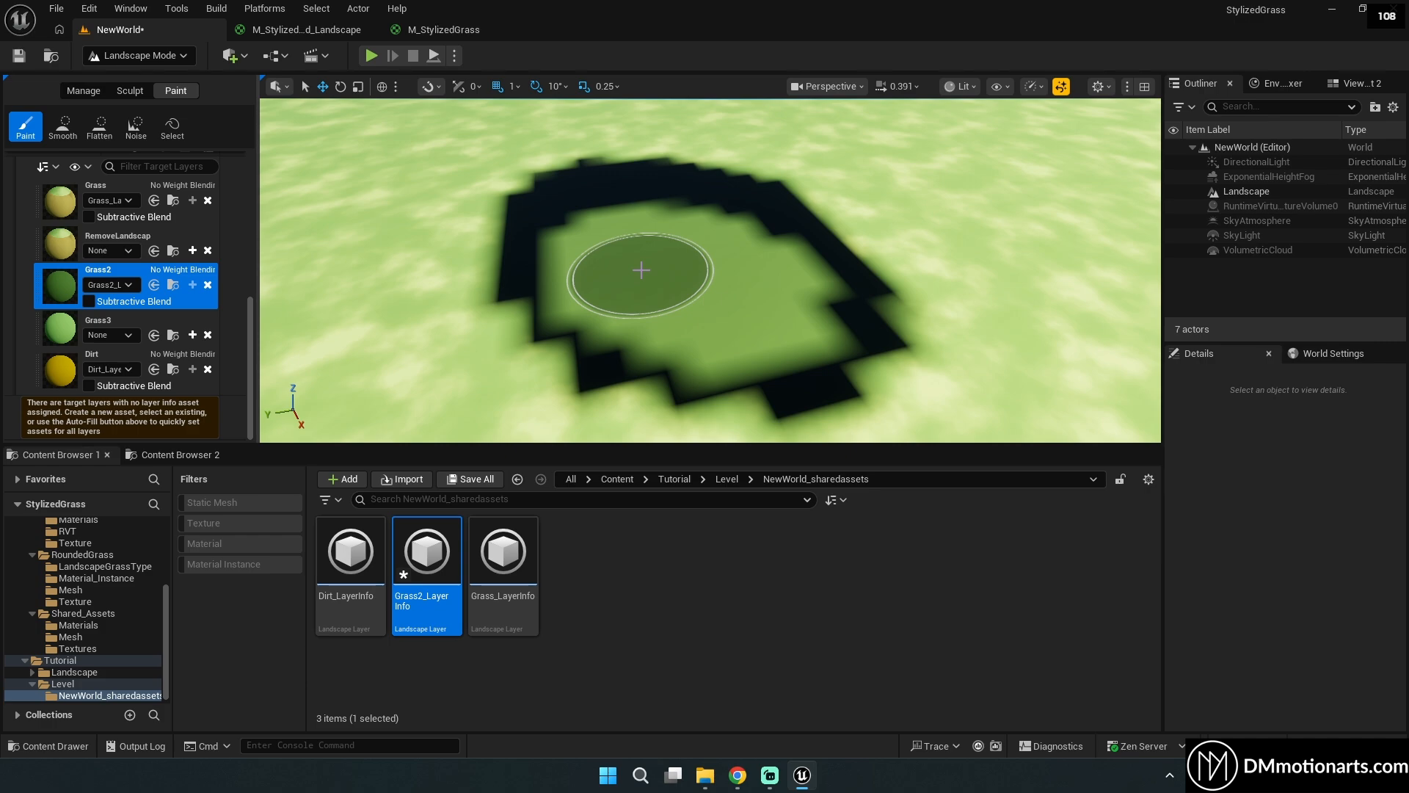
Paint the Grass layer back over the cleared patch and remove the Grass2 paint from it.
mouse_move(63, 285)
mouse_down()
mouse_move(69, 188)
mouse_move(66, 304)
mouse_move(60, 234)
mouse_move(63, 286)
mouse_up()
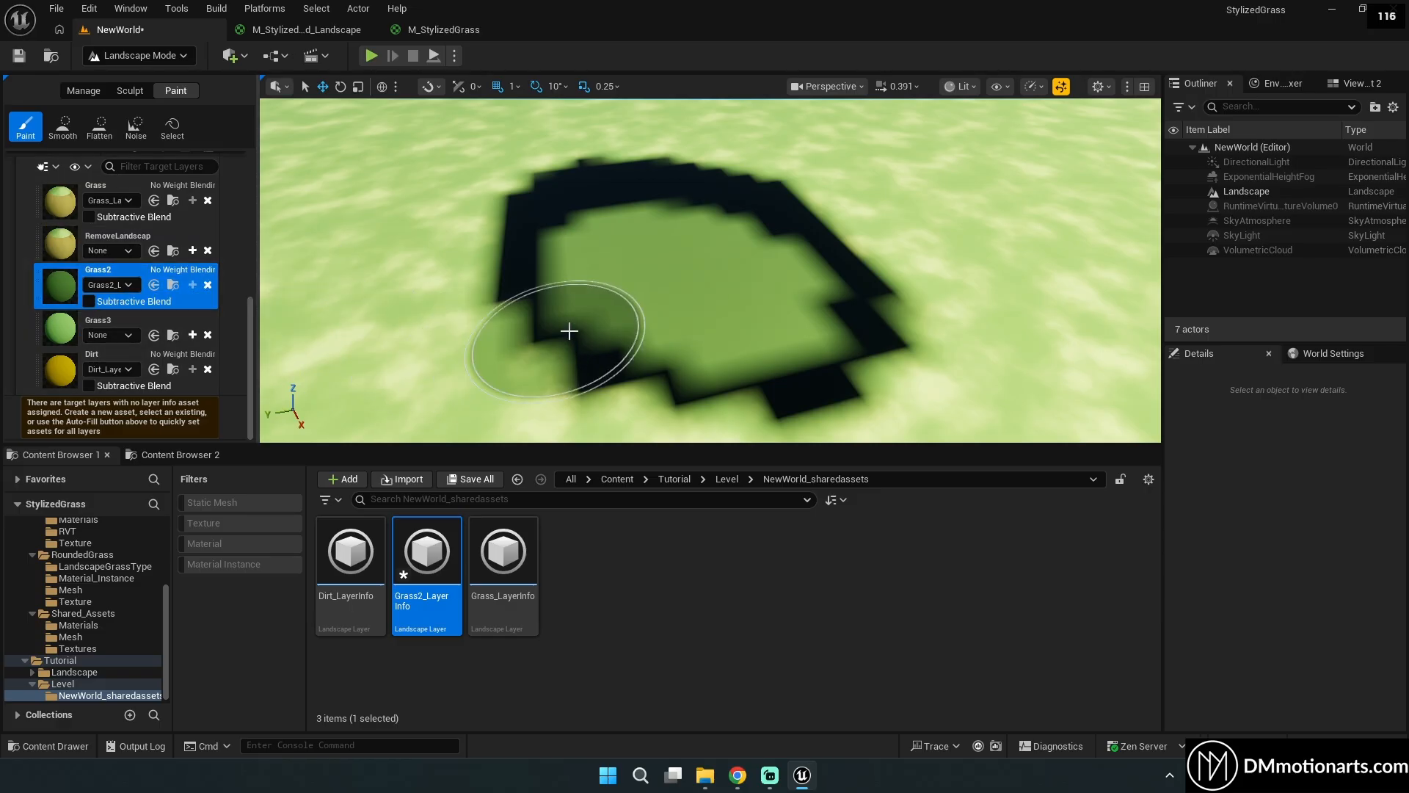
right_drag(566, 331, 562, 312)
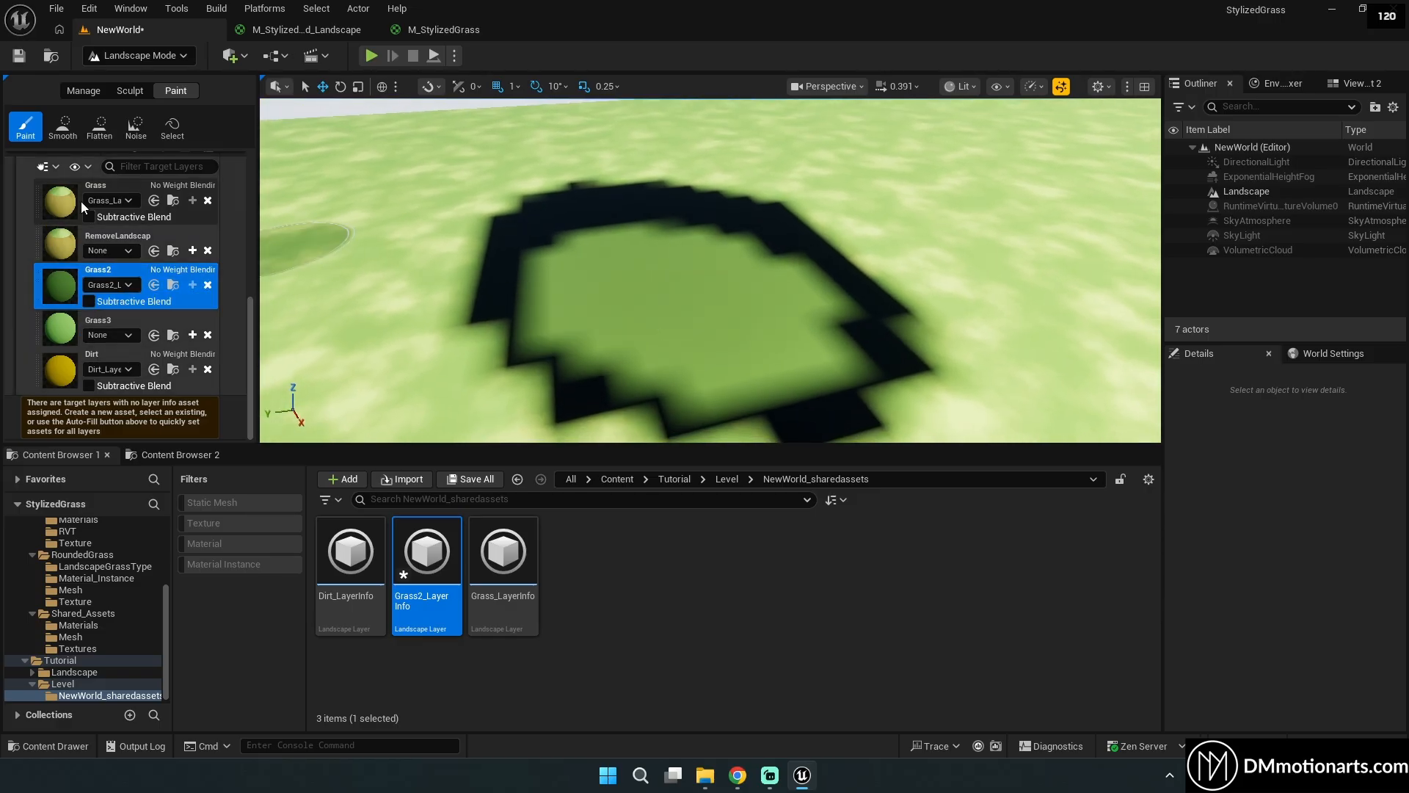
click(67, 204)
drag(472, 270, 437, 293)
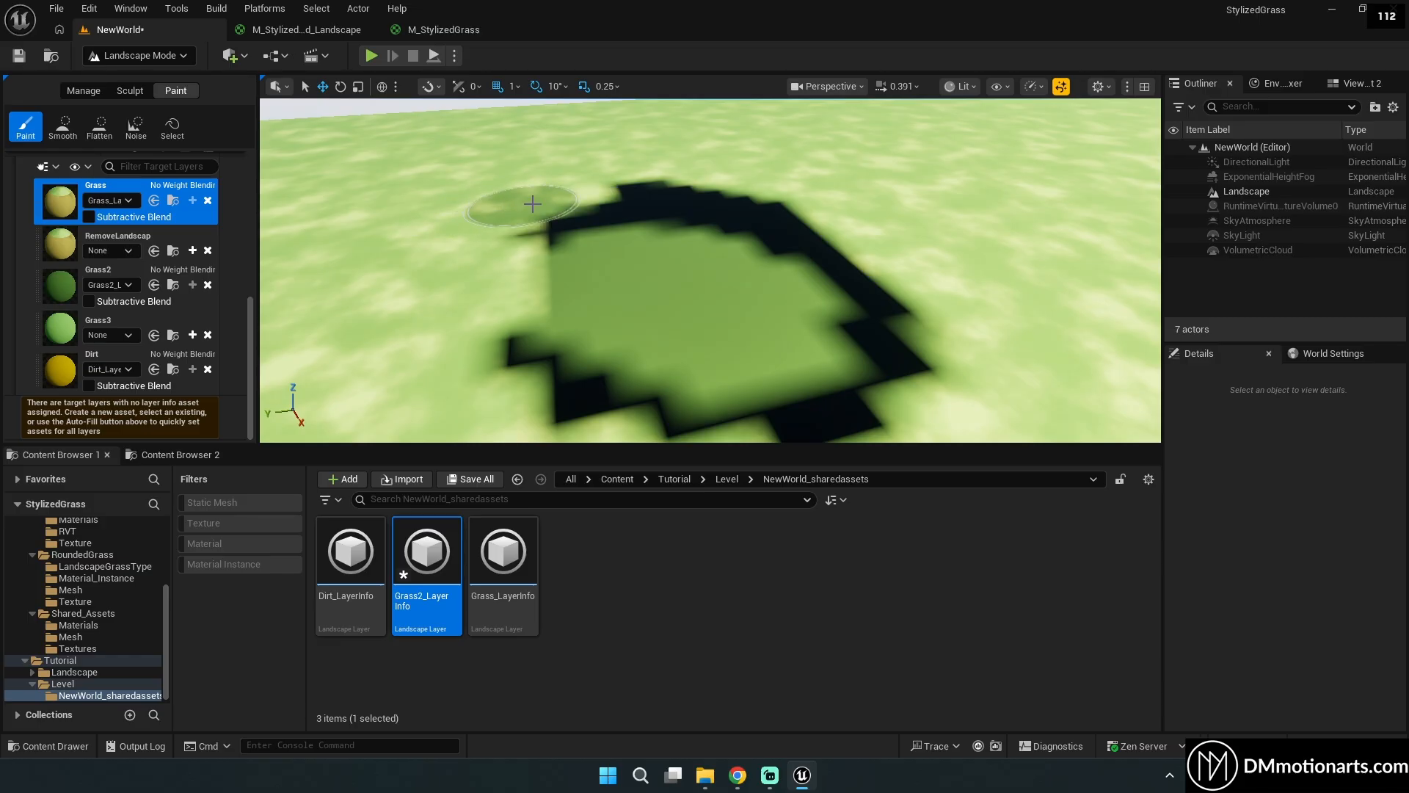
mouse_move(728, 204)
mouse_down()
mouse_move(849, 274)
mouse_move(855, 393)
mouse_move(705, 245)
mouse_move(762, 239)
mouse_up()
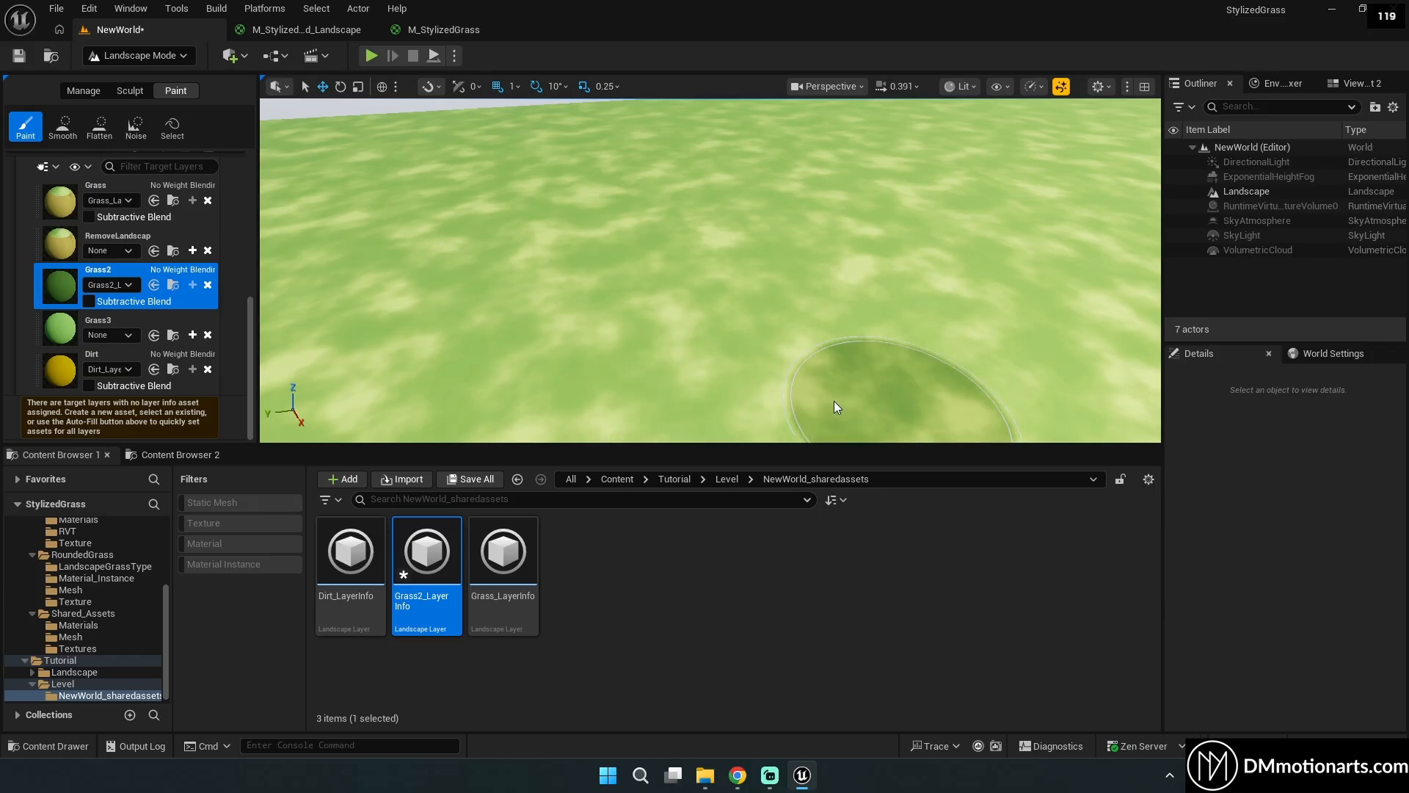
Erase the Grass layer over an elongated patch and paint Grass2 over one end of the cleared area.
mouse_move(817, 419)
right_down()
mouse_move(833, 367)
mouse_move(844, 385)
mouse_move(816, 420)
right_up()
click(105, 219)
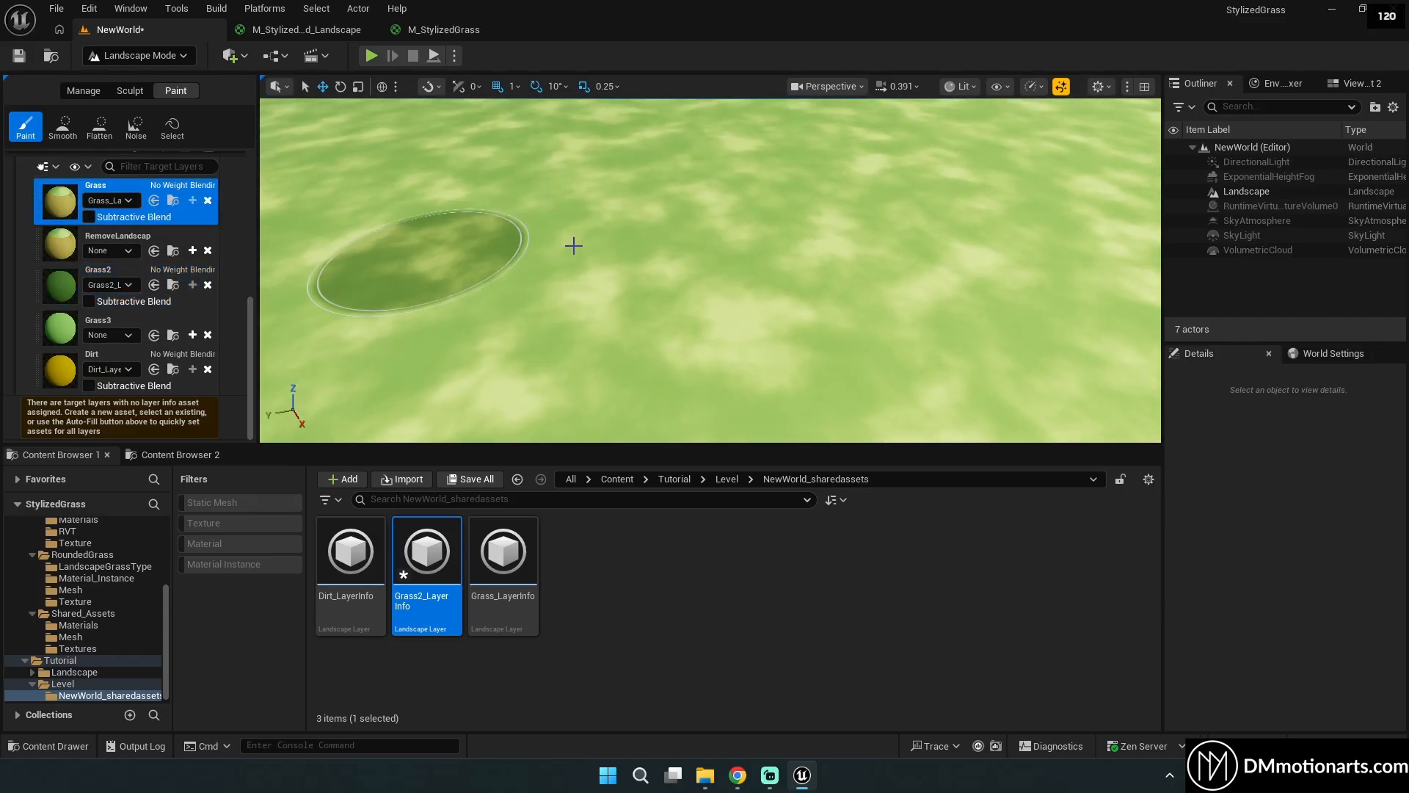
mouse_move(654, 249)
mouse_down()
mouse_move(558, 257)
mouse_move(828, 185)
mouse_up()
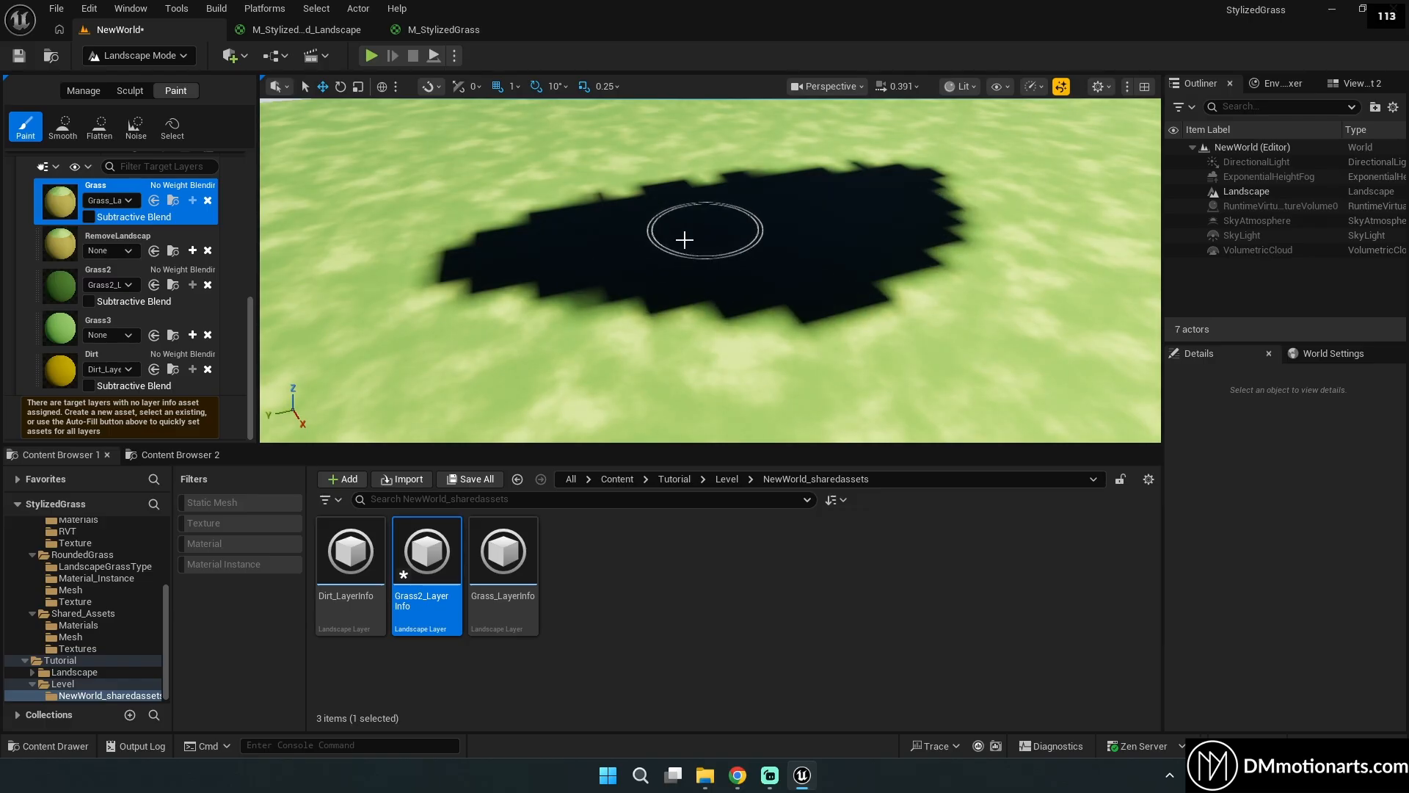
click(54, 283)
mouse_move(635, 239)
mouse_down()
mouse_move(510, 227)
mouse_move(538, 278)
mouse_up()
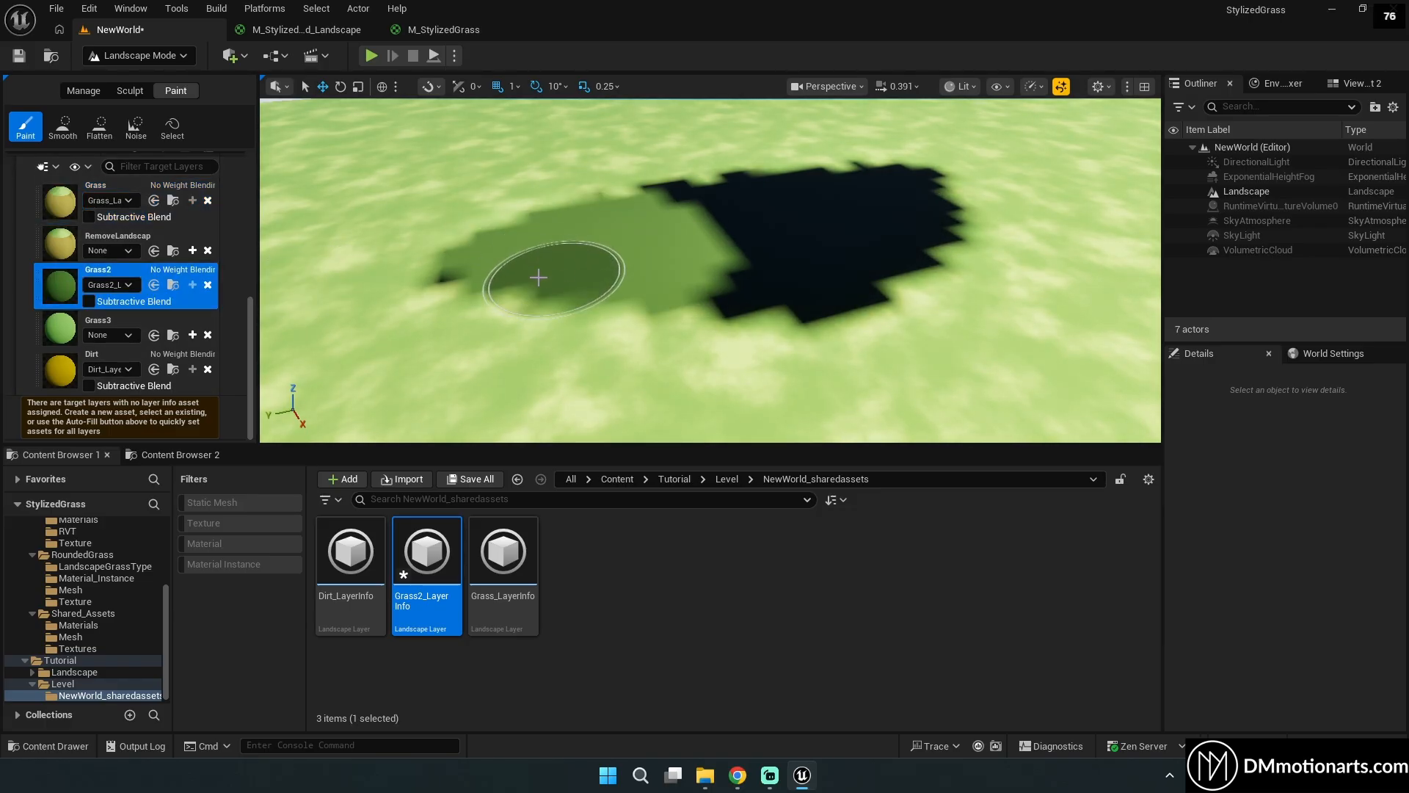
Create a Grass3_LayerInfo asset for the Grass3 layer and fill the remaining cleared patch with Grass3 and Grass2.
click(192, 334)
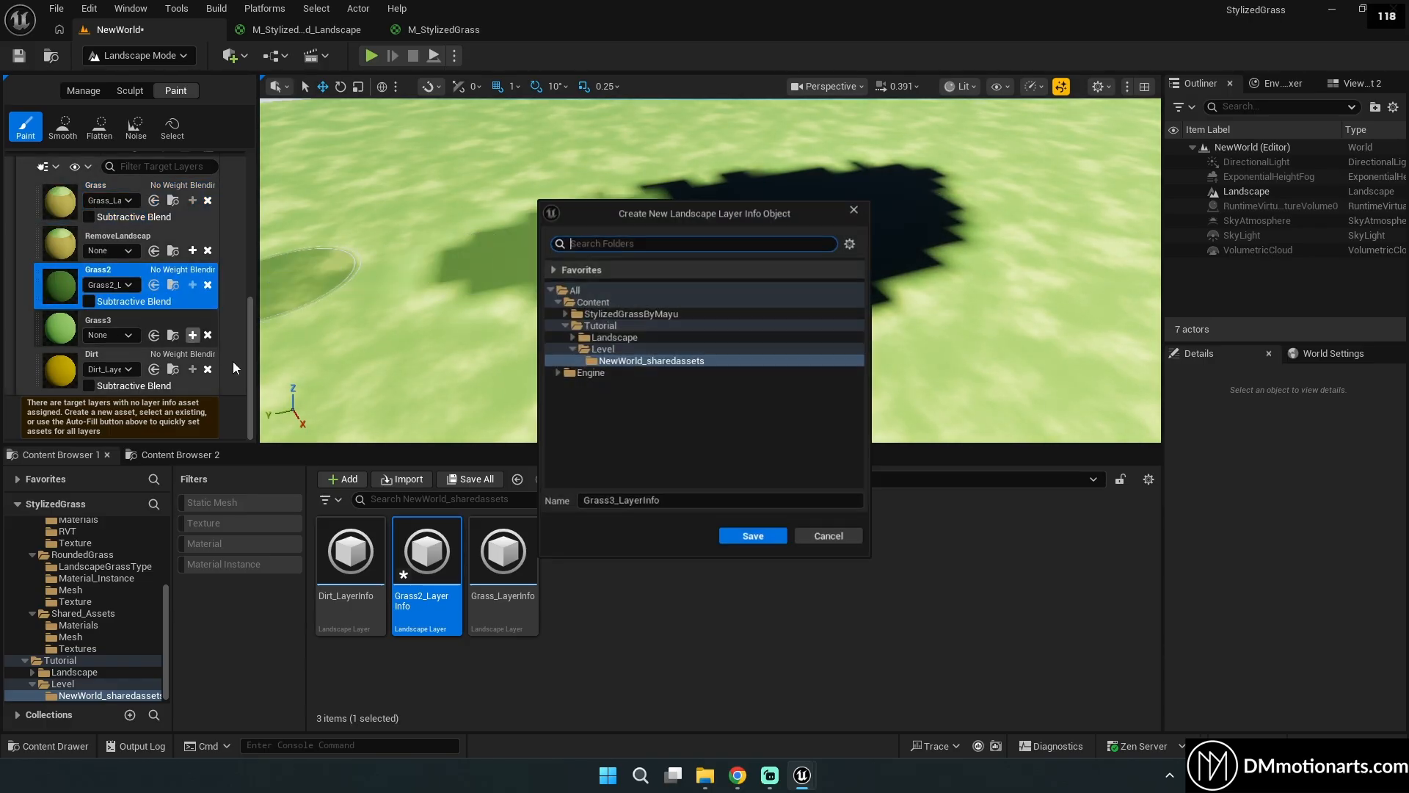
click(753, 536)
click(152, 345)
mouse_move(842, 246)
mouse_down()
mouse_move(820, 237)
mouse_move(886, 211)
mouse_up()
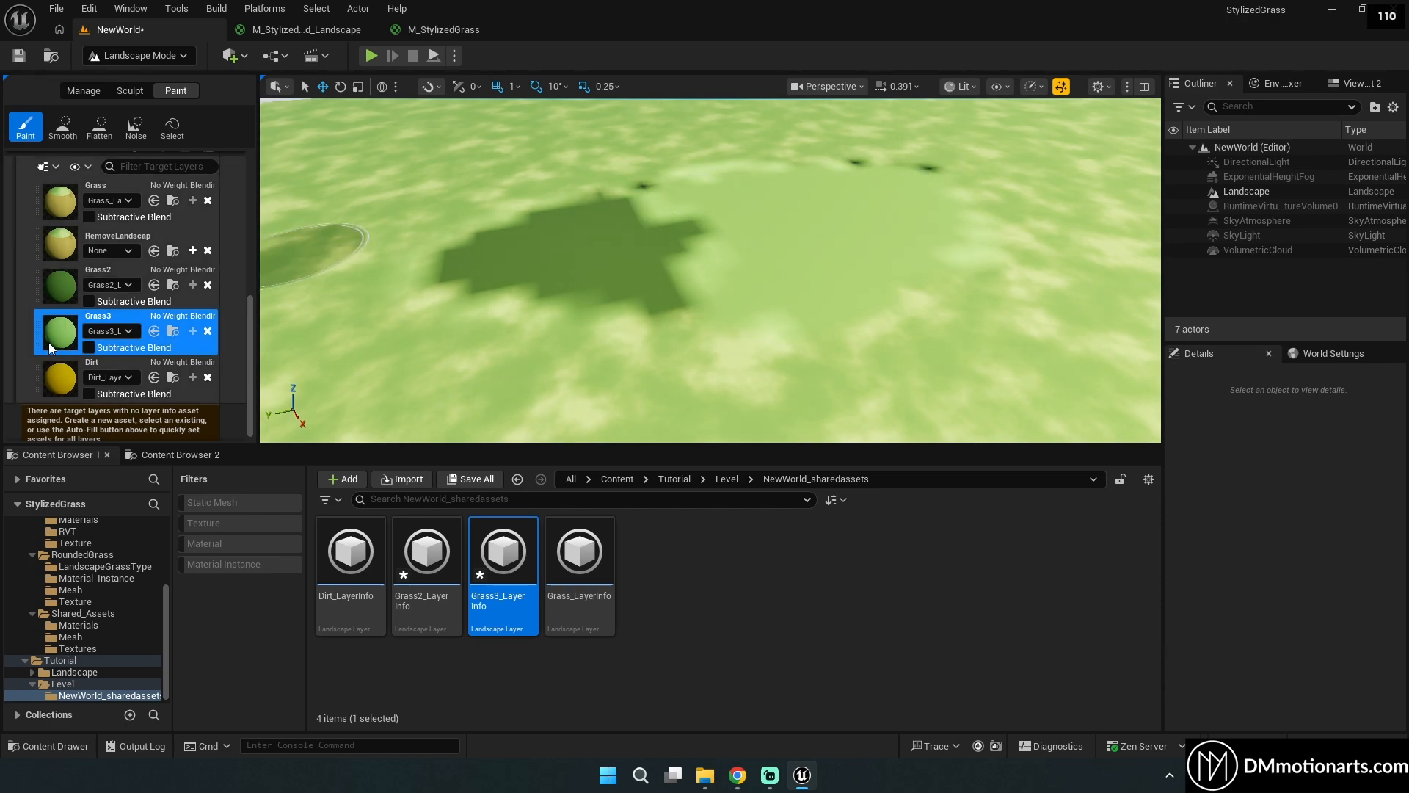
mouse_move(48, 342)
mouse_down()
mouse_move(64, 273)
mouse_move(95, 314)
mouse_move(71, 357)
mouse_move(69, 273)
mouse_move(97, 314)
mouse_move(69, 272)
mouse_up()
click(686, 243)
Set the viewport scalability to High and inspect the grass on the painted Grass2 and Grass3 areas.
mouse_move(469, 294)
right_down()
mouse_move(458, 235)
mouse_move(457, 323)
mouse_move(473, 295)
mouse_move(471, 310)
right_up()
key(w)
key(a)
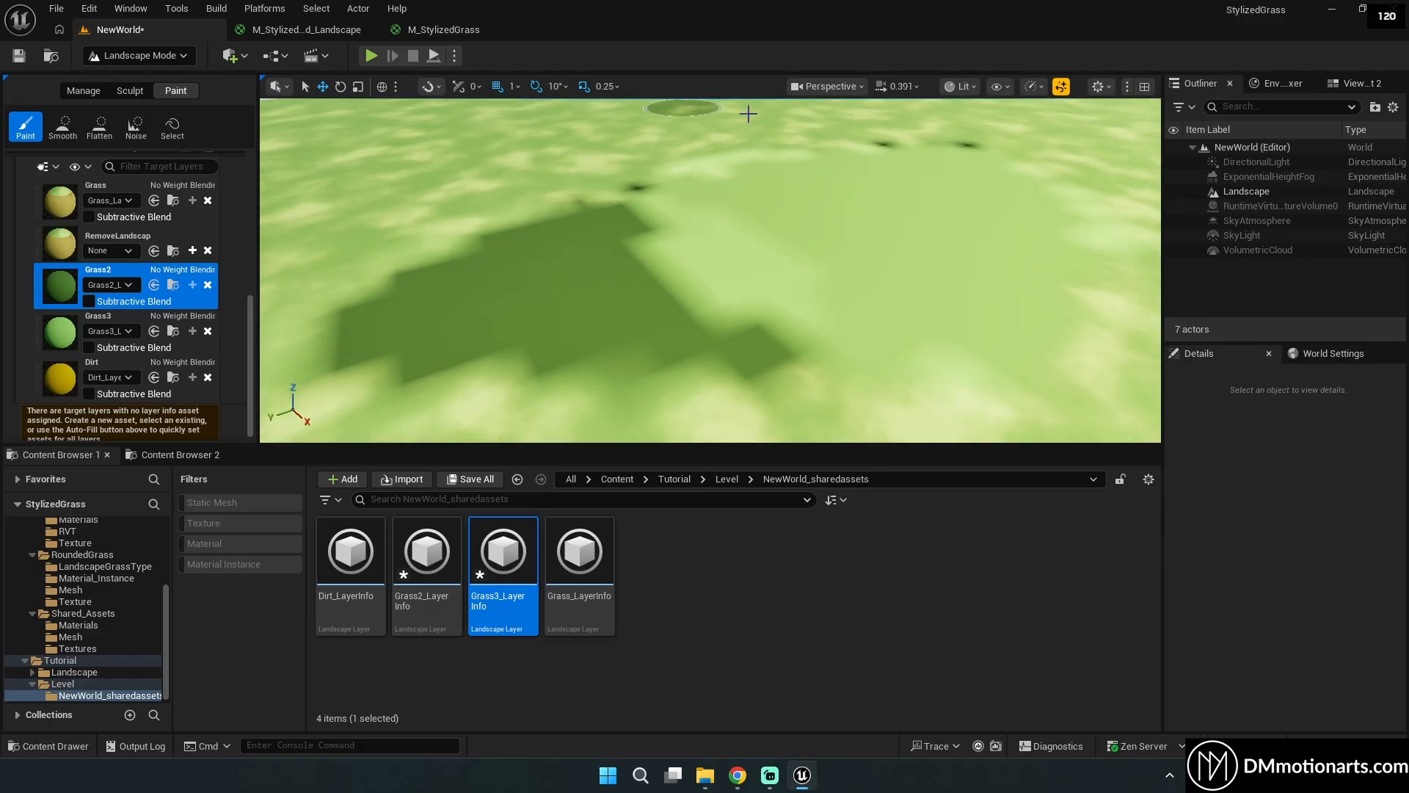
click(1036, 88)
mouse_move(1073, 191)
click(822, 224)
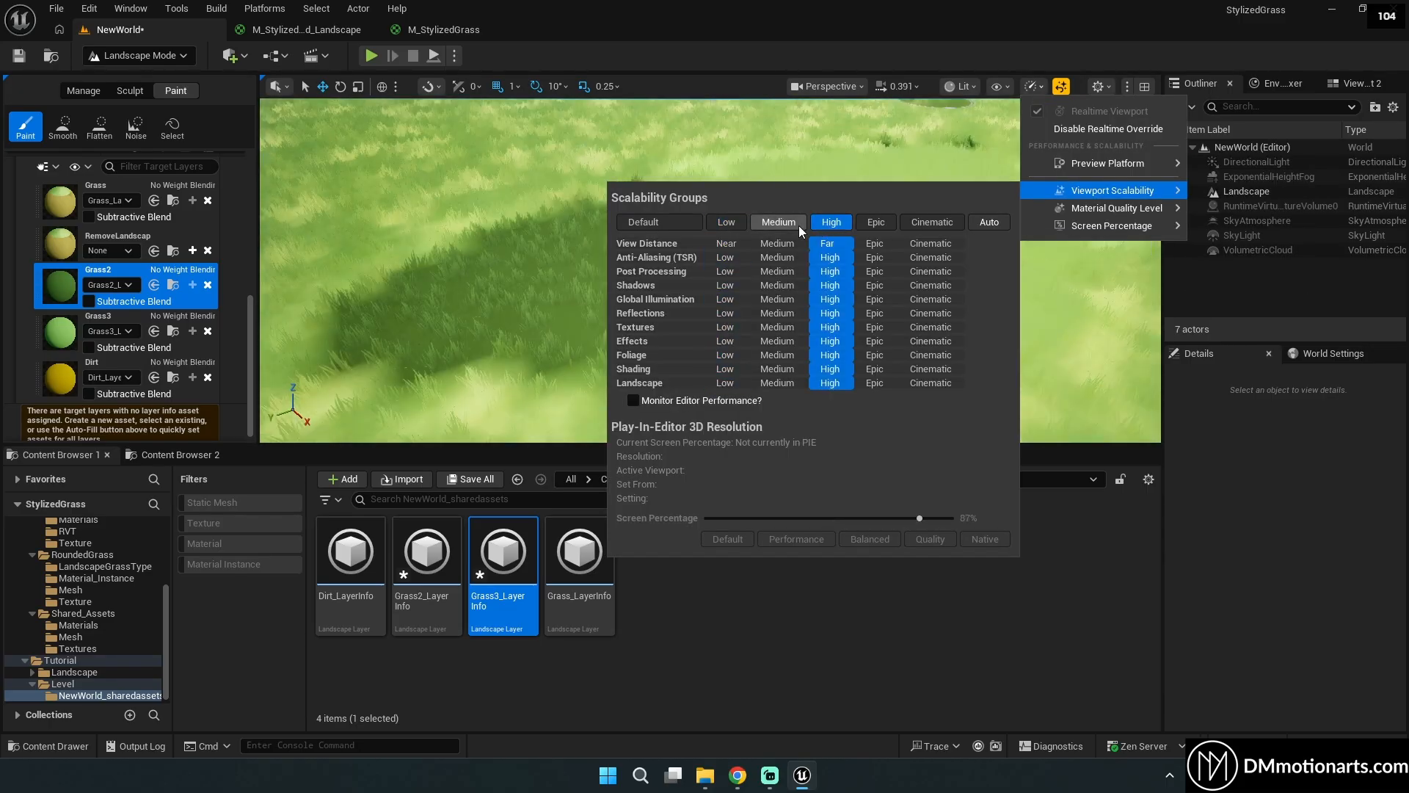
click(648, 66)
key(a)
right_drag(684, 200, 734, 215)
key(w)
key(s)
mouse_move(678, 316)
right_down()
mouse_move(657, 257)
mouse_move(672, 323)
mouse_move(698, 334)
right_up()
key(w)
key(s)
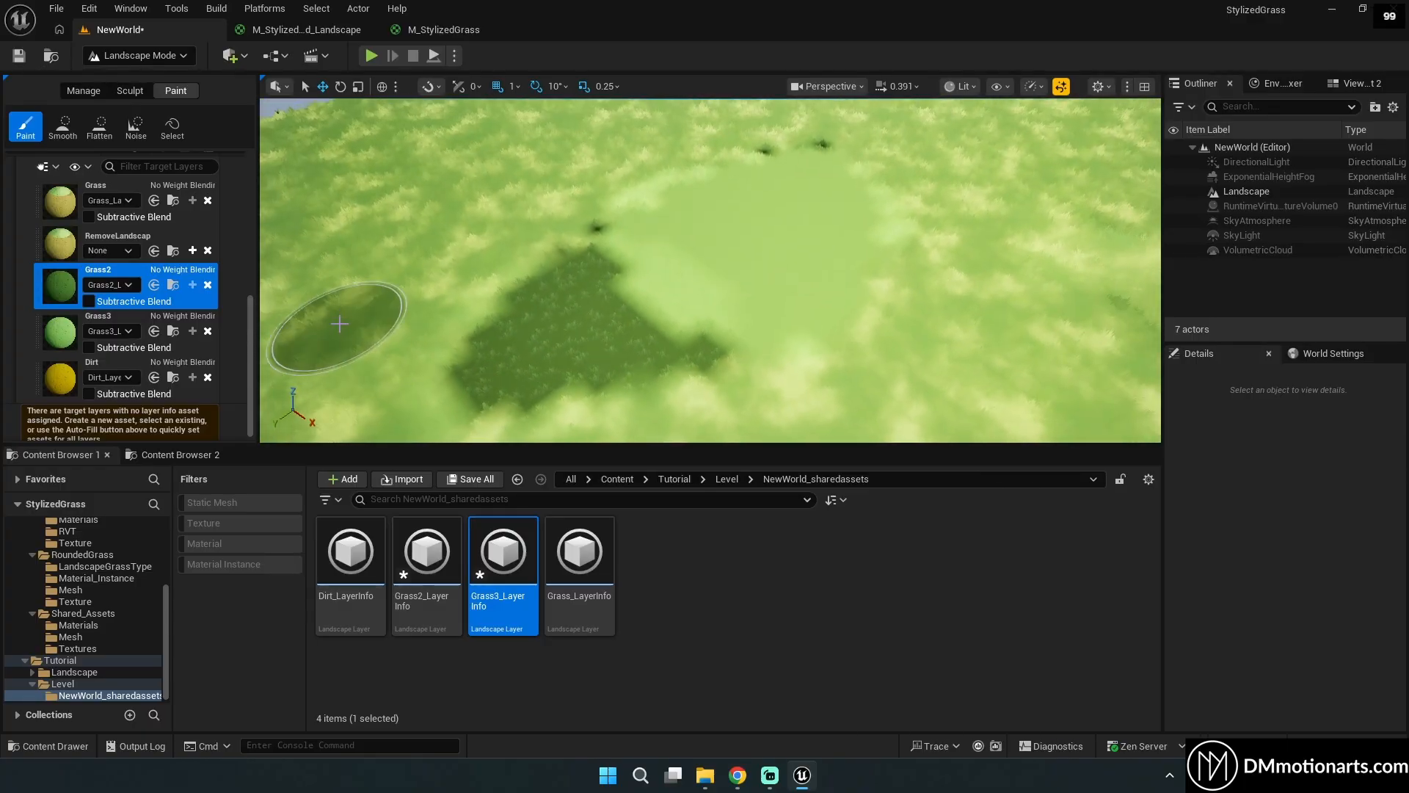
Set the viewport scalability to Low and return to the painted patch.
click(1040, 85)
mouse_move(1050, 186)
click(728, 224)
mouse_move(705, 168)
right_down()
mouse_move(686, 161)
mouse_move(787, 211)
right_up()
mouse_move(904, 232)
right_down()
mouse_move(976, 187)
mouse_move(874, 253)
mouse_move(870, 271)
right_up()
key(w)
key(s)
right_drag(389, 314, 392, 328)
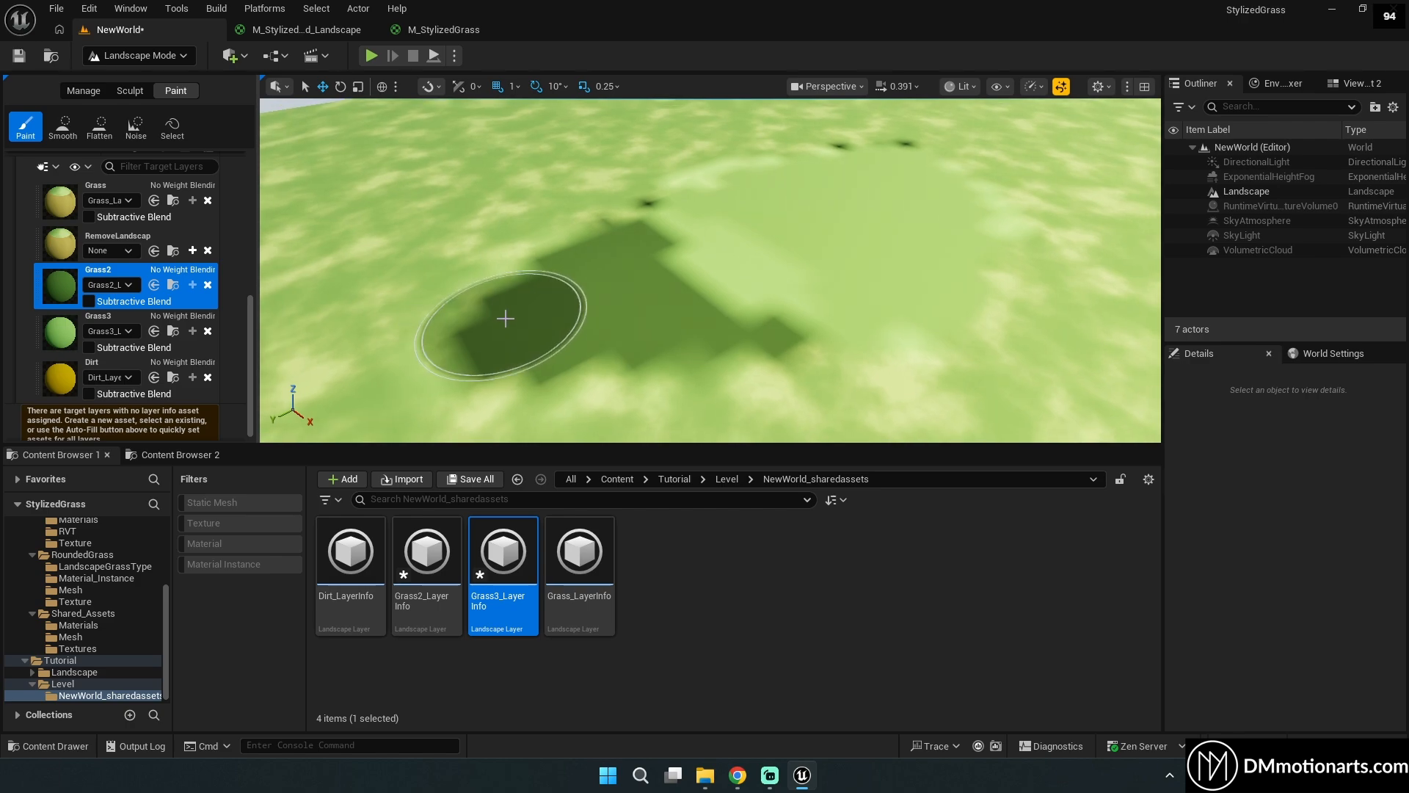
Erase Grass2 and Grass3 from the patch and repaint it with the Grass layer.
mouse_move(504, 316)
shift+mouse_down()
mouse_move(734, 284)
mouse_move(717, 230)
mouse_move(796, 215)
mouse_move(871, 281)
shift+mouse_up()
click(117, 323)
scroll(125, 308, up, 3)
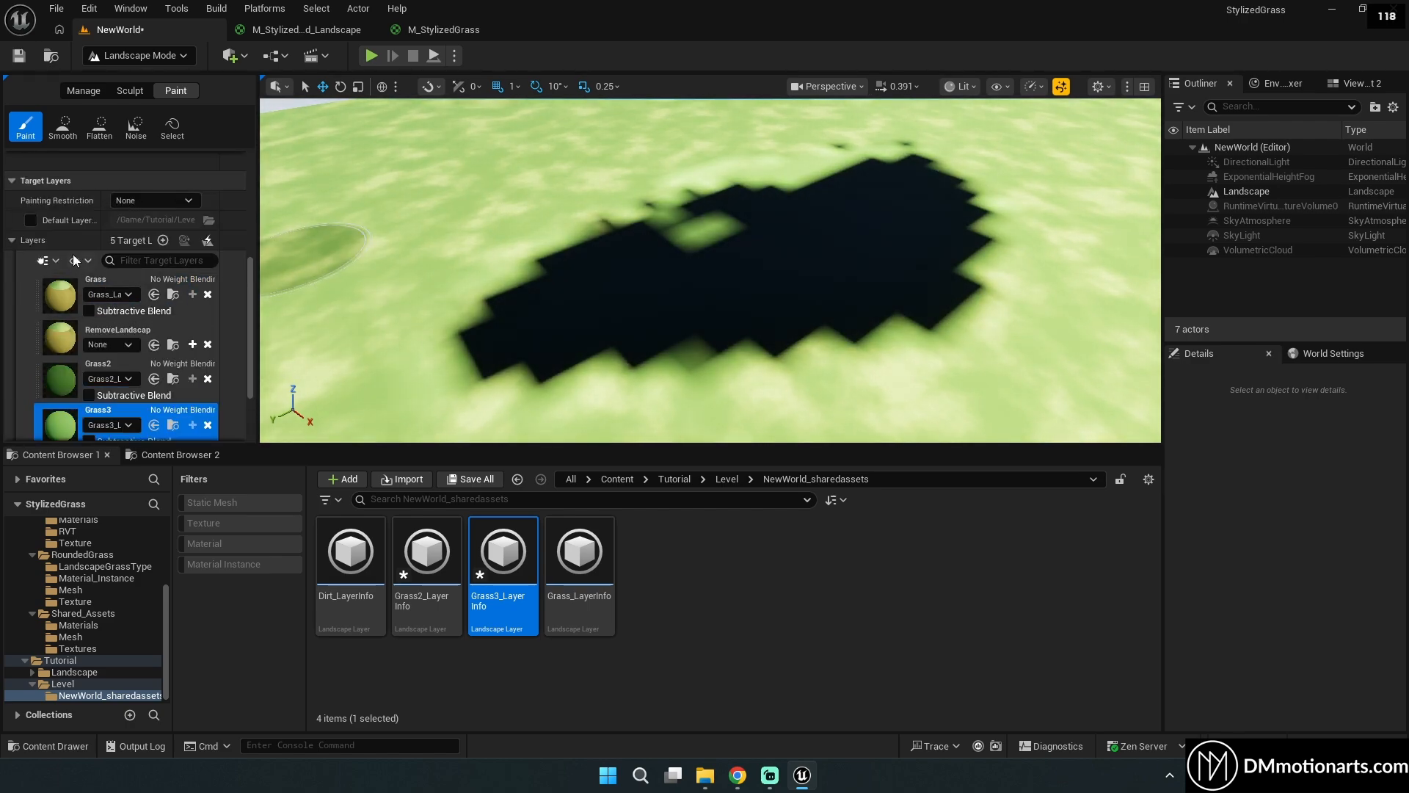
click(118, 289)
mouse_move(477, 315)
mouse_down()
mouse_move(497, 305)
mouse_move(560, 340)
mouse_move(863, 134)
mouse_move(808, 301)
mouse_up()
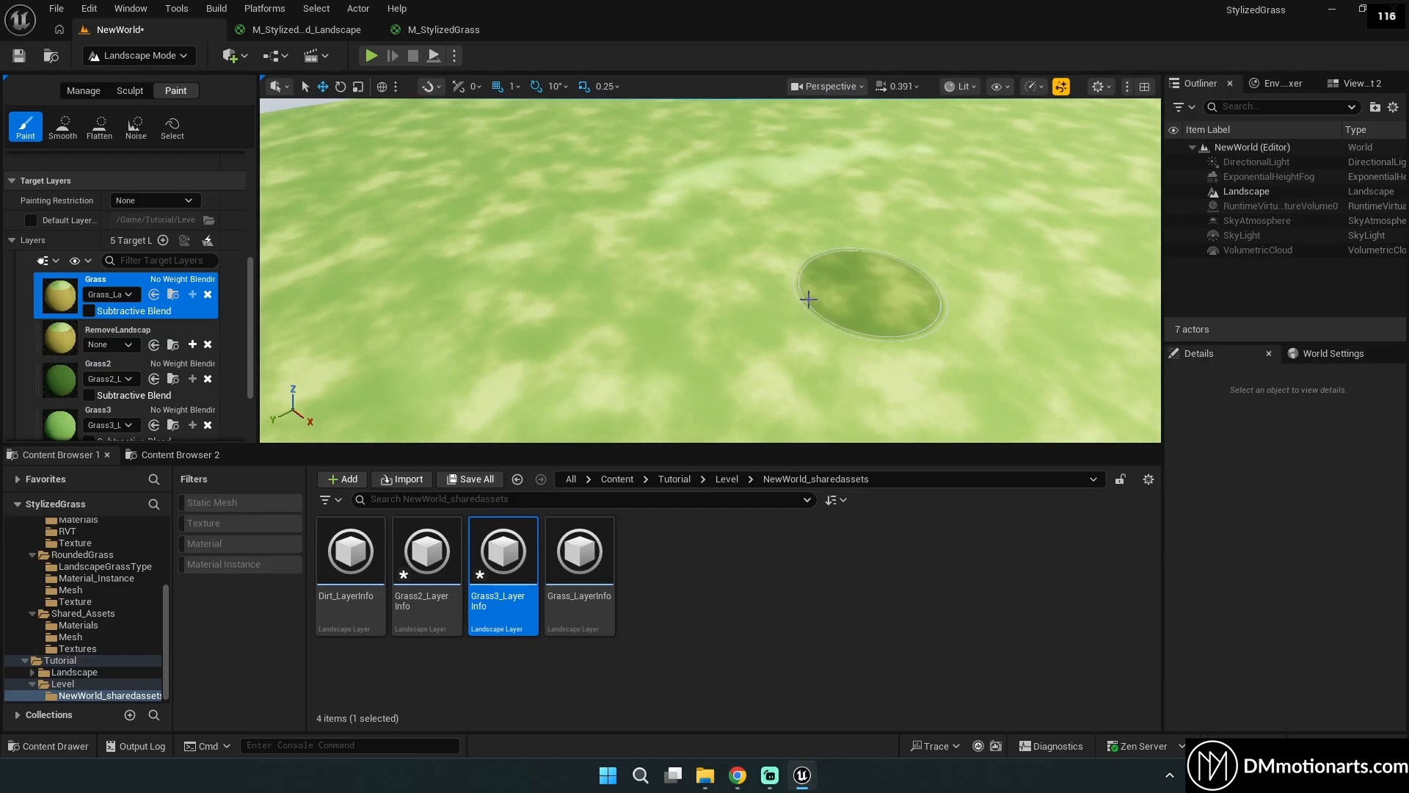
mouse_move(742, 264)
right_down()
mouse_move(807, 213)
mouse_move(742, 202)
right_up()
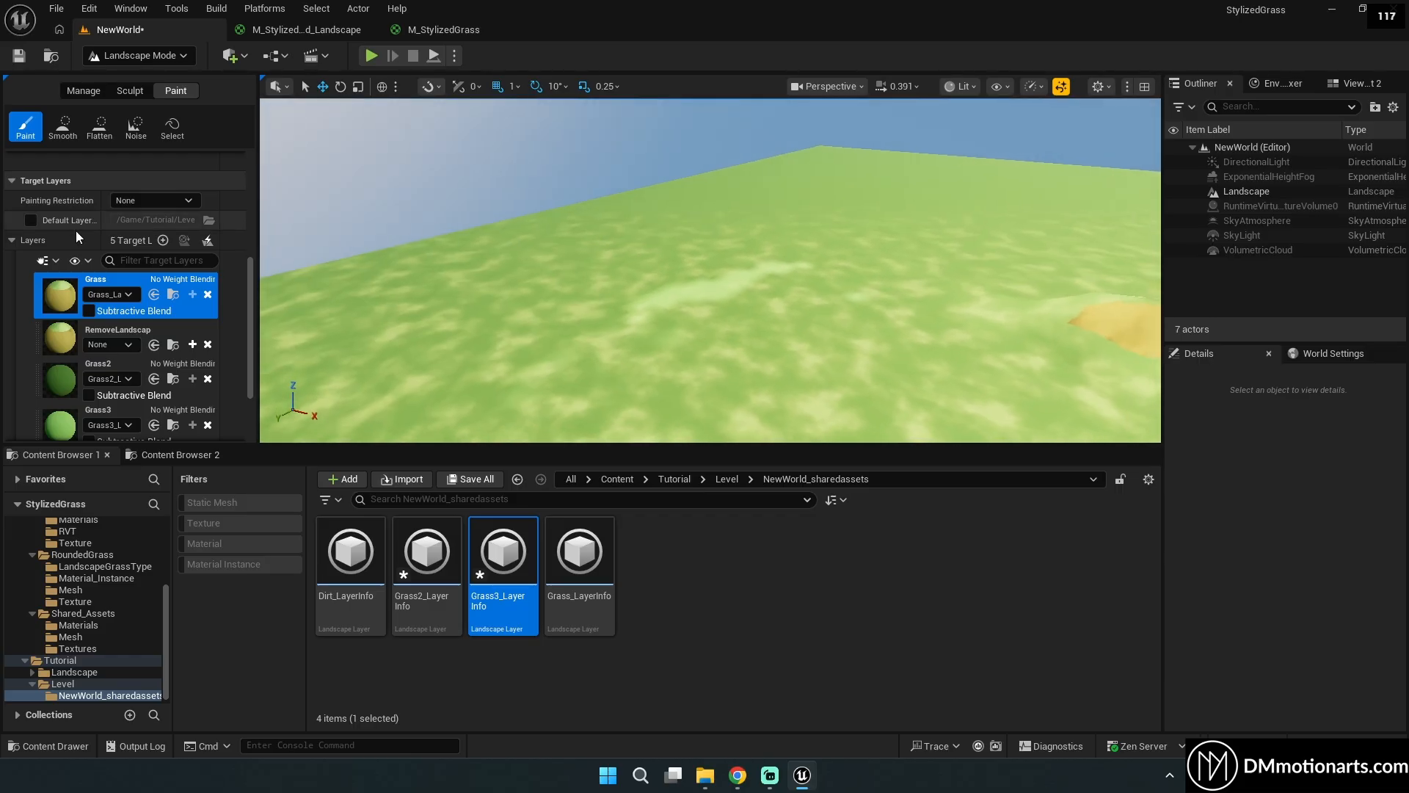
Switch the landscape brush to the Alpha type and locate its T_LandscapeGrassTexture mask in the Landscape/Texture folder.
scroll(101, 218, up, 6)
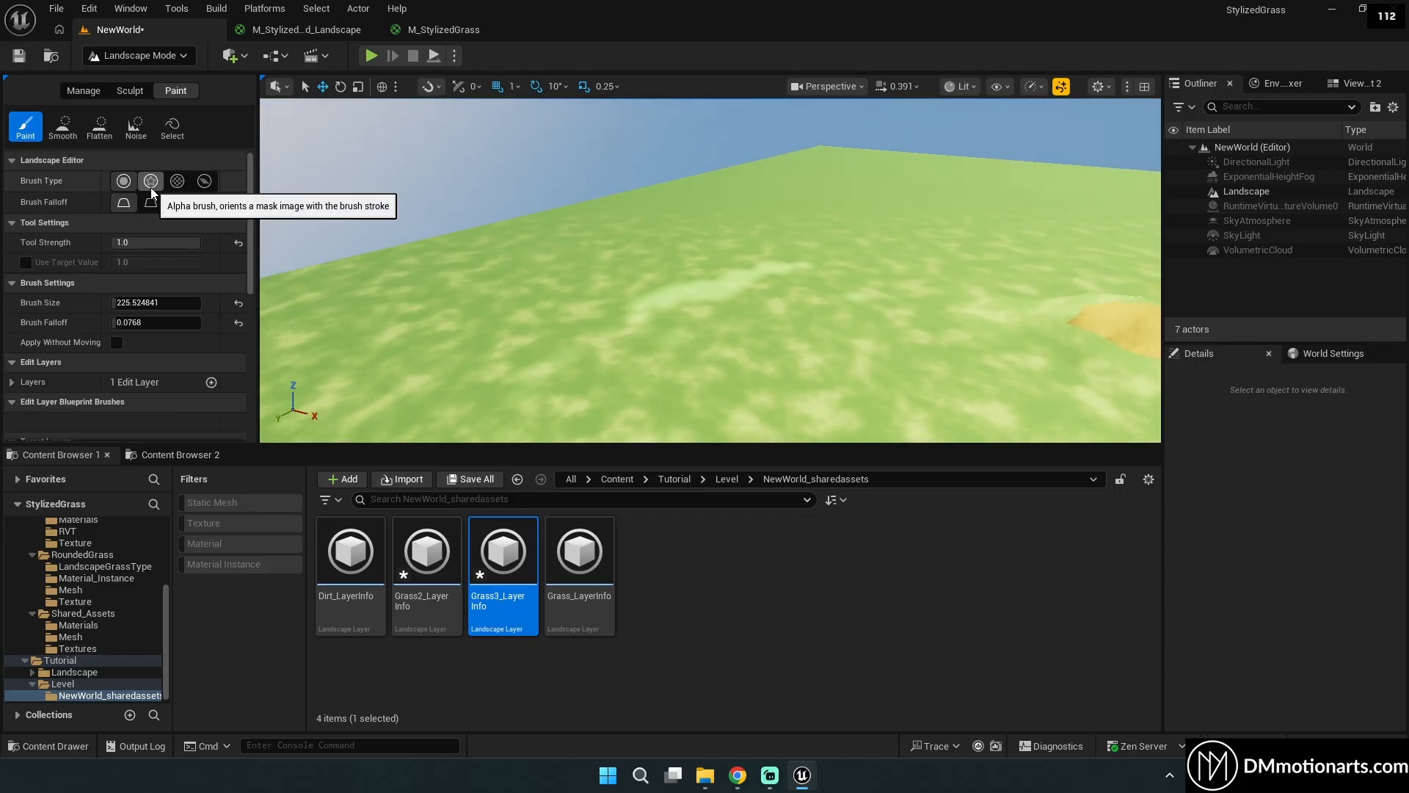
click(151, 186)
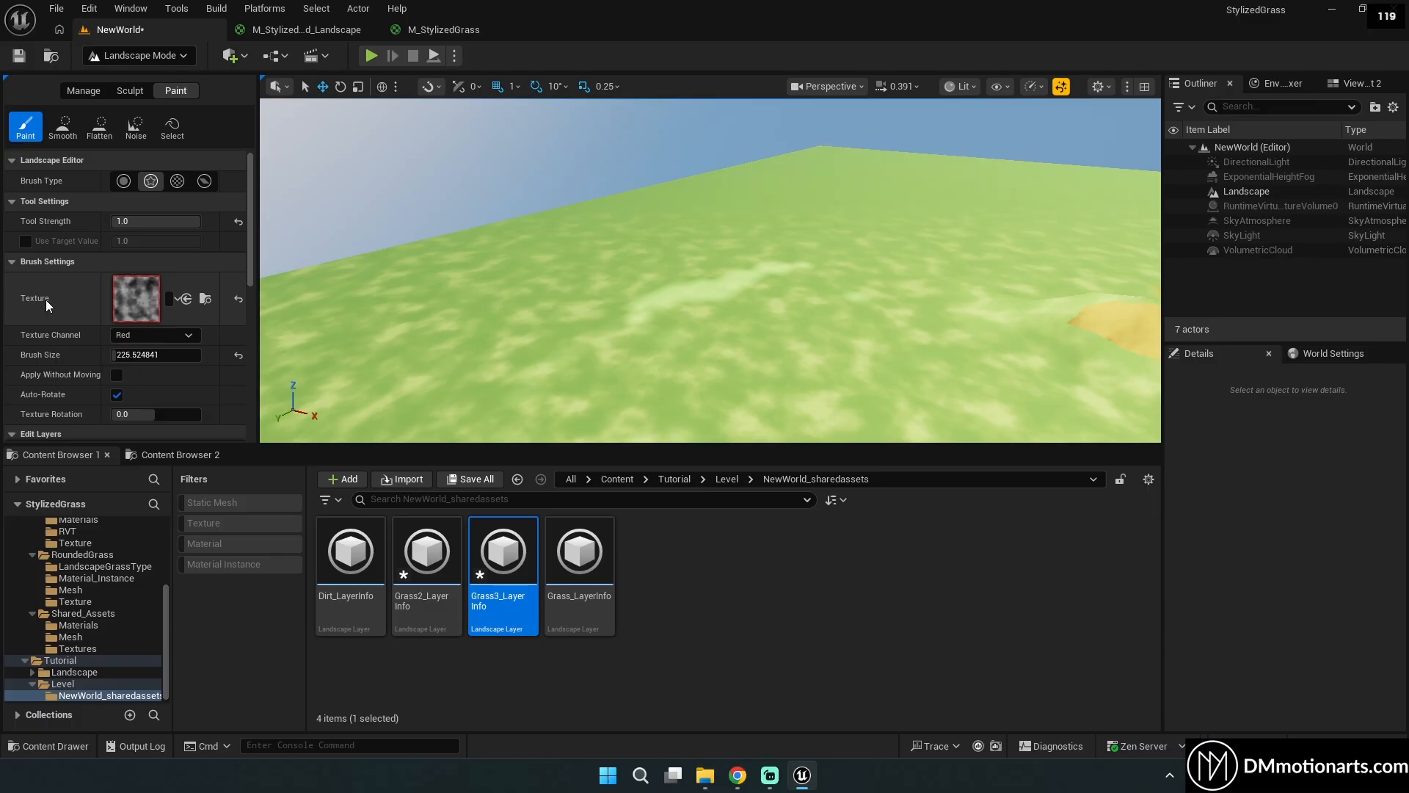
click(205, 299)
click(800, 479)
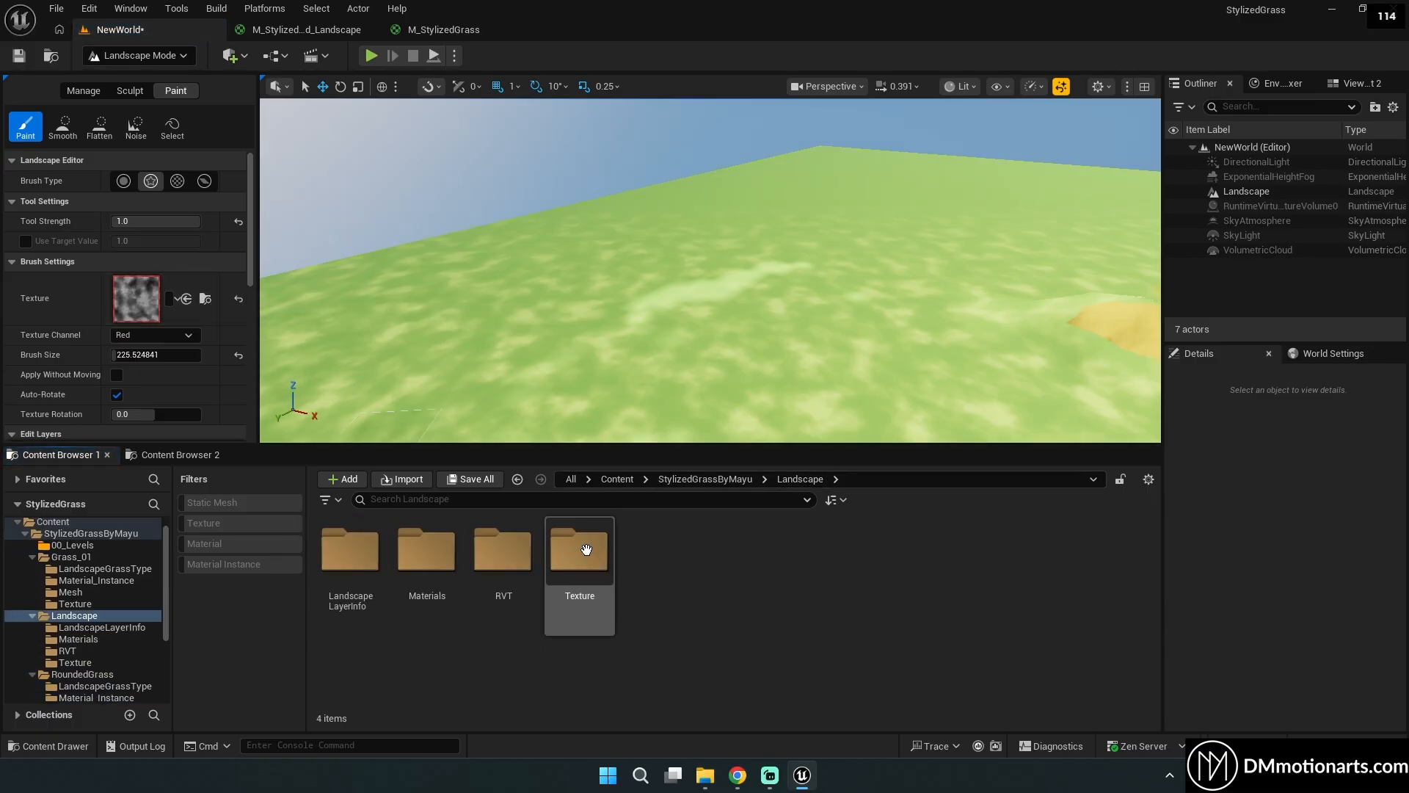
double_click(566, 544)
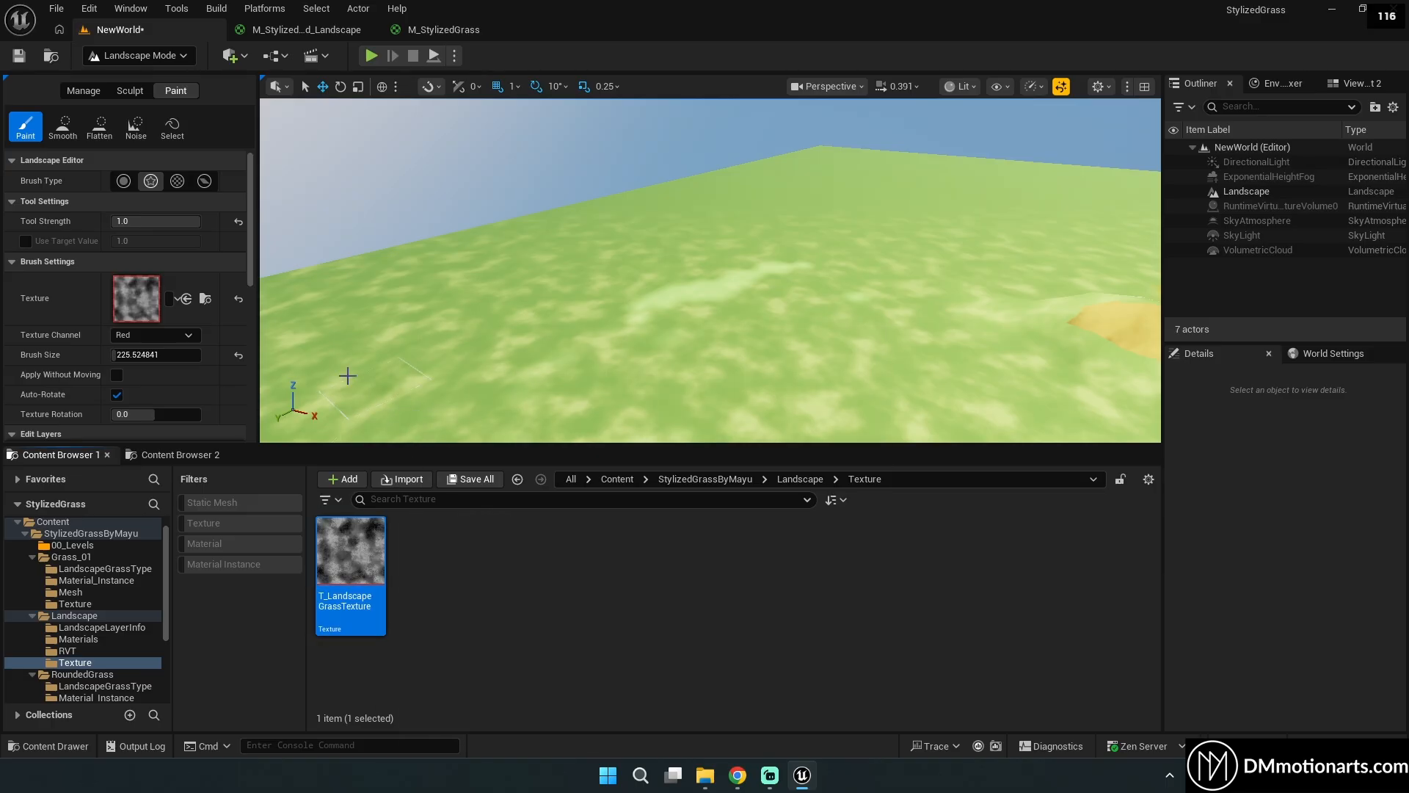
Erase the Grass layer over a large patch of the landscape using the alpha brush.
right_drag(631, 339, 598, 400)
scroll(157, 337, down, 10)
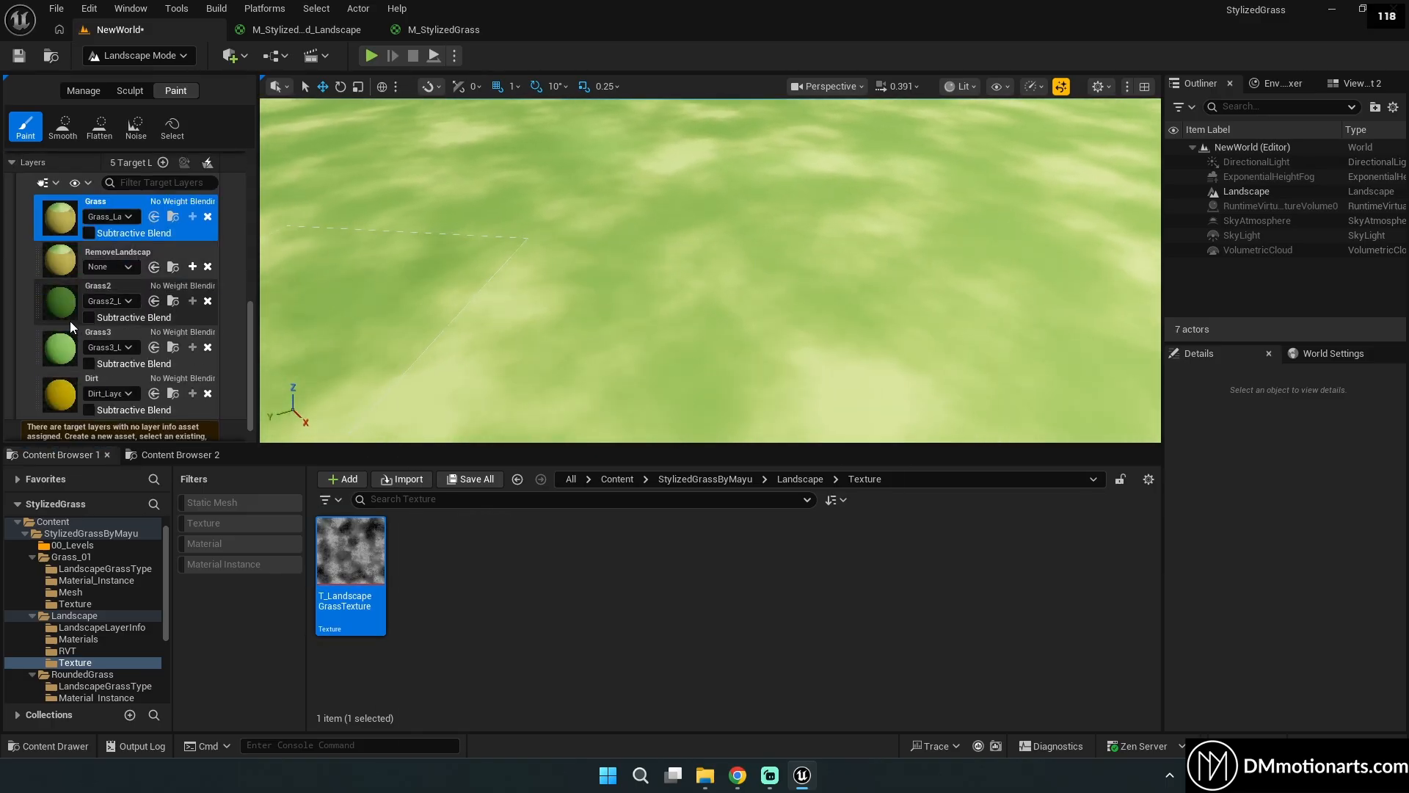
mouse_move(503, 285)
mouse_down()
mouse_move(591, 265)
mouse_move(635, 287)
mouse_move(741, 224)
mouse_move(787, 236)
mouse_move(440, 274)
mouse_move(629, 365)
mouse_move(368, 409)
mouse_move(455, 453)
mouse_move(648, 318)
mouse_move(1092, 270)
mouse_move(735, 239)
mouse_up()
mouse_move(736, 239)
right_down()
mouse_move(682, 242)
mouse_move(674, 270)
right_up()
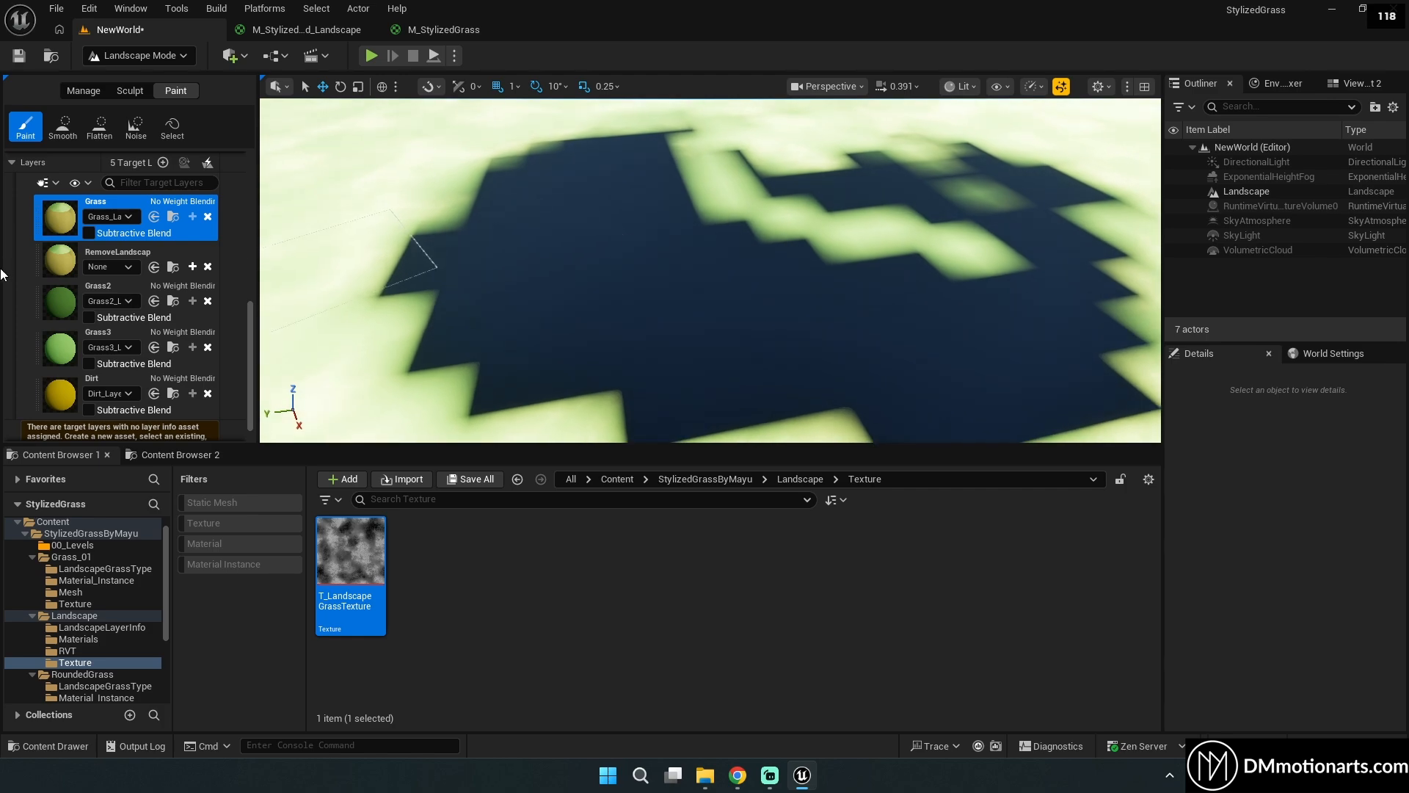
Paint Grass2 across the cleared patch with the textured alpha brush.
click(86, 305)
click(64, 309)
drag(469, 280, 538, 262)
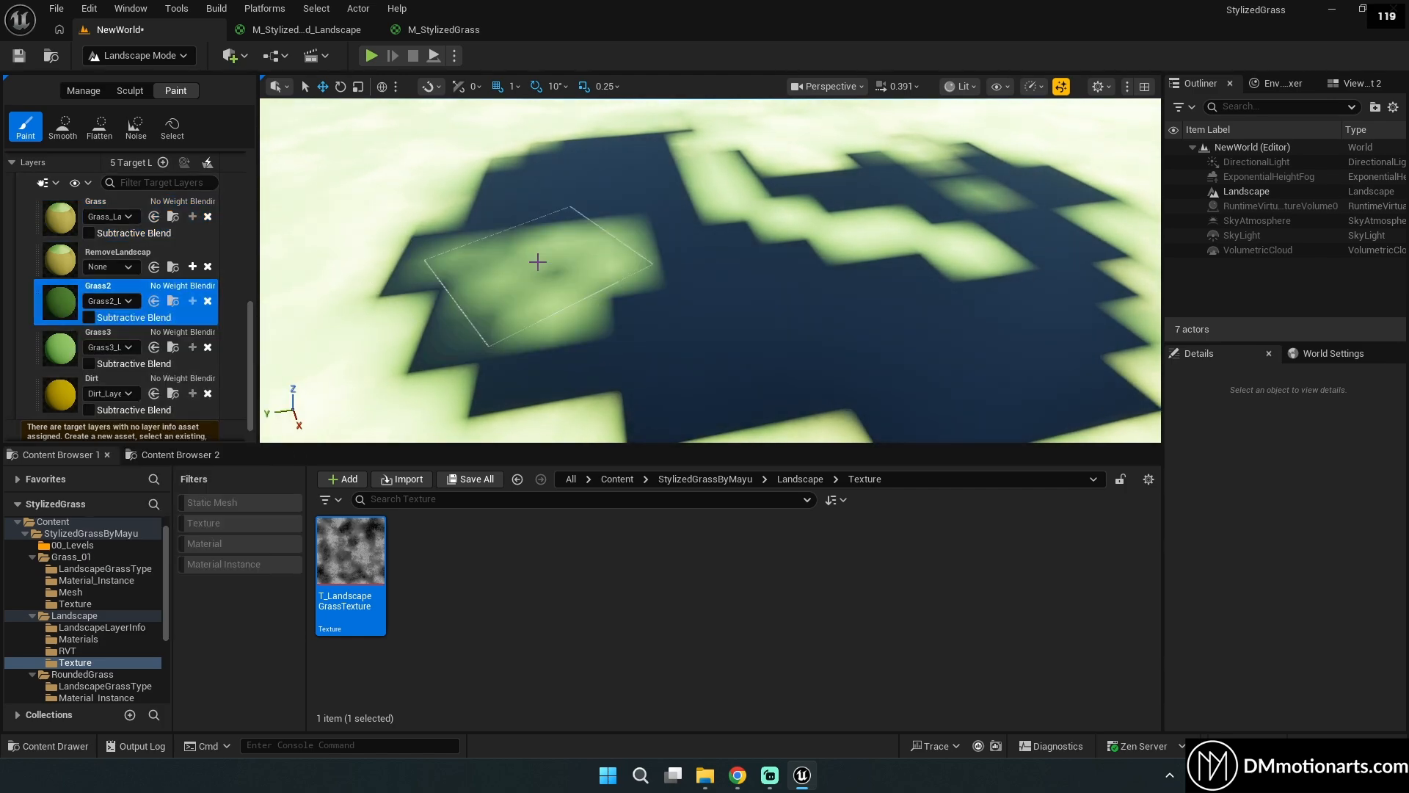
mouse_move(544, 286)
right_down()
mouse_move(562, 290)
mouse_move(540, 301)
mouse_move(562, 305)
mouse_move(551, 314)
right_up()
key(s)
mouse_move(579, 314)
mouse_down()
mouse_move(693, 321)
mouse_move(594, 195)
mouse_move(719, 303)
mouse_move(822, 332)
mouse_up()
right_drag(796, 327, 784, 338)
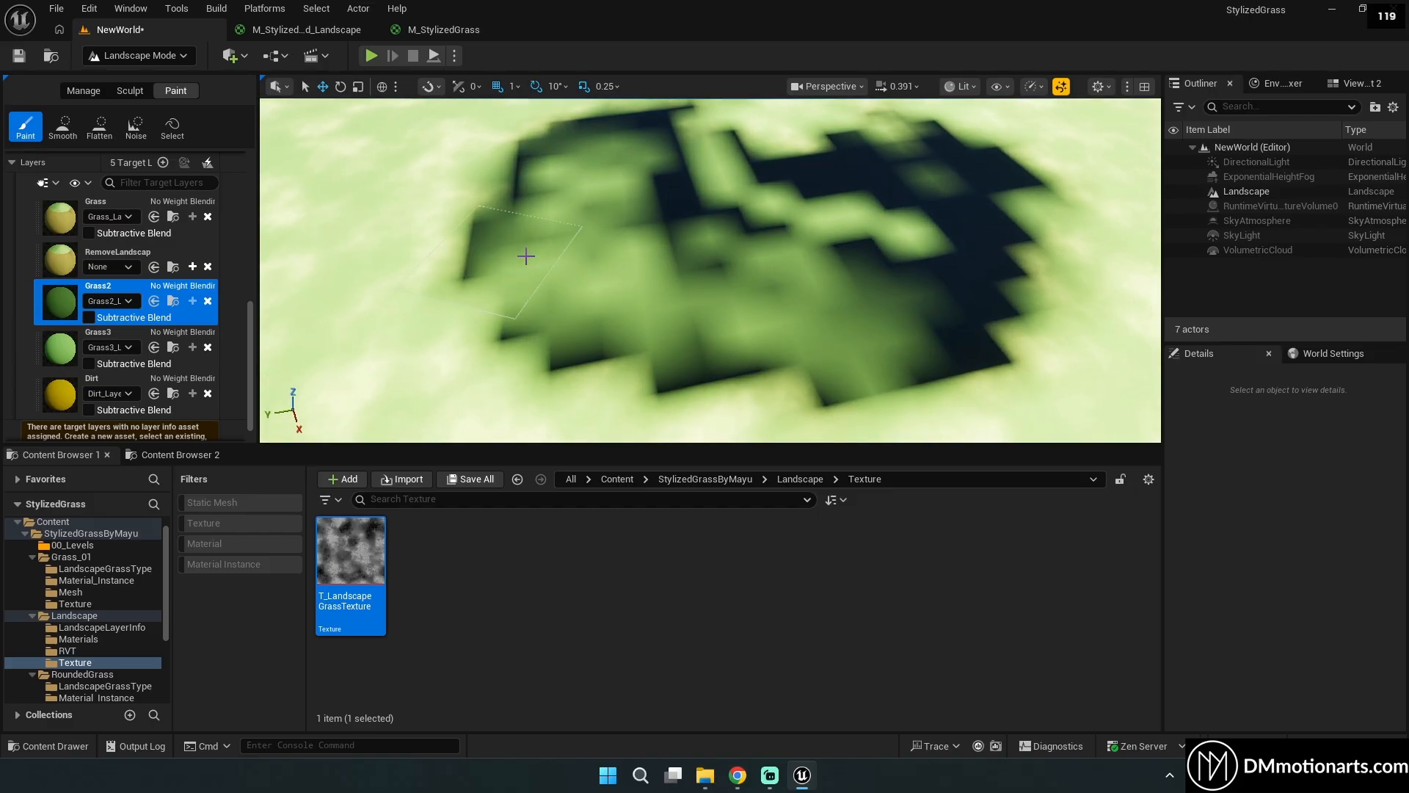
Erase the Grass2 paint from the cleared patch.
key(s)
mouse_move(660, 175)
right_down()
mouse_move(646, 158)
mouse_move(654, 220)
right_up()
mouse_move(604, 299)
shift+mouse_down()
mouse_move(541, 342)
mouse_move(670, 302)
mouse_move(742, 337)
shift+mouse_up()
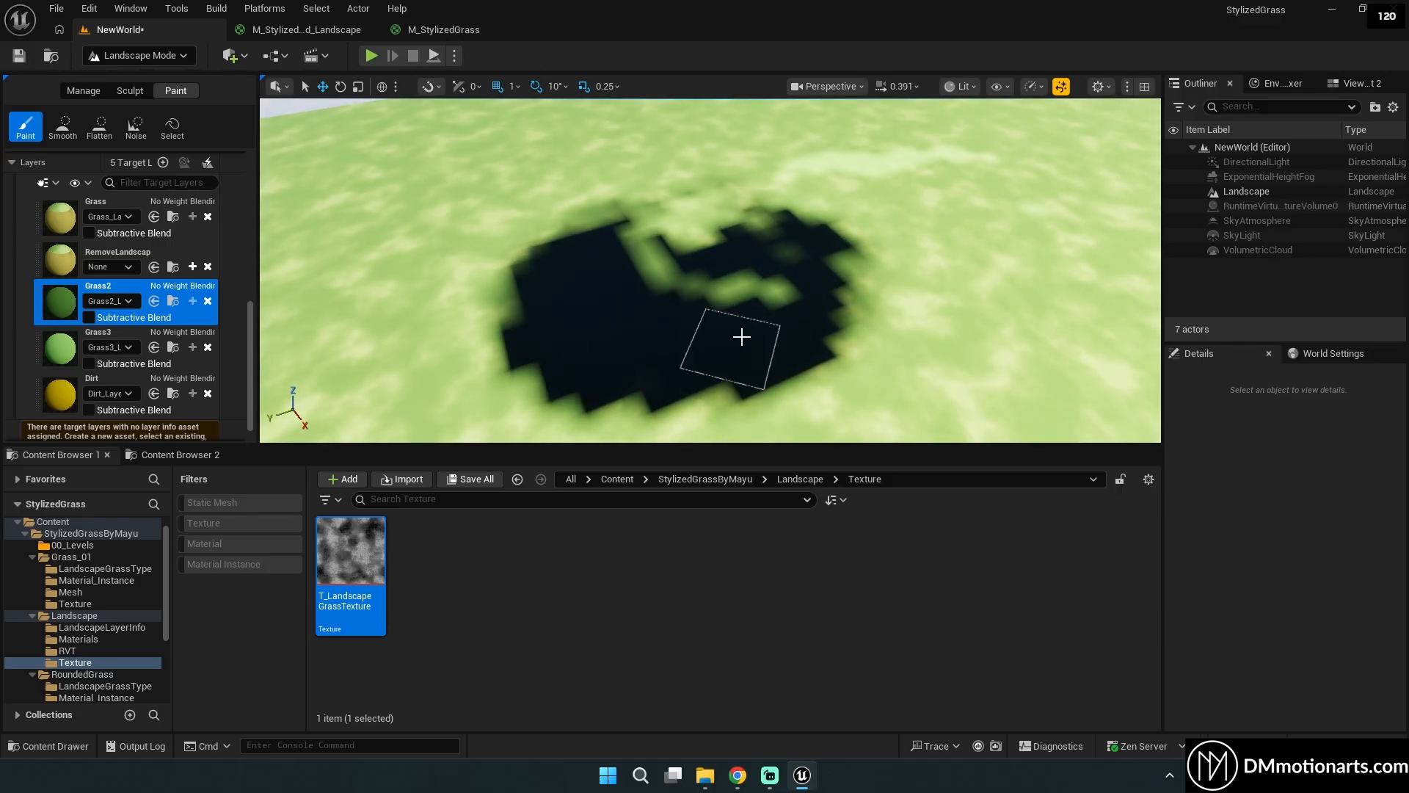
Repaint the cleared patch of the landscape with the Grass layer using the alpha brush.
click(118, 202)
mouse_move(543, 330)
mouse_down()
mouse_move(619, 229)
mouse_move(759, 324)
mouse_move(634, 311)
mouse_move(711, 247)
mouse_up()
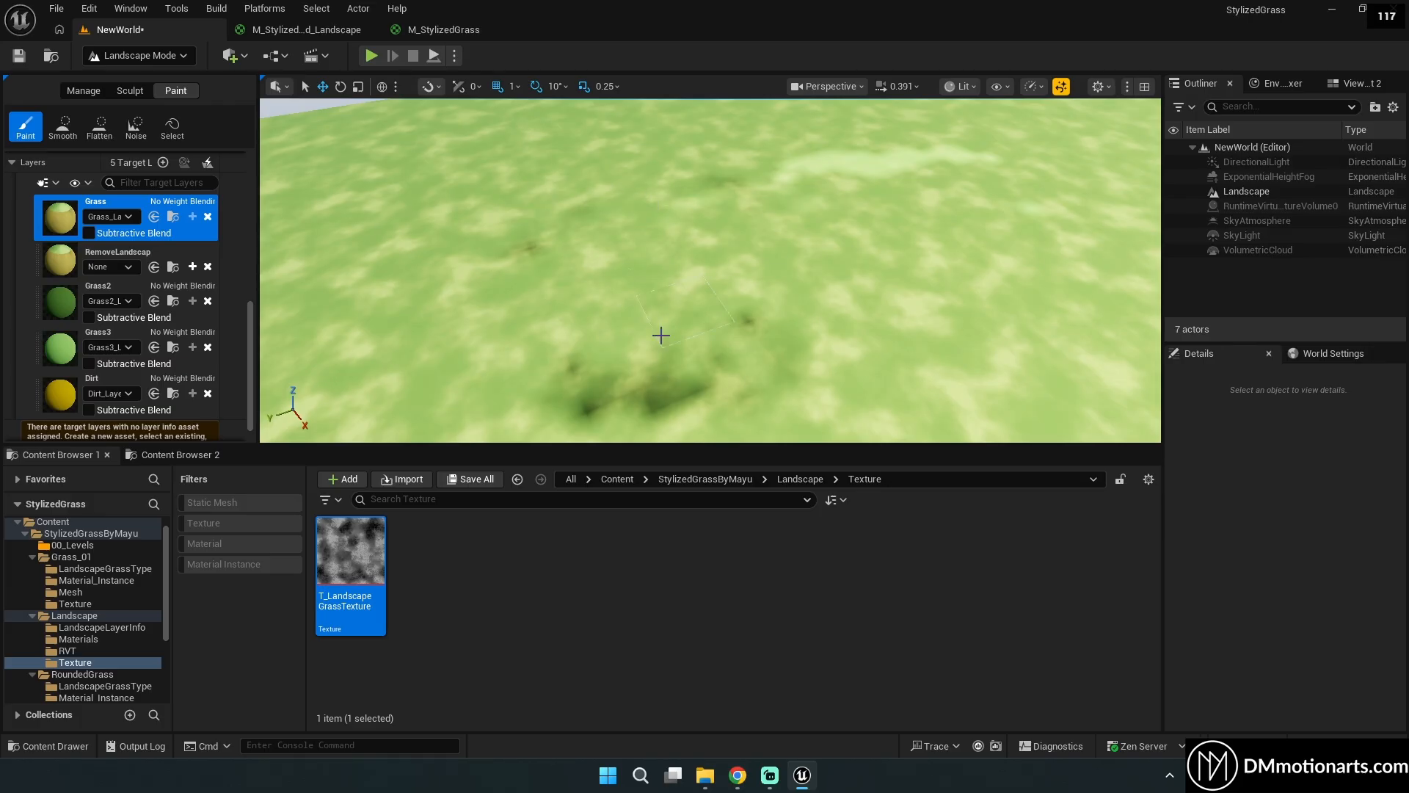
drag(661, 335, 753, 269)
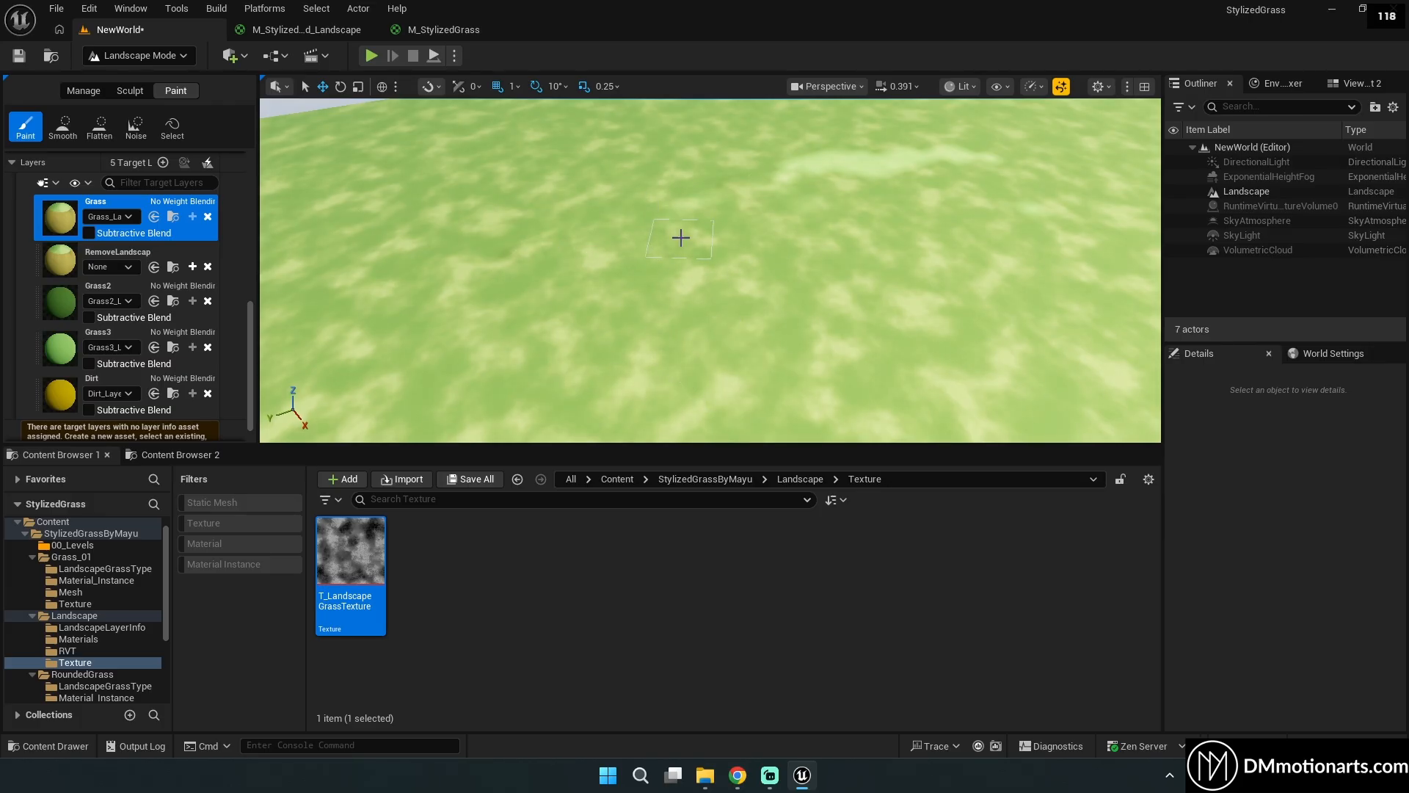
Override the CameraFadeLength parameter in the MI_StylizedWorld_Landscape_Inst material instance to keep the grass colour pattern visible from farther away.
scroll(690, 259, down, 8)
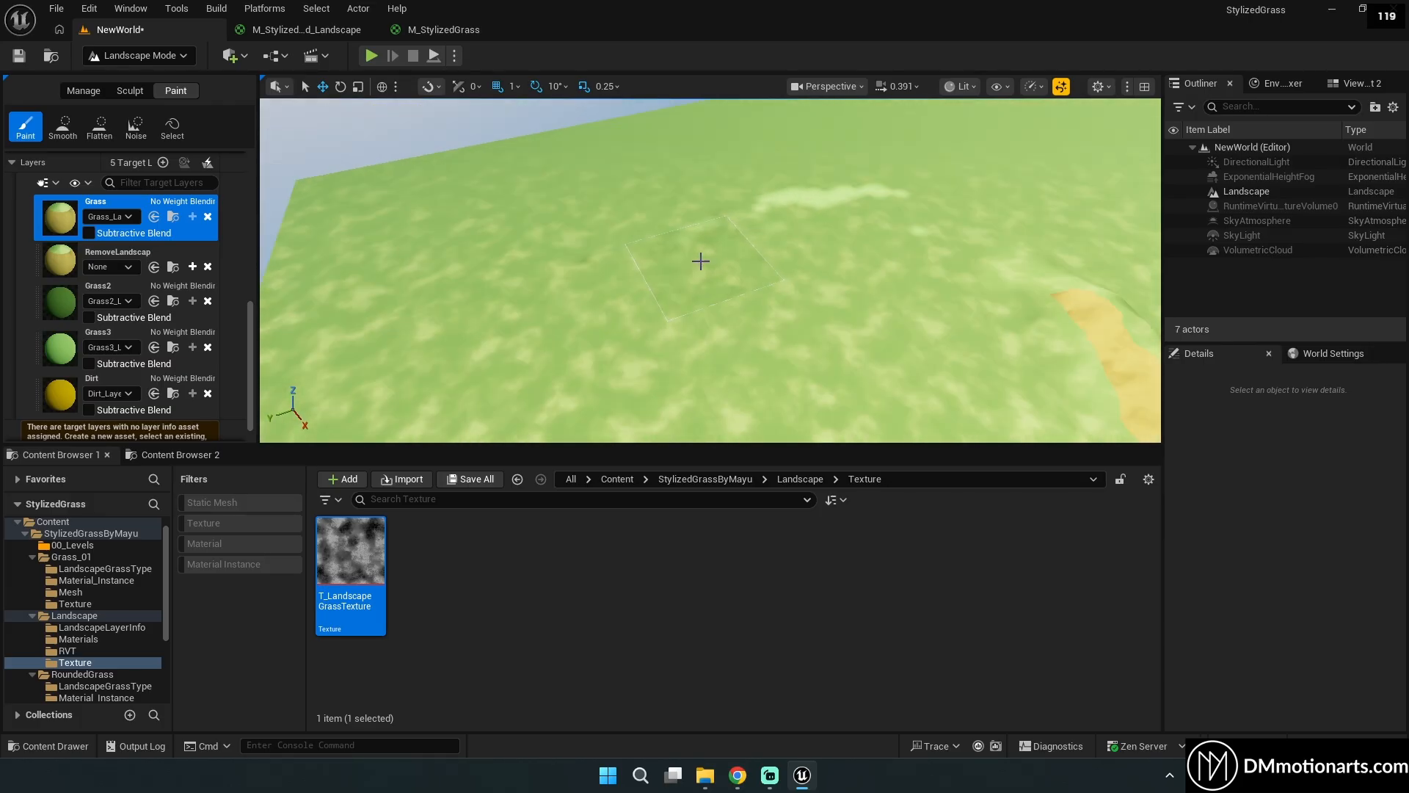
right_drag(987, 258, 918, 239)
mouse_move(701, 261)
right_down()
mouse_move(705, 242)
mouse_move(679, 231)
right_up()
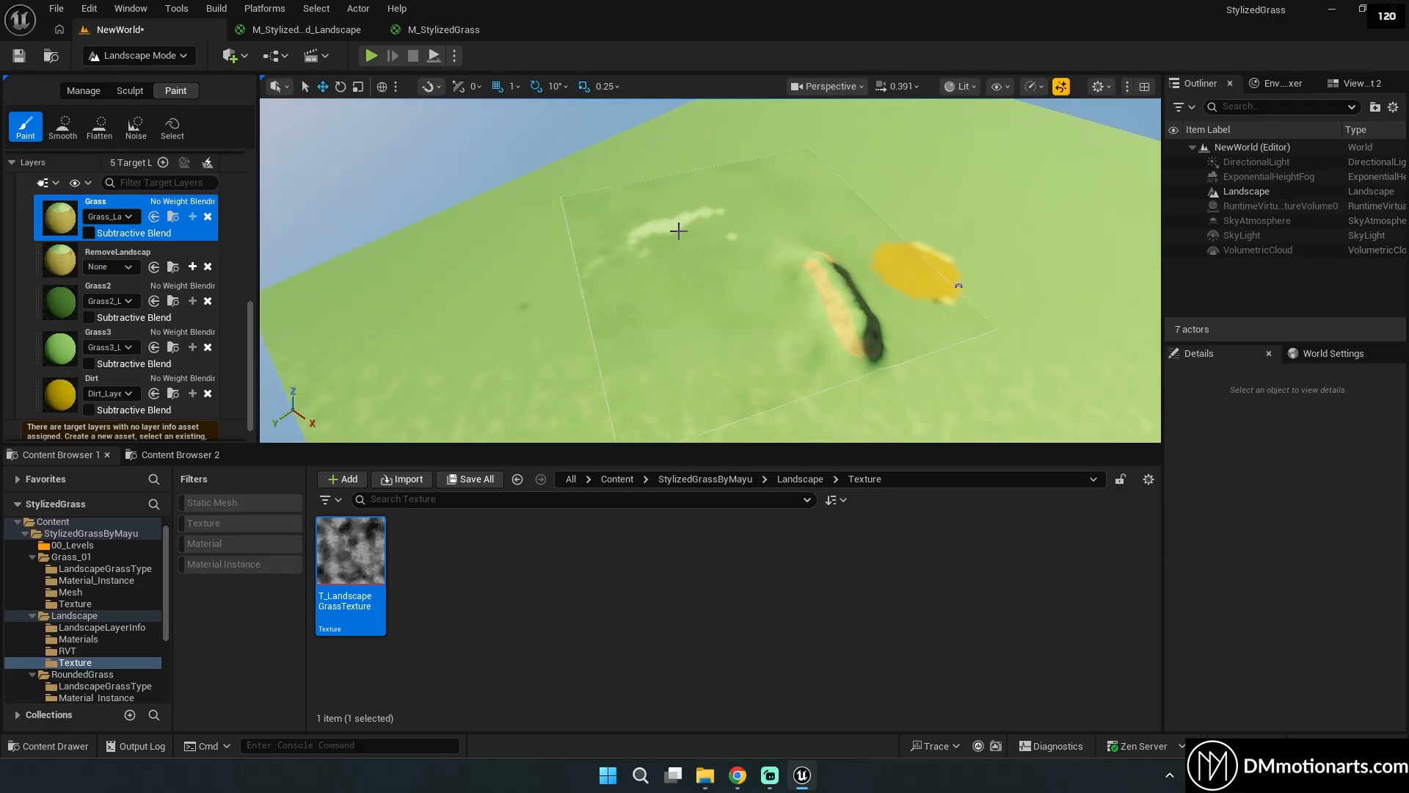
click(302, 28)
scroll(764, 327, down, 4)
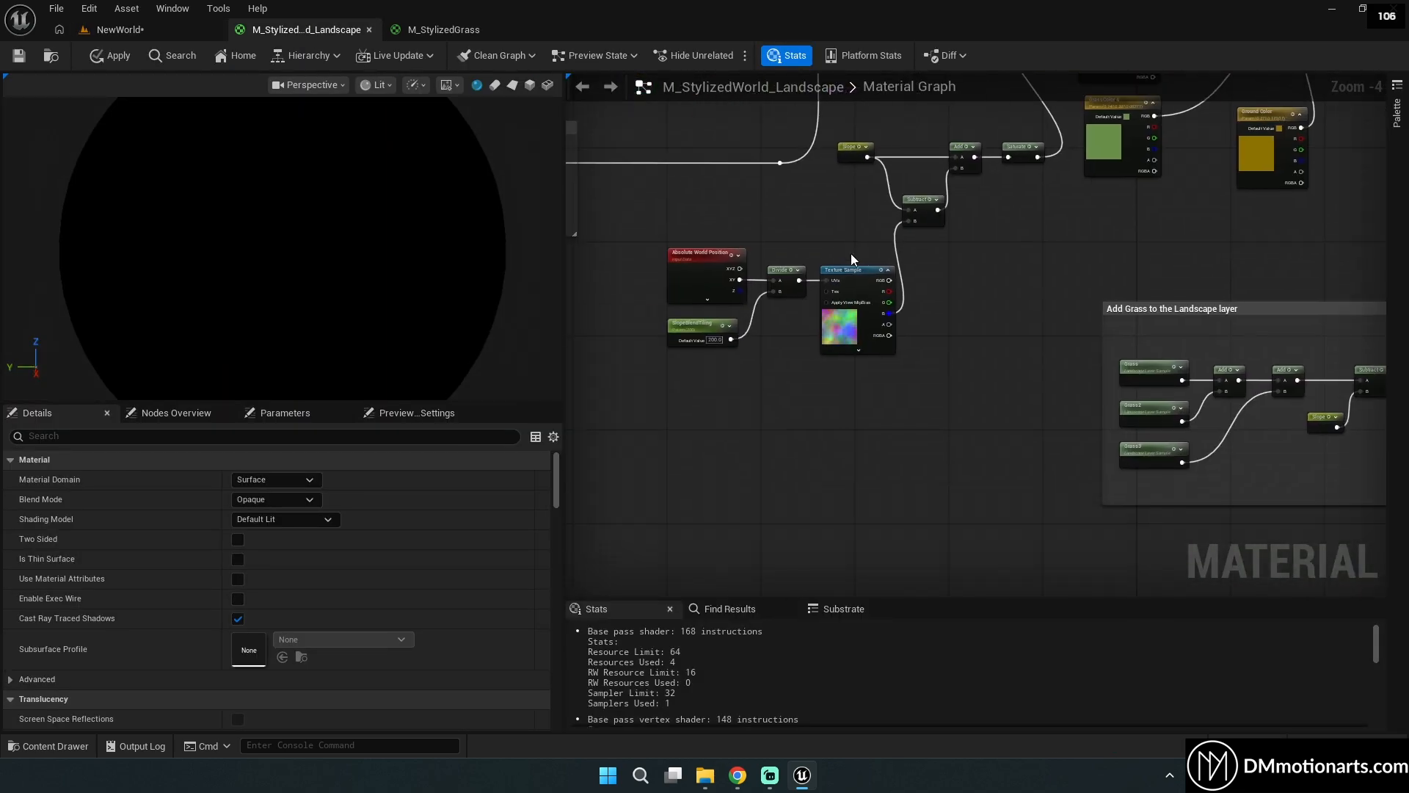
click(157, 31)
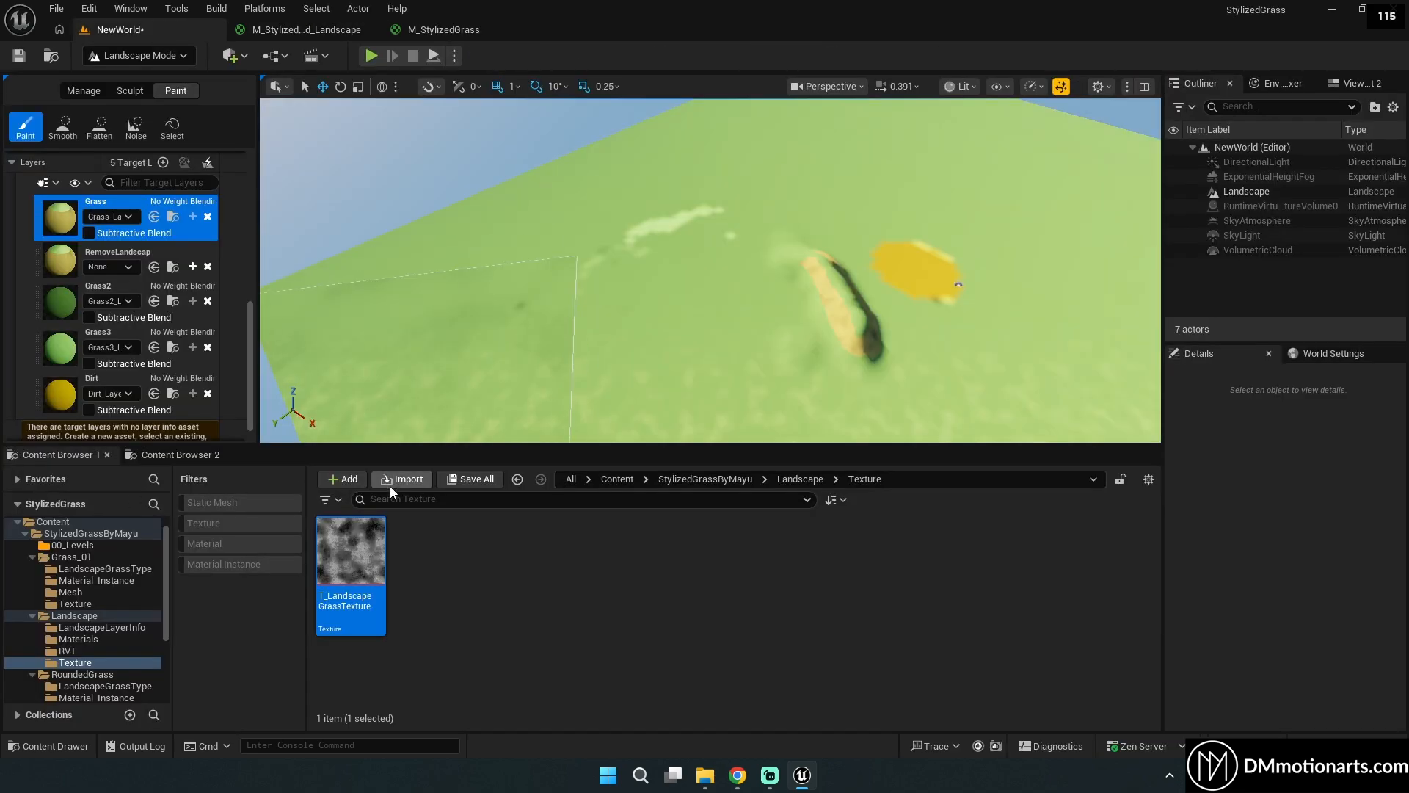
click(176, 455)
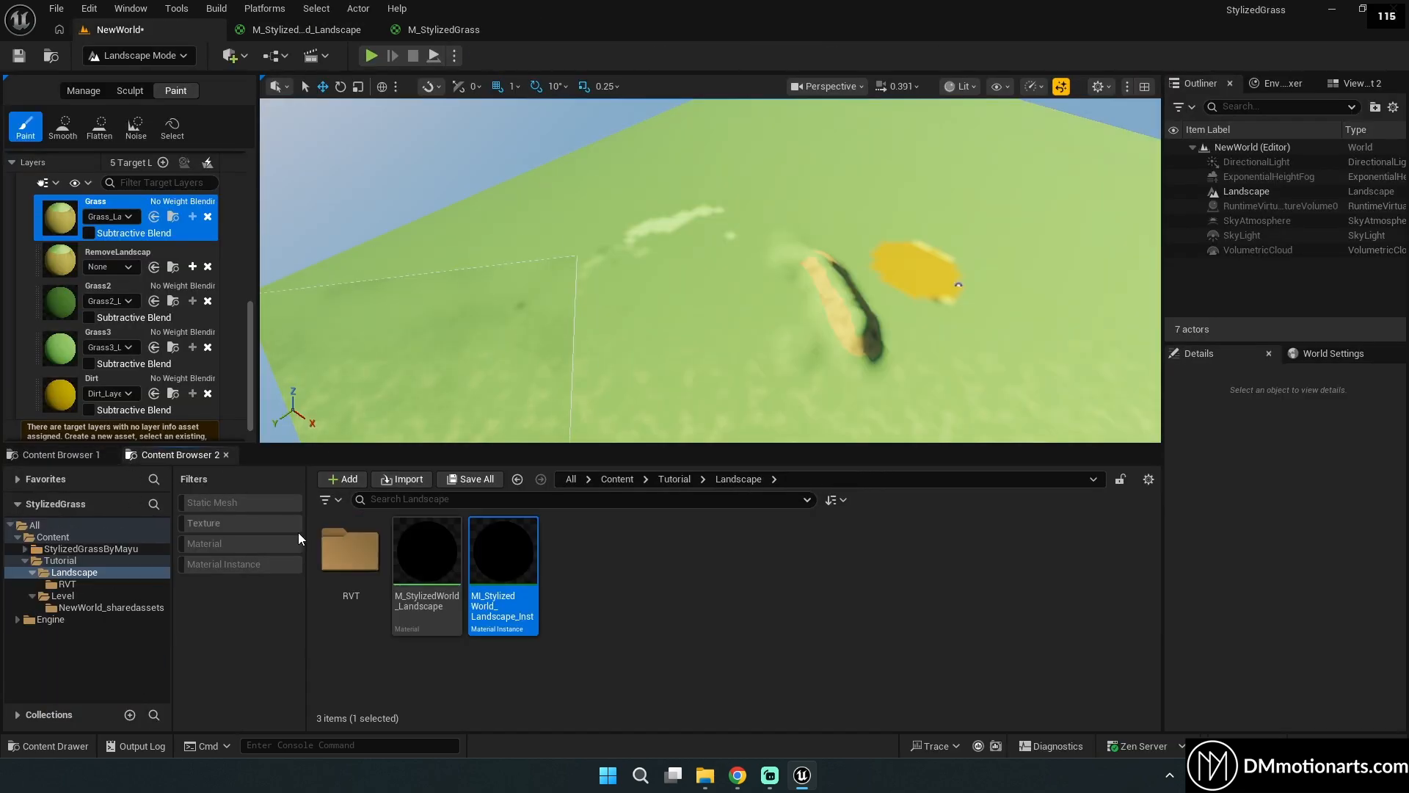
double_click(501, 541)
scroll(840, 536, down, 5)
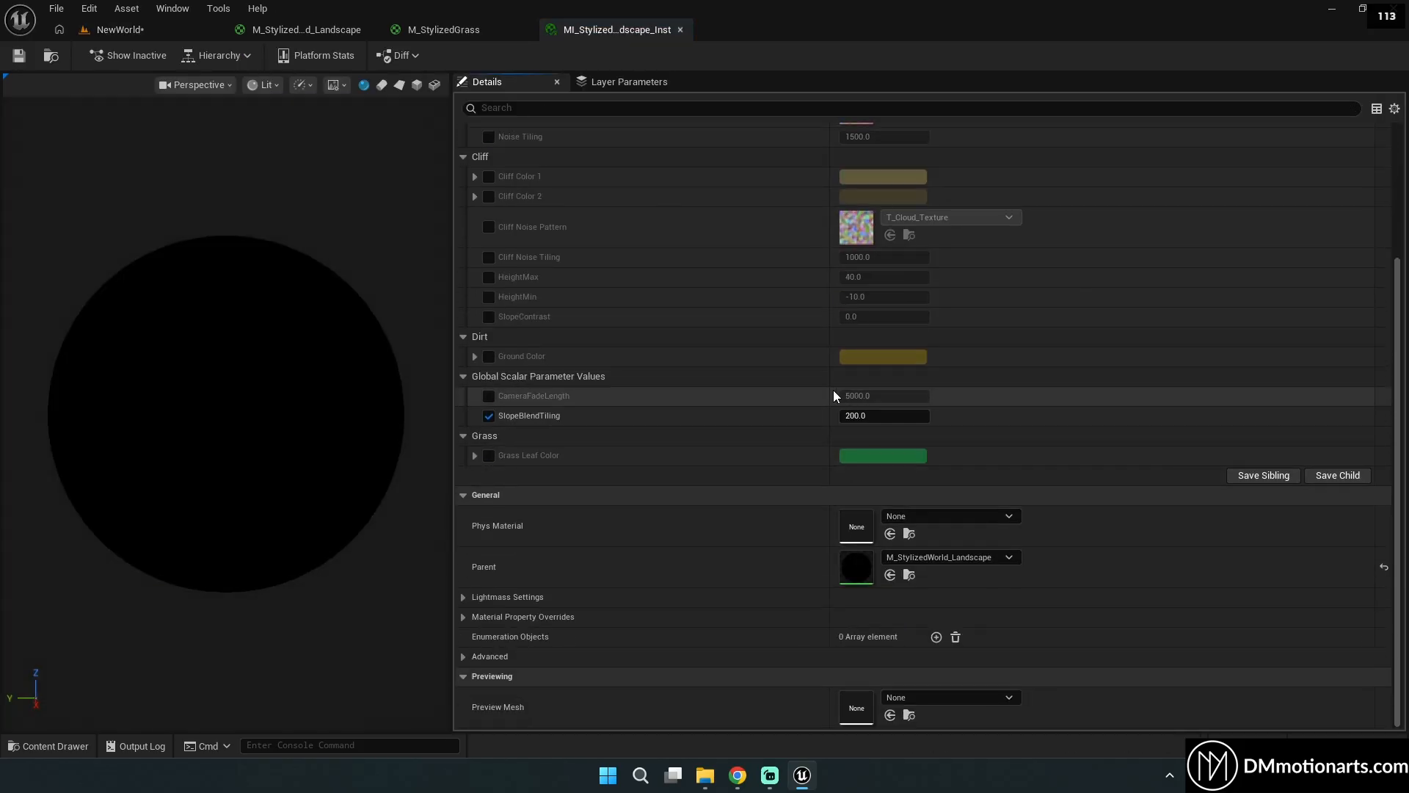
scroll(830, 400, up, 3)
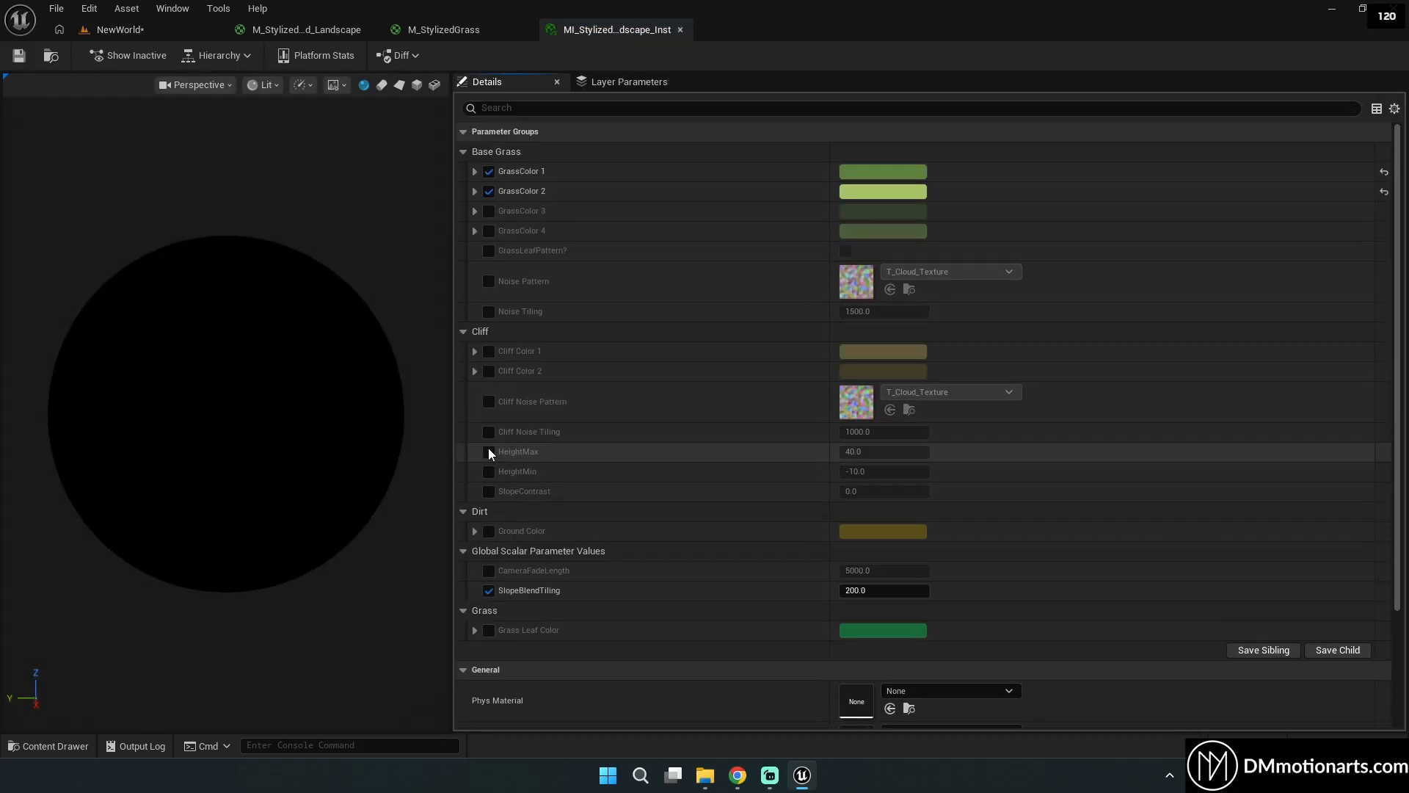
click(489, 571)
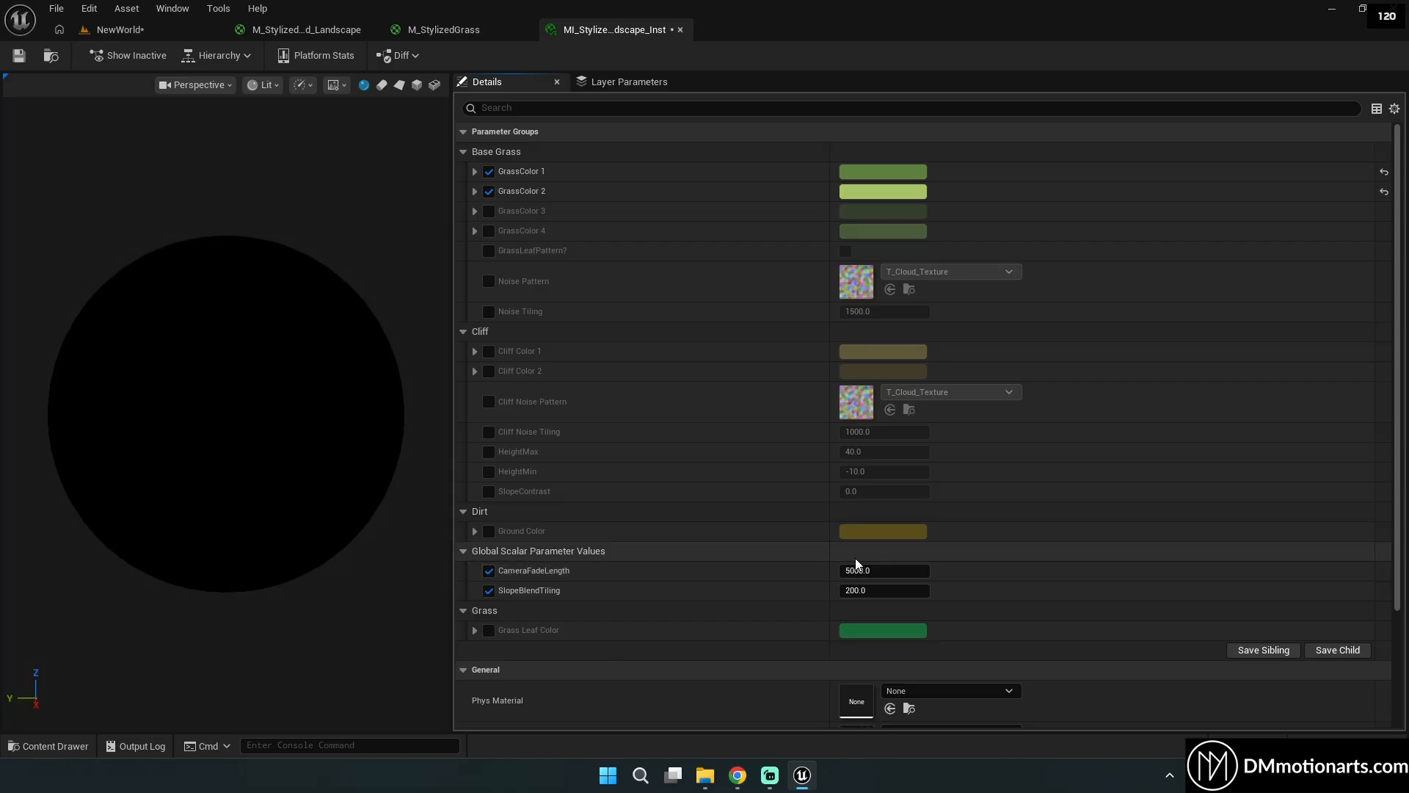
click(110, 29)
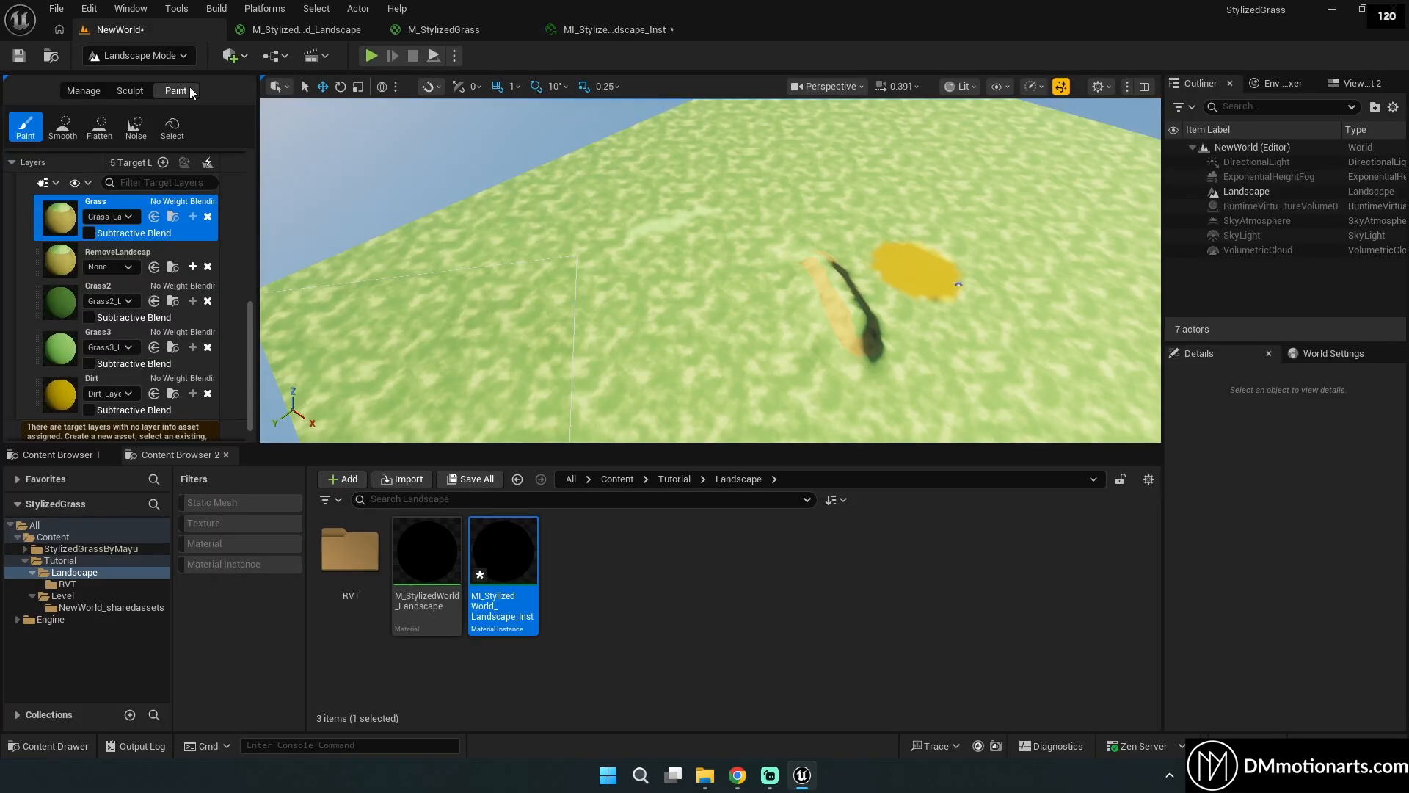
mouse_move(609, 253)
right_down()
mouse_move(646, 235)
mouse_move(595, 242)
mouse_move(627, 253)
mouse_move(606, 224)
mouse_move(583, 285)
mouse_move(561, 293)
mouse_move(594, 267)
right_up()
key(s)
scroll(563, 292, up, 7)
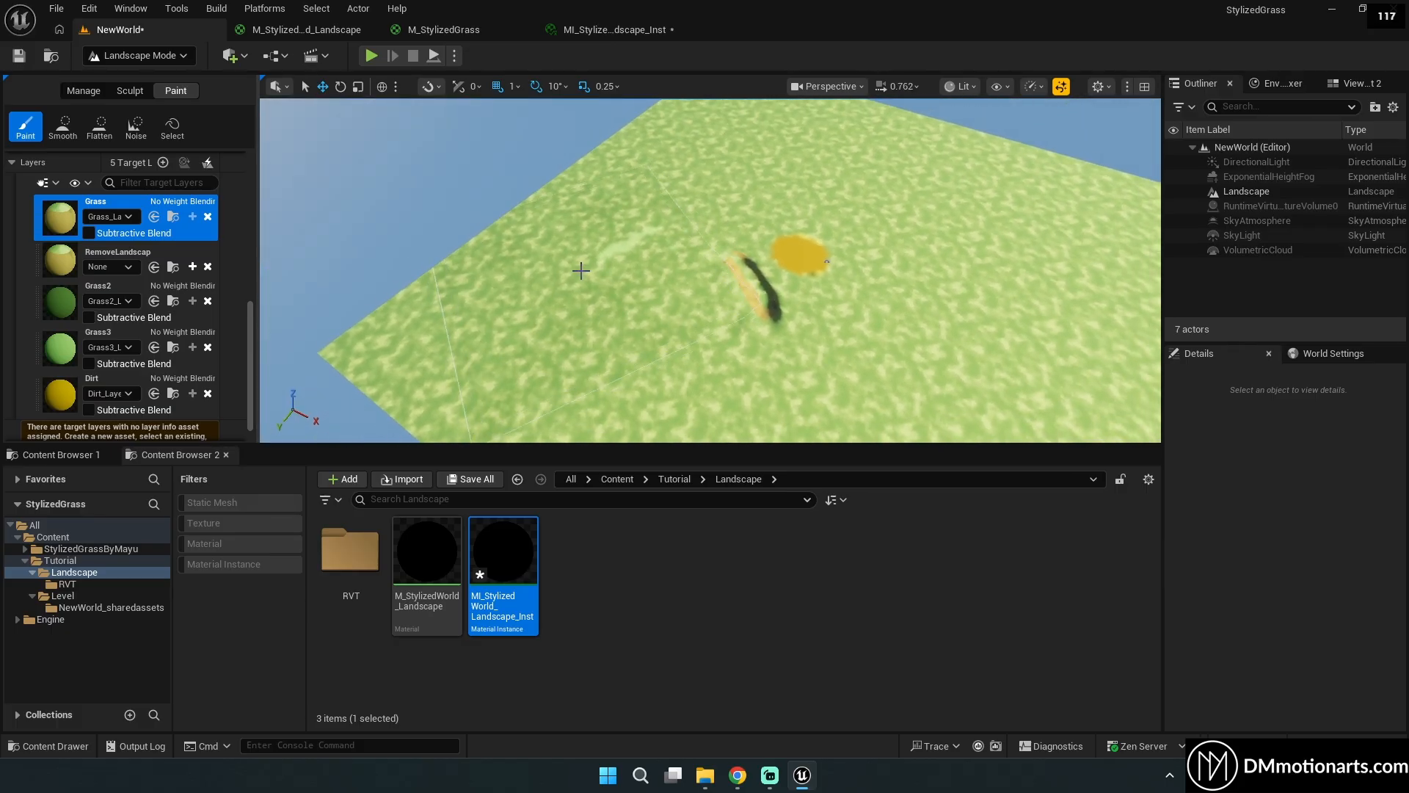
right_drag(587, 257, 541, 247)
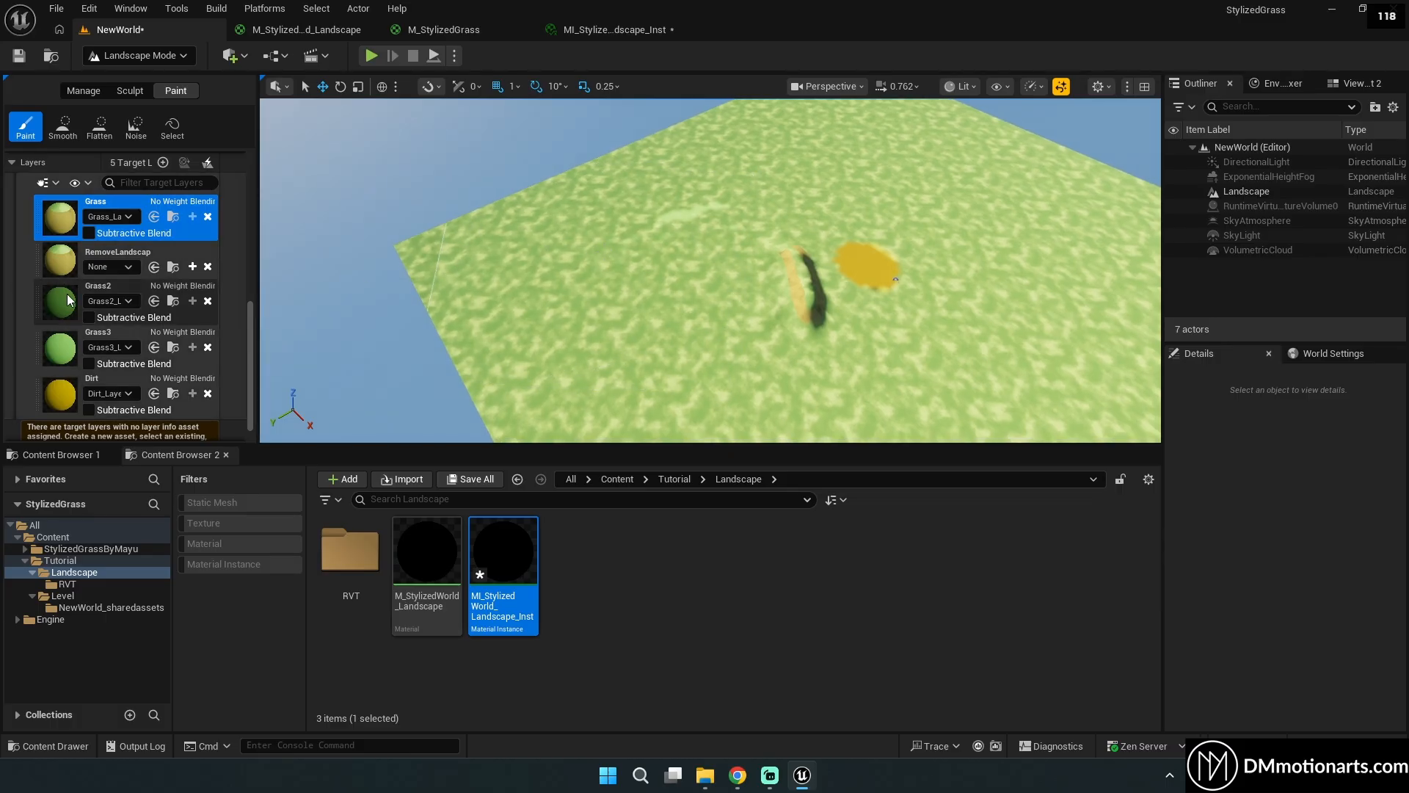
click(211, 293)
right_drag(623, 214, 649, 197)
click(60, 223)
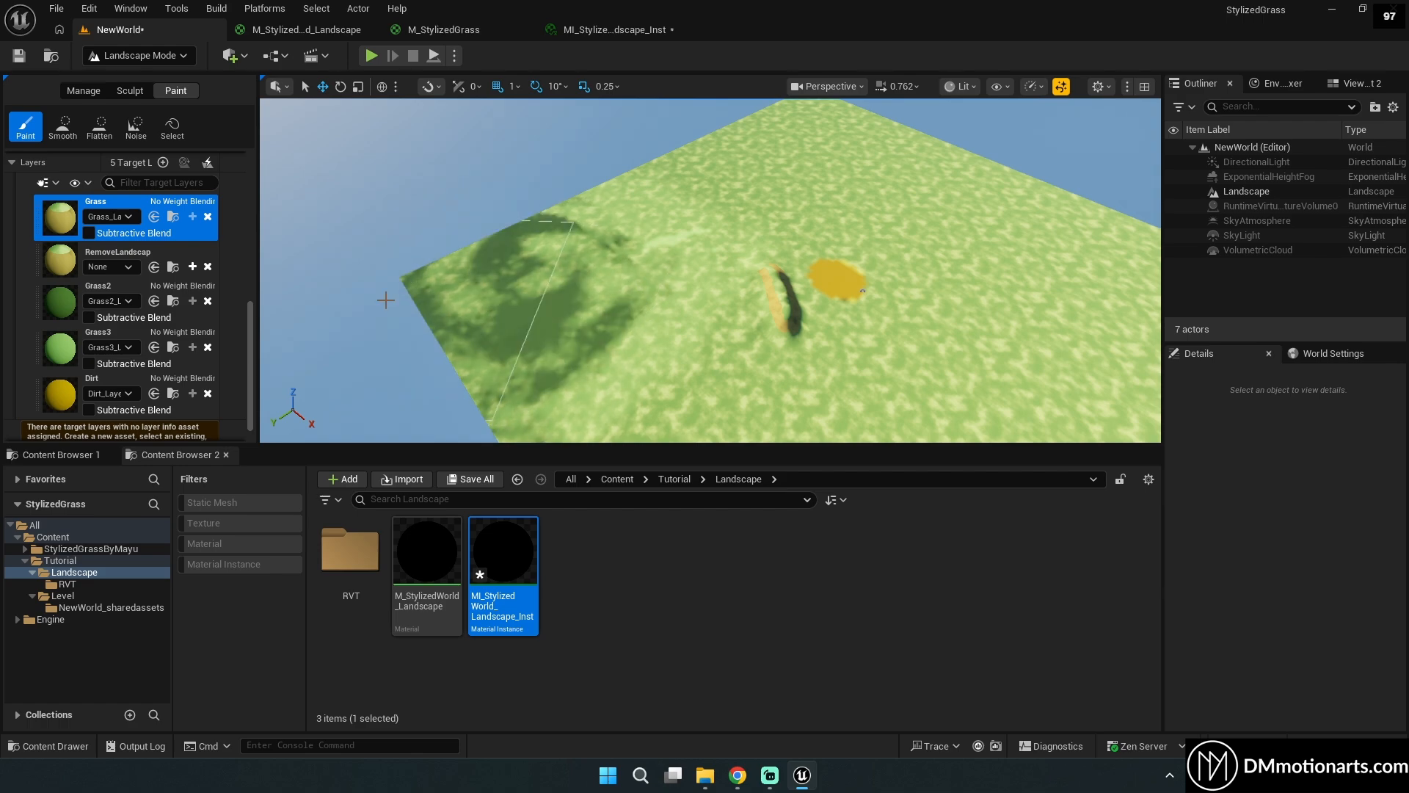
key(ctrl+z)
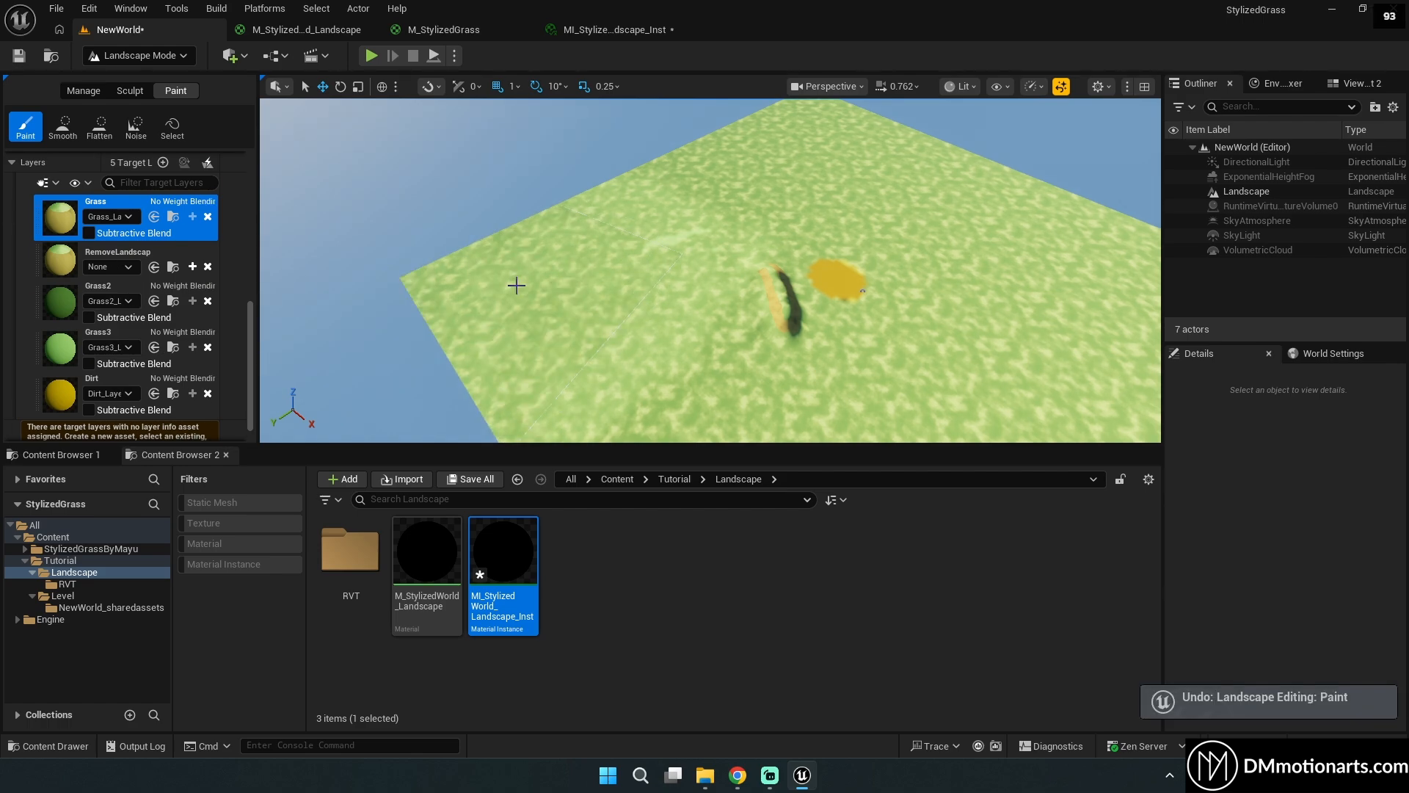
Paint Grass2 along the landscape's corner and far edge, and erase Grass above it in textured patches.
click(212, 293)
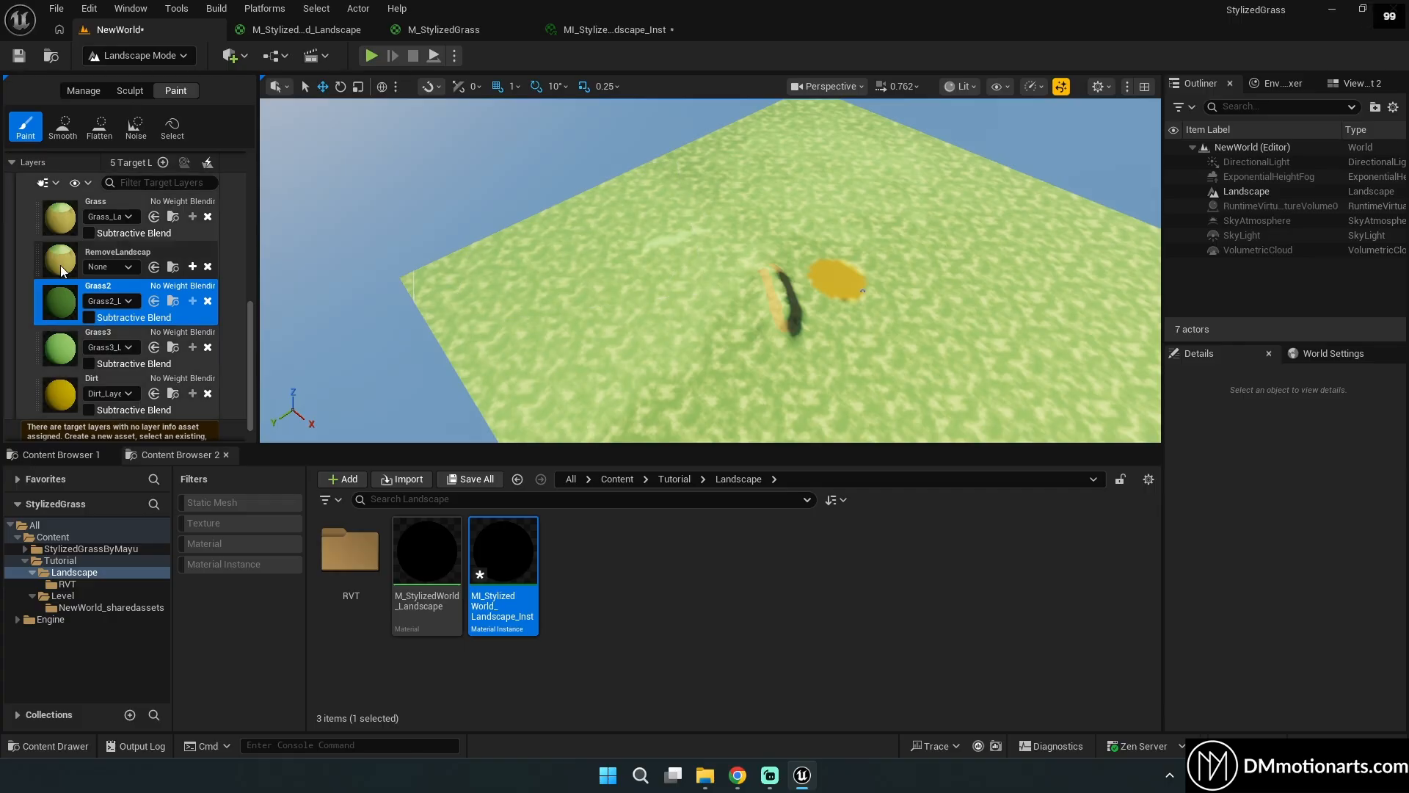
click(60, 224)
mouse_move(455, 273)
mouse_down()
mouse_move(535, 315)
mouse_move(670, 192)
mouse_up()
mouse_move(756, 176)
mouse_down()
mouse_move(824, 148)
mouse_move(749, 169)
mouse_move(915, 192)
mouse_up()
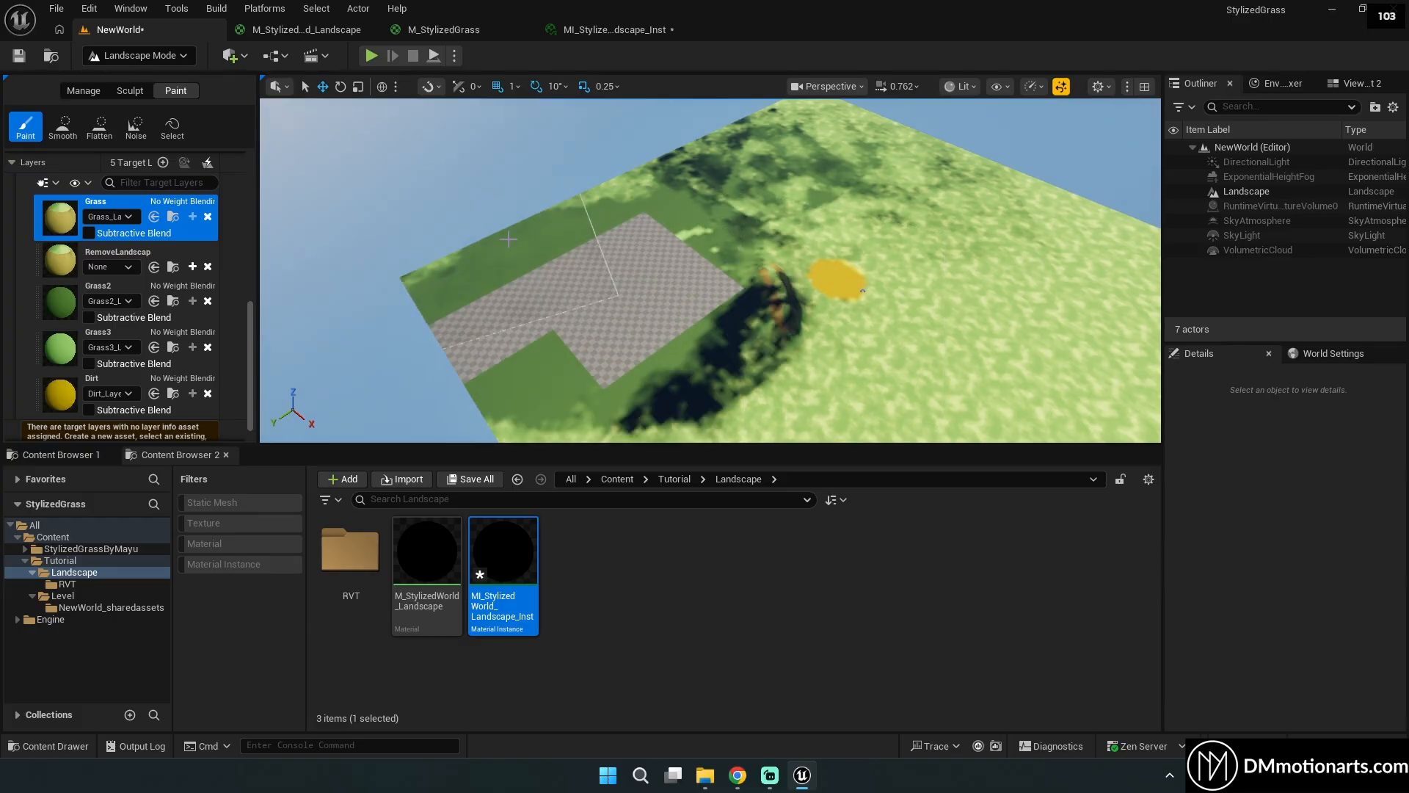
key(ctrl+z)
drag(551, 282, 667, 195)
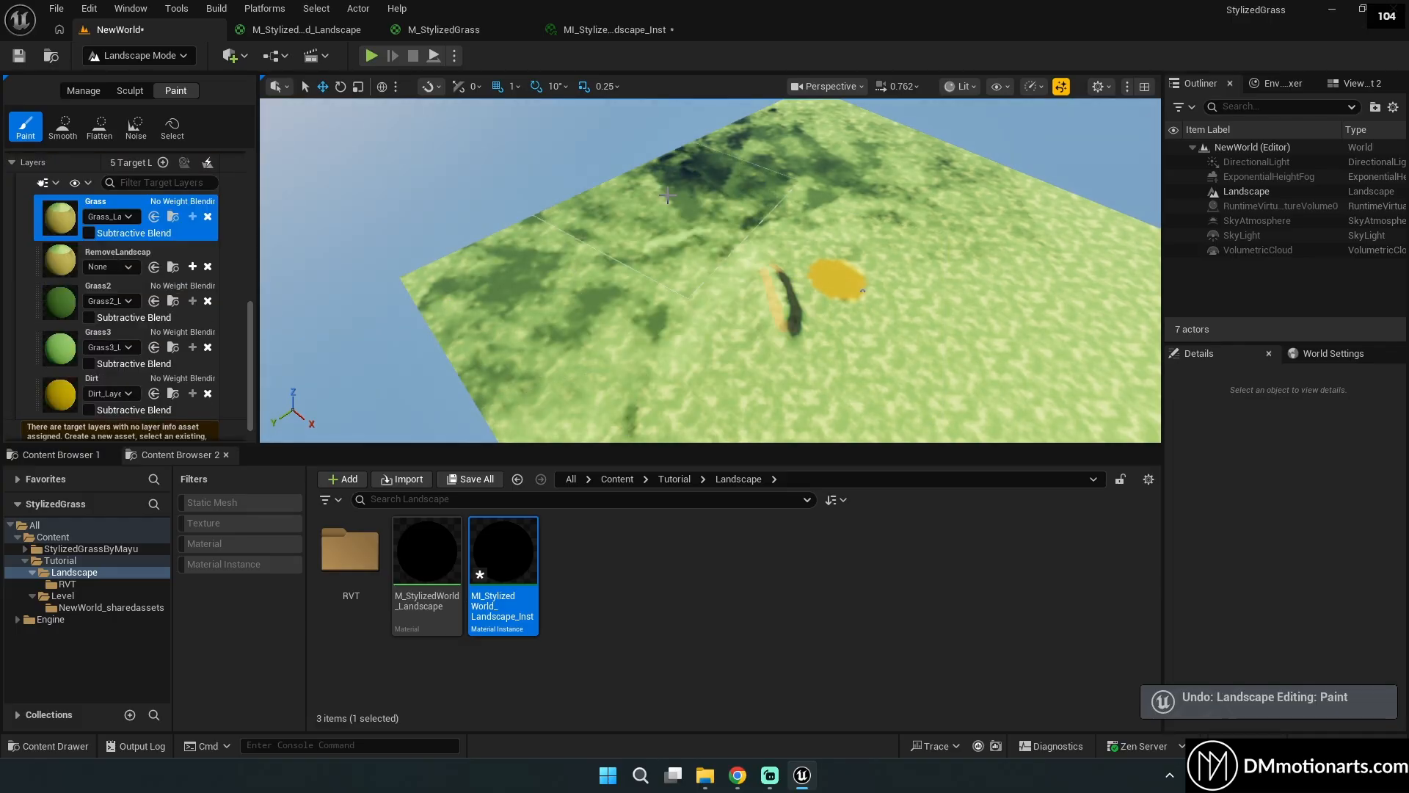
Lower the paint brush's Tool Strength to about 0.31.
right_drag(945, 199, 1068, 176)
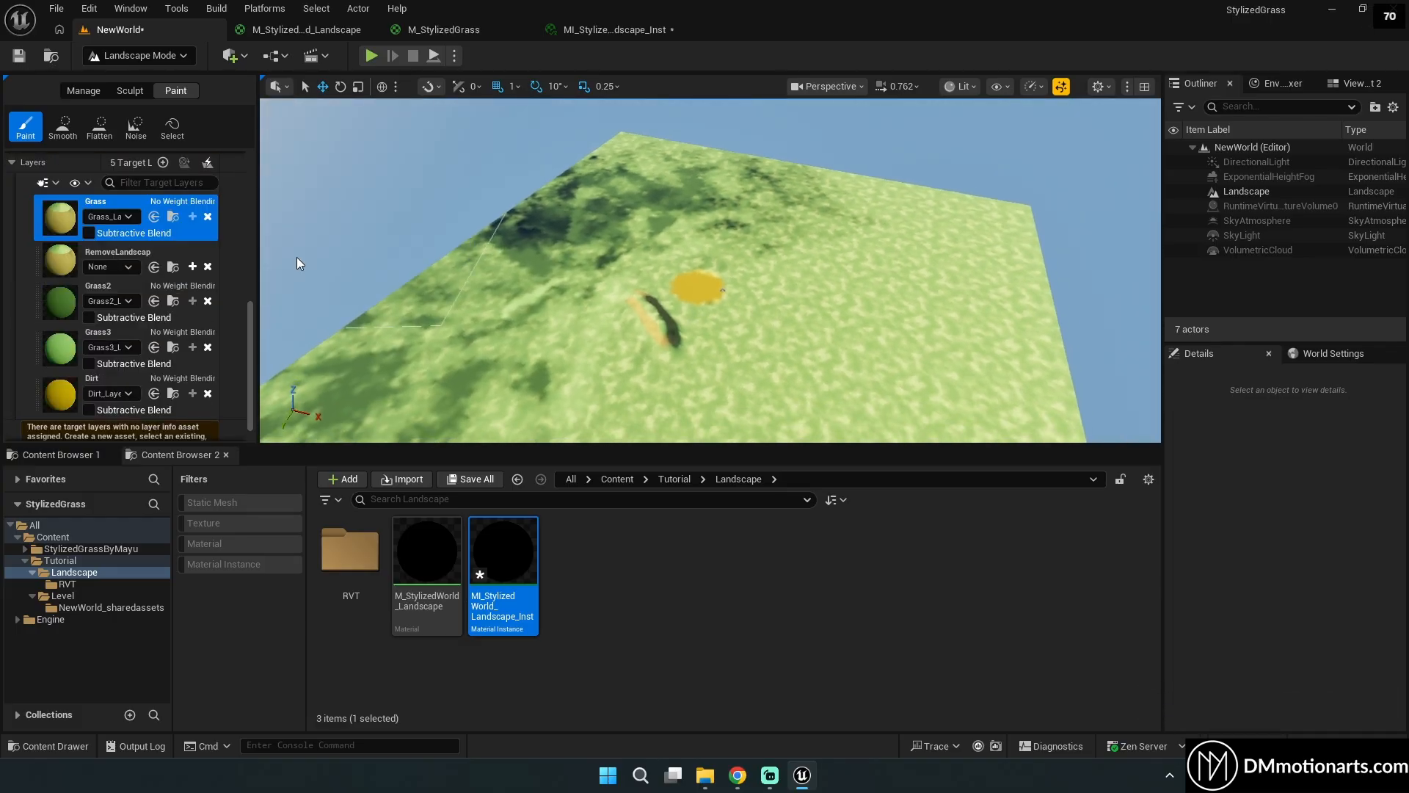
scroll(59, 229, up, 8)
scroll(59, 232, up, 4)
scroll(77, 289, up, 3)
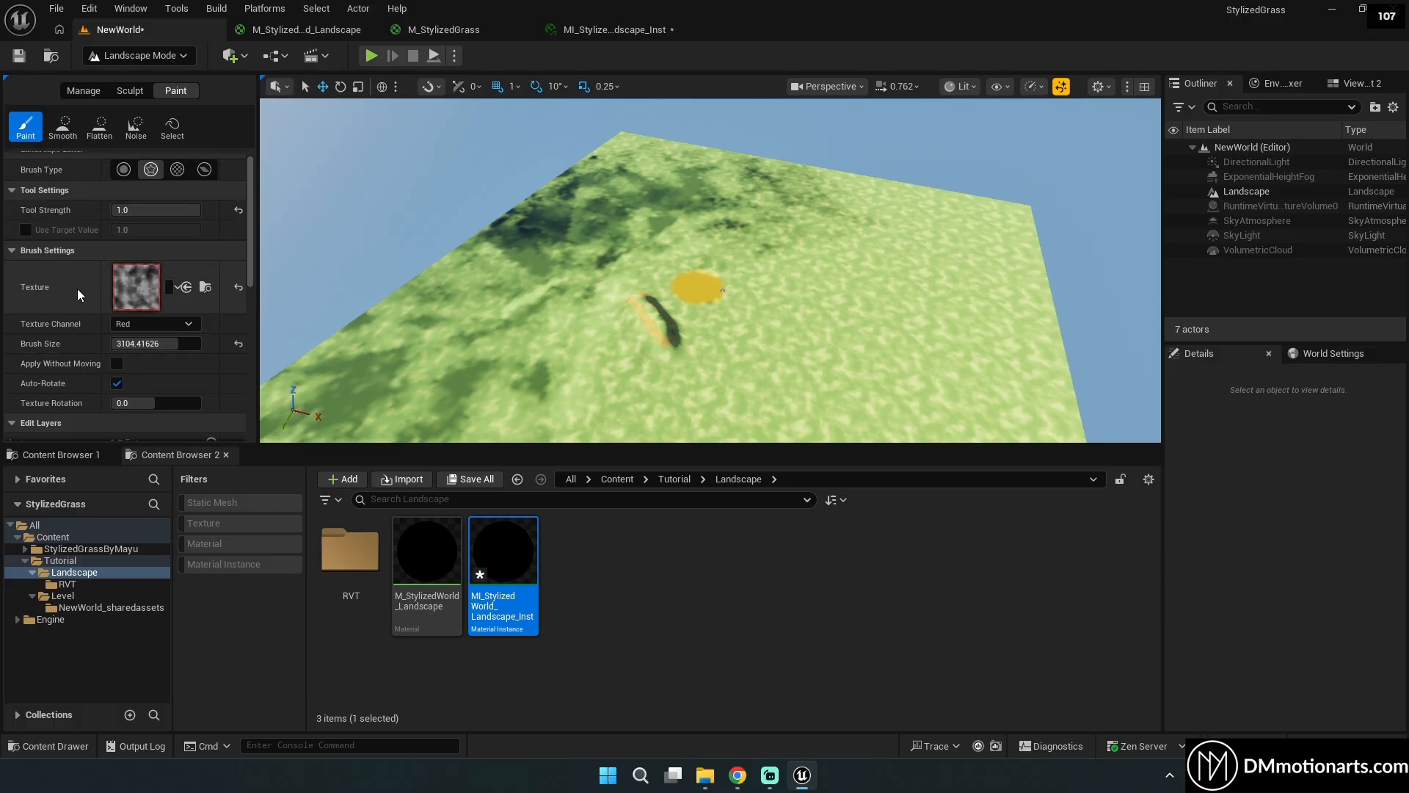
drag(168, 221, 154, 221)
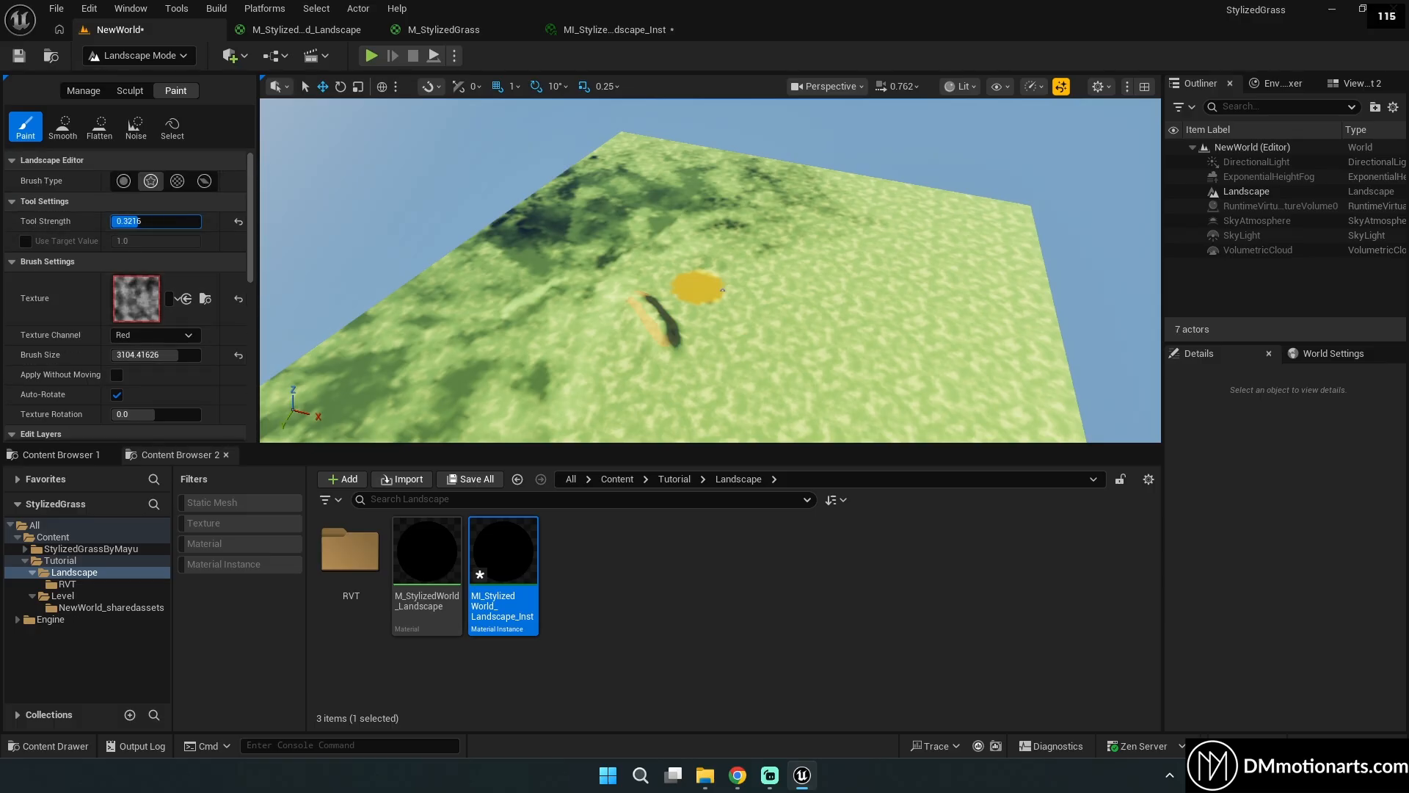
Paint Grass2 broadly over the remaining open area of the landscape with the weaker alpha brush.
right_drag(650, 239, 592, 242)
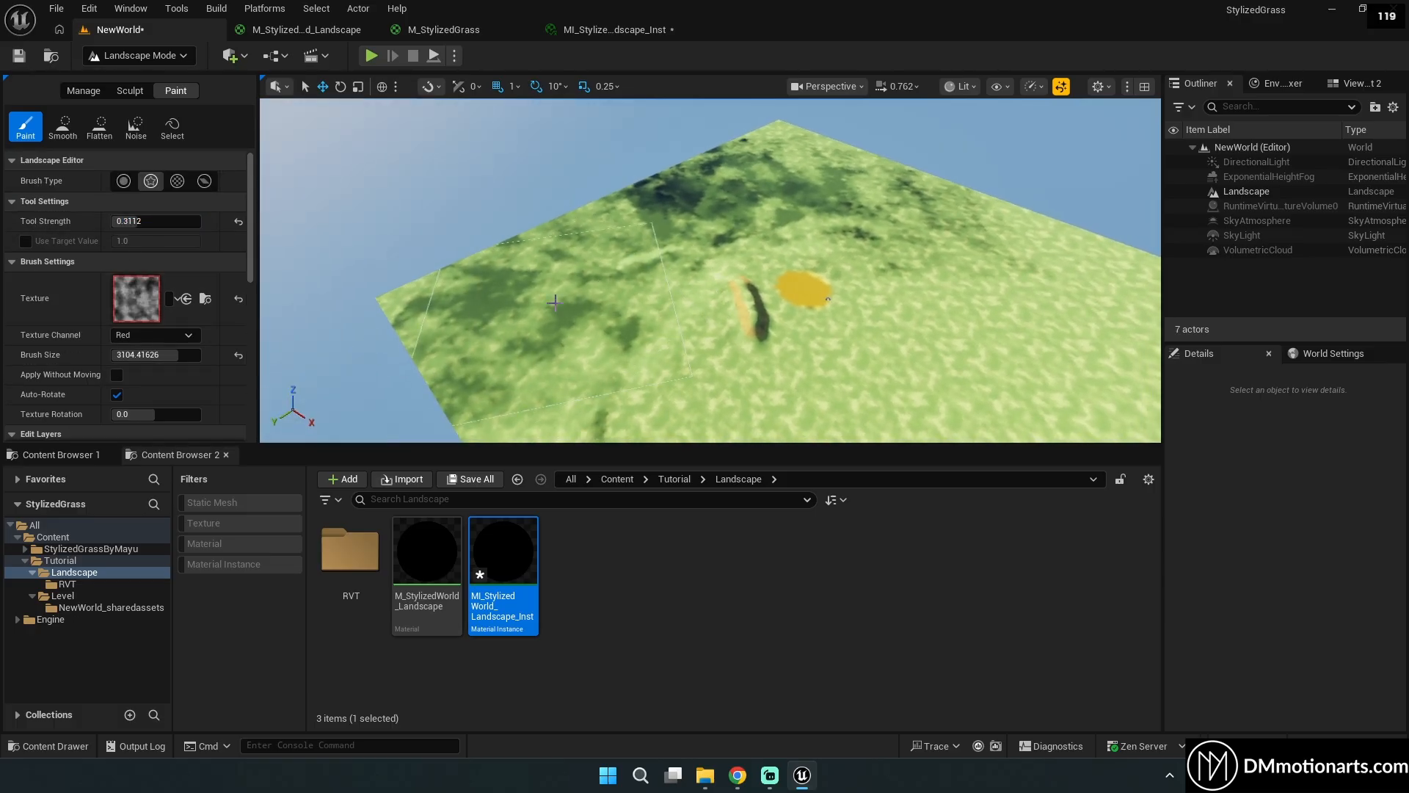
click(826, 160)
right_drag(1019, 261, 1086, 290)
scroll(83, 326, down, 5)
scroll(87, 330, down, 6)
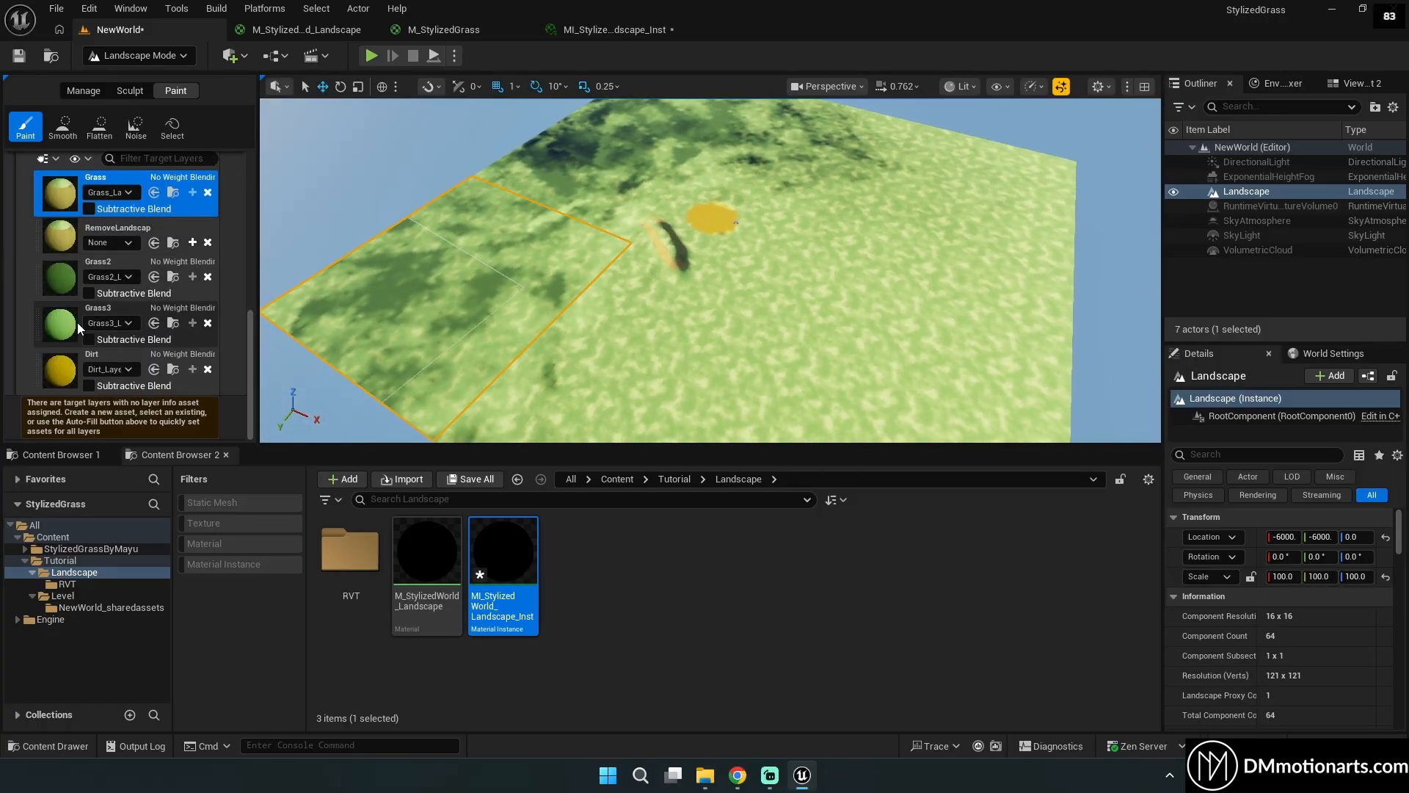
click(71, 276)
right_drag(671, 304, 664, 336)
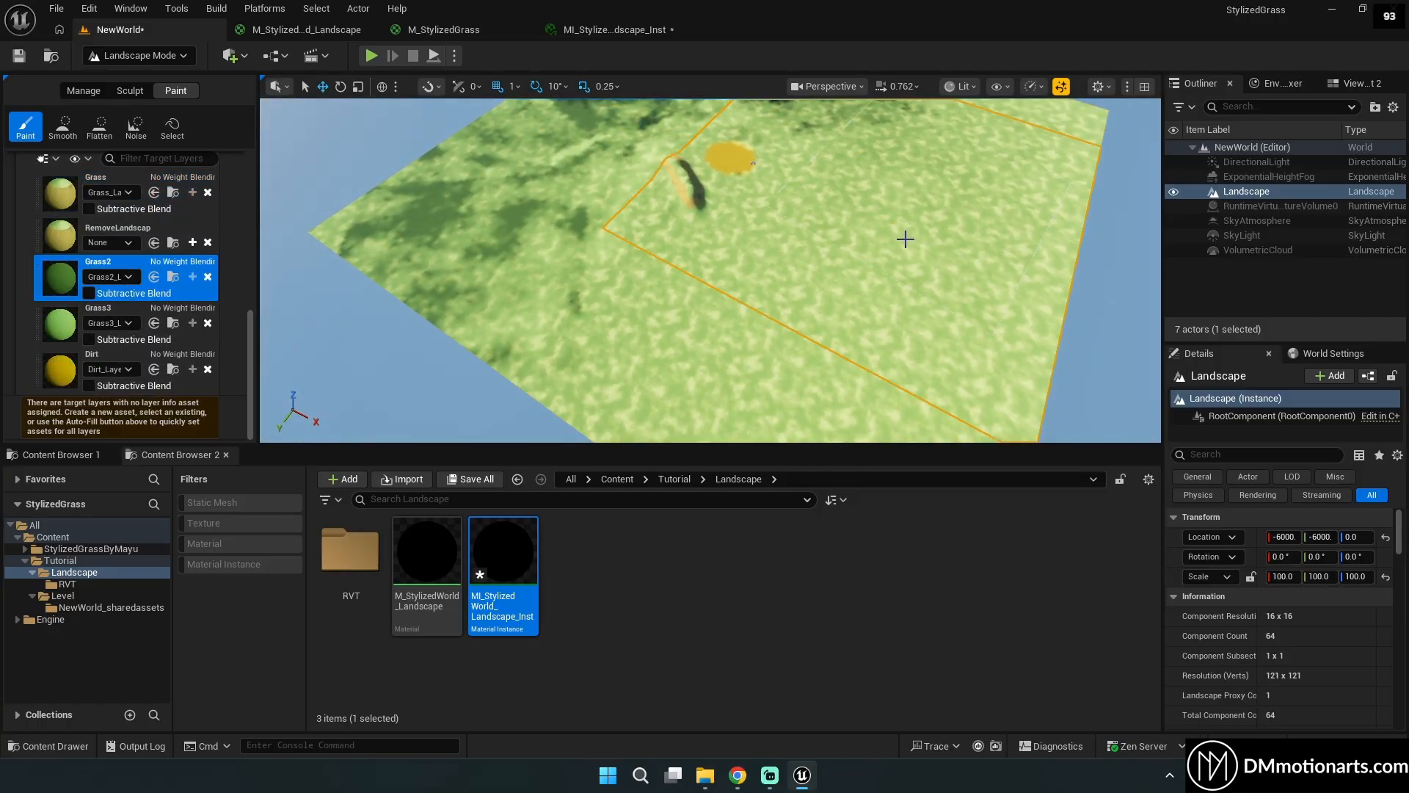
right_drag(905, 239, 751, 402)
right_drag(869, 280, 637, 219)
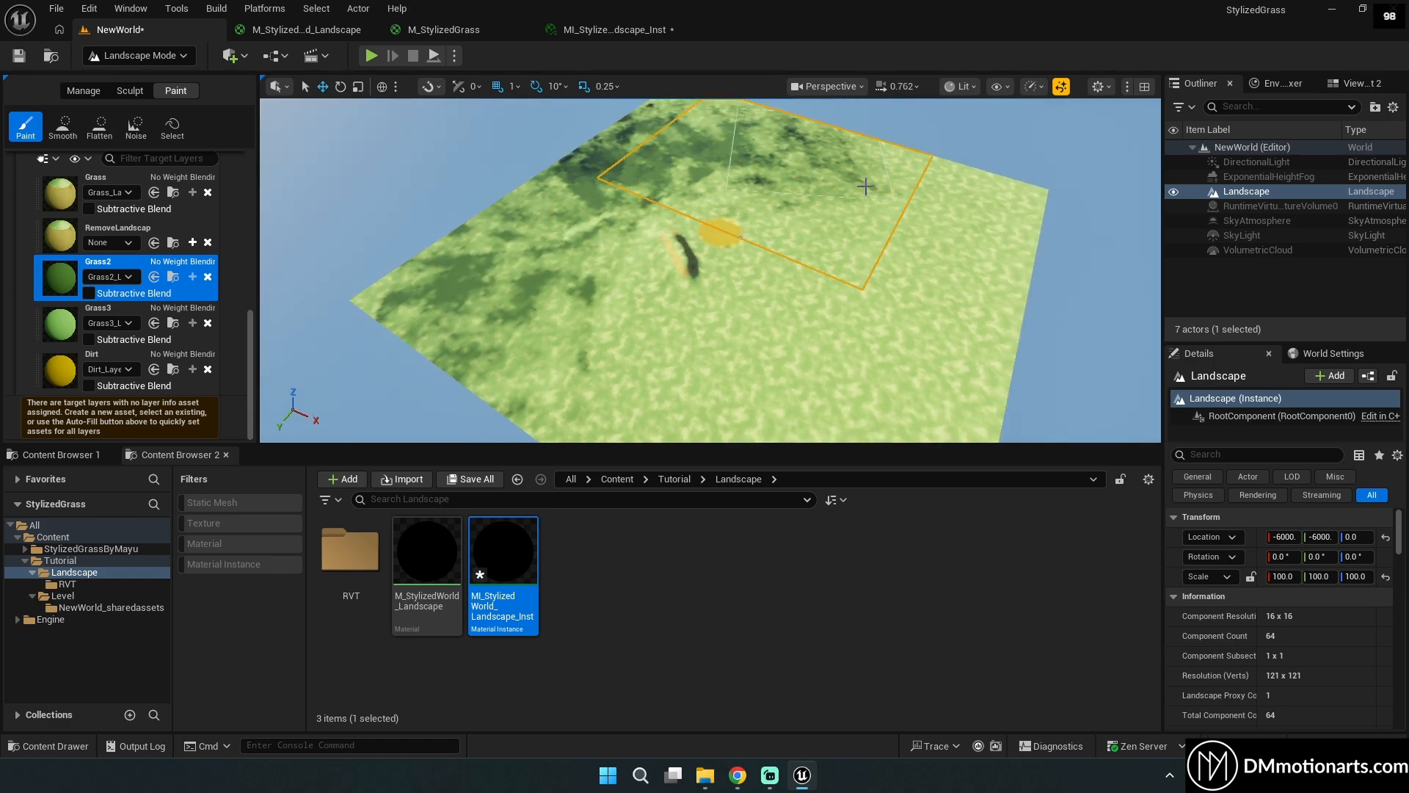
right_drag(689, 301, 723, 328)
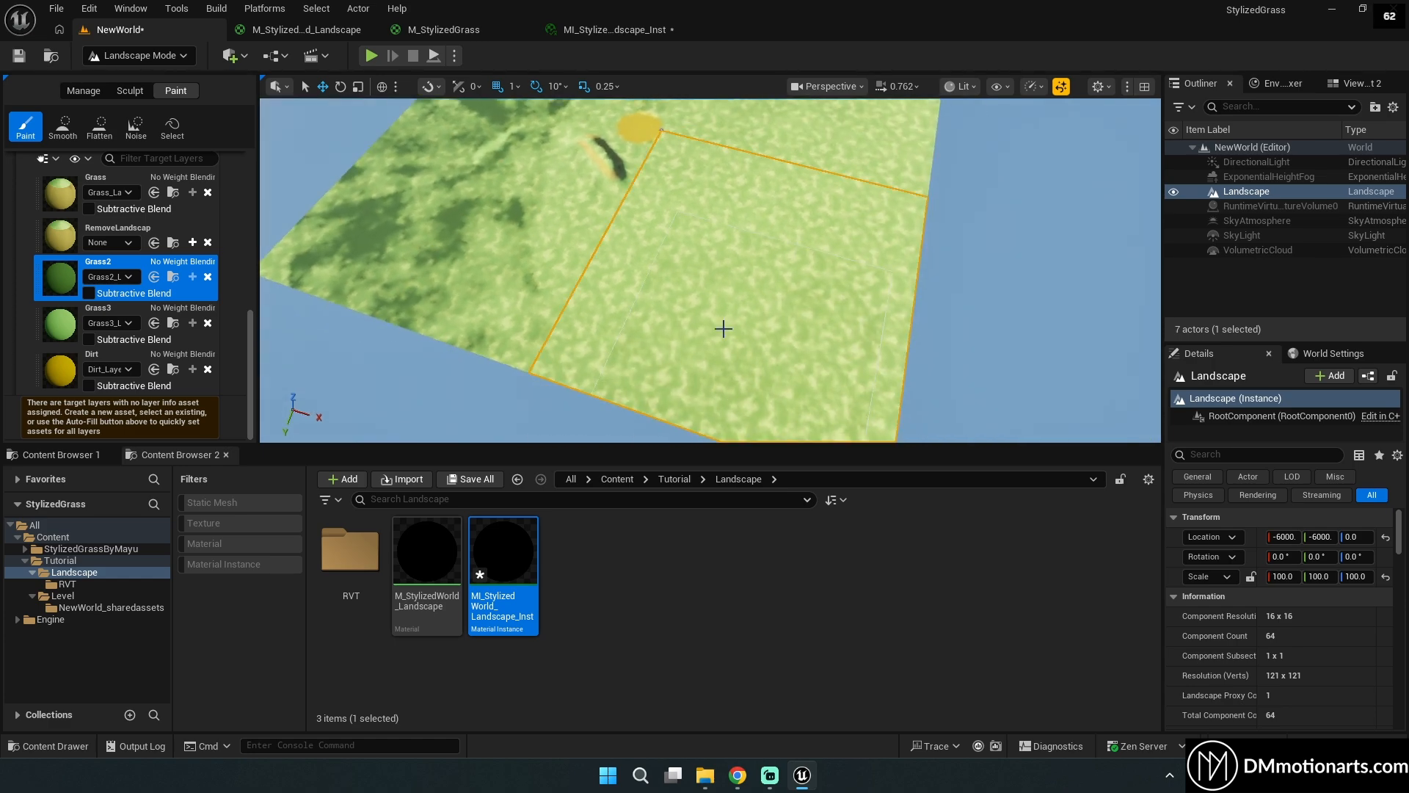
right_drag(869, 188, 826, 240)
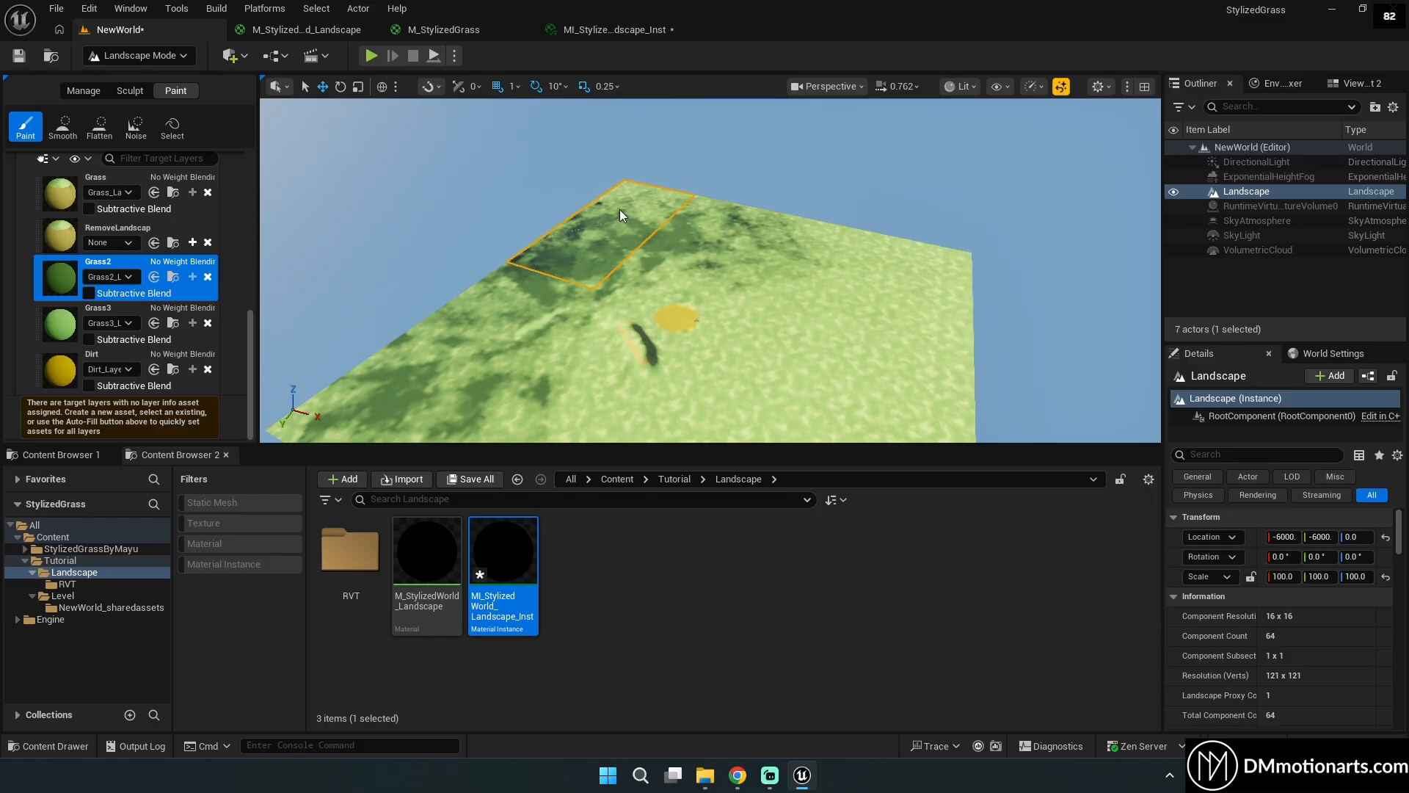
right_drag(406, 368, 628, 260)
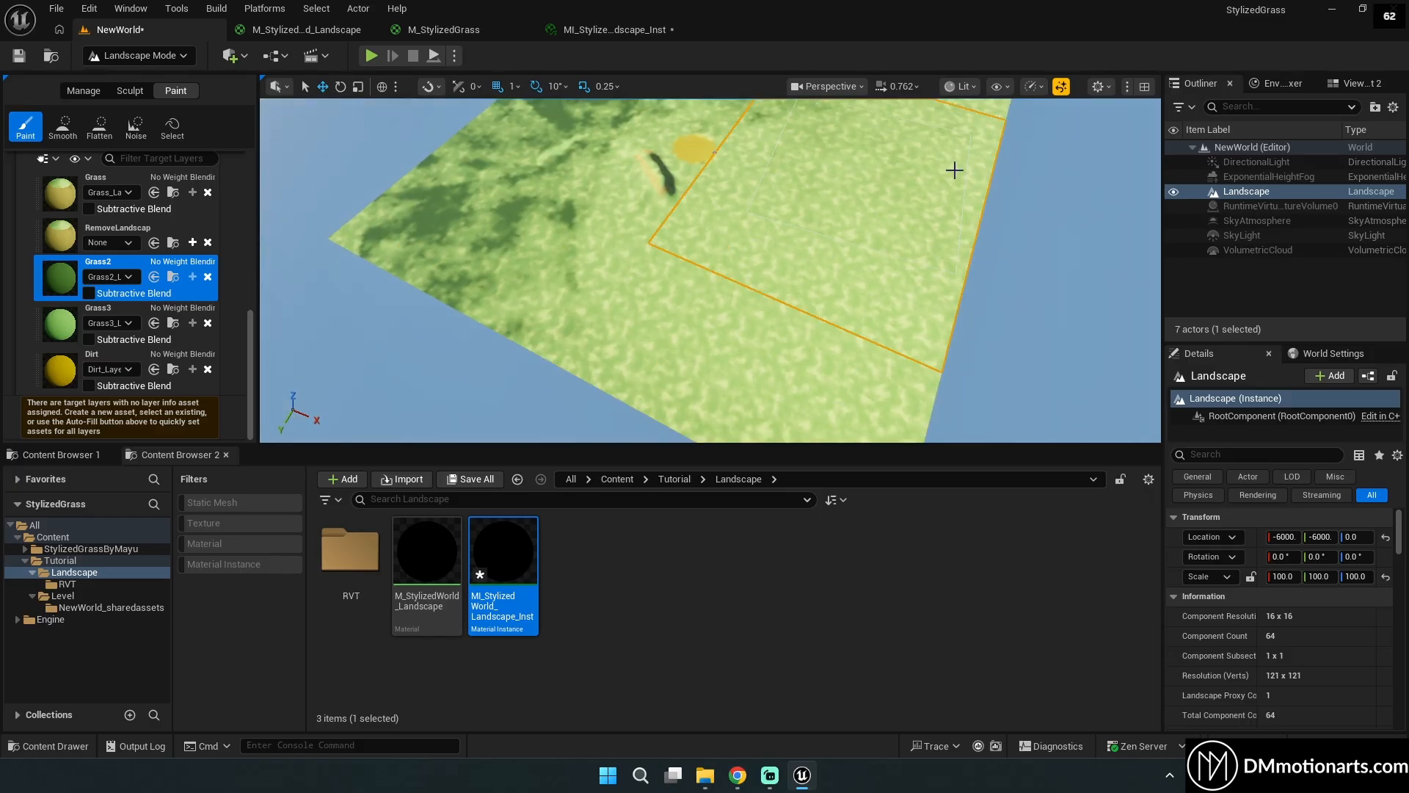
right_drag(954, 170, 925, 243)
right_drag(557, 310, 520, 385)
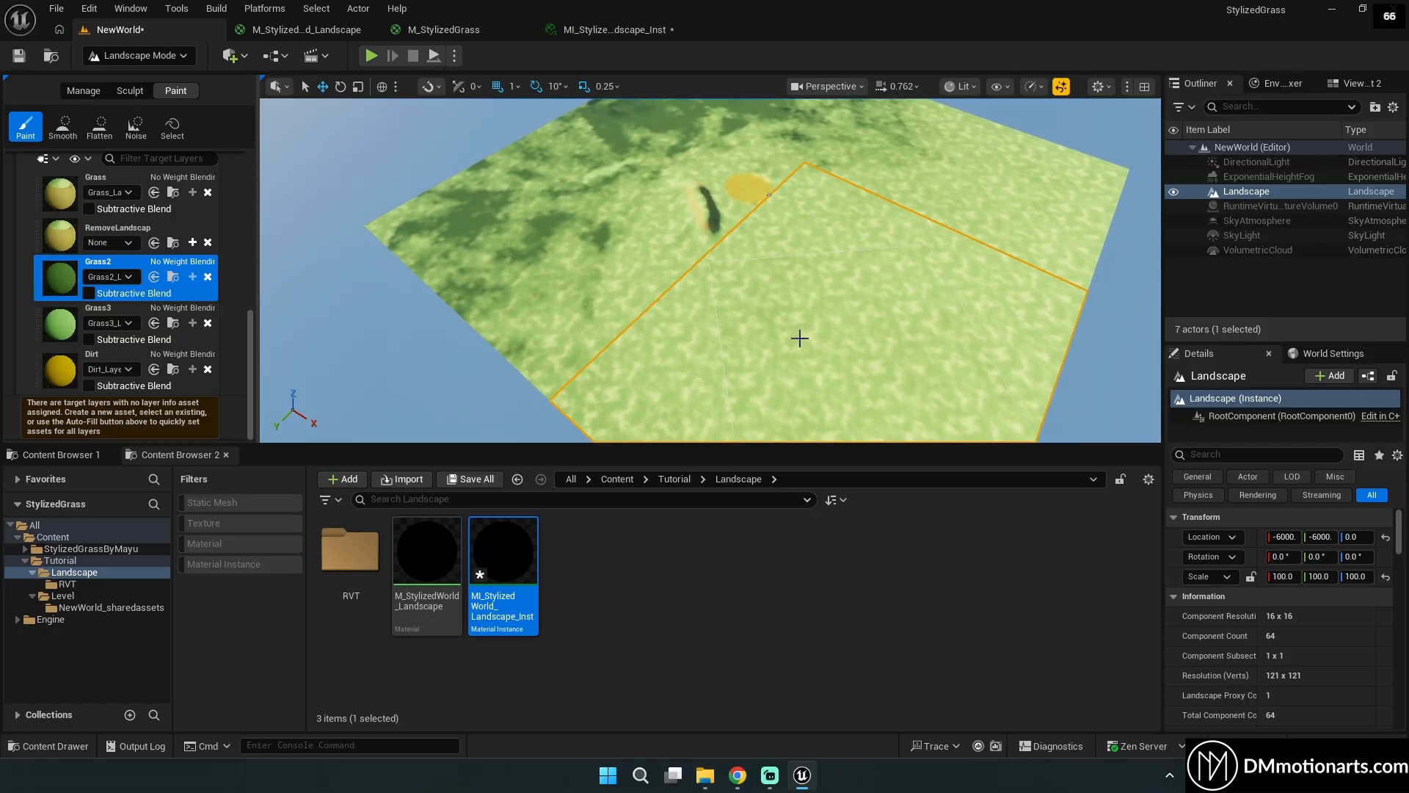
Erase Grass softly over the middle and near side of the landscape to reveal Grass2 underneath.
click(62, 198)
right_drag(588, 308, 606, 270)
right_drag(698, 324, 709, 327)
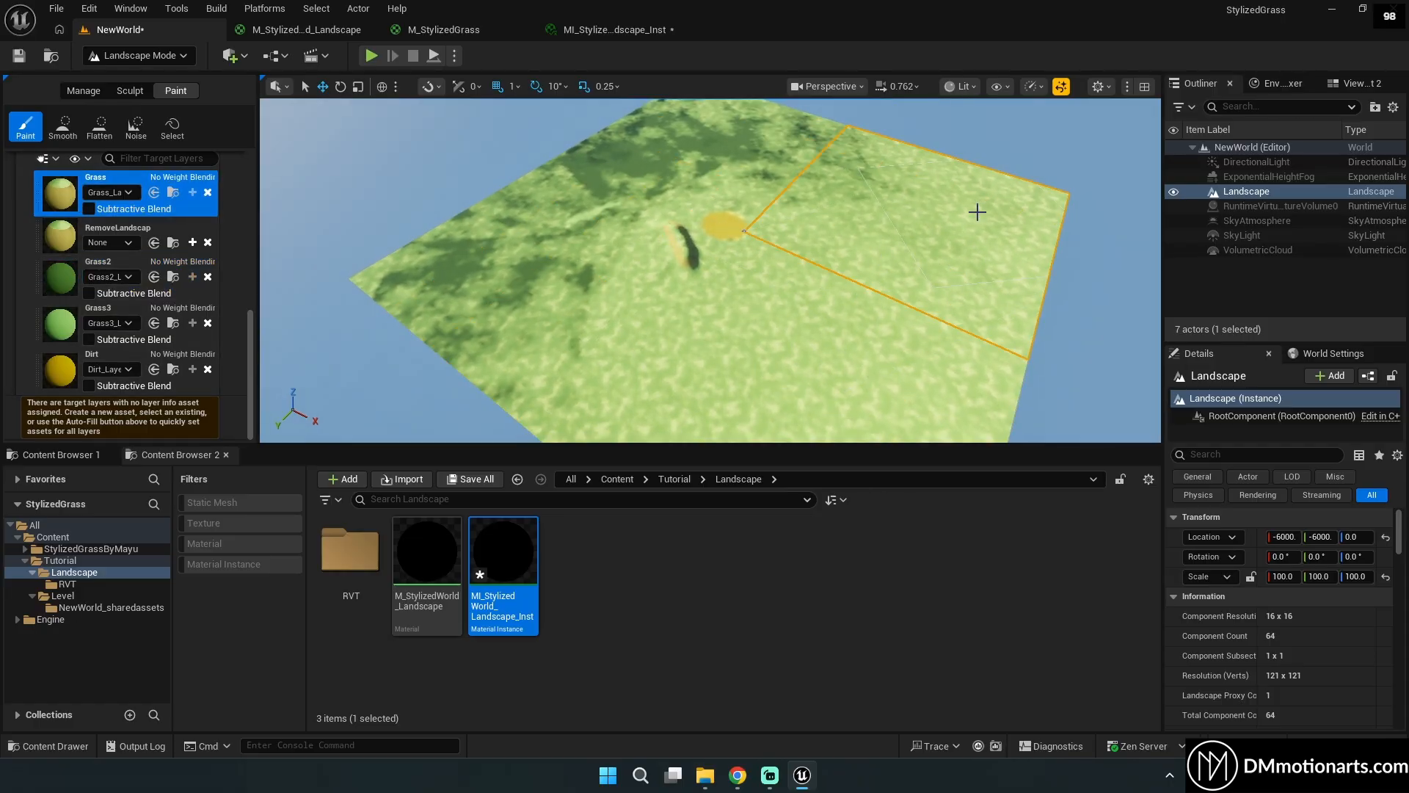
mouse_move(931, 314)
mouse_down()
mouse_move(651, 374)
mouse_move(723, 353)
mouse_move(802, 259)
mouse_up()
Set the Tool Strength to about 0.52 and erase more Grass patches across the near side of the landscape.
scroll(151, 252, up, 5)
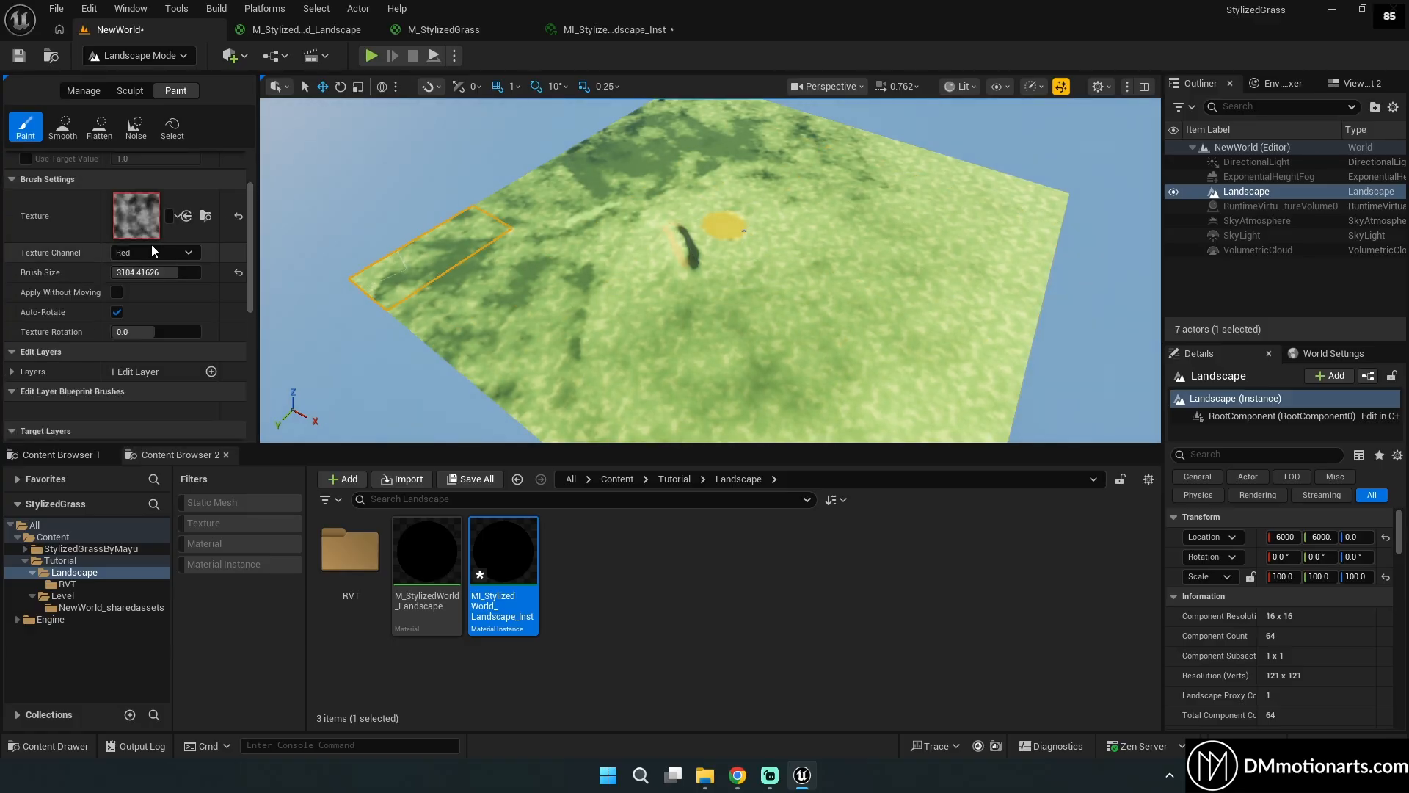
scroll(146, 272, up, 2)
click(154, 186)
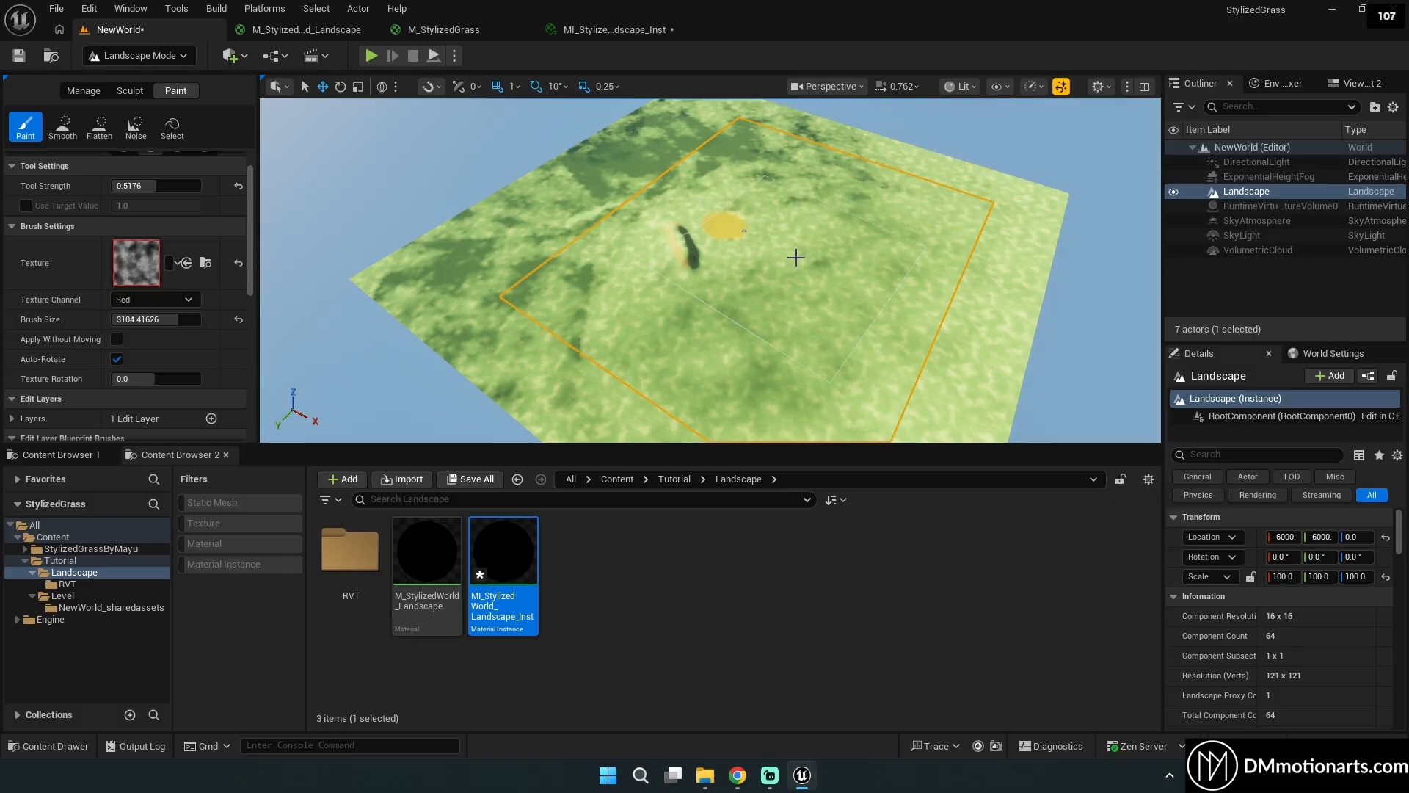
mouse_move(796, 257)
mouse_down()
mouse_move(997, 230)
mouse_move(966, 318)
mouse_up()
right_drag(946, 323, 939, 396)
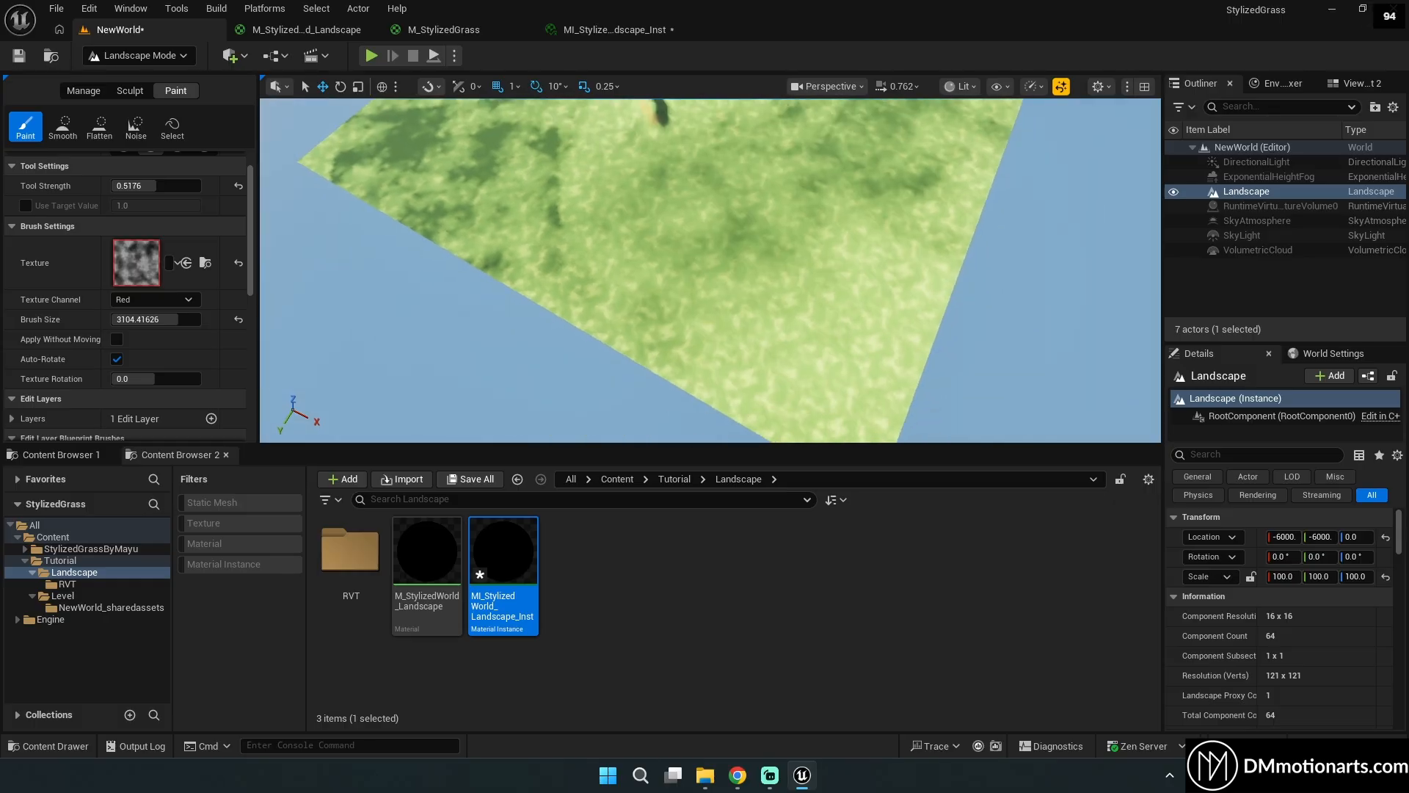
mouse_move(768, 346)
mouse_down()
mouse_move(639, 289)
mouse_move(681, 253)
mouse_up()
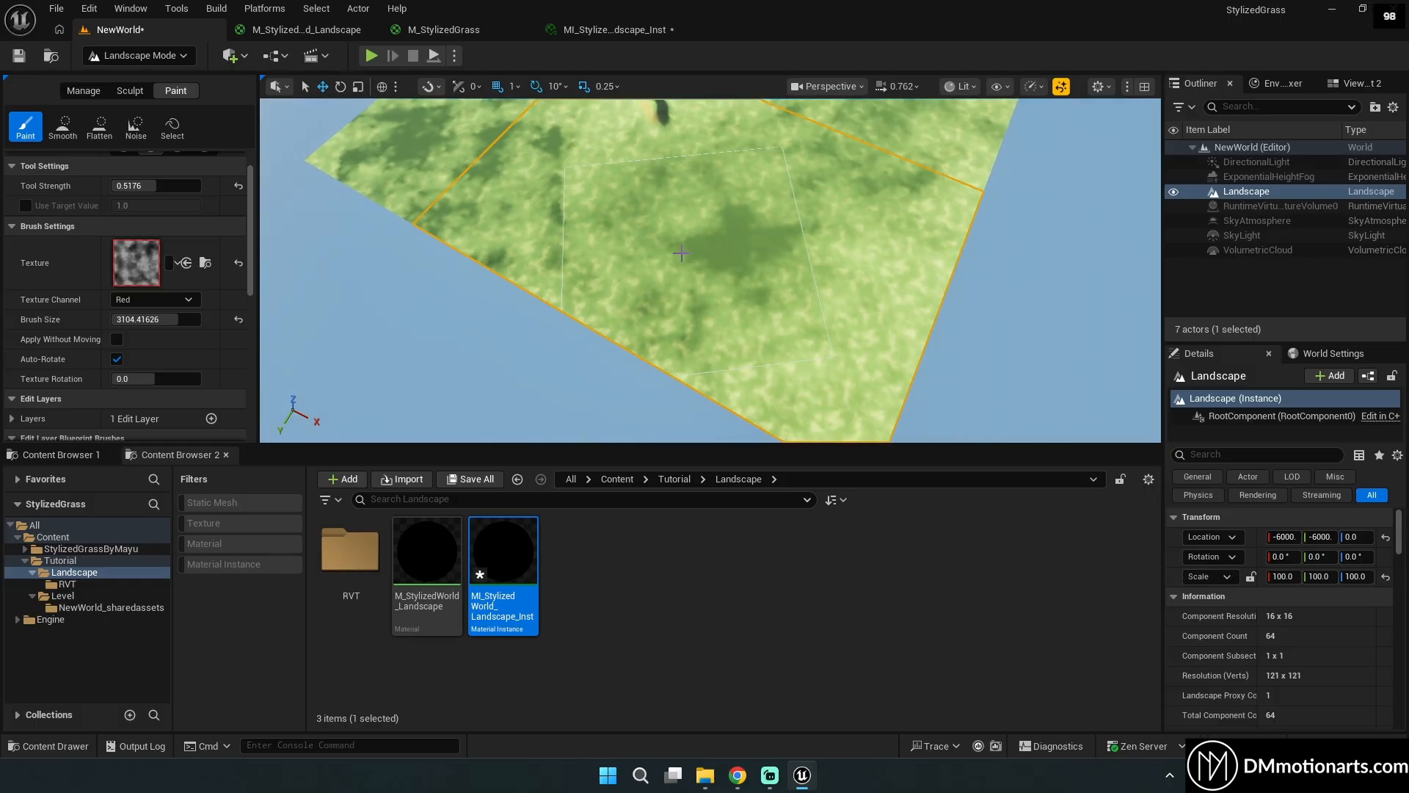
drag(754, 306, 646, 220)
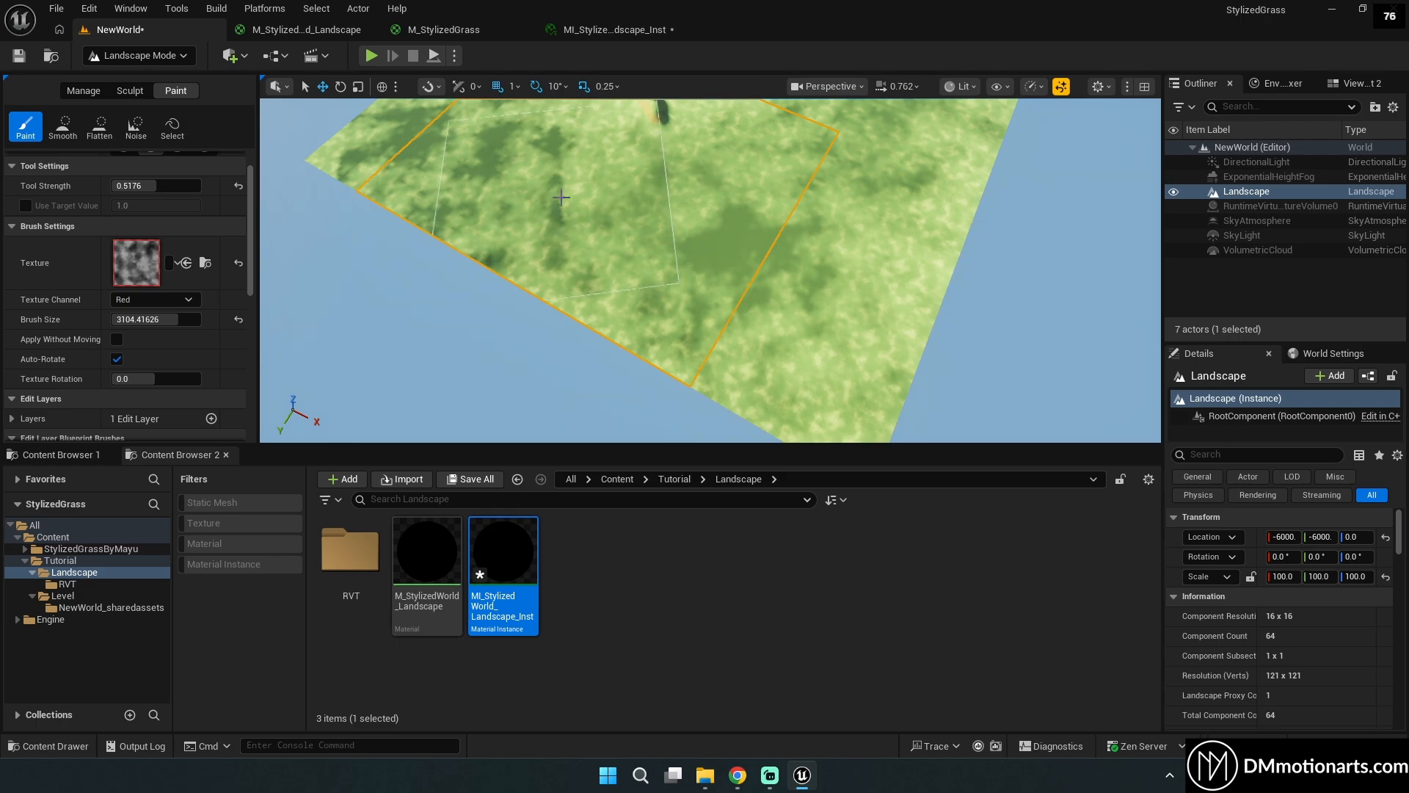
Erase more Grass patches across the far side of the landscape with the alpha brush.
right_drag(713, 249, 722, 207)
drag(989, 265, 893, 205)
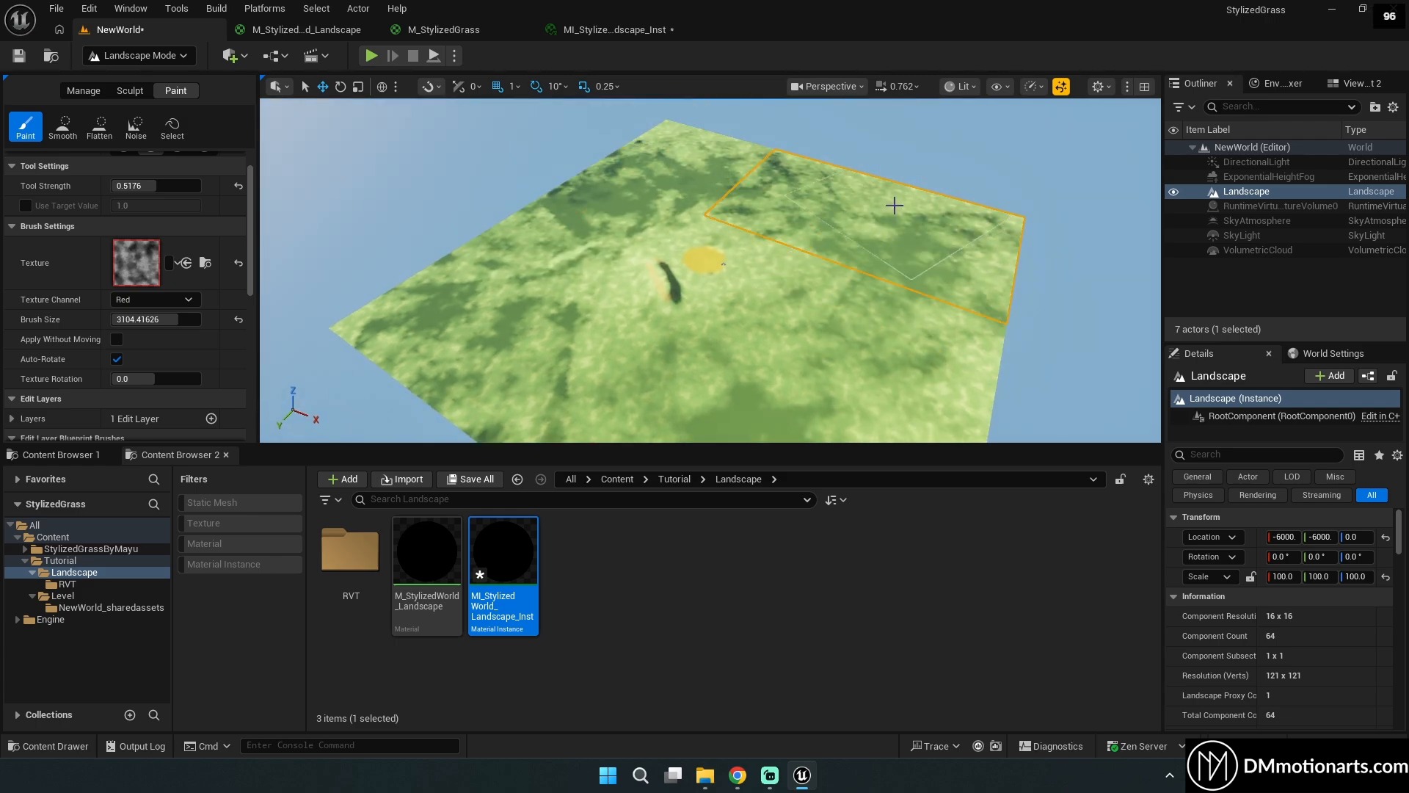
right_drag(895, 209, 884, 213)
Paint Grass2 and Grass alternately across the landscape to even out the hard dark patches.
scroll(64, 321, down, 5)
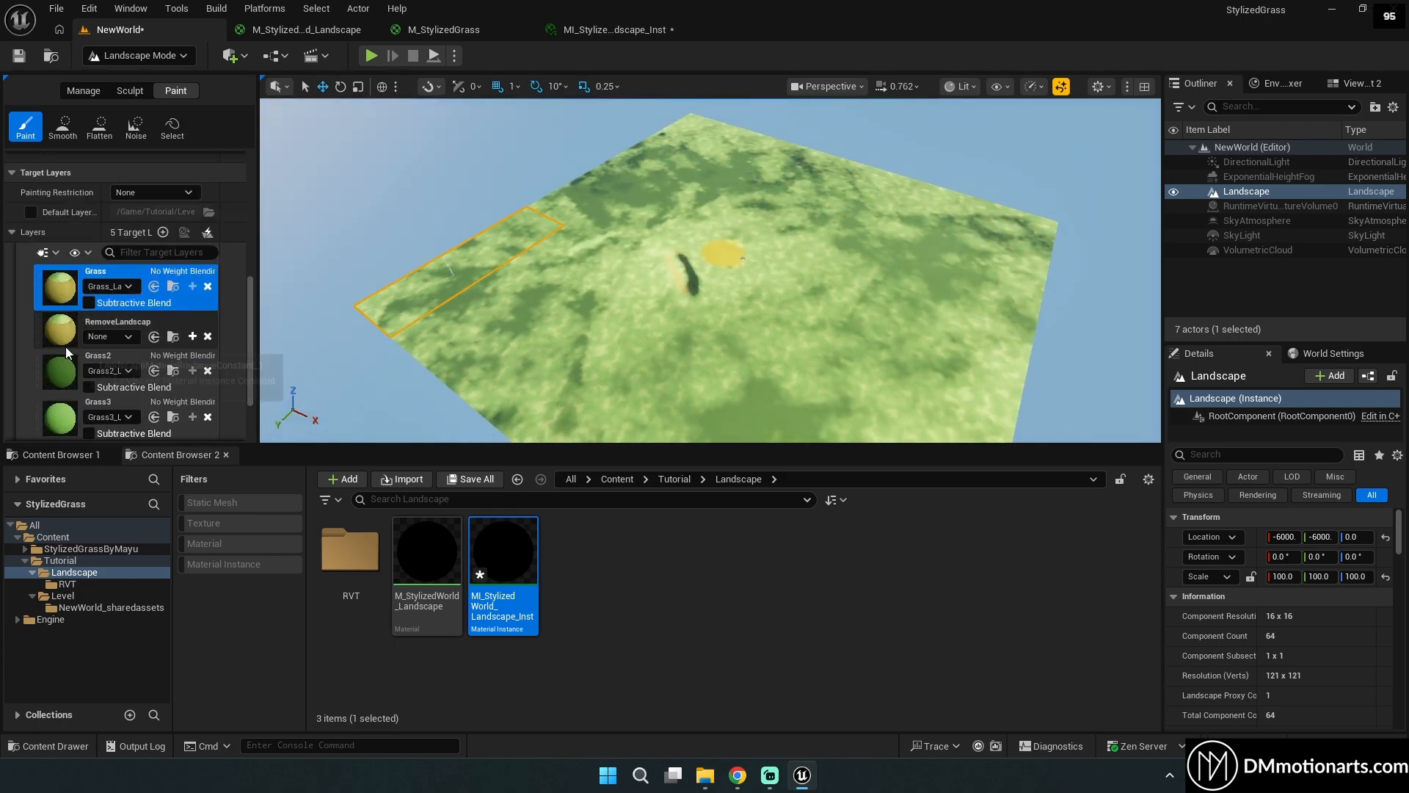
click(75, 324)
right_drag(470, 308, 459, 360)
click(61, 372)
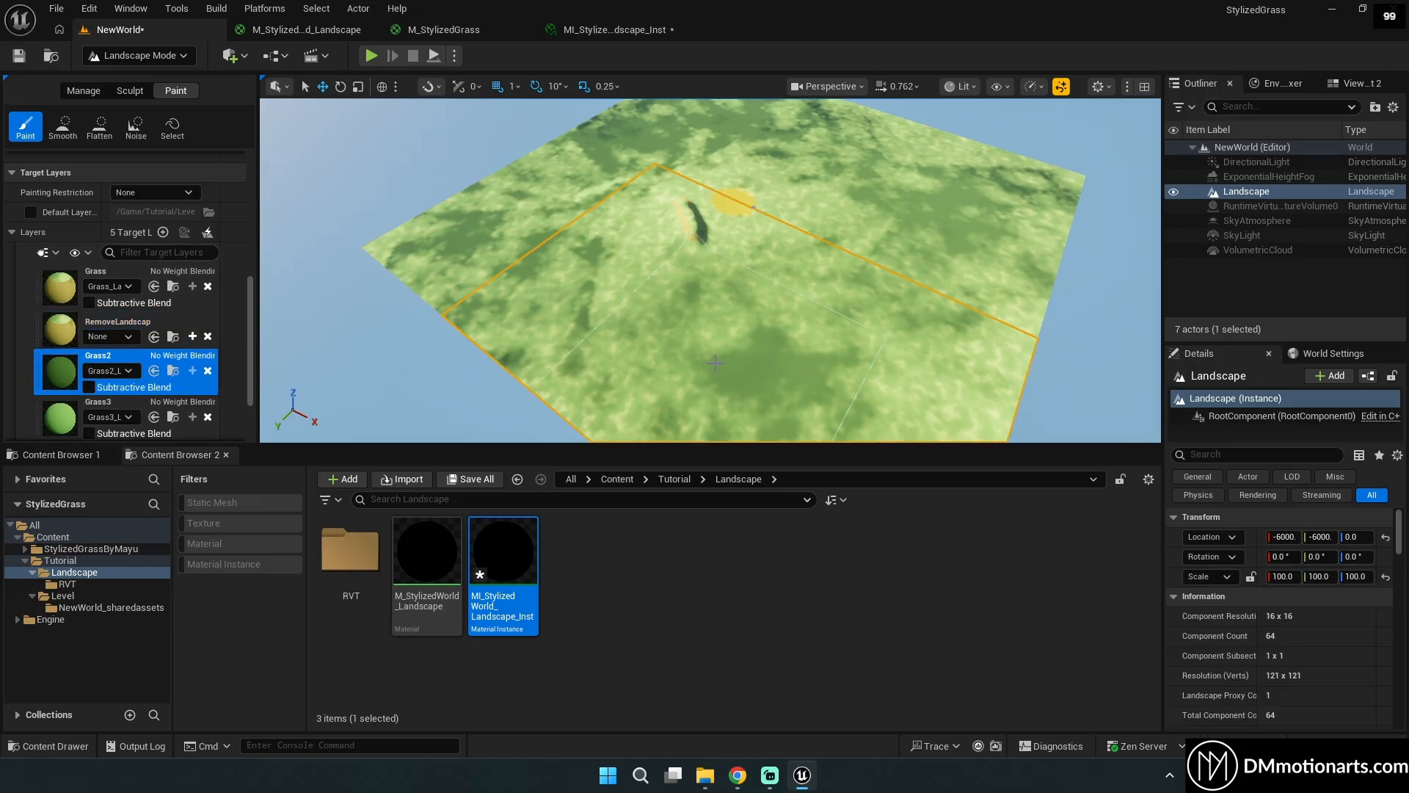
click(61, 287)
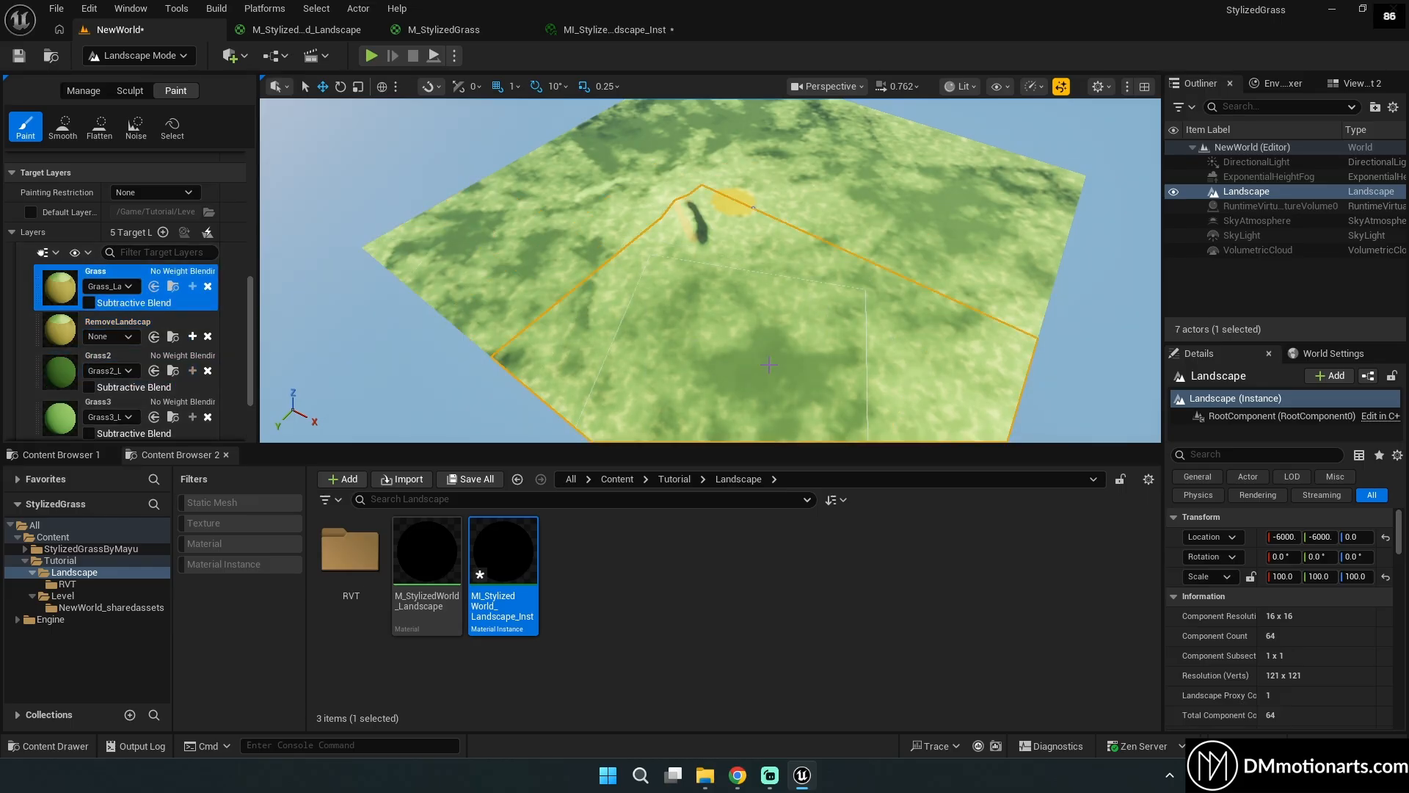
right_drag(1020, 190, 740, 189)
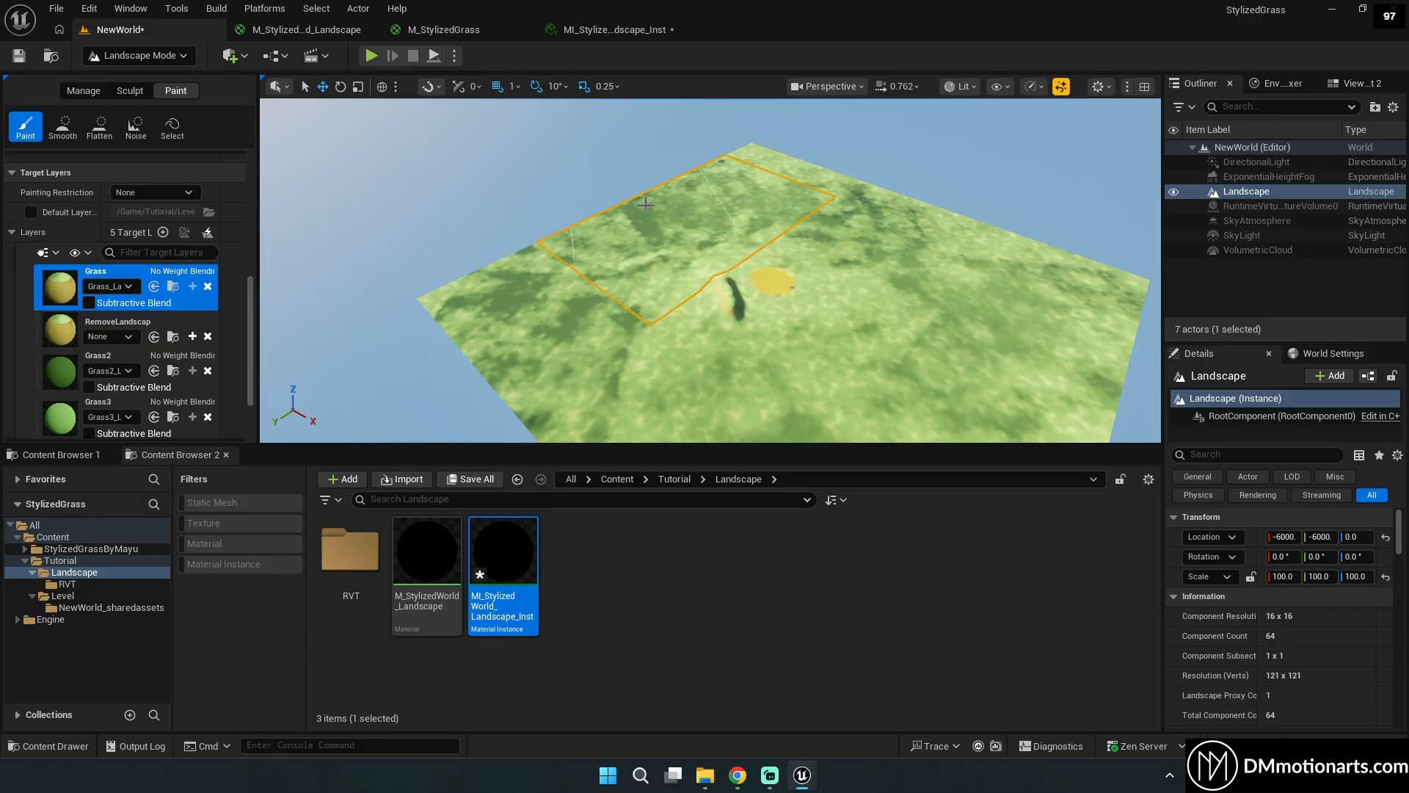
drag(531, 338, 561, 293)
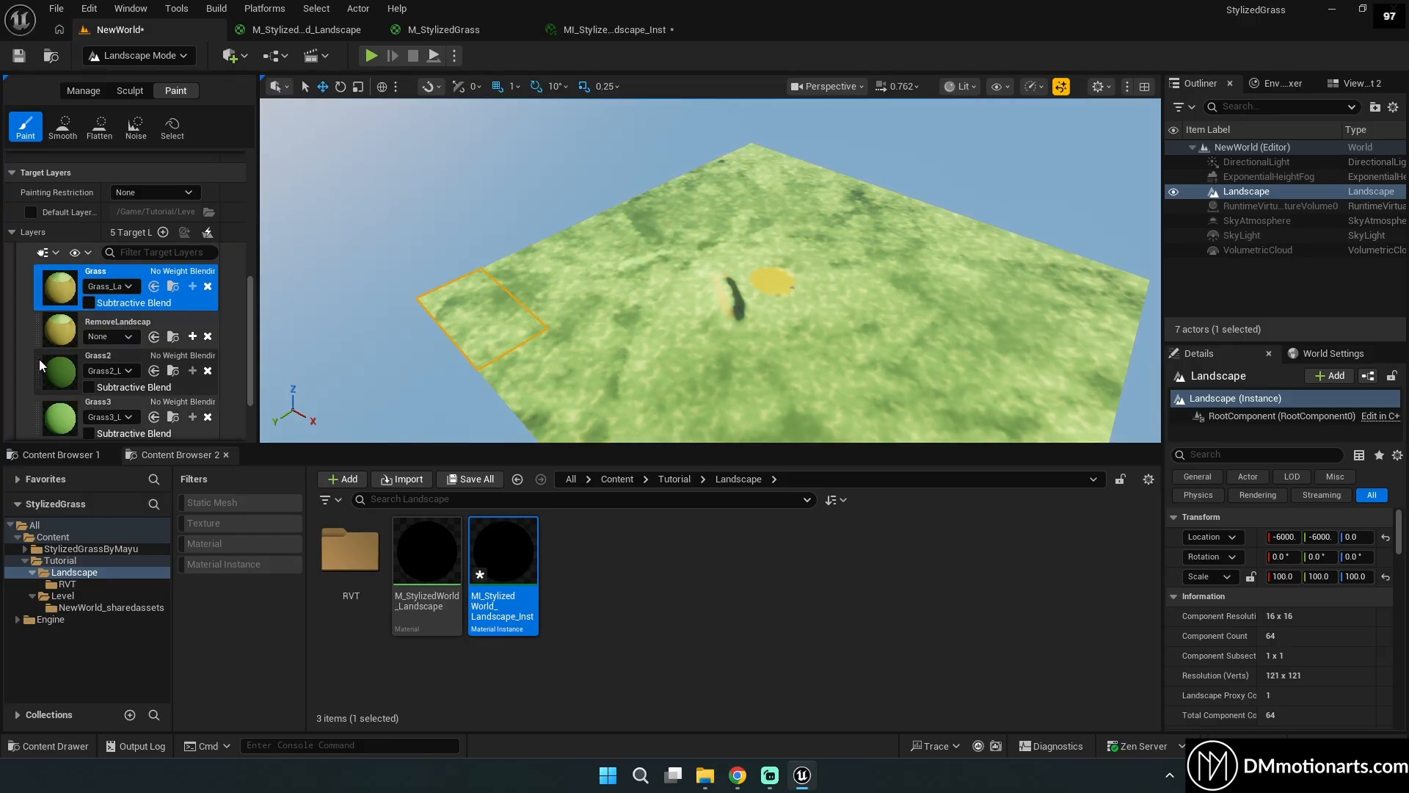
click(59, 369)
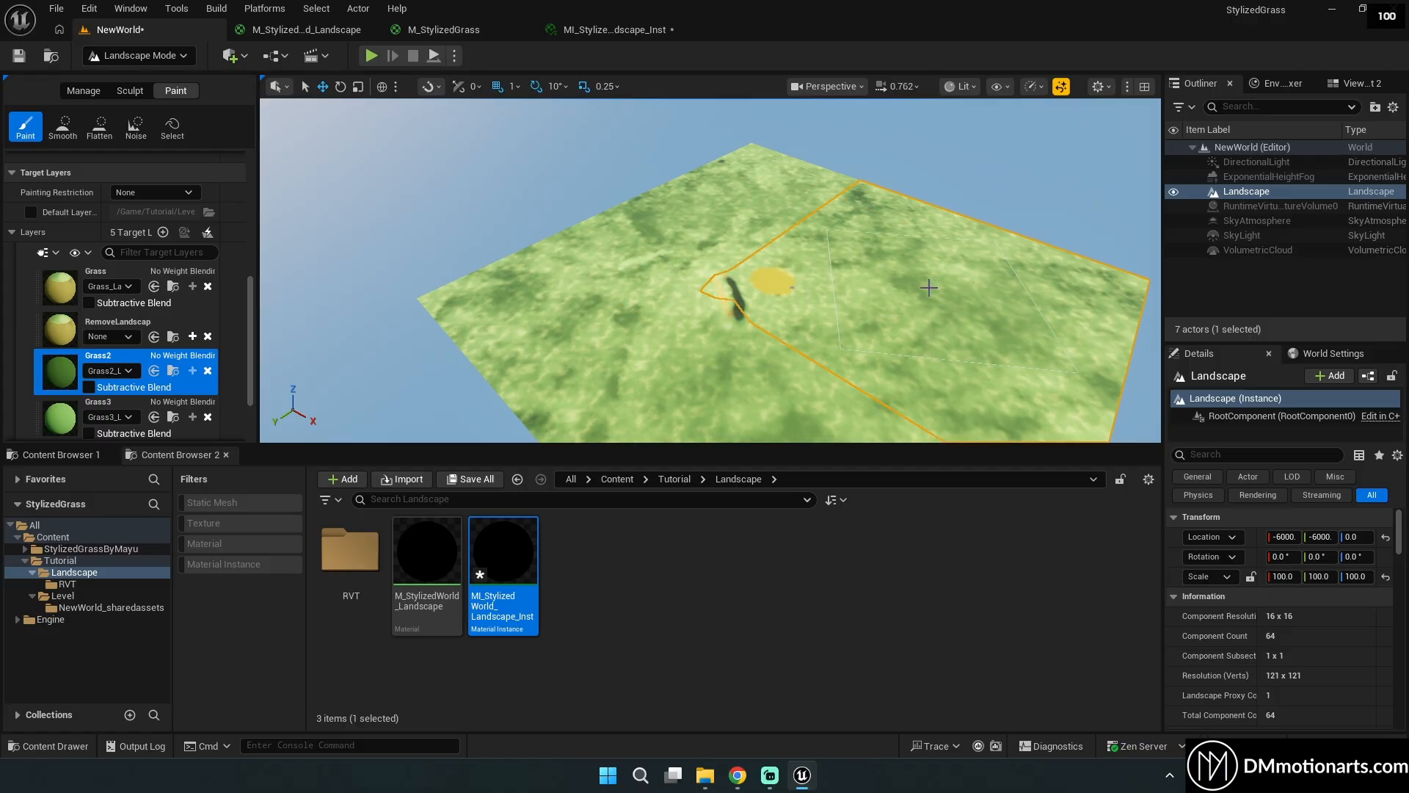
click(59, 286)
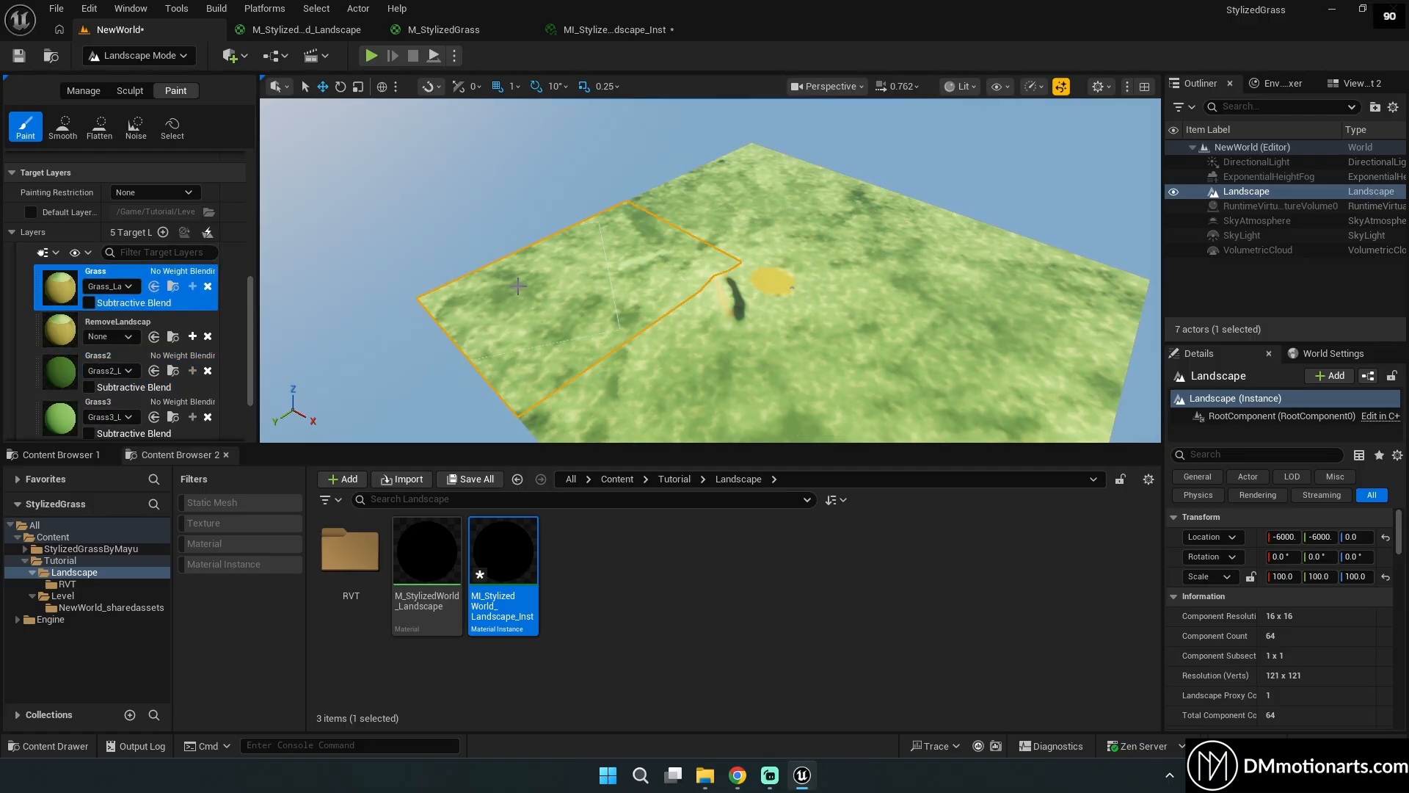
Paint Grass3 lightly over the landscape, undoing the first stroke and softening the patches with an erasing stroke.
scroll(125, 330, down, 2)
click(59, 322)
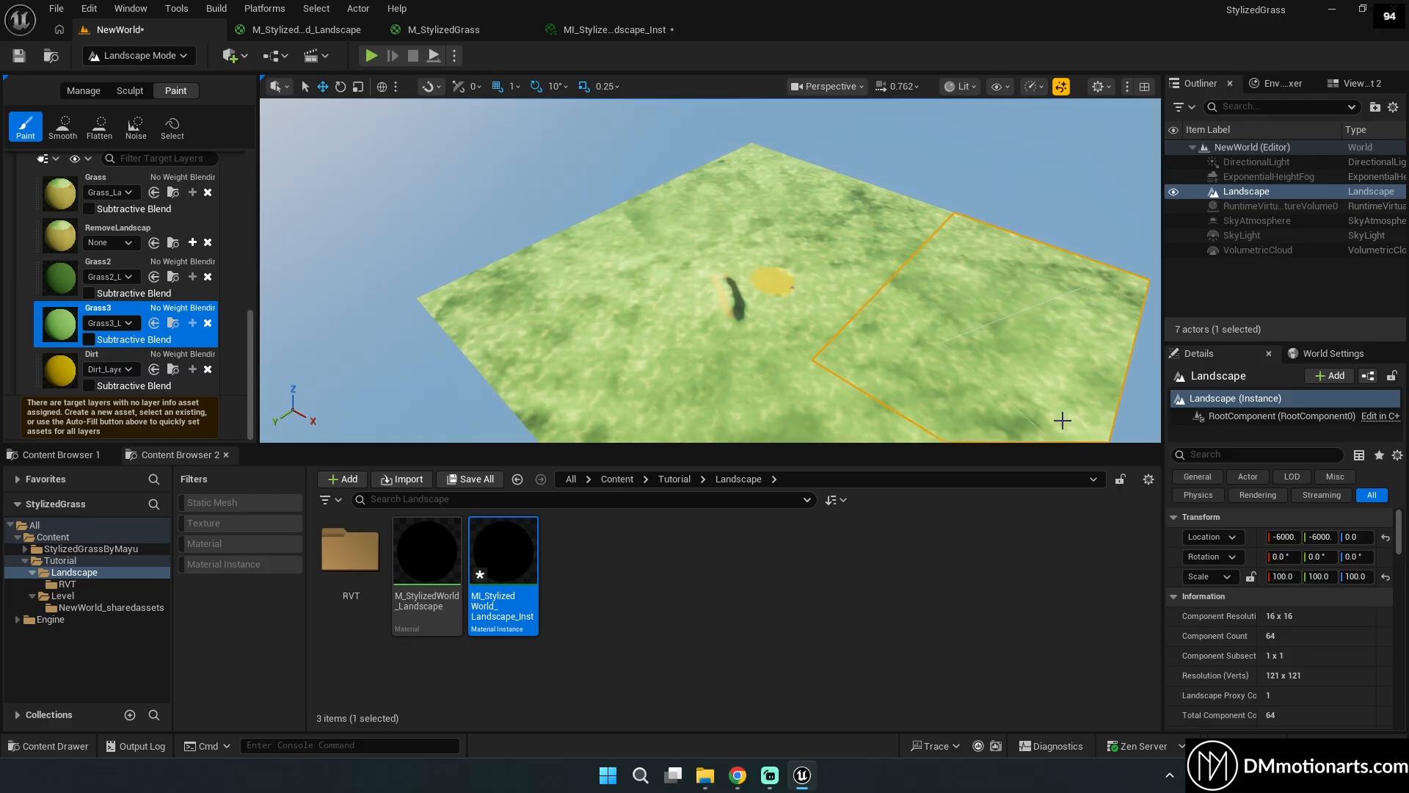
key(ctrl+z)
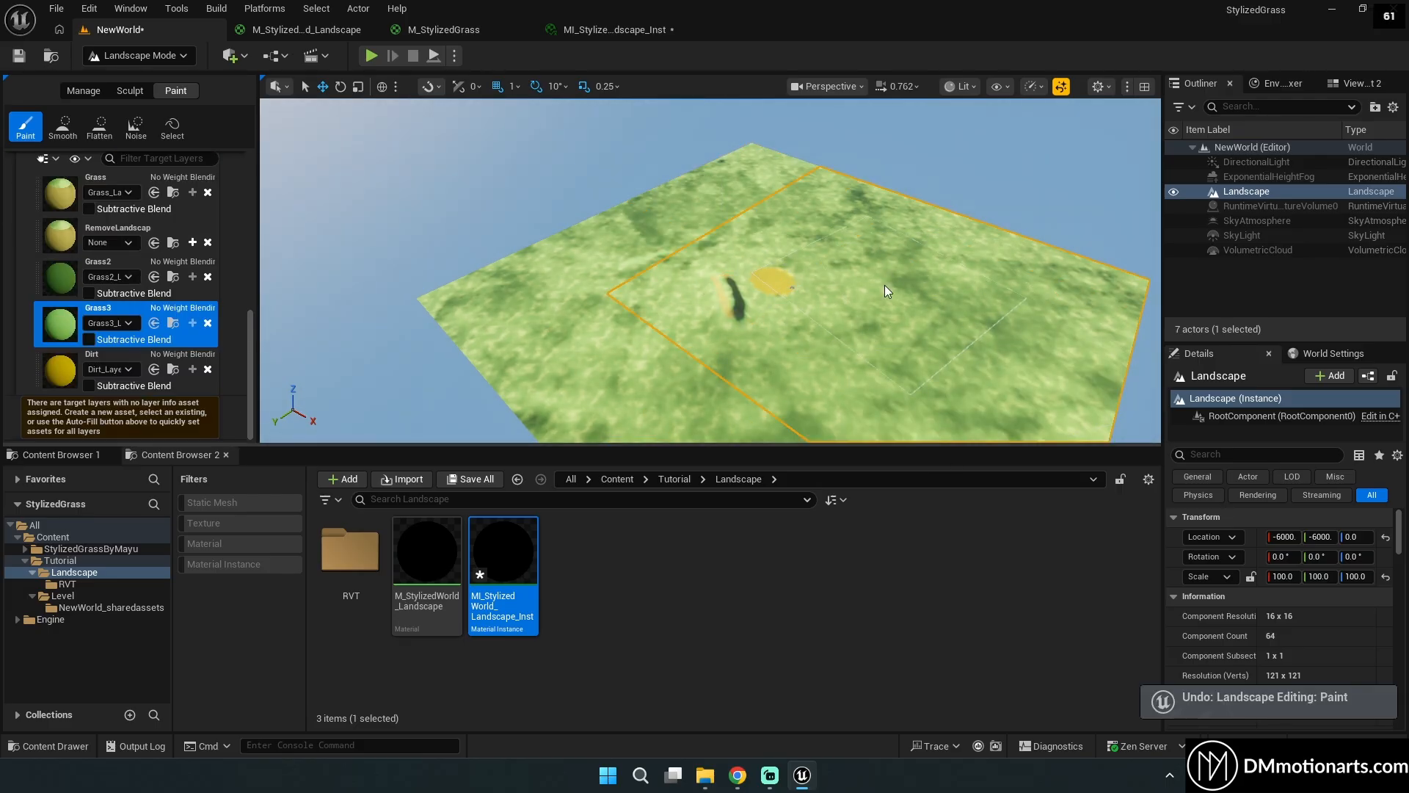
right_drag(883, 285, 906, 311)
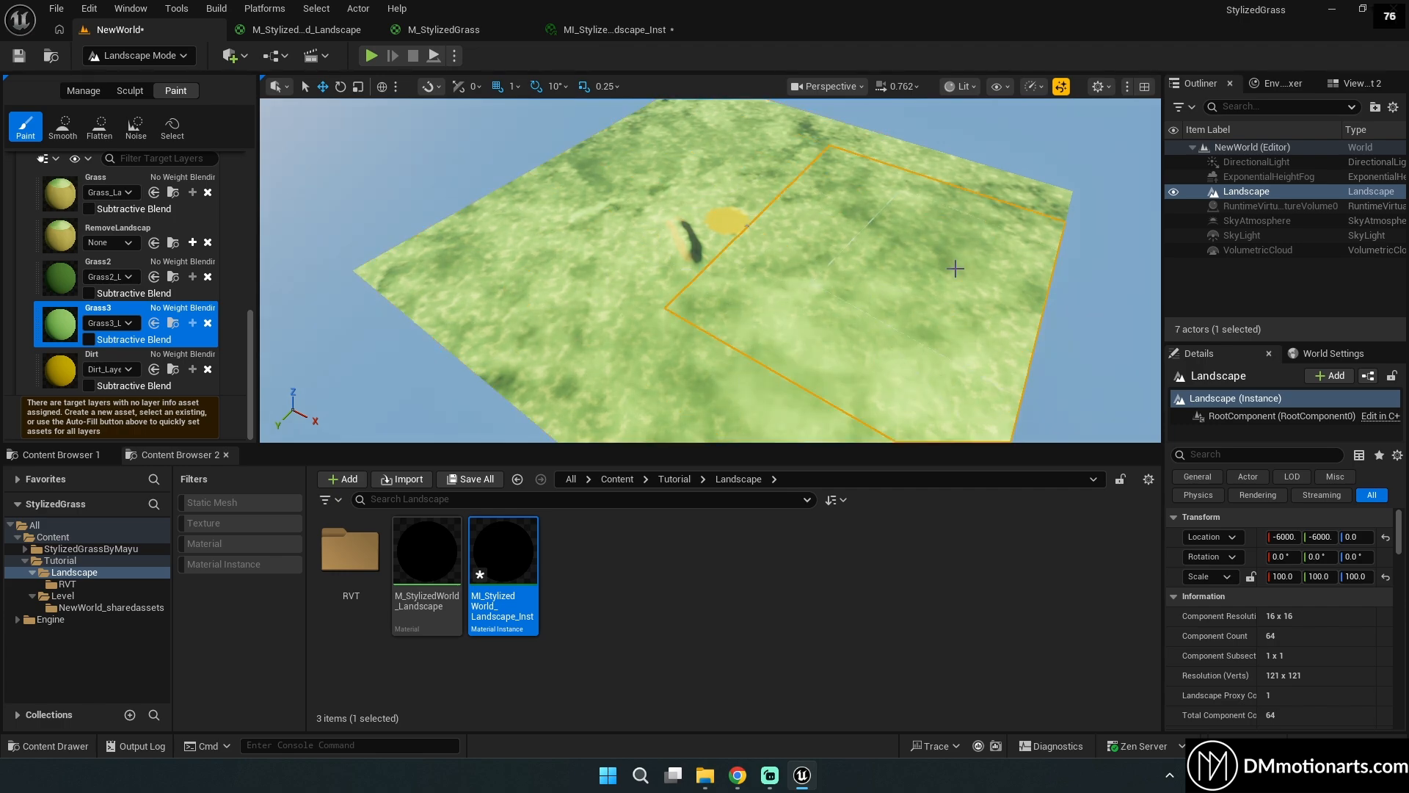
right_drag(866, 276, 874, 300)
mouse_move(758, 258)
shift+mouse_down()
mouse_move(883, 308)
mouse_move(796, 360)
mouse_move(923, 190)
shift+mouse_up()
right_drag(922, 190, 762, 138)
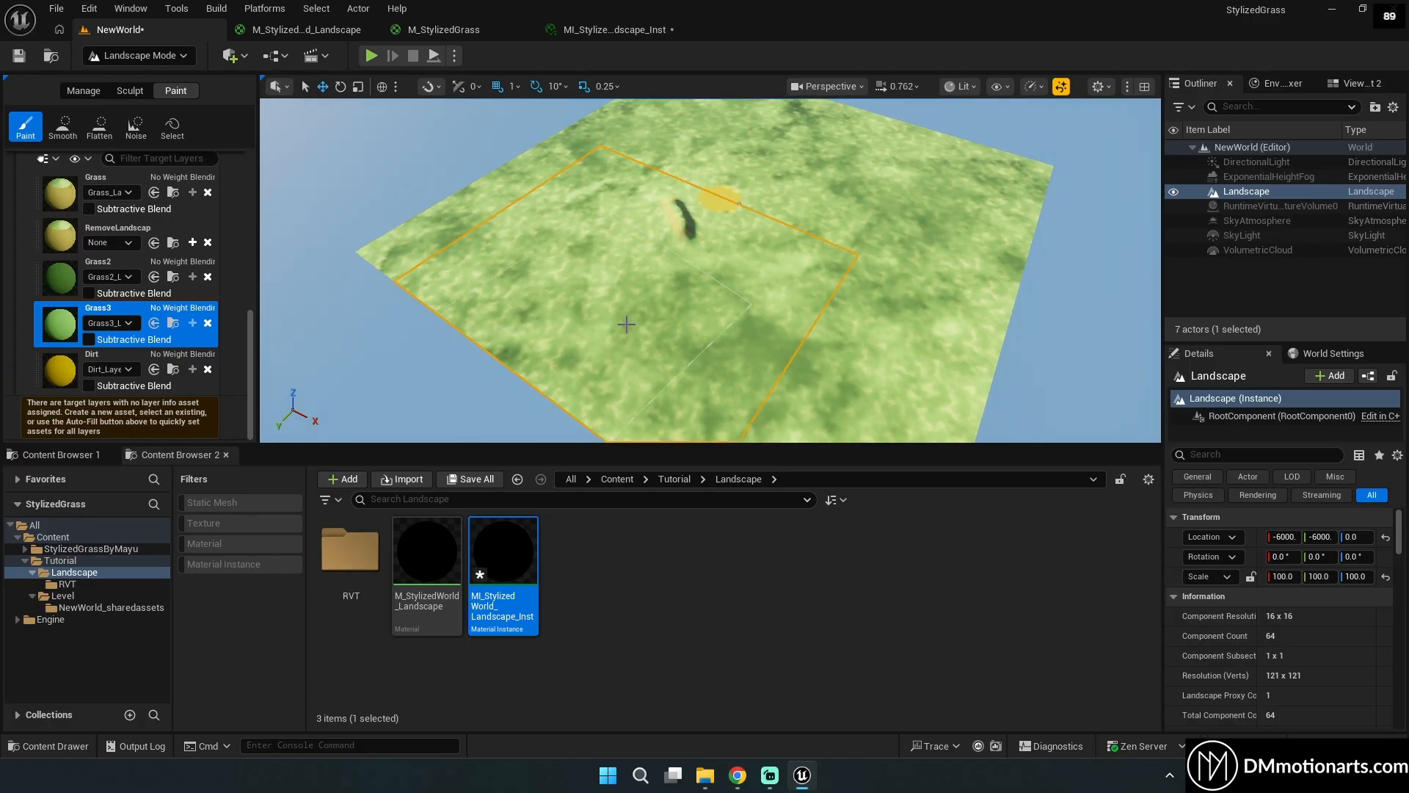
Paint more Grass2 over the landscape and make RemoveLandscape the active target layer.
right_drag(626, 324, 606, 272)
click(103, 291)
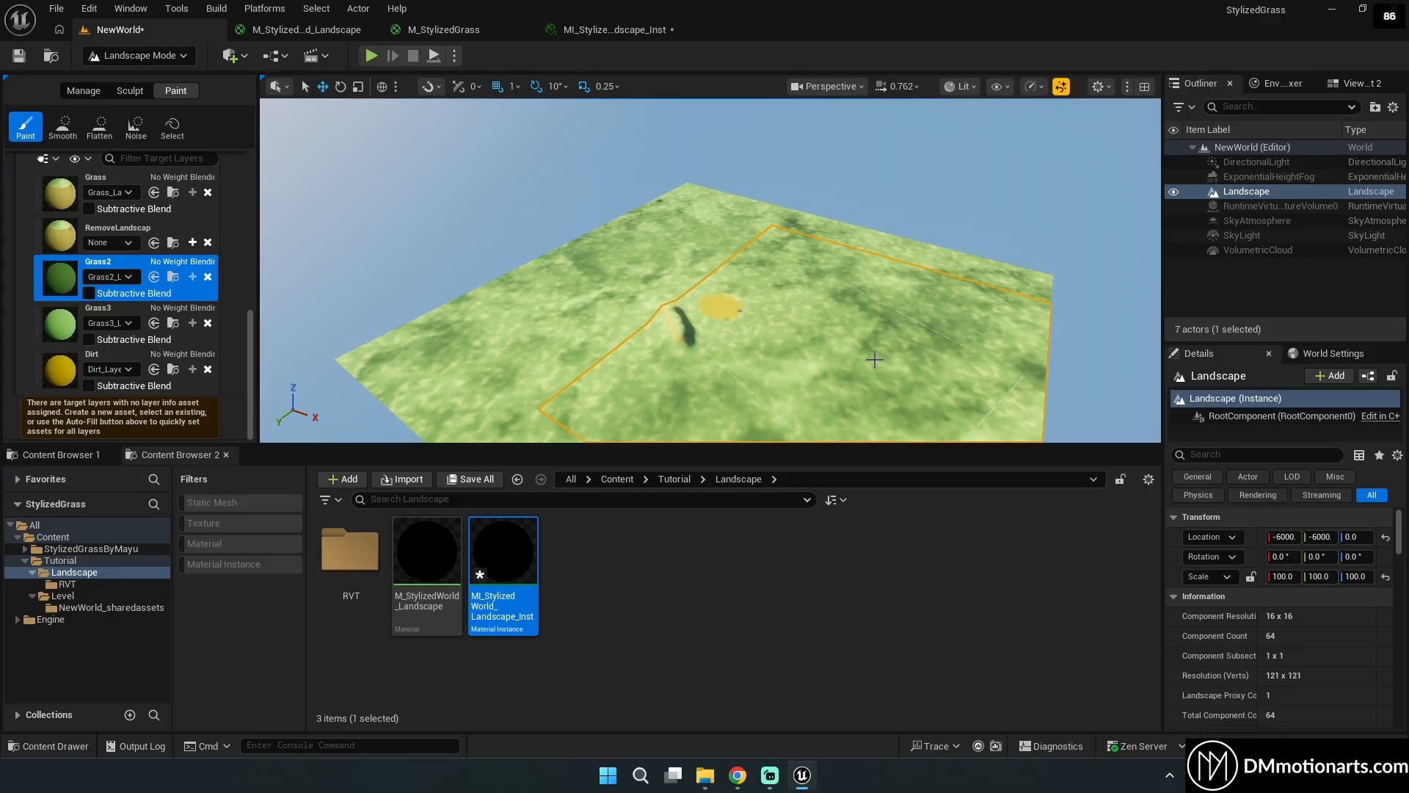
click(62, 230)
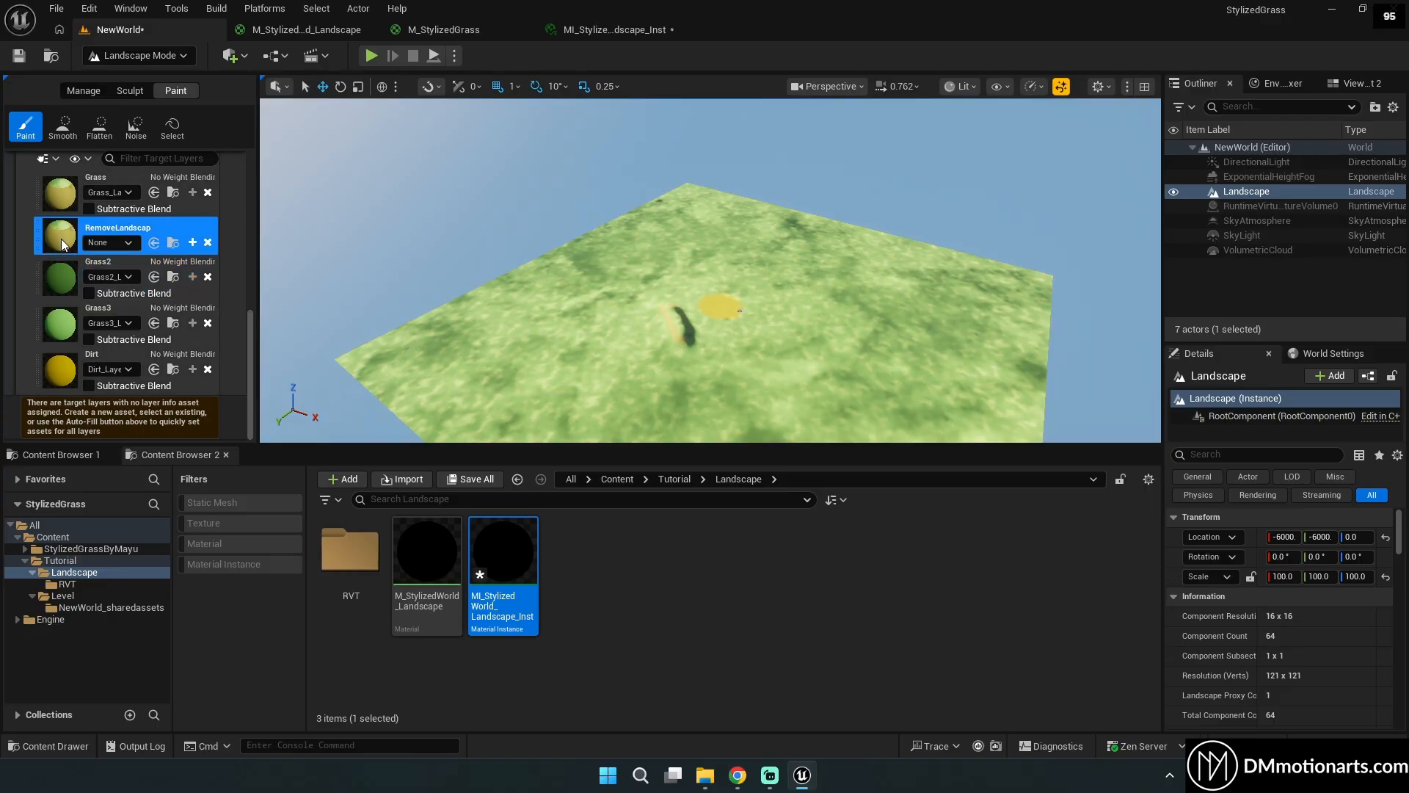
Raise the viewport scalability level to render the grass blades close to the hill.
right_drag(558, 250, 617, 224)
scroll(552, 272, up, 2)
key(w)
scroll(552, 257, up, 3)
key(w)
key(s)
right_drag(945, 279, 903, 127)
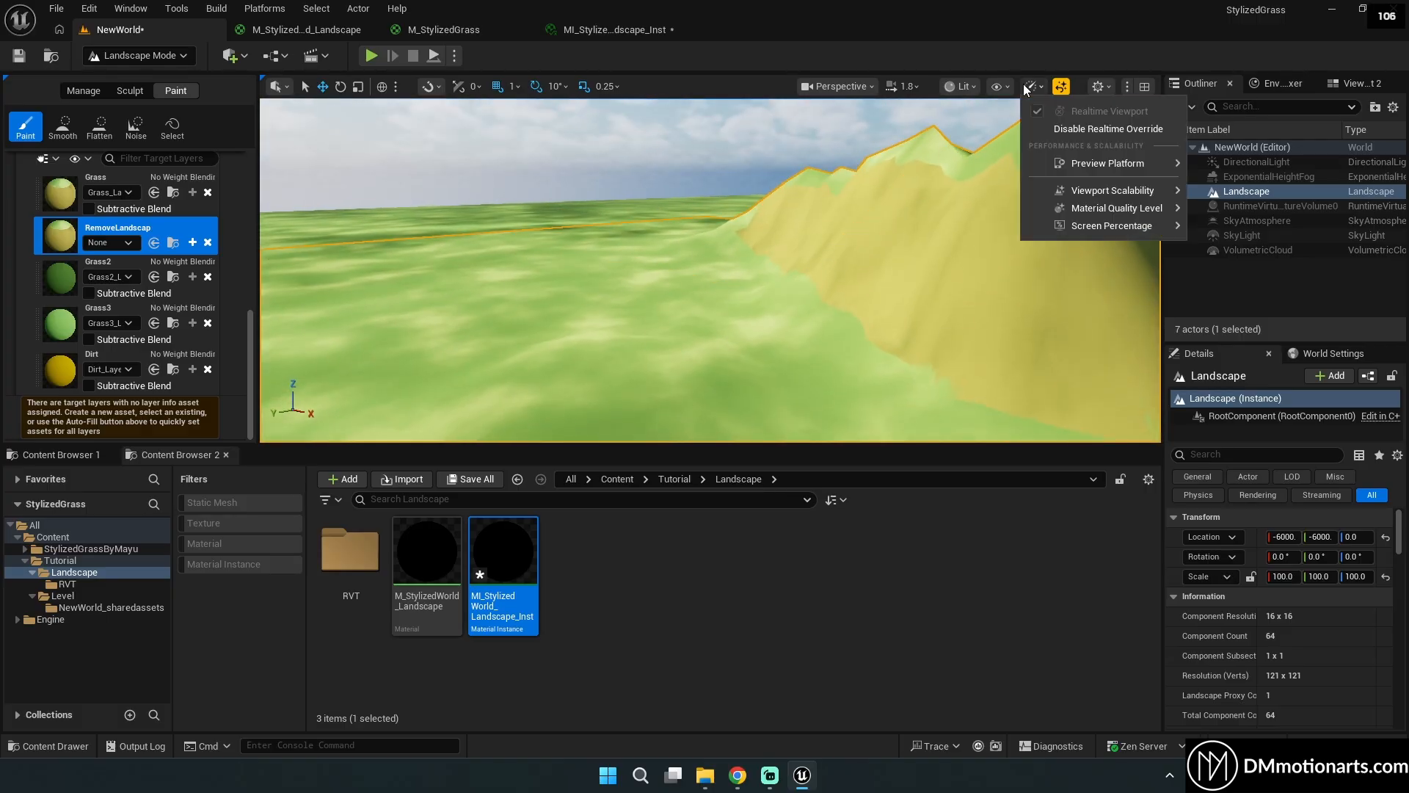
mouse_move(1063, 193)
click(831, 222)
click(566, 154)
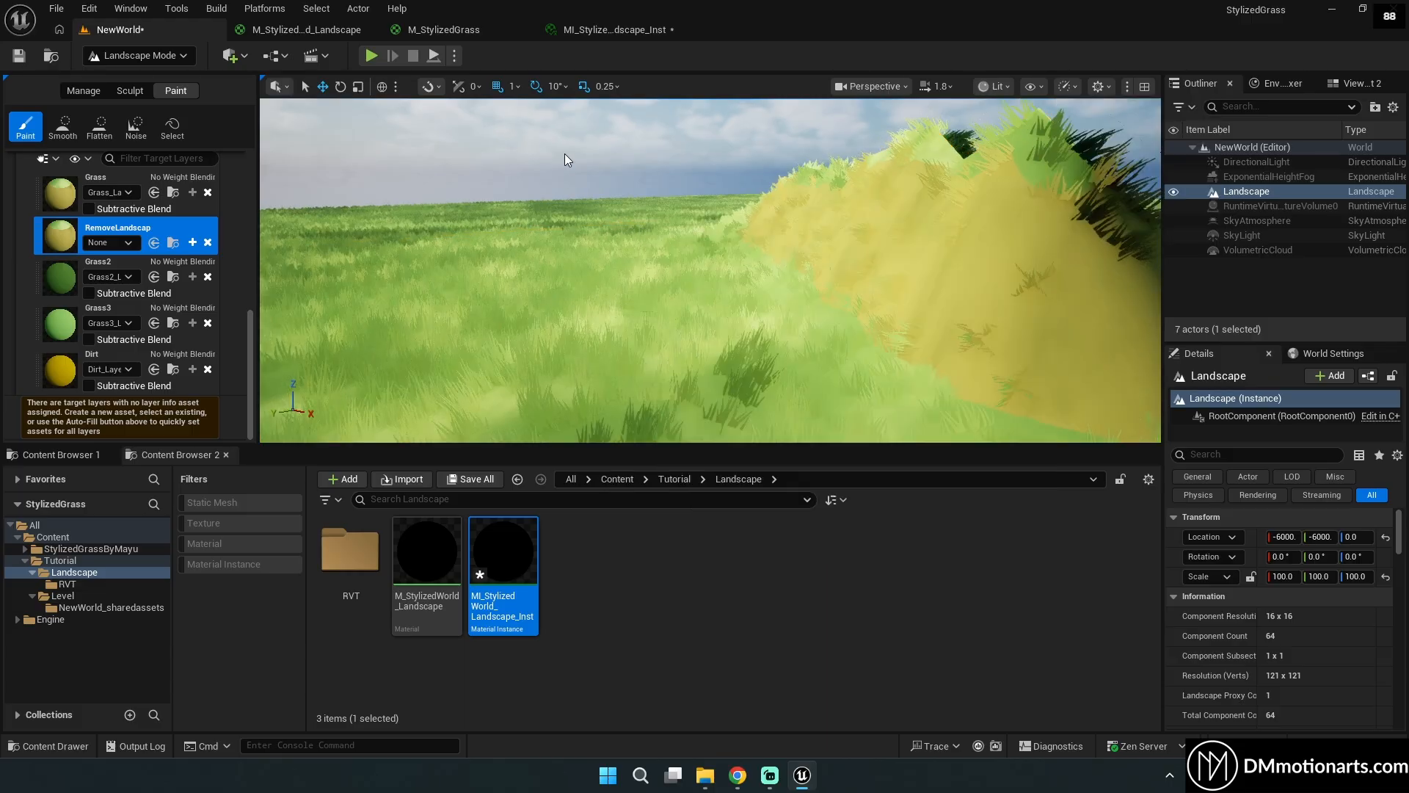
click(896, 331)
Switch to Selection mode and examine the blended grass around the hill at ground level.
click(165, 58)
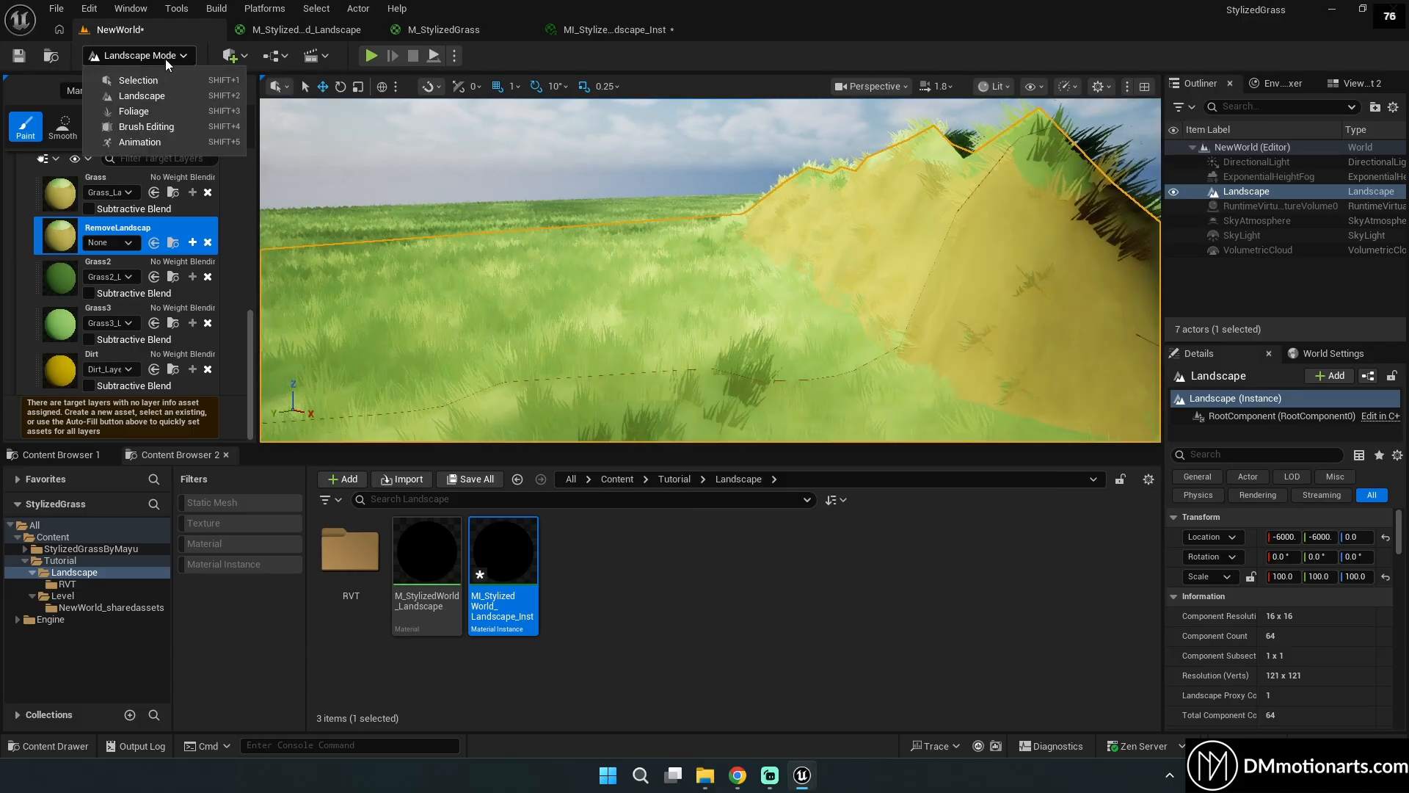
click(156, 76)
right_drag(582, 270, 830, 301)
mouse_move(624, 183)
right_down()
mouse_move(515, 229)
mouse_move(624, 224)
mouse_move(749, 143)
mouse_move(829, 154)
right_up()
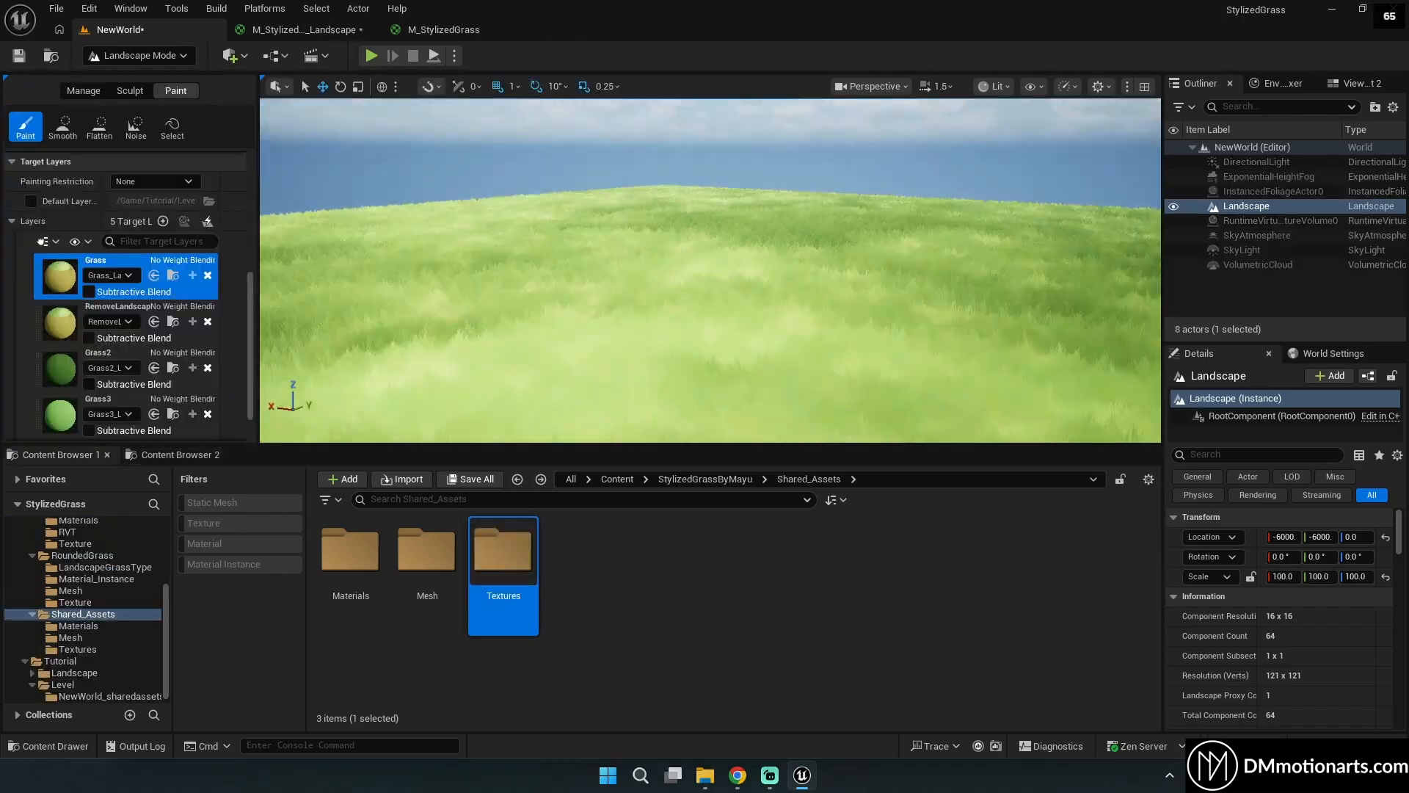
Make RemoveLandscape the active target layer and enlarge the paint brush over an open area of grass.
mouse_move(711, 302)
right_down()
mouse_move(793, 297)
mouse_move(880, 323)
mouse_move(1005, 305)
right_up()
right_drag(654, 300, 551, 312)
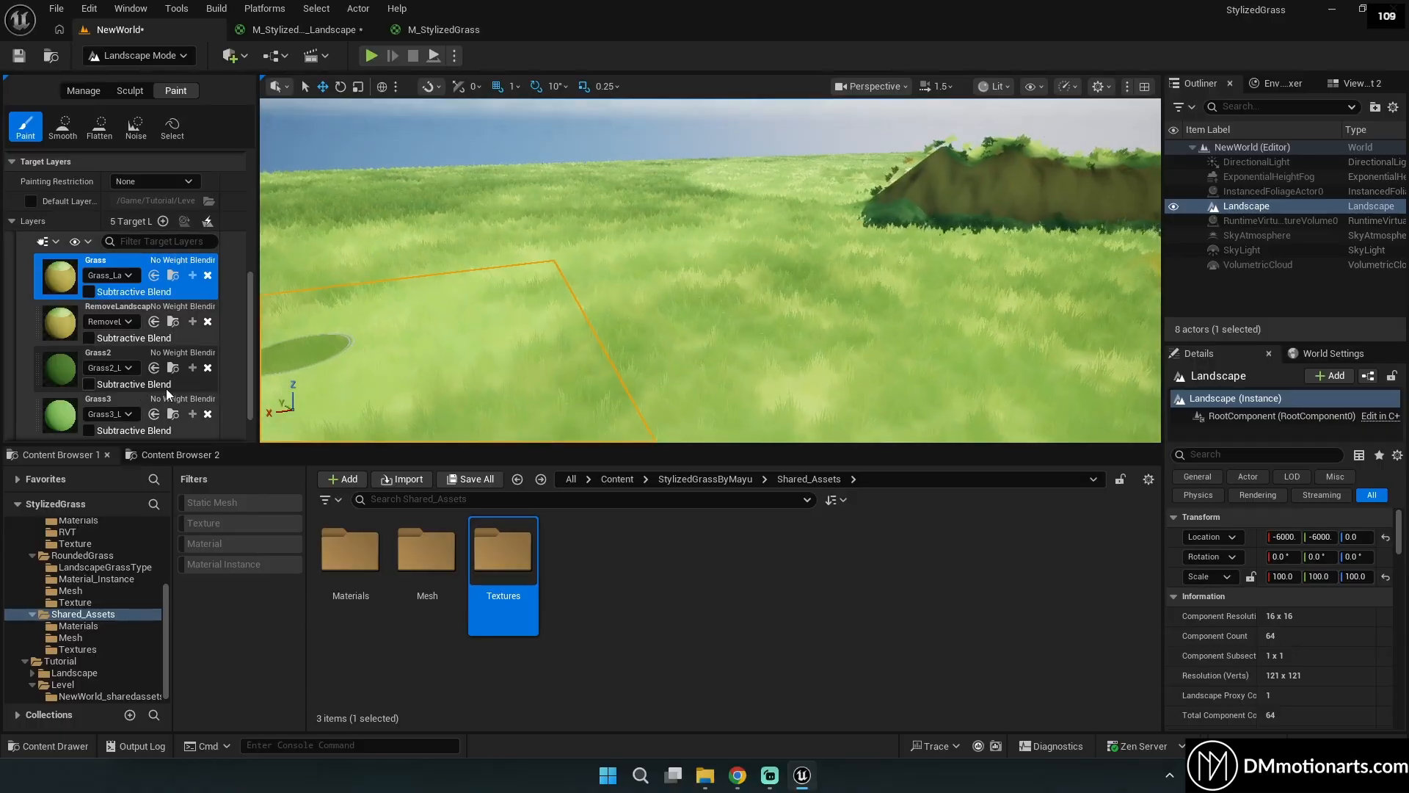
scroll(167, 394, down, 2)
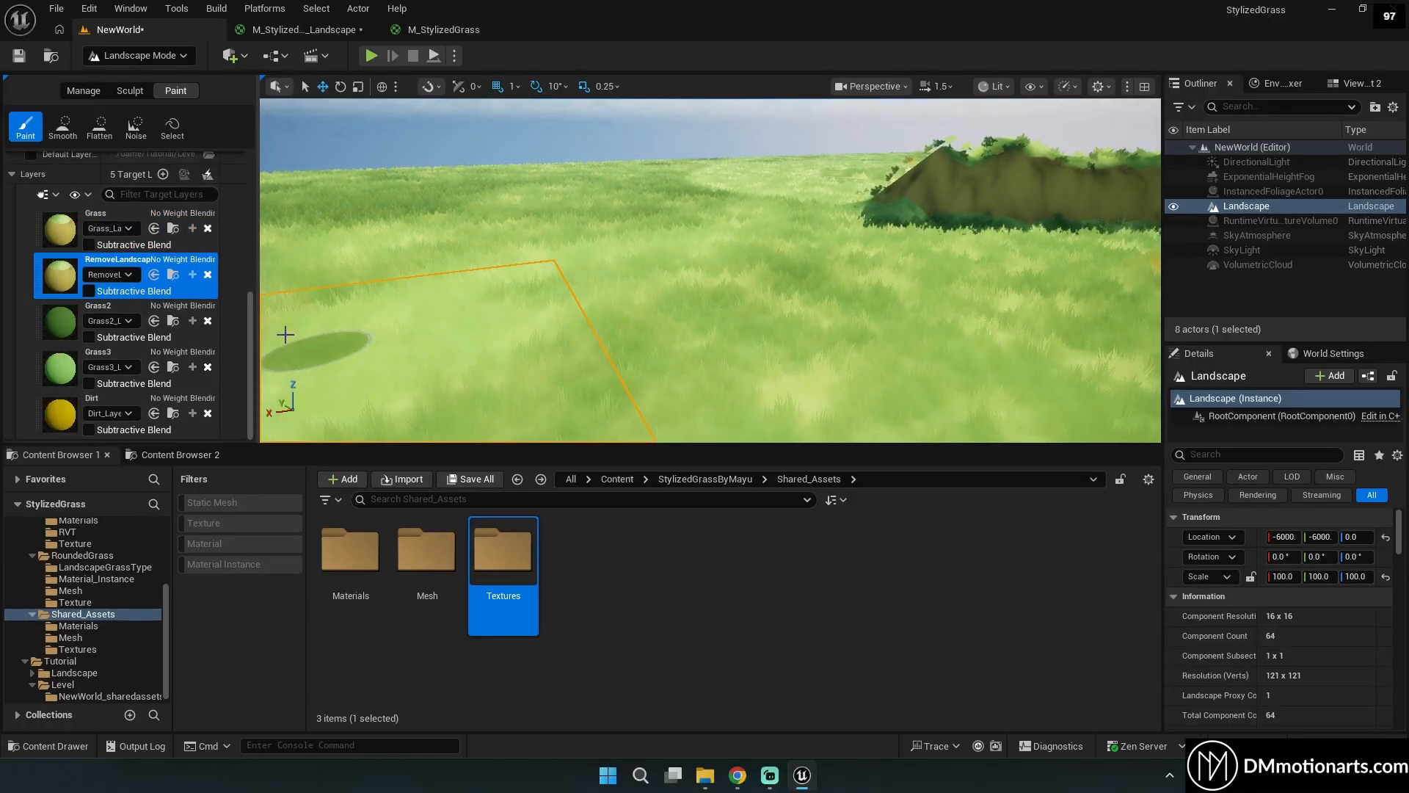
key(w)
right_drag(352, 294, 308, 293)
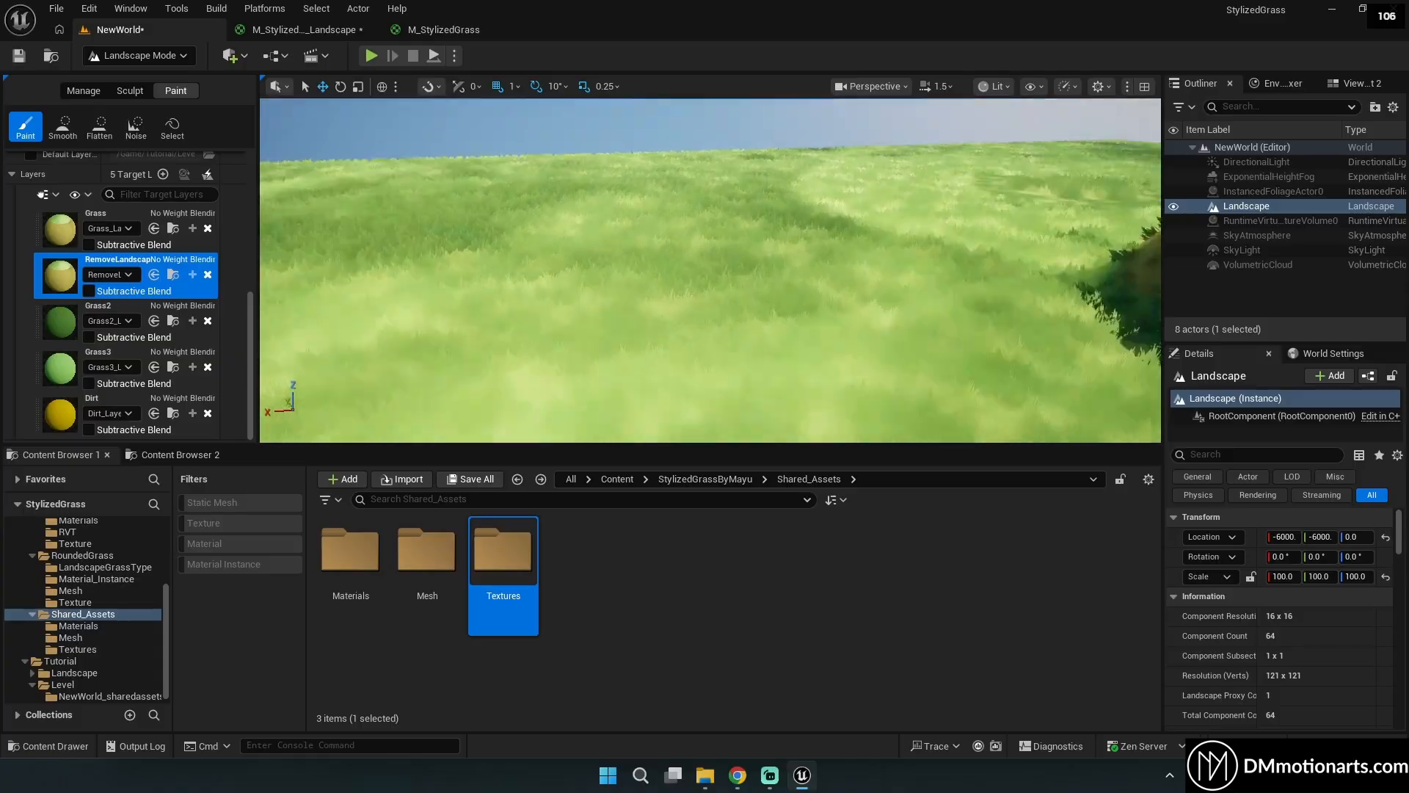
right_drag(710, 271, 675, 287)
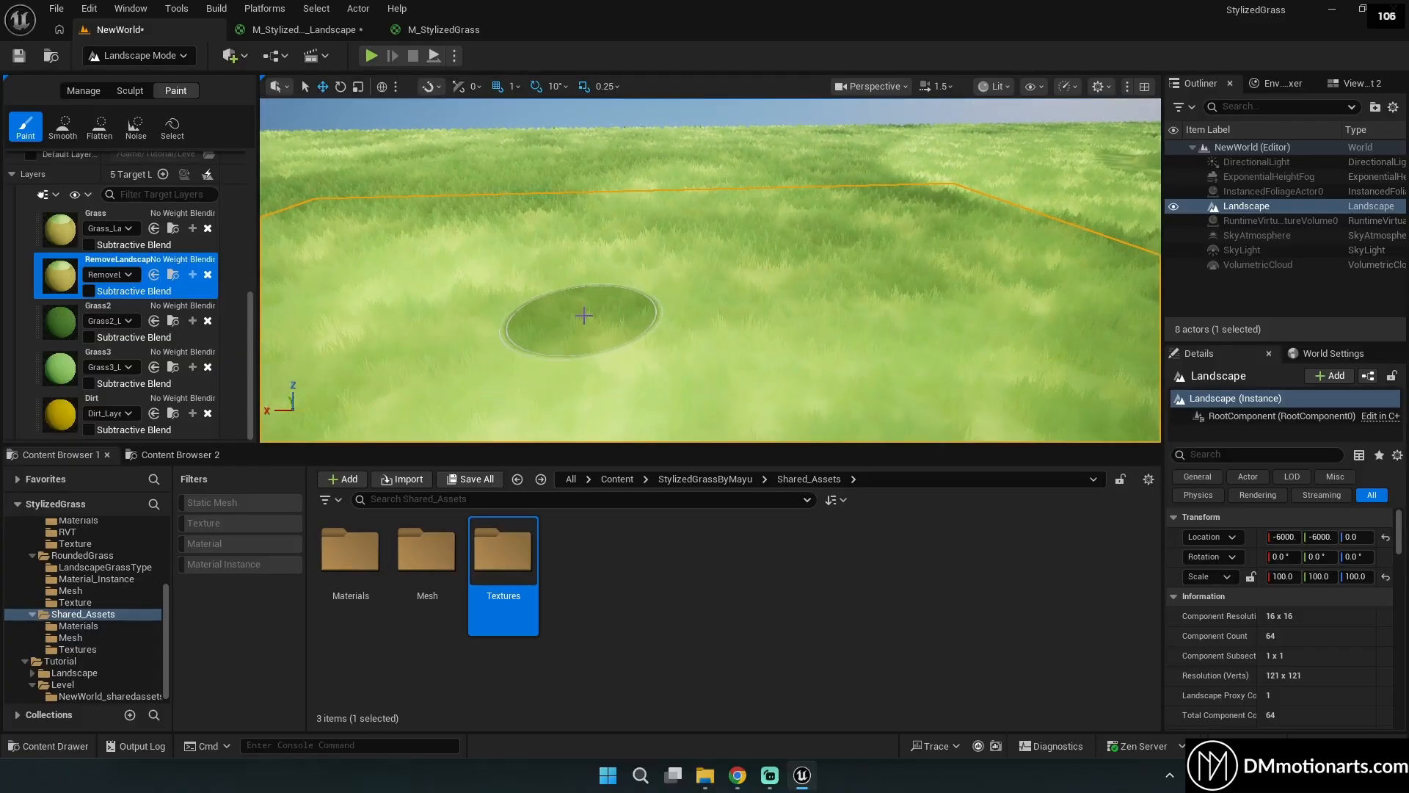
key(bracketright)
key(bracketright)
key(bracketright)
key(bracketright)
key(bracketright)
key(bracketright)
key(bracketright)
key(bracketright)
key(bracketright)
key(bracketright)
key(bracketright)
key(bracketright)
key(bracketright)
key(bracketright)
Paint RemoveLandscape over a patch of open ground to clear its grass blades.
key(w)
mouse_move(602, 302)
right_down()
mouse_move(602, 352)
mouse_move(599, 318)
right_up()
key(s)
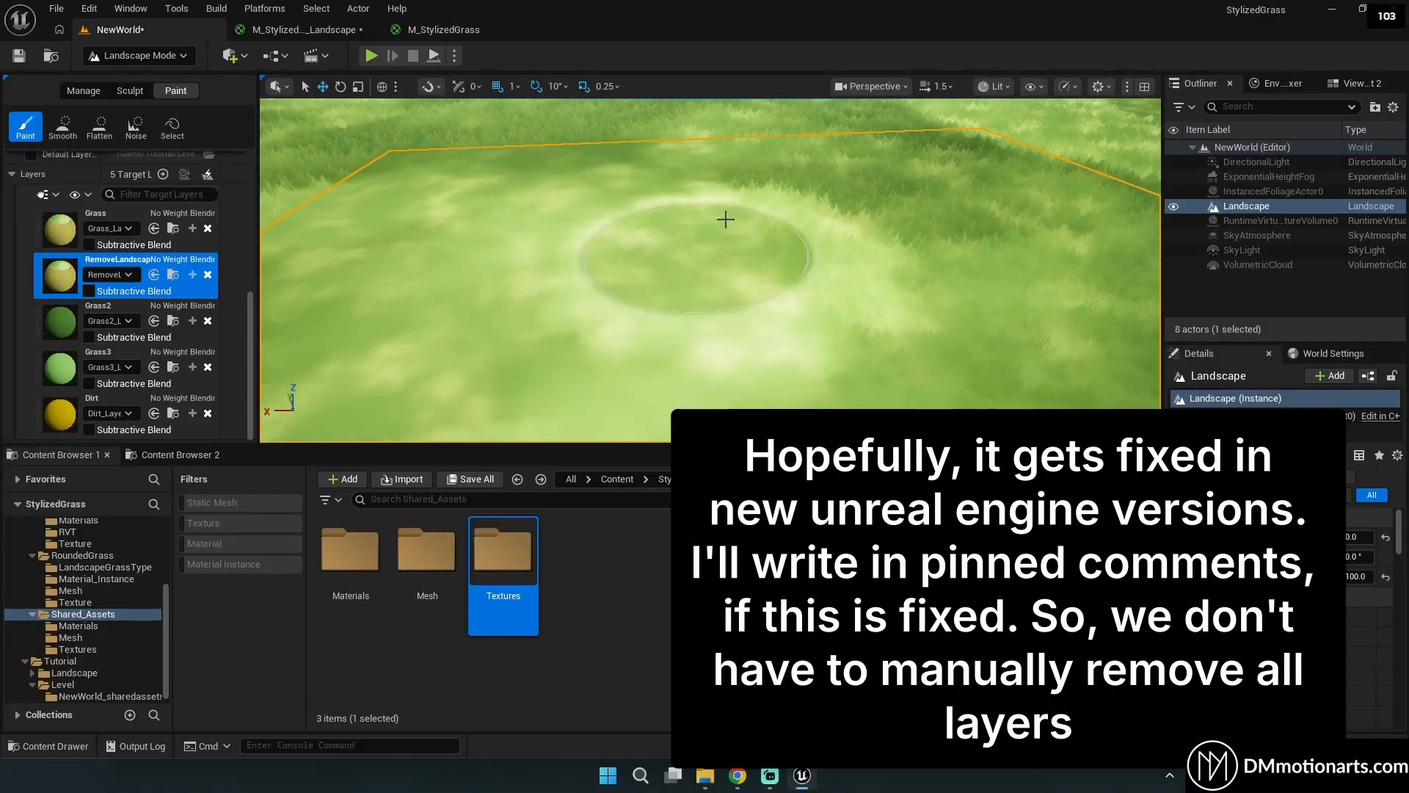
key(w)
right_drag(690, 291, 723, 294)
key(s)
Erase the Grass layer from the cleared patch and go over the patch with the RemoveLandscape layer.
click(63, 233)
mouse_move(400, 260)
mouse_down()
mouse_move(595, 274)
mouse_move(733, 254)
mouse_up()
mouse_move(642, 239)
mouse_down()
mouse_move(610, 244)
mouse_move(591, 212)
mouse_up()
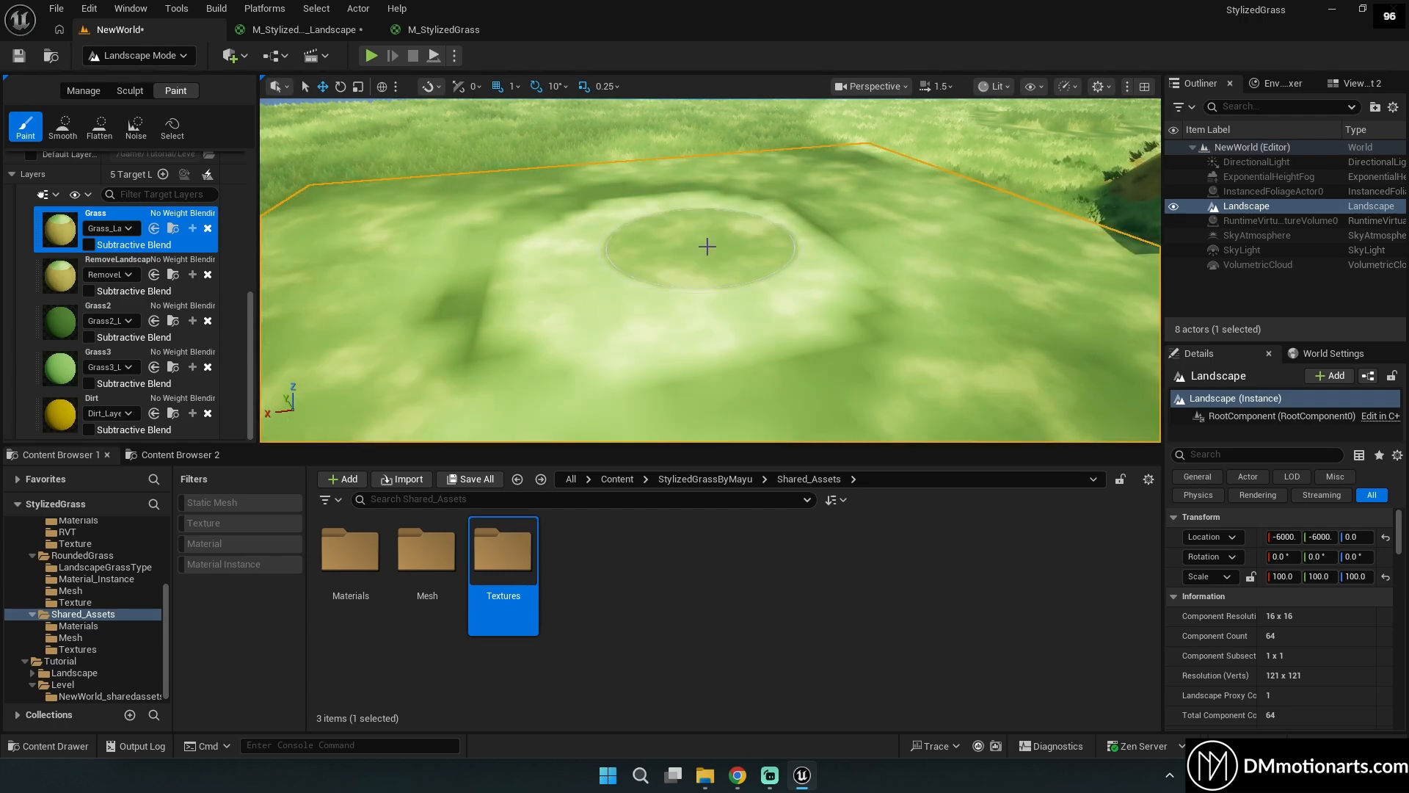
drag(707, 246, 716, 251)
click(82, 266)
drag(580, 294, 685, 304)
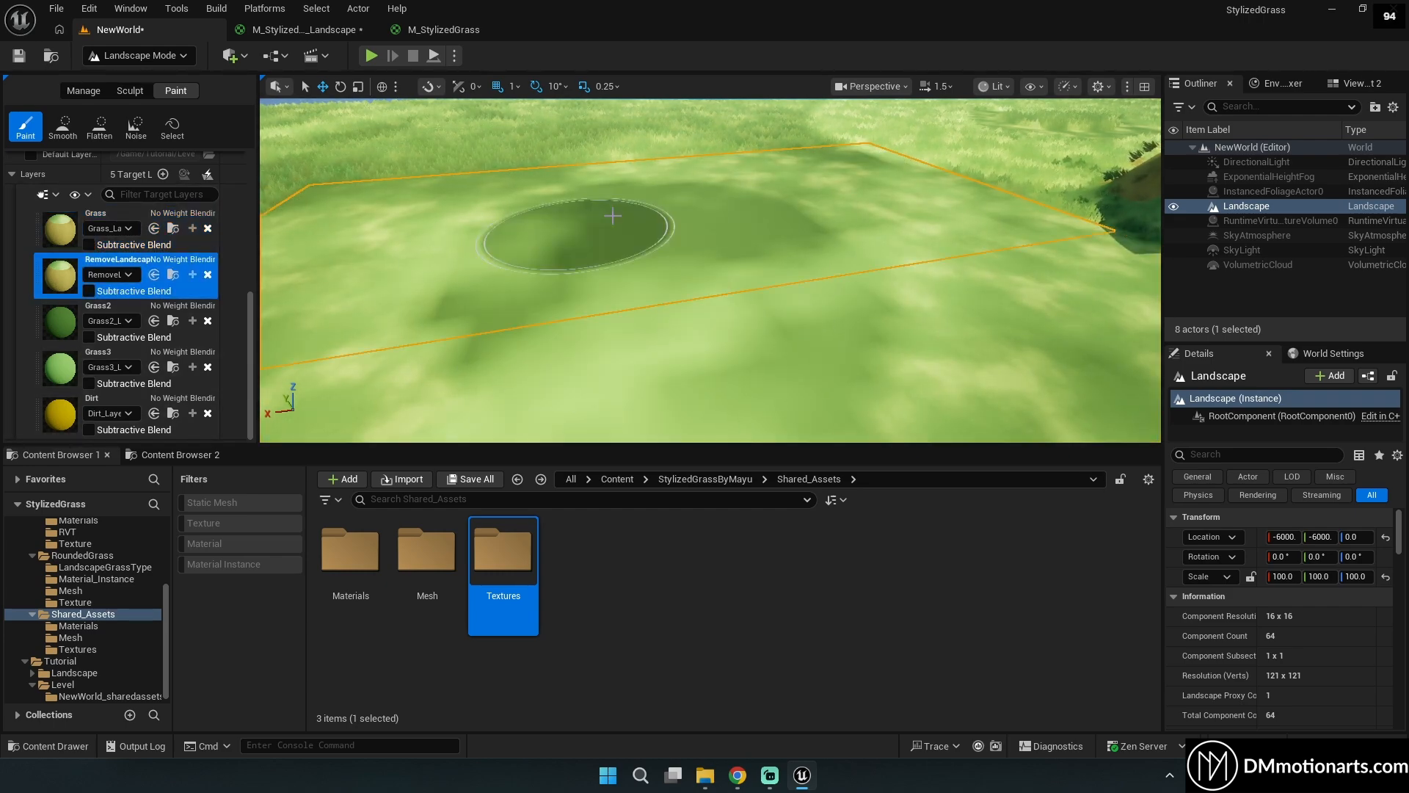
Erase the Grass2 and Grass3 layers from the cleared patch until no grass layer remains there.
click(82, 312)
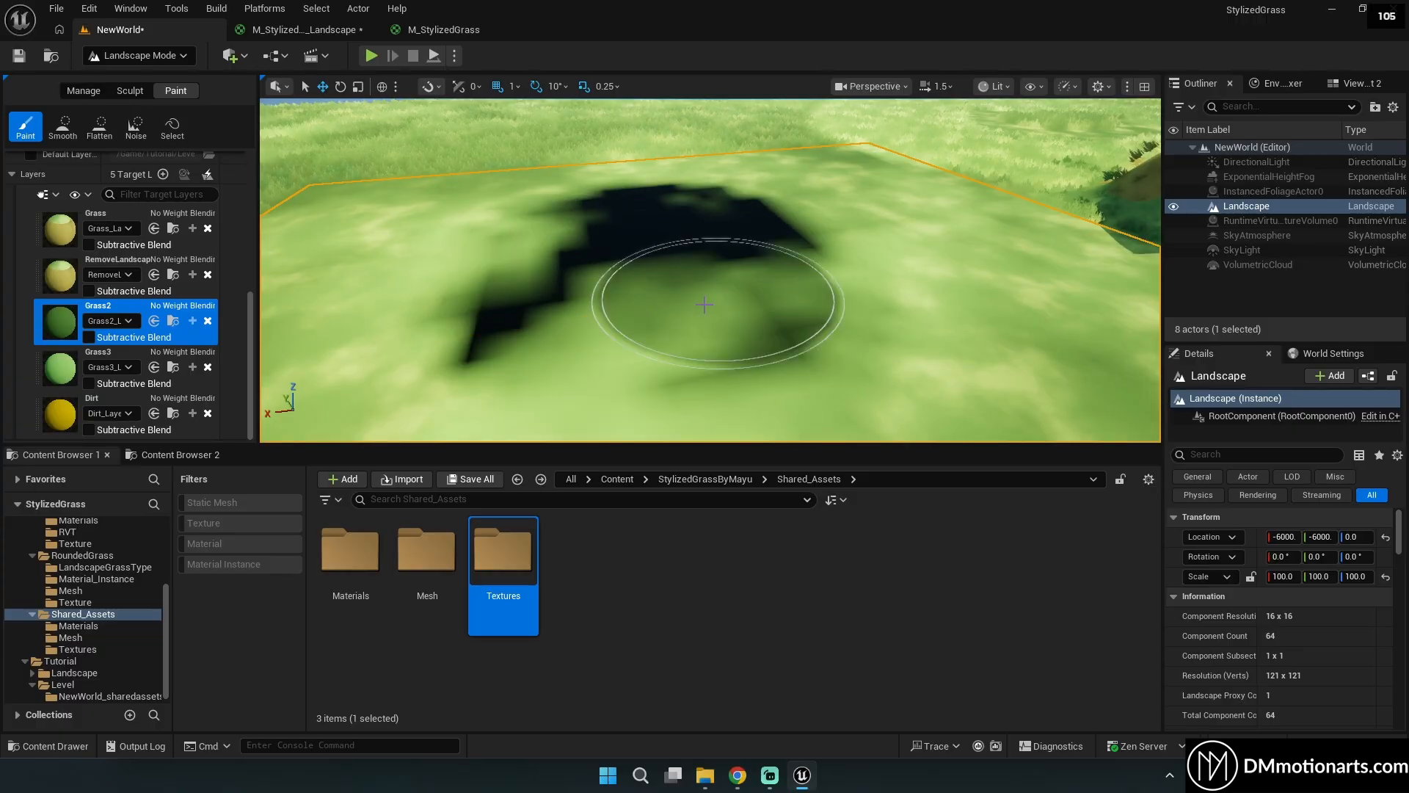
drag(575, 185, 542, 190)
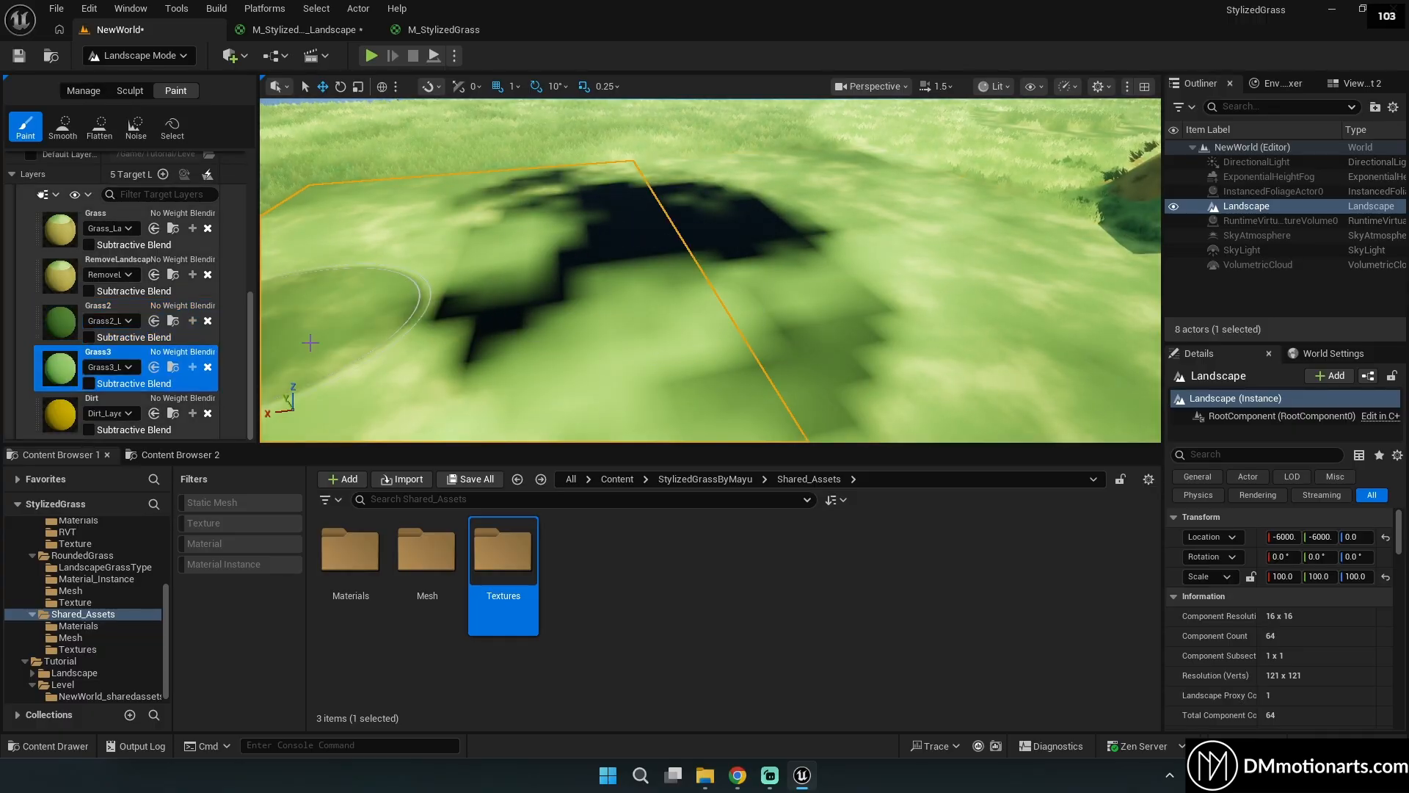
mouse_move(704, 279)
mouse_down()
mouse_move(718, 274)
mouse_move(725, 295)
mouse_up()
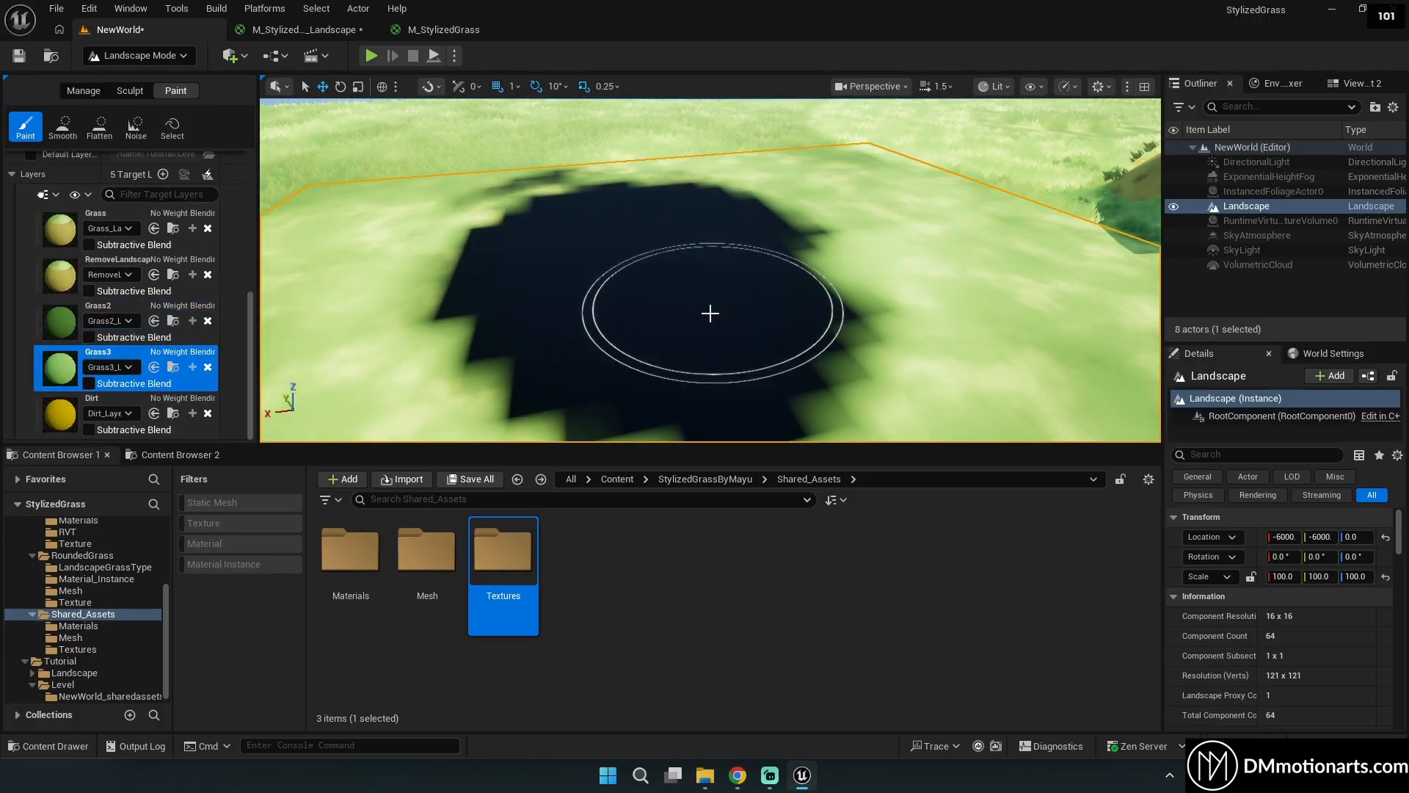
mouse_move(663, 303)
right_down()
mouse_move(646, 314)
mouse_move(646, 263)
right_up()
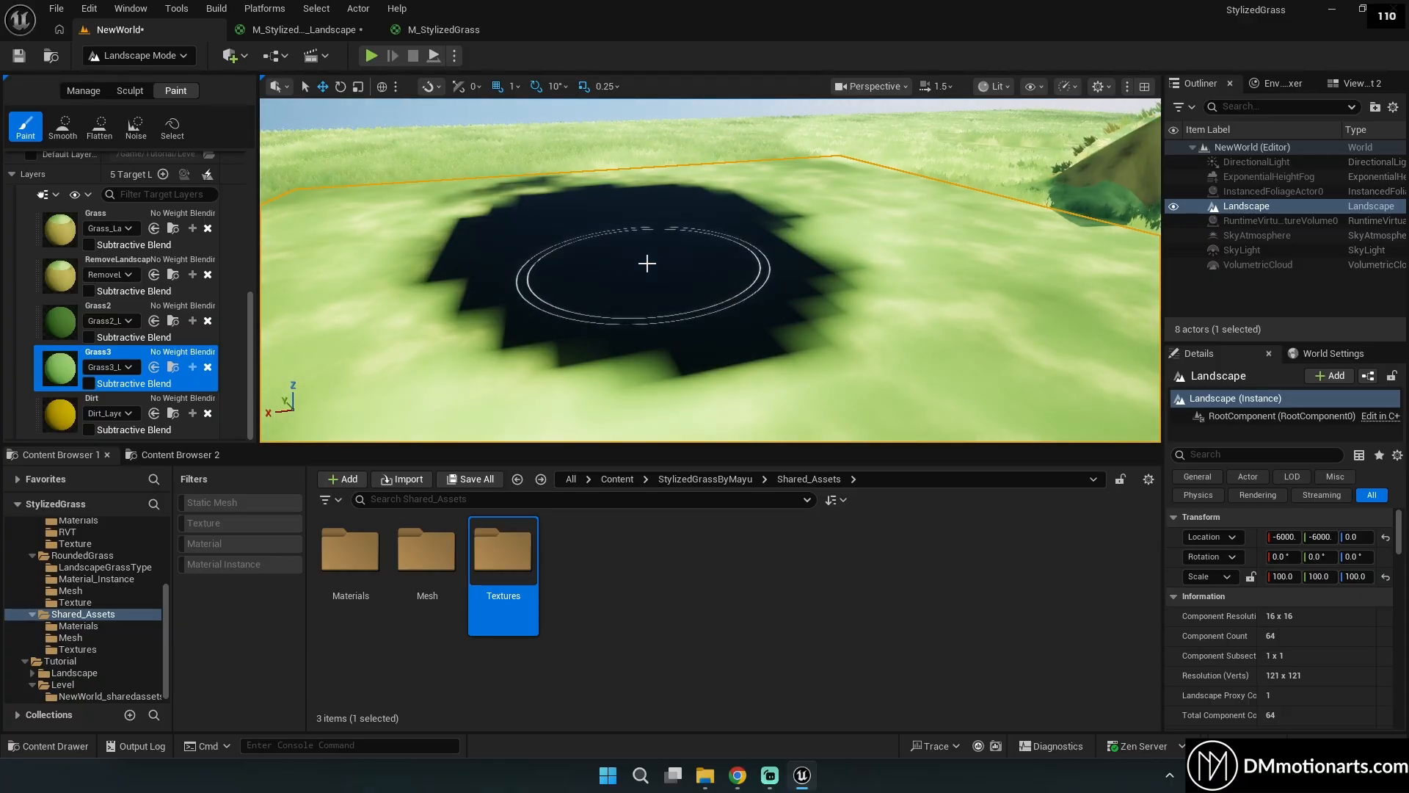
right_drag(646, 263, 645, 264)
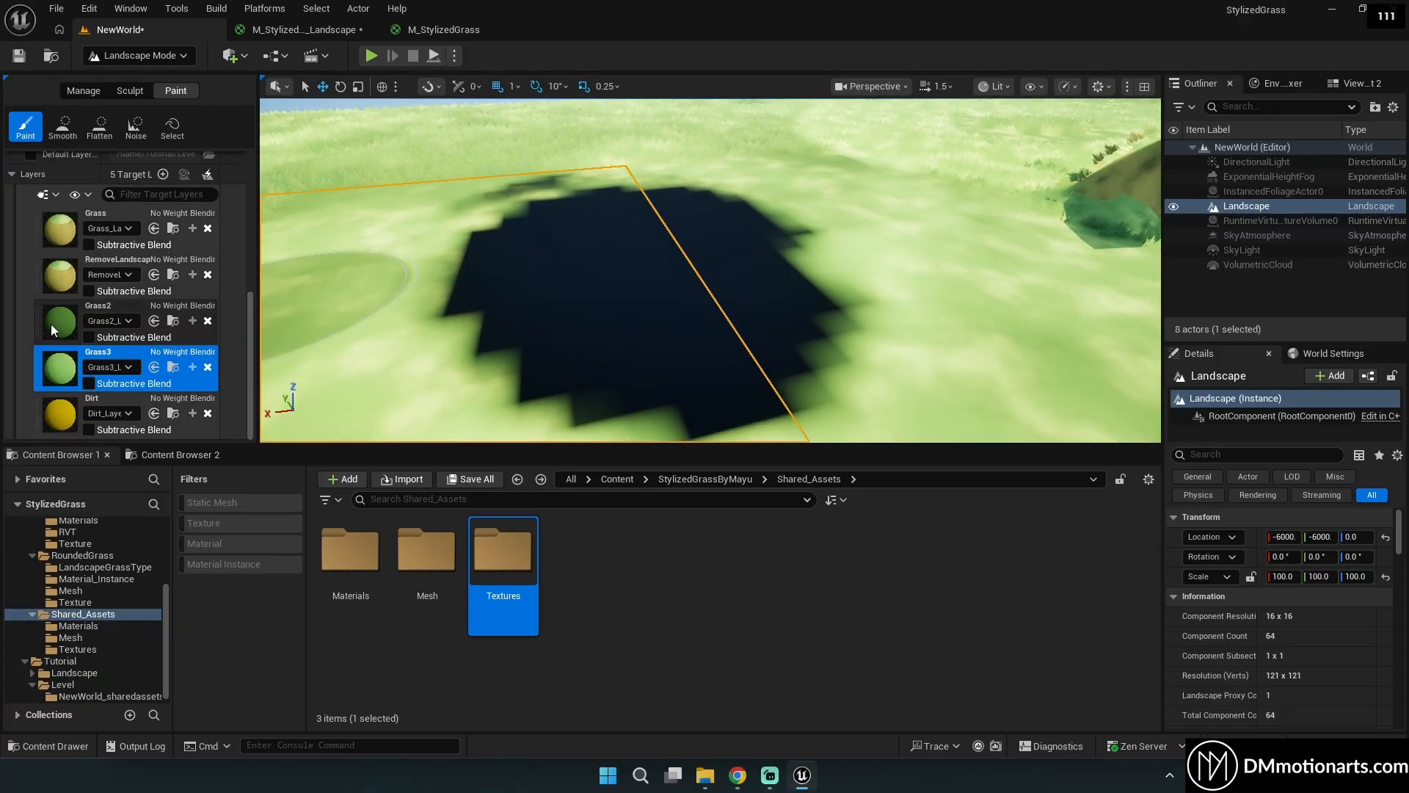
click(73, 329)
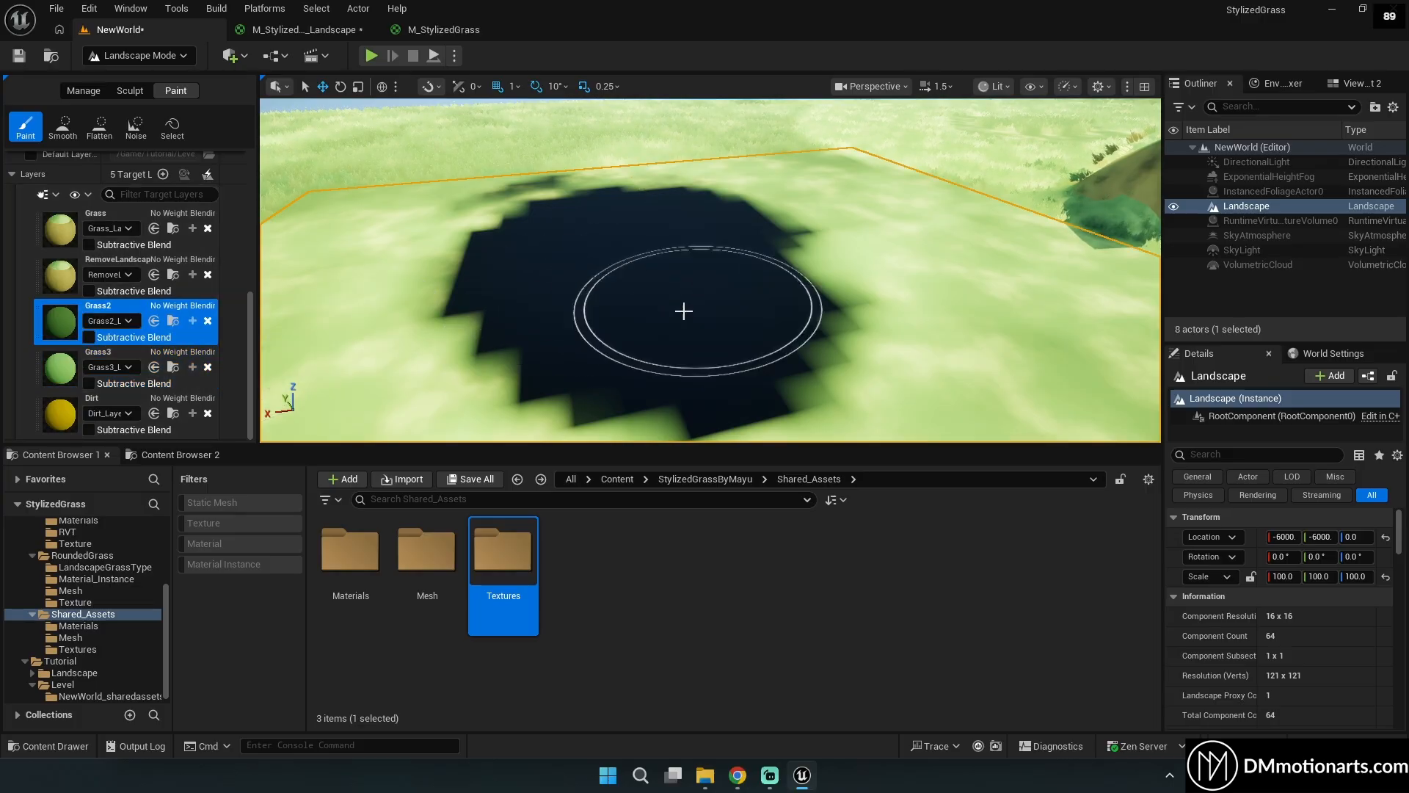
click(65, 279)
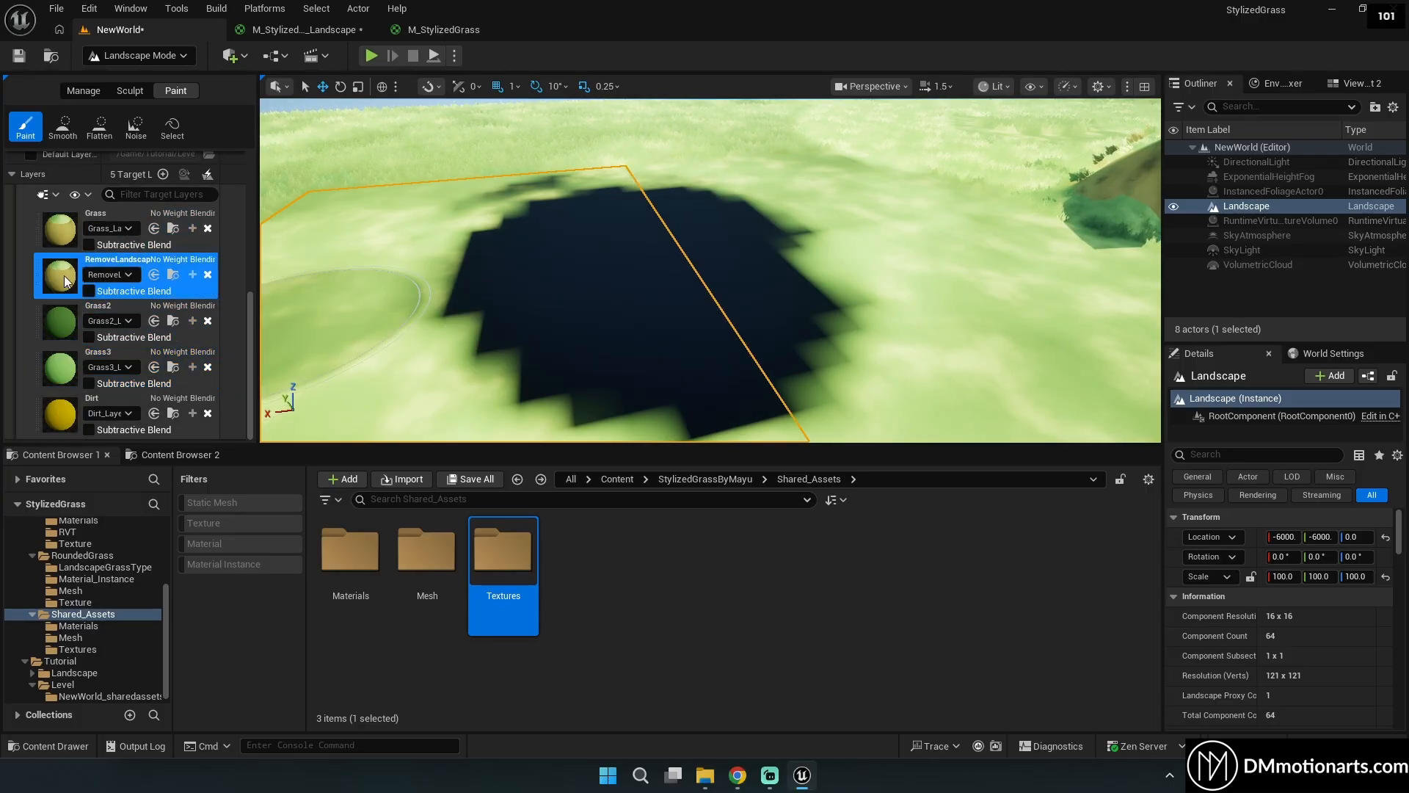
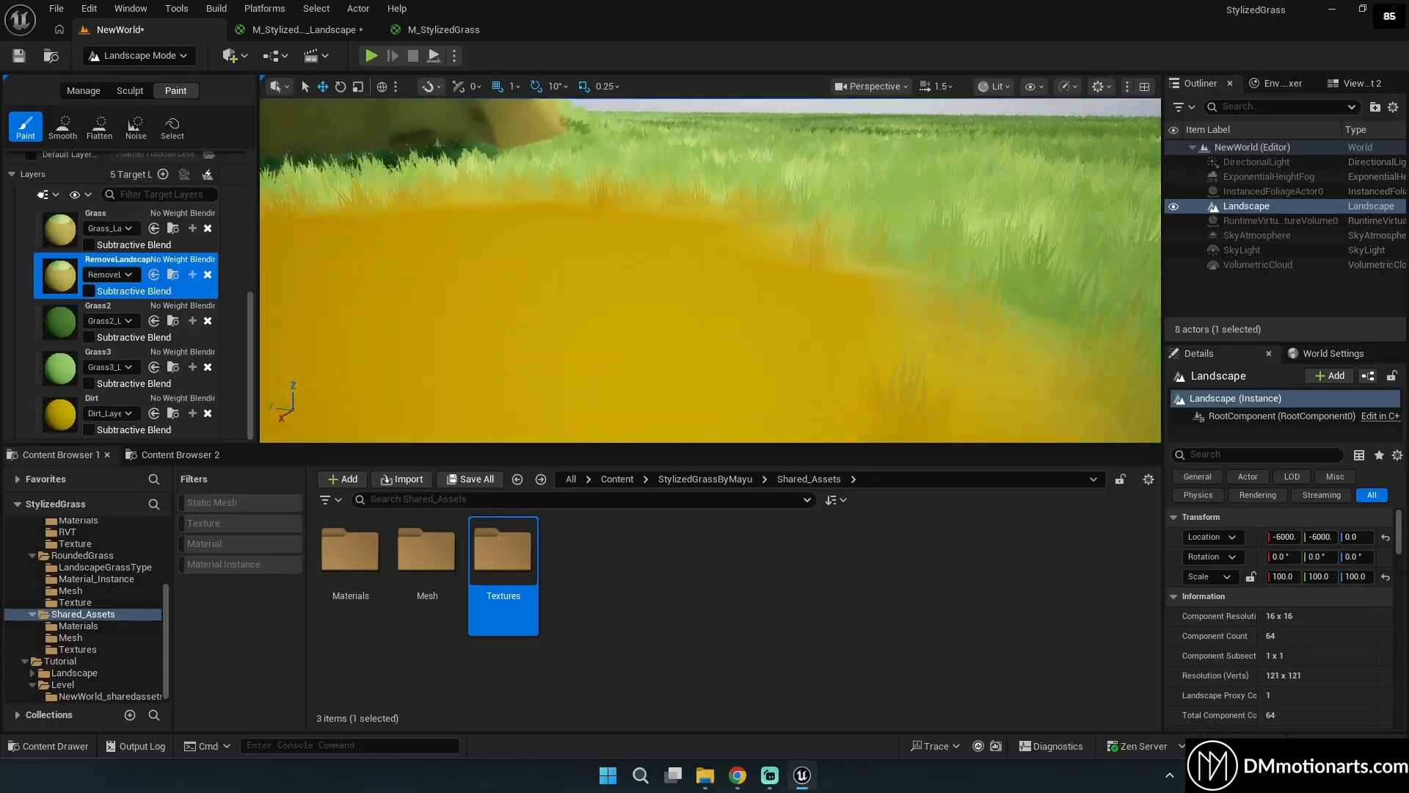
Paint the Grass layer over the cleared dirt patch and cover it again with the Dirt layer.
right_drag(514, 279, 588, 283)
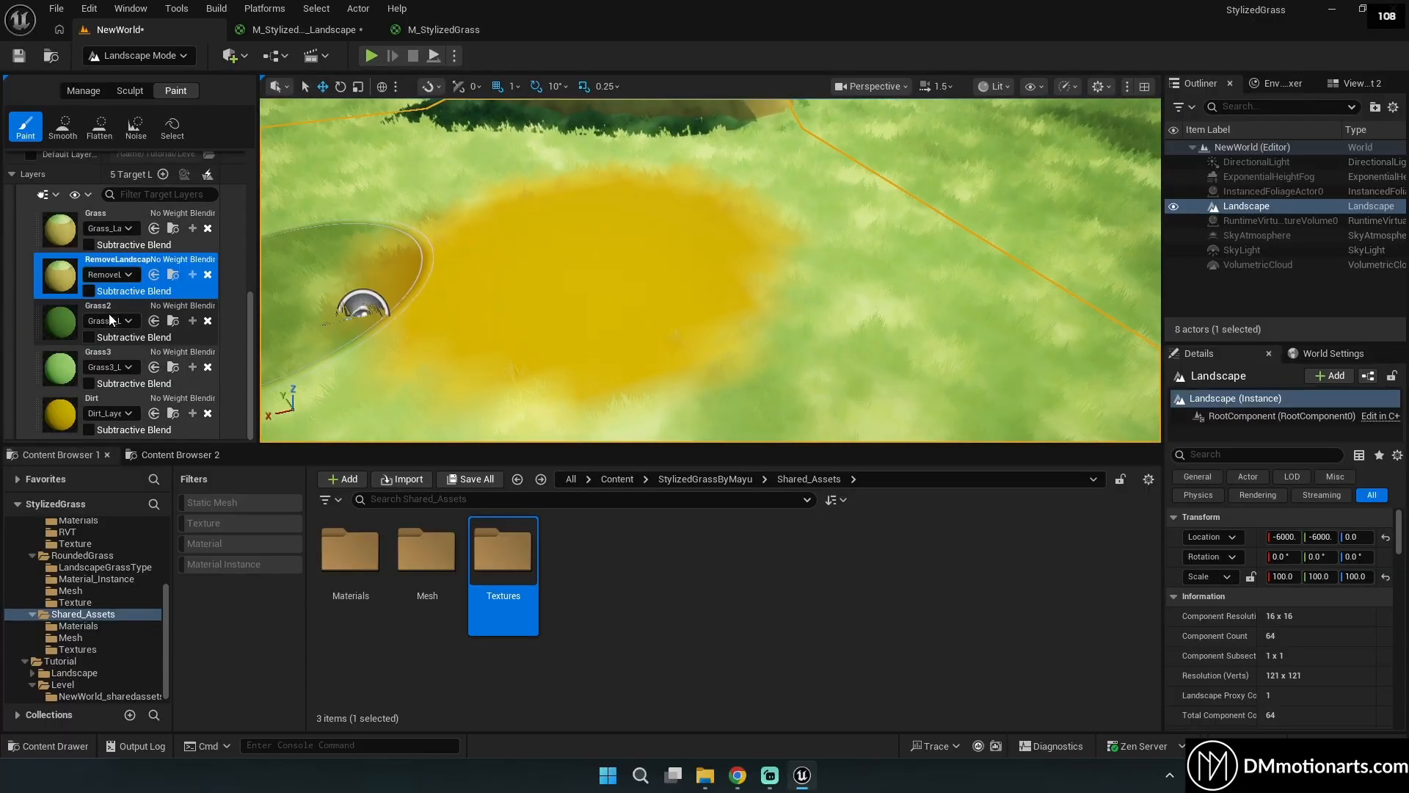
click(74, 234)
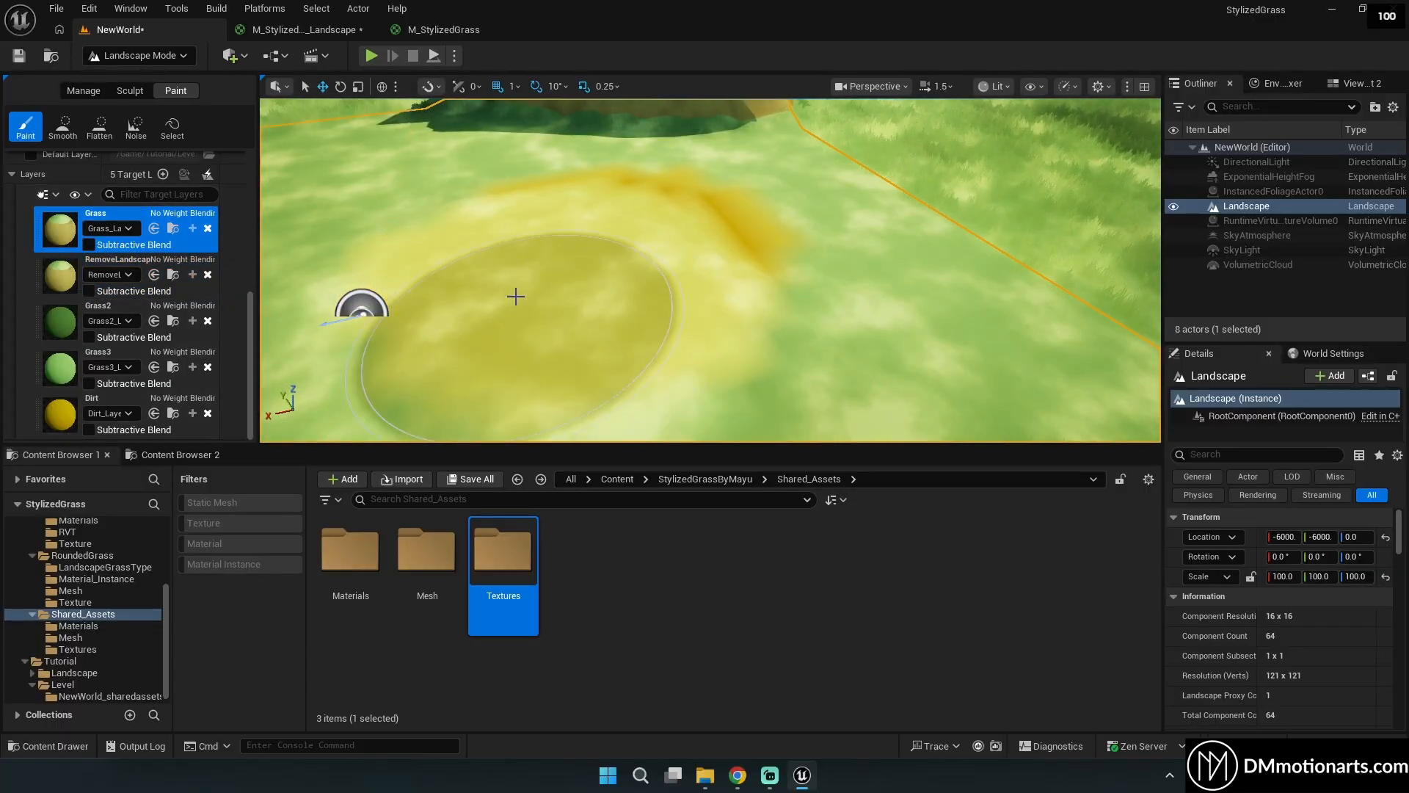
click(96, 407)
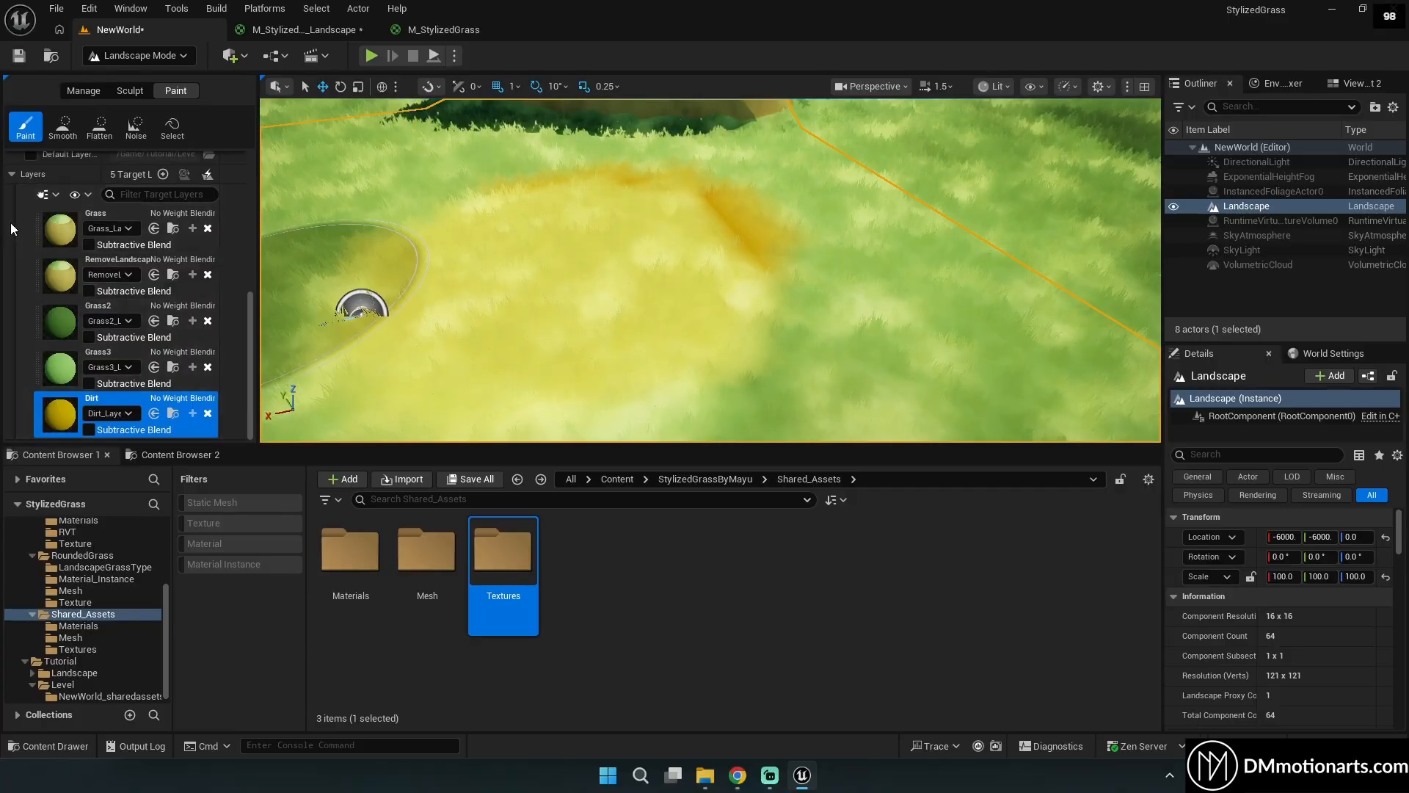
Erase the Grass, Grass3 and Grass2 layers from the dirt patch until only bare dirt remains.
click(44, 231)
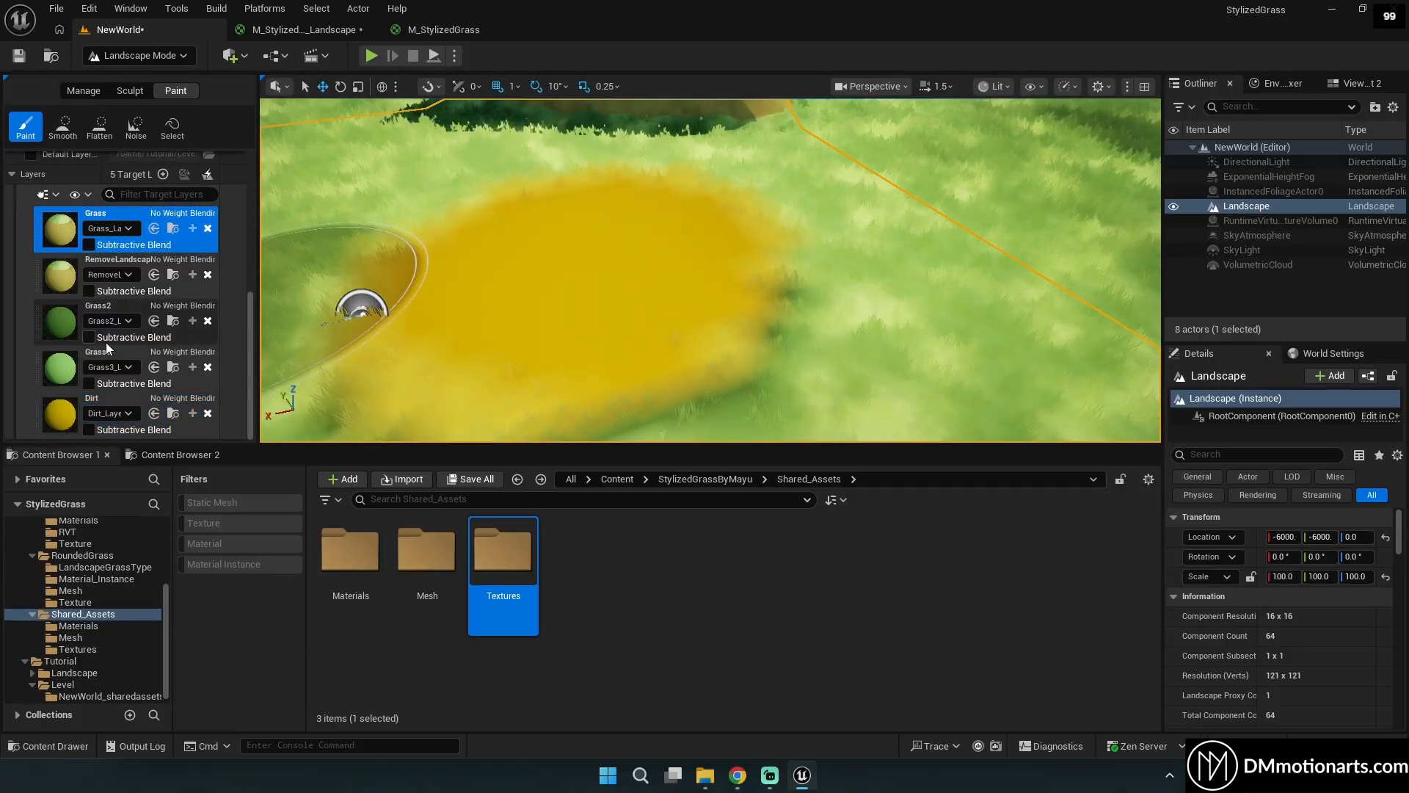
click(63, 368)
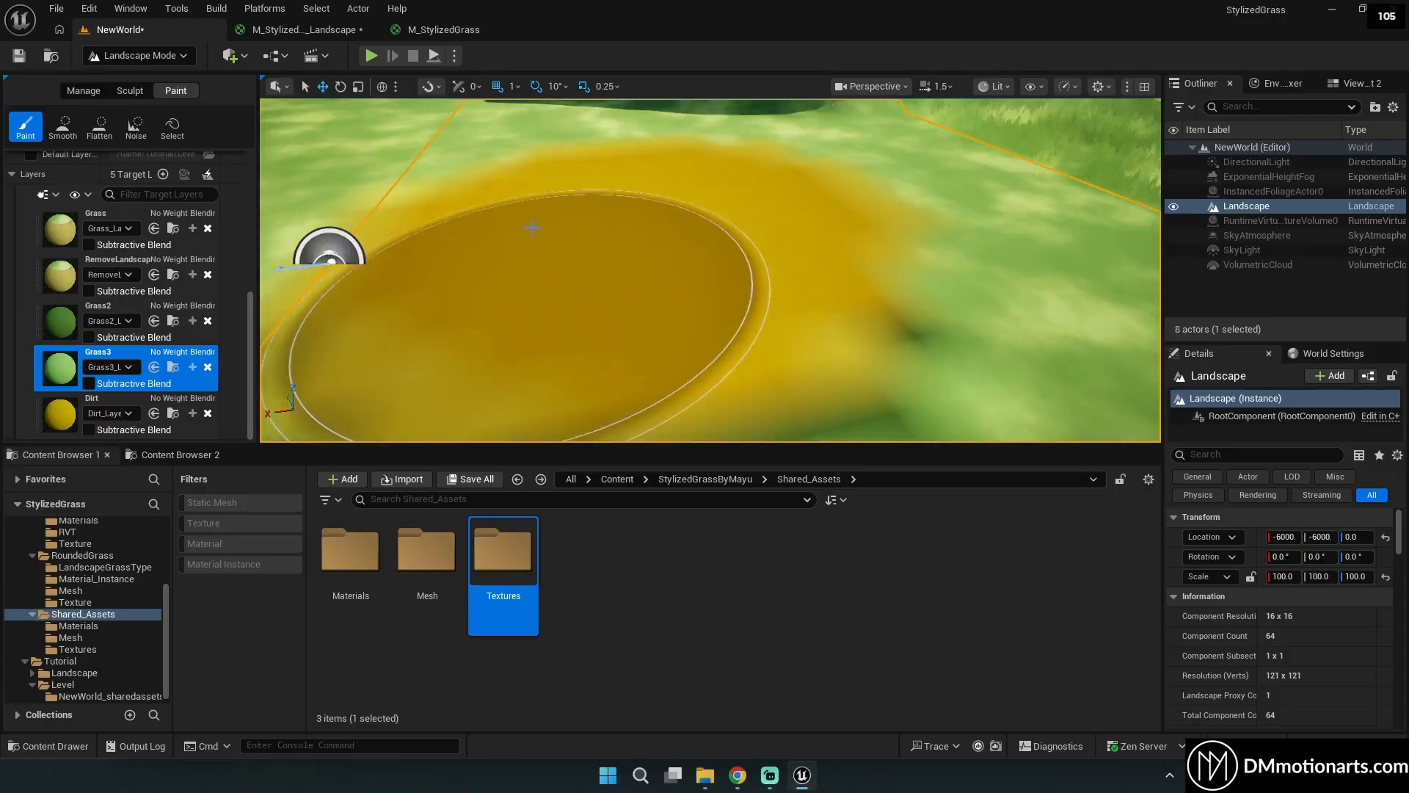
click(57, 320)
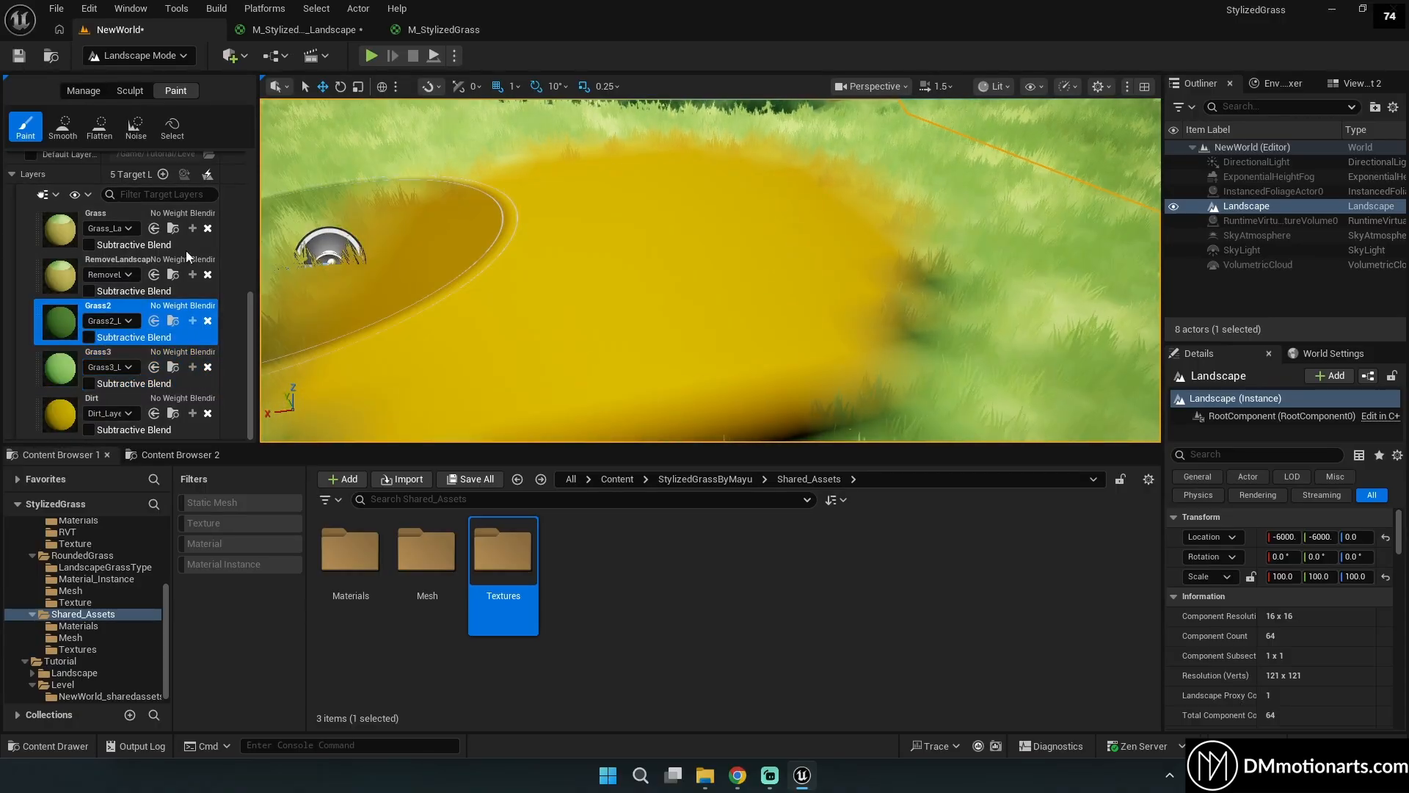
click(186, 248)
key(s)
right_drag(620, 220, 617, 223)
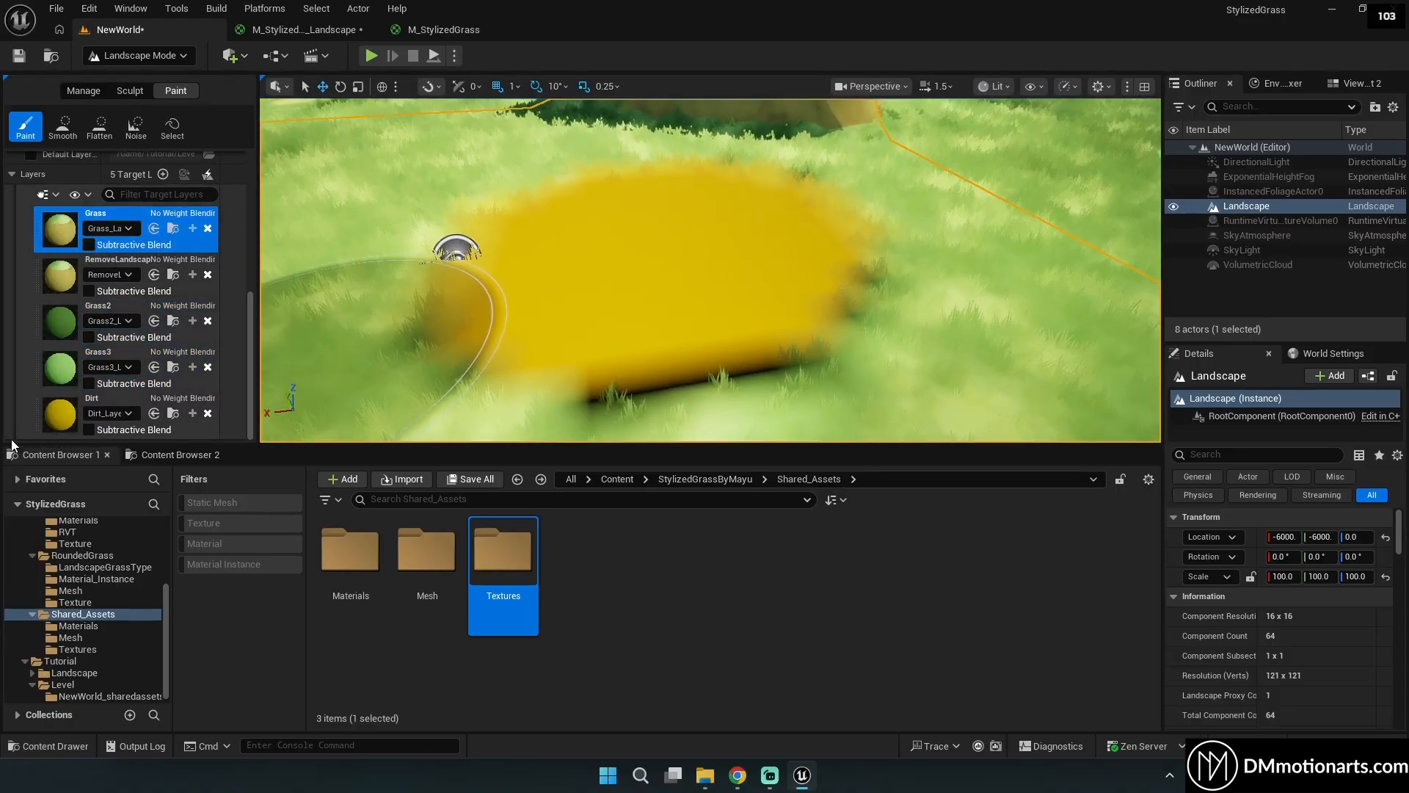
Paint the Dirt layer across the steep side of the grass-covered mound.
click(188, 428)
drag(640, 273, 729, 235)
key(w)
mouse_move(730, 235)
right_down()
mouse_move(727, 191)
mouse_move(778, 183)
mouse_move(675, 186)
mouse_move(646, 242)
mouse_move(631, 220)
mouse_move(565, 226)
mouse_move(514, 264)
right_up()
key(w)
key(w)
key(s)
right_drag(954, 257, 875, 252)
key(w)
scroll(875, 252, down, 6)
mouse_move(773, 279)
right_down()
mouse_move(807, 278)
mouse_move(810, 266)
right_up()
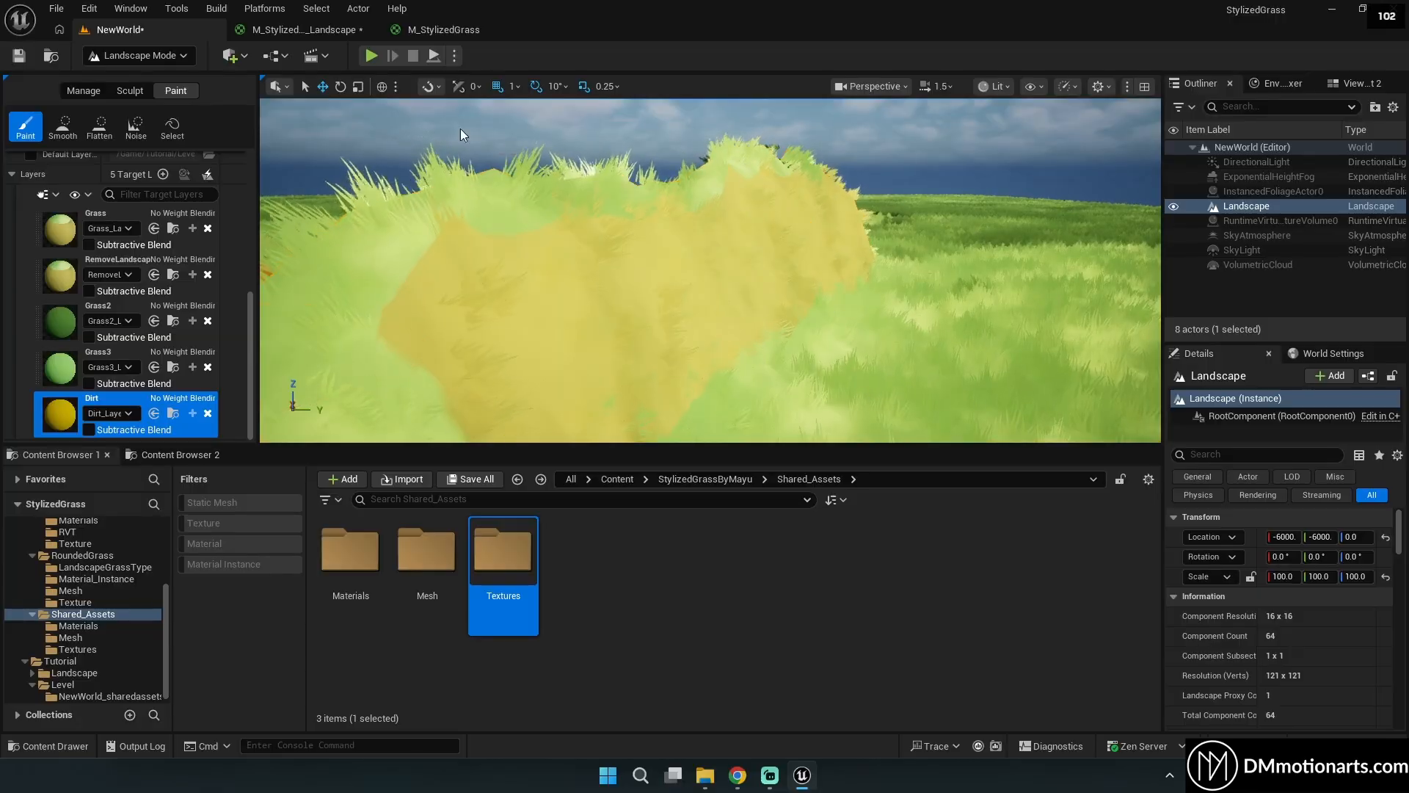
In M_StylizedWorld_Landscape, connect the grass group's Subtract output to Base Color and check the mask on the mound in the level.
click(318, 32)
scroll(867, 465, up, 3)
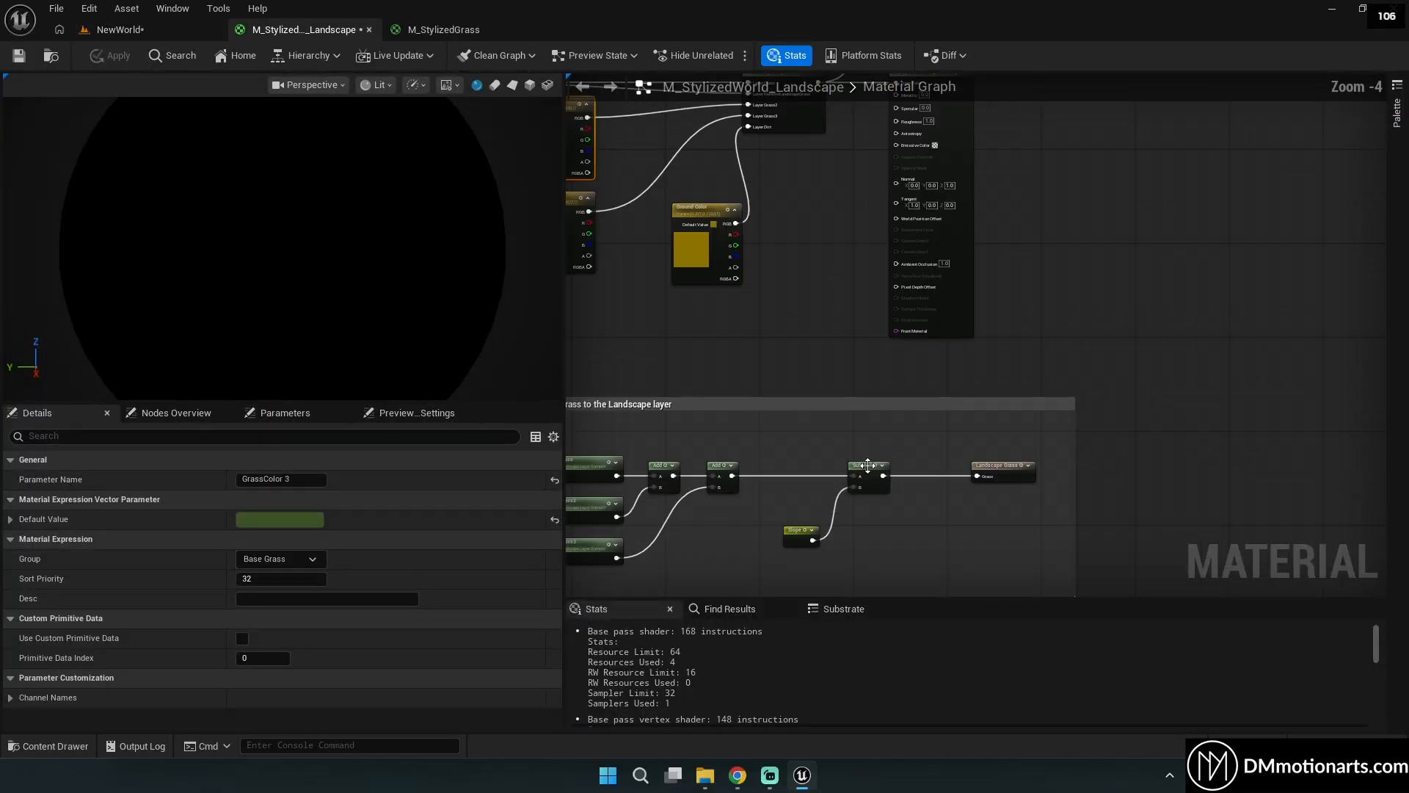
scroll(886, 481, up, 2)
right_drag(893, 481, 1198, 366)
drag(695, 289, 1186, 516)
right_drag(1246, 389, 992, 599)
mouse_move(948, 152)
mouse_down()
mouse_move(953, 78)
mouse_move(944, 163)
mouse_up()
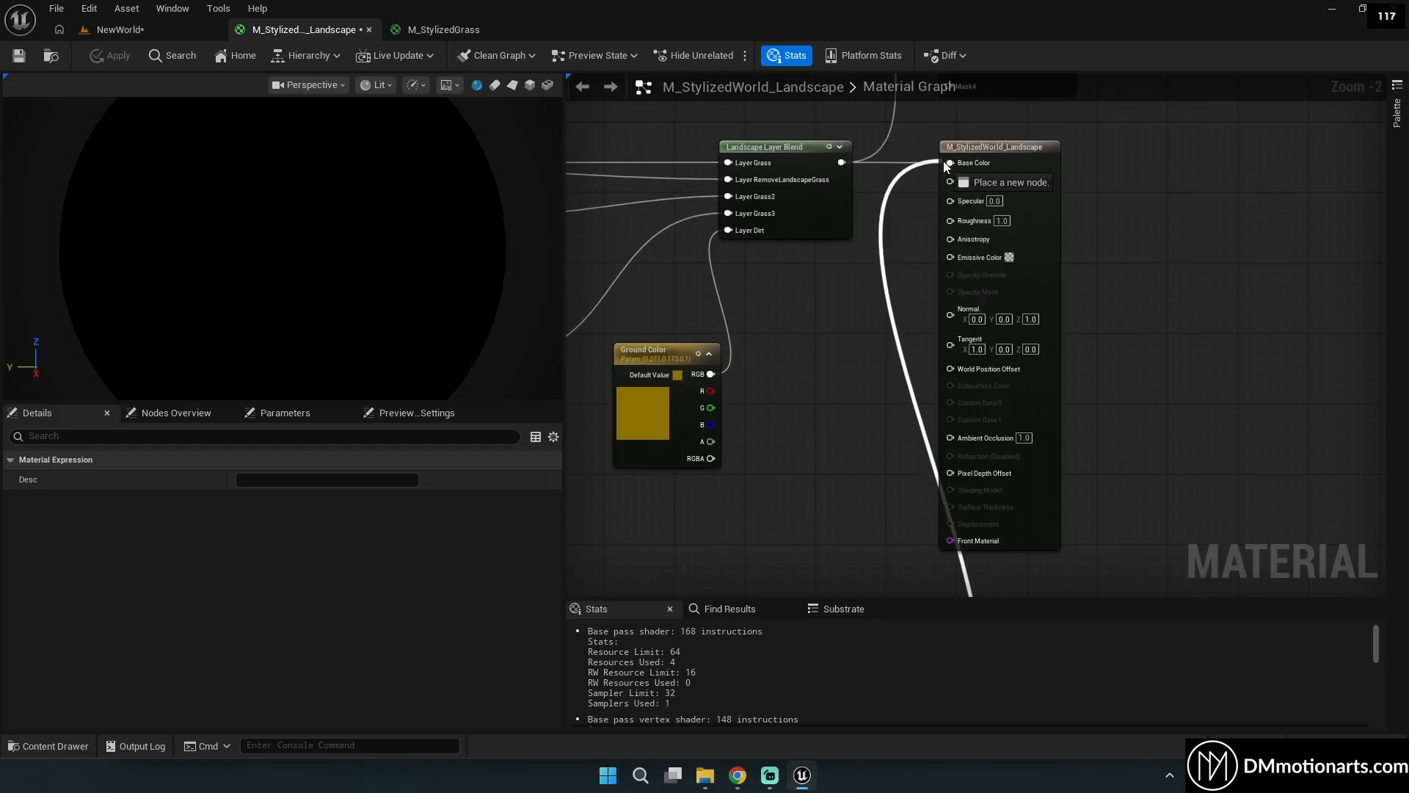
click(140, 33)
mouse_move(711, 271)
right_down()
mouse_move(602, 301)
mouse_move(616, 315)
mouse_move(837, 323)
mouse_move(749, 308)
mouse_move(653, 319)
mouse_move(638, 352)
mouse_move(682, 334)
mouse_move(734, 360)
mouse_move(763, 345)
mouse_move(727, 308)
mouse_move(682, 293)
mouse_move(609, 309)
right_up()
Examine the Slope, Subtract, Add and Saturate nodes in the landscape material that drive the Cliff Lerp's Alpha.
click(279, 29)
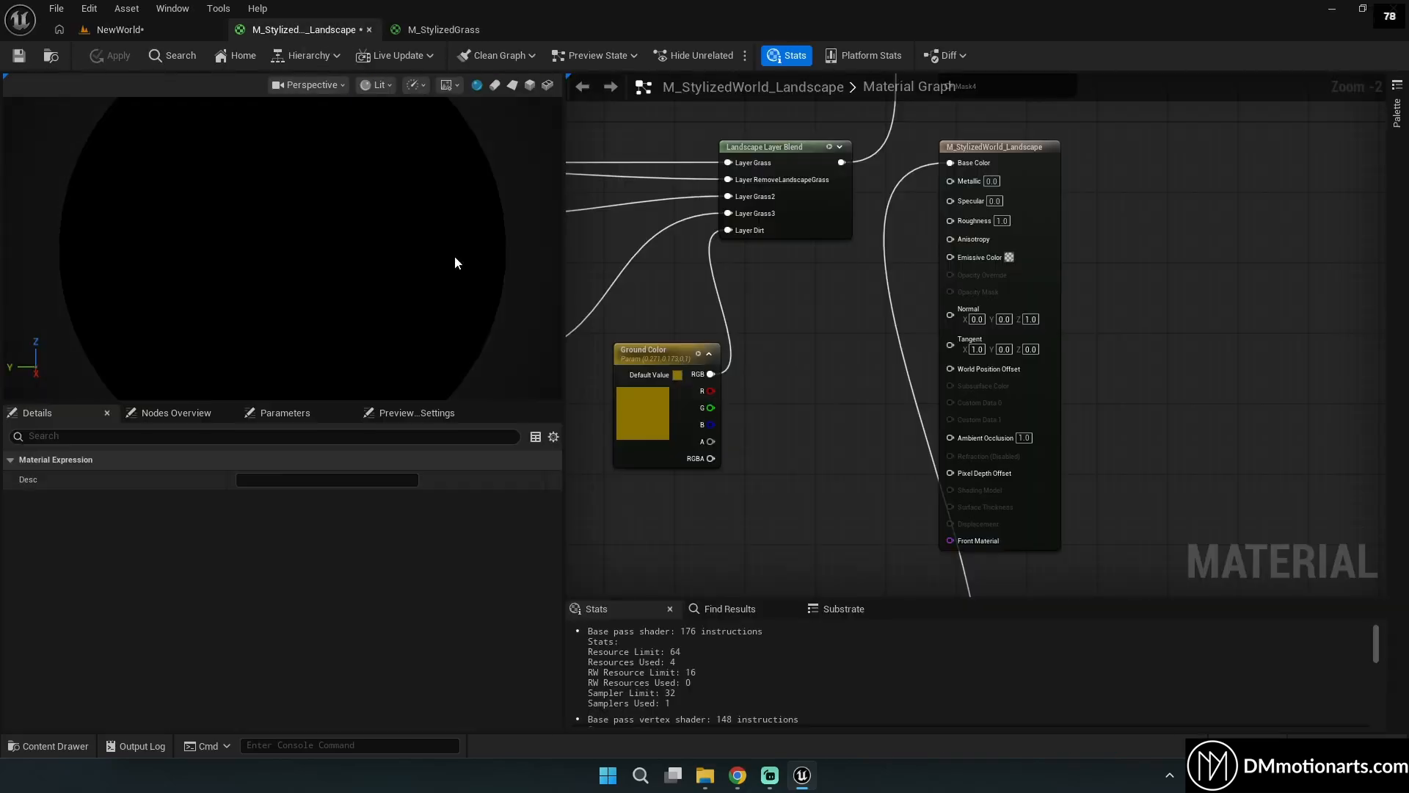
scroll(771, 312, down, 2)
right_drag(771, 312, 1049, 391)
right_drag(791, 397, 997, 352)
scroll(915, 368, up, 3)
right_drag(915, 368, 1048, 284)
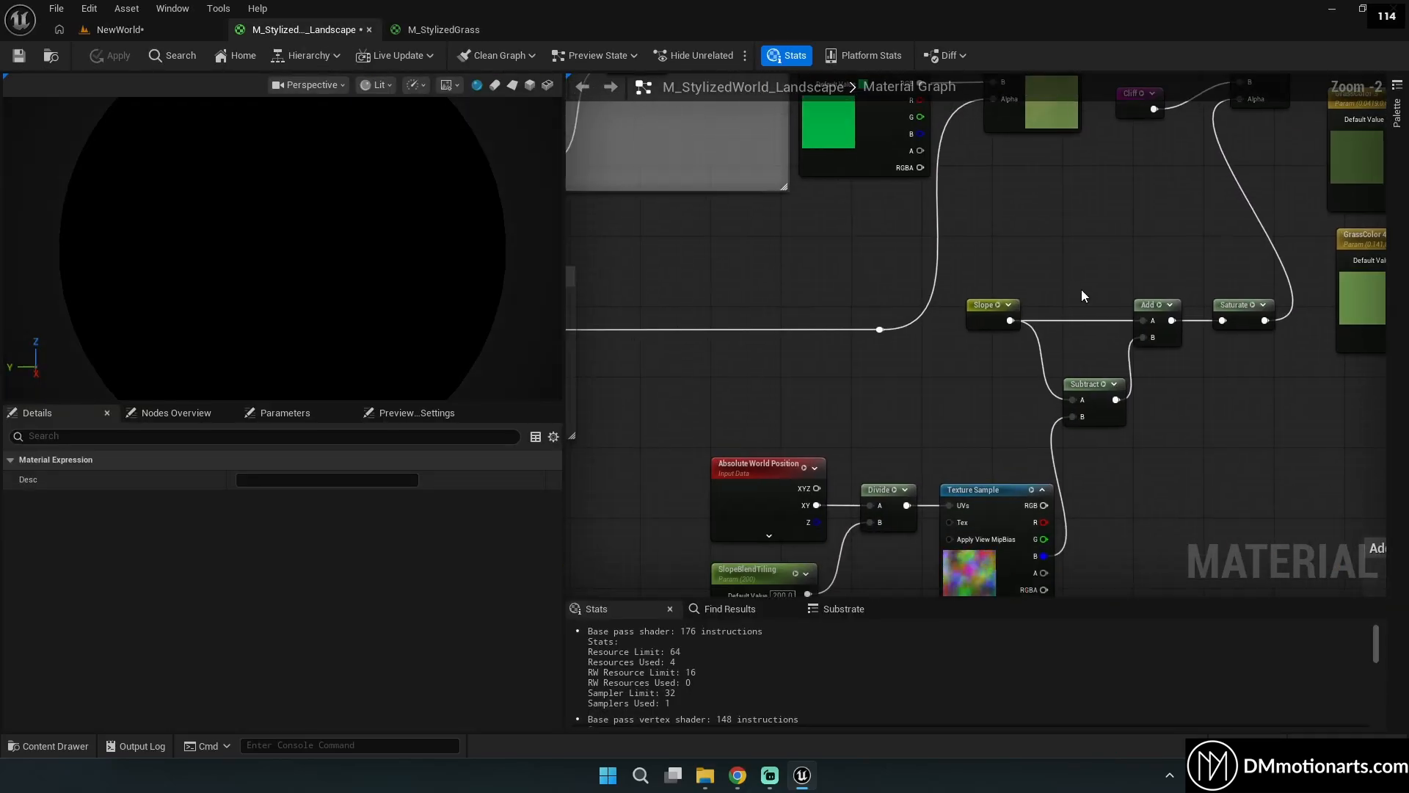
scroll(1248, 394, down, 1)
right_drag(1248, 393, 1288, 367)
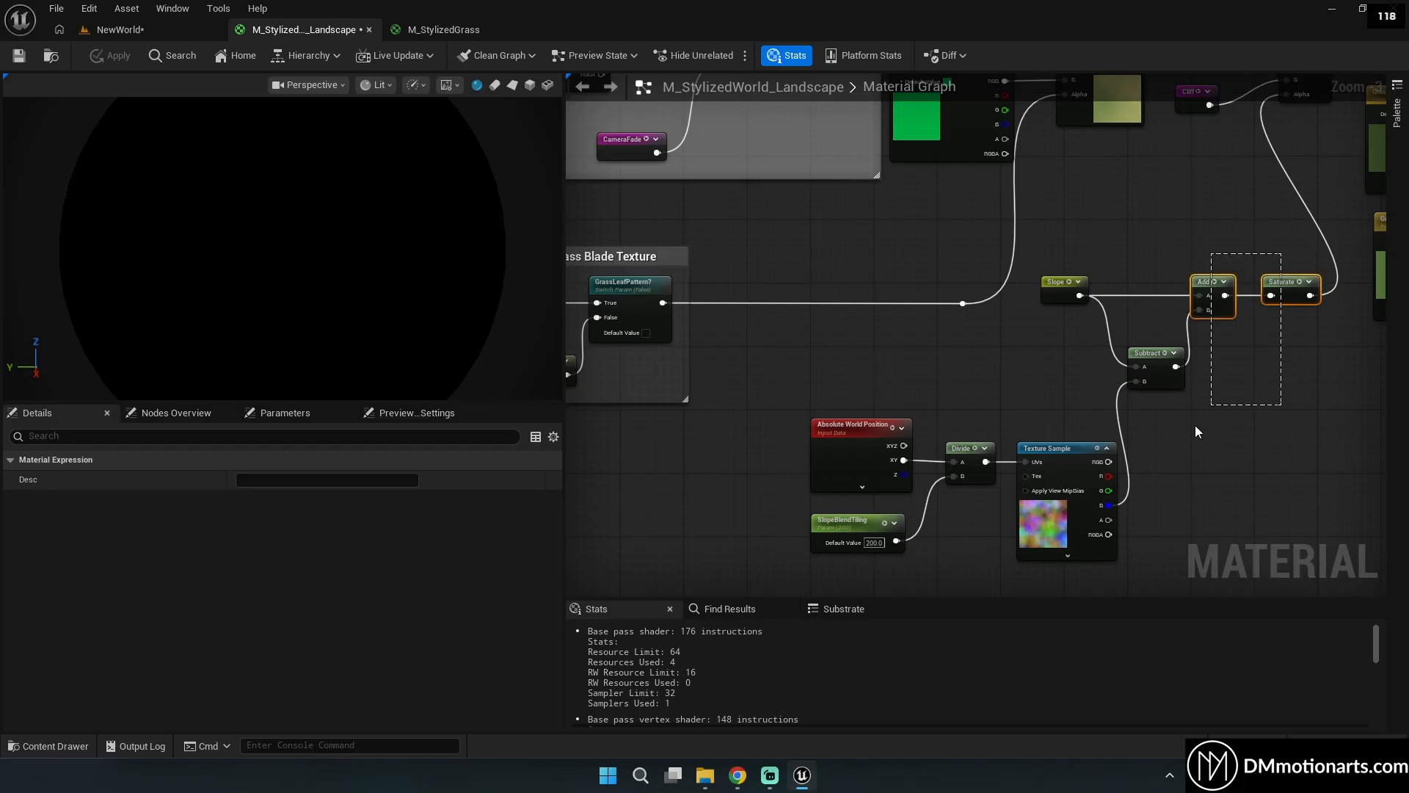
drag(833, 574, 807, 550)
right_drag(1336, 154, 833, 447)
scroll(833, 448, up, 2)
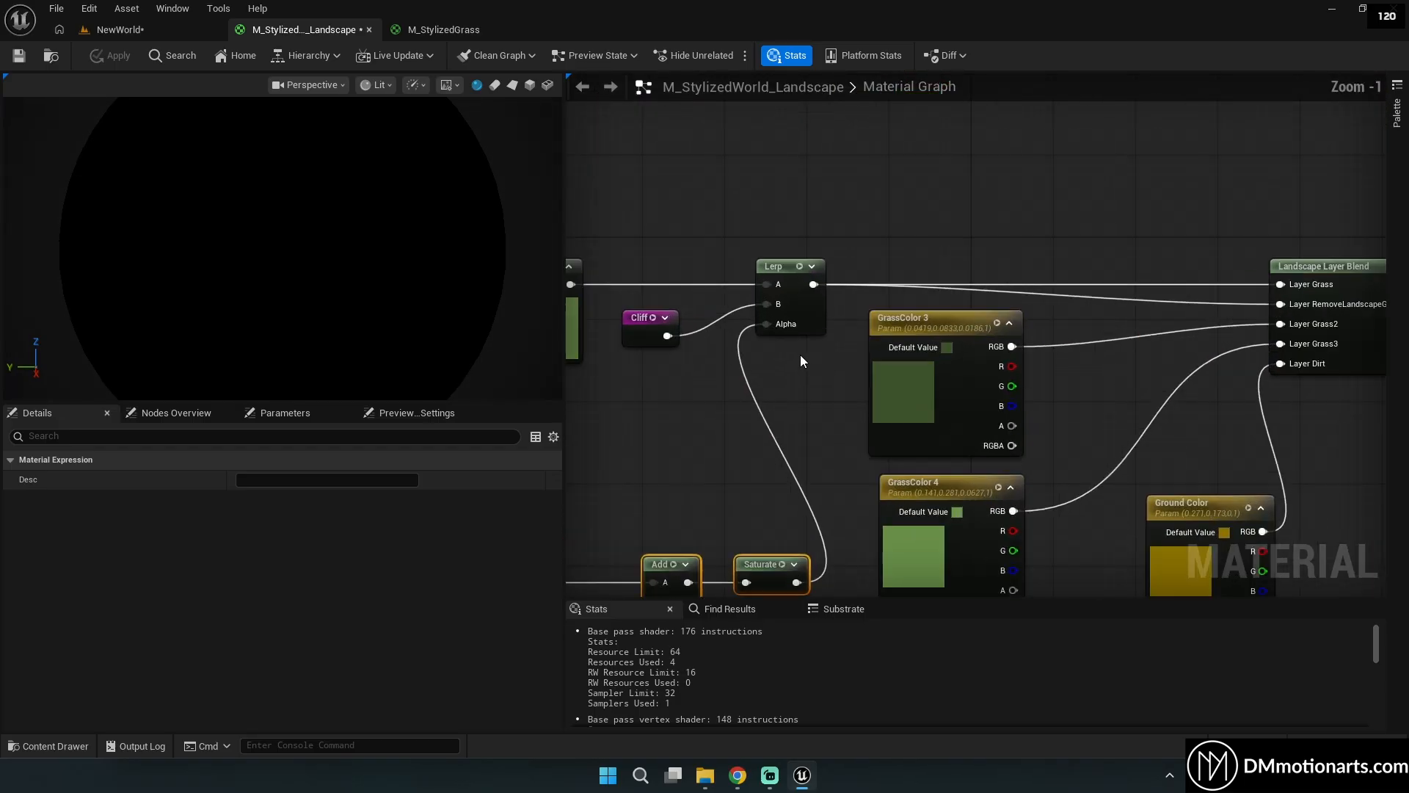
Examine how the Cliff Lerp feeds the Layer Grass and RemoveLandscapeGrass inputs of the Landscape Layer Blend.
right_drag(903, 278, 888, 288)
click(910, 254)
right_drag(1092, 255, 769, 285)
scroll(881, 304, up, 1)
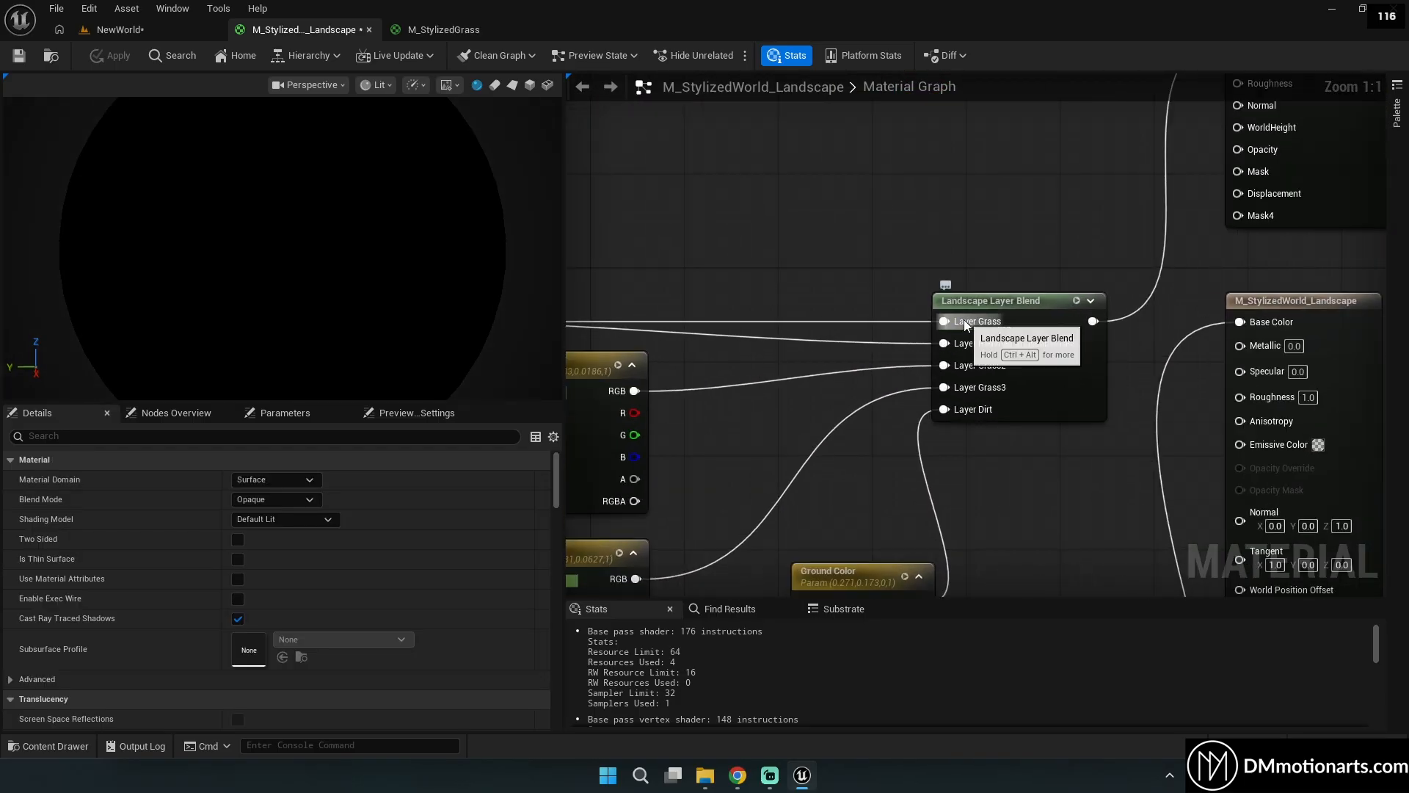
right_drag(609, 408, 818, 326)
click(785, 340)
click(806, 512)
right_drag(816, 422, 988, 415)
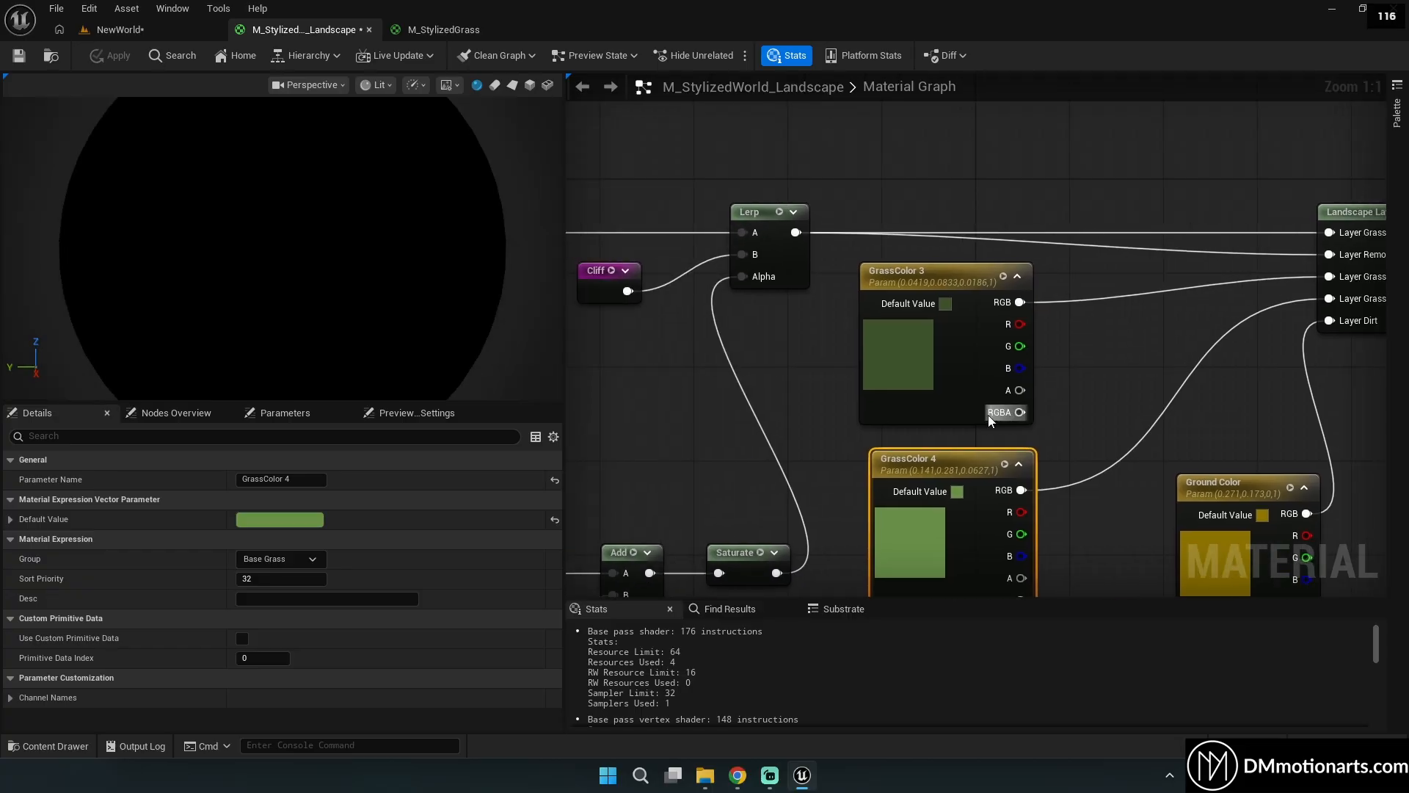
Examine the GrassColor 3 and GrassColor 4 parameters and their connections to the Grass2 and Grass3 blend layers.
scroll(824, 398, down, 2)
right_drag(825, 398, 1051, 370)
scroll(931, 372, up, 1)
right_drag(930, 371, 827, 416)
drag(930, 333, 774, 255)
right_drag(1174, 372, 943, 333)
click(944, 334)
click(851, 279)
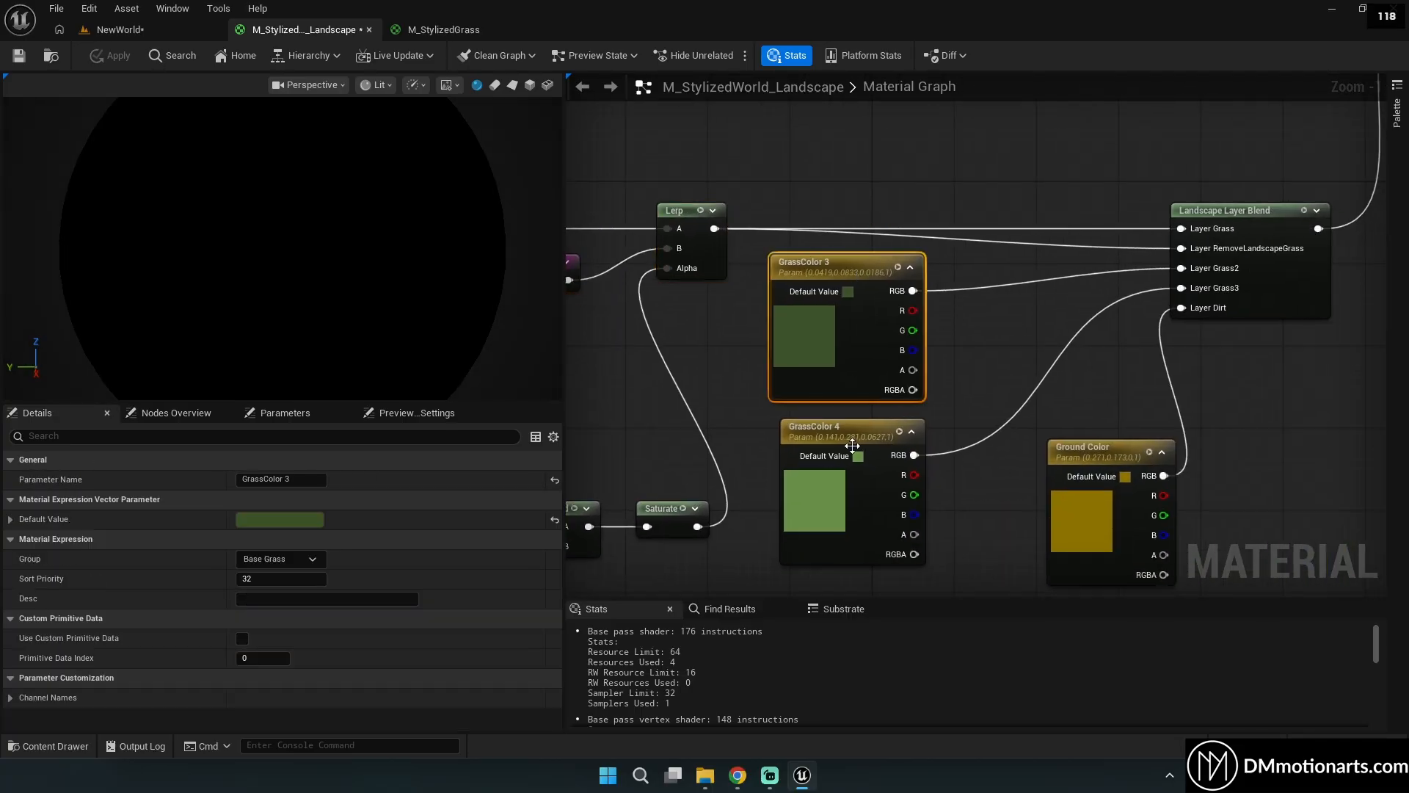
click(850, 445)
click(836, 258)
click(857, 431)
right_drag(677, 322, 985, 256)
scroll(979, 282, down, 5)
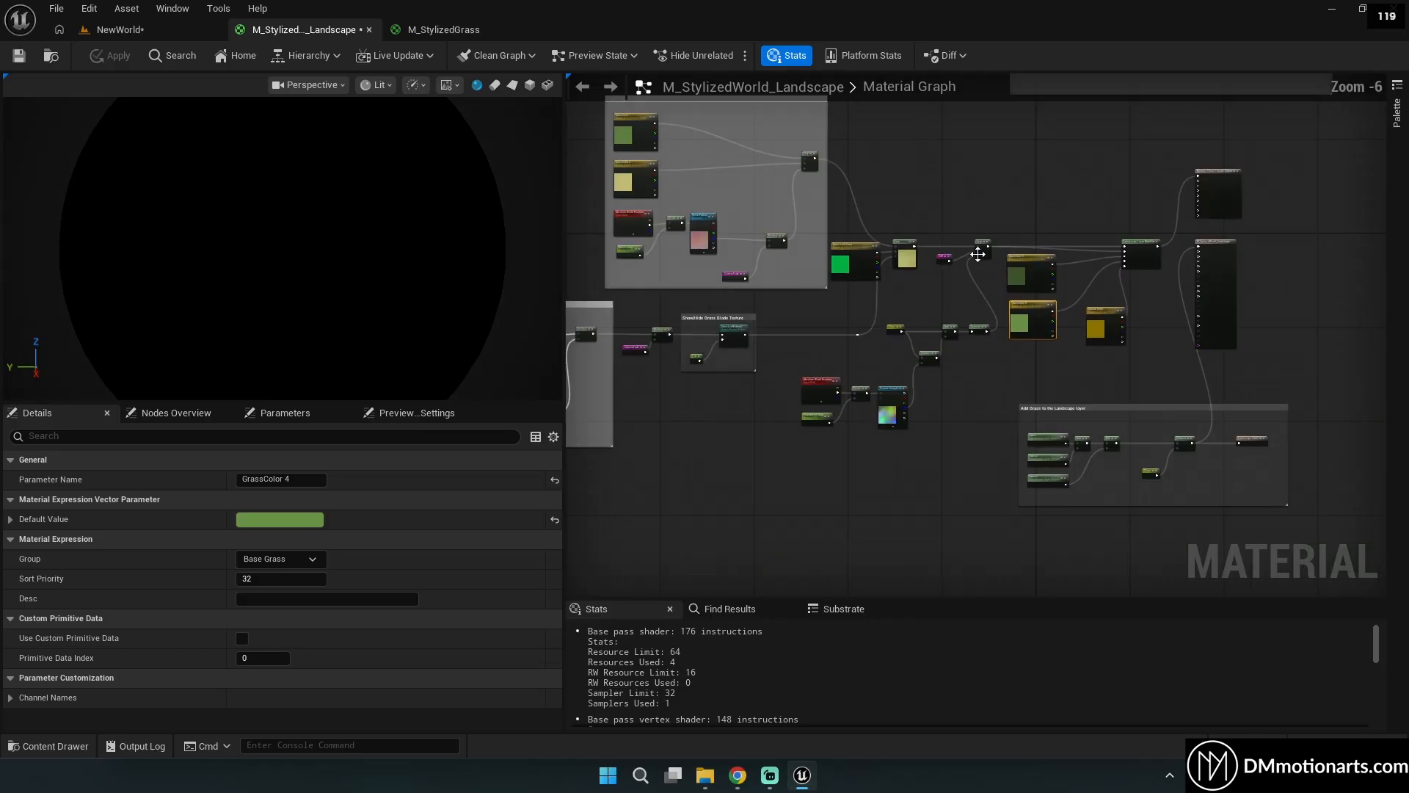
Select the Cliff, Lerp and slope mask nodes and compare their slope blend with the directly connected grass colors.
drag(979, 283, 944, 340)
shift+drag(915, 470, 878, 329)
scroll(830, 406, up, 3)
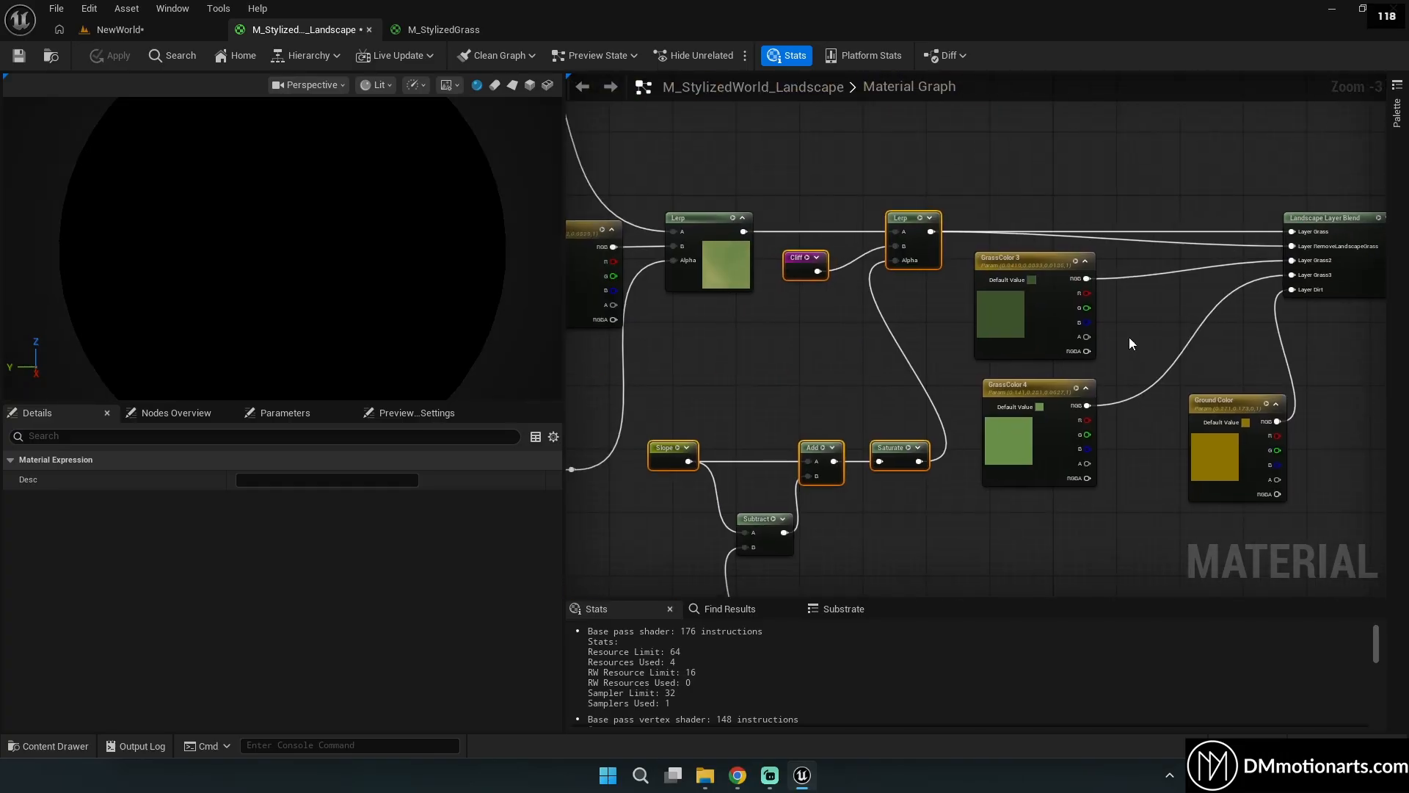
click(1129, 336)
scroll(1123, 345, up, 2)
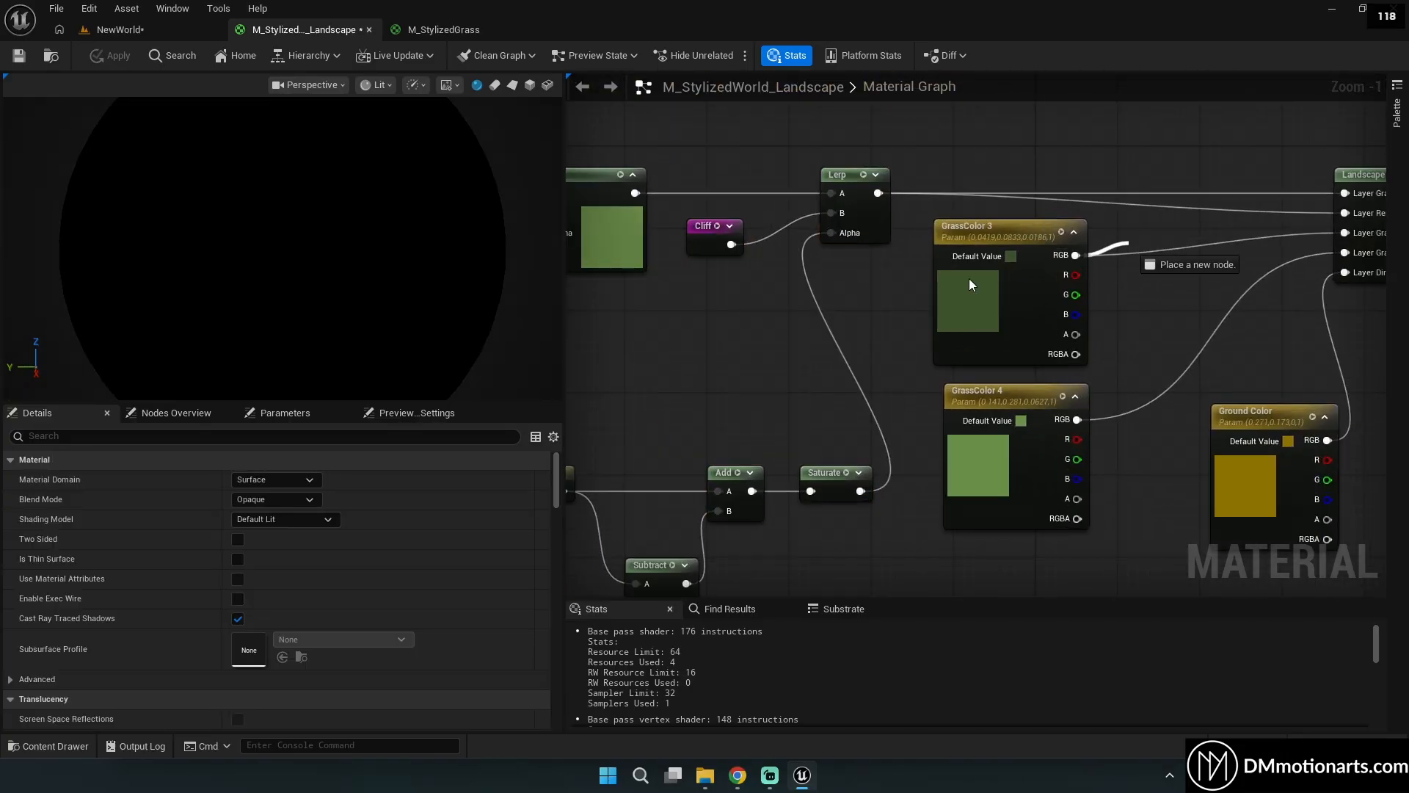
click(843, 266)
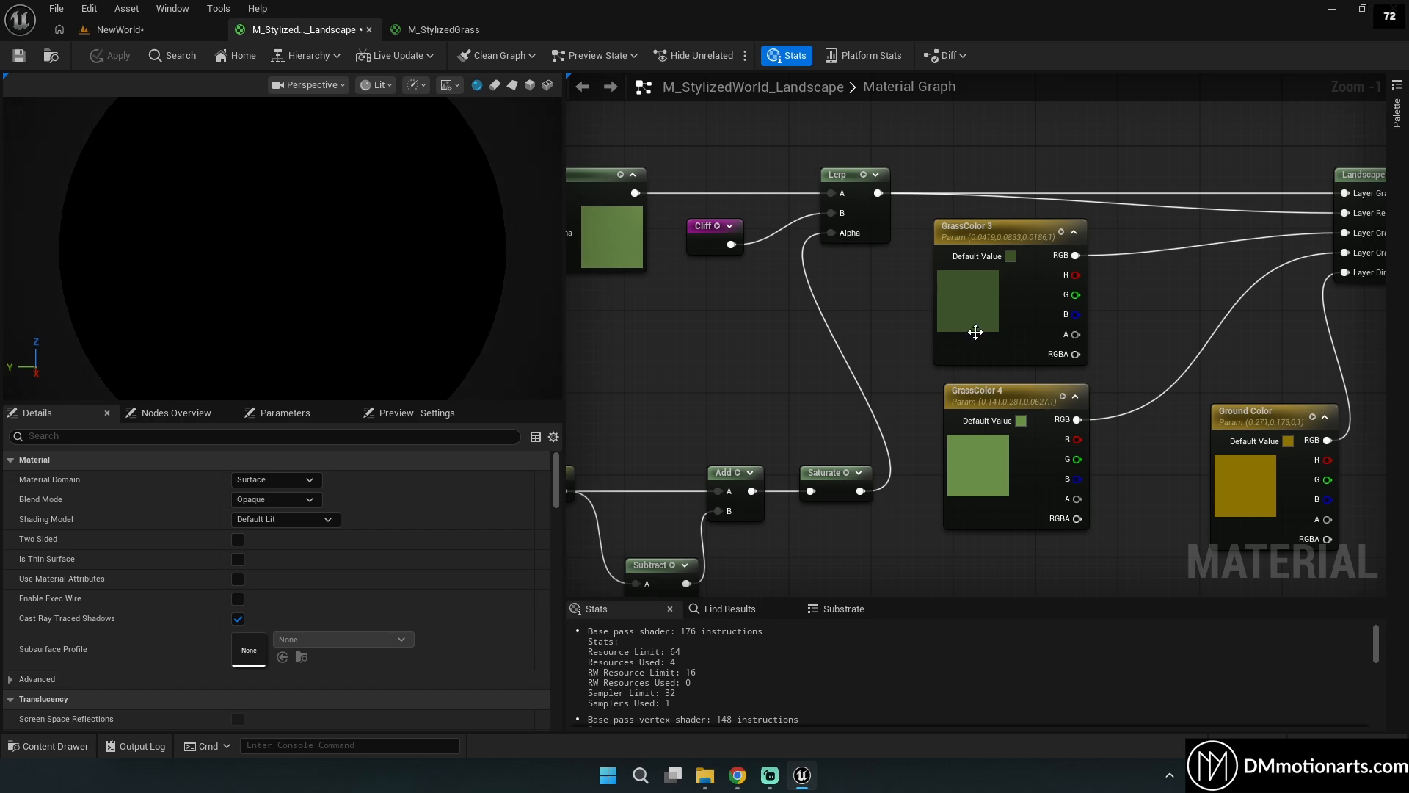
right_drag(975, 332, 984, 360)
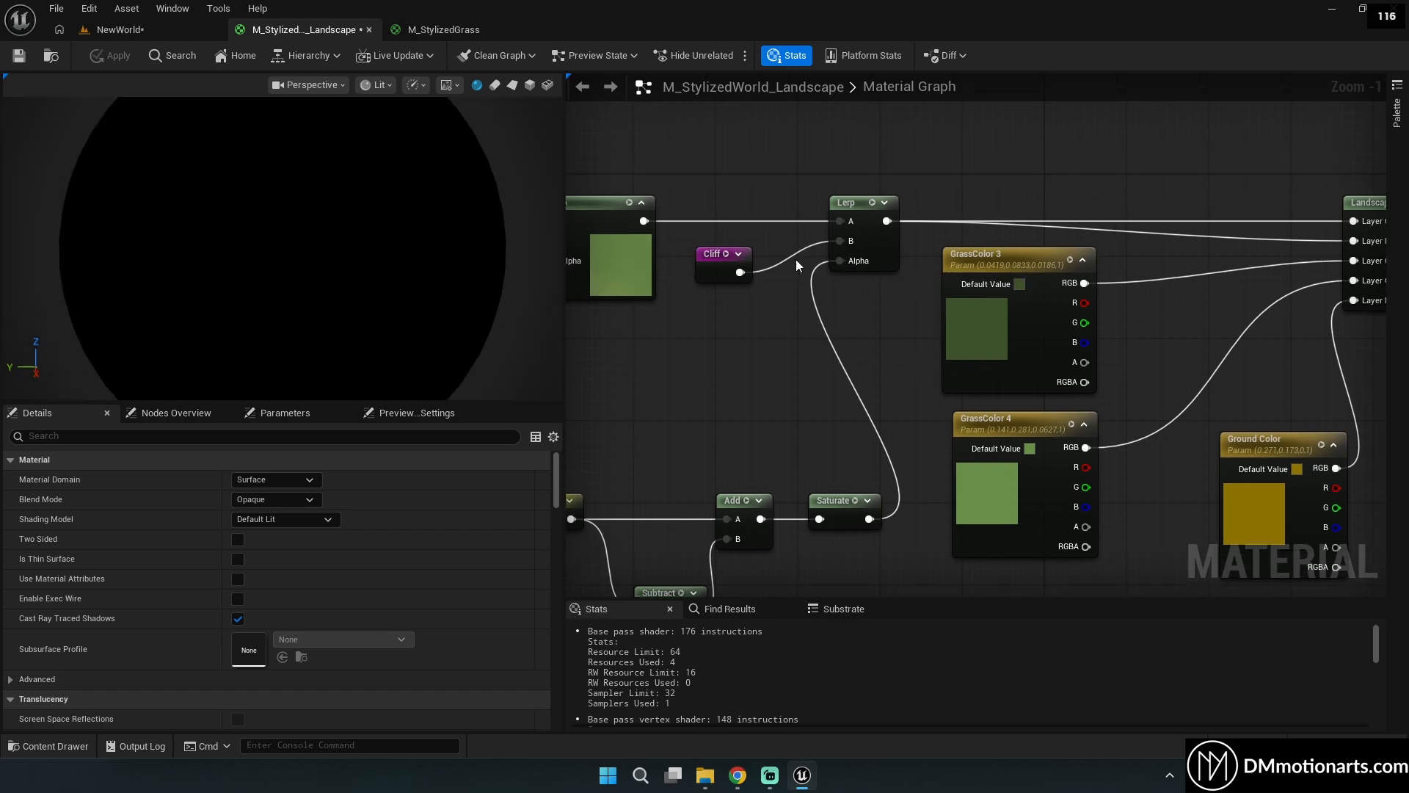
Try routing GrassColor 3 into the Lerp's B input and the Lerp's output toward the Grass2 layer.
drag(723, 260, 774, 301)
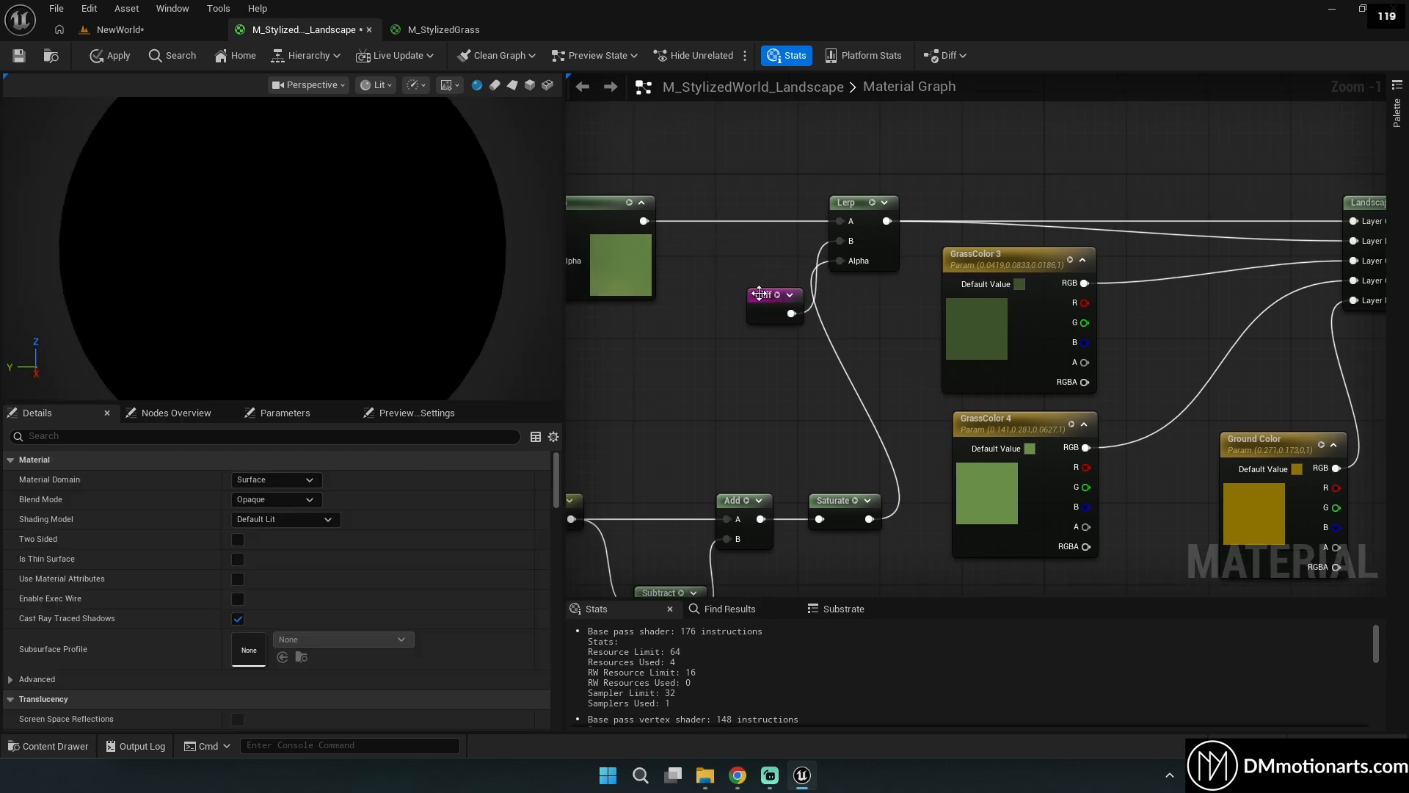
key(ctrl+z)
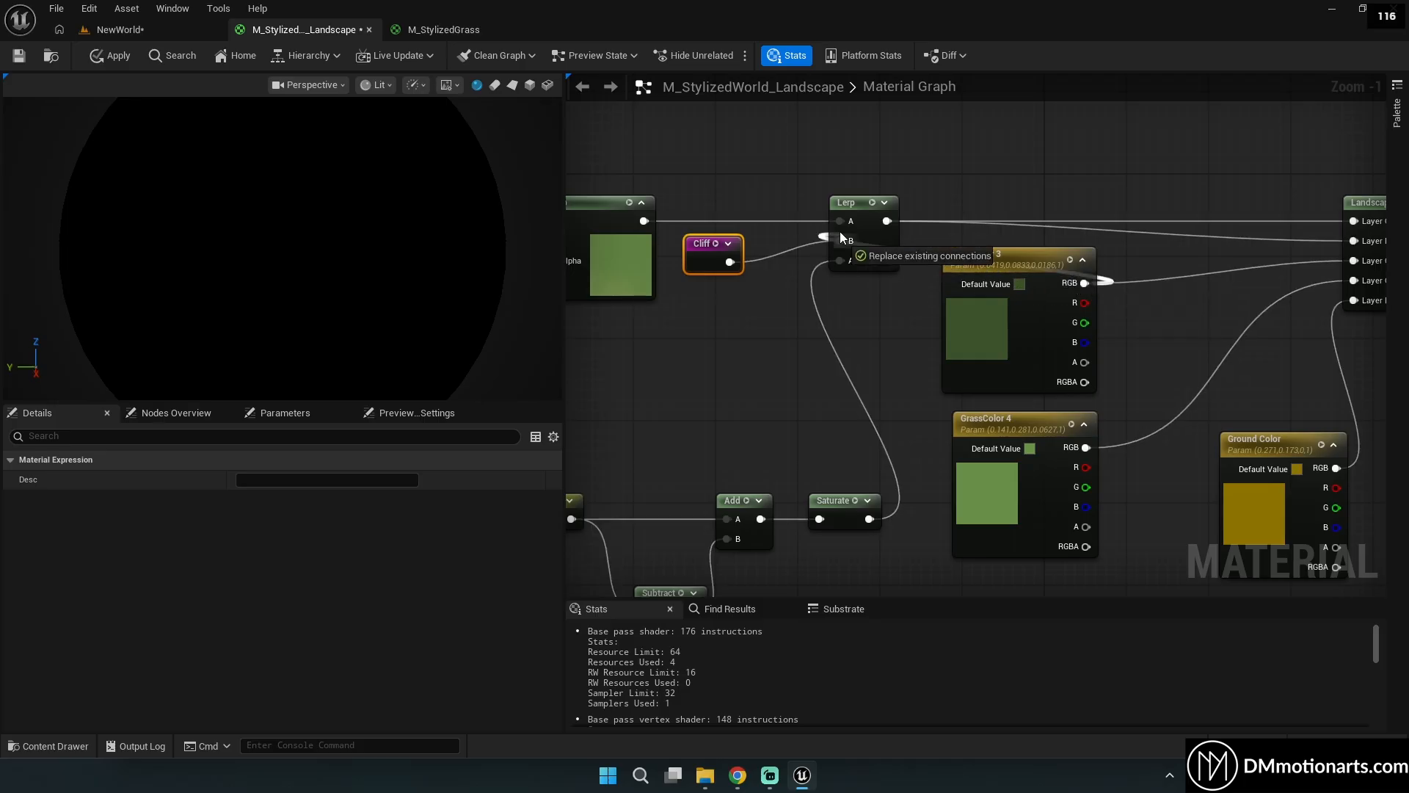
drag(867, 288, 1020, 326)
click(885, 302)
drag(887, 220, 893, 217)
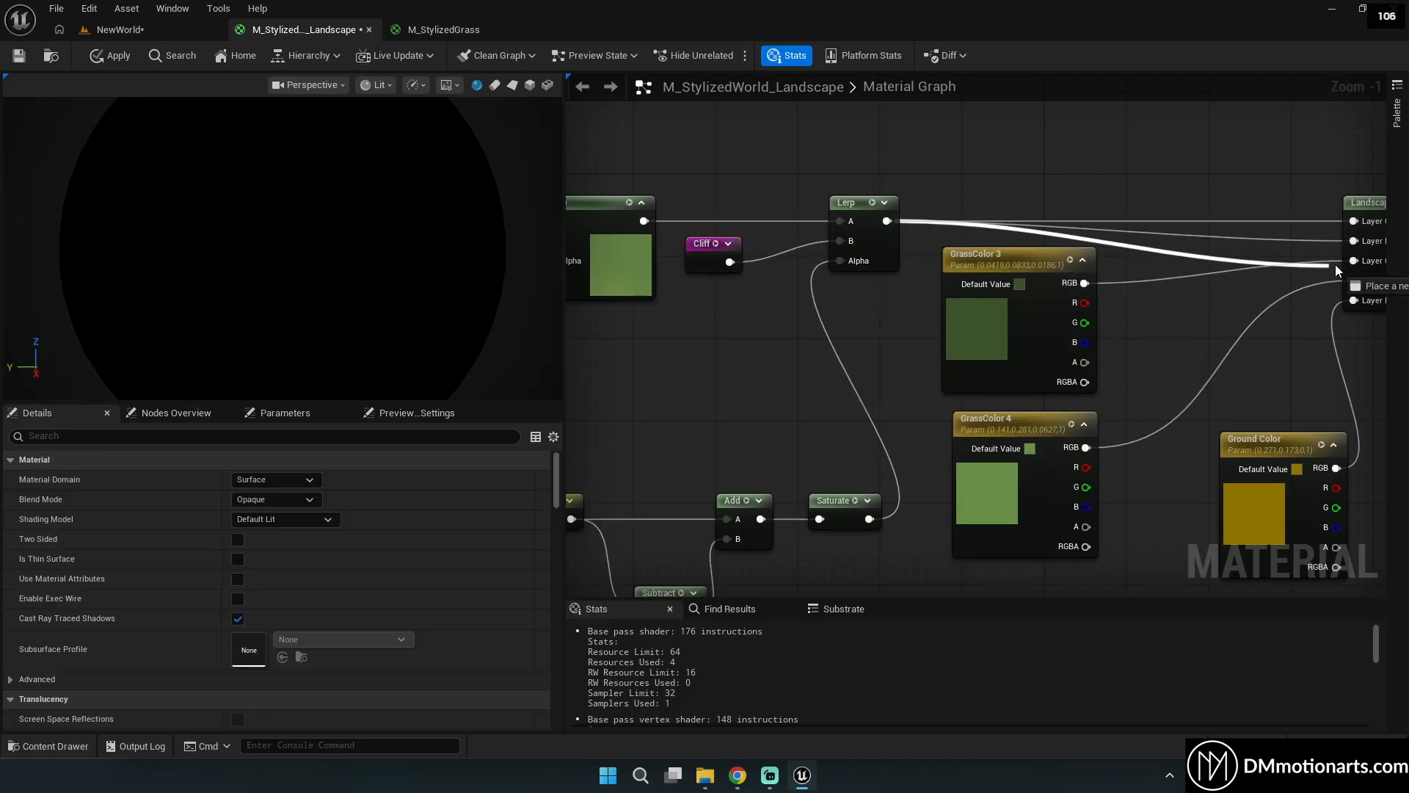
drag(1336, 266, 1108, 212)
click(1110, 174)
right_drag(1180, 219, 957, 237)
right_drag(944, 351, 1103, 318)
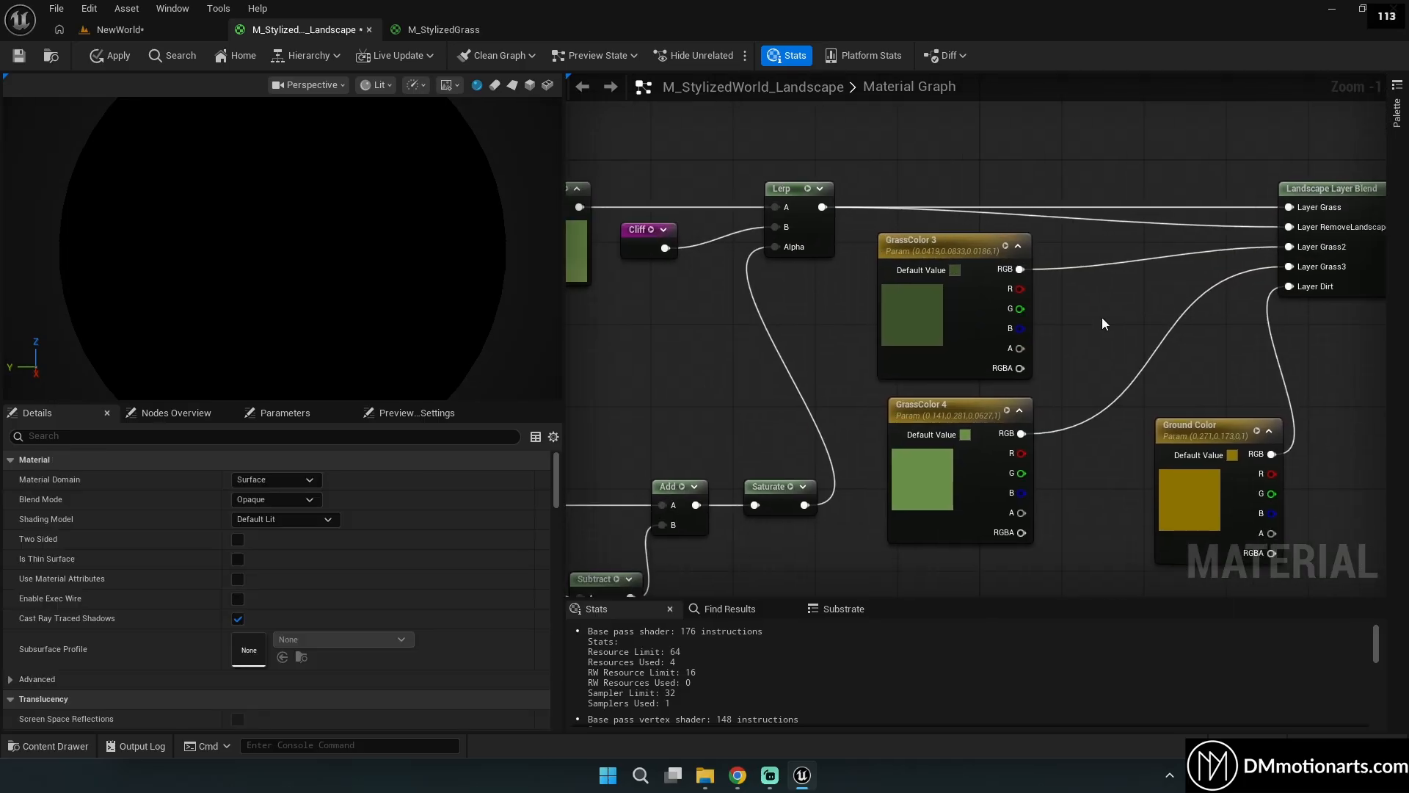
Review the GrassColor 4 node against the Lerp and select both GrassColor 3 and GrassColor 4.
click(936, 417)
right_drag(875, 498, 935, 502)
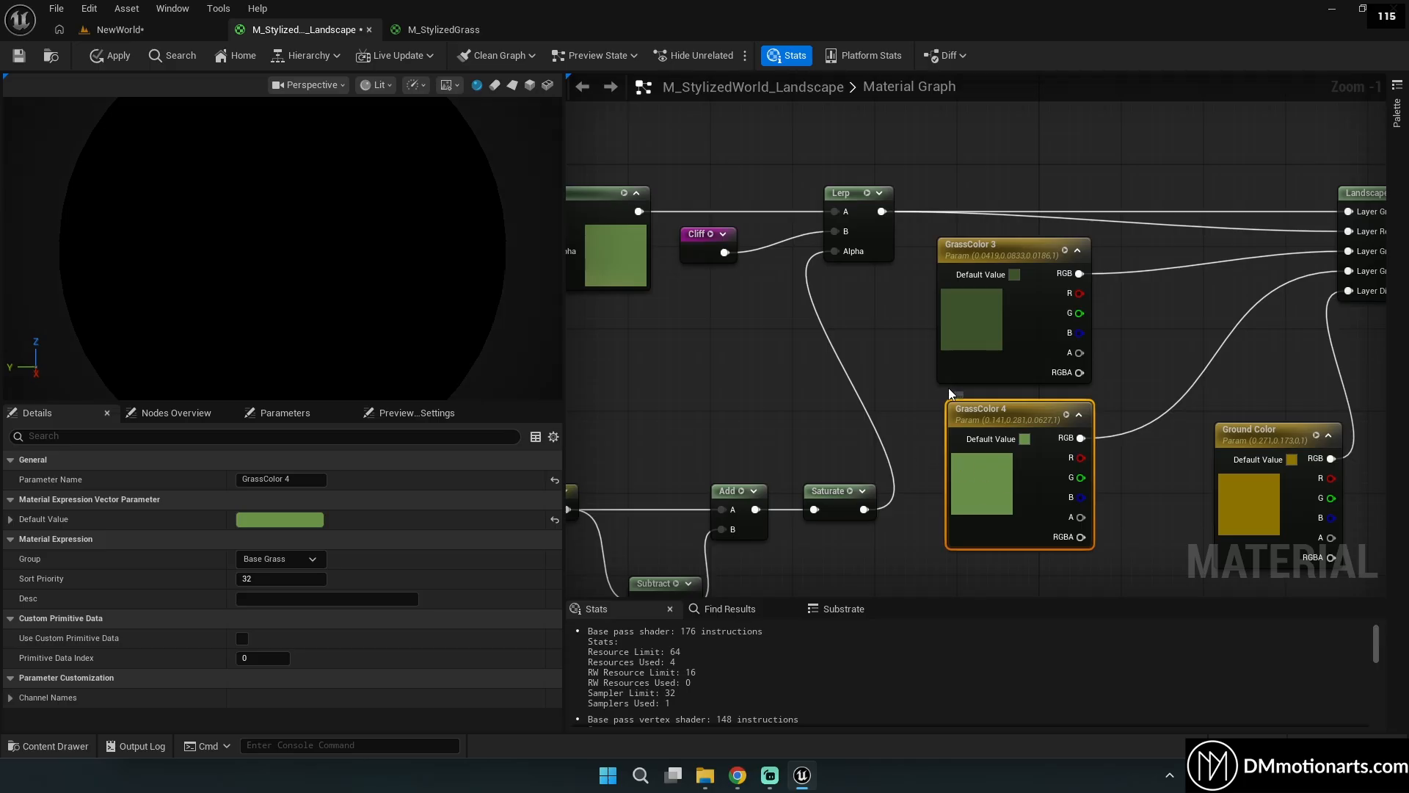
drag(1077, 439, 857, 223)
drag(953, 387, 954, 389)
click(912, 319)
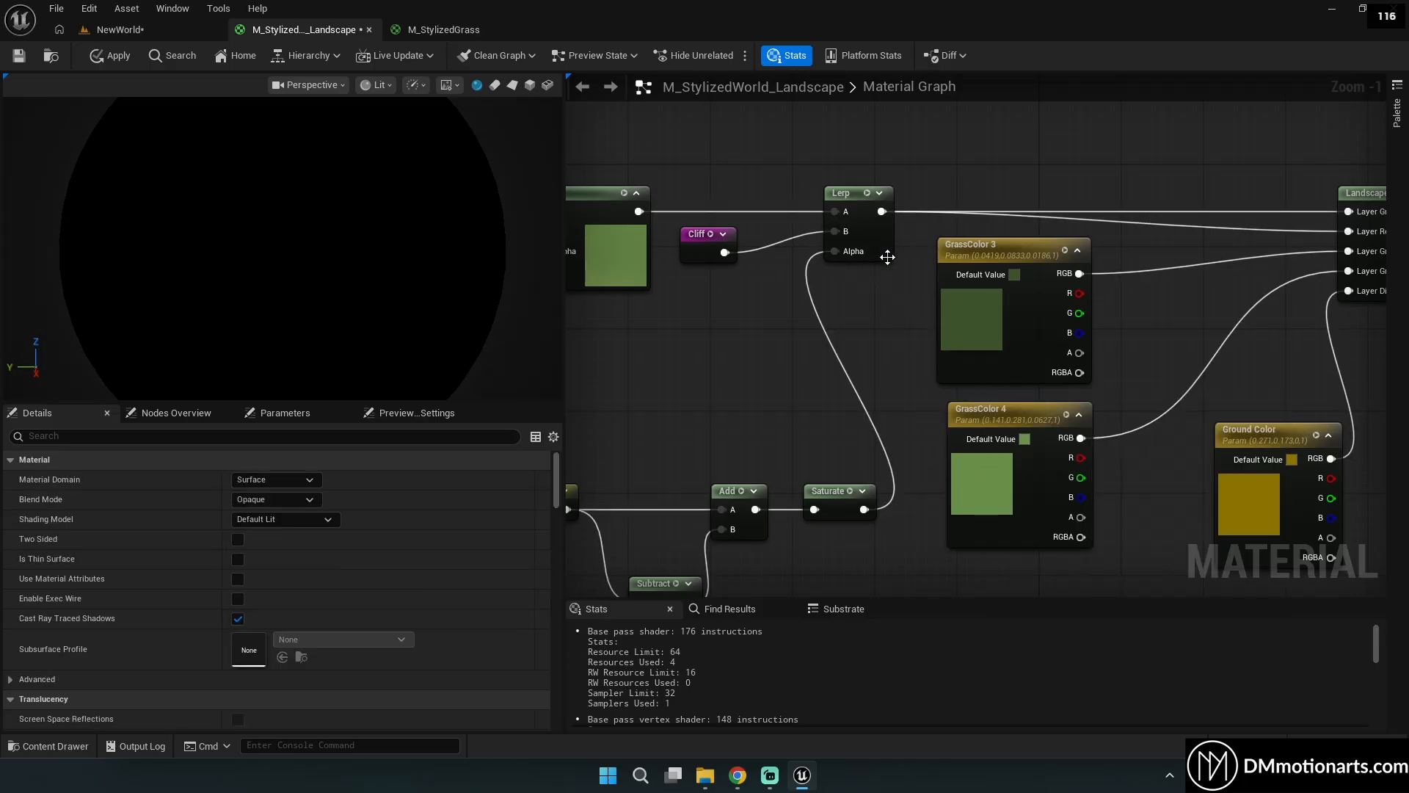
drag(1267, 297, 1117, 305)
click(1095, 442)
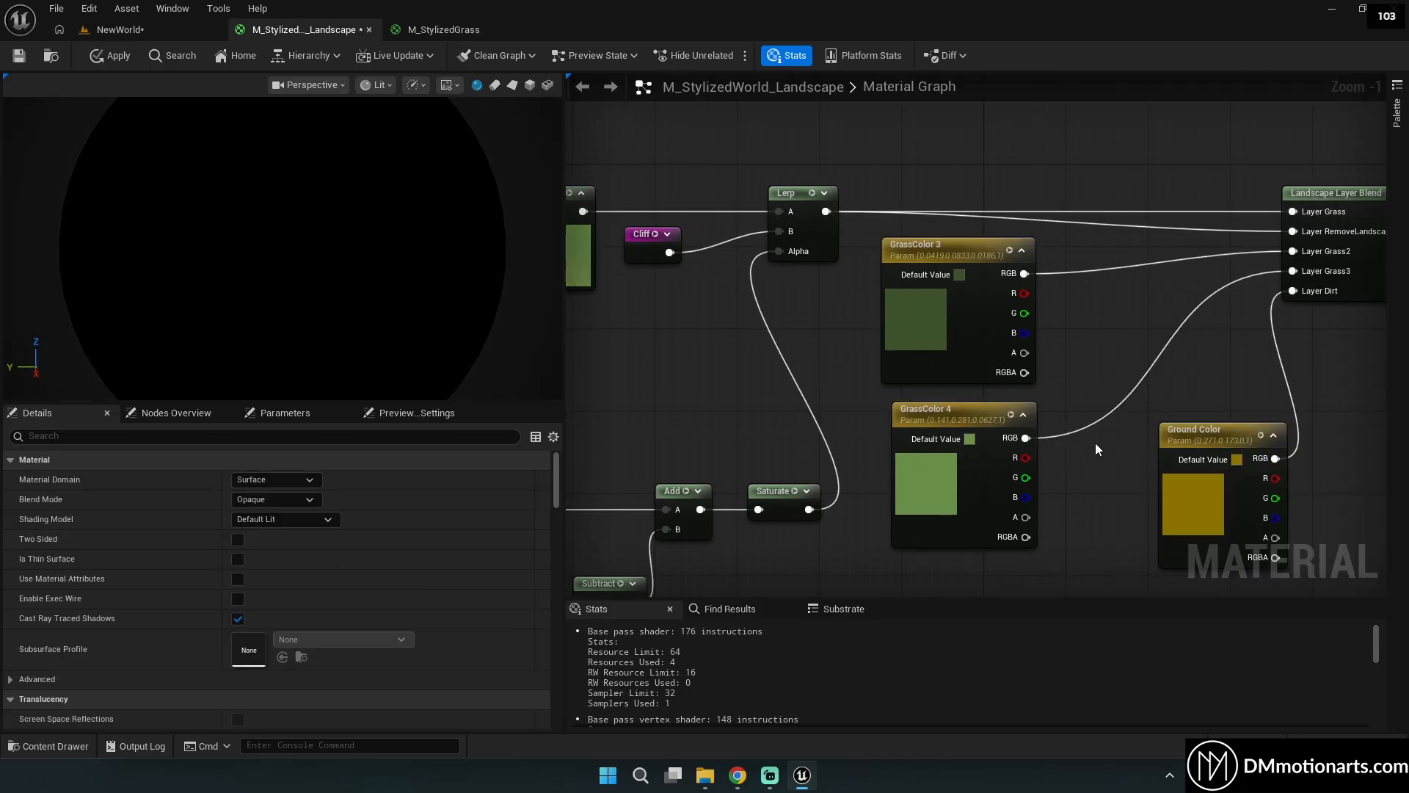
scroll(1079, 422, down, 4)
scroll(1073, 344, up, 3)
right_drag(1075, 414, 950, 452)
drag(935, 395, 822, 246)
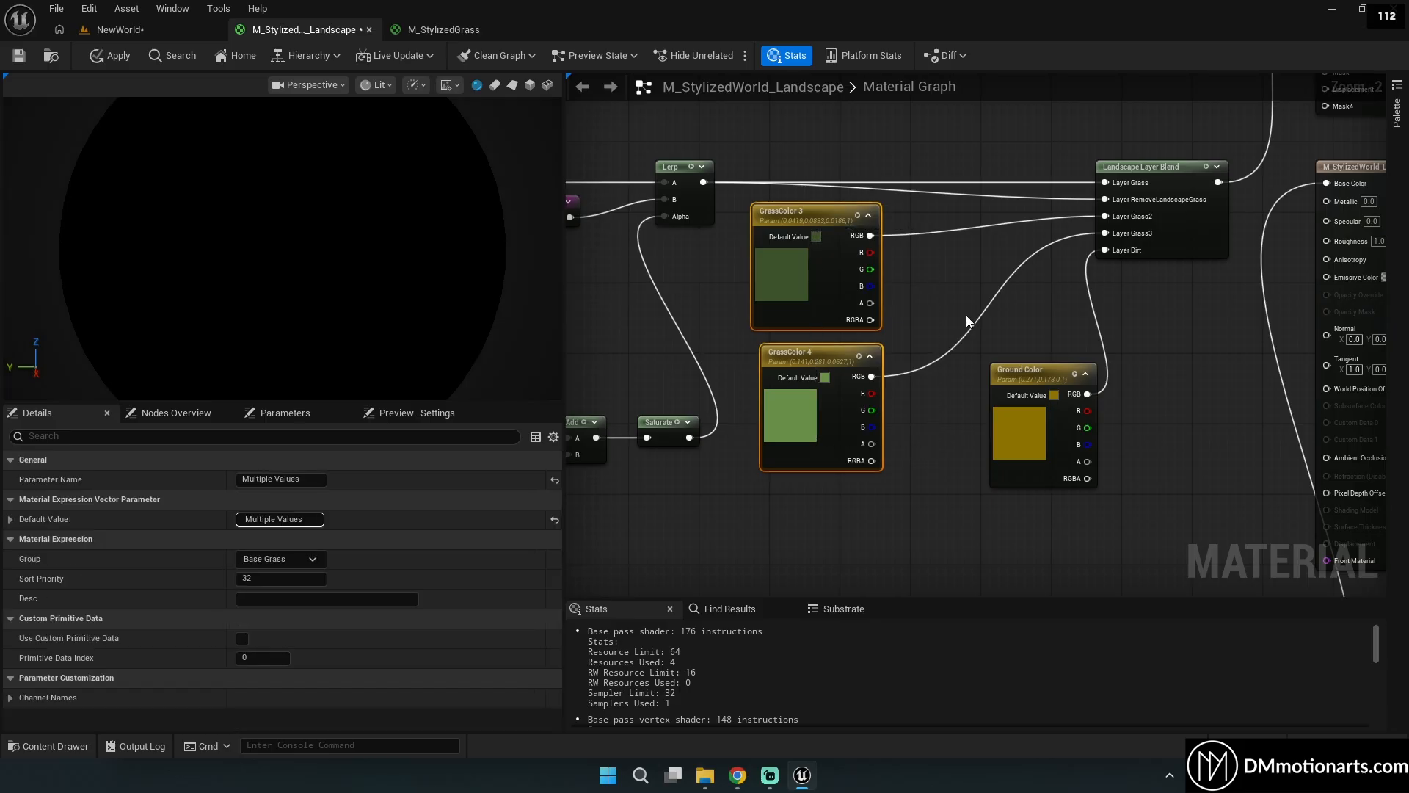
Examine the Grass, Grass2 and Grass3 samples, their Add nodes and the Slope subtraction in the Add Grass to the Landscape layer group.
right_drag(1126, 495, 1025, 258)
right_drag(1024, 347, 919, 359)
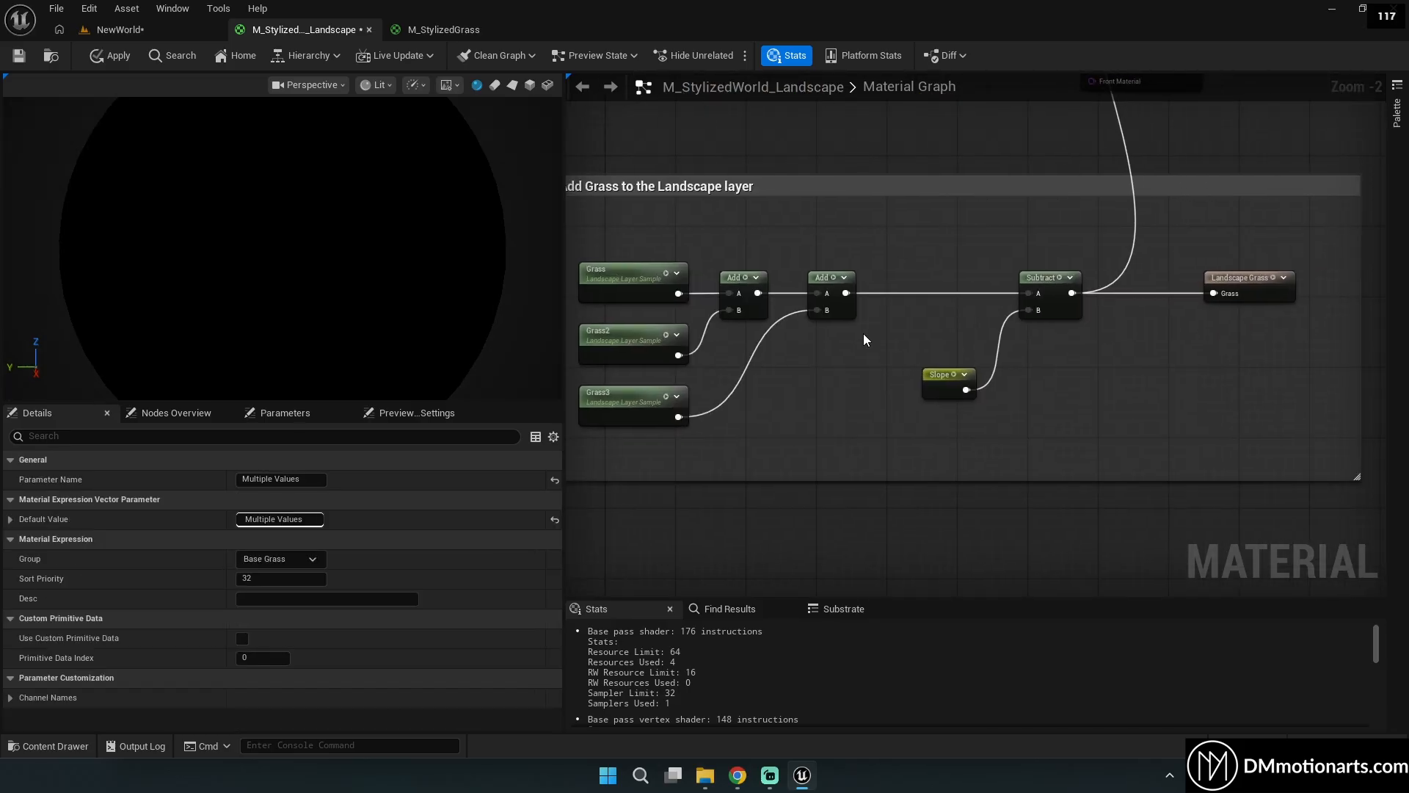
drag(724, 368, 743, 367)
scroll(777, 361, up, 2)
right_drag(777, 361, 852, 381)
click(852, 380)
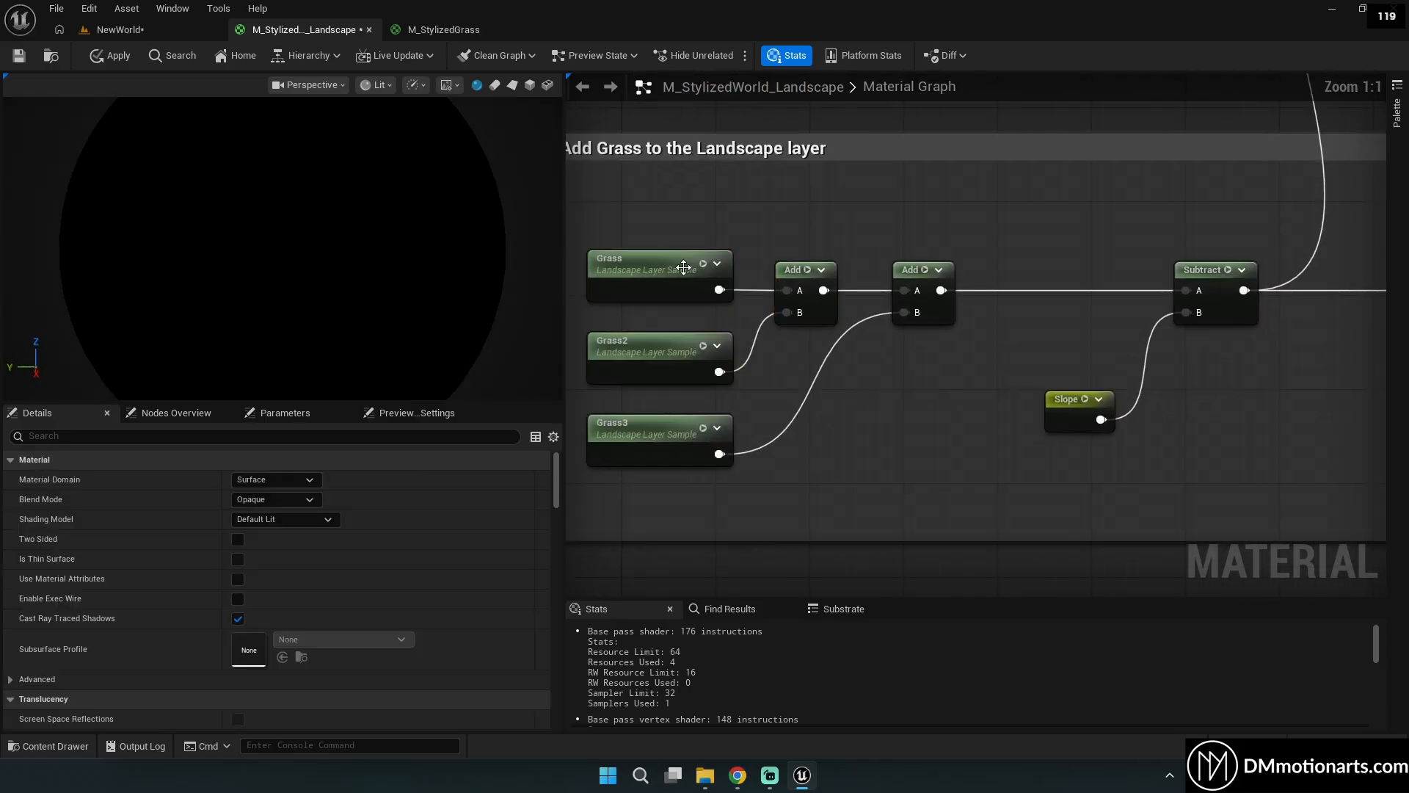
click(663, 277)
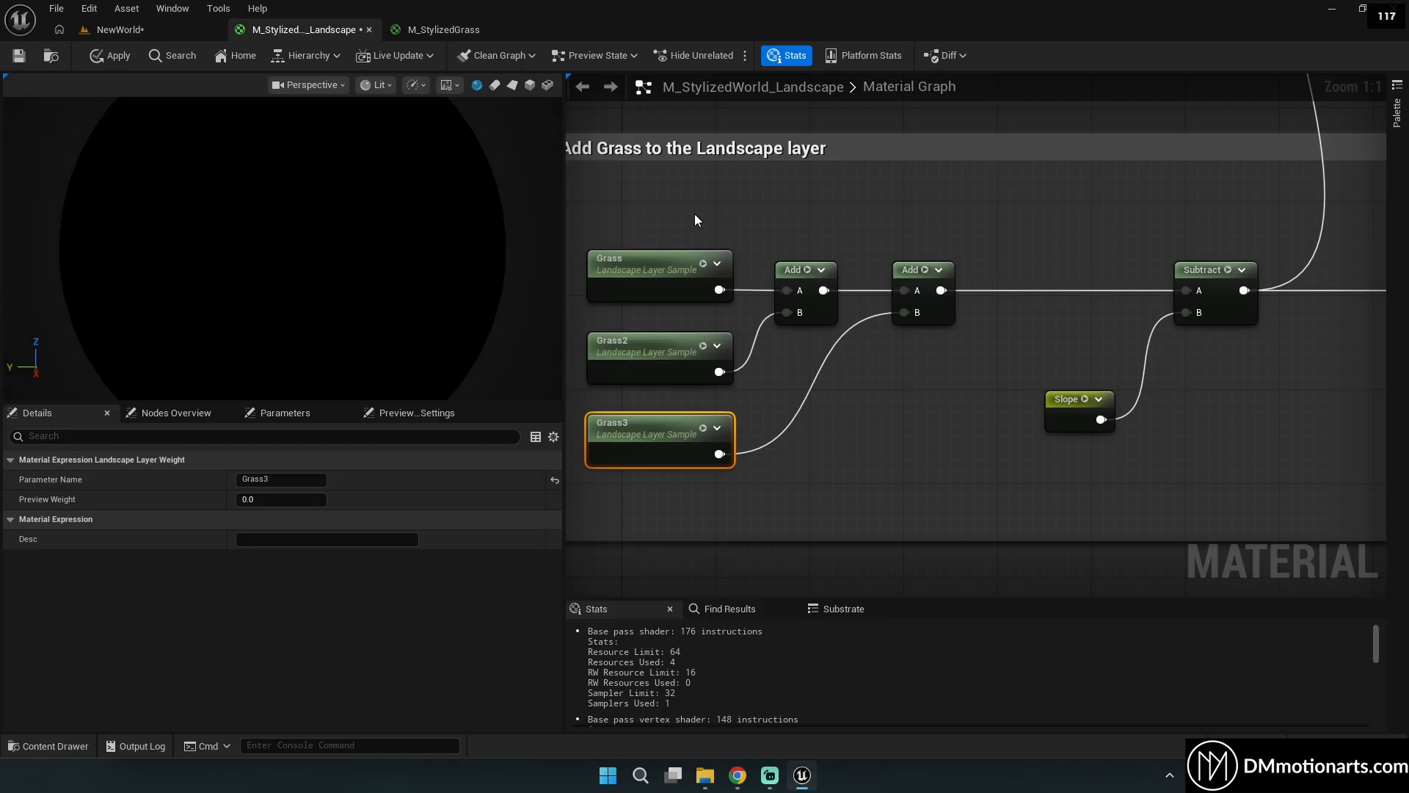
drag(695, 214, 955, 478)
right_drag(954, 478, 700, 510)
drag(812, 264, 982, 431)
click(1086, 393)
right_drag(1119, 377, 1222, 477)
scroll(1117, 508, down, 3)
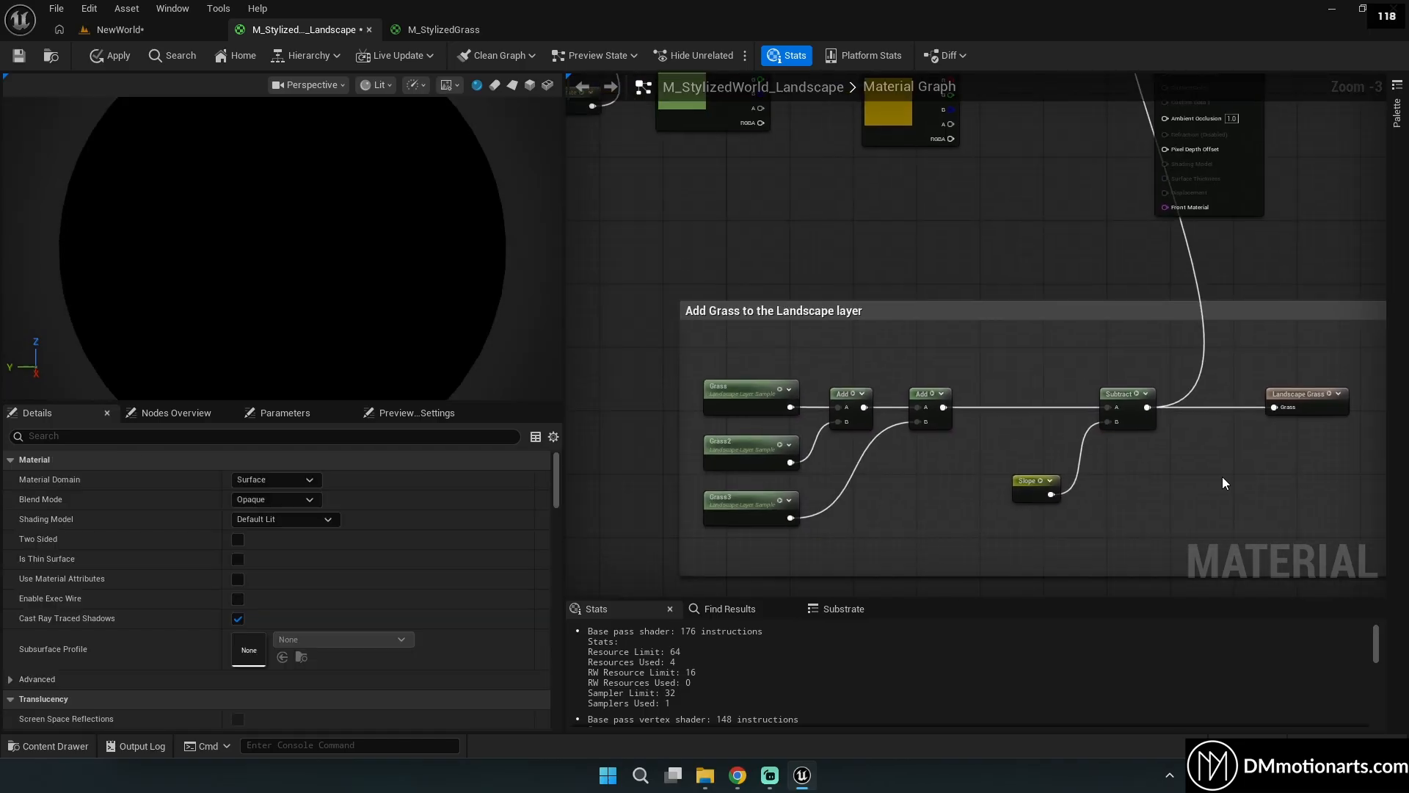
In the NewWorld level, paint the Grass2 layer across the hill's steep slope while the slope mask is previewed.
click(160, 31)
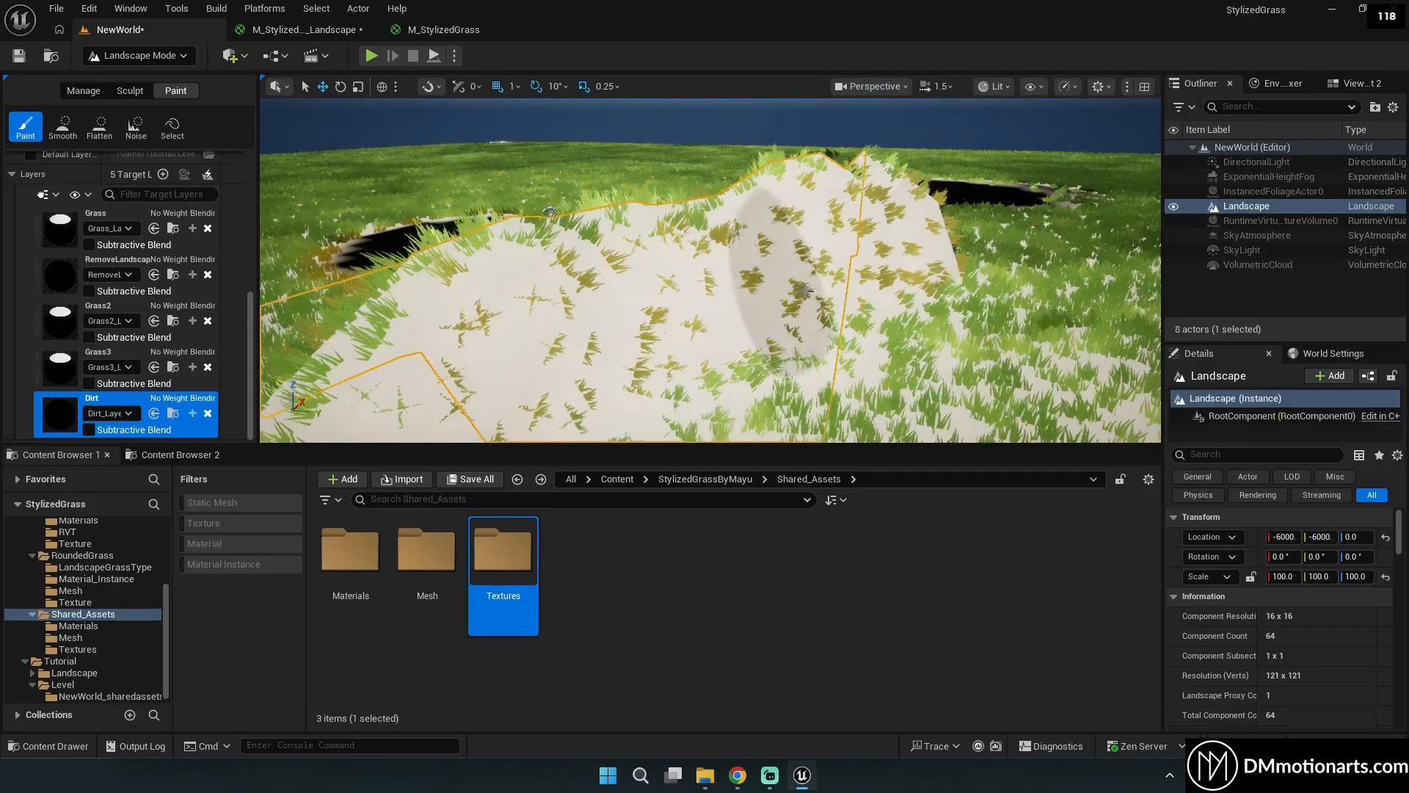
mouse_move(646, 283)
right_down()
mouse_move(679, 285)
mouse_move(631, 282)
right_up()
key(w)
key(e)
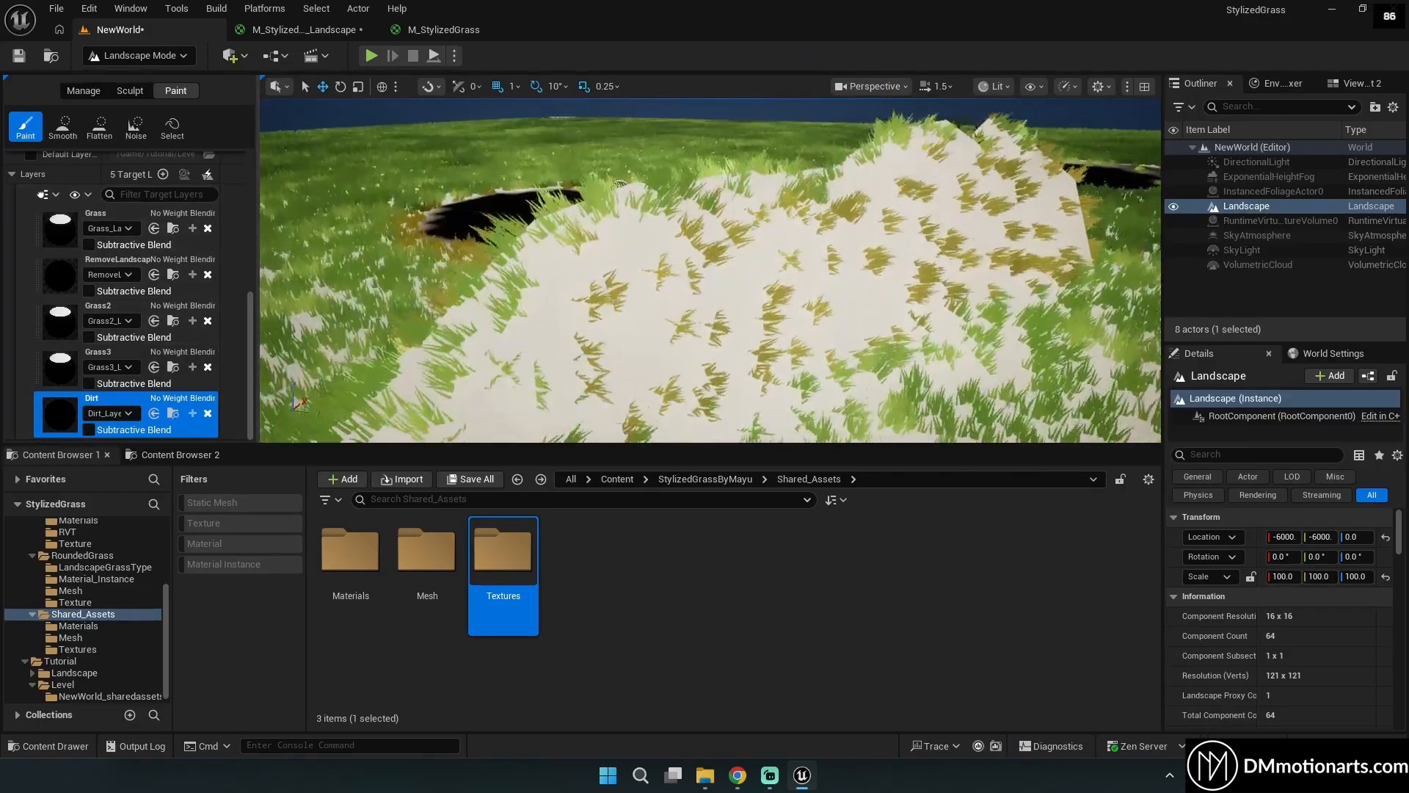
click(746, 312)
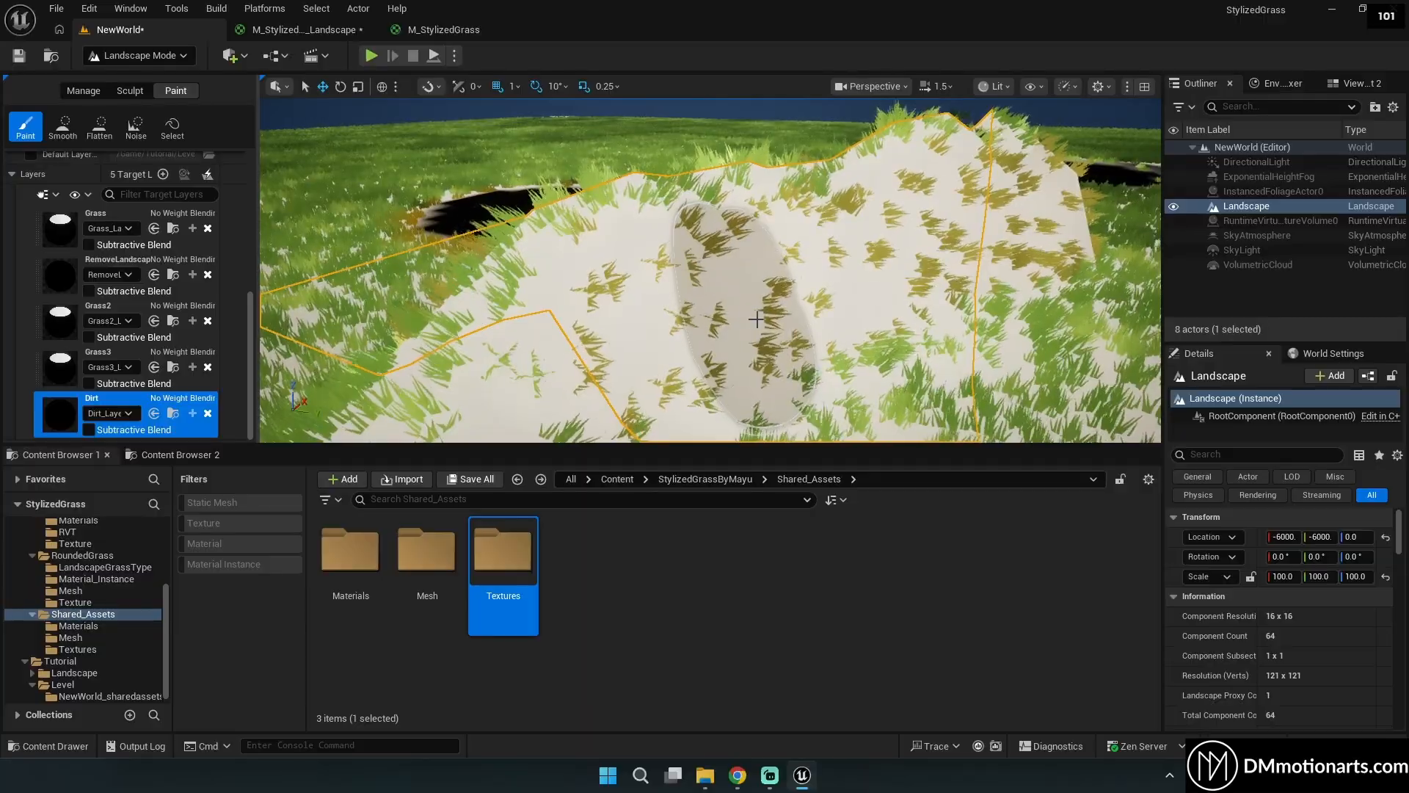
right_drag(748, 317, 745, 330)
key(q)
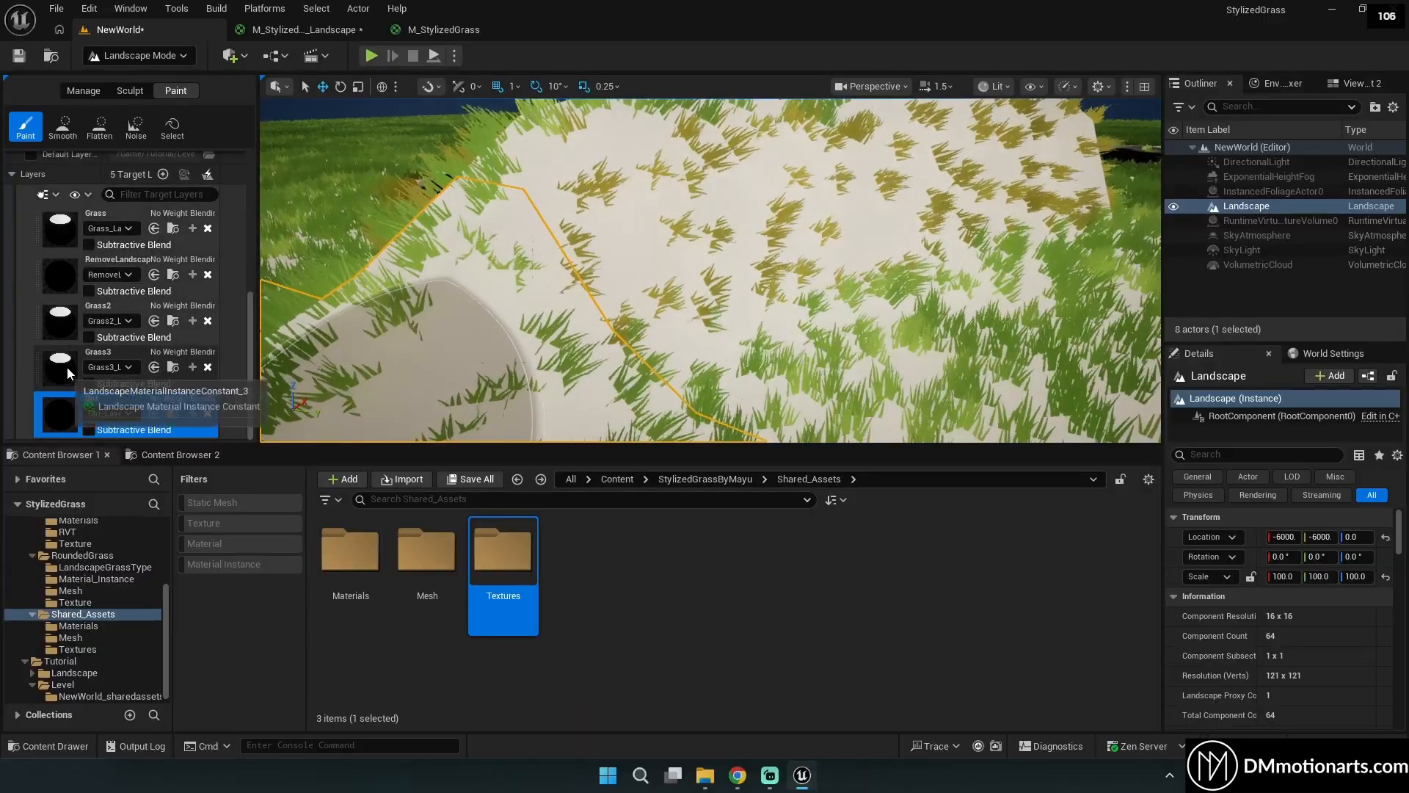
click(69, 326)
right_drag(530, 285, 536, 246)
mouse_move(637, 305)
mouse_down()
mouse_move(651, 262)
mouse_move(778, 231)
mouse_move(684, 322)
mouse_up()
drag(511, 381, 937, 206)
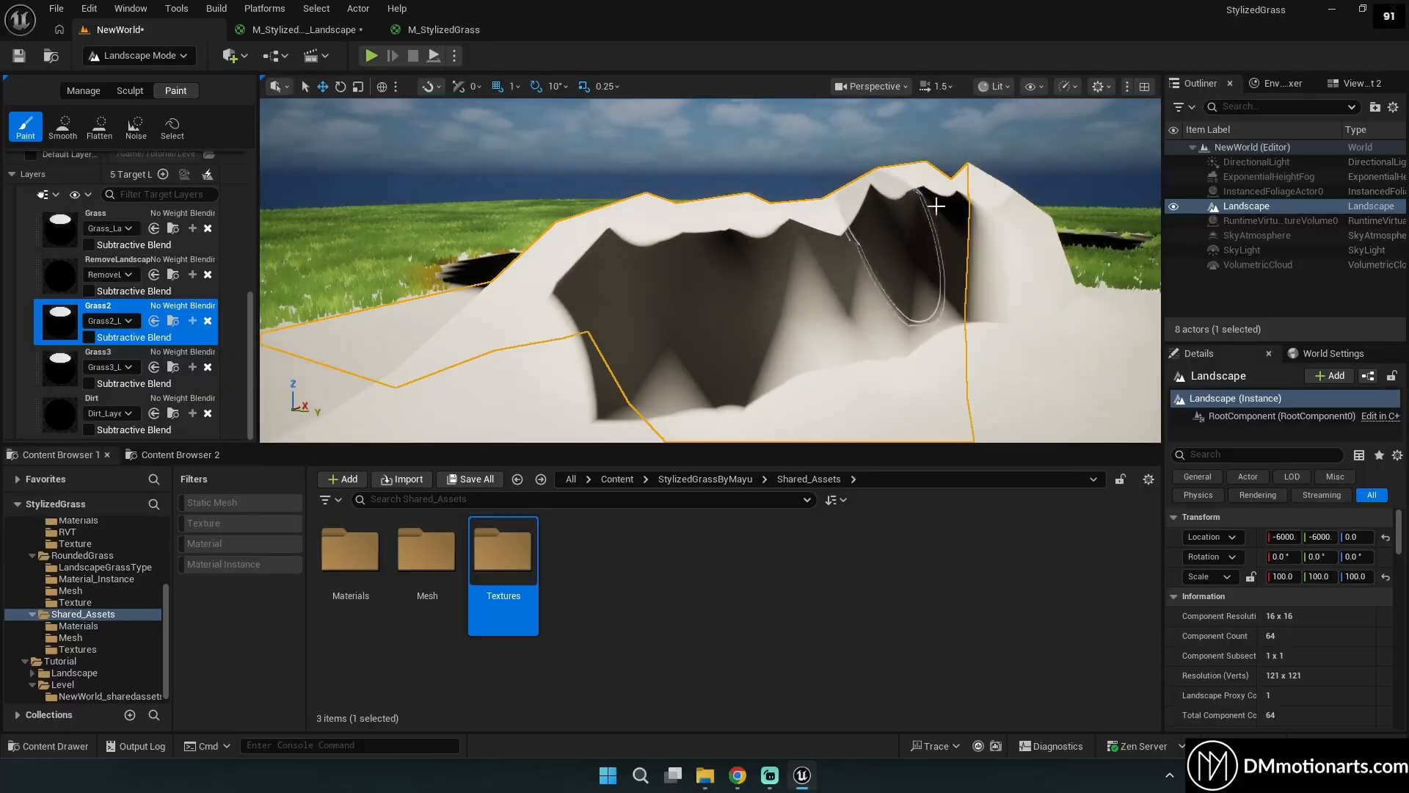
mouse_move(1026, 253)
mouse_down()
mouse_move(786, 353)
mouse_move(767, 394)
mouse_move(896, 331)
mouse_move(1035, 294)
mouse_up()
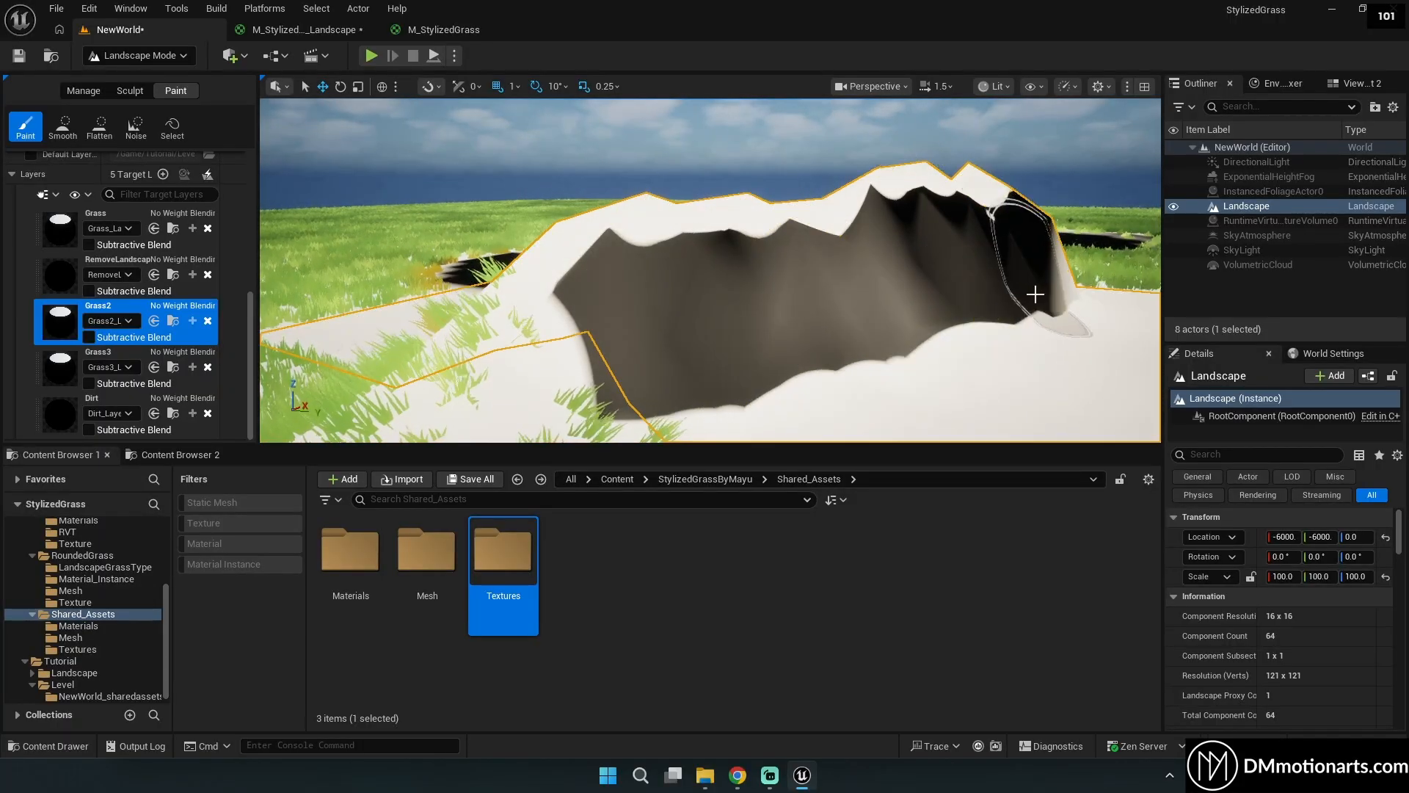
Paint the Grass3 layer over the hill's steep slope.
click(68, 362)
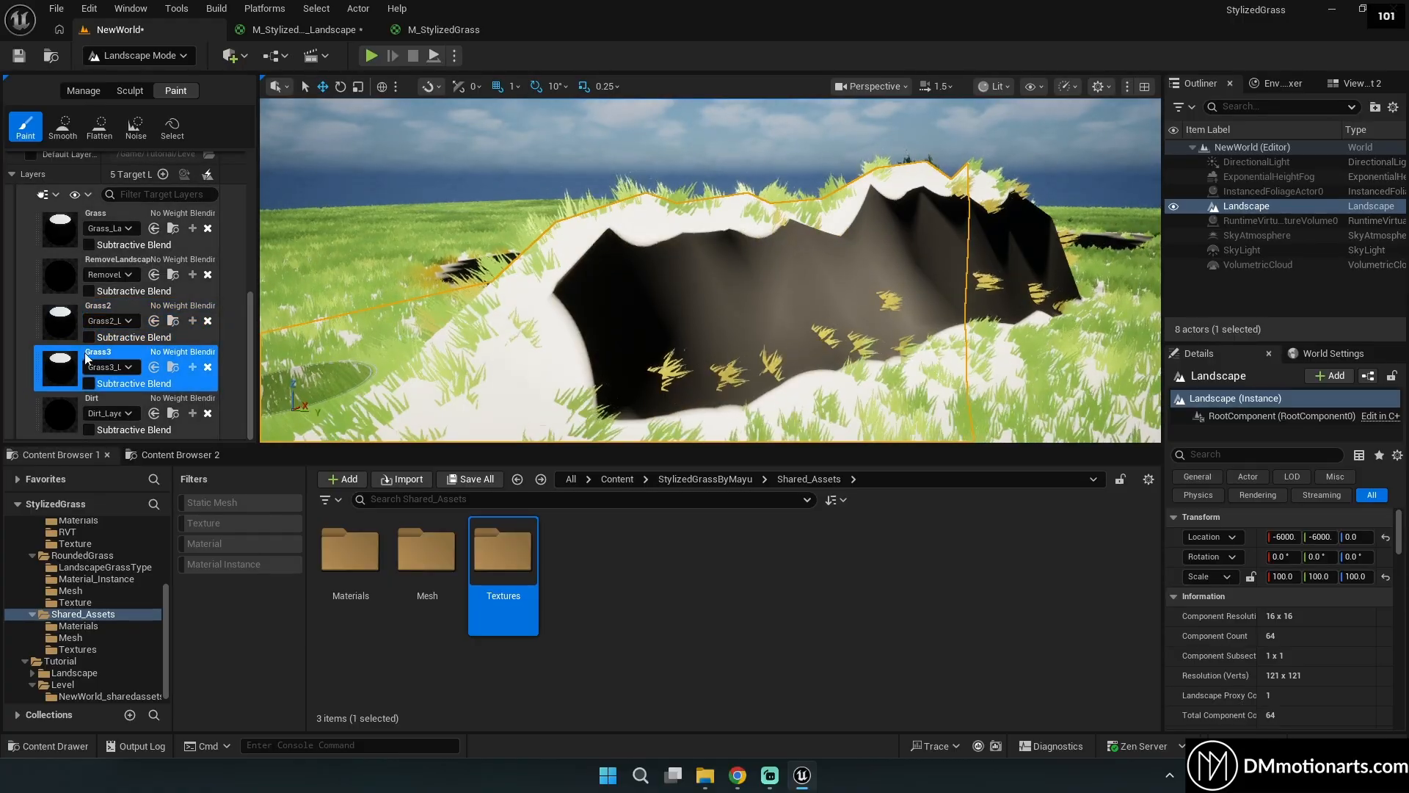
drag(875, 241, 939, 308)
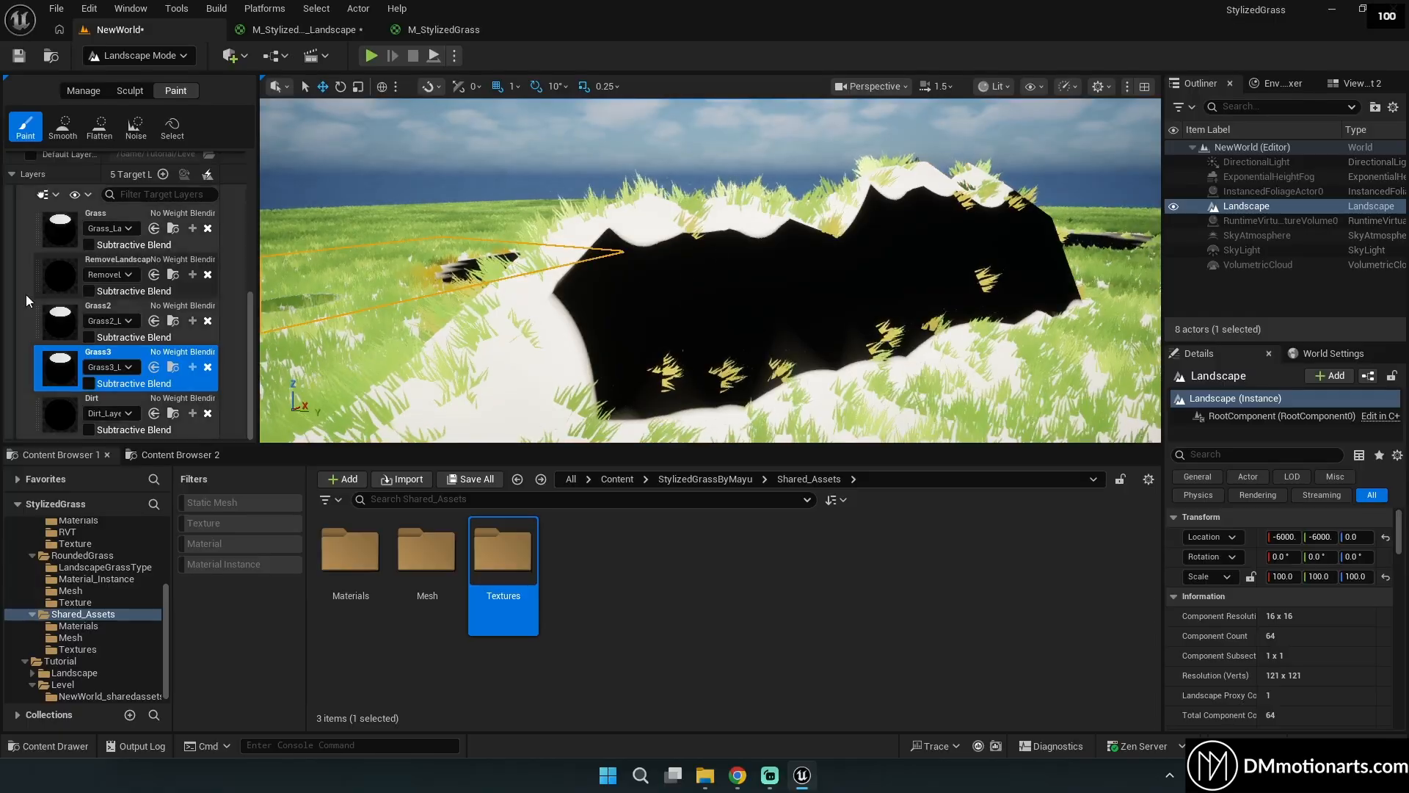
right_drag(693, 292, 657, 323)
key(q)
Reconnect the Landscape Layer Blend output to Base Color in the landscape material, apply it and view the level.
click(343, 34)
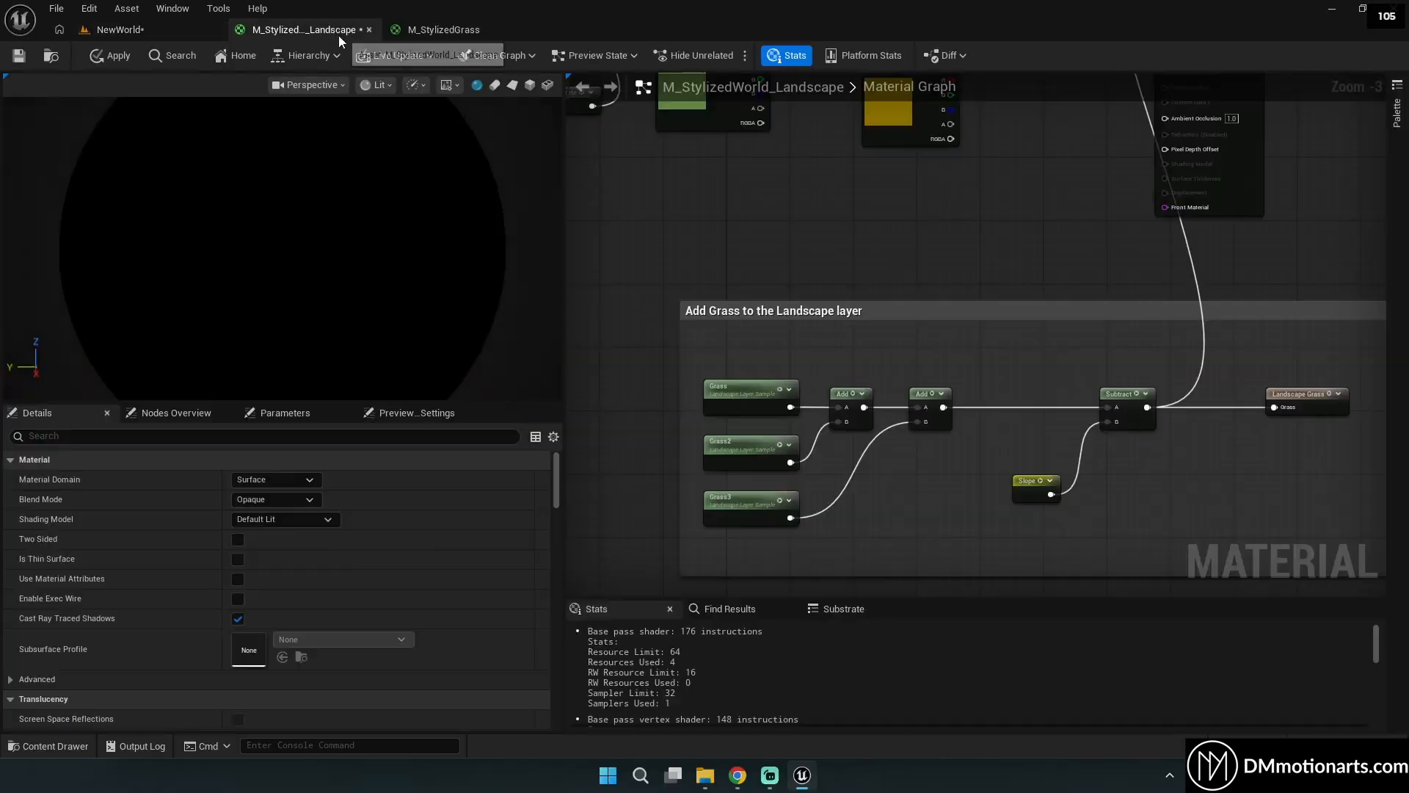
right_drag(819, 258, 846, 419)
scroll(852, 278, up, 2)
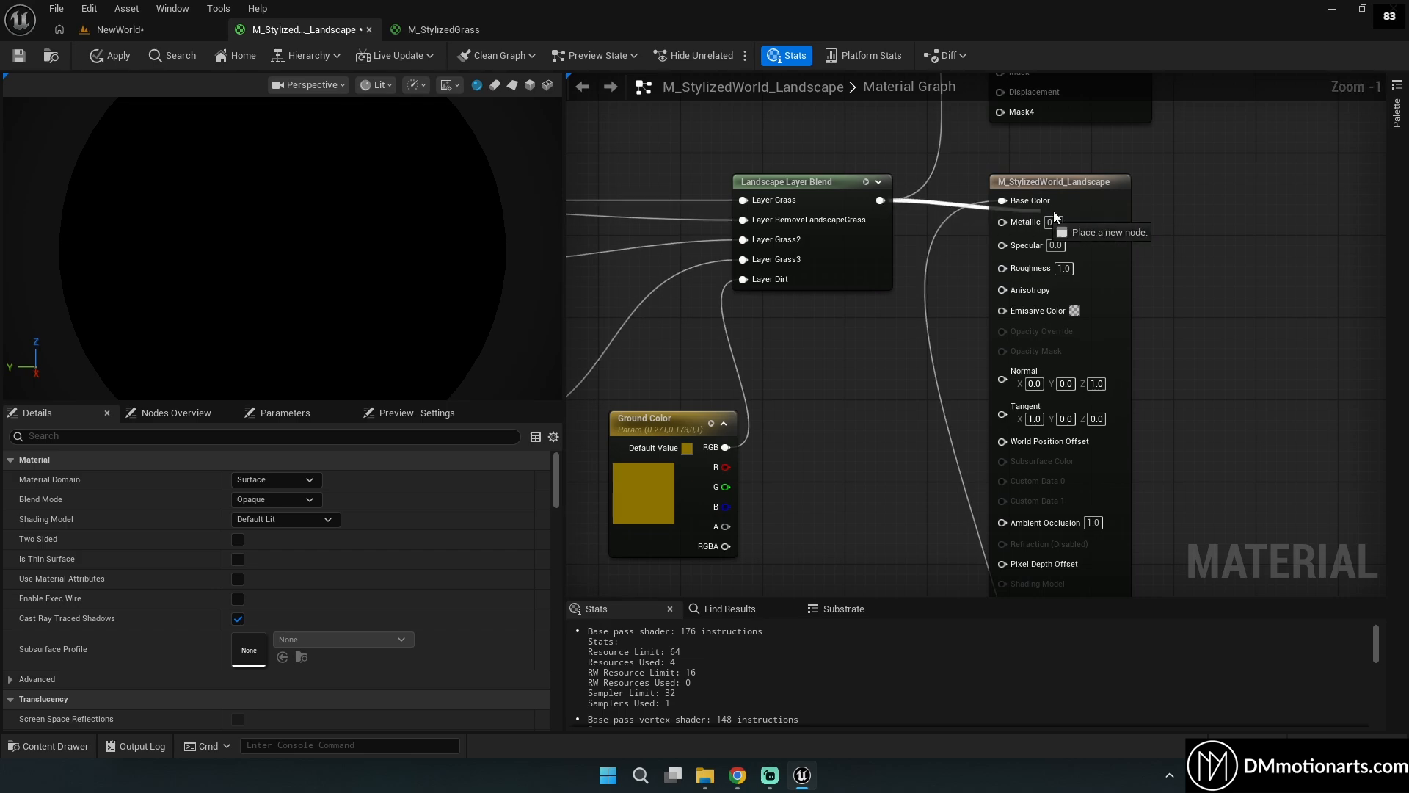
drag(1033, 204, 1031, 201)
click(103, 58)
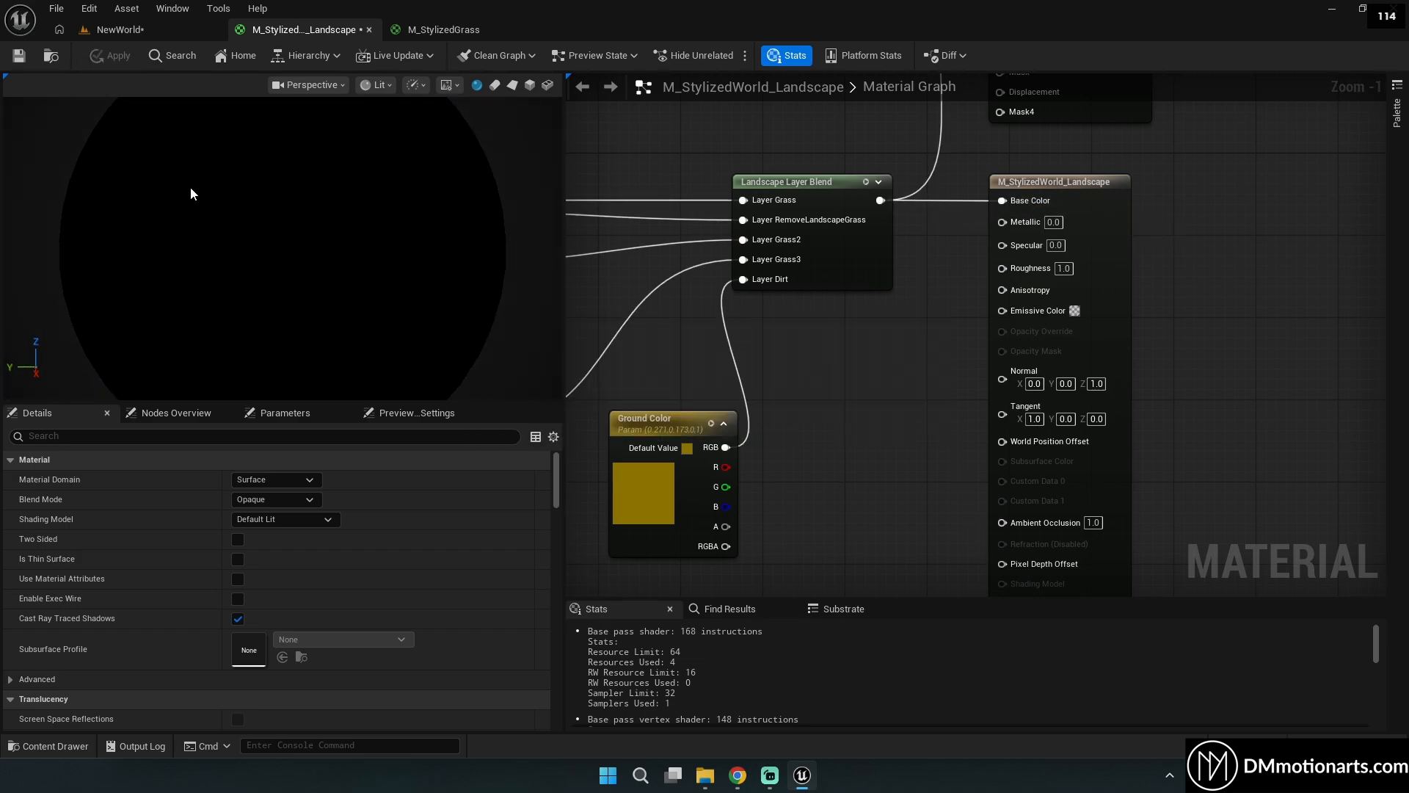
click(126, 30)
right_drag(710, 270, 733, 301)
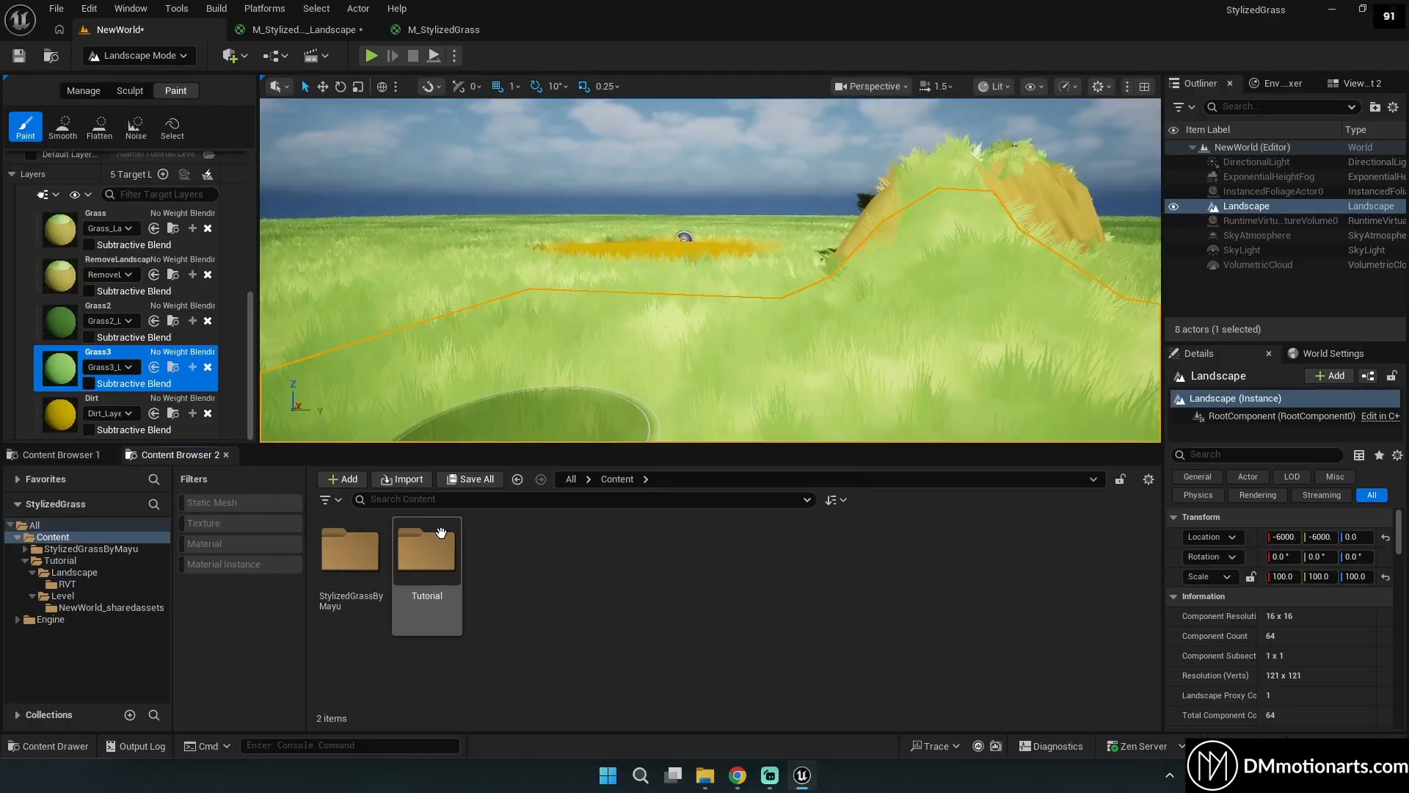
Open the SM_RoundedGrassMesh static mesh from StylizedGrassByMayu's RoundedGrass Mesh folder.
double_click(349, 549)
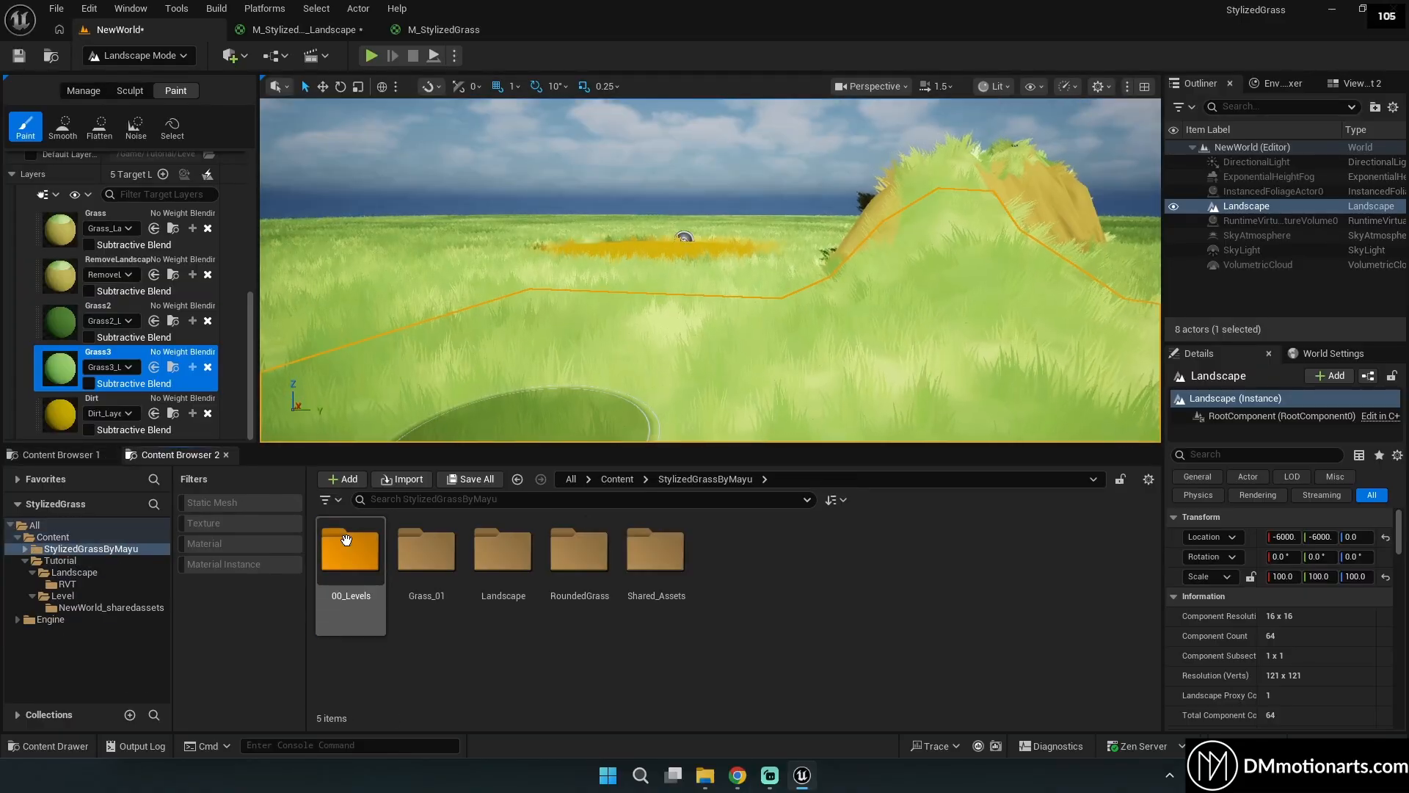
double_click(586, 550)
click(530, 543)
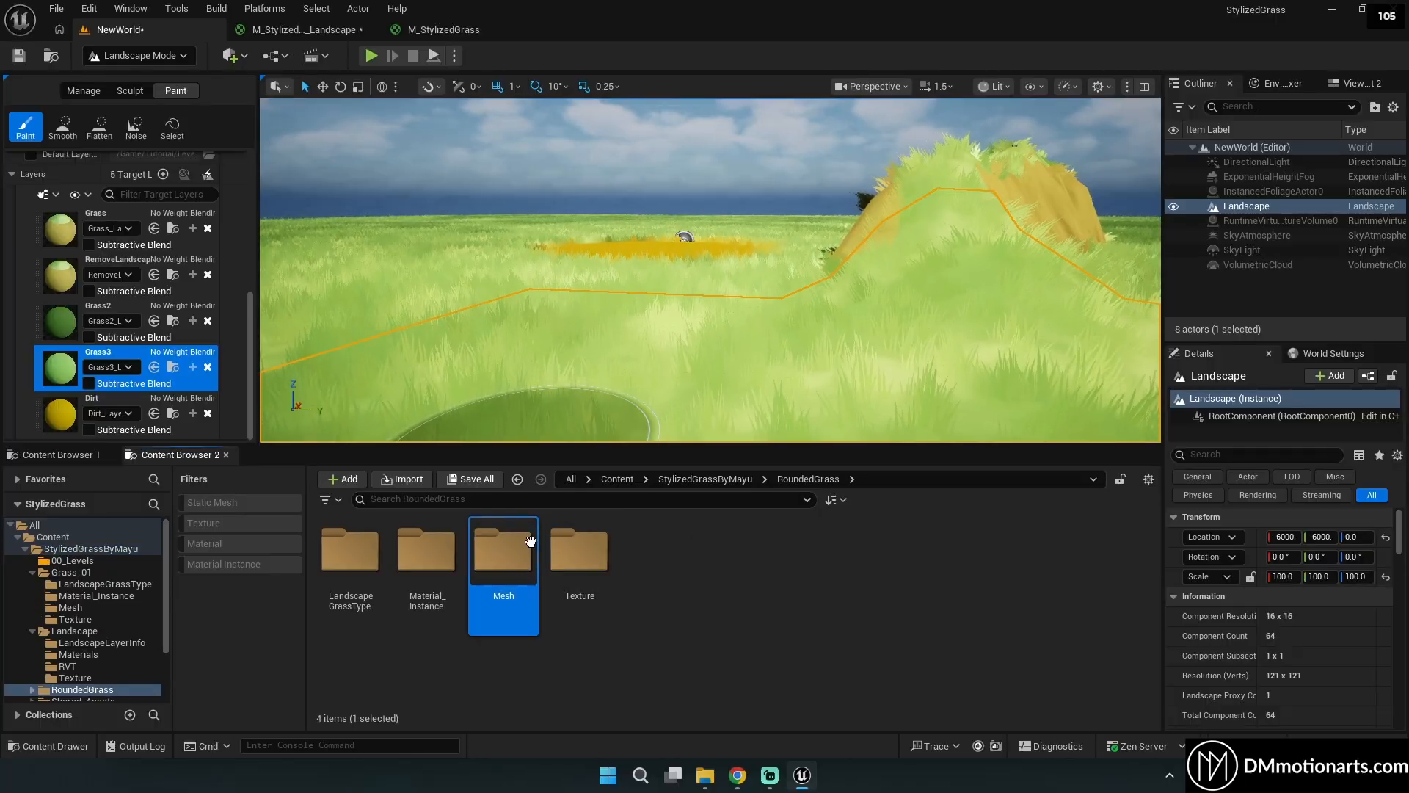
double_click(530, 543)
click(352, 541)
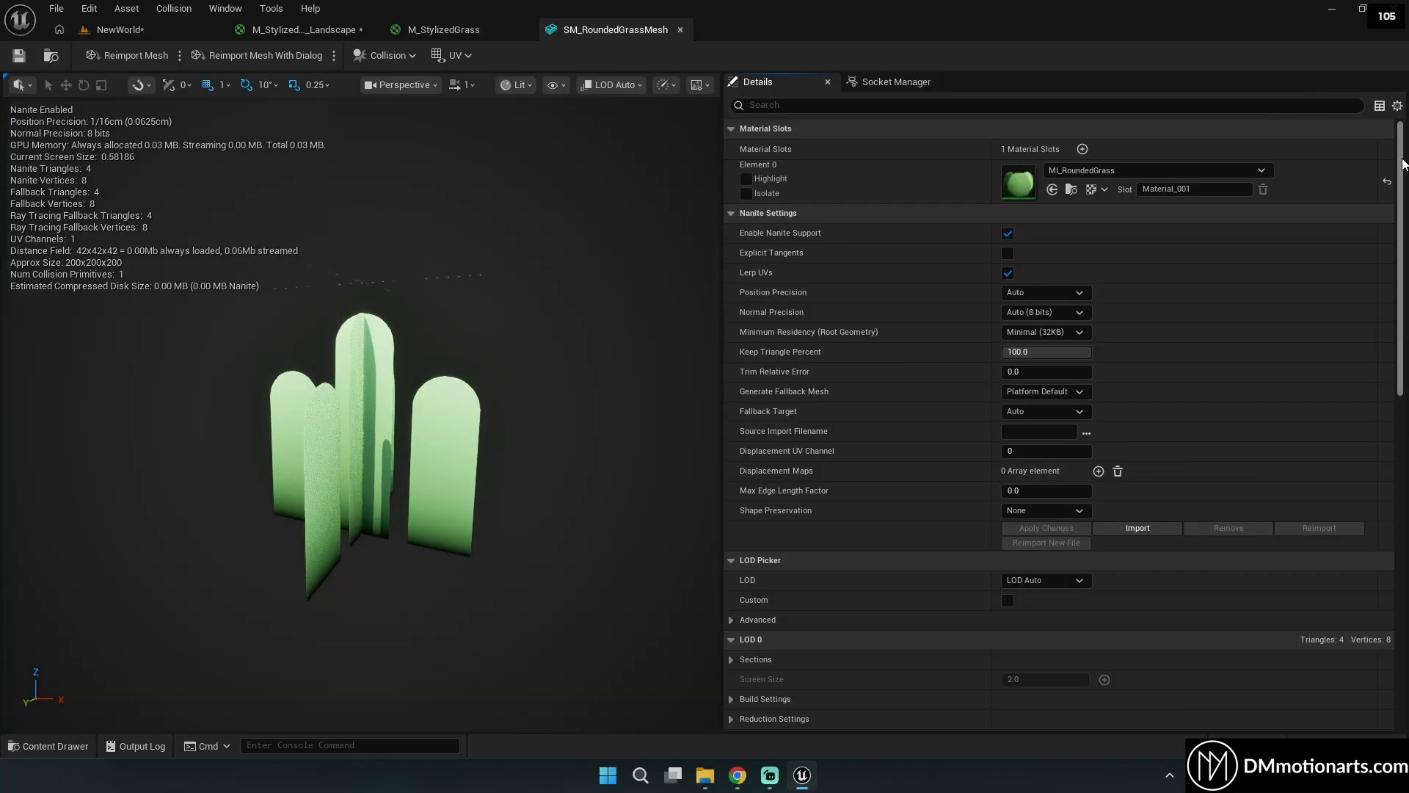
Reset the rounded grass mesh's material to inspect its bare planes, undo the reset and close the mesh.
click(1387, 181)
right_drag(340, 463, 418, 440)
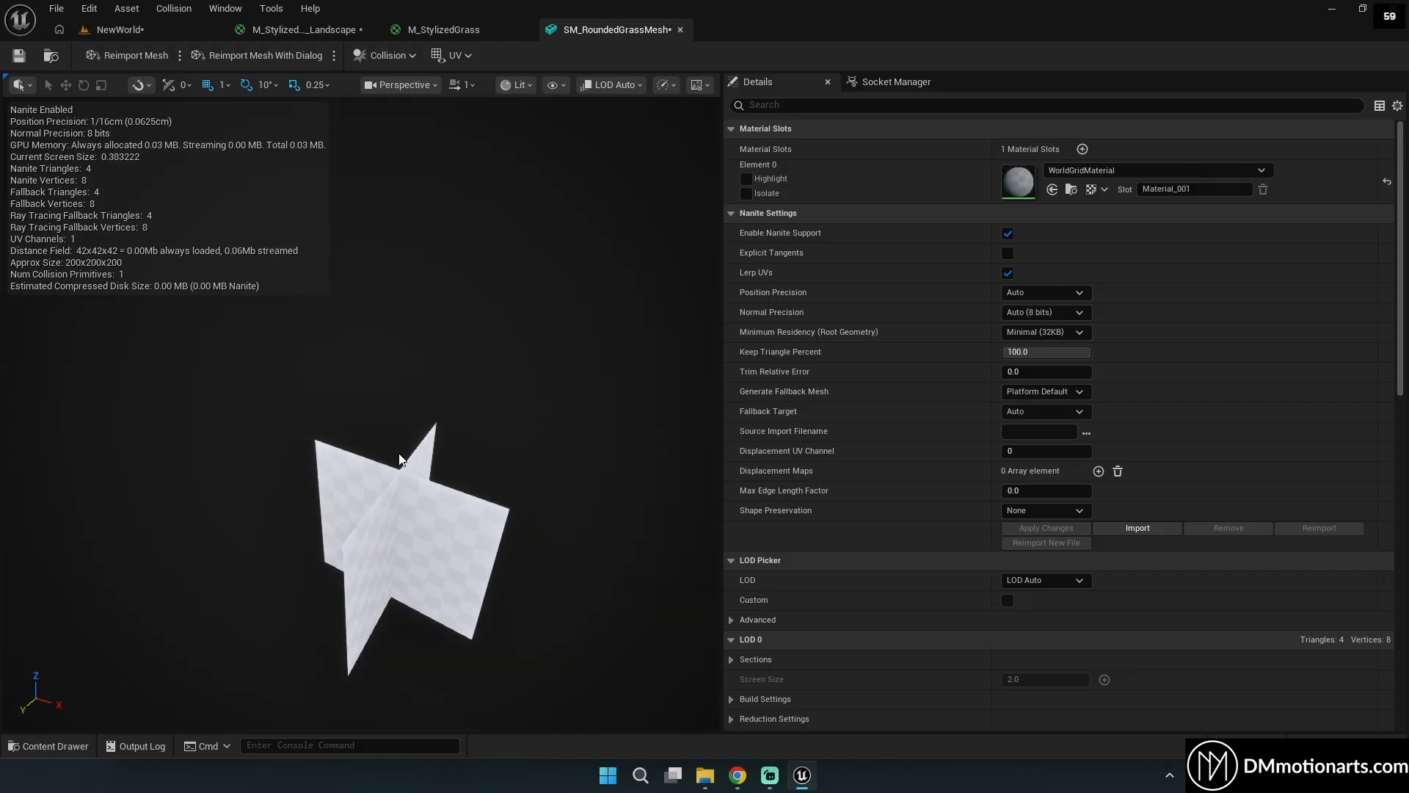
key(ctrl+z)
click(679, 30)
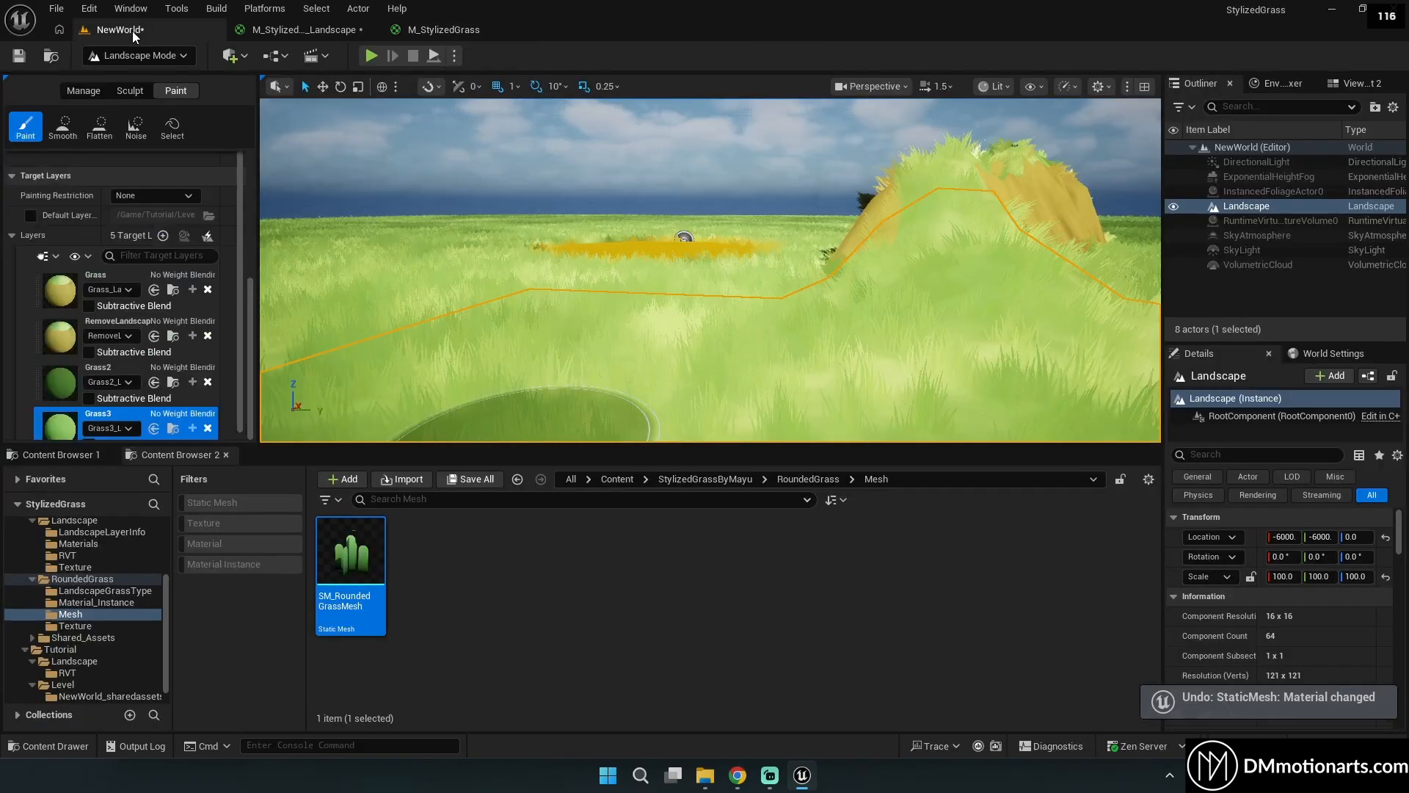
Open LGT_Grass_01 from the Grass_01 LandscapeGrassType folder, review its grass variety settings and return to the level.
click(616, 479)
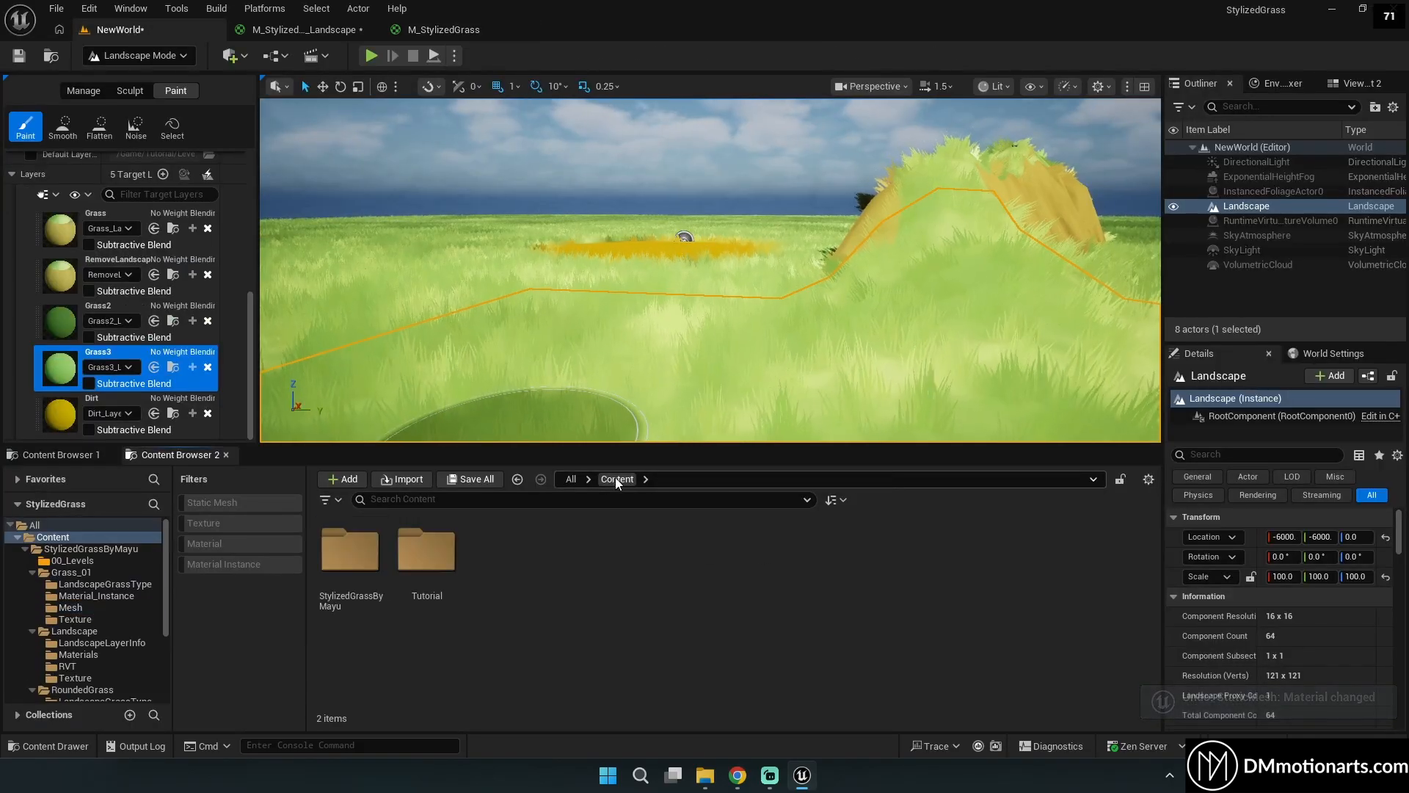
double_click(350, 551)
double_click(424, 551)
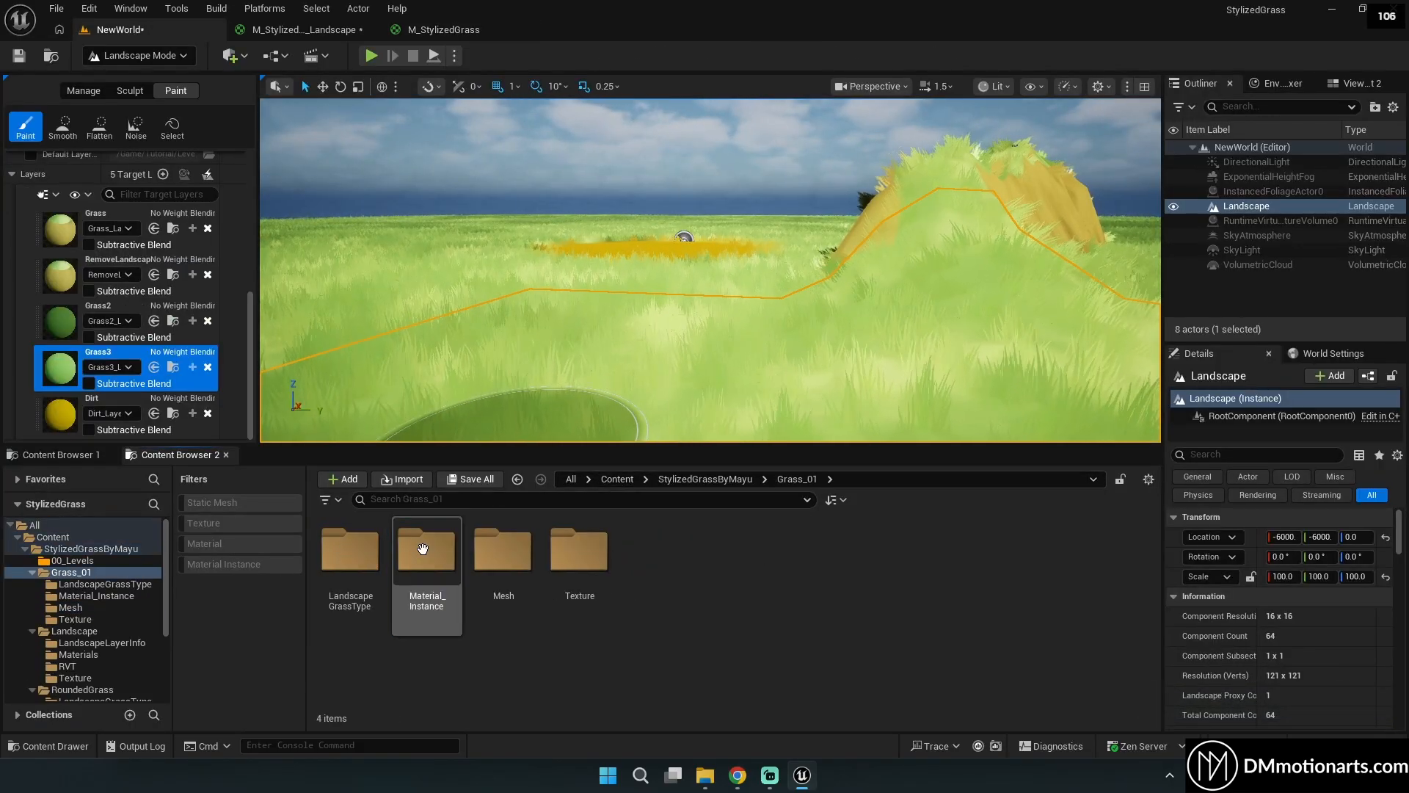
double_click(353, 550)
double_click(353, 551)
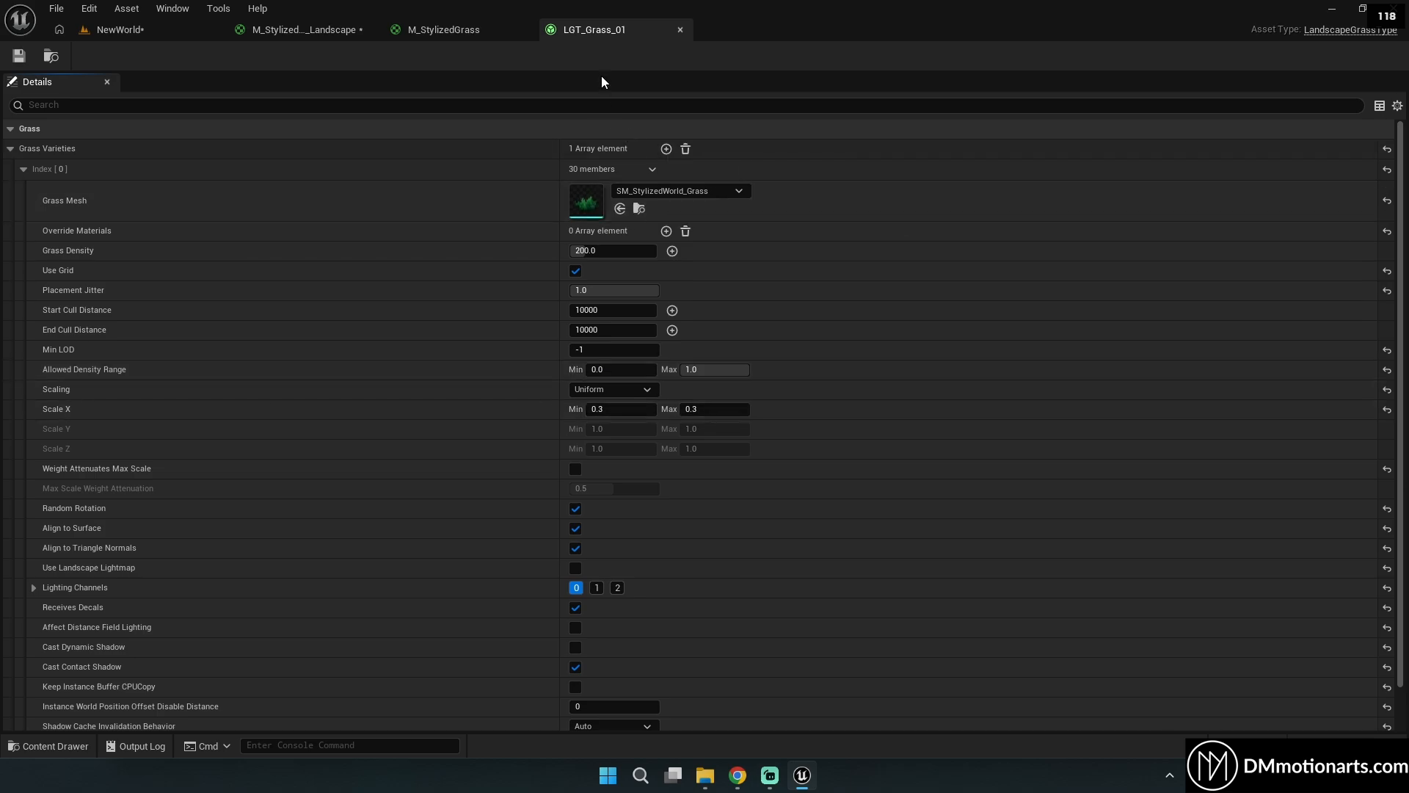
middle_click(579, 37)
click(147, 32)
Check the grass type assigned to the Landscape Grass output node in the landscape material and return to the level.
key(w)
right_drag(548, 292, 531, 156)
click(344, 30)
right_drag(690, 421, 832, 193)
scroll(914, 421, down, 3)
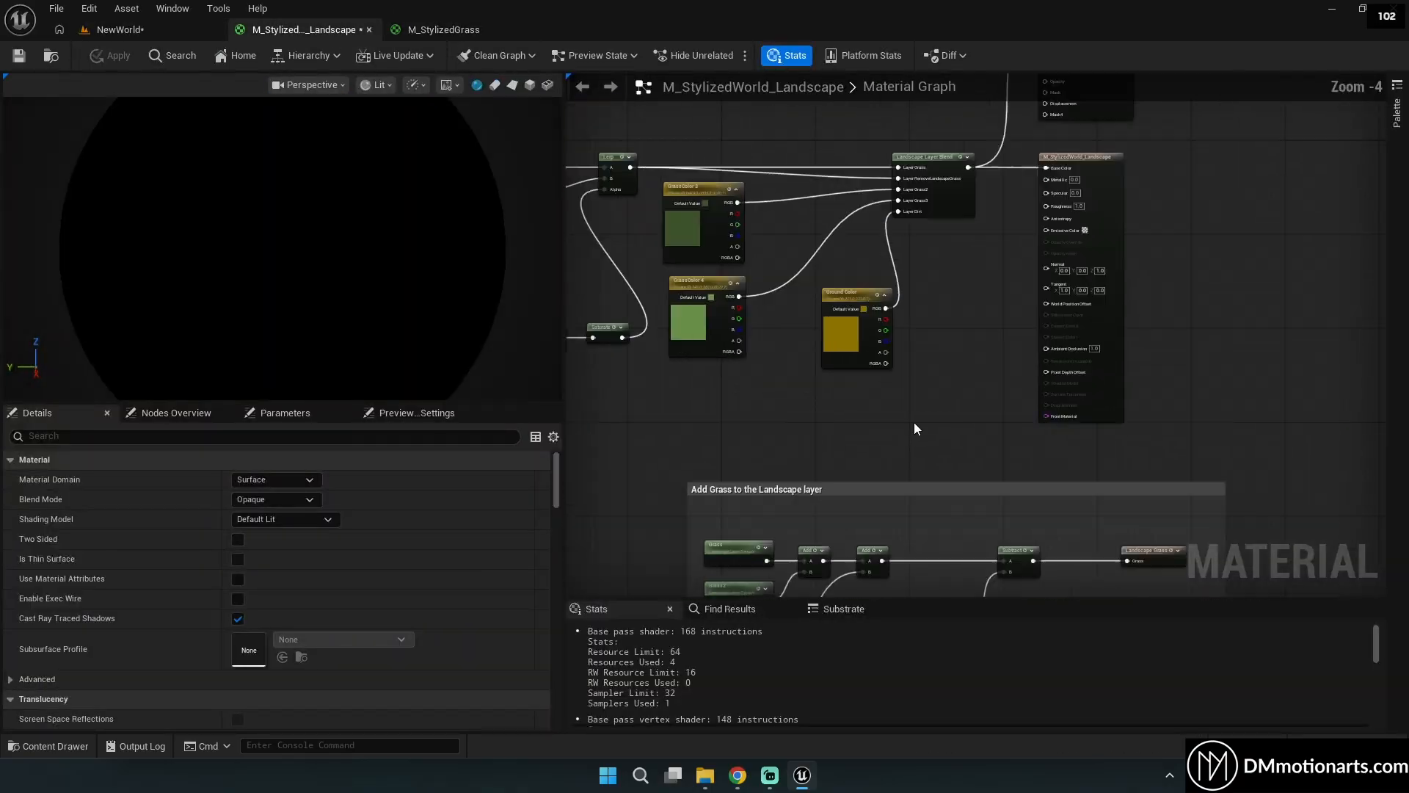
right_drag(914, 421, 763, 200)
scroll(850, 323, up, 4)
click(1145, 350)
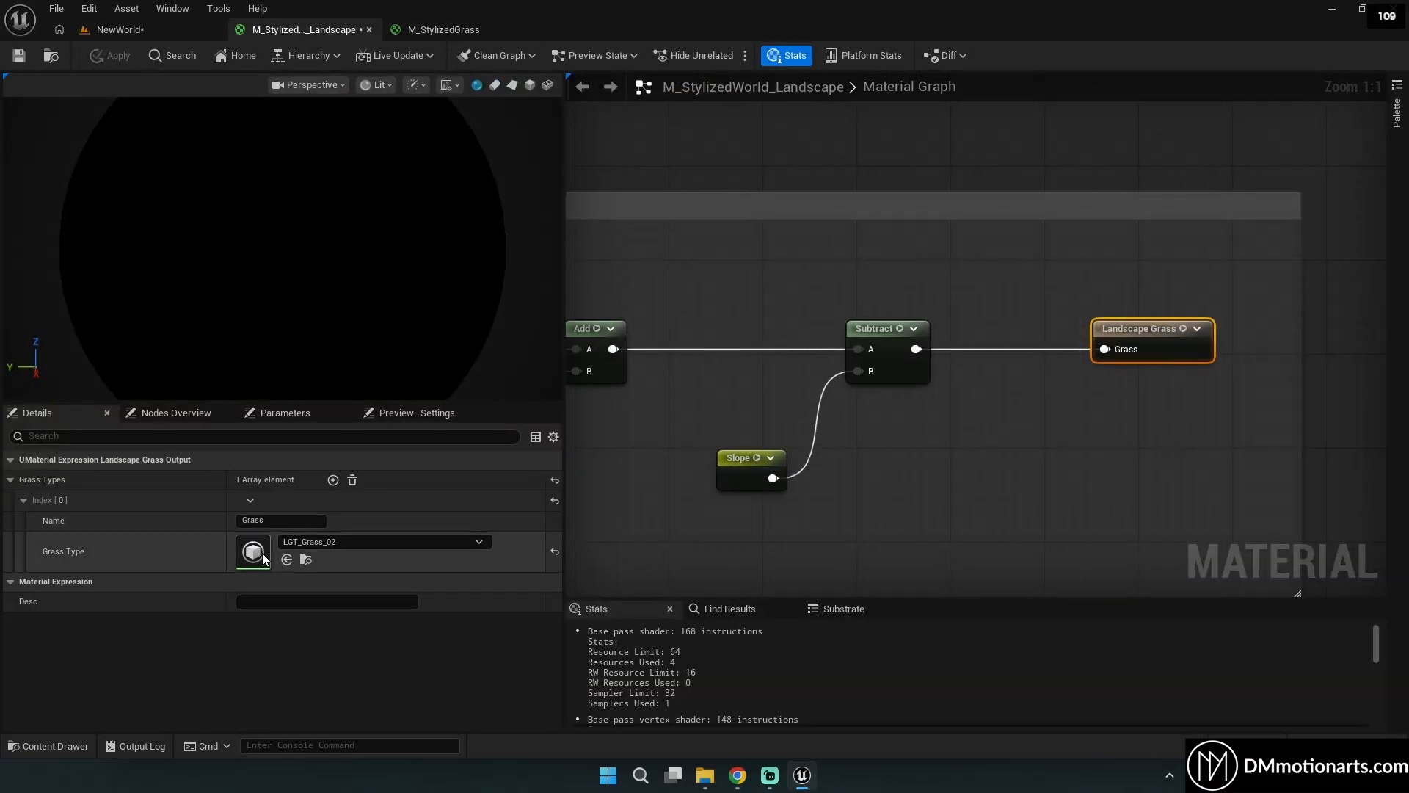
right_drag(624, 477, 958, 471)
scroll(866, 444, down, 1)
click(150, 32)
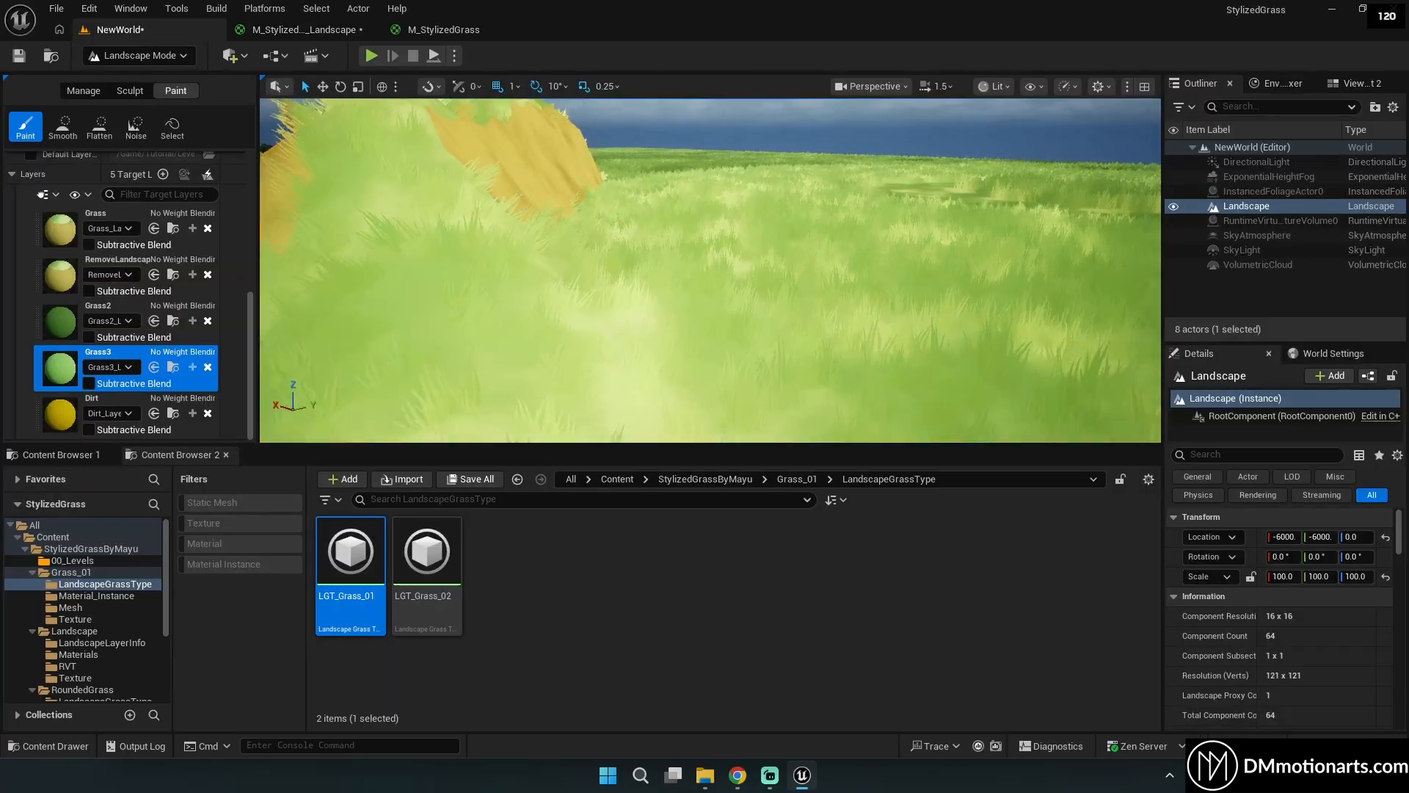
Switch to Foliage mode near the dirt patch and select the SM_StylizedWorld_Grass_02 foliage type.
right_drag(529, 271, 360, 275)
key(w)
key(s)
click(151, 57)
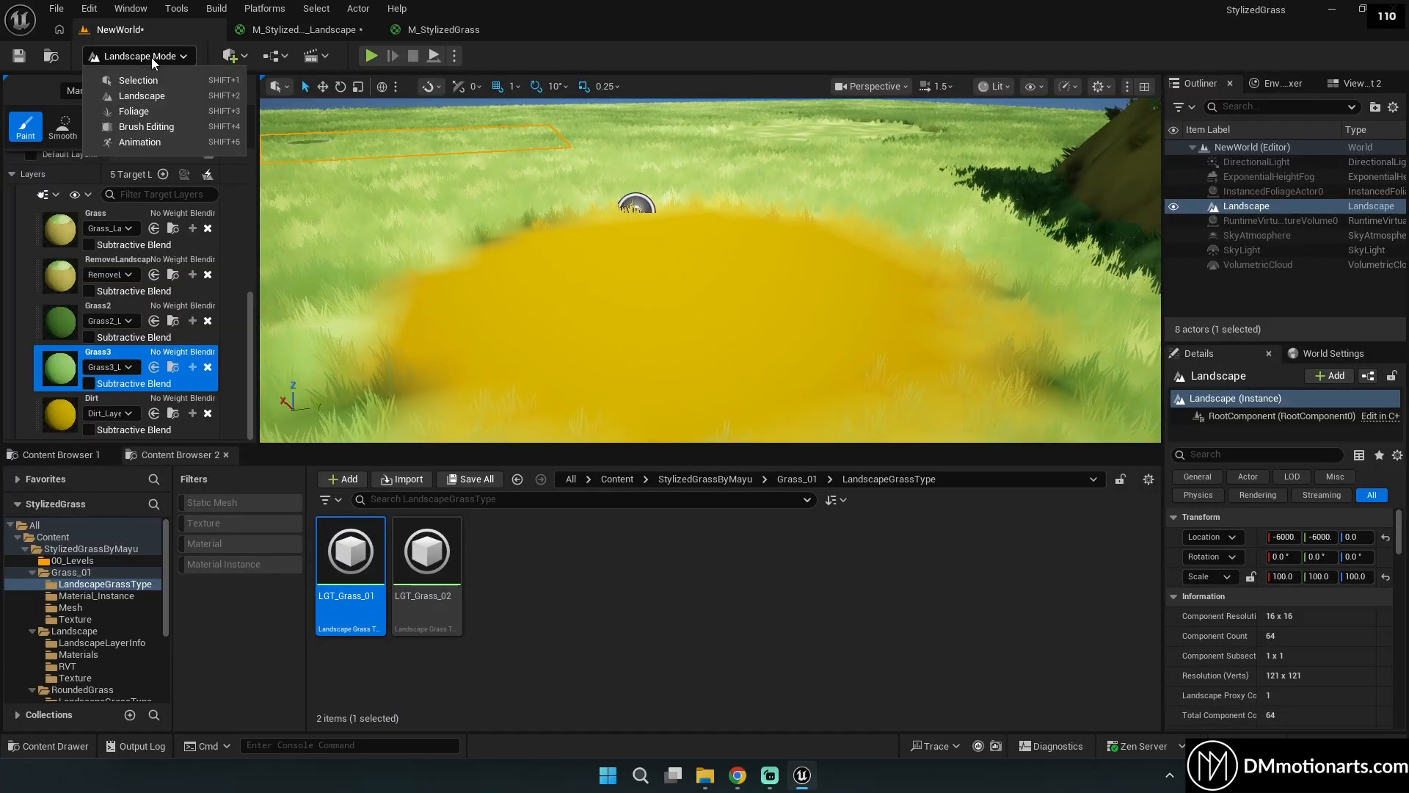
click(160, 113)
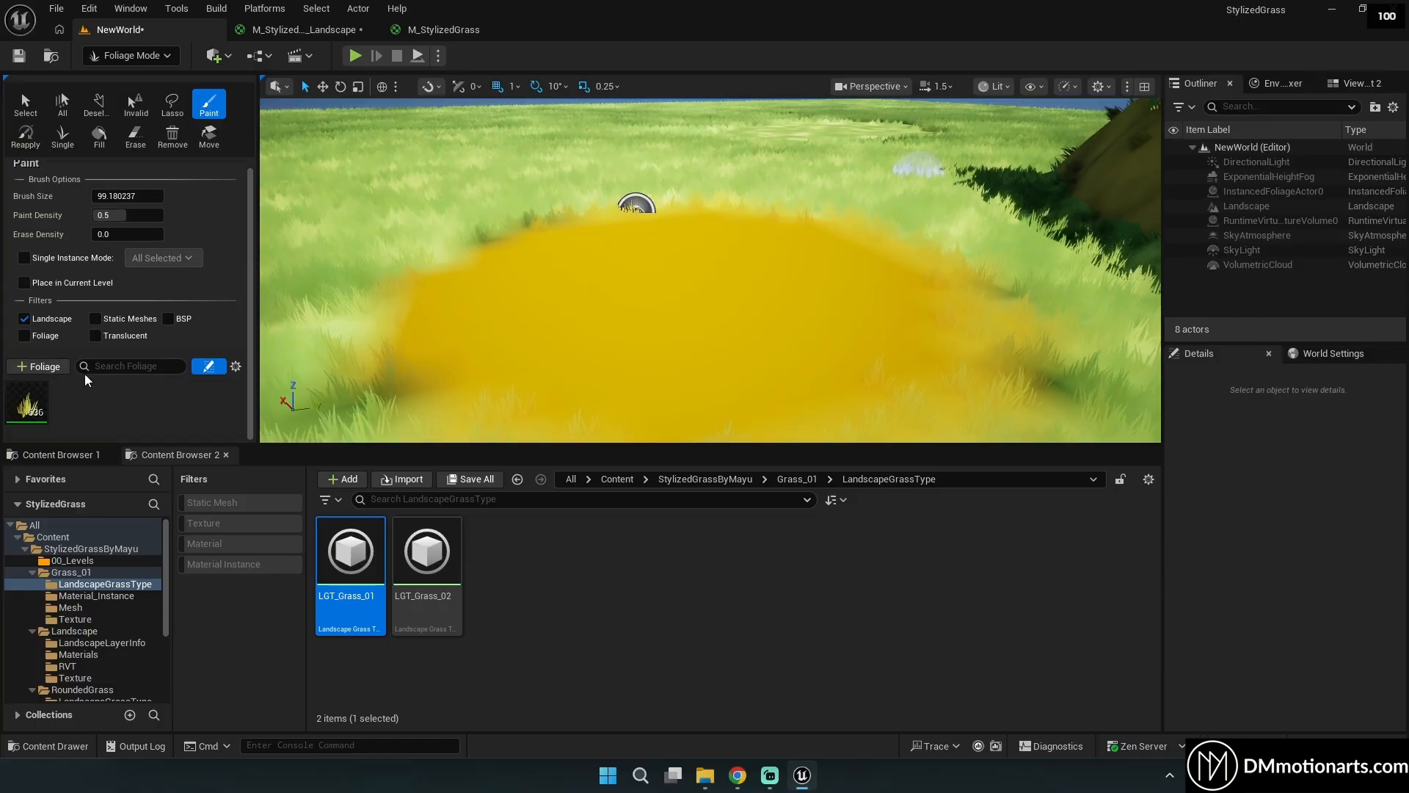
click(29, 412)
Set all viewport scalability groups to Low and look over the landscape.
key(w)
right_drag(708, 277, 712, 242)
click(1094, 87)
click(1066, 86)
mouse_move(1121, 194)
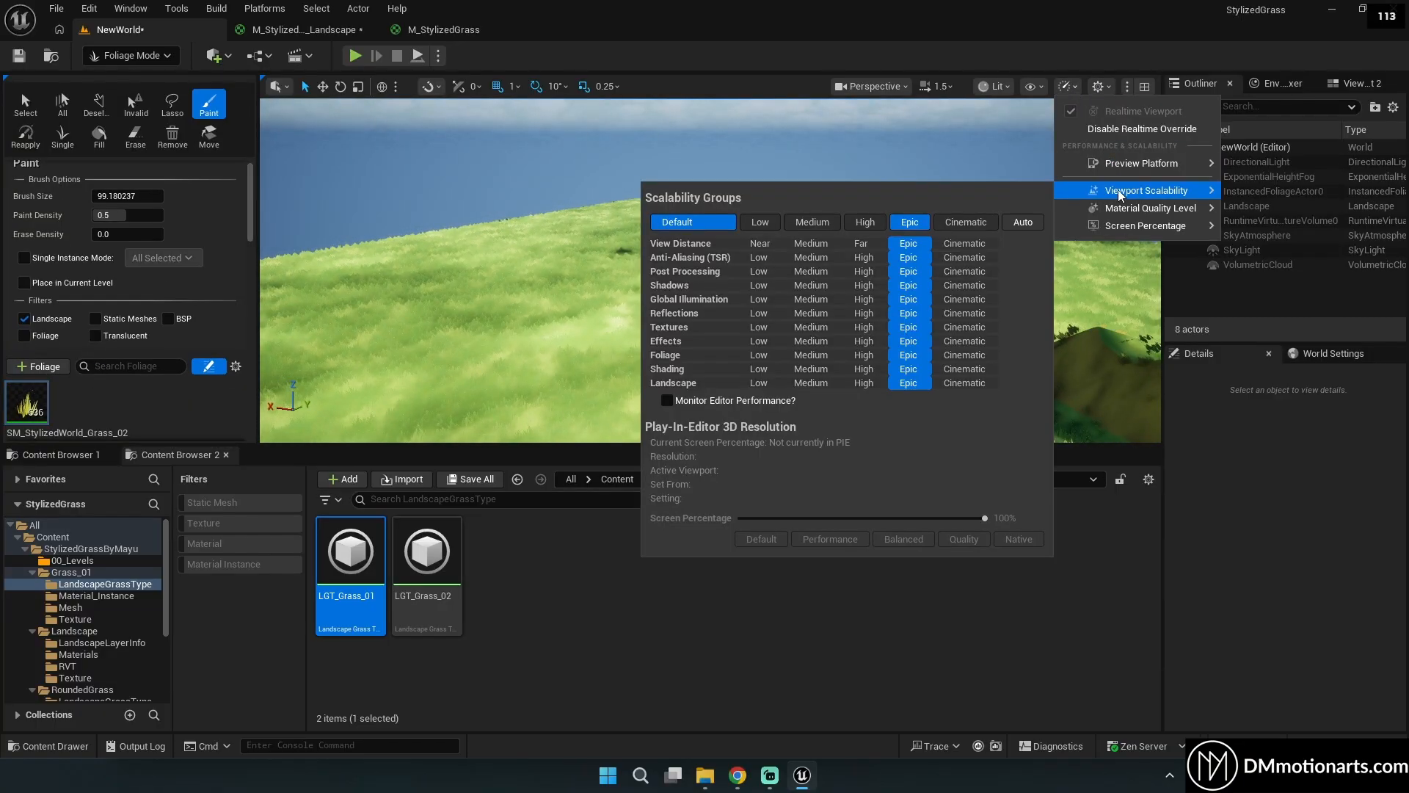
click(750, 227)
right_drag(658, 268, 671, 312)
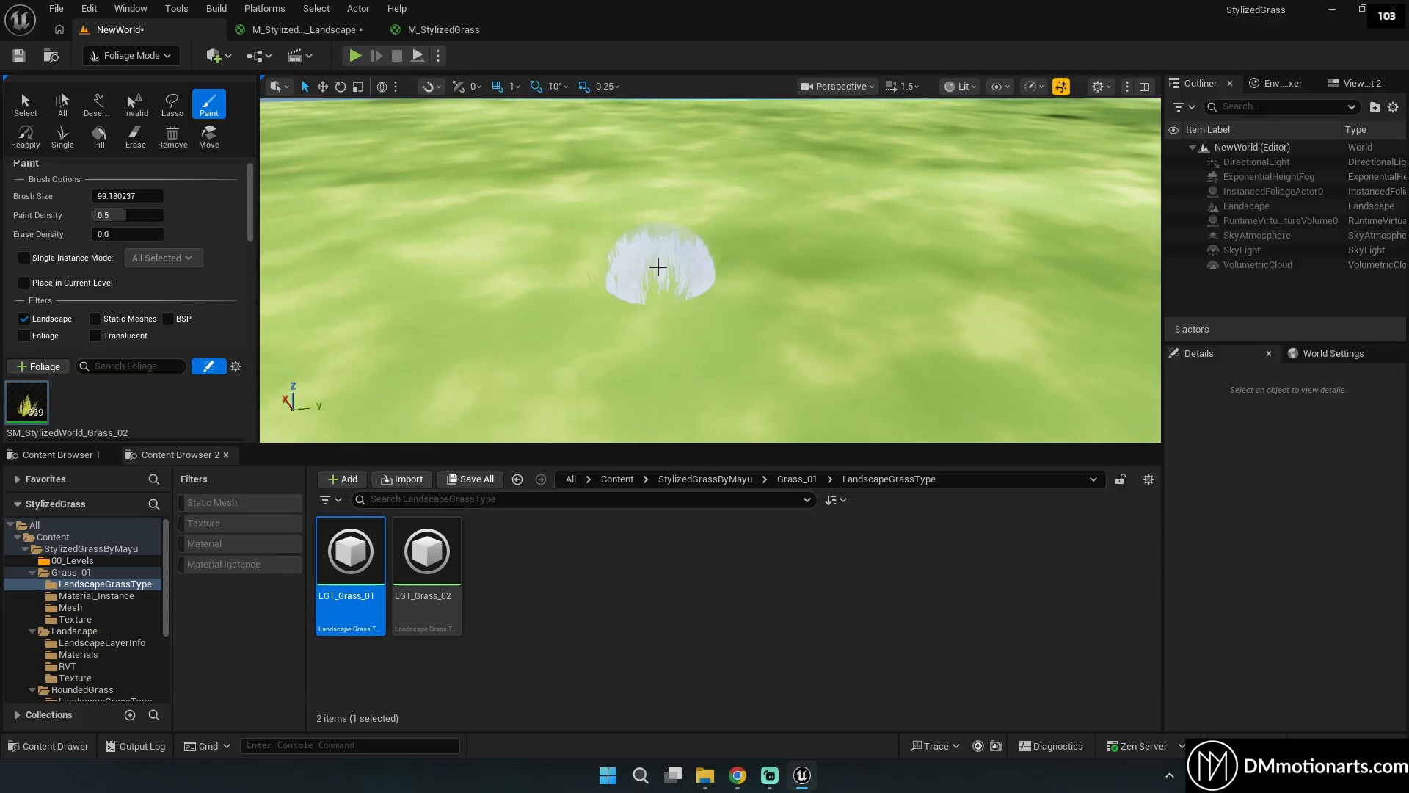
right_drag(657, 267, 661, 243)
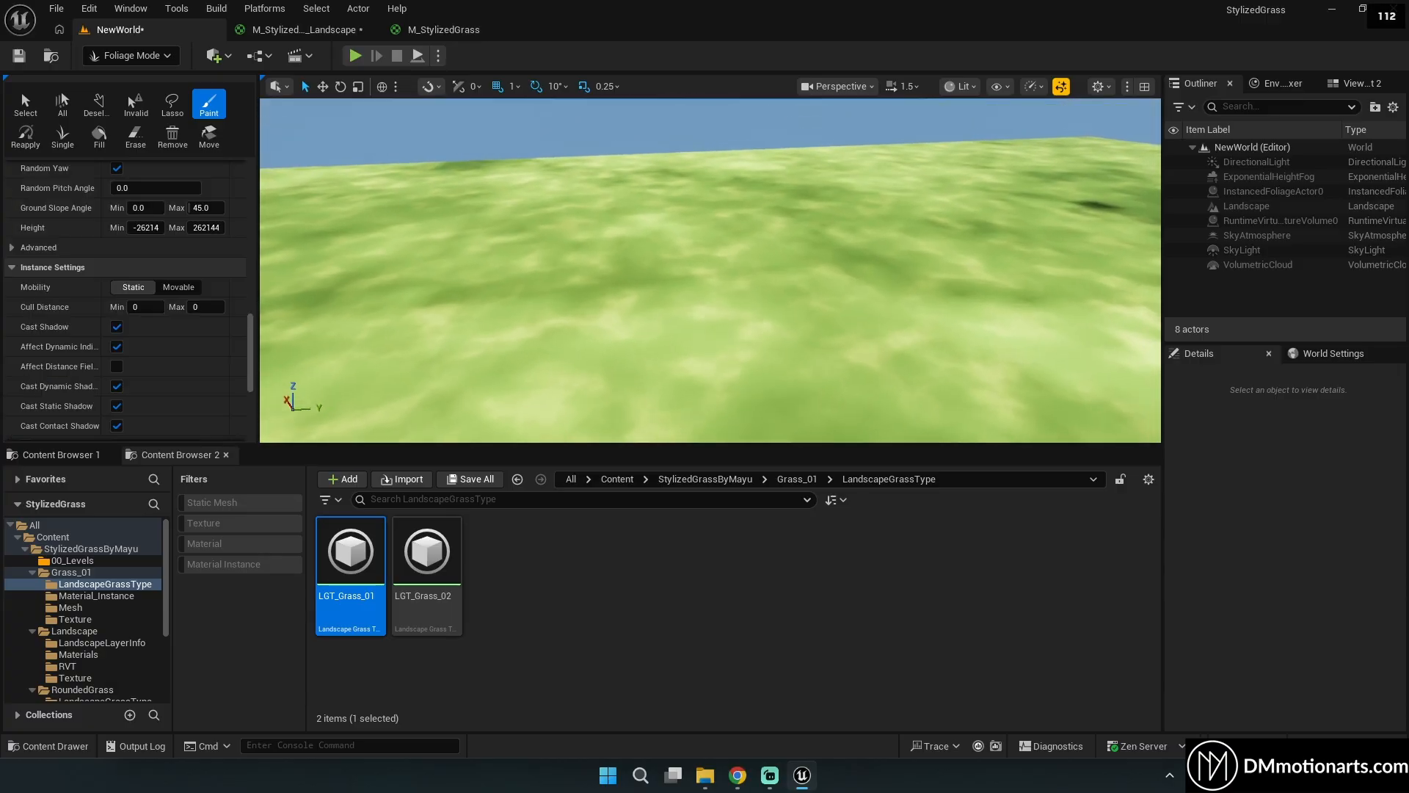
Review the SM_StylizedWorld_Grass_02 painting settings and paint a patch of this foliage on the open landscape.
scroll(47, 278, up, 10)
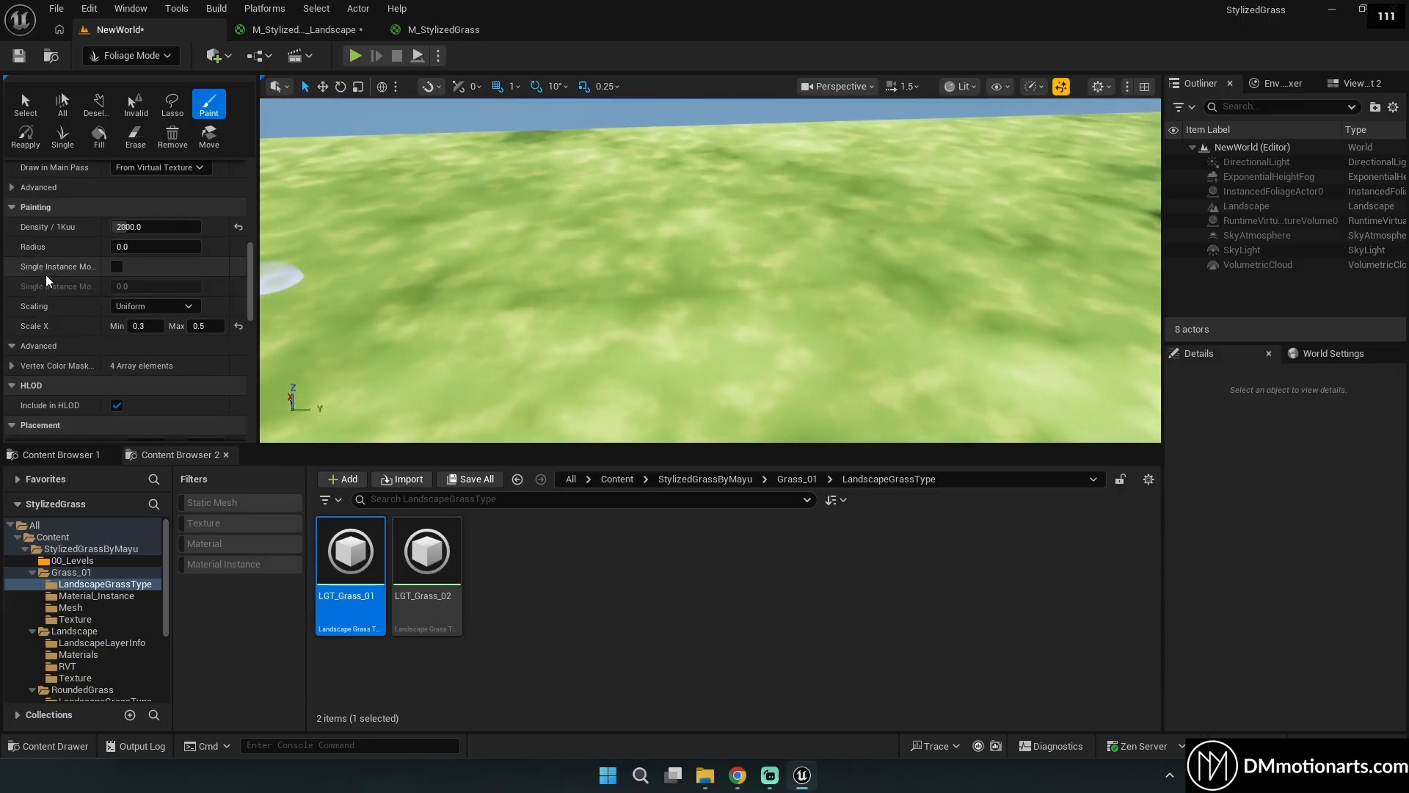
scroll(46, 277, up, 6)
click(26, 330)
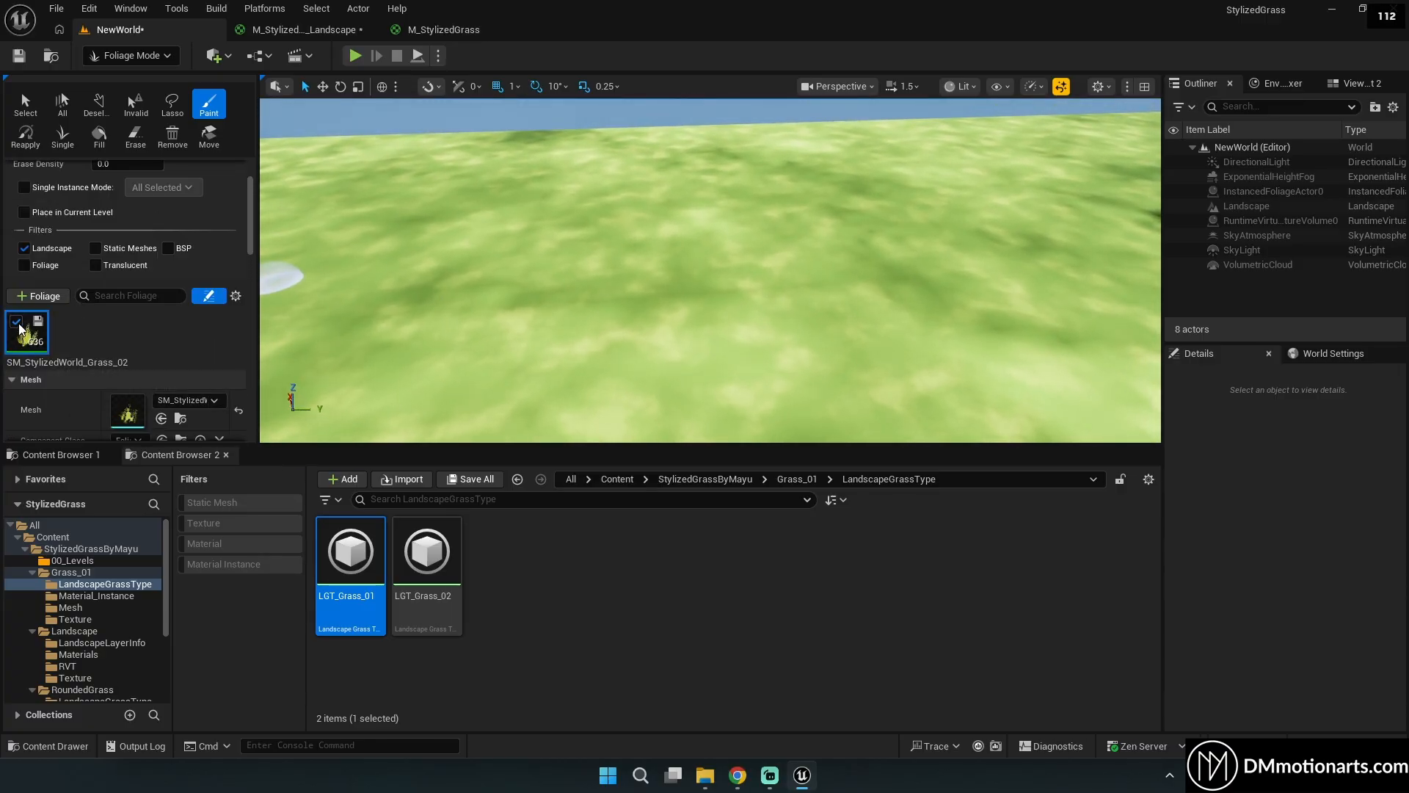
scroll(146, 341, down, 5)
scroll(145, 341, down, 5)
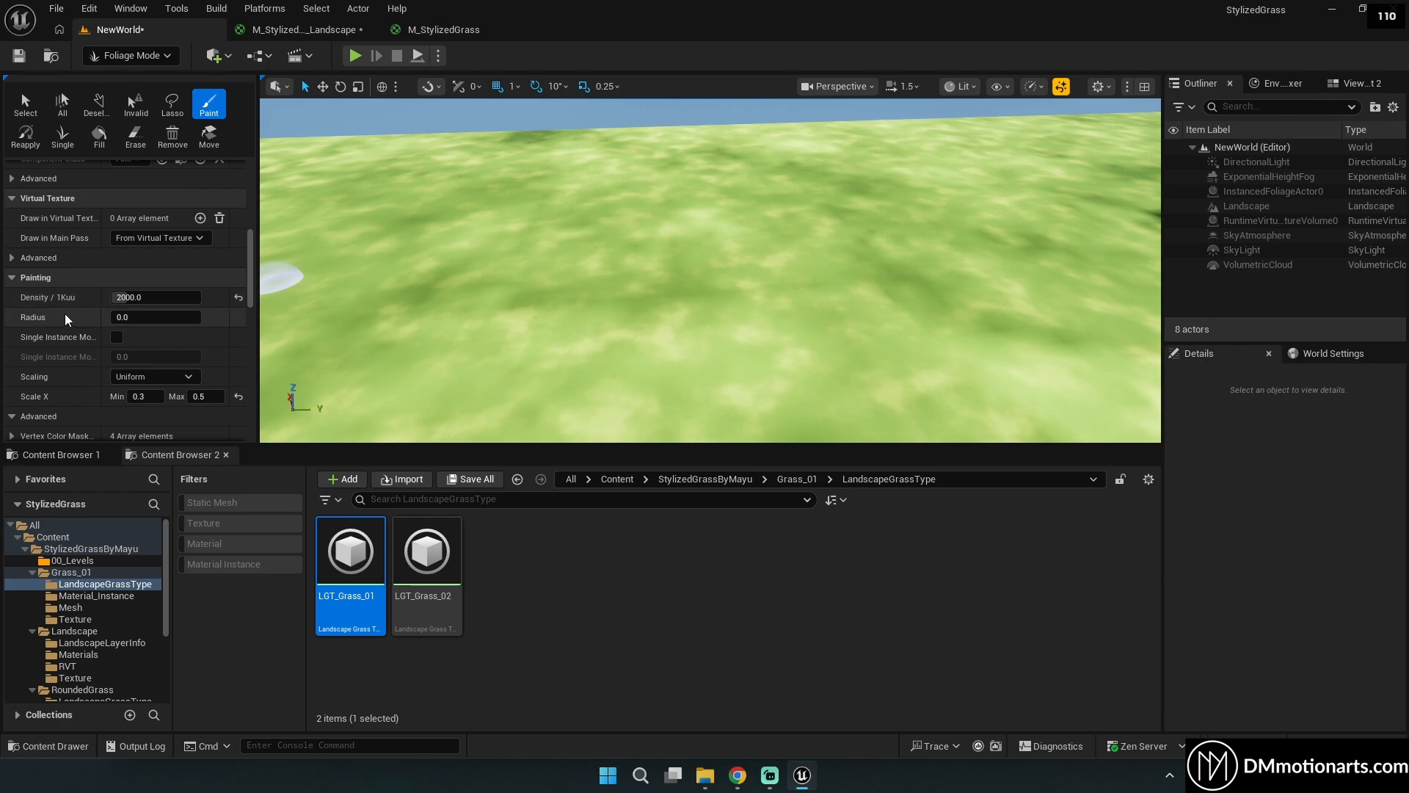
click(793, 326)
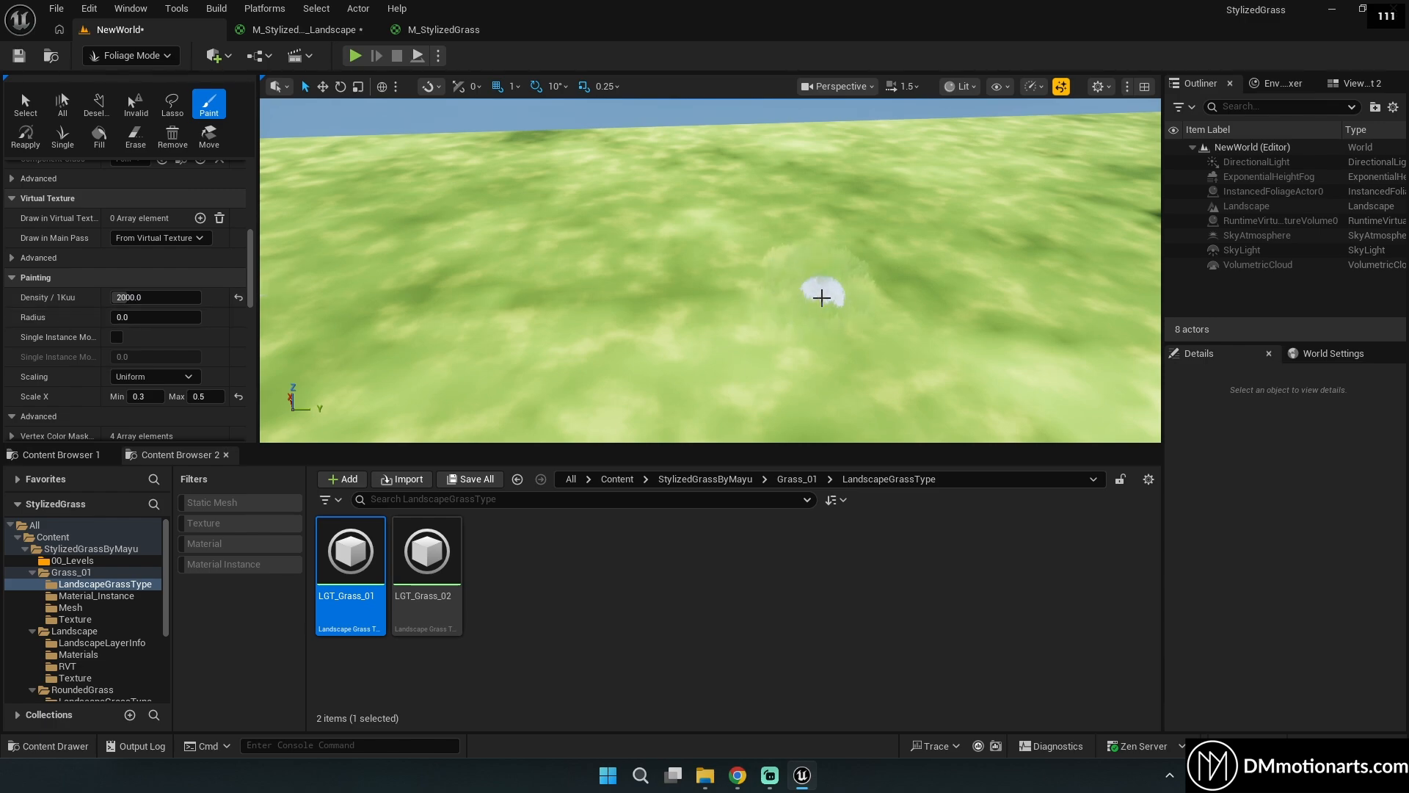
key(w)
right_drag(822, 297, 867, 295)
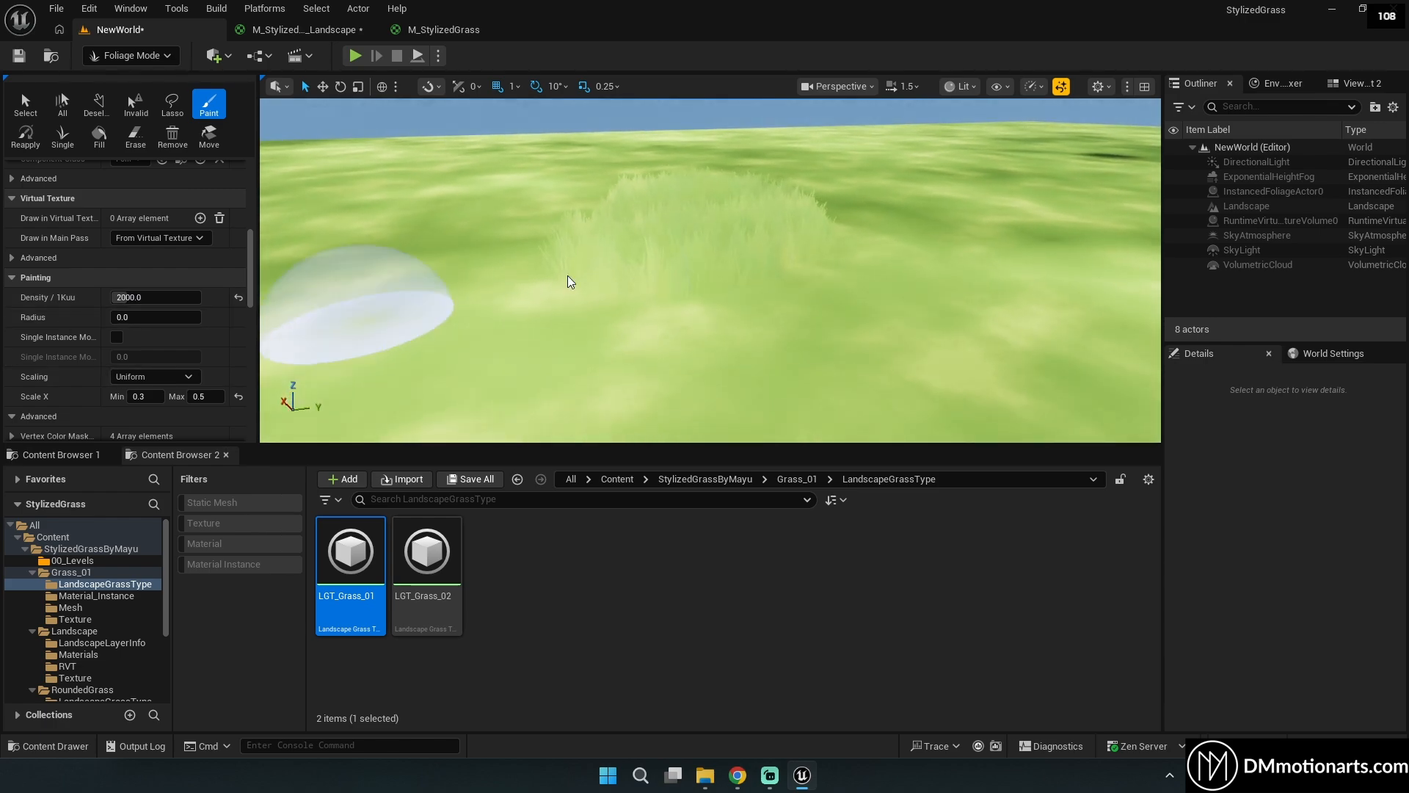
Set all viewport scalability groups to Medium and move in on the painted foliage patch.
click(1034, 86)
mouse_move(1075, 189)
click(782, 230)
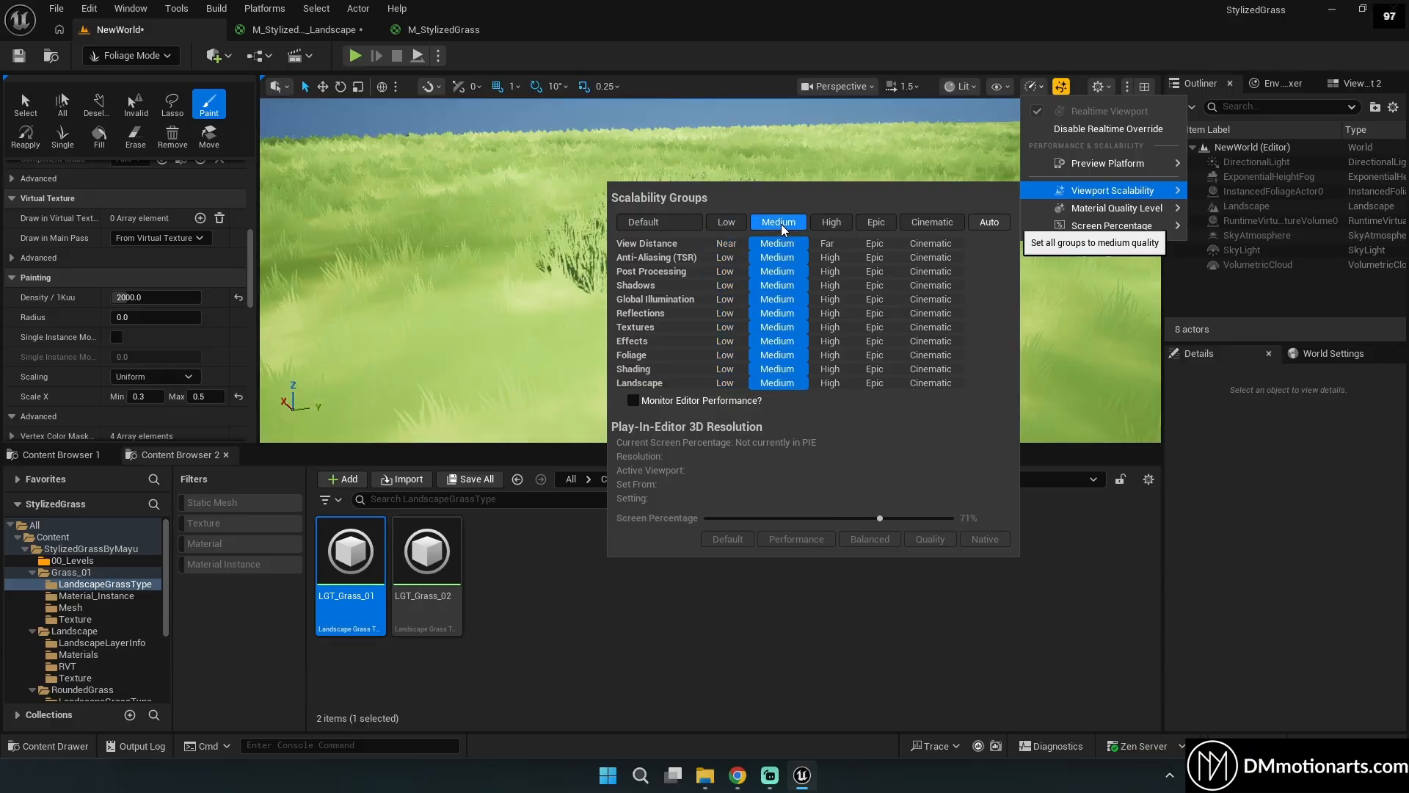
key(w)
right_drag(565, 249, 558, 289)
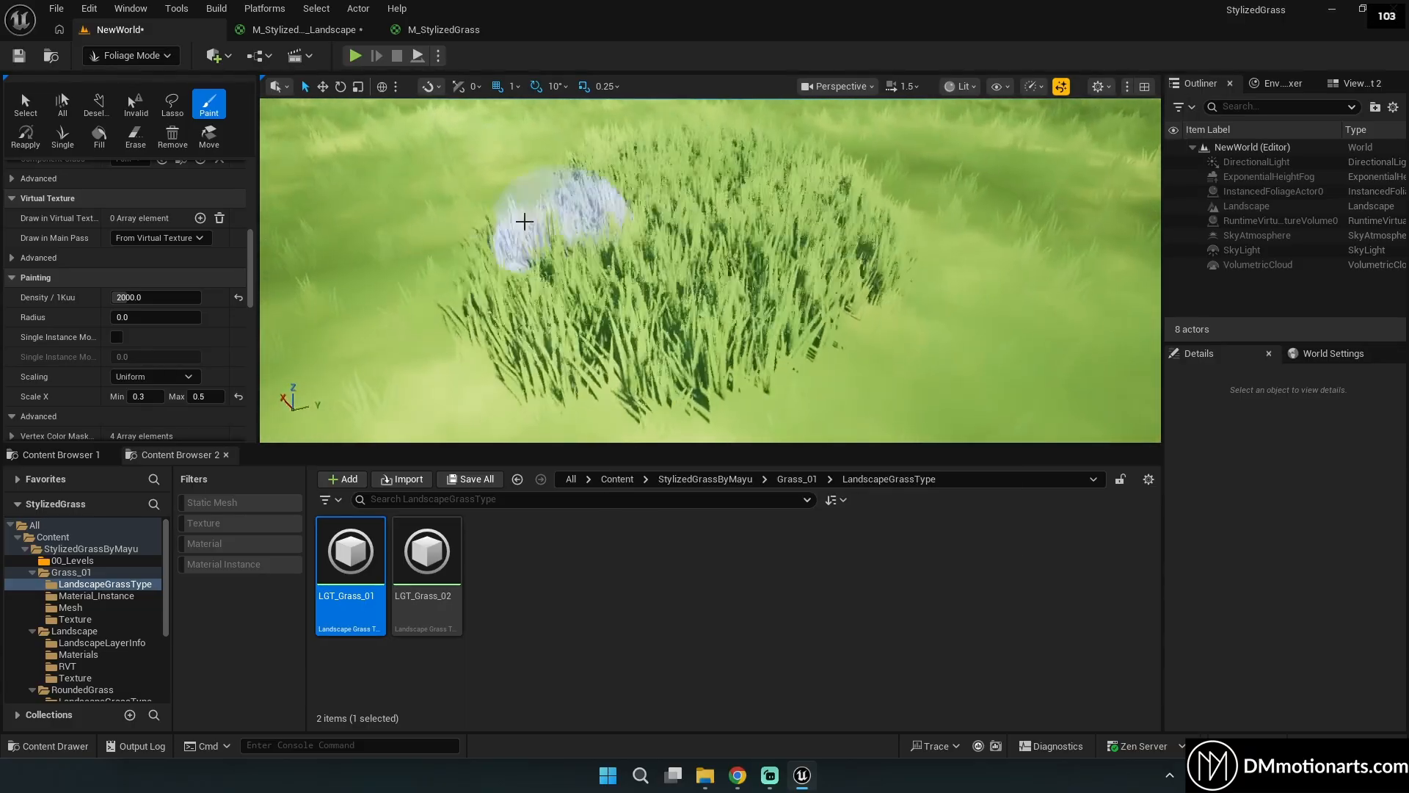
Turn off Cast Shadow in the instance settings of the SM_StylizedWorld_Grass_02 foliage type.
mouse_move(525, 221)
right_down()
mouse_move(433, 213)
mouse_move(444, 275)
mouse_move(440, 206)
right_up()
key(d)
key(w)
key(s)
key(w)
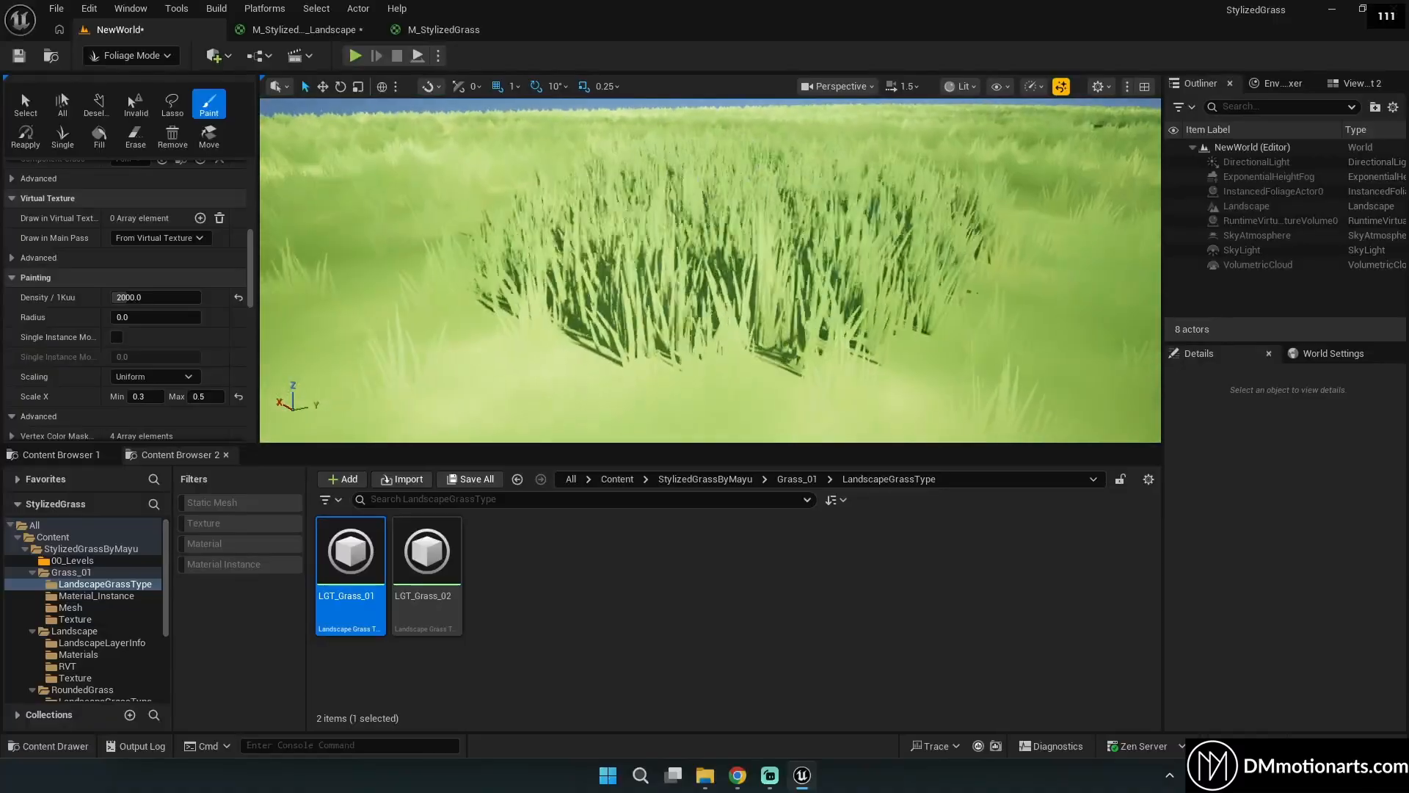
scroll(65, 321, down, 6)
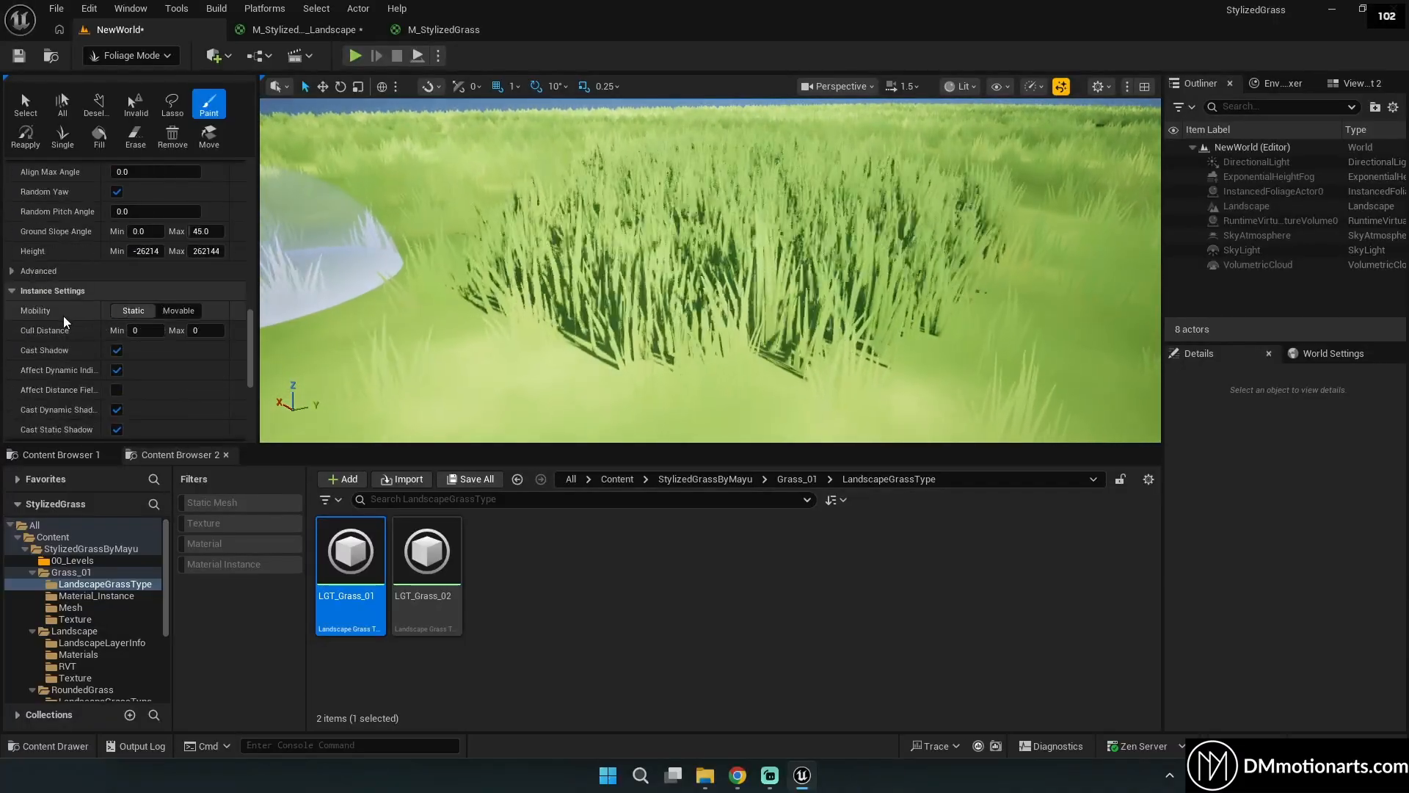
scroll(64, 321, down, 3)
click(116, 233)
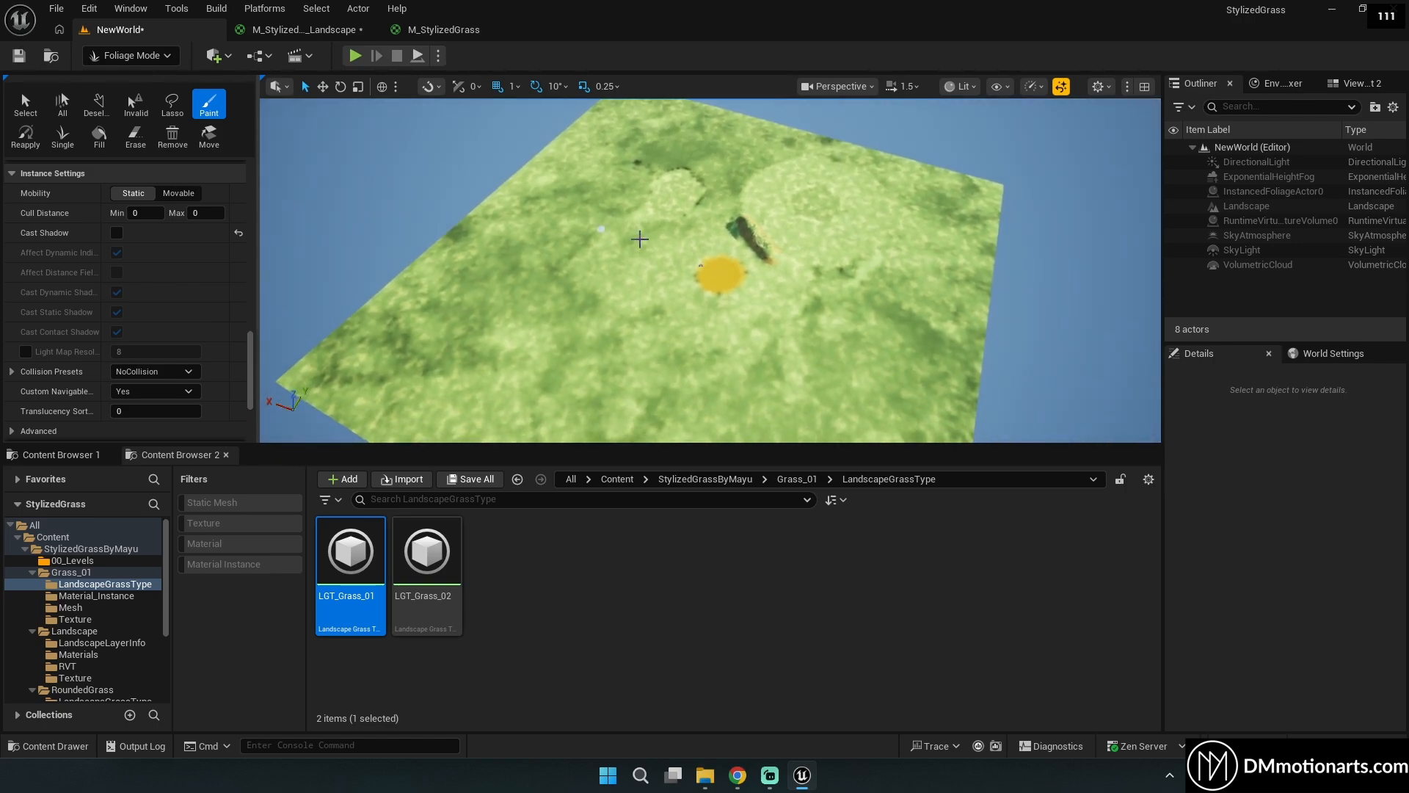
Switch from Foliage mode to Selection mode and look over the grass around the hill.
key(w)
mouse_move(749, 406)
right_down()
mouse_move(759, 440)
mouse_move(789, 396)
mouse_move(778, 411)
right_up()
click(130, 56)
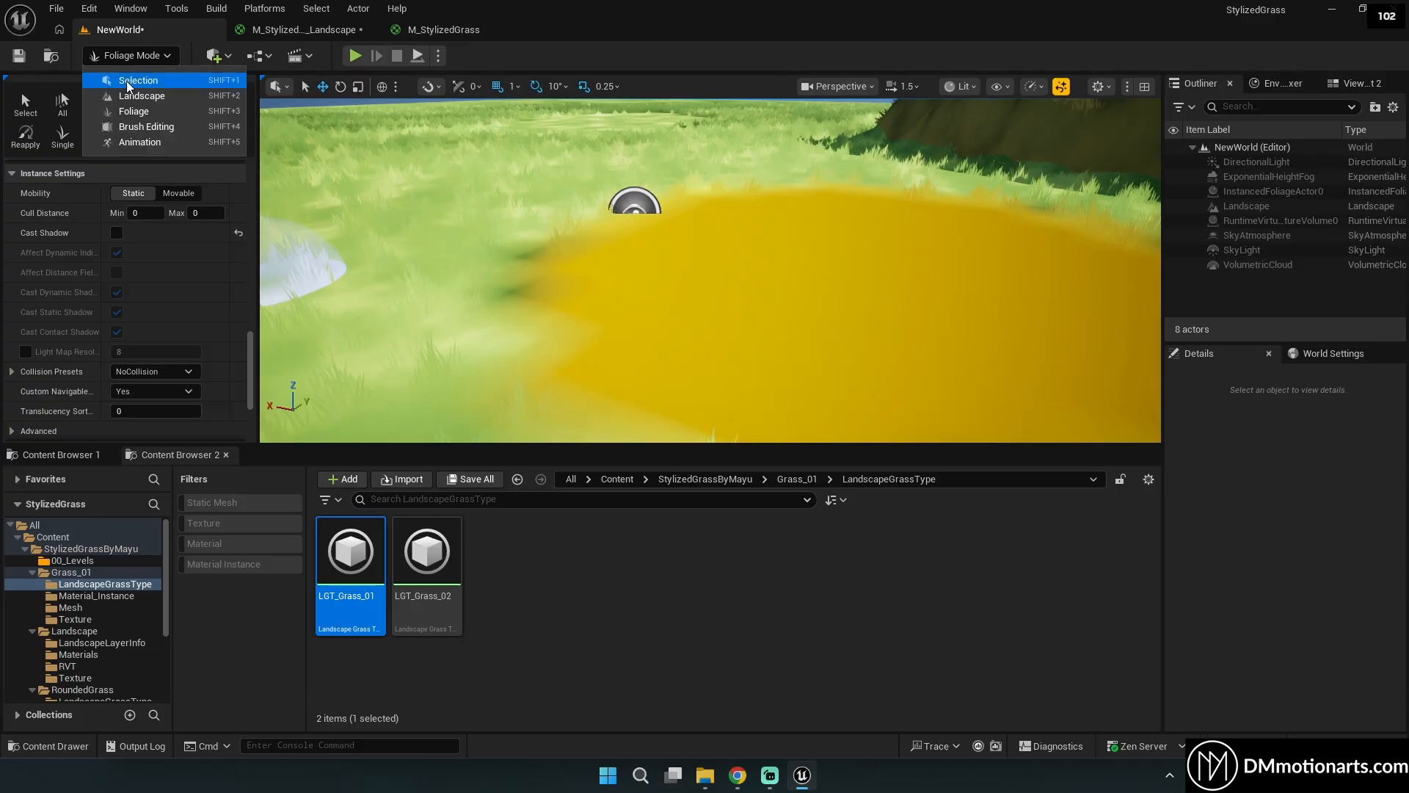
click(139, 78)
key(w)
mouse_move(636, 191)
right_down()
mouse_move(671, 184)
mouse_move(636, 192)
right_up()
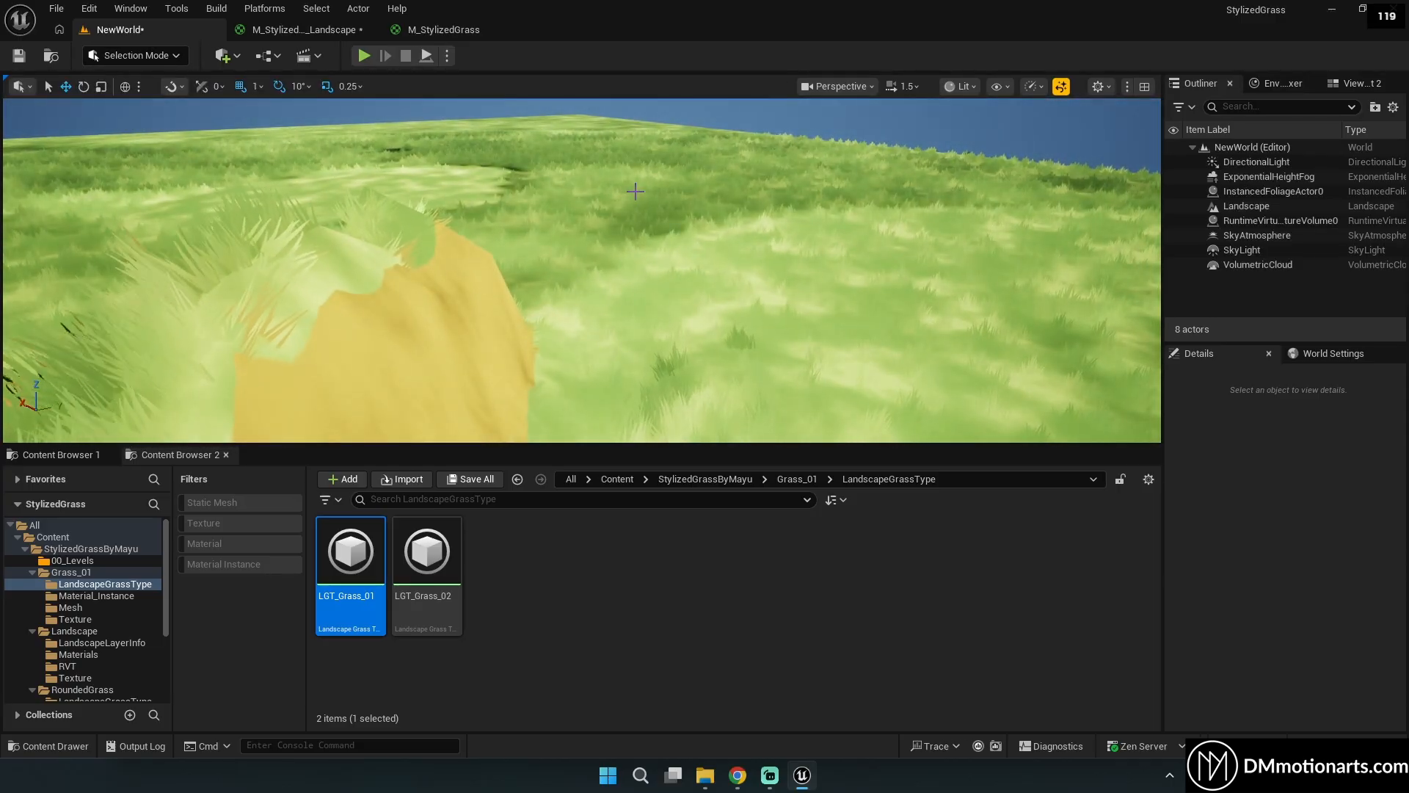